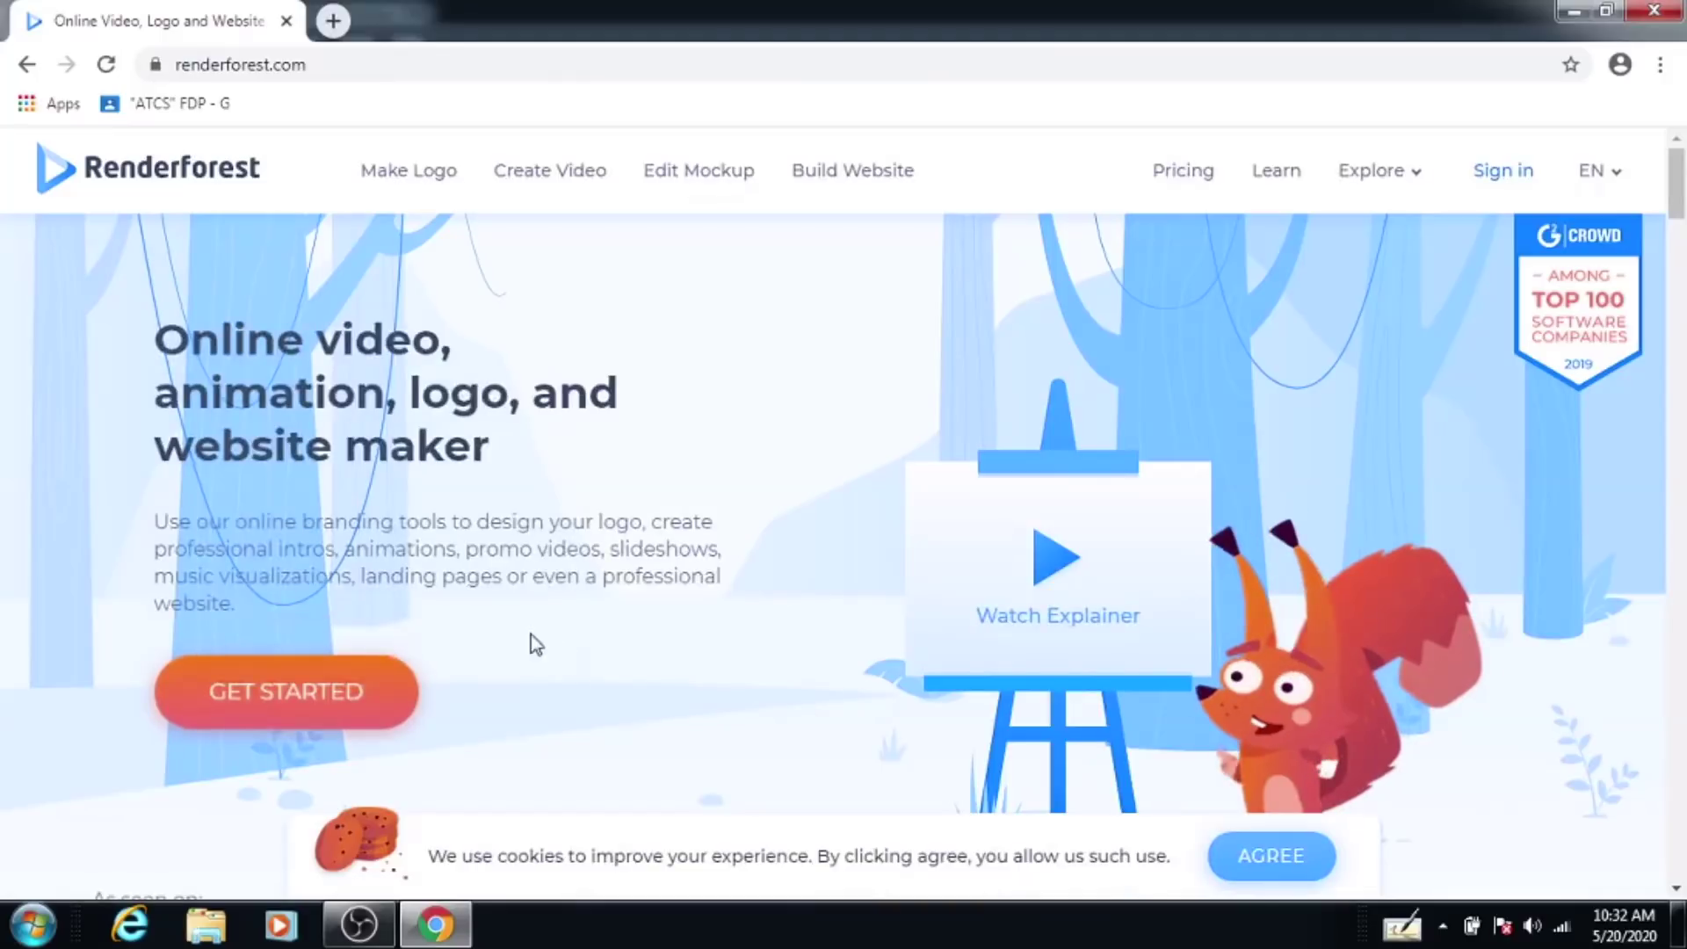
Step: Start signing in to Renderforest with a Google account
{"action": "left_click", "coordinate": [1495, 178]}
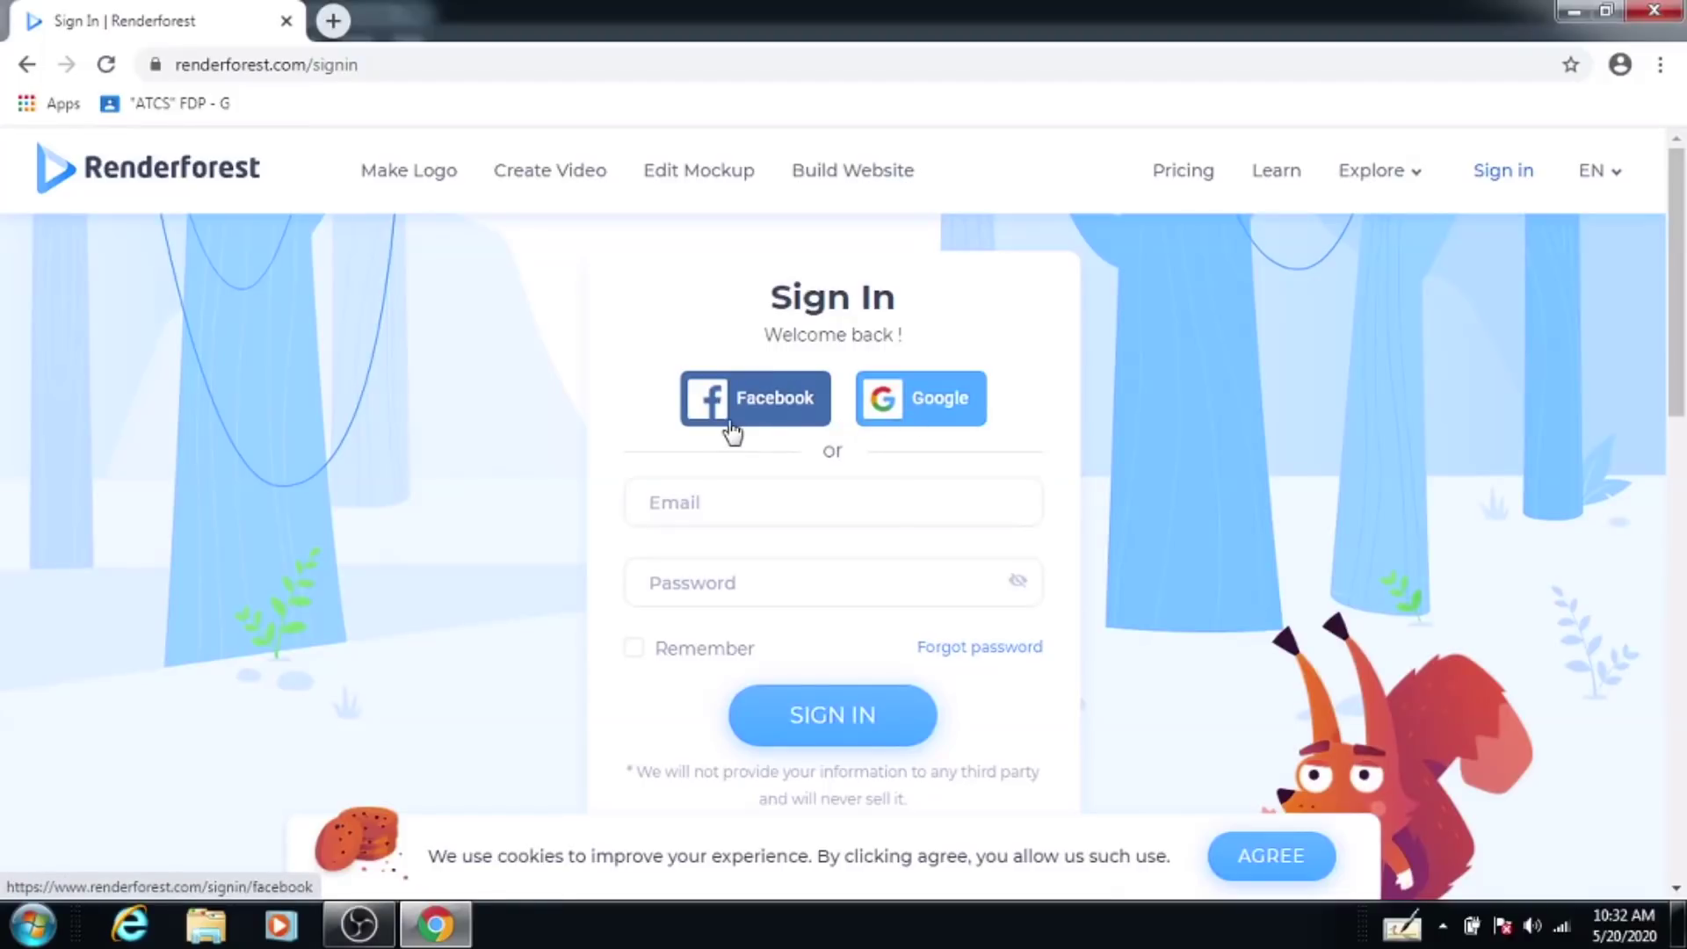
{"action": "left_click", "coordinate": [949, 417]}
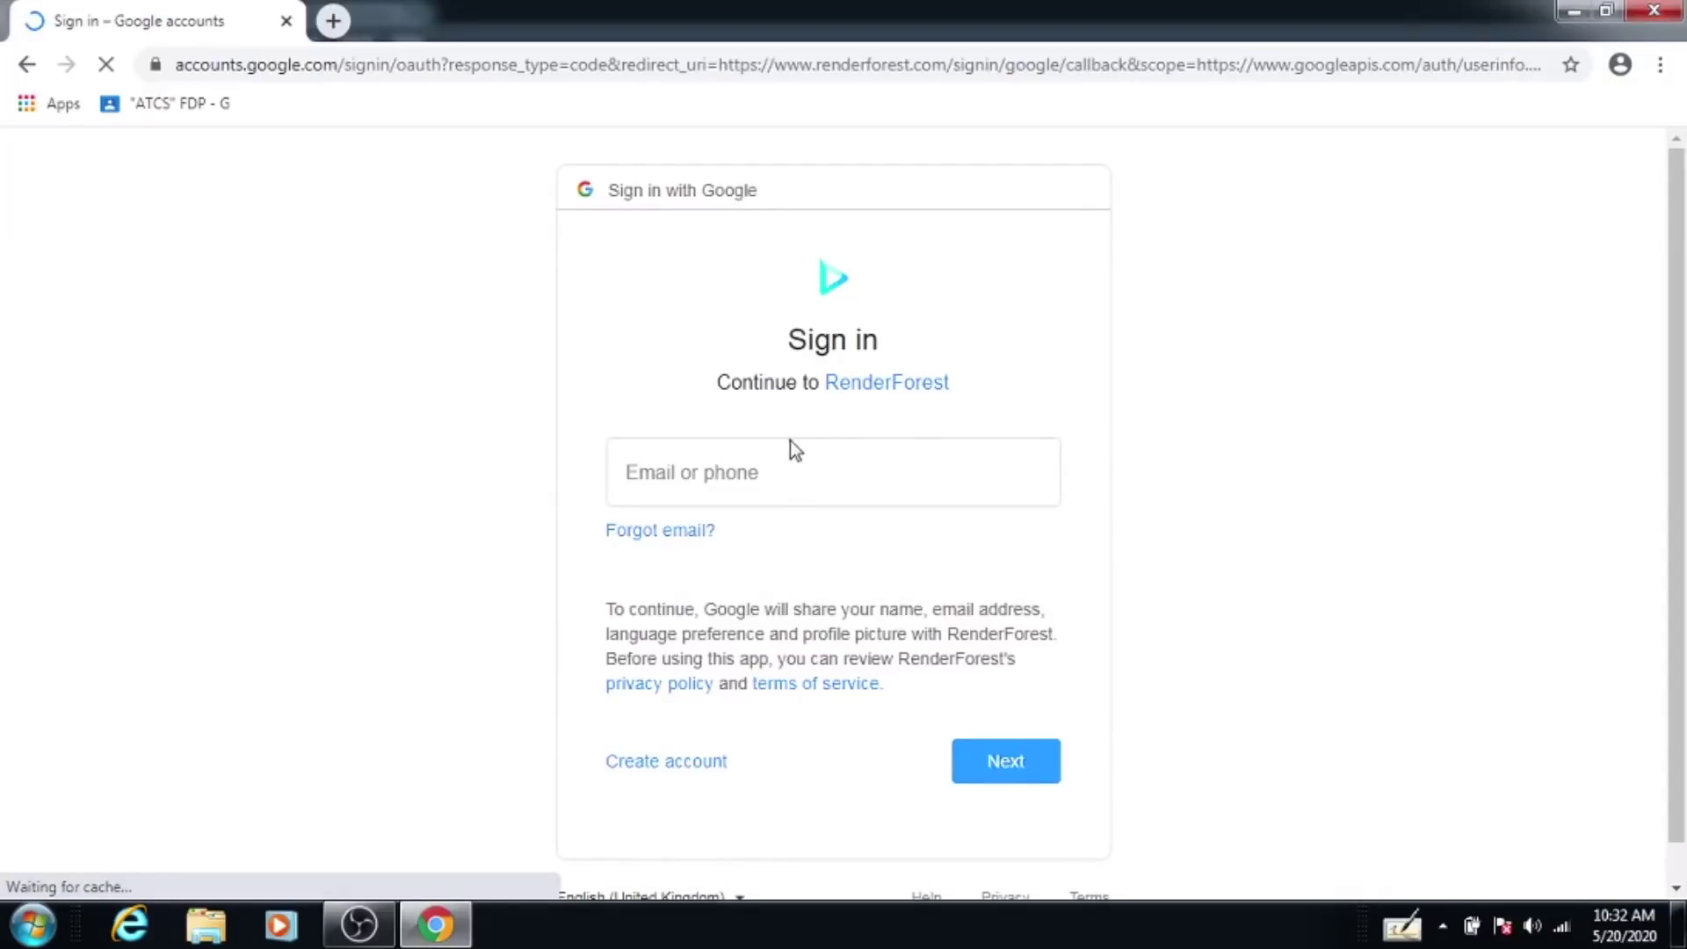
Step: Enter the Google account's e-mail and password to finish signing in to Renderforest
{"action": "left_click", "coordinate": [760, 464]}
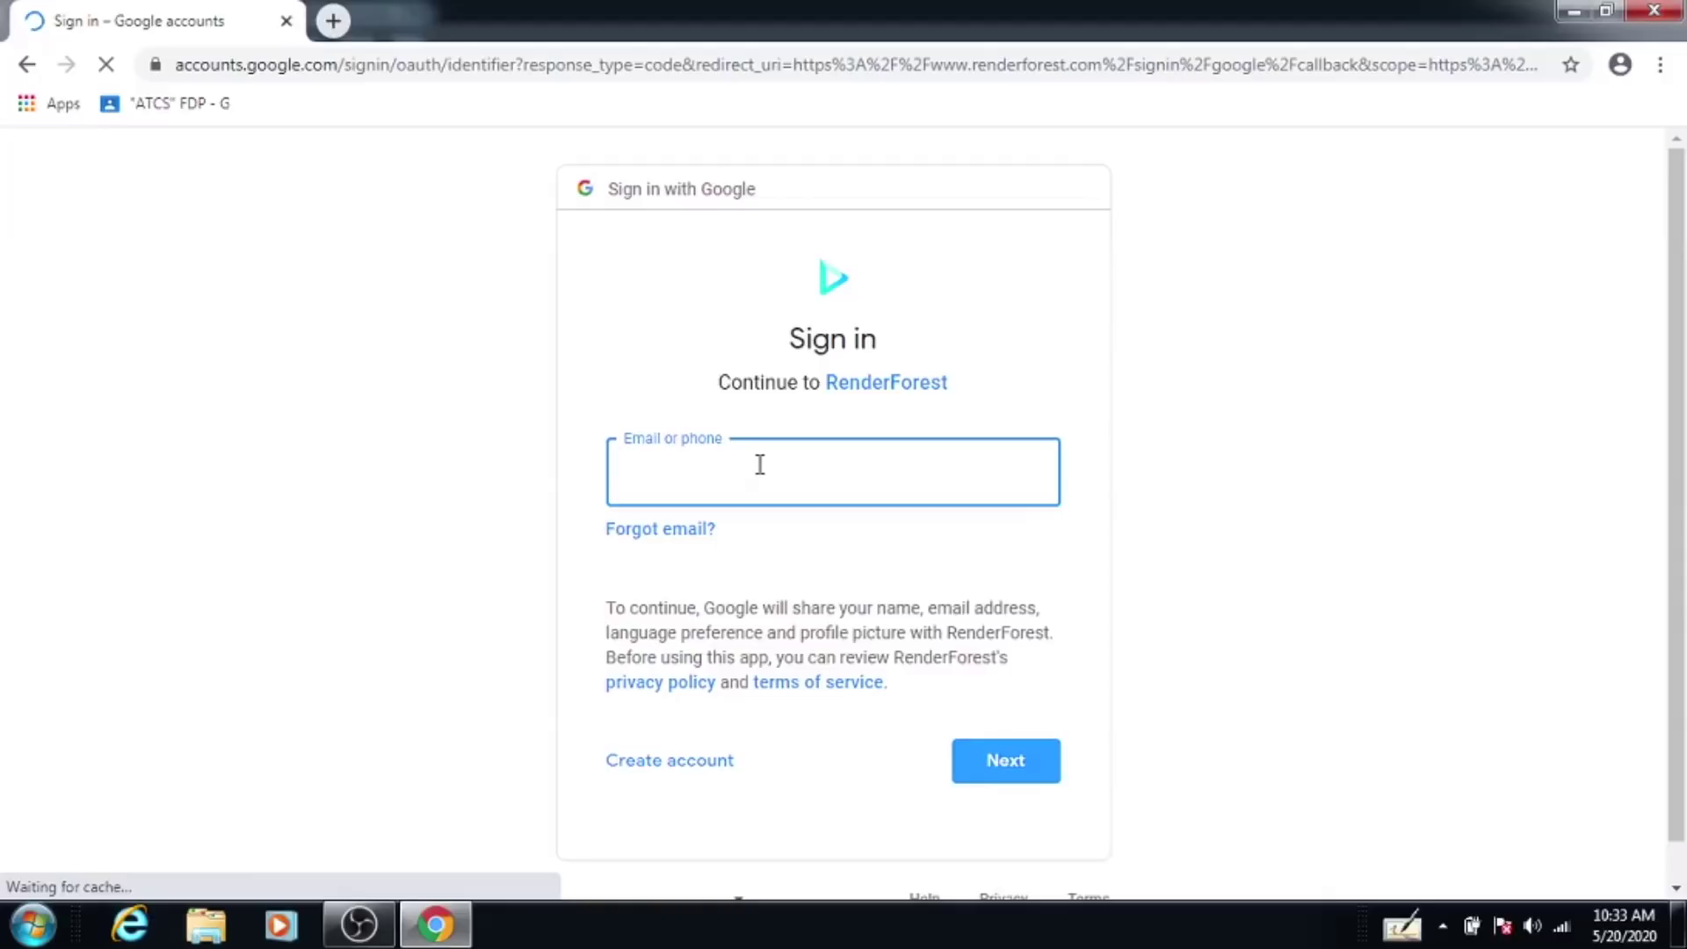
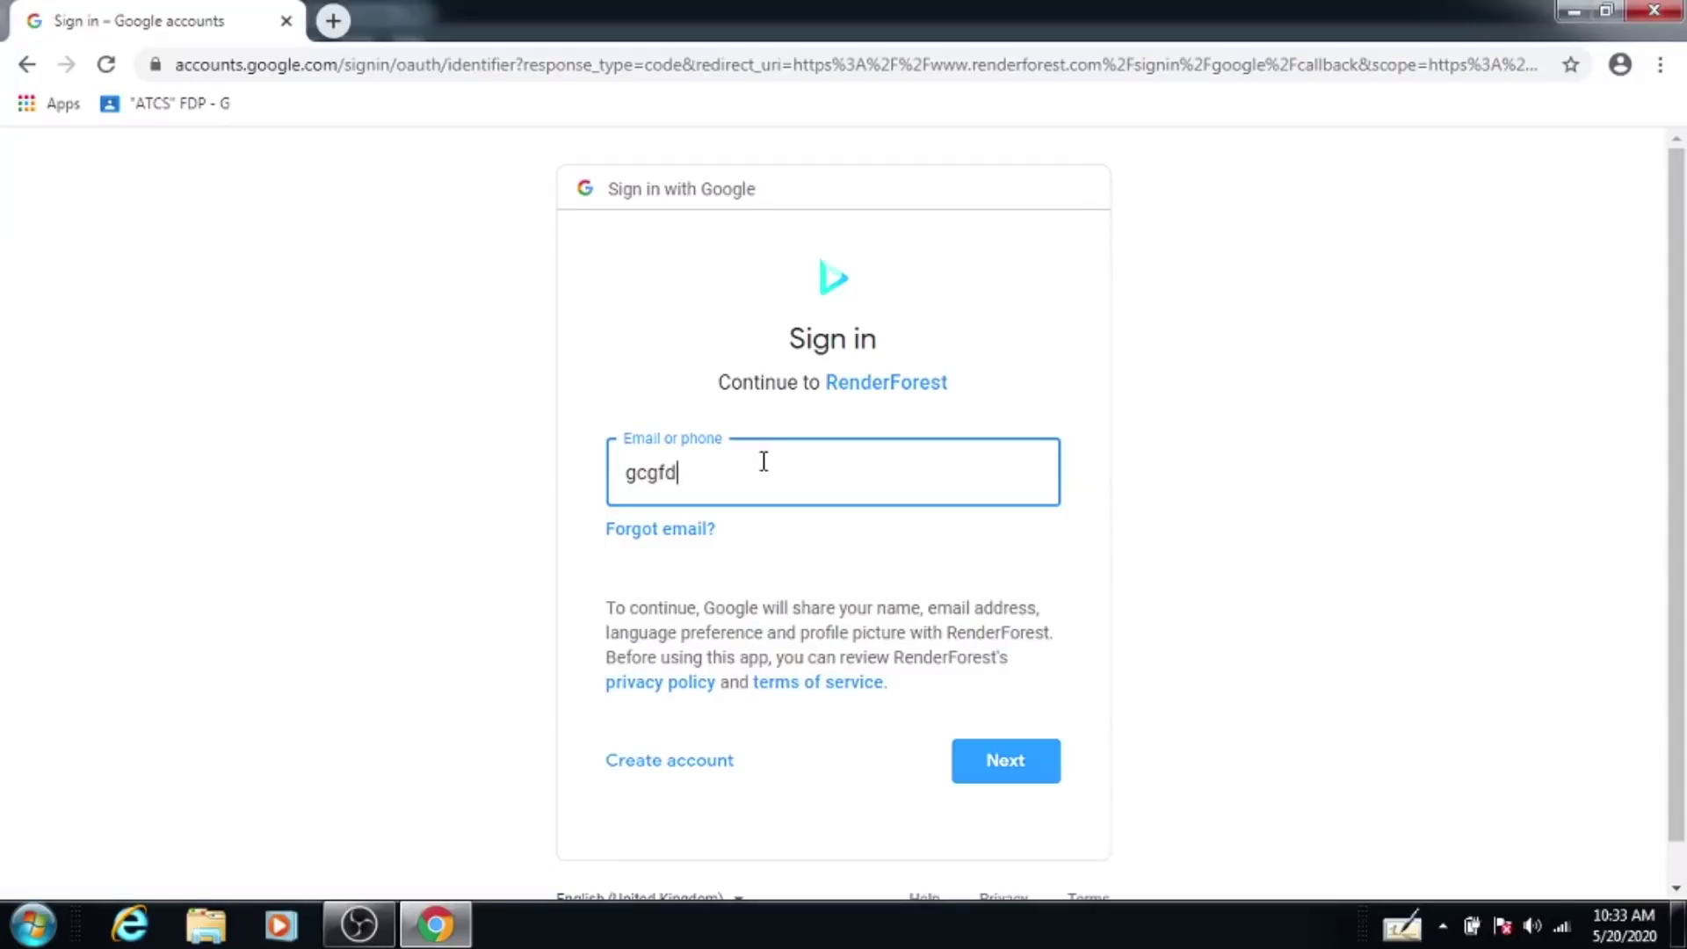
{"action": "left_click", "coordinate": [986, 773]}
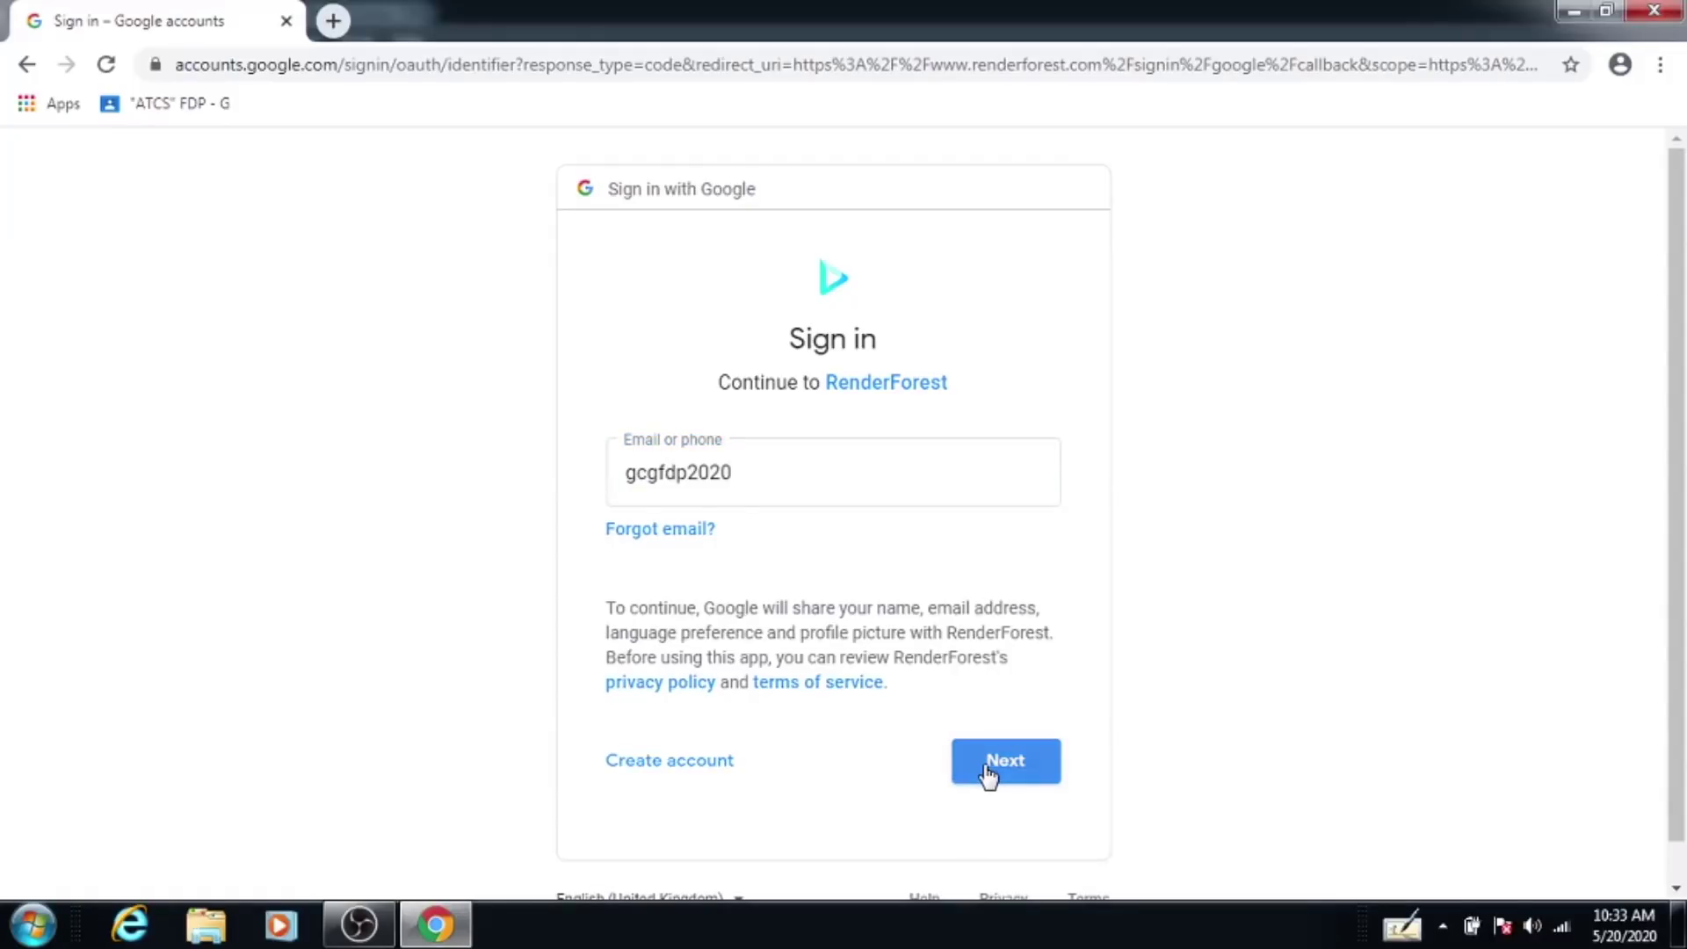
{"action": "left_click", "coordinate": [988, 771]}
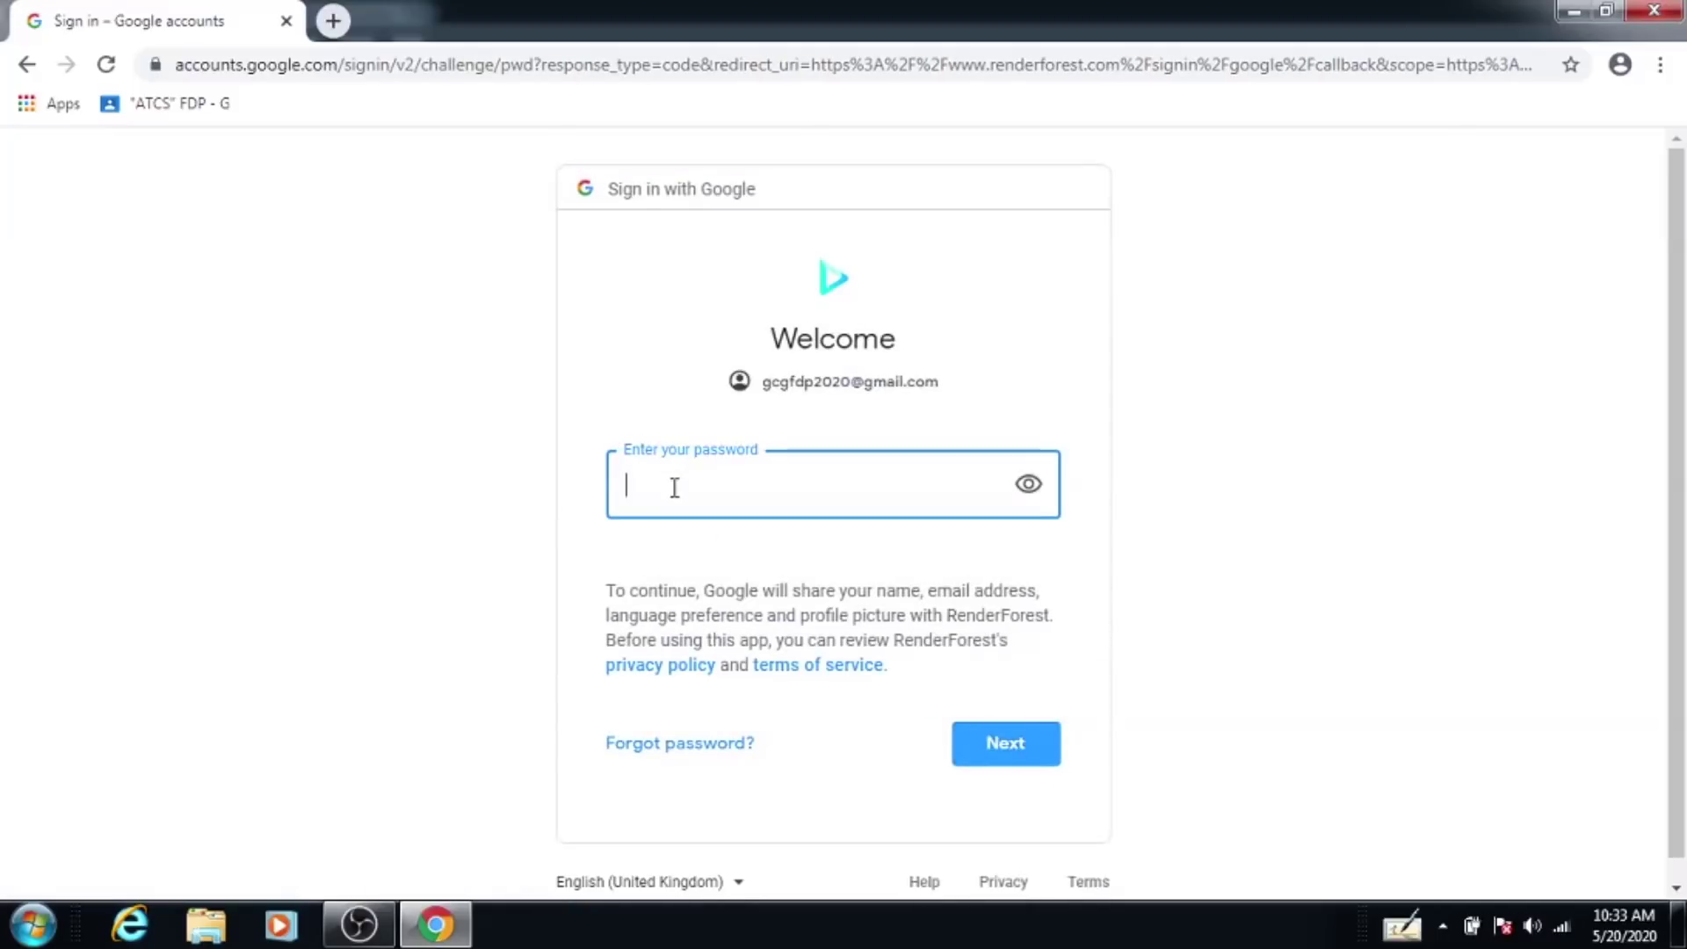
{"action": "type", "text": "••••••"}
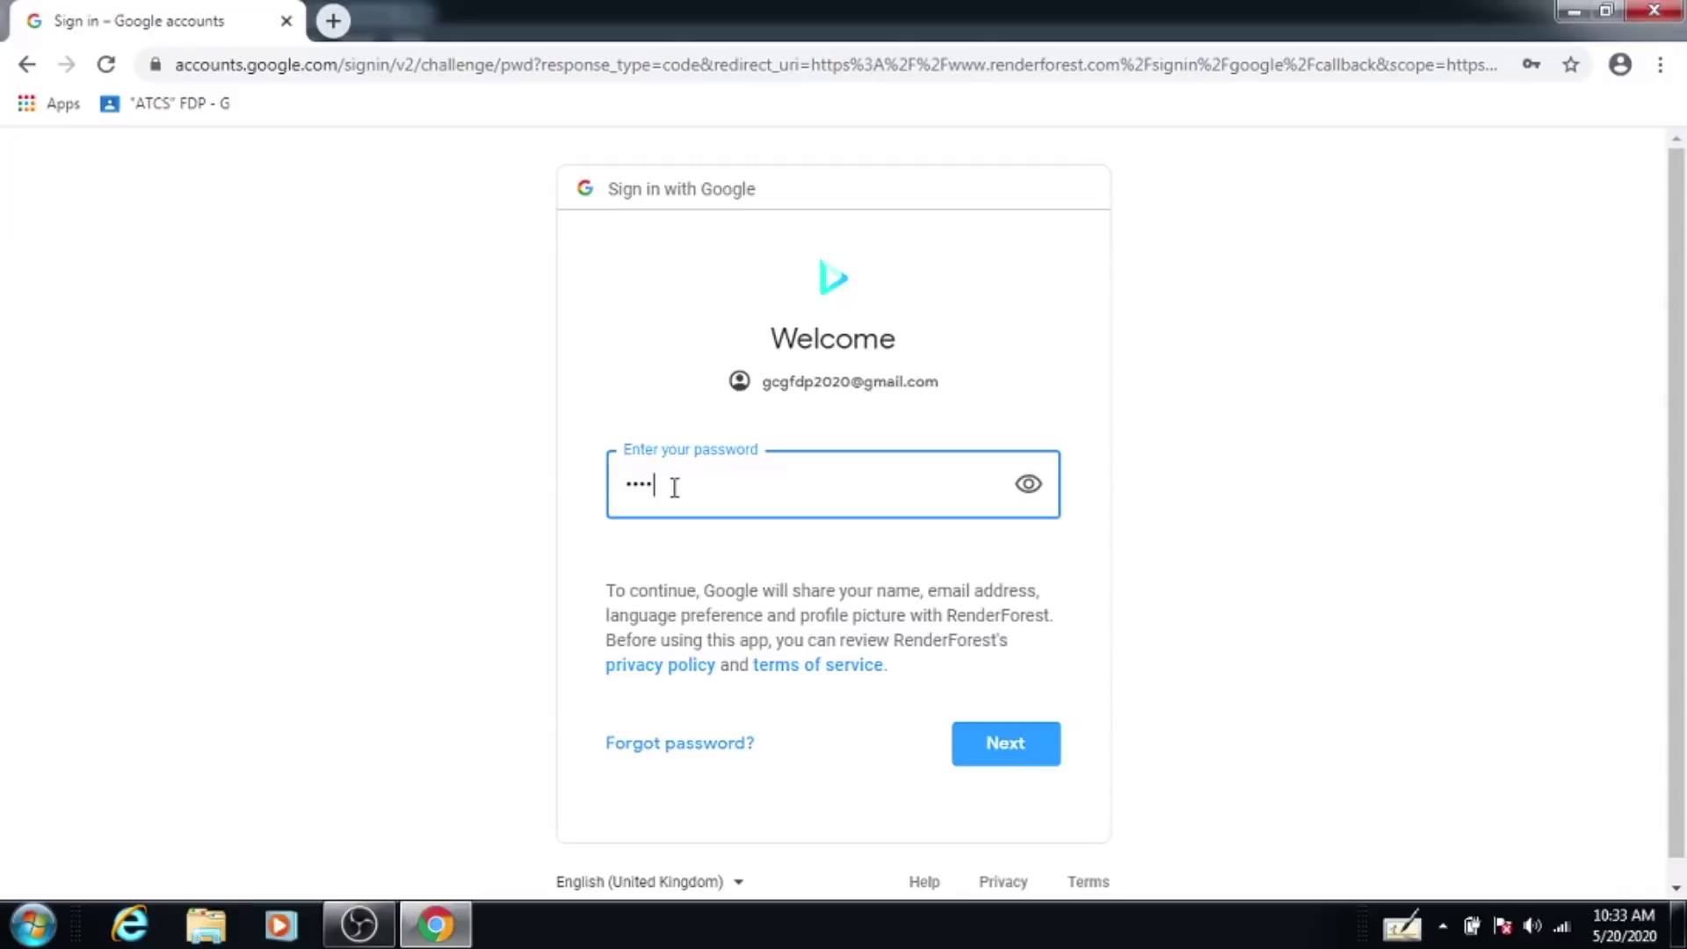
{"action": "type", "text": "••••"}
{"action": "left_click", "coordinate": [995, 749]}
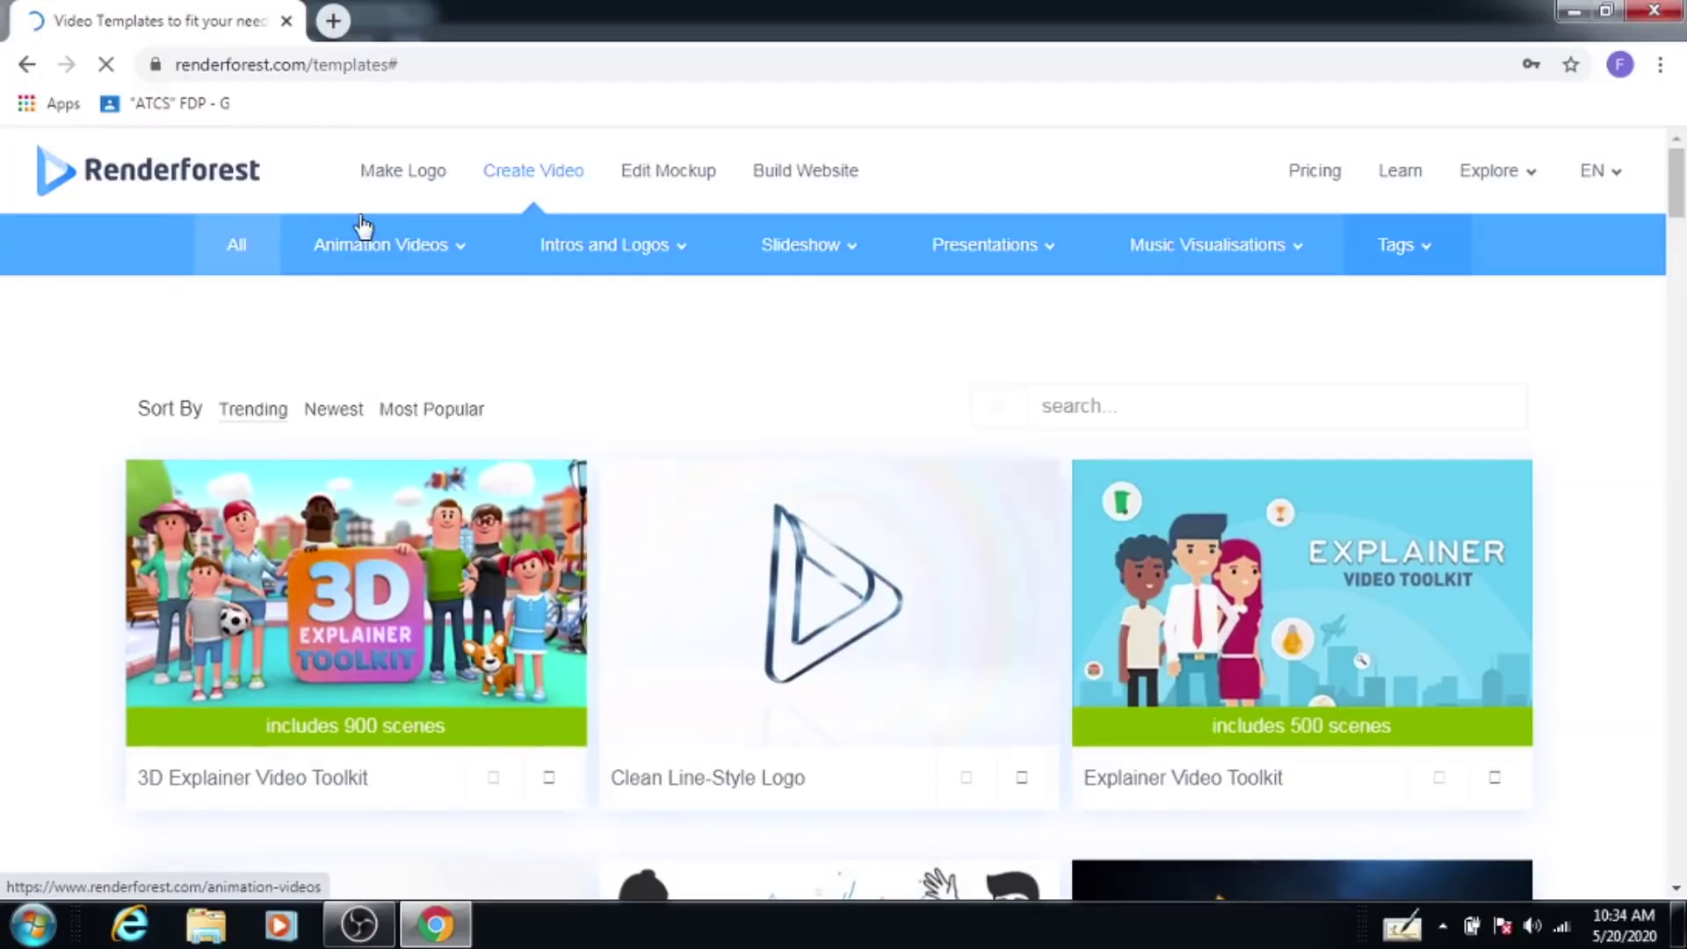
Step: Let the signed-in Video Templates page load, with the Animation Videos menu in view
{"action": "mouse_move", "coordinate": [409, 248]}
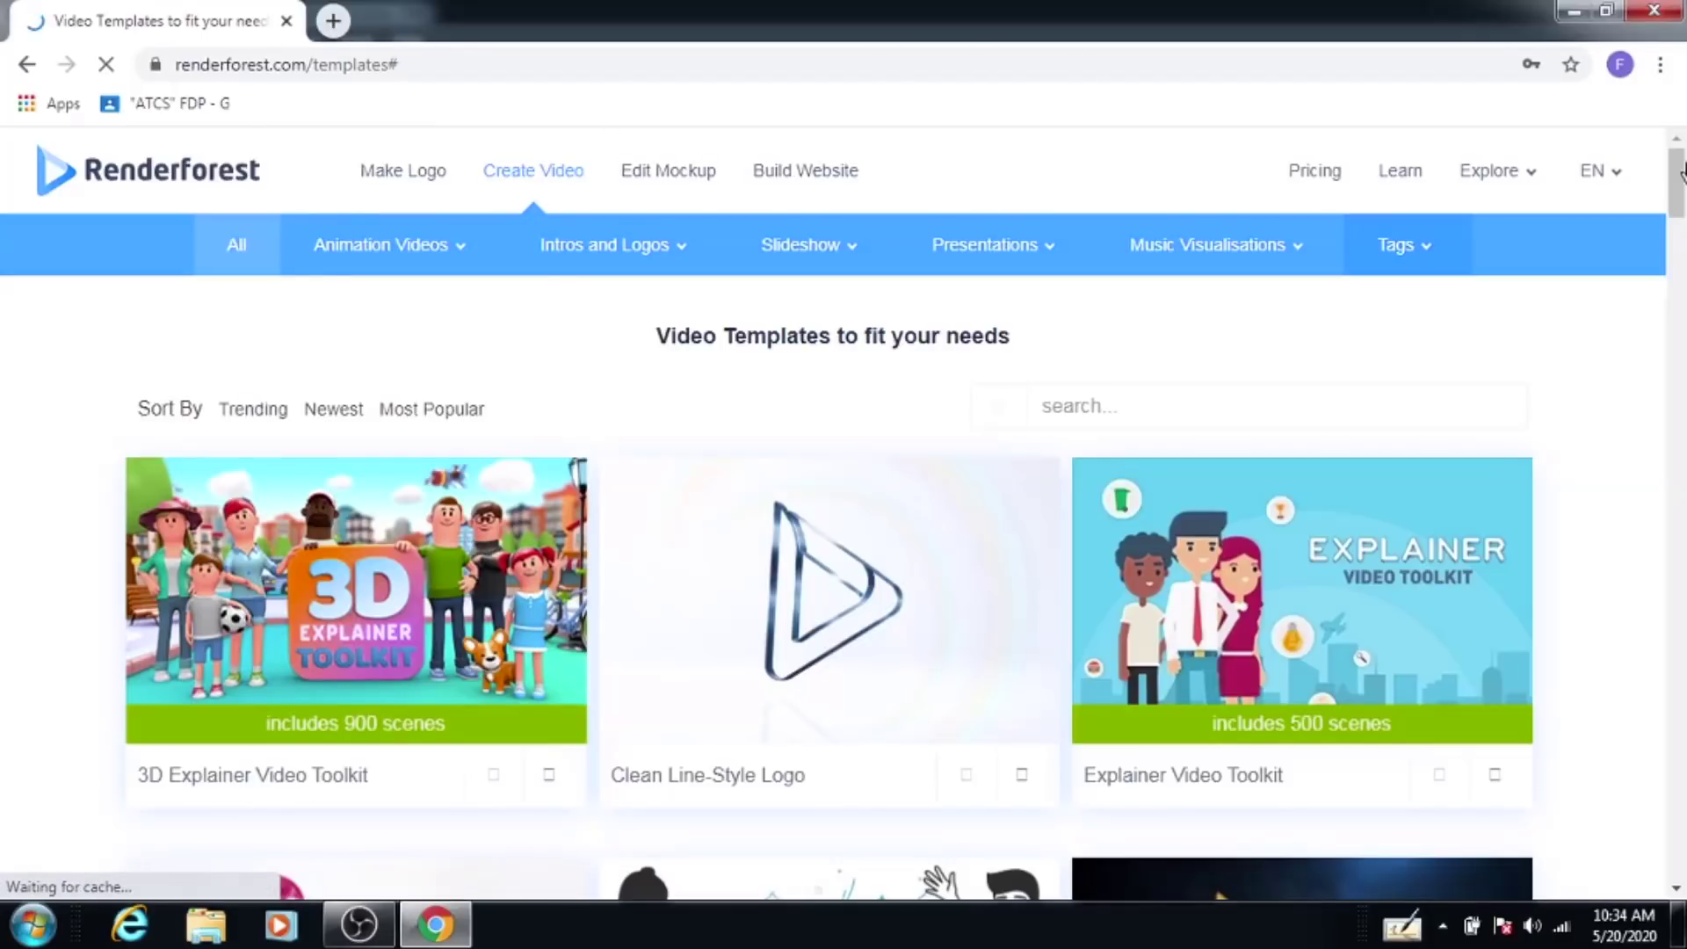
{"action": "mouse_move", "coordinate": [302, 256]}
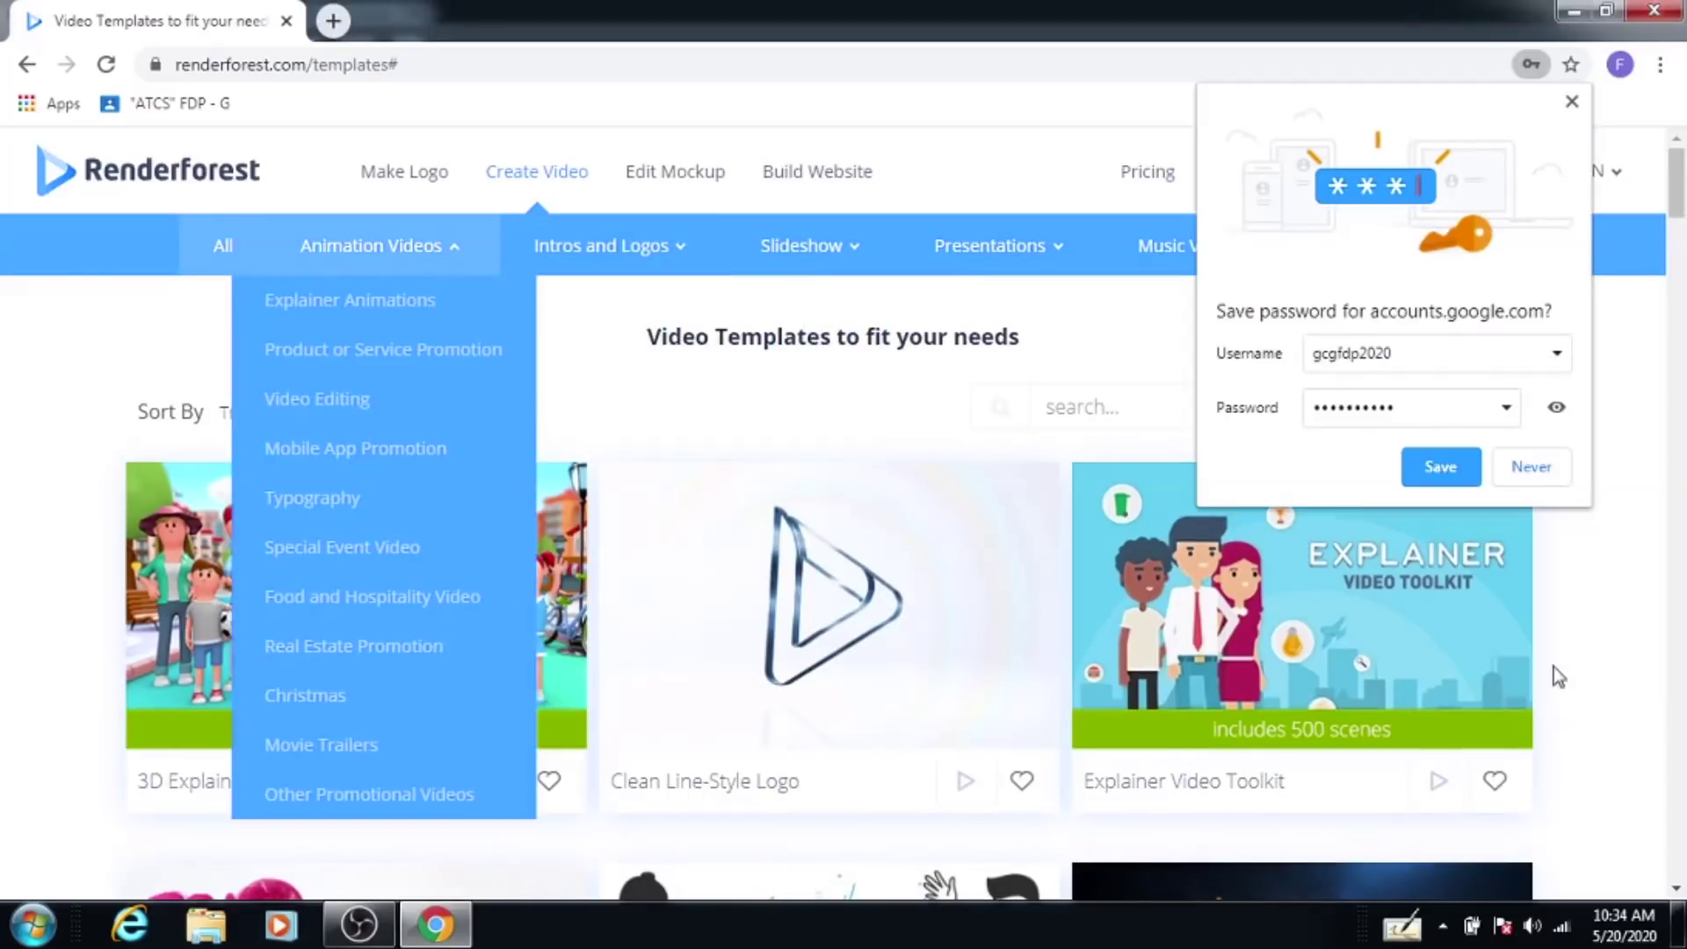
Step: Decline Chrome's offer to save the password and browse the template grid
{"action": "left_click", "coordinate": [1534, 469]}
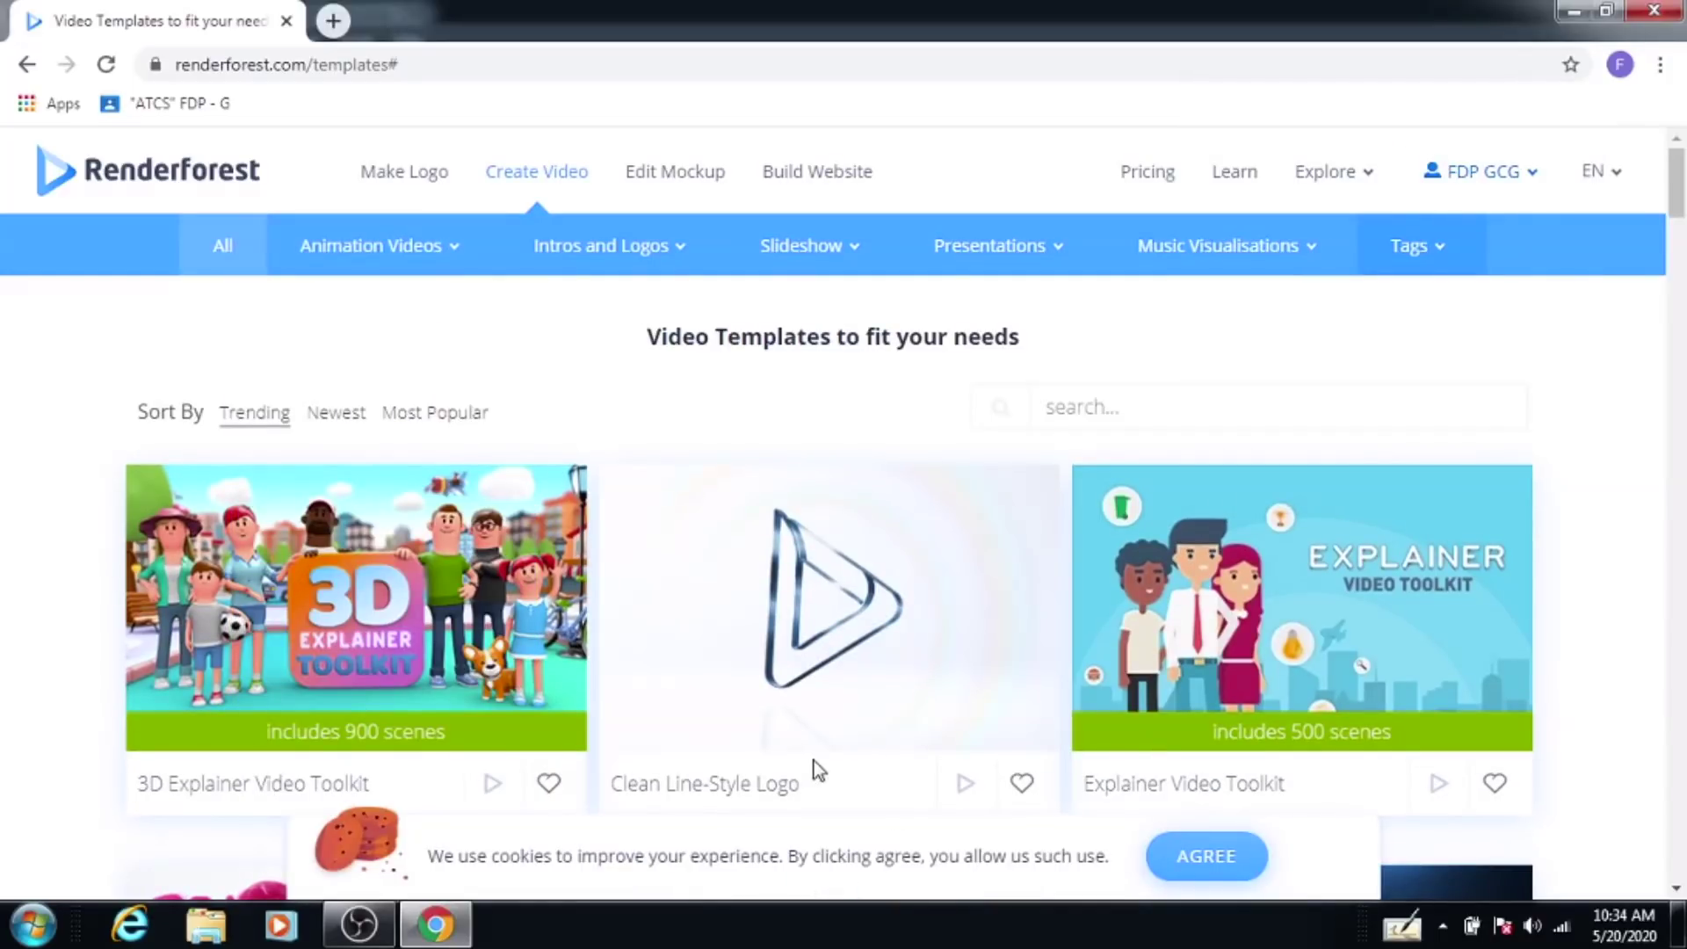
{"action": "scroll", "coordinate": [867, 723], "scroll_direction": "down", "scroll_amount": 5}
{"action": "scroll", "coordinate": [1679, 308], "scroll_direction": "down", "scroll_amount": 3}
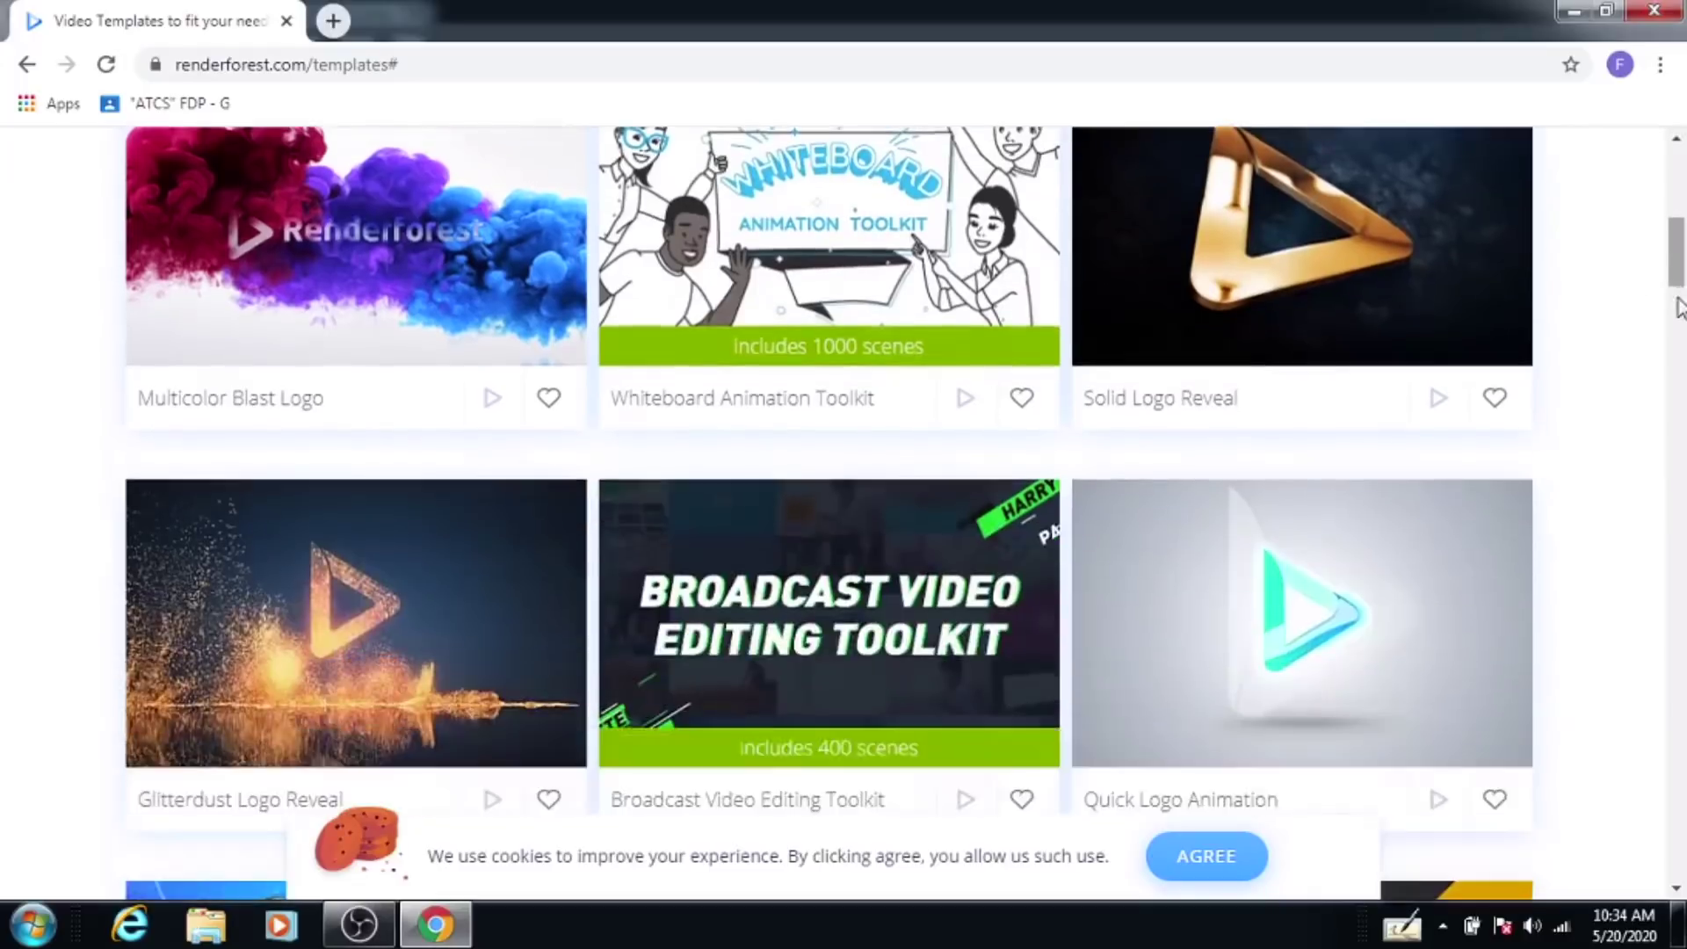
{"action": "scroll", "coordinate": [1679, 308], "scroll_direction": "down", "scroll_amount": 7}
{"action": "scroll", "coordinate": [1679, 386], "scroll_direction": "up", "scroll_amount": 5}
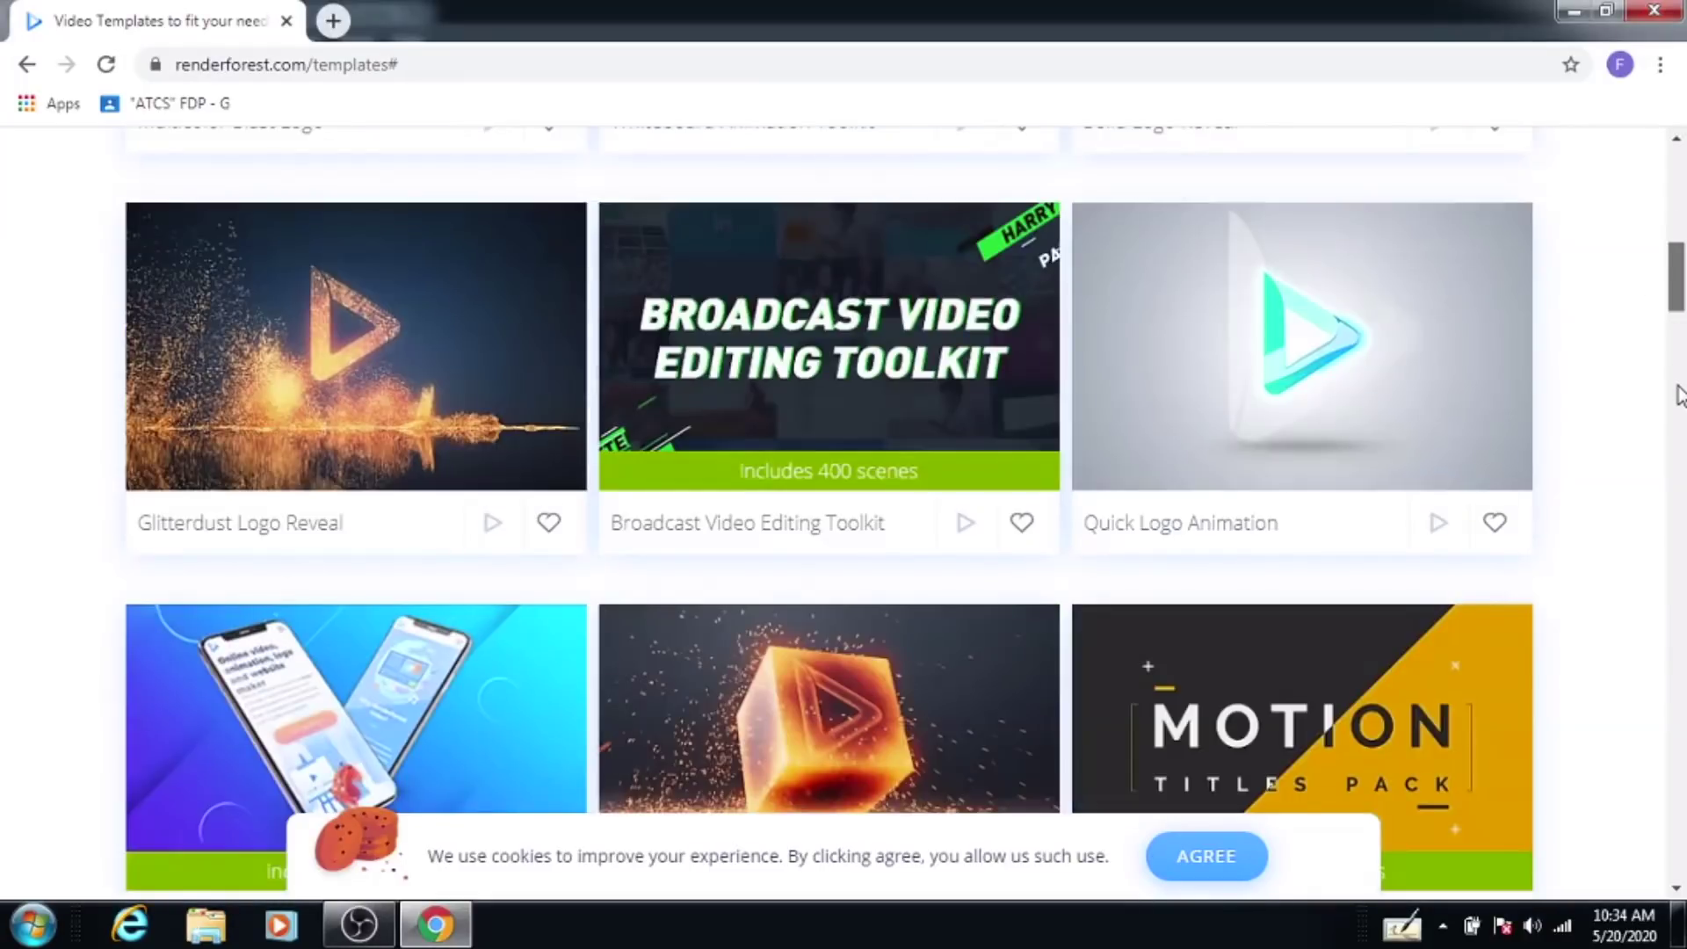
{"action": "scroll", "coordinate": [1678, 231], "scroll_direction": "up", "scroll_amount": 1}
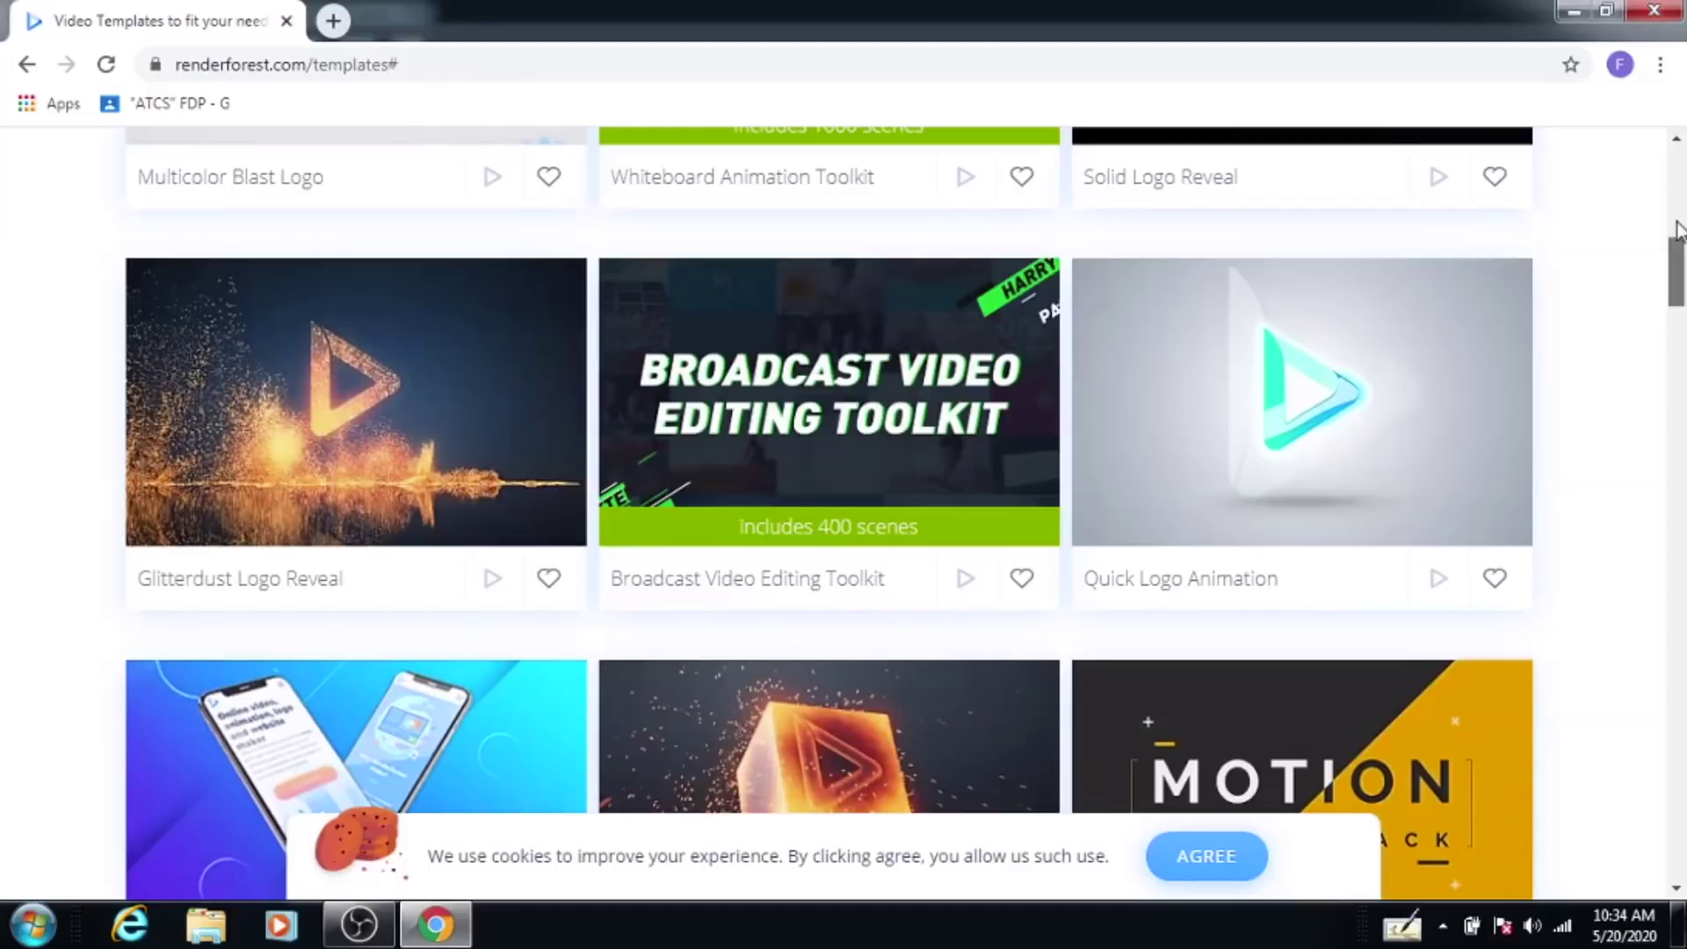
{"action": "scroll", "coordinate": [1679, 230], "scroll_direction": "up", "scroll_amount": 4}
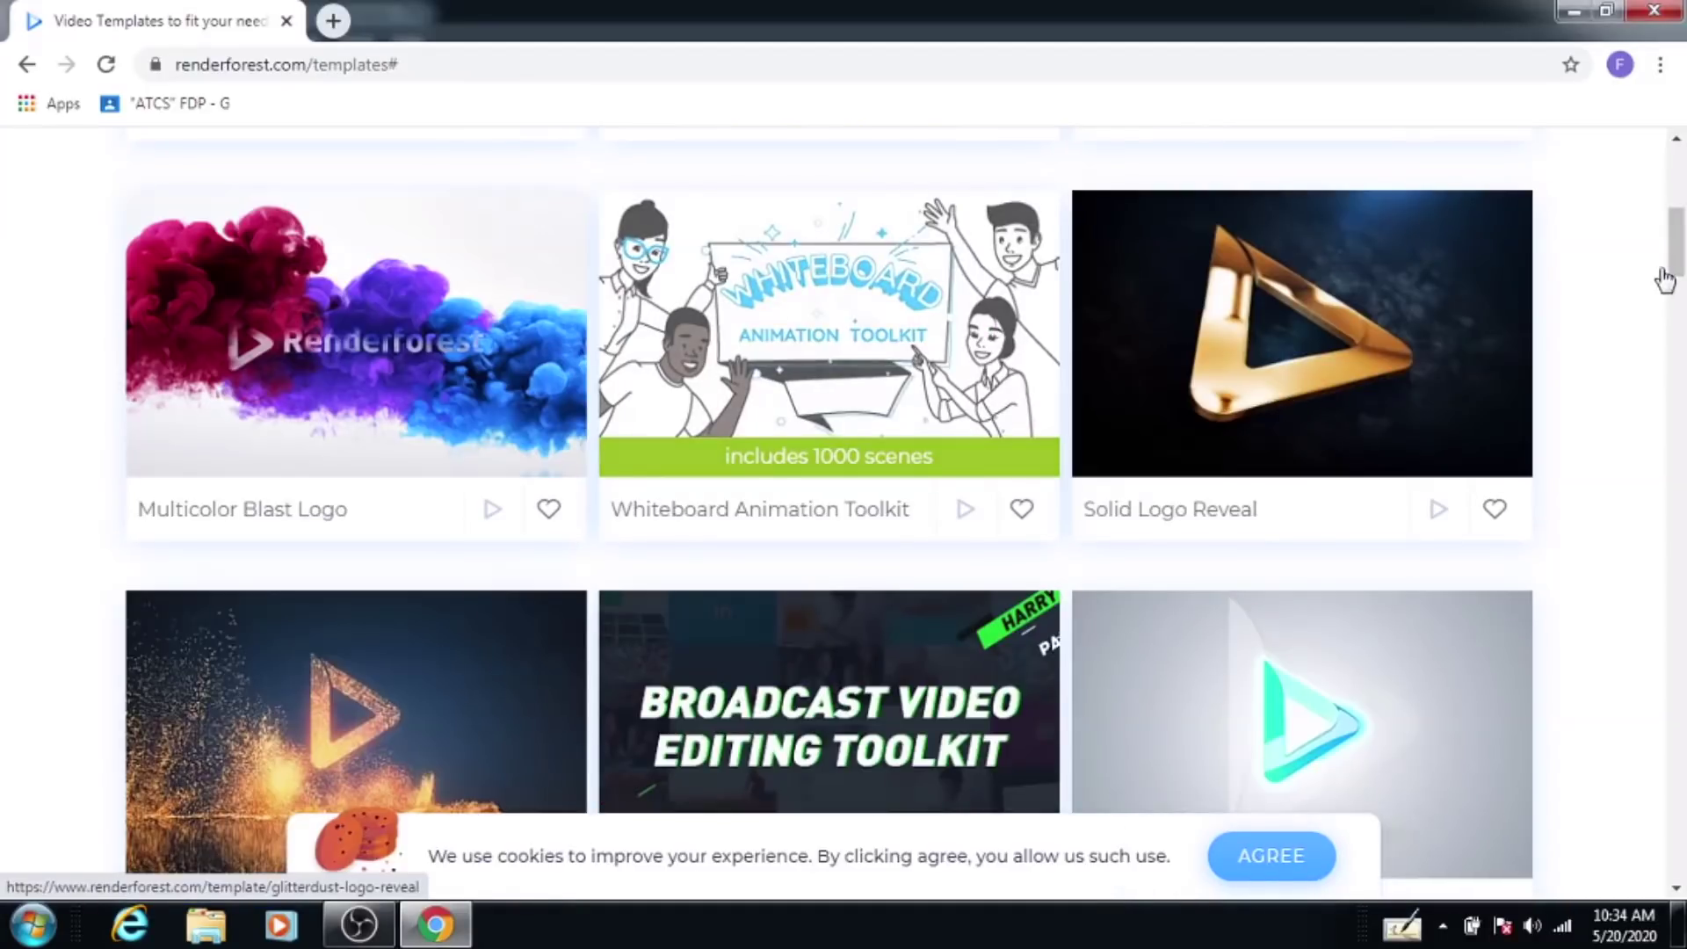
{"action": "scroll", "coordinate": [1679, 246], "scroll_direction": "up", "scroll_amount": 8}
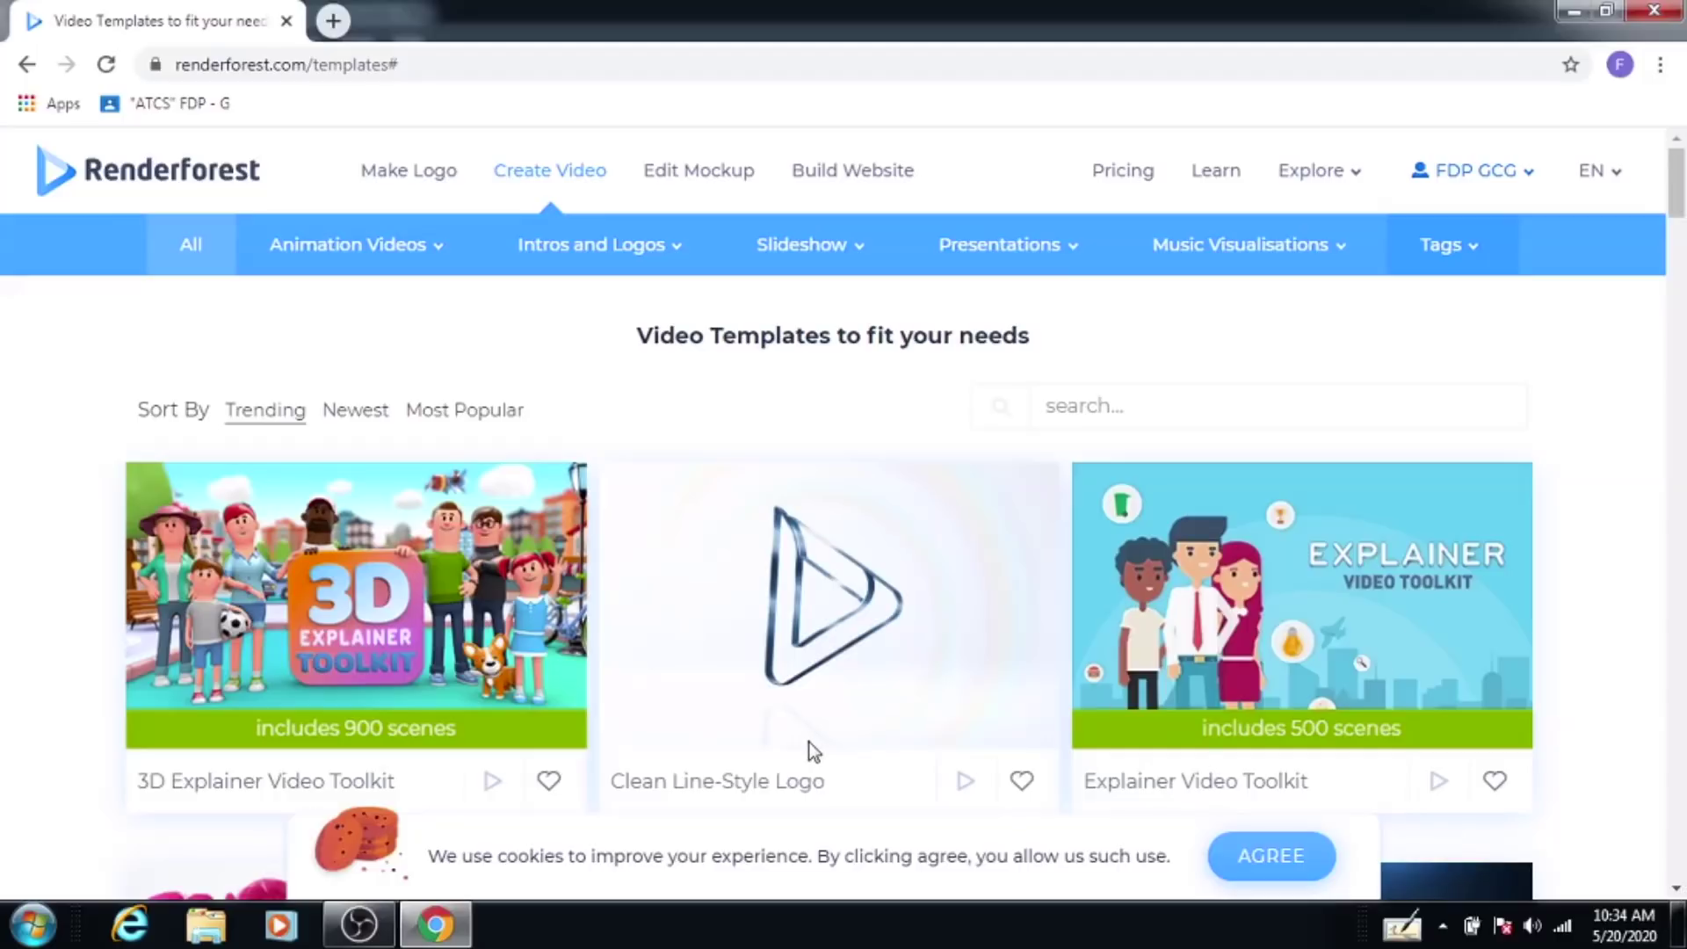
Step: Open the Whiteboard Animation Toolkit template page
{"action": "scroll", "coordinate": [808, 742], "scroll_direction": "down", "scroll_amount": 3}
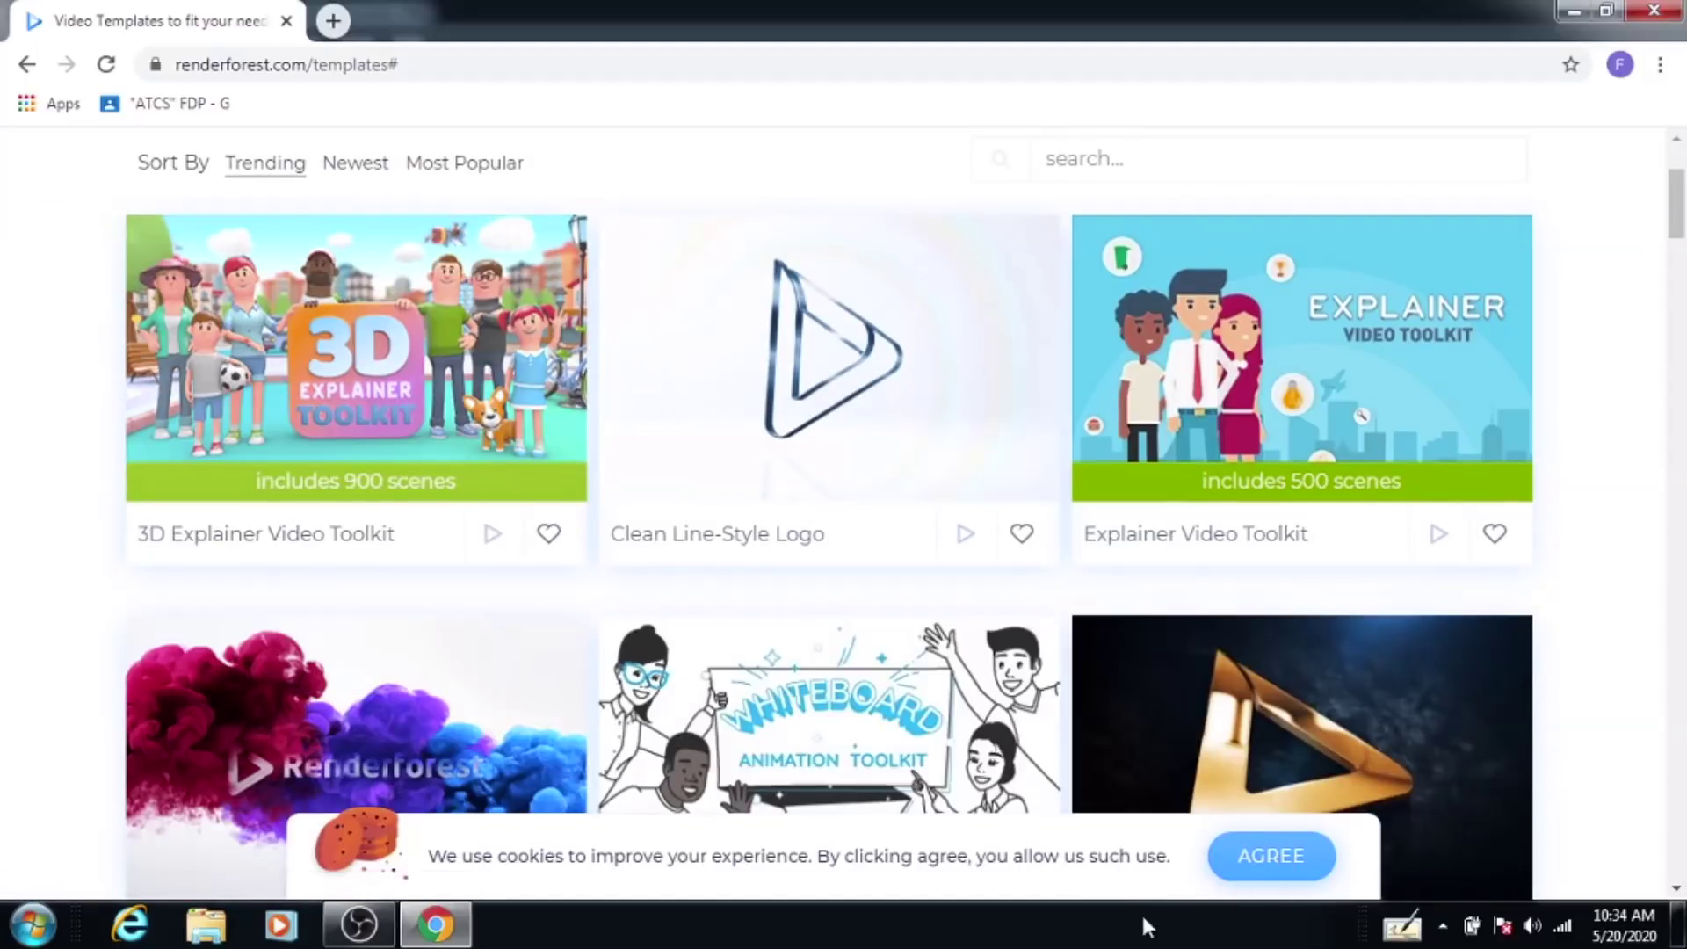
{"action": "scroll", "coordinate": [879, 773], "scroll_direction": "down", "scroll_amount": 5}
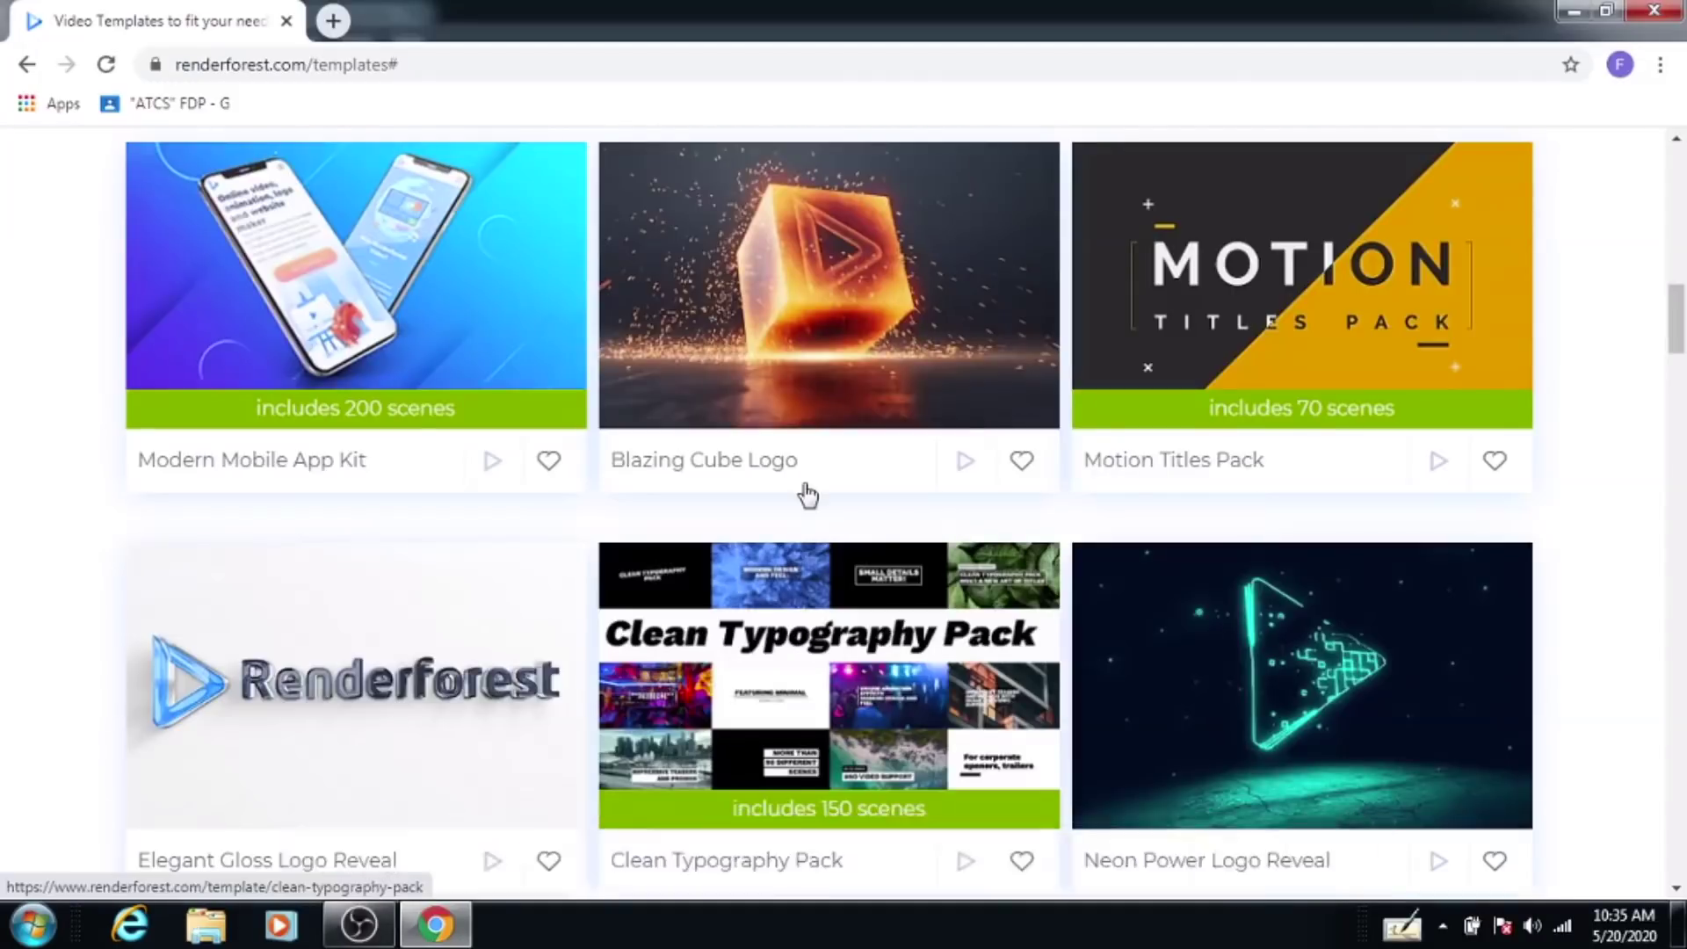
{"action": "scroll", "coordinate": [807, 495], "scroll_direction": "up", "scroll_amount": 6}
{"action": "scroll", "coordinate": [817, 497], "scroll_direction": "up", "scroll_amount": 4}
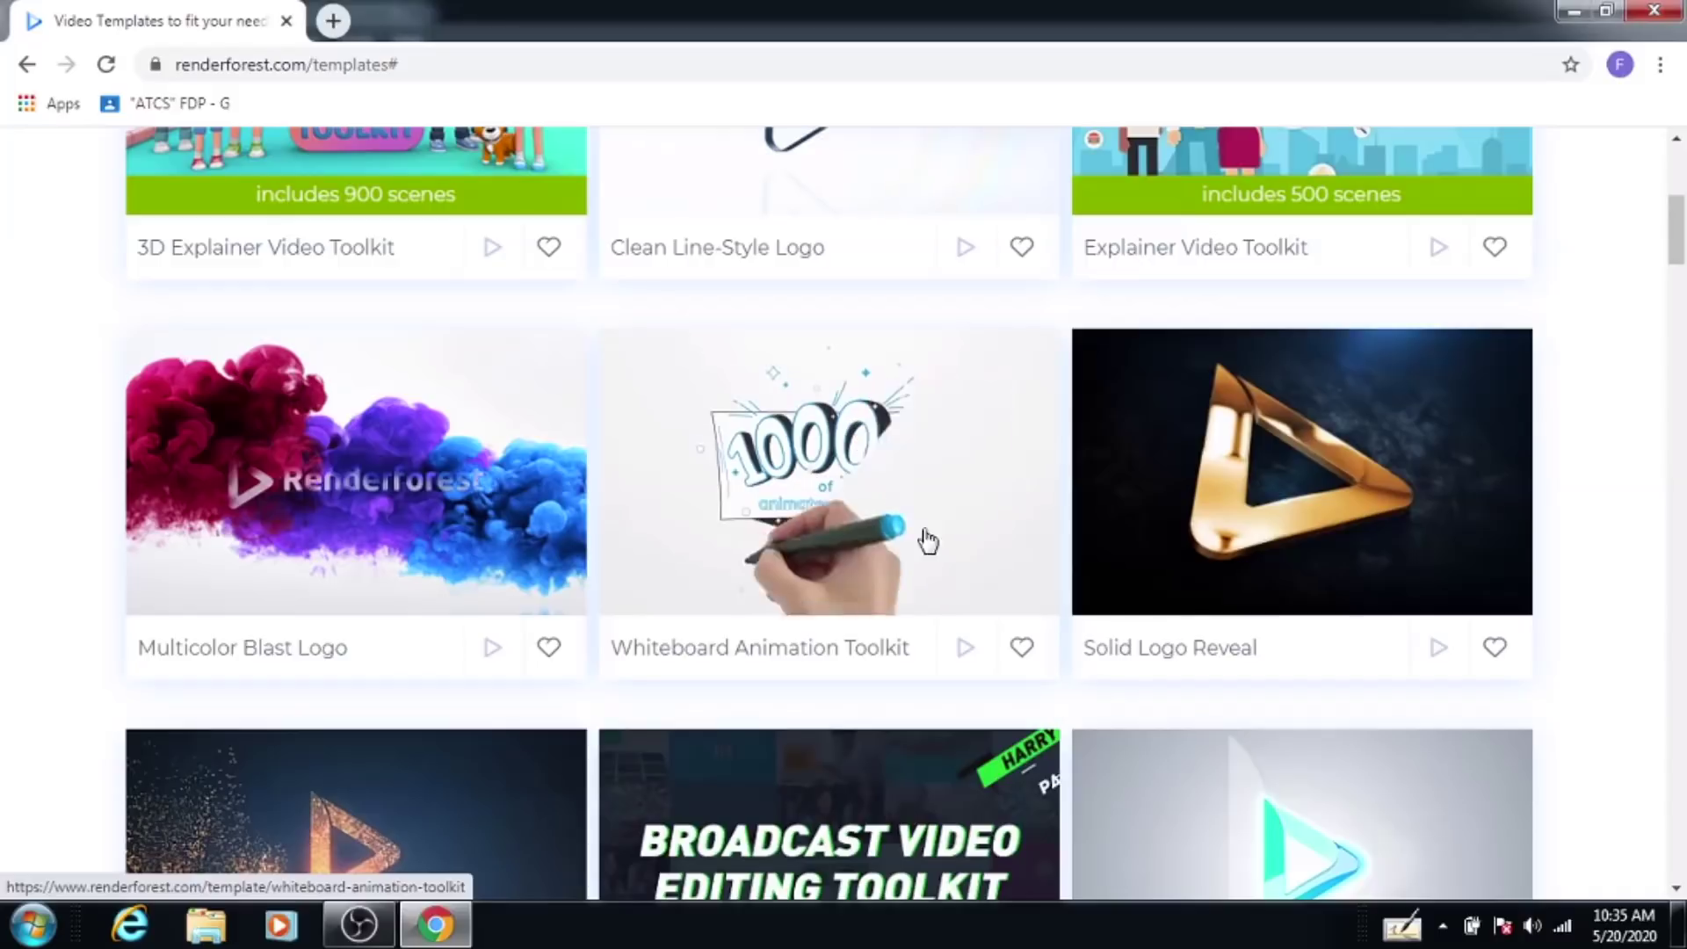
{"action": "left_click", "coordinate": [813, 474]}
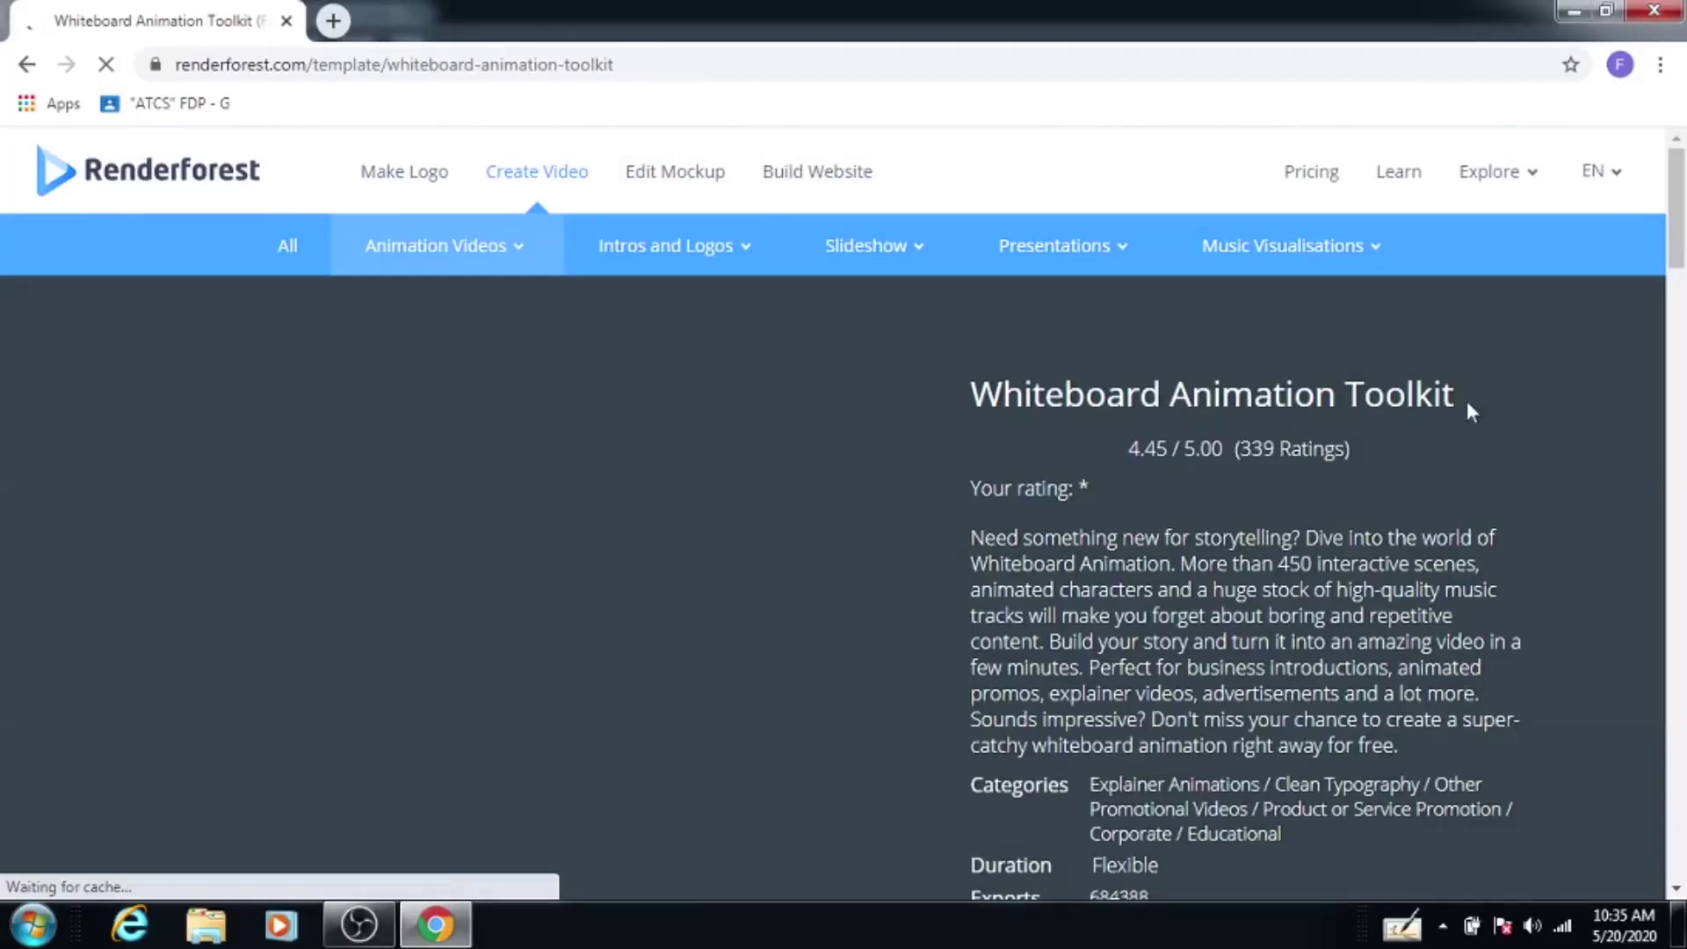
Step: Create a new project from the Whiteboard Animation Toolkit with CREATE NOW
{"action": "scroll", "coordinate": [990, 611], "scroll_direction": "down", "scroll_amount": 7}
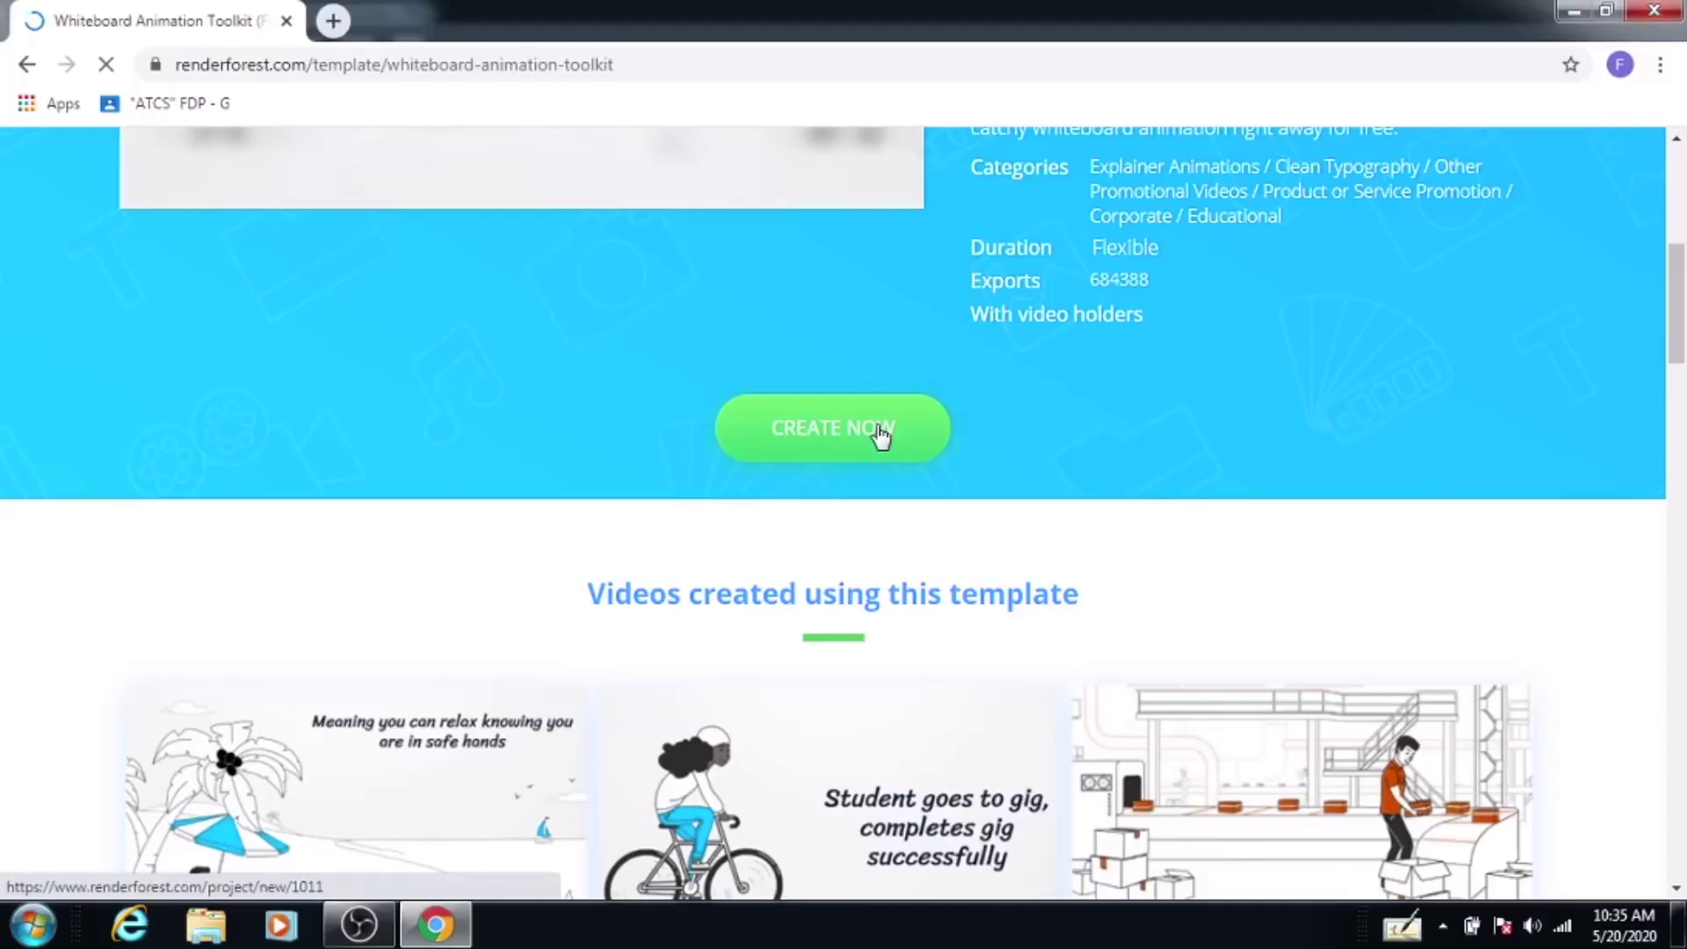
{"action": "left_click", "coordinate": [822, 447]}
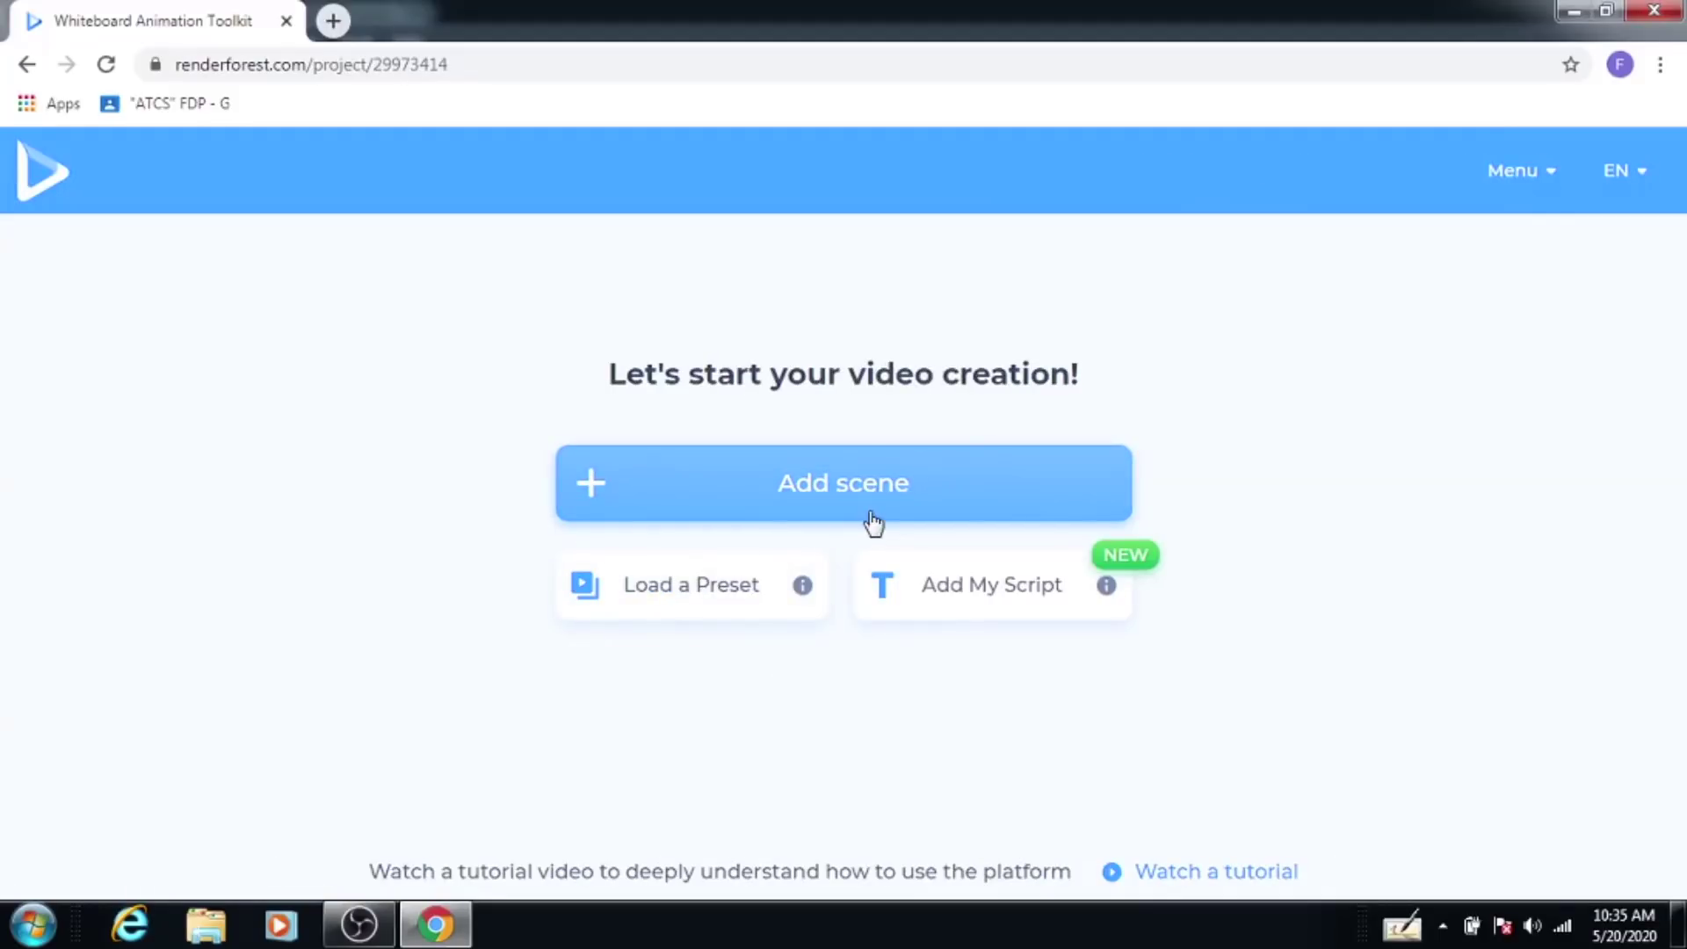
{"action": "left_click", "coordinate": [817, 488]}
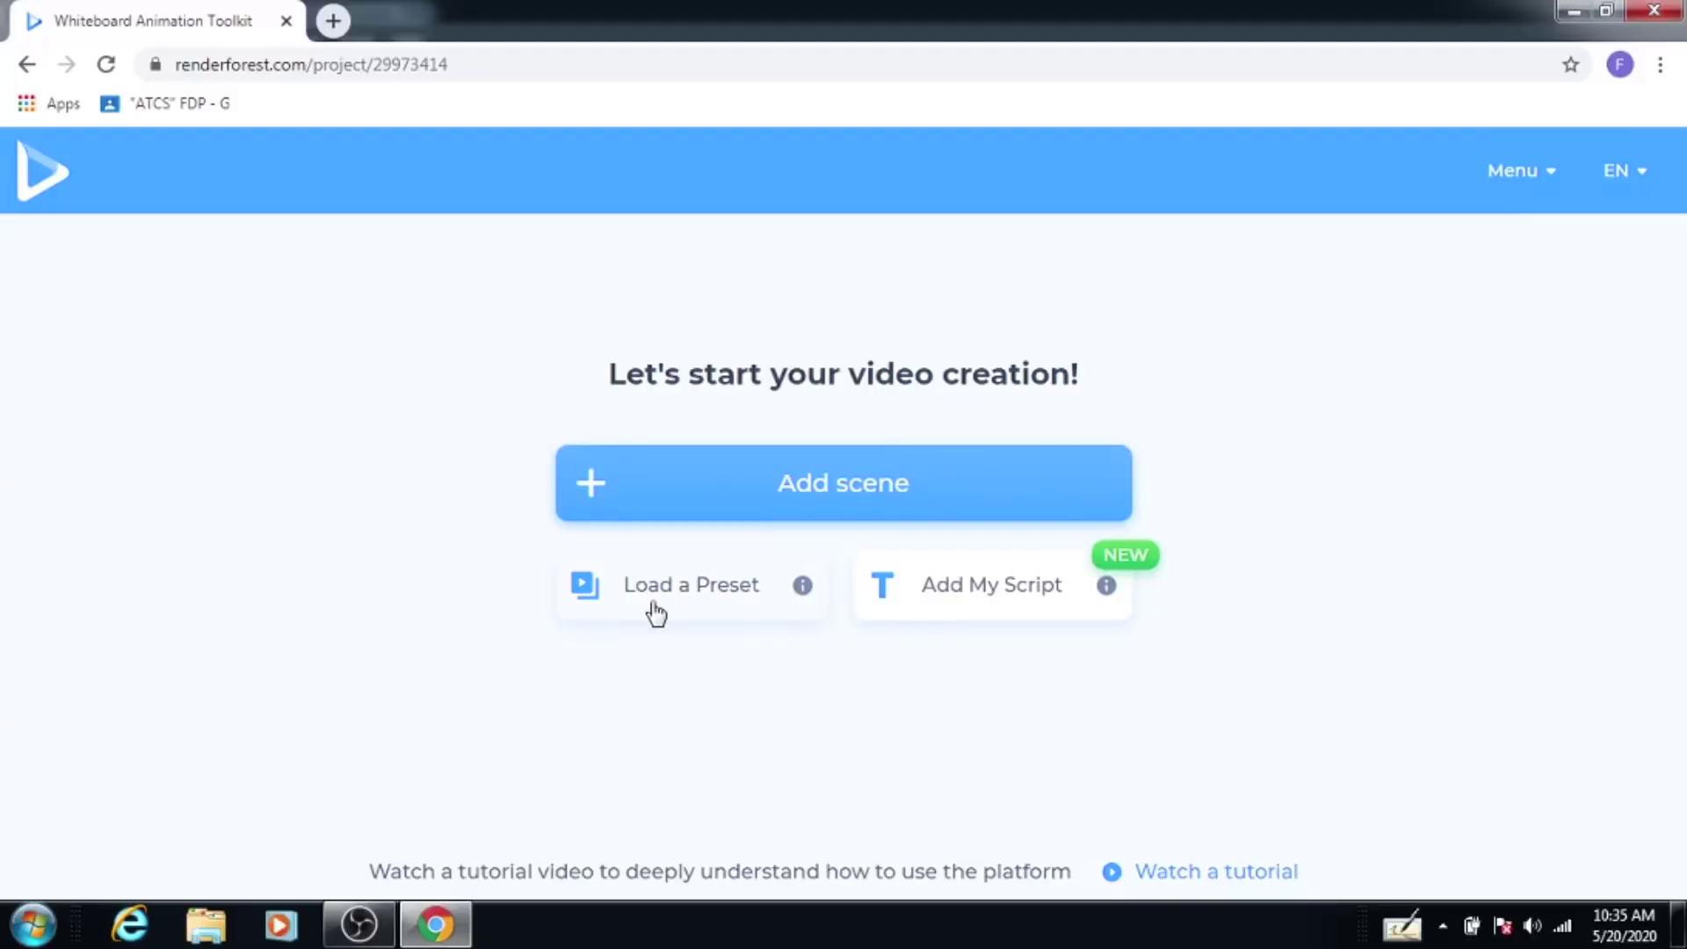
Step: Add the 'Happy man' scene from the scene library as scene 1
{"action": "left_click", "coordinate": [894, 501]}
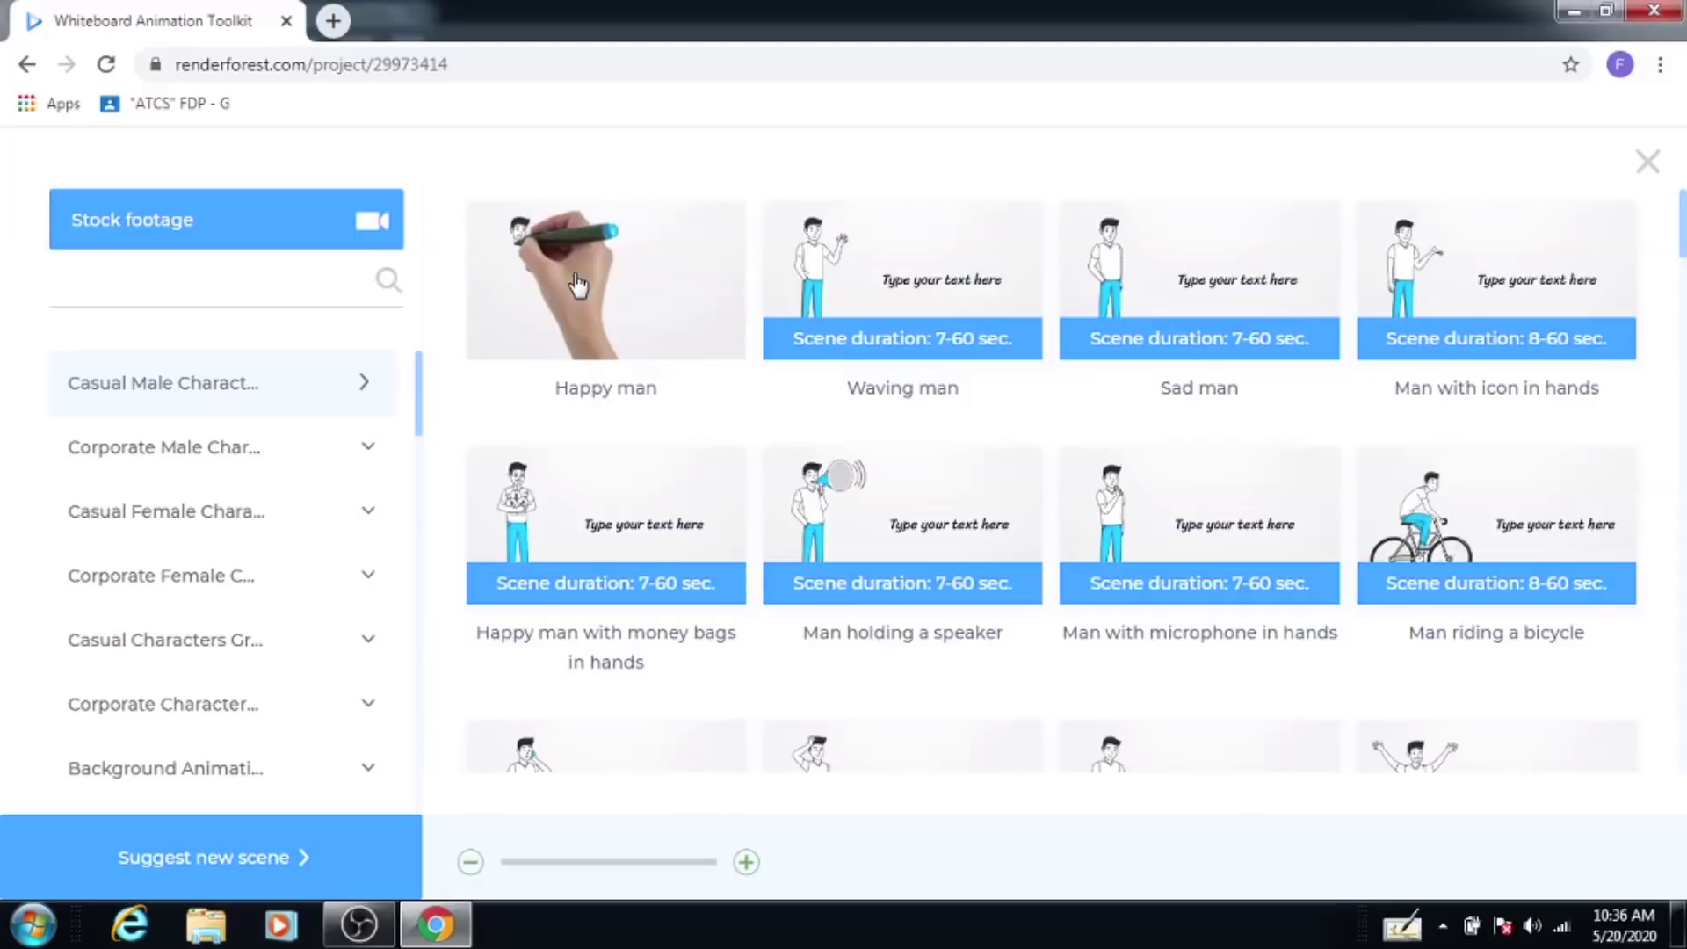
{"action": "left_click", "coordinate": [614, 286]}
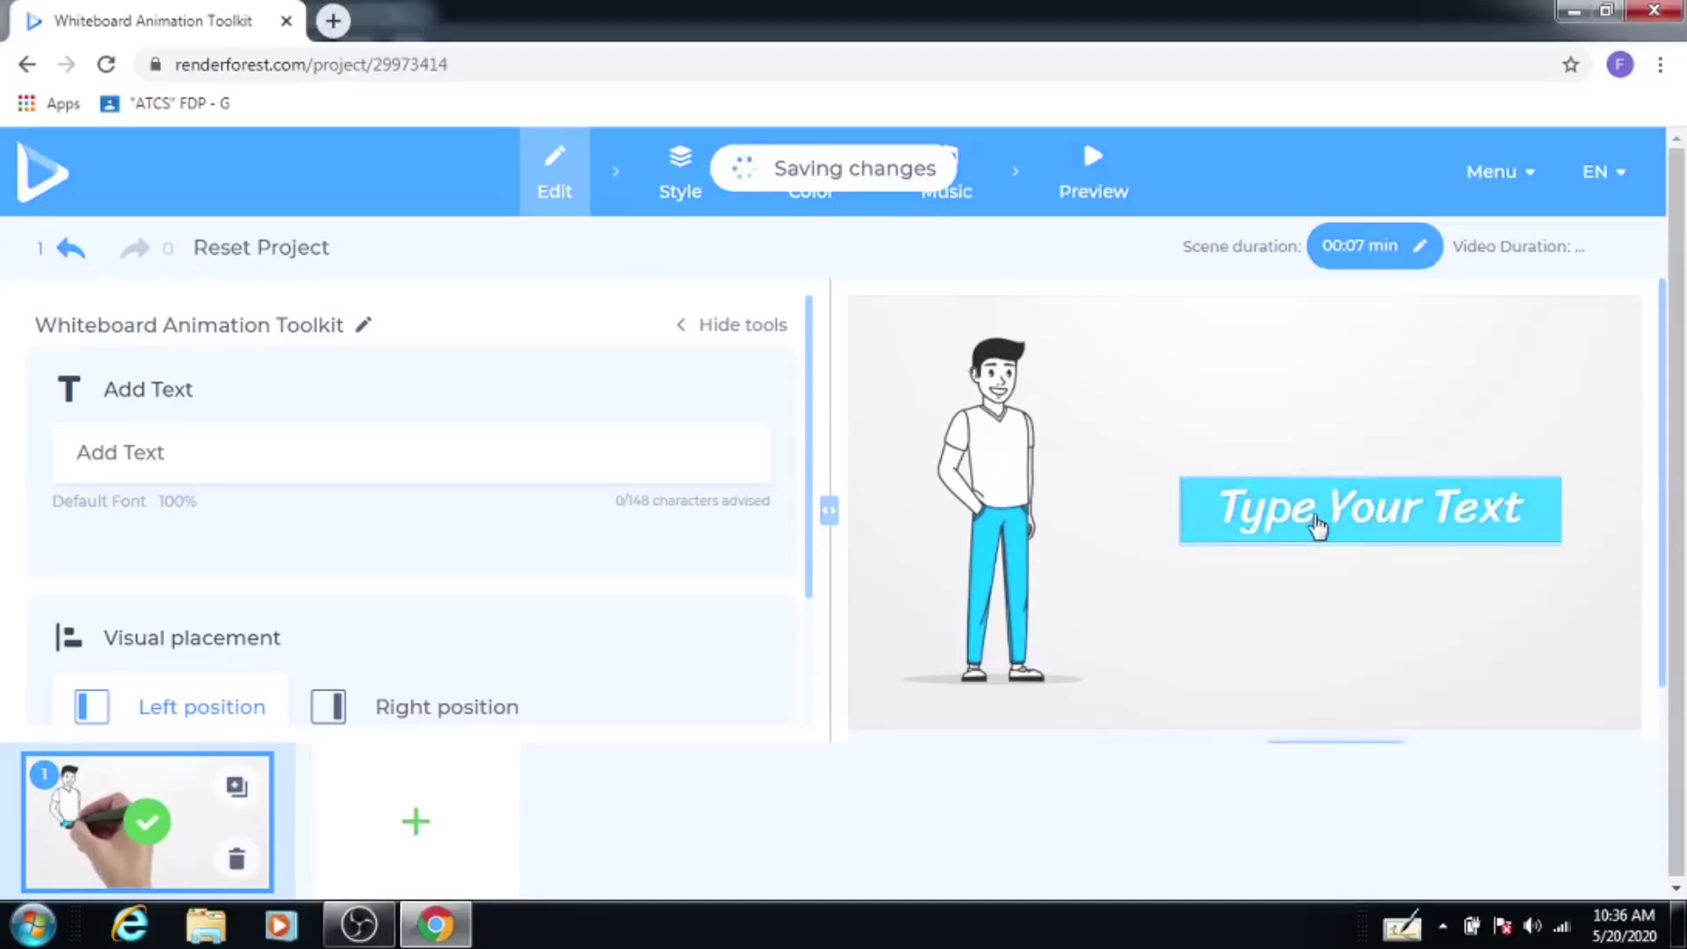
Step: Replace scene 1's placeholder text with 'HI EVERYONE' and replay the scene
{"action": "left_click", "coordinate": [1317, 524]}
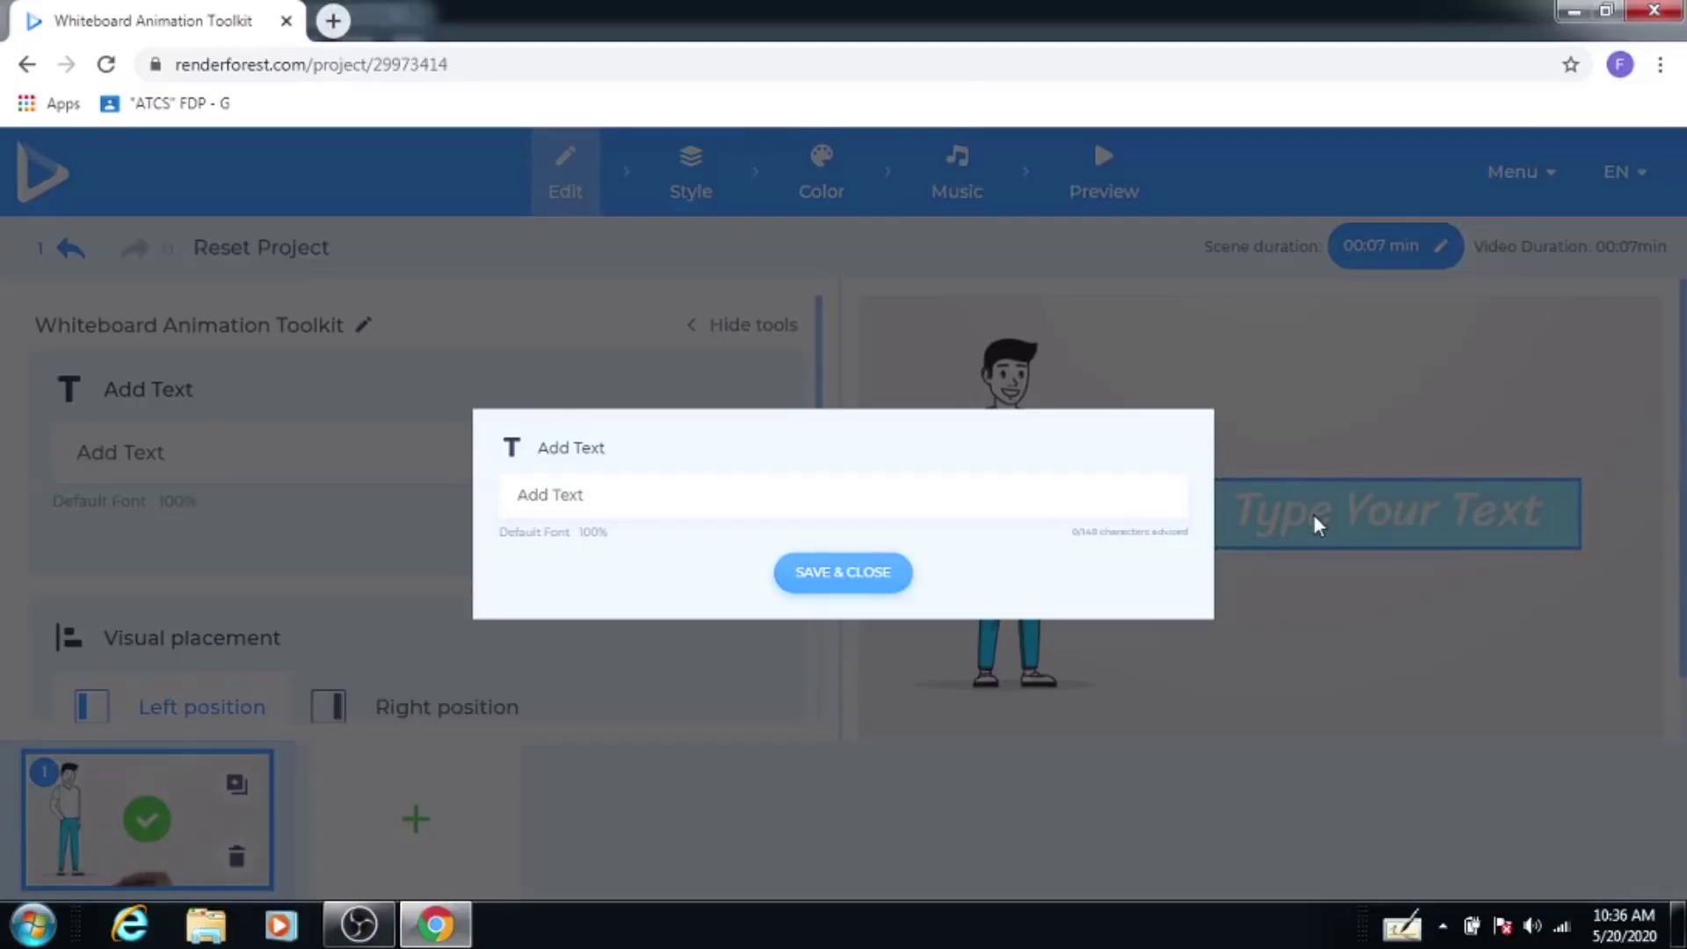
{"action": "left_click", "coordinate": [576, 496]}
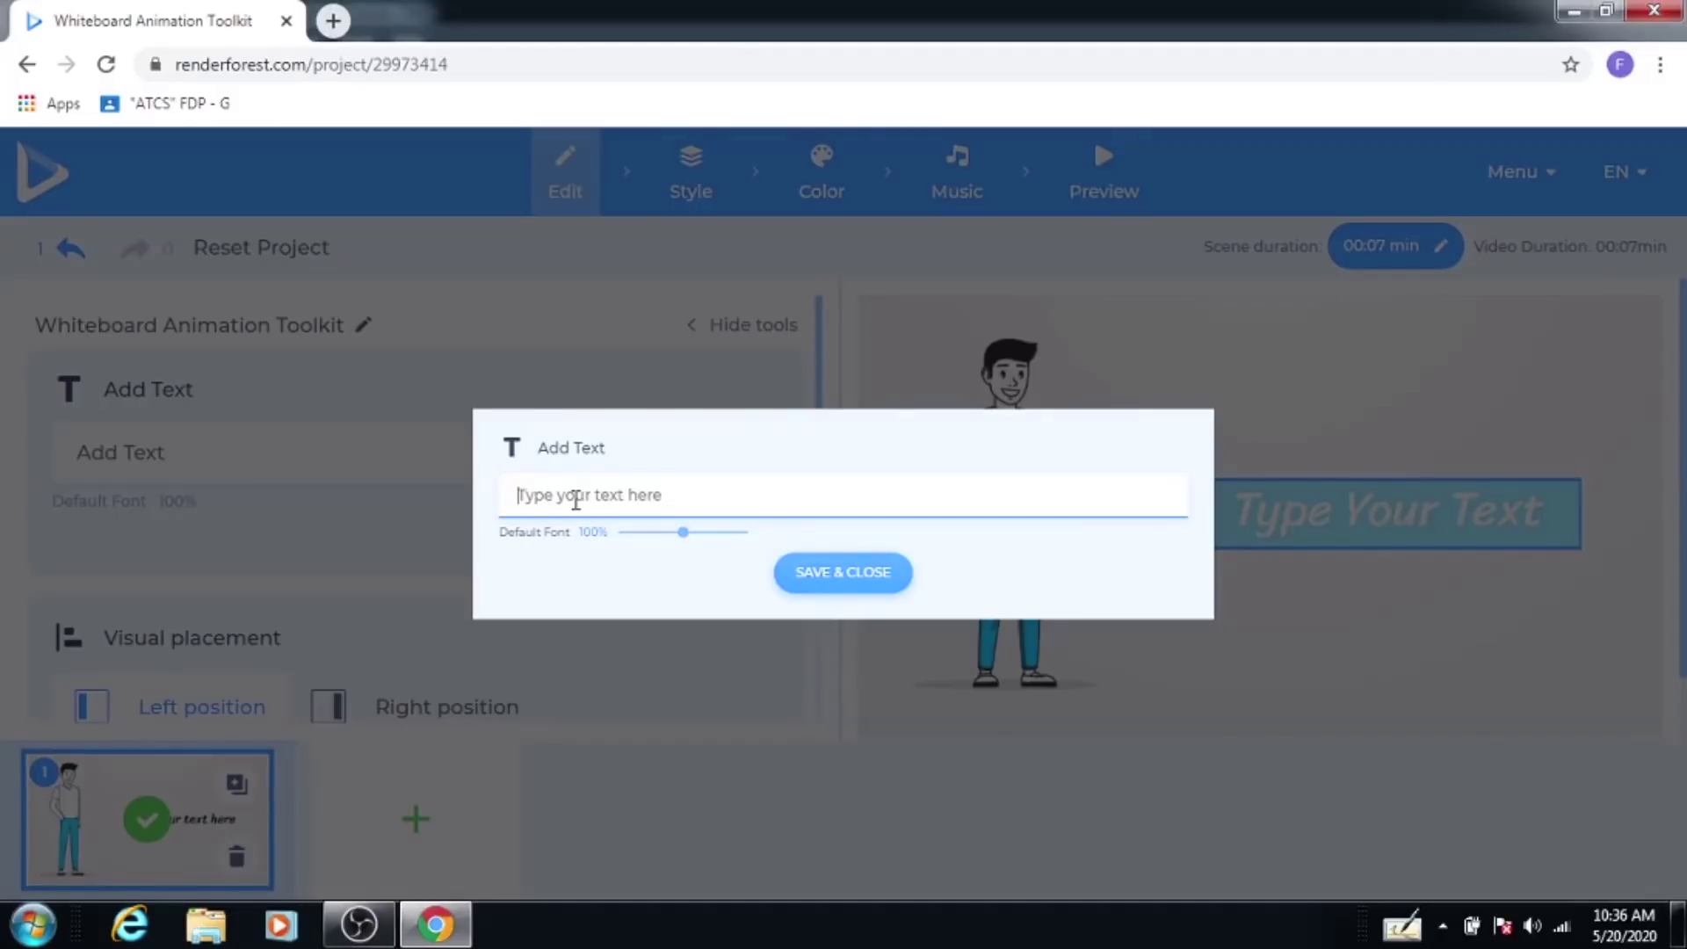
{"action": "type", "text": "h"}
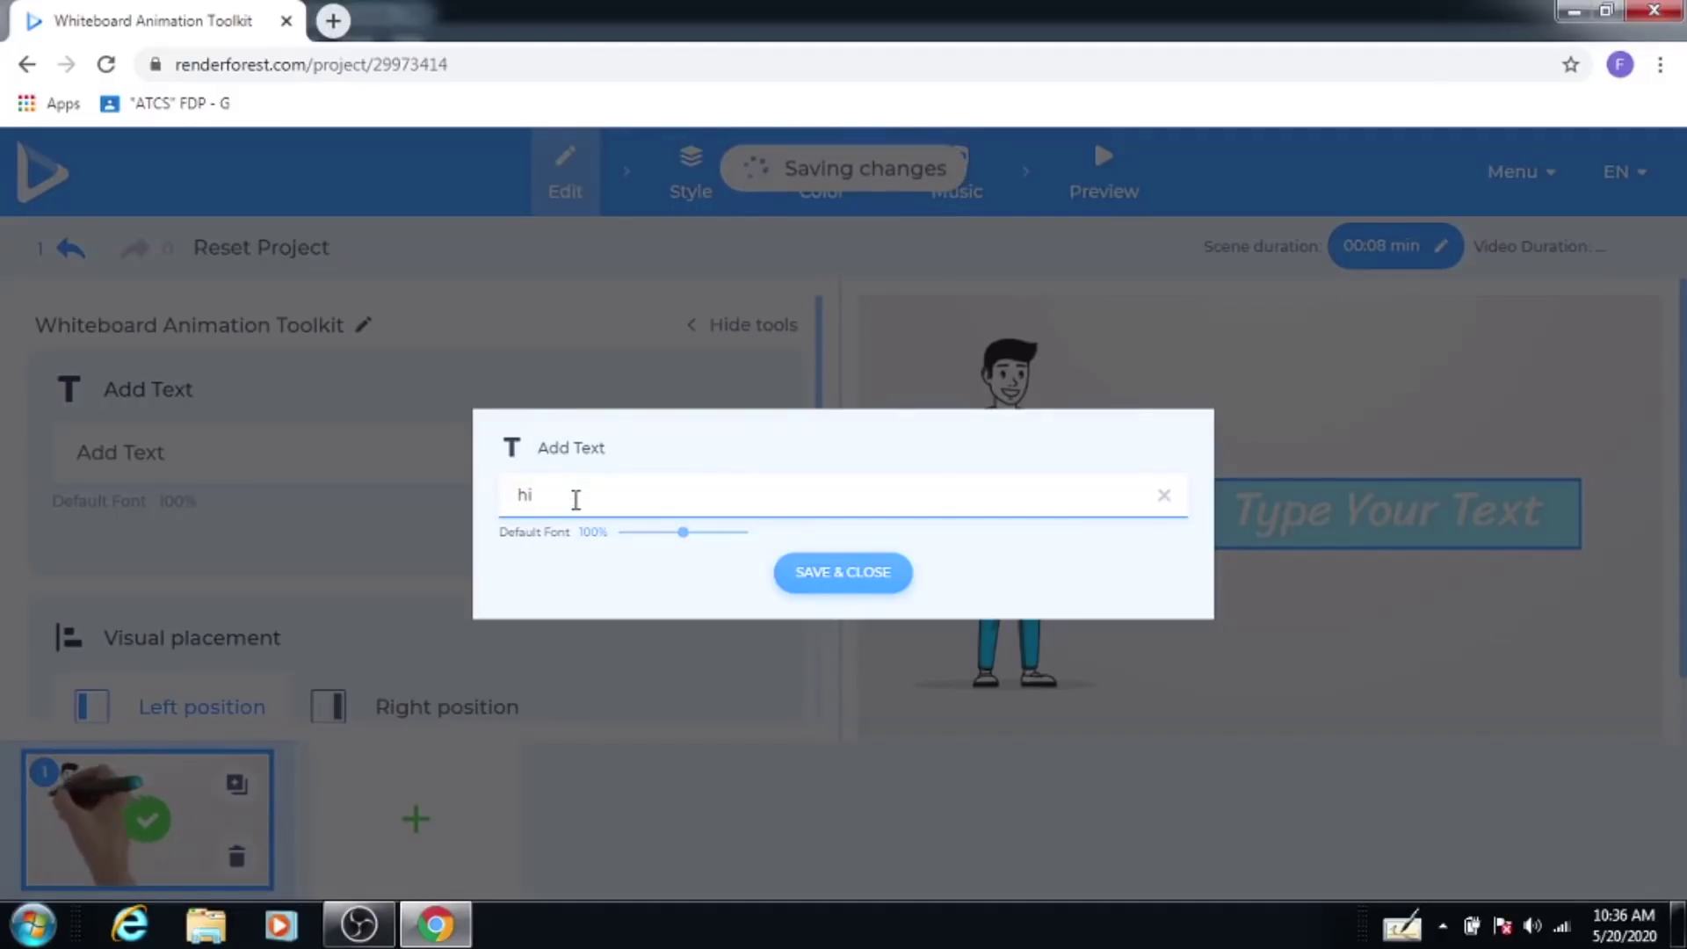
{"action": "key", "text": "BackSpace"}
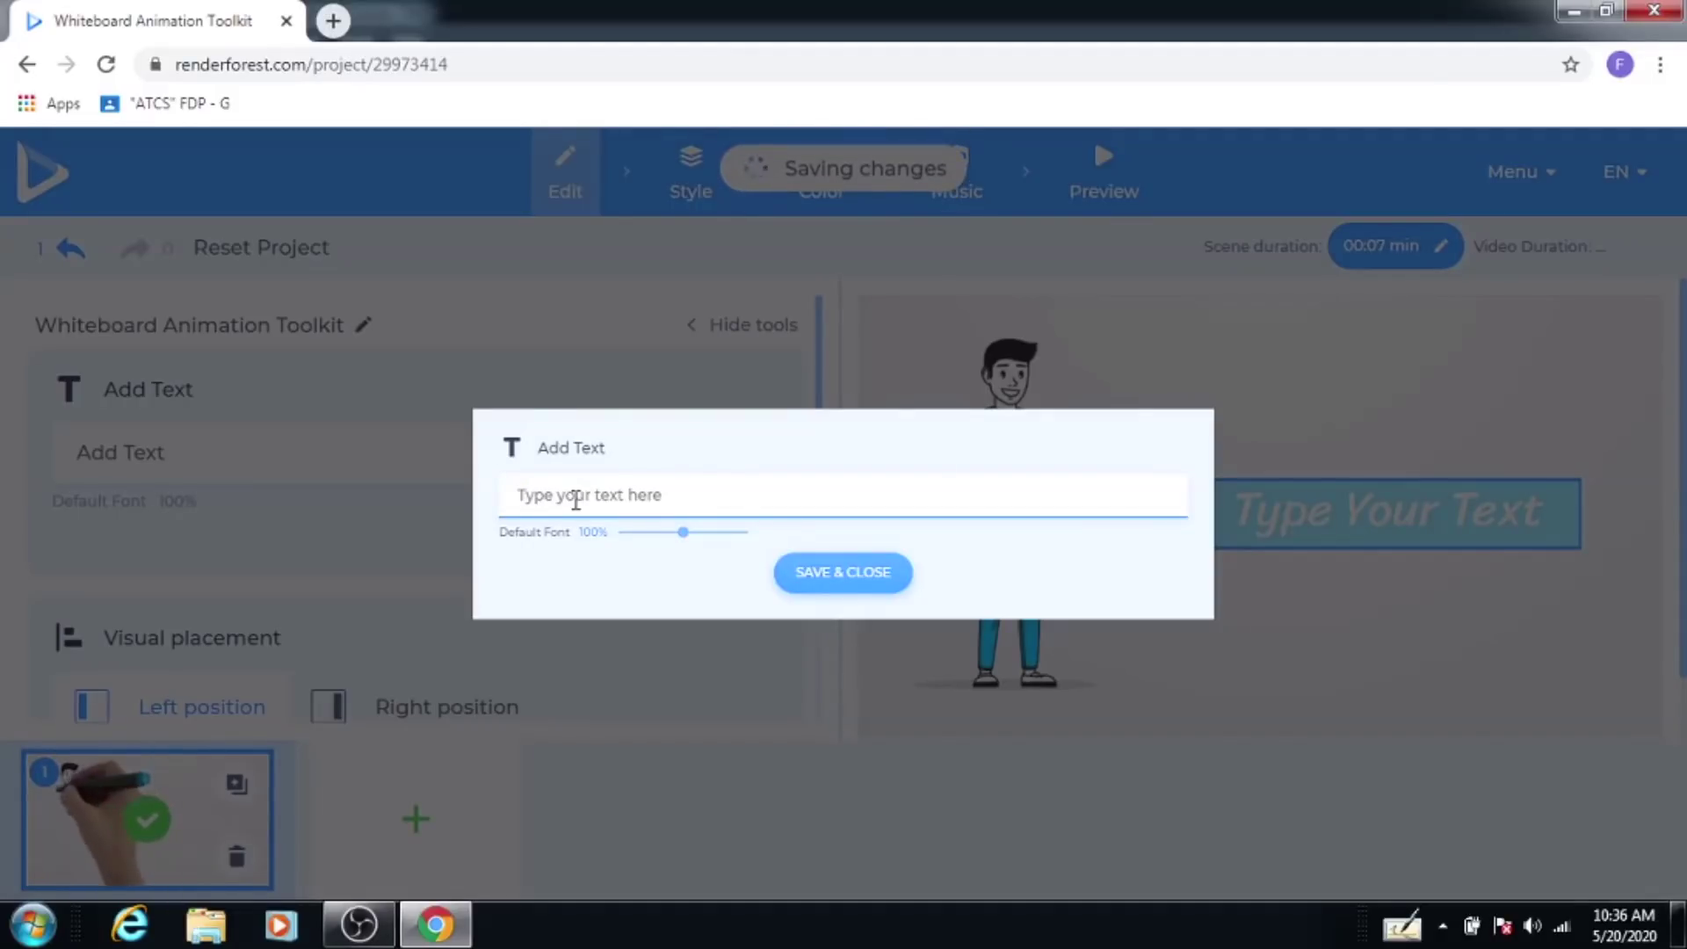
{"action": "type", "text": "HI EVERYONE"}
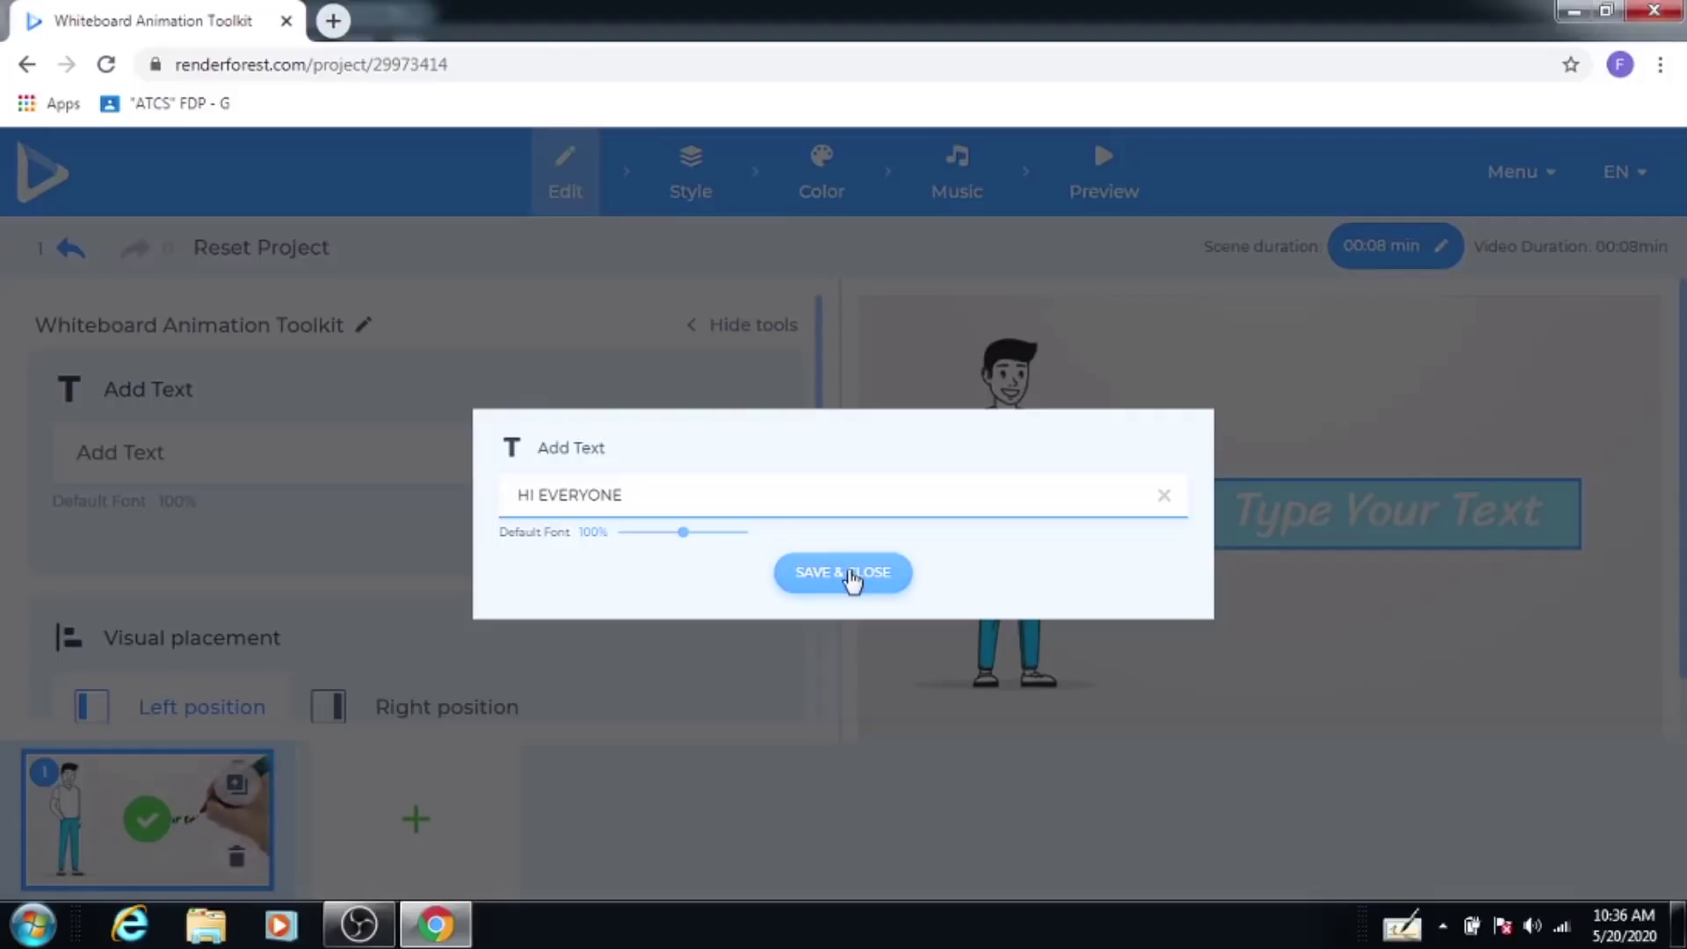
{"action": "left_click", "coordinate": [850, 575]}
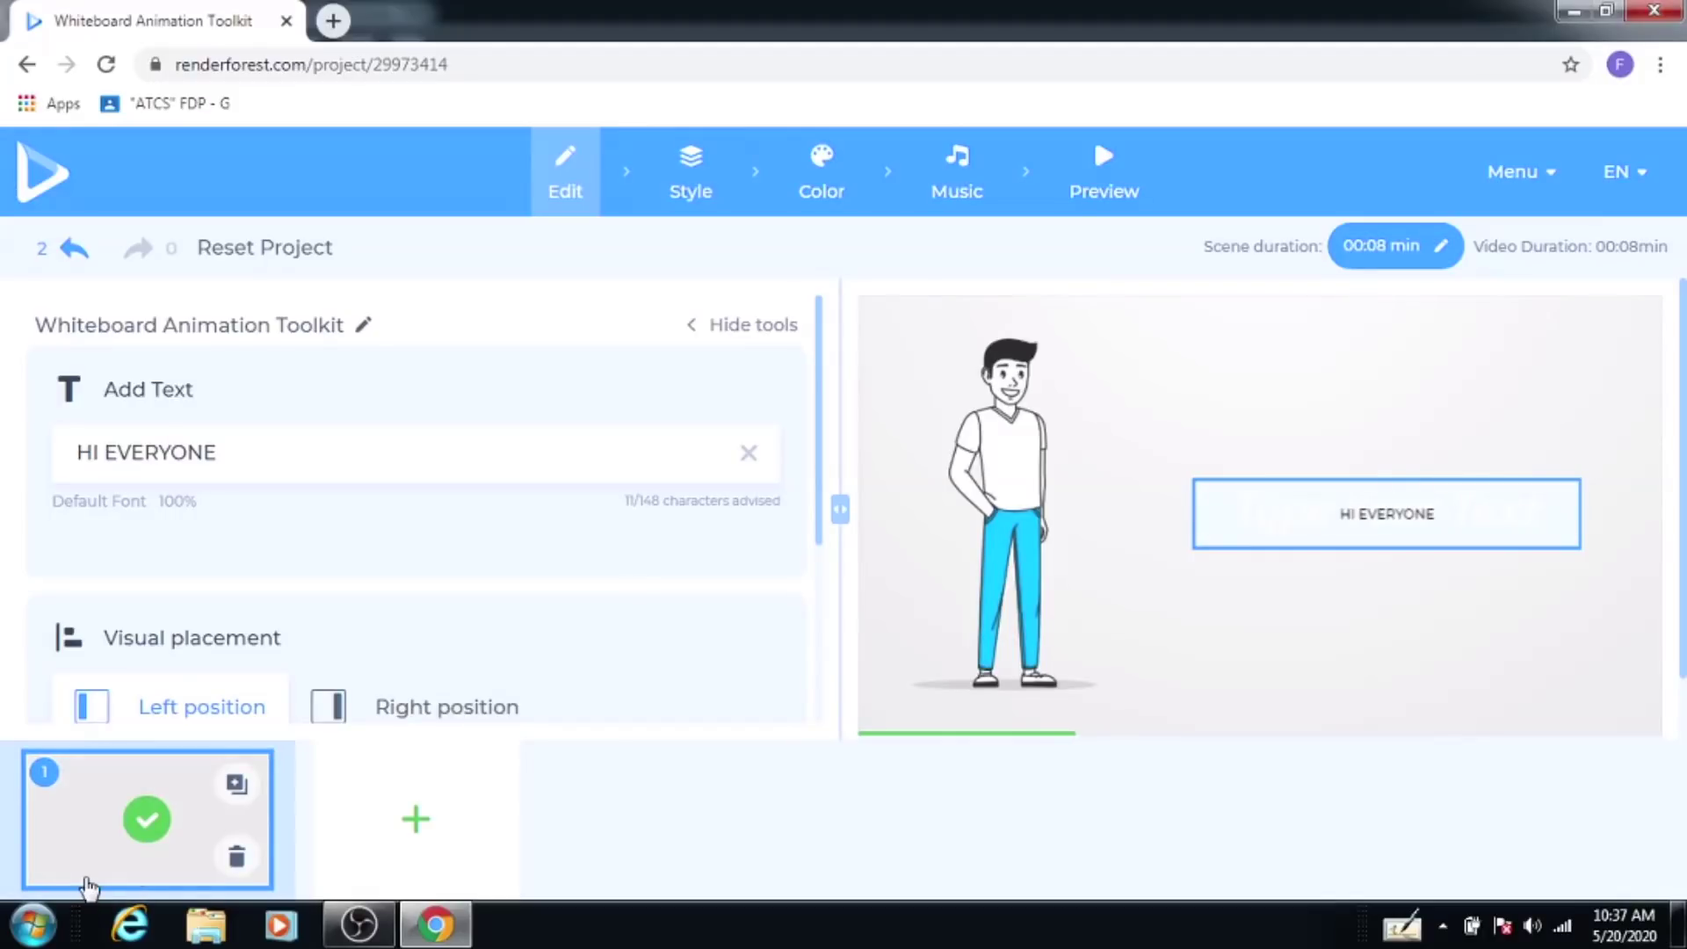
{"action": "left_click", "coordinate": [128, 796]}
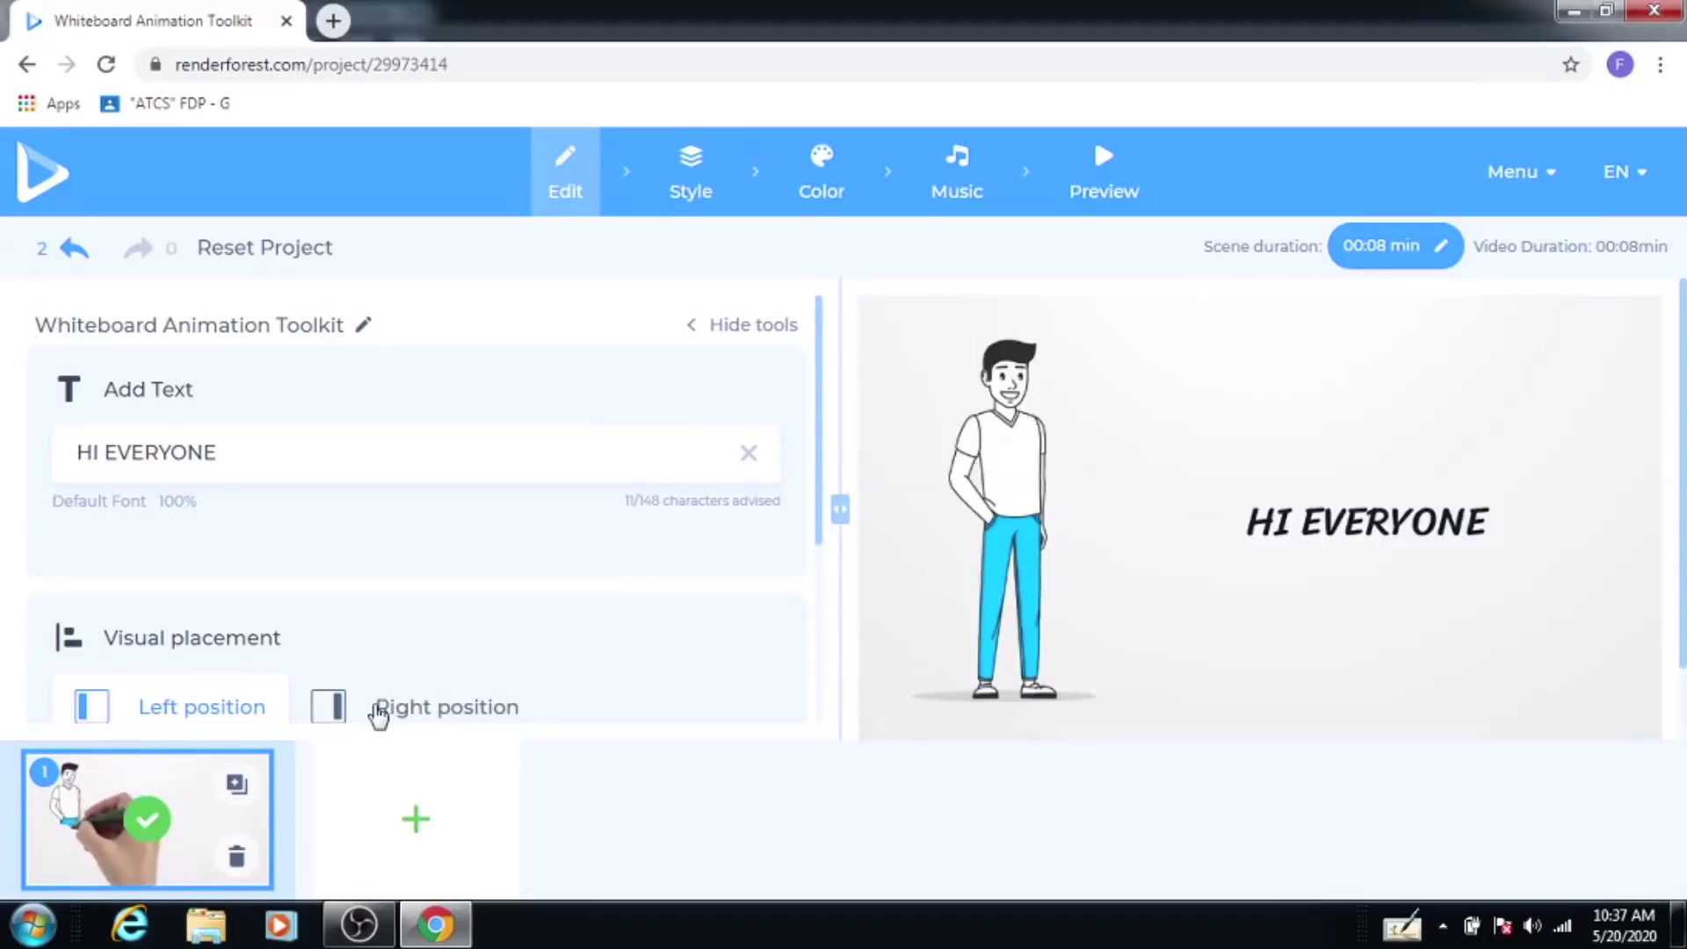
Step: Try the right text placement, return scene 1 to Left position, and reopen the scene library
{"action": "left_click", "coordinate": [391, 708]}
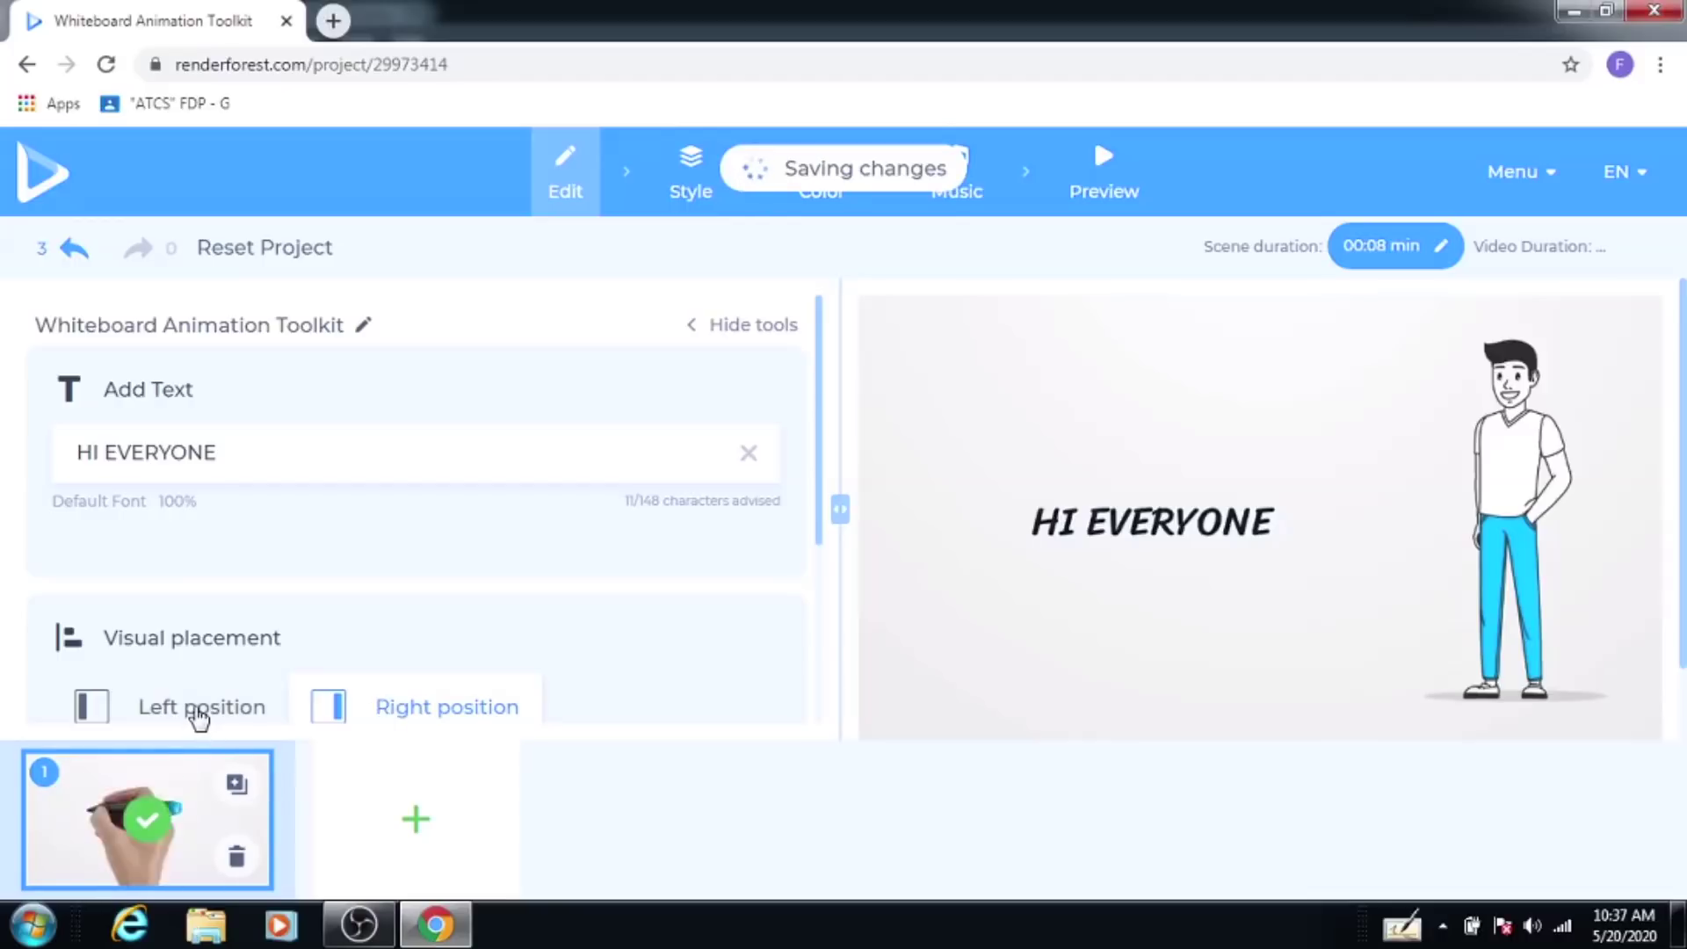
{"action": "left_click", "coordinate": [198, 712]}
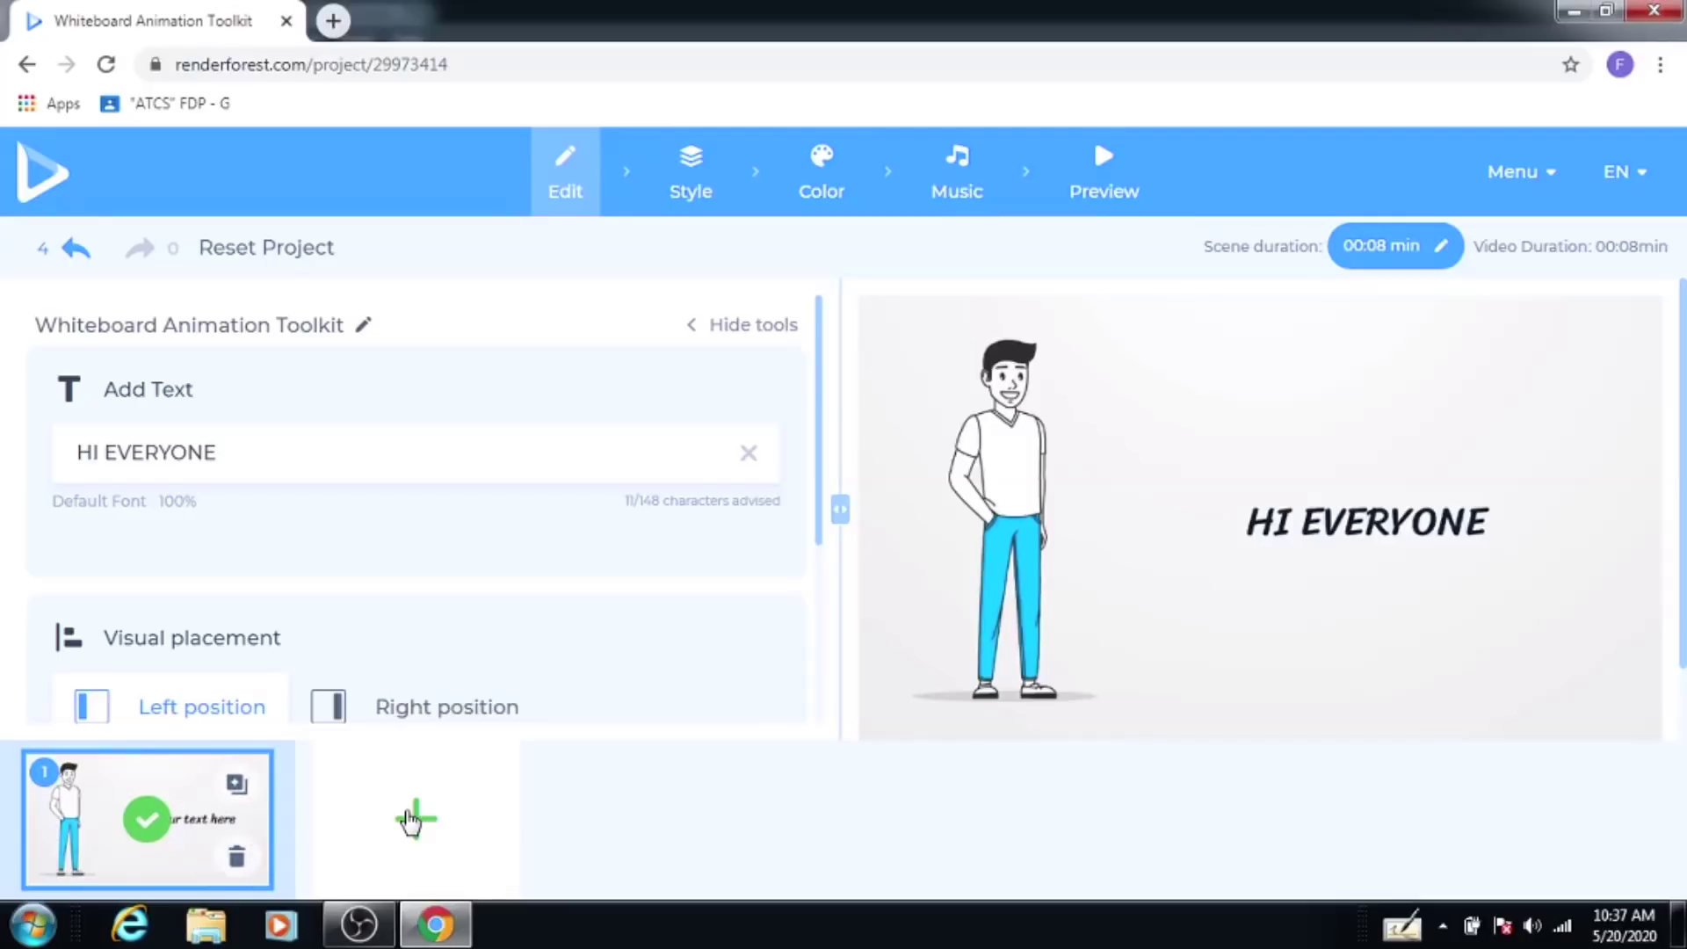
{"action": "left_click", "coordinate": [413, 820]}
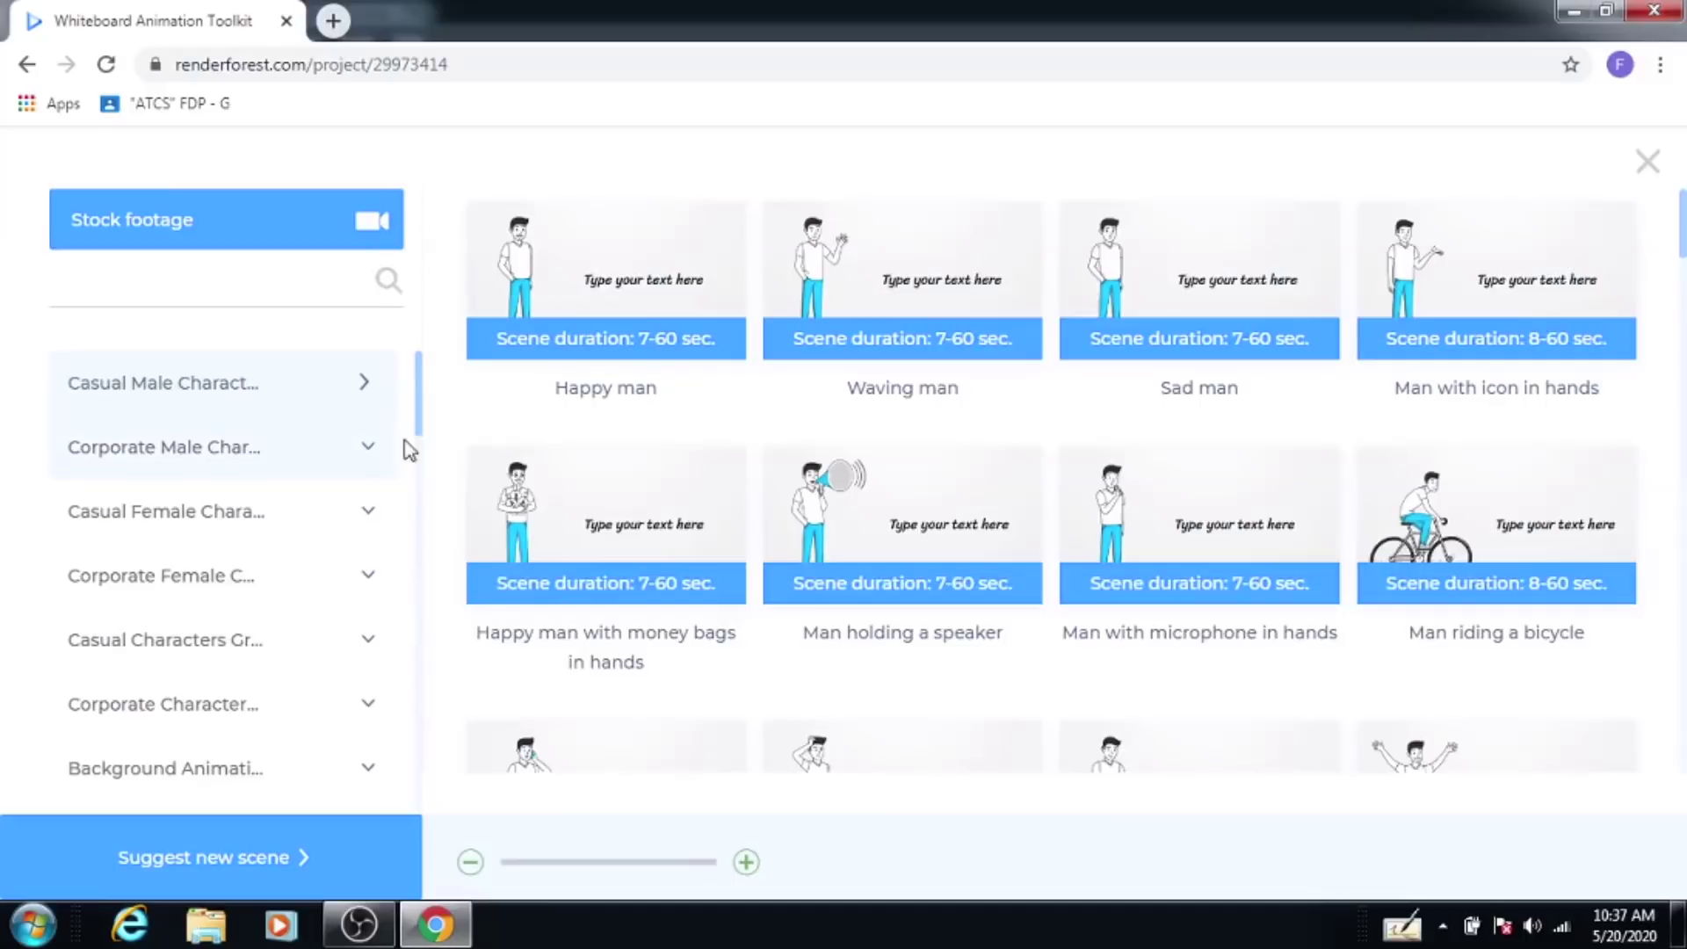
Step: Insert 'Experimenting scientist in laboratory' from Background Animations as scene 2
{"action": "left_click_drag", "start_coordinate": [419, 406], "coordinate": [421, 443]}
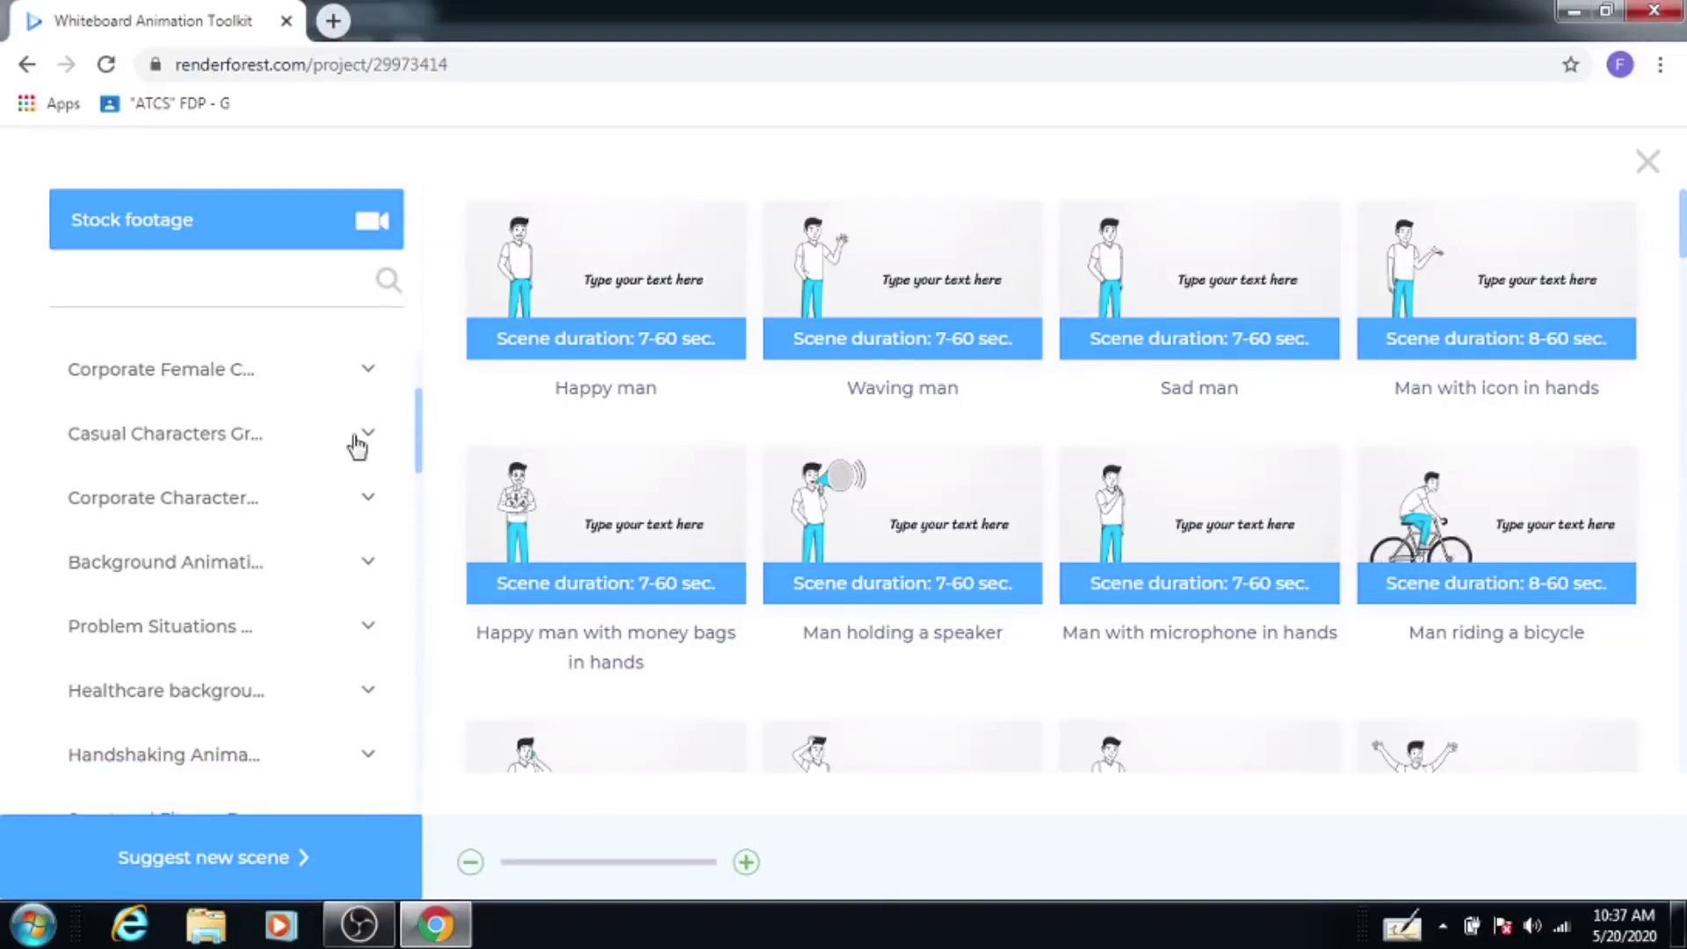
{"action": "left_click", "coordinate": [179, 444]}
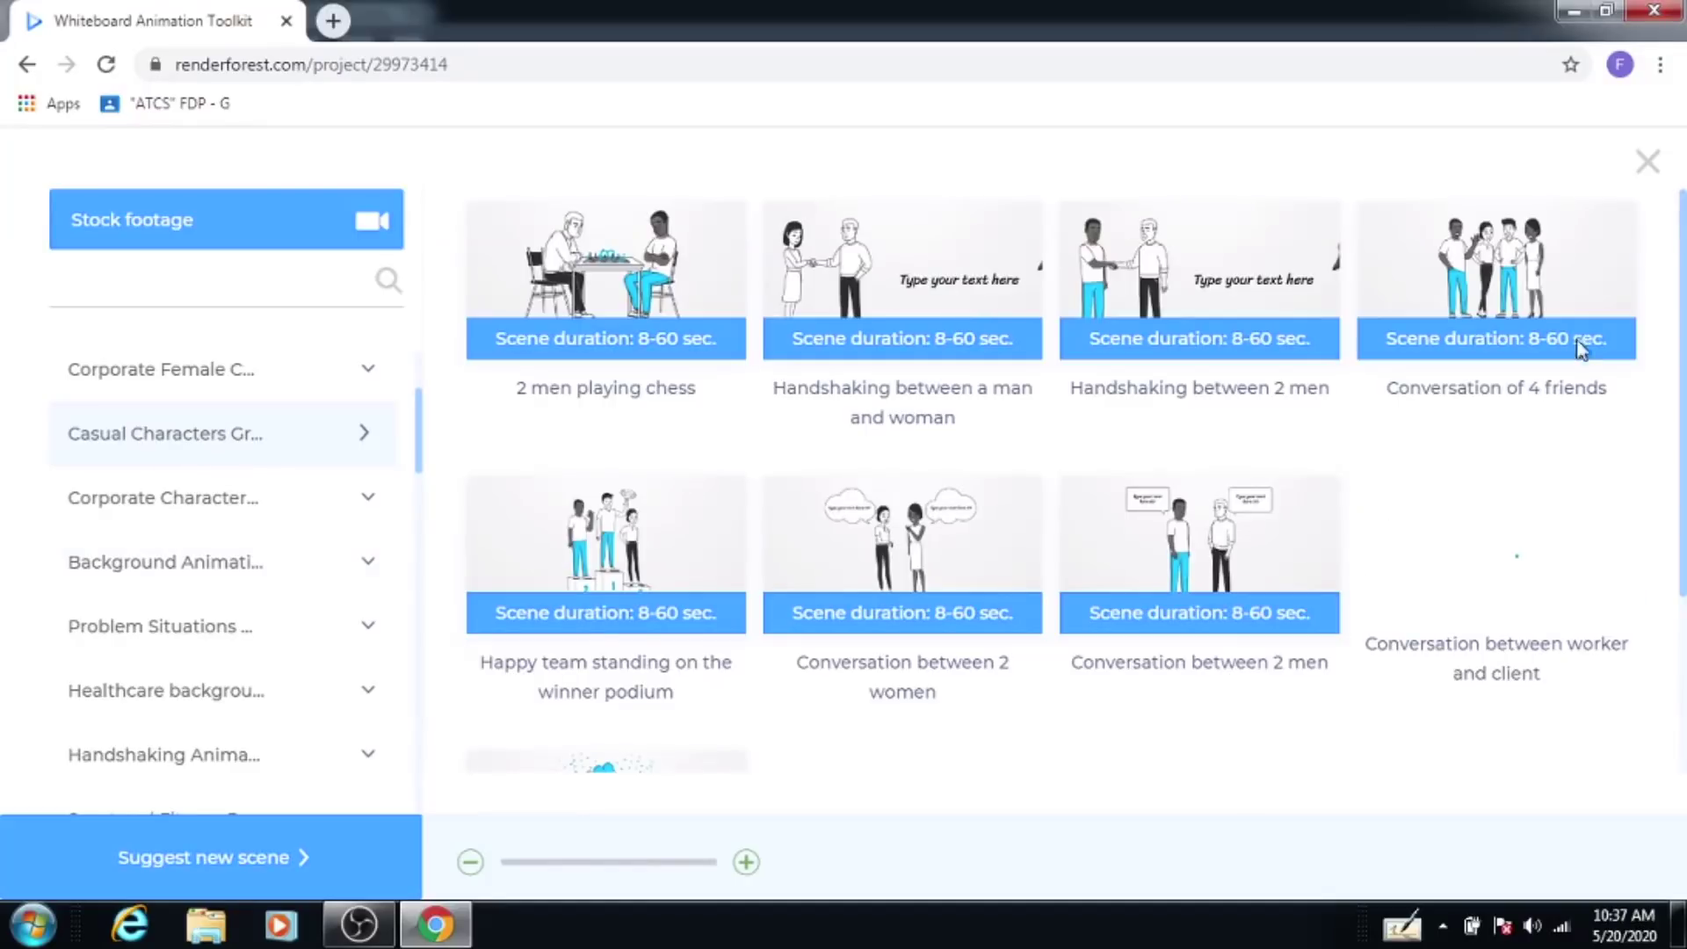
{"action": "left_click_drag", "start_coordinate": [1680, 345], "coordinate": [1677, 533]}
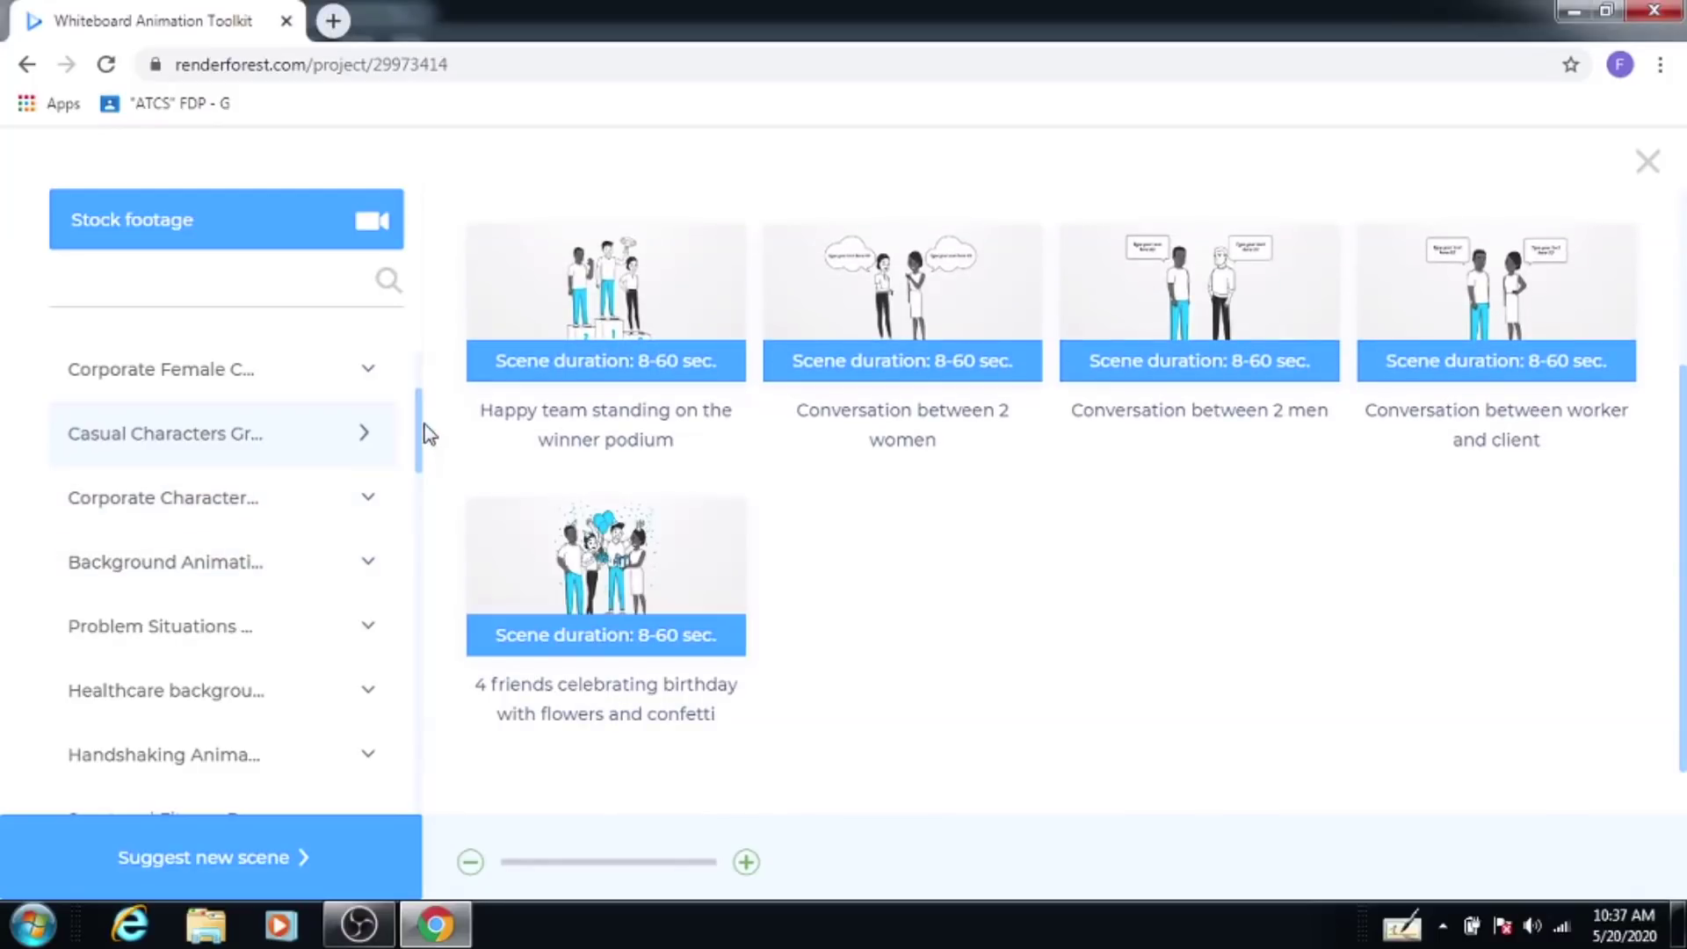
{"action": "left_click", "coordinate": [195, 576]}
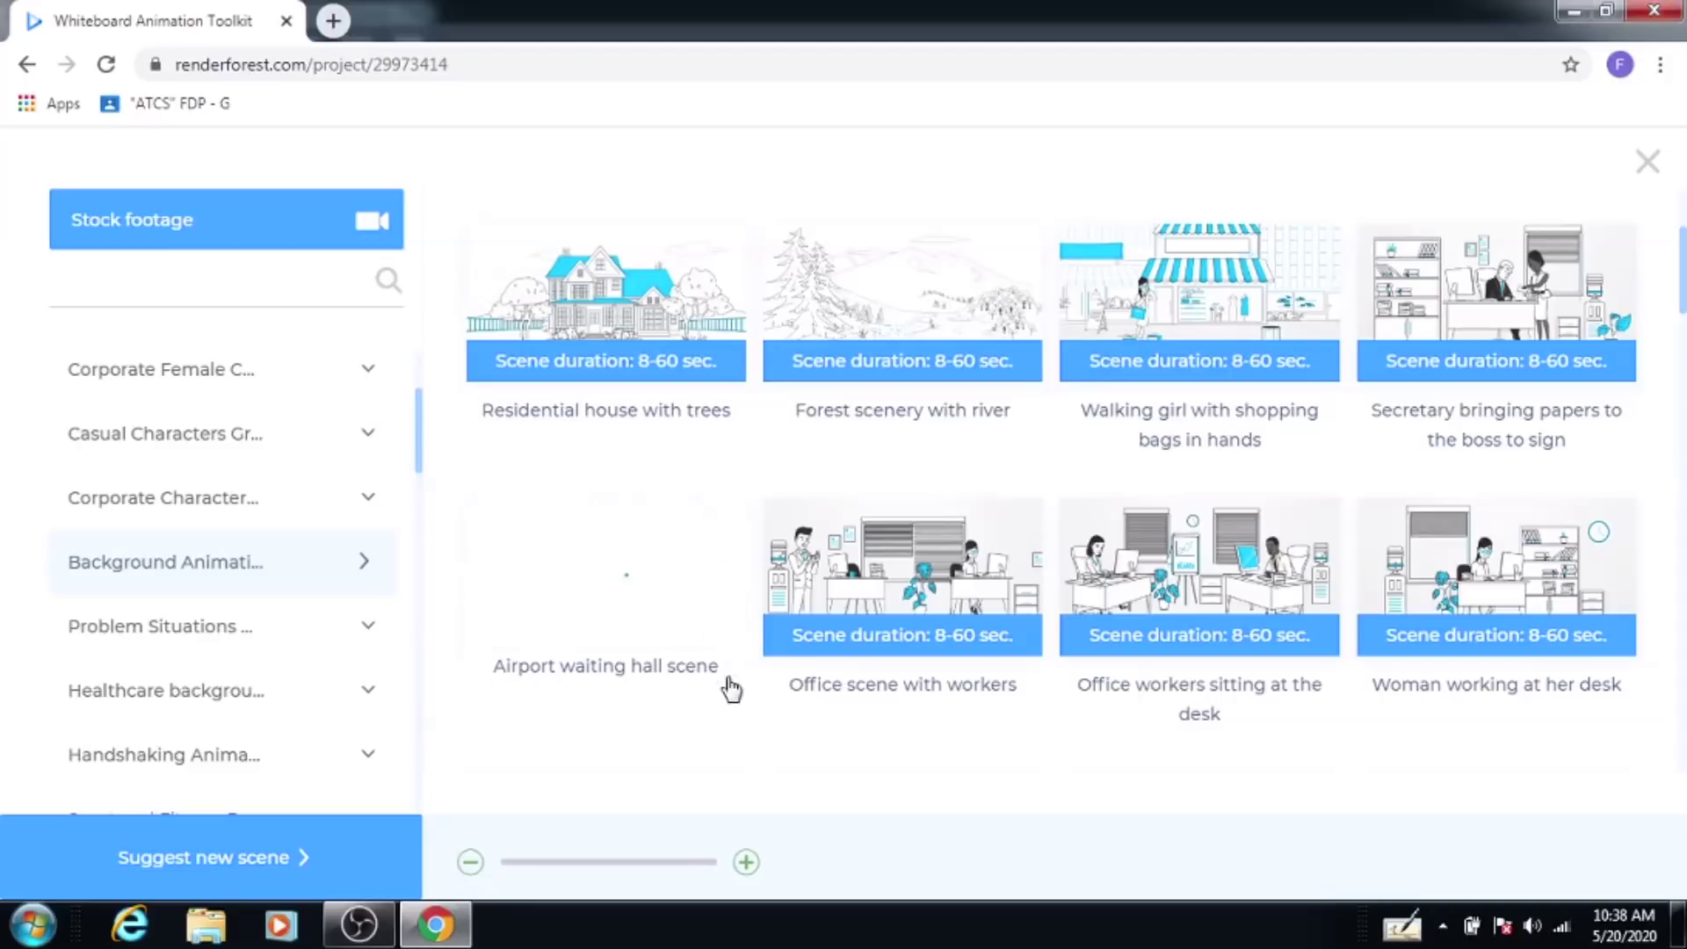
{"action": "scroll", "coordinate": [726, 633], "scroll_direction": "down", "scroll_amount": 1}
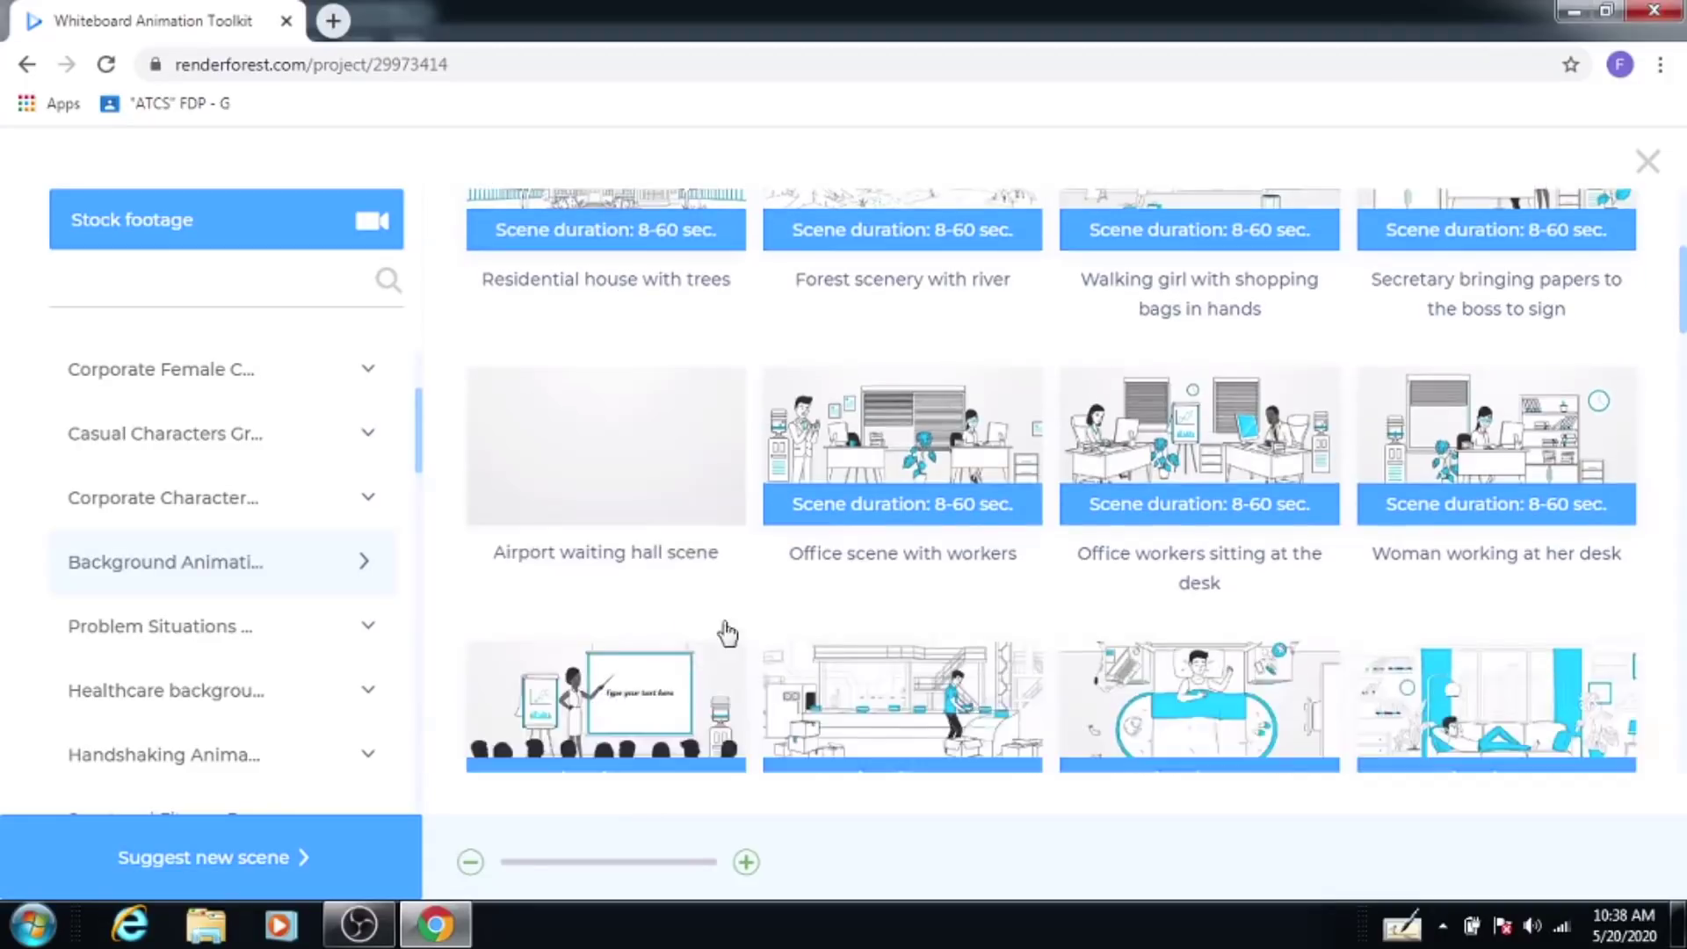
{"action": "scroll", "coordinate": [726, 633], "scroll_direction": "down", "scroll_amount": 4}
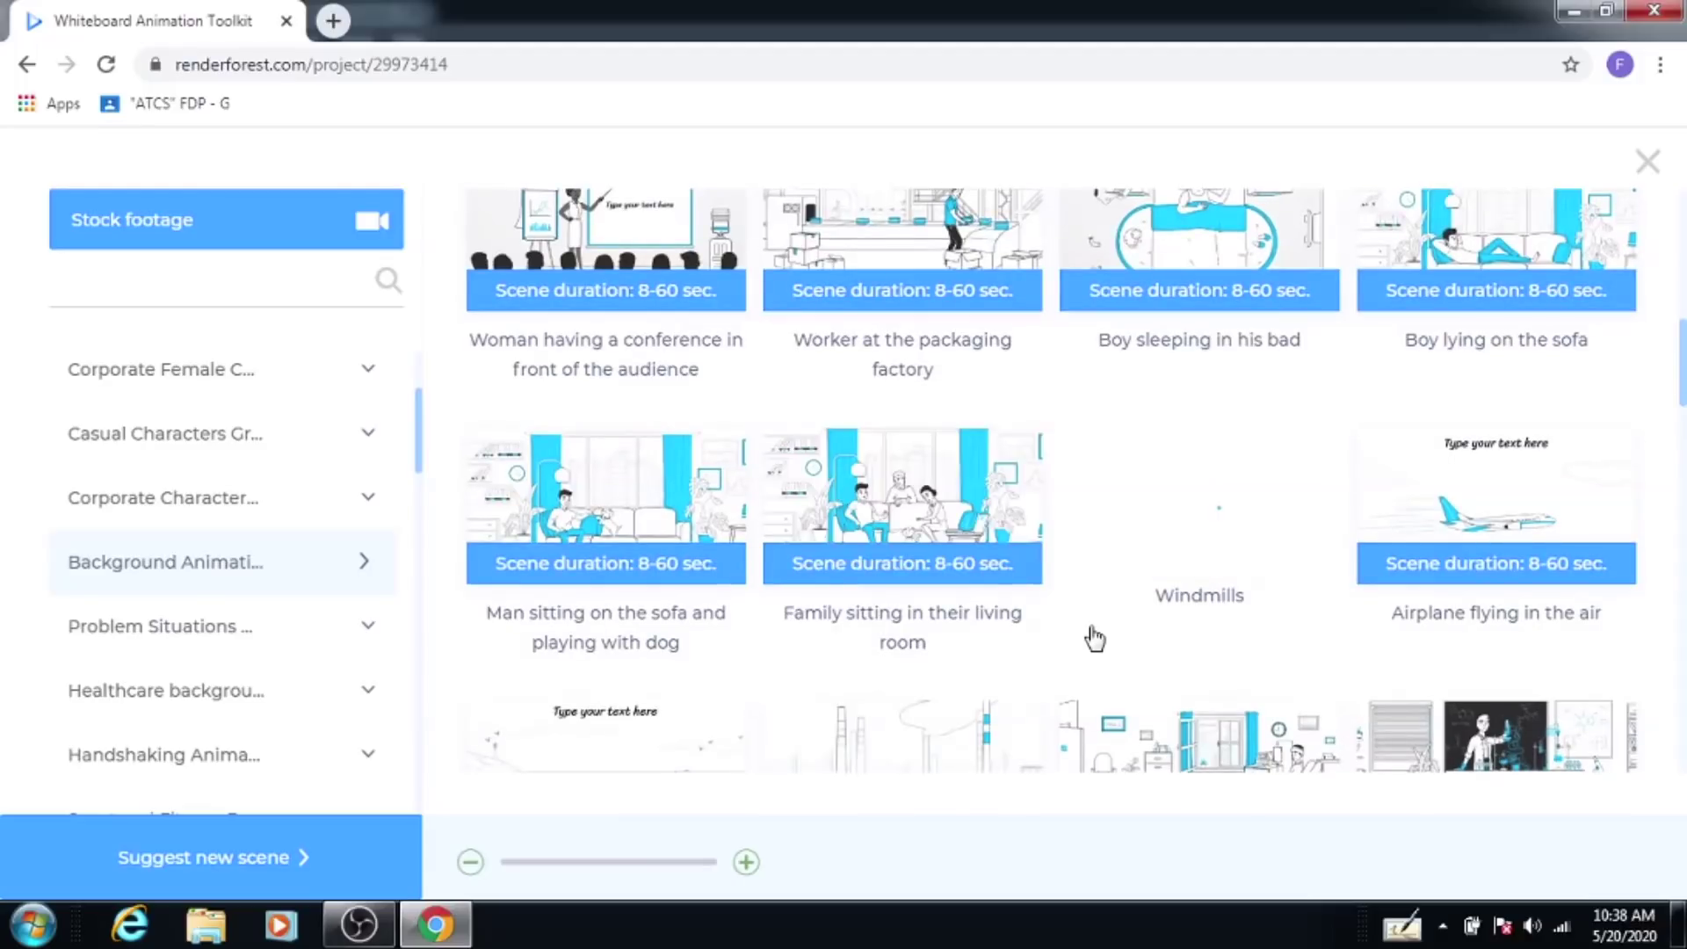
{"action": "scroll", "coordinate": [1142, 670], "scroll_direction": "down", "scroll_amount": 1}
{"action": "scroll", "coordinate": [1143, 668], "scroll_direction": "down", "scroll_amount": 2}
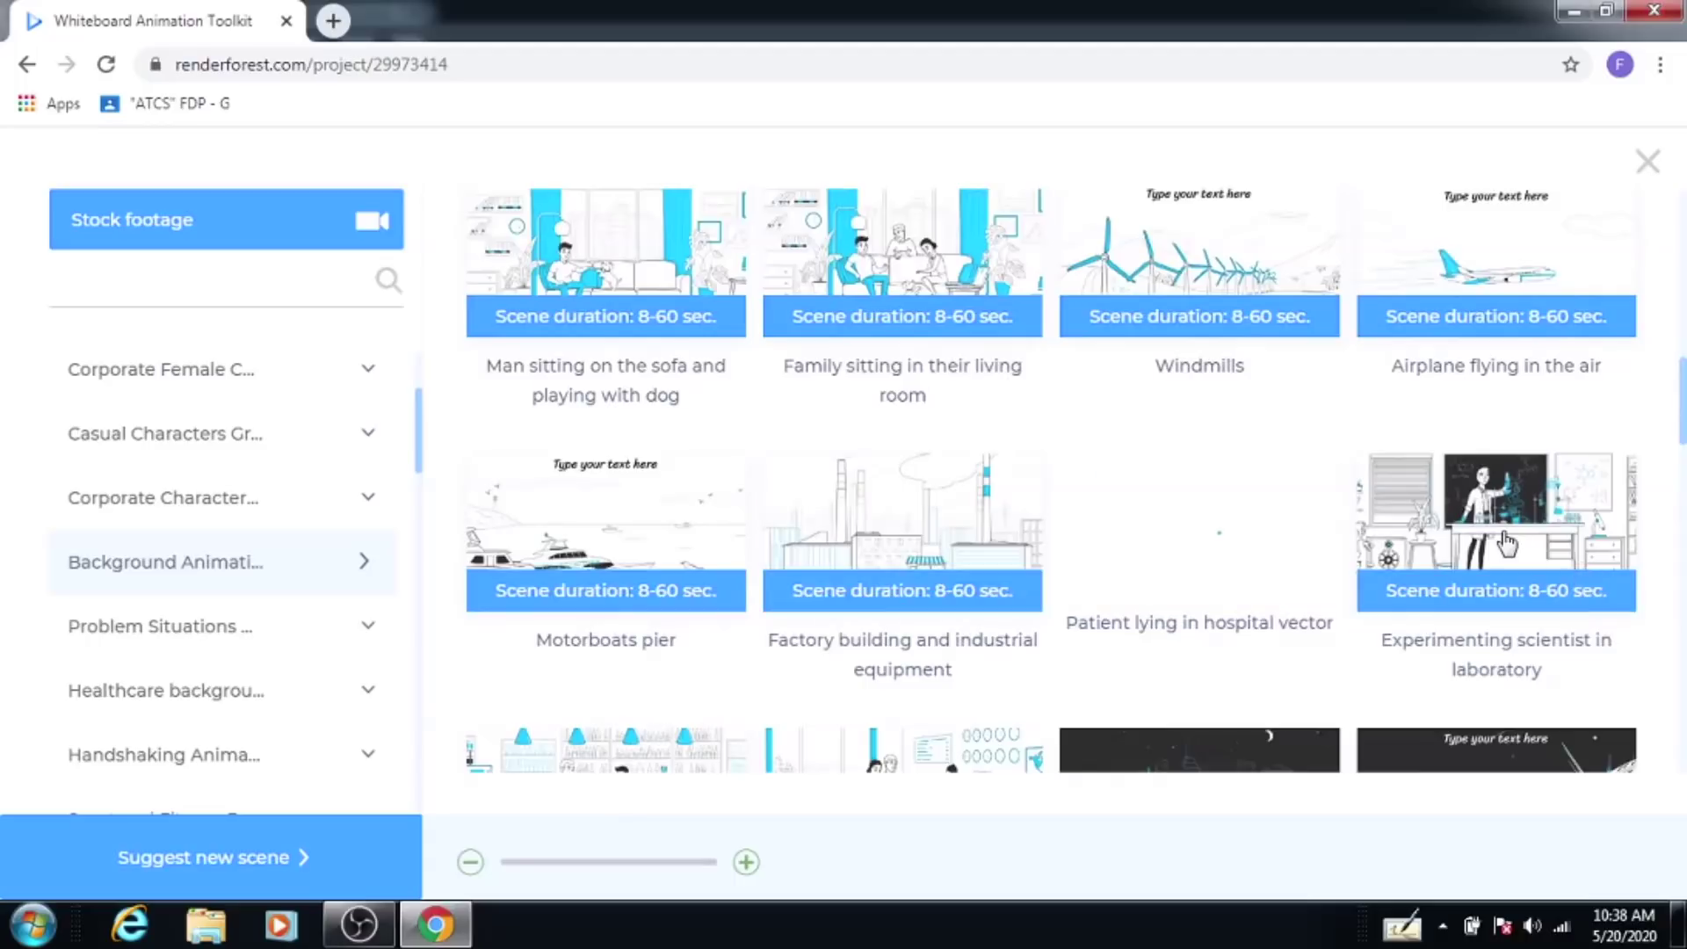
{"action": "mouse_move", "coordinate": [1500, 538]}
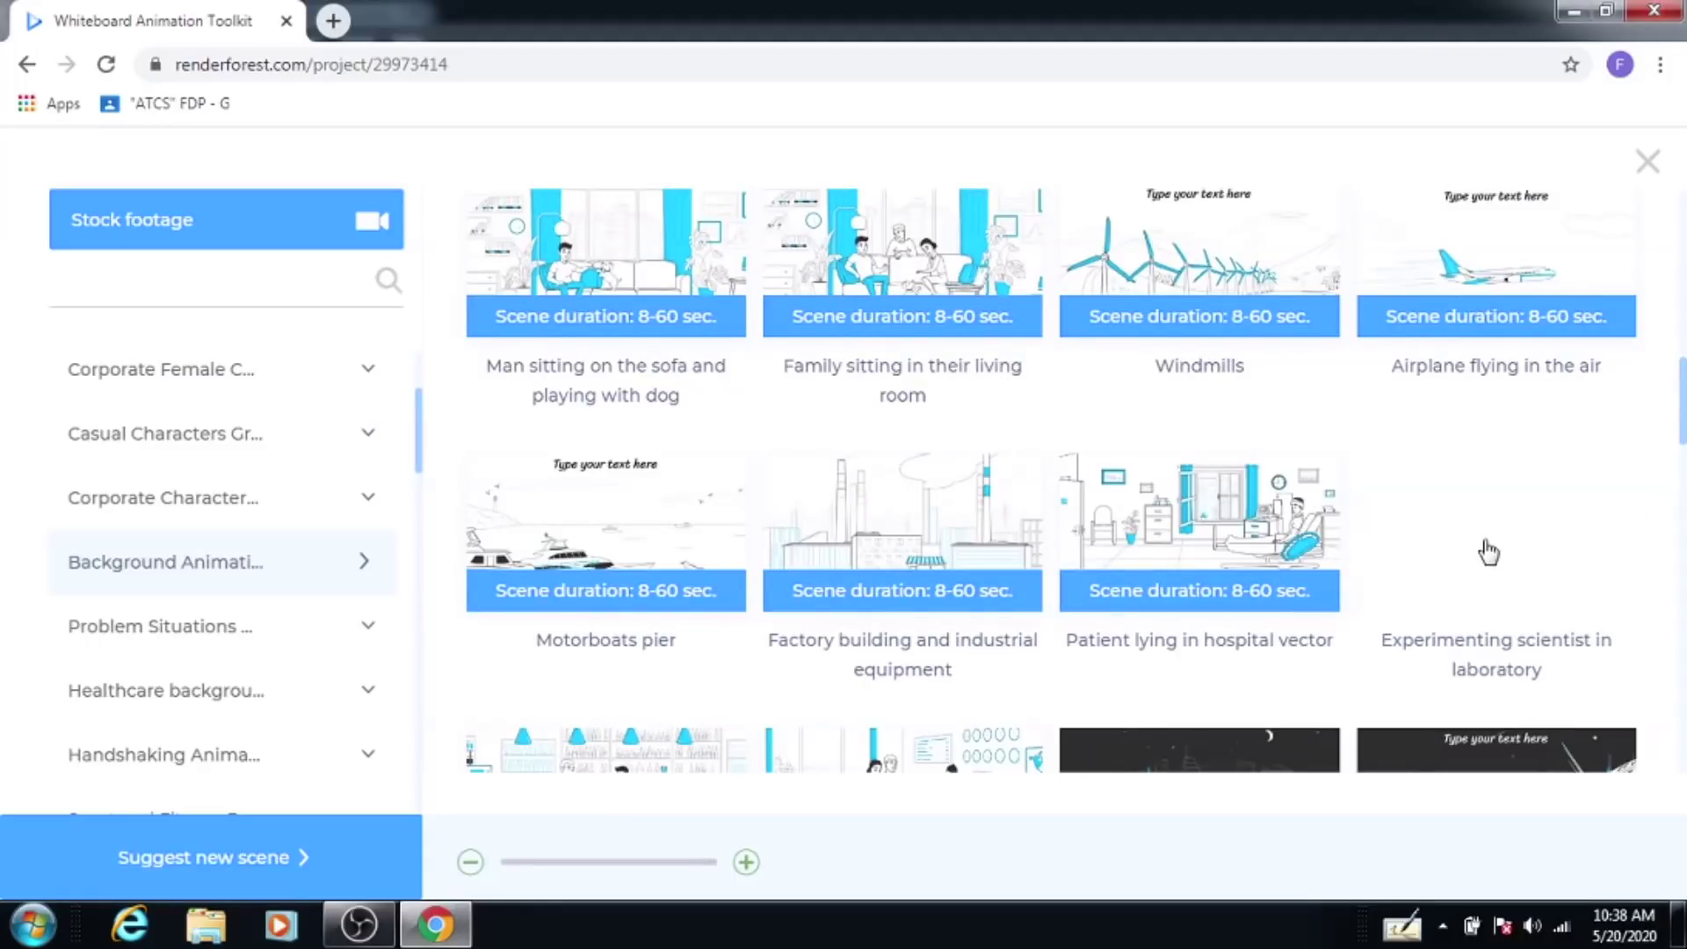
{"action": "left_click", "coordinate": [1494, 545]}
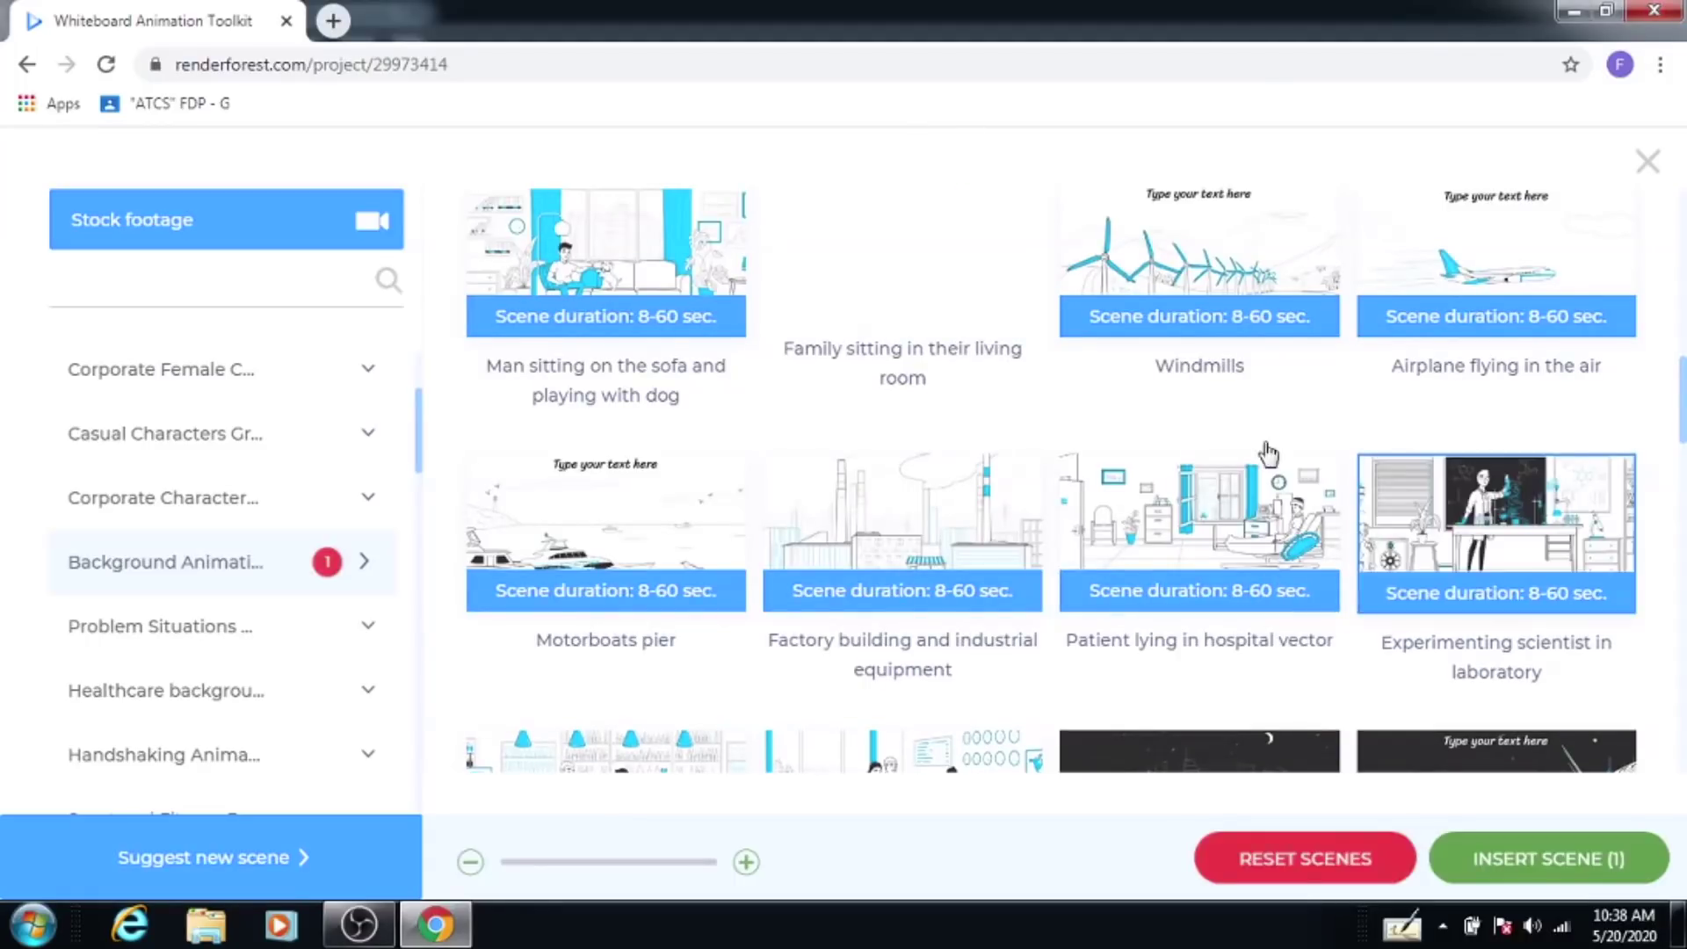
{"action": "left_click", "coordinate": [1524, 866]}
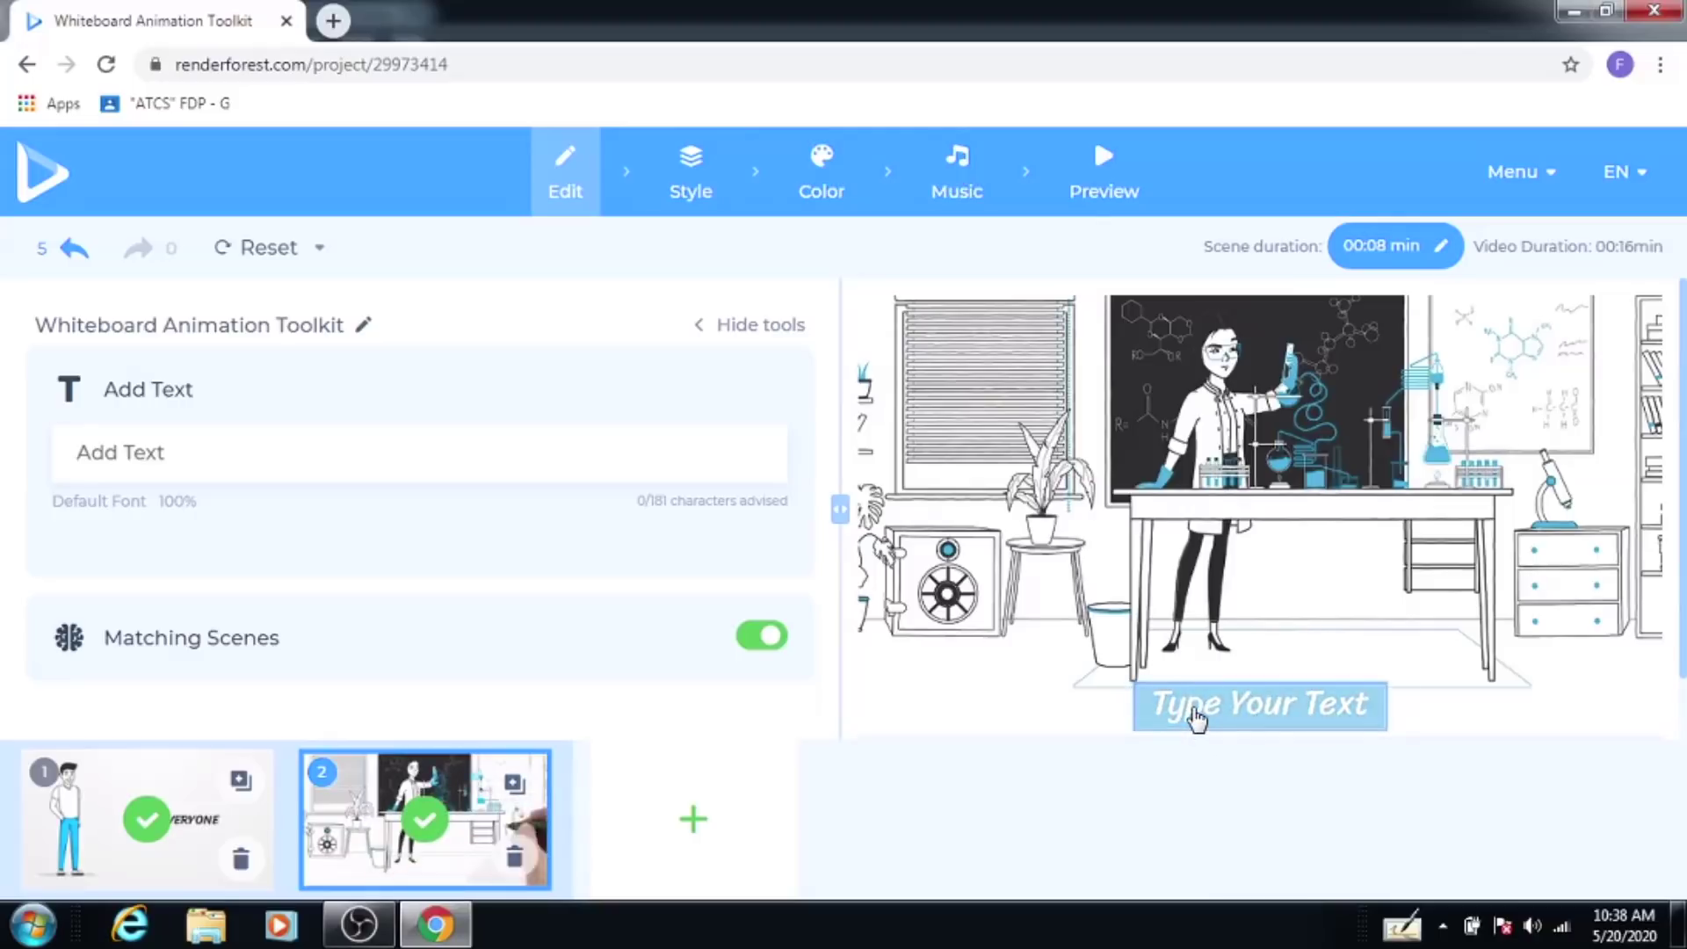
Step: Set scene 2's caption to 'CHEMISTRY LAB'
{"action": "left_click", "coordinate": [1197, 718]}
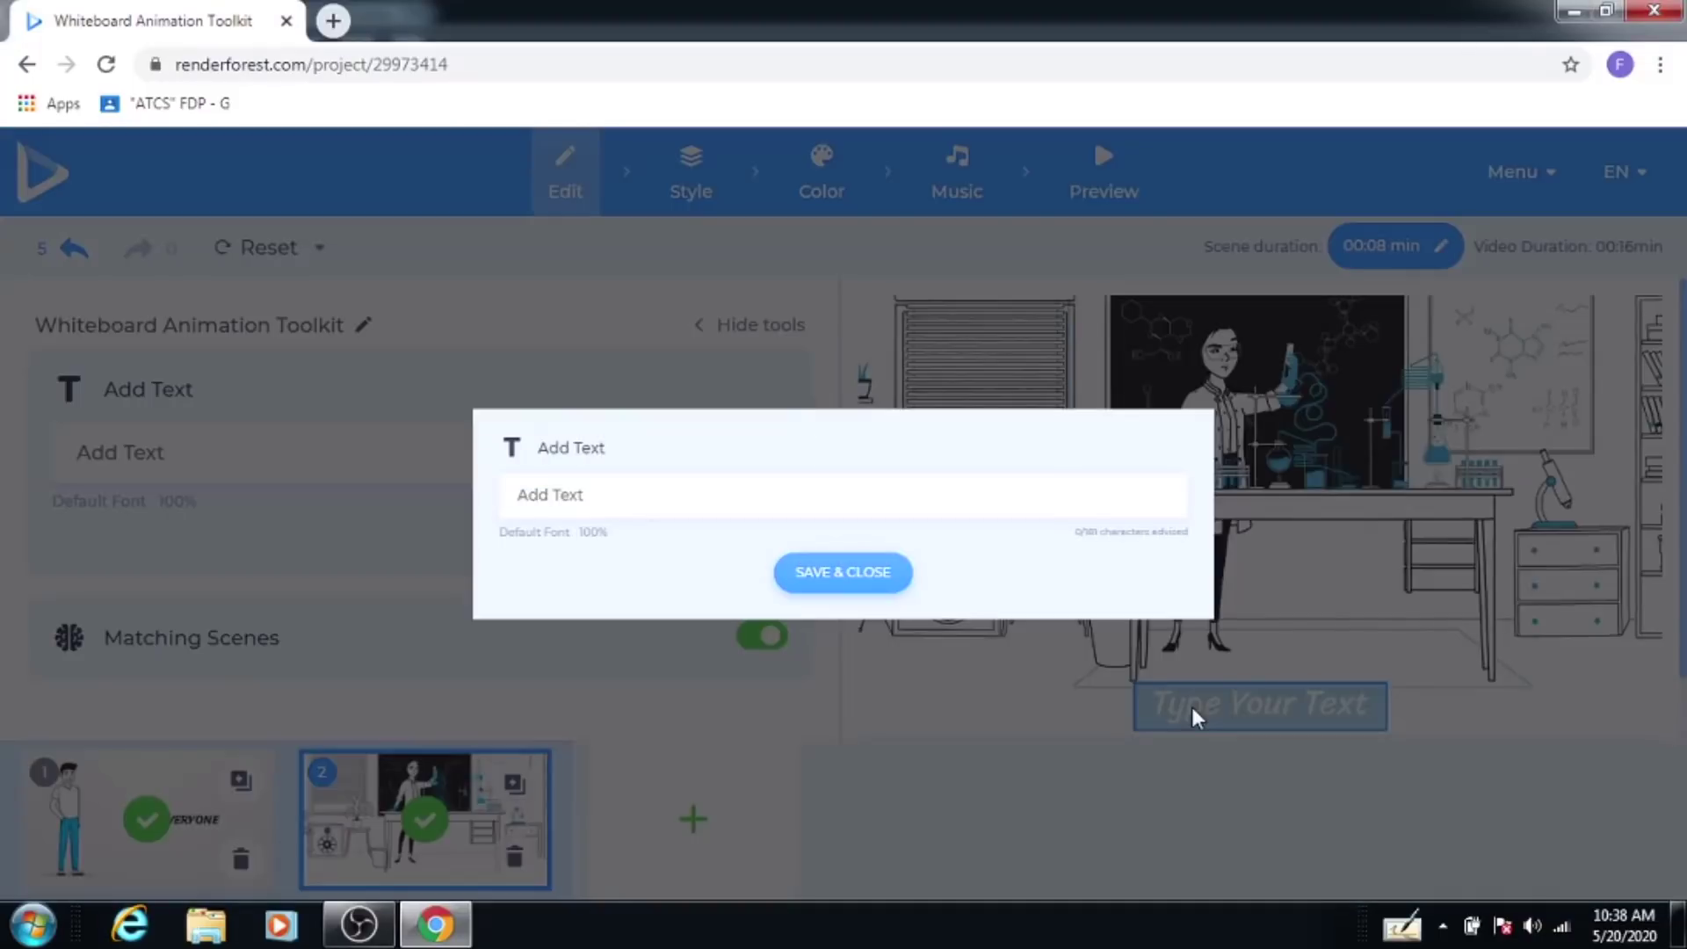
{"action": "left_click", "coordinate": [583, 497]}
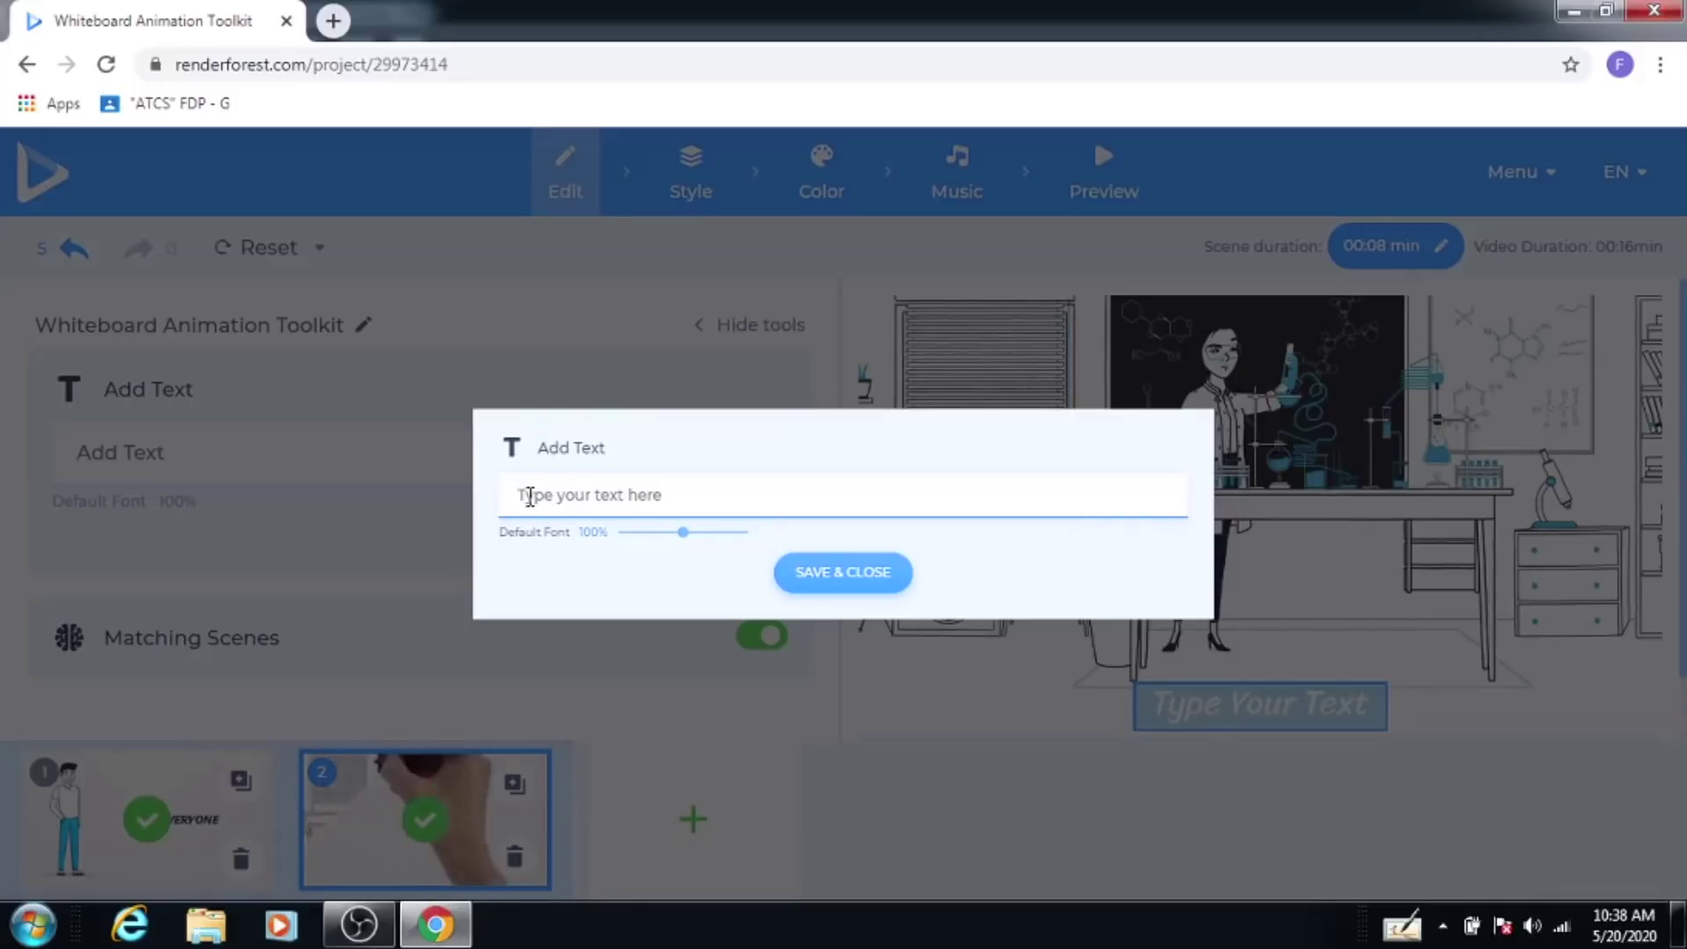
{"action": "type", "text": "CH"}
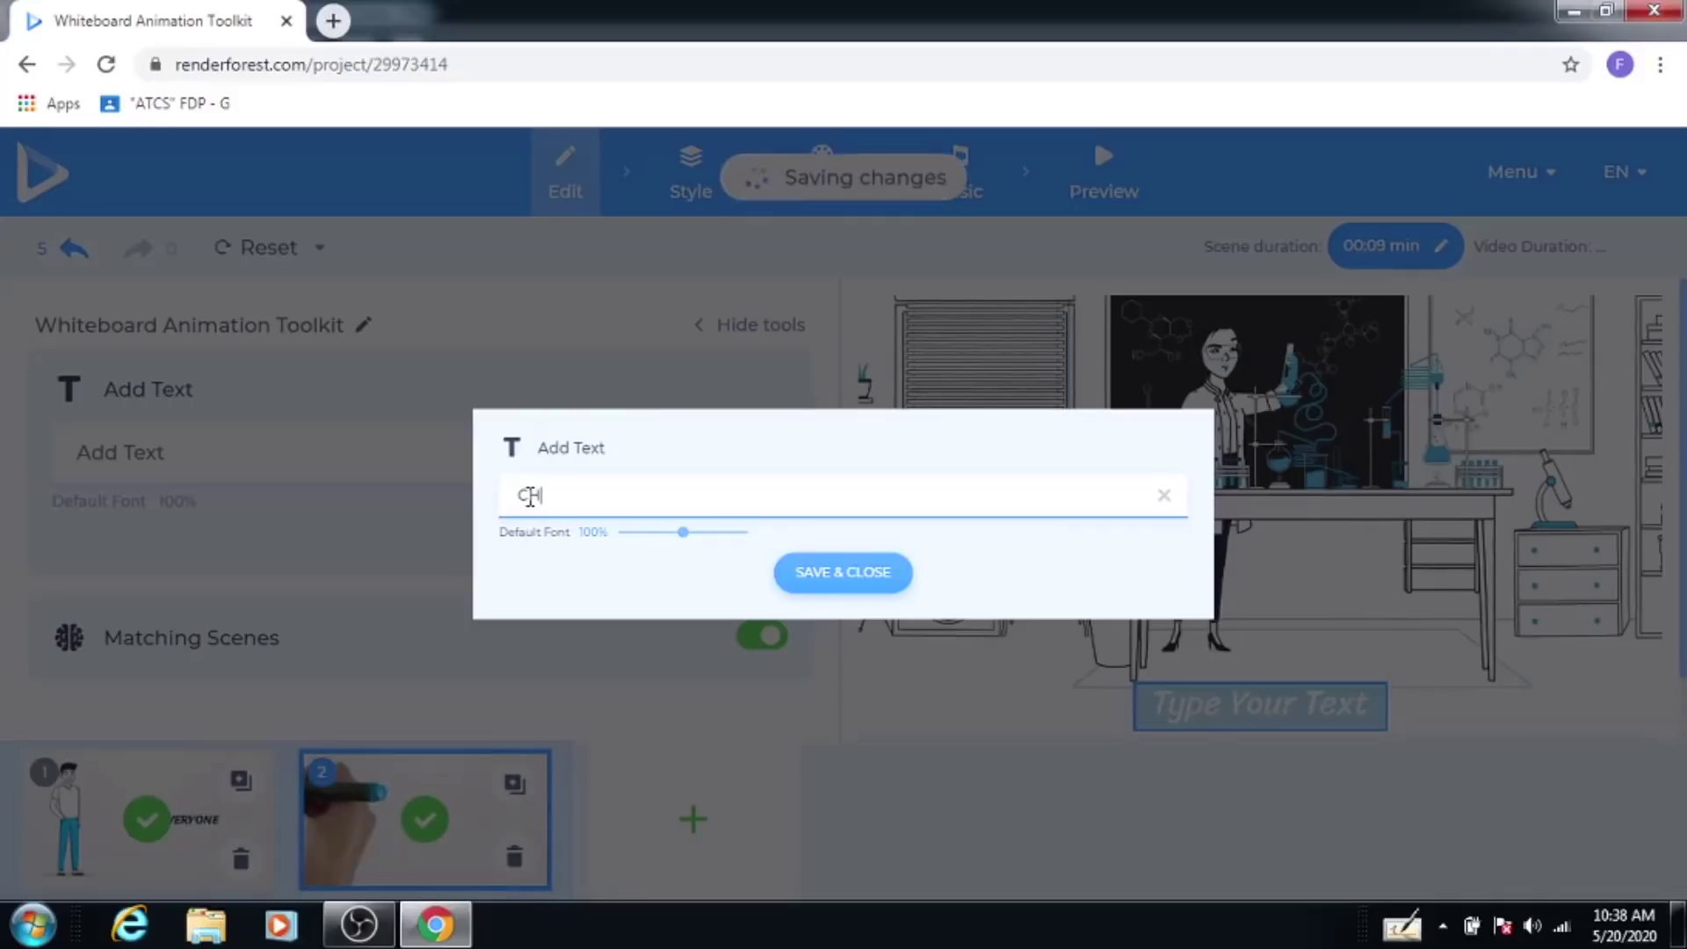
{"action": "type", "text": "EMIS"}
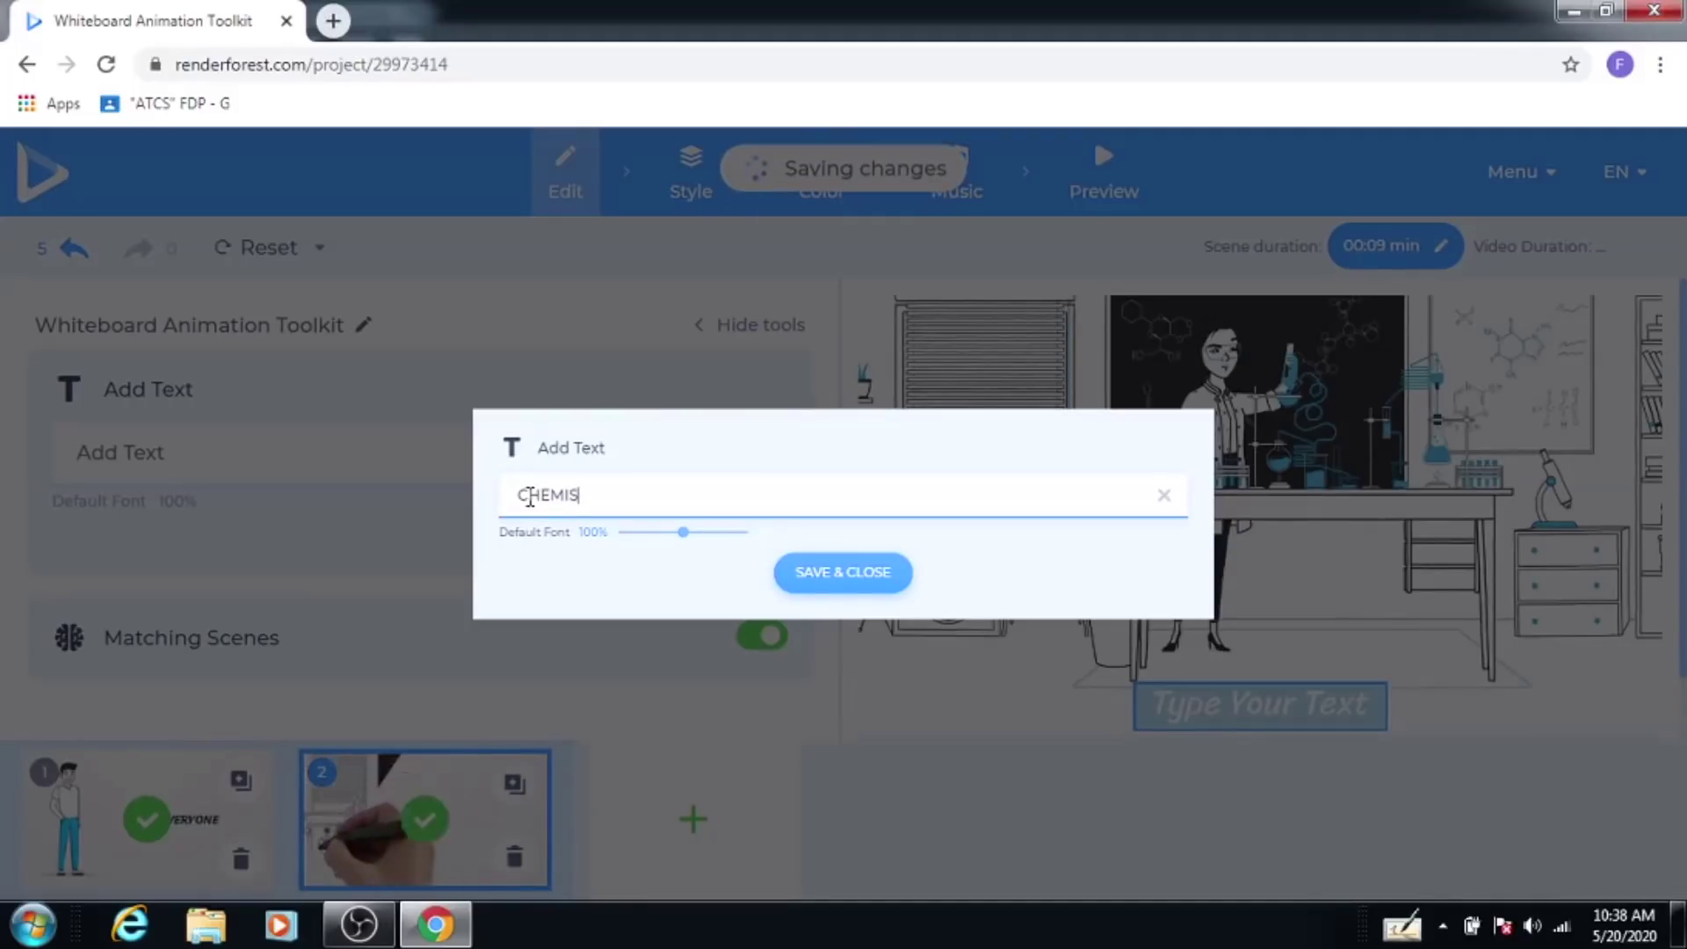
{"action": "type", "text": "TRY LAB"}
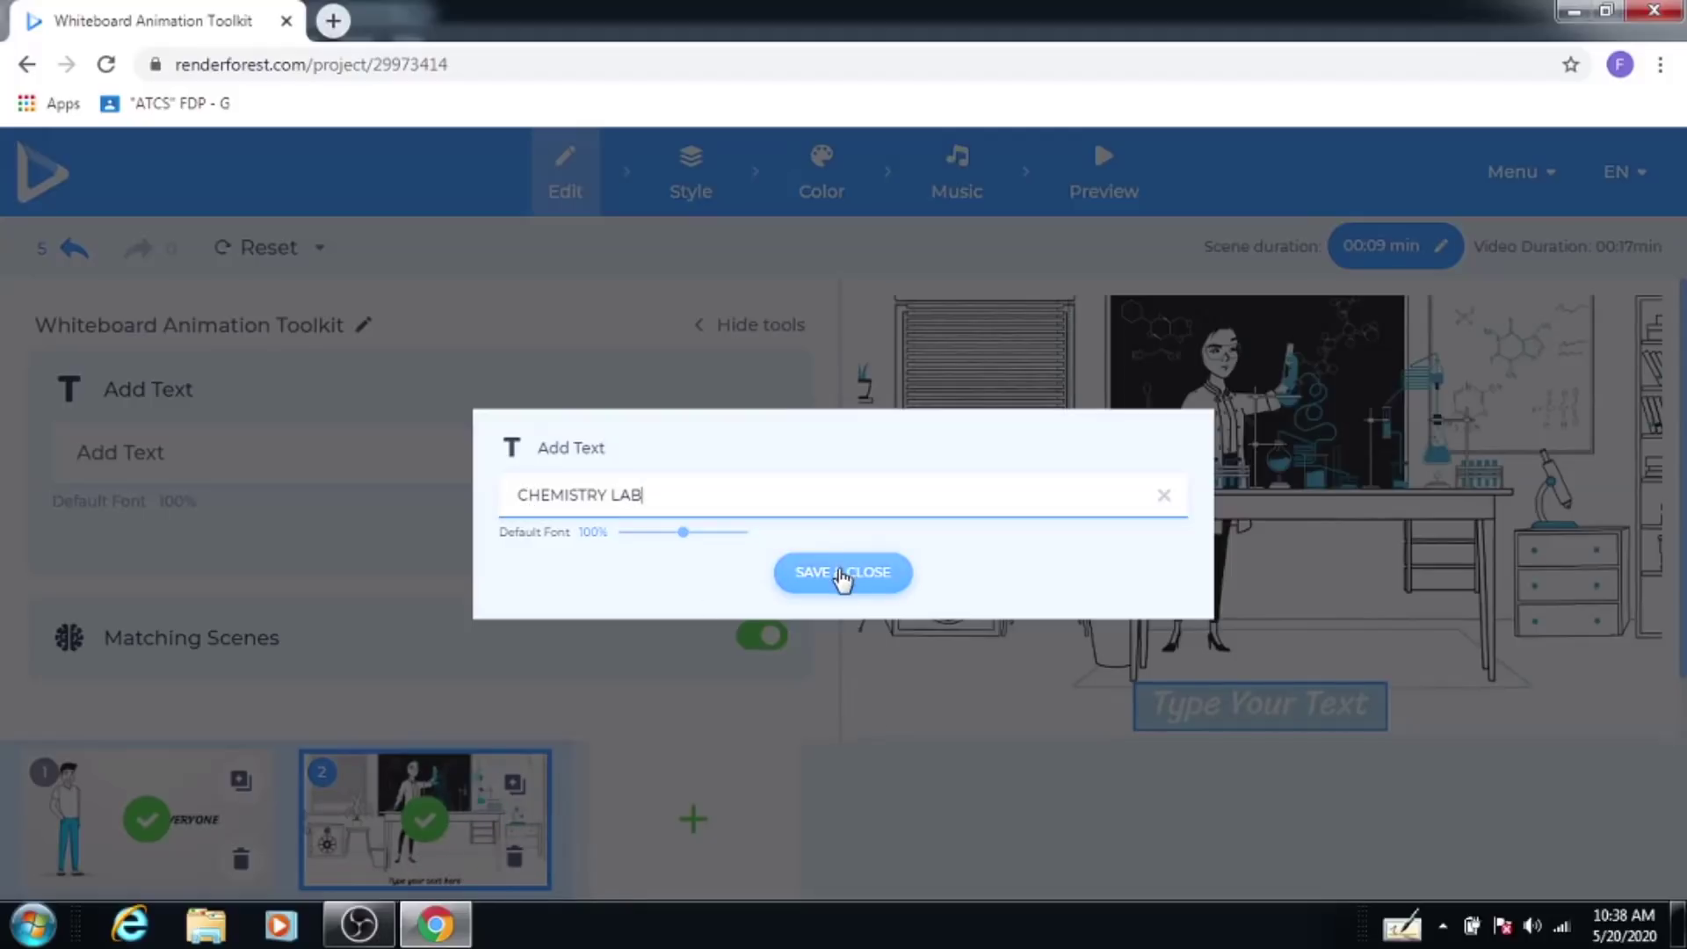
{"action": "left_click", "coordinate": [842, 578]}
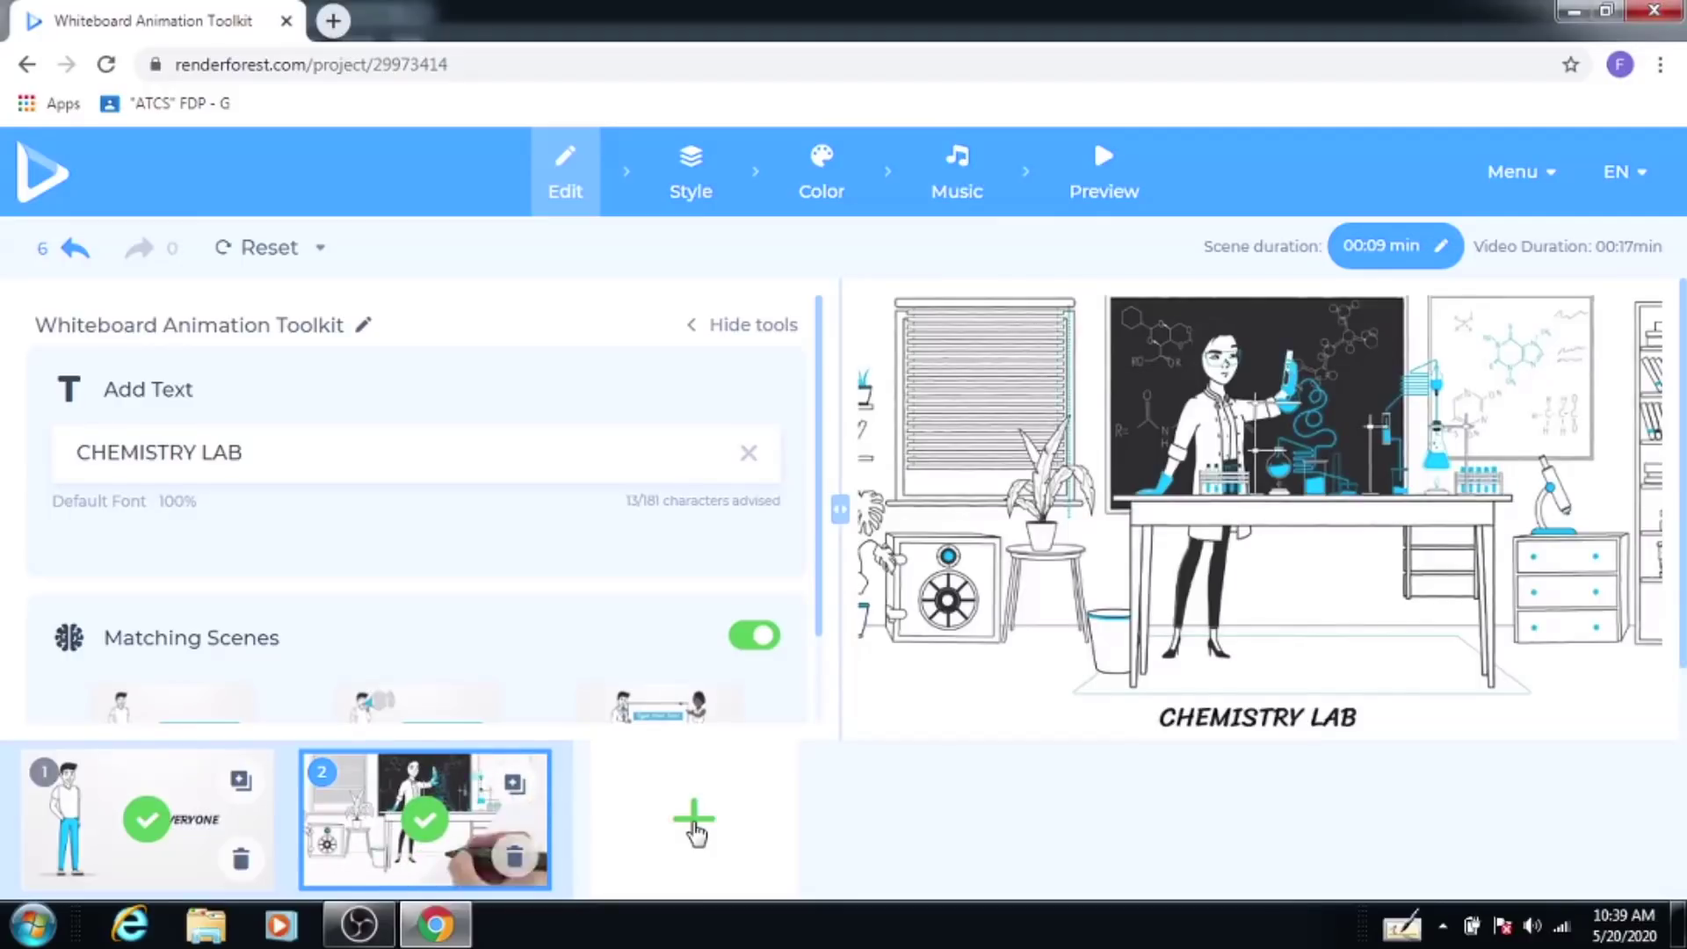
Step: Insert the Circling educational icons scene from Office and Education as scene 3
{"action": "left_click", "coordinate": [694, 826]}
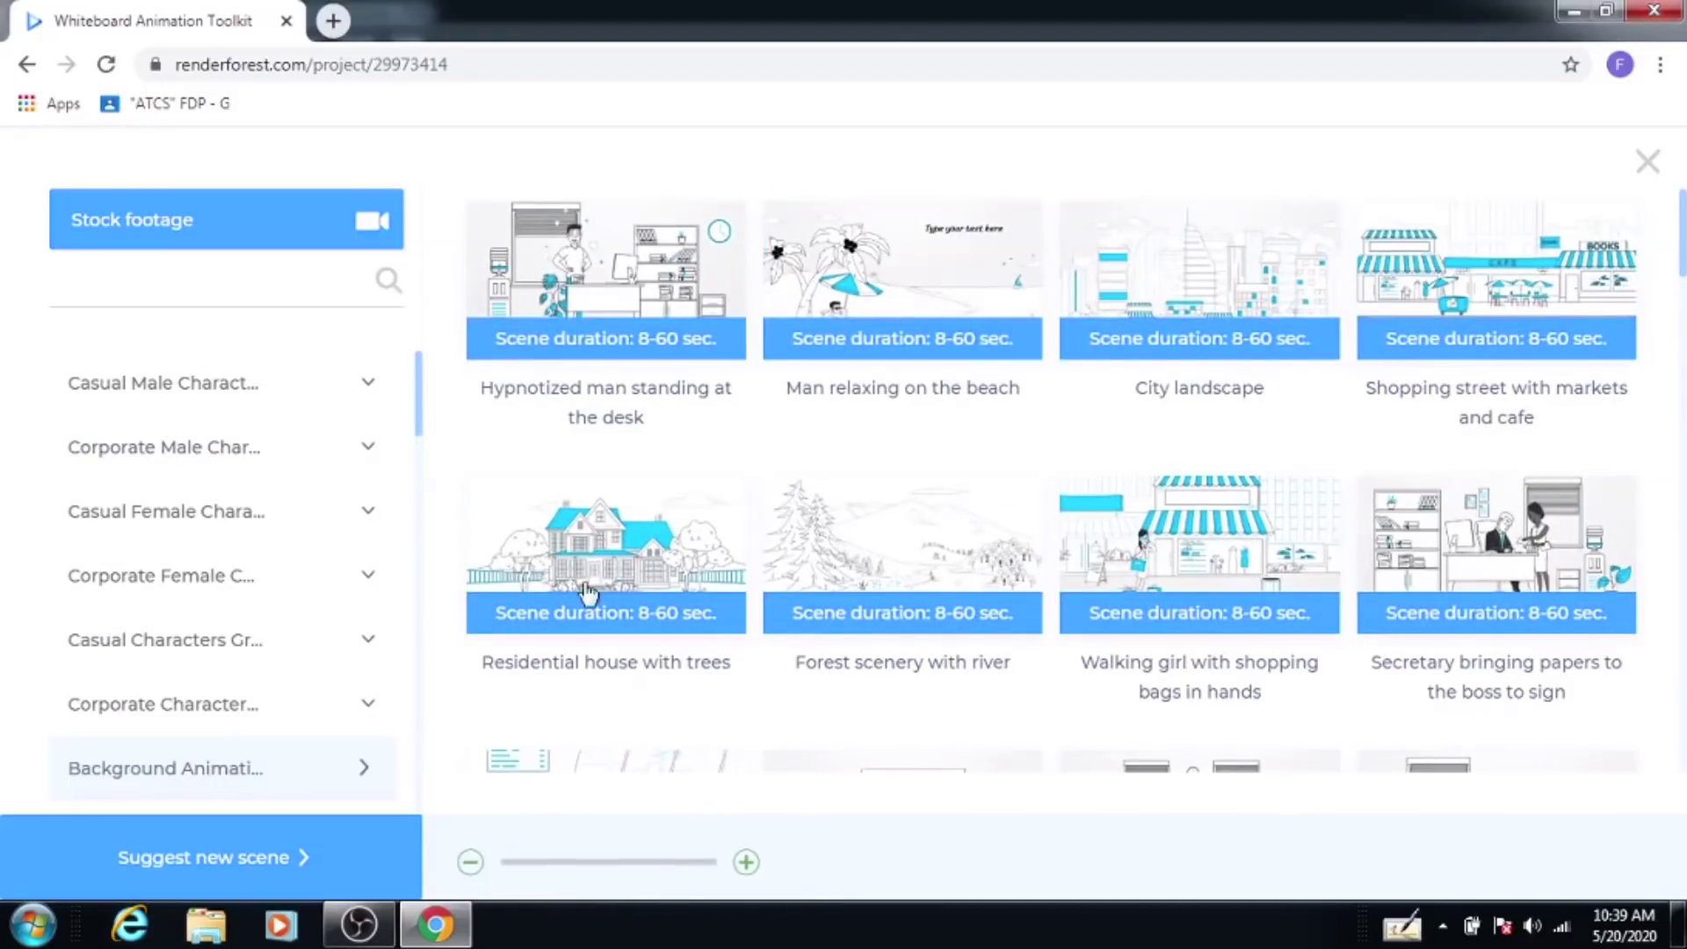
{"action": "left_click_drag", "start_coordinate": [420, 403], "coordinate": [411, 749]}
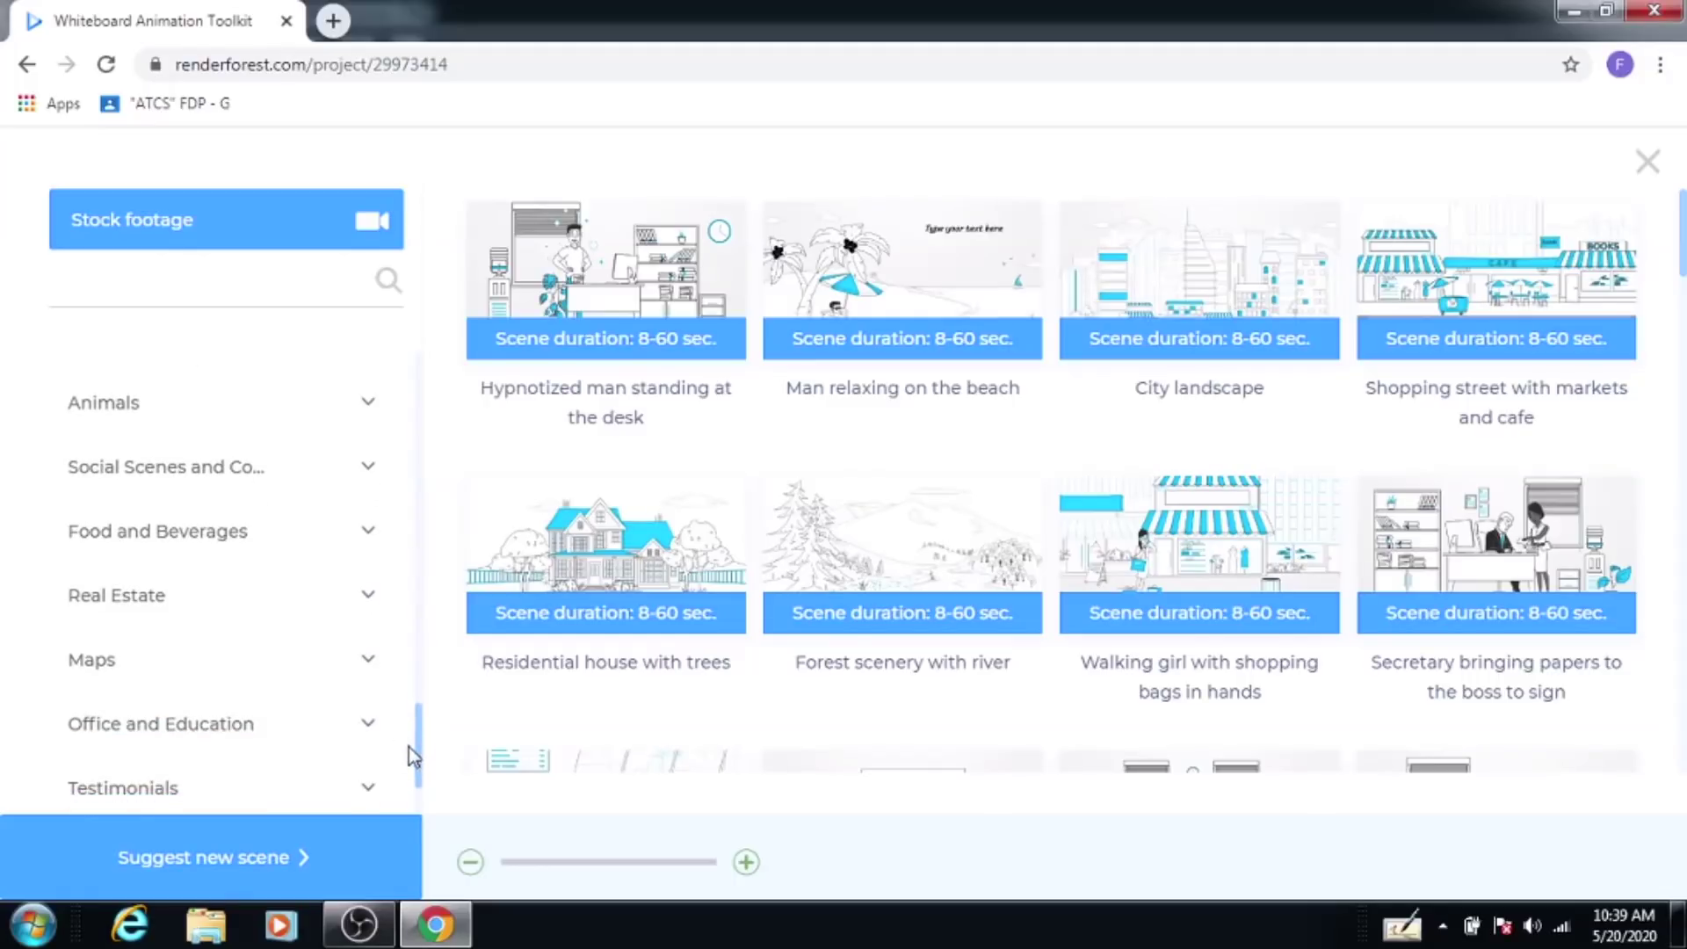
{"action": "left_click", "coordinate": [160, 726]}
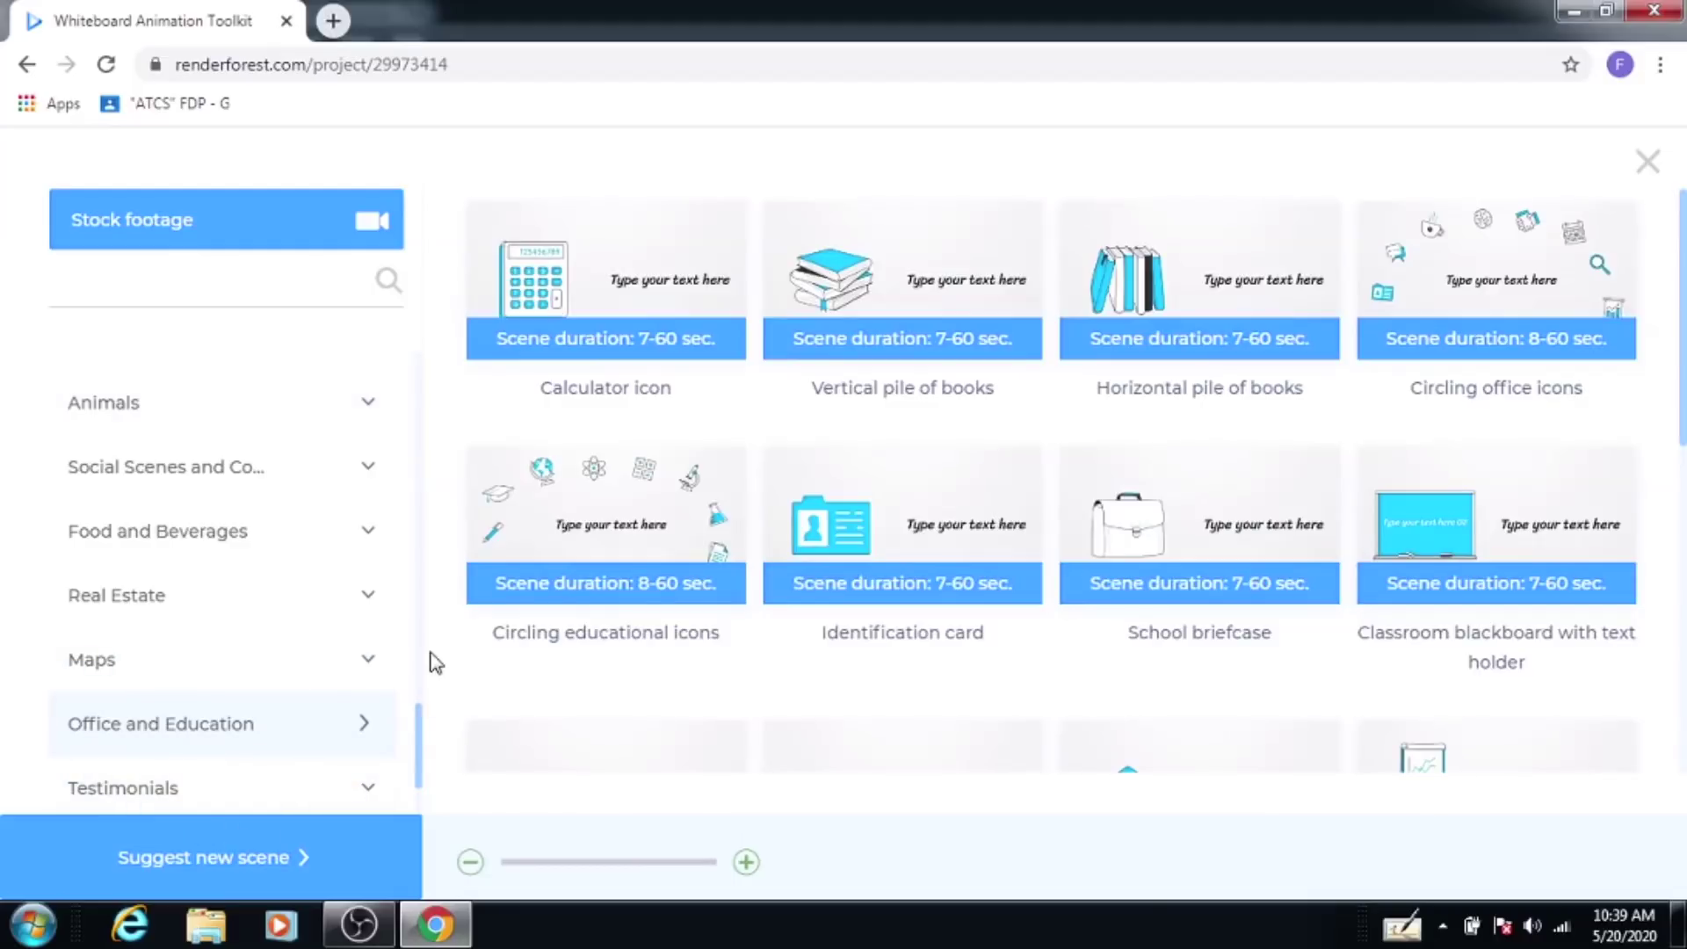
{"action": "left_click", "coordinate": [582, 536]}
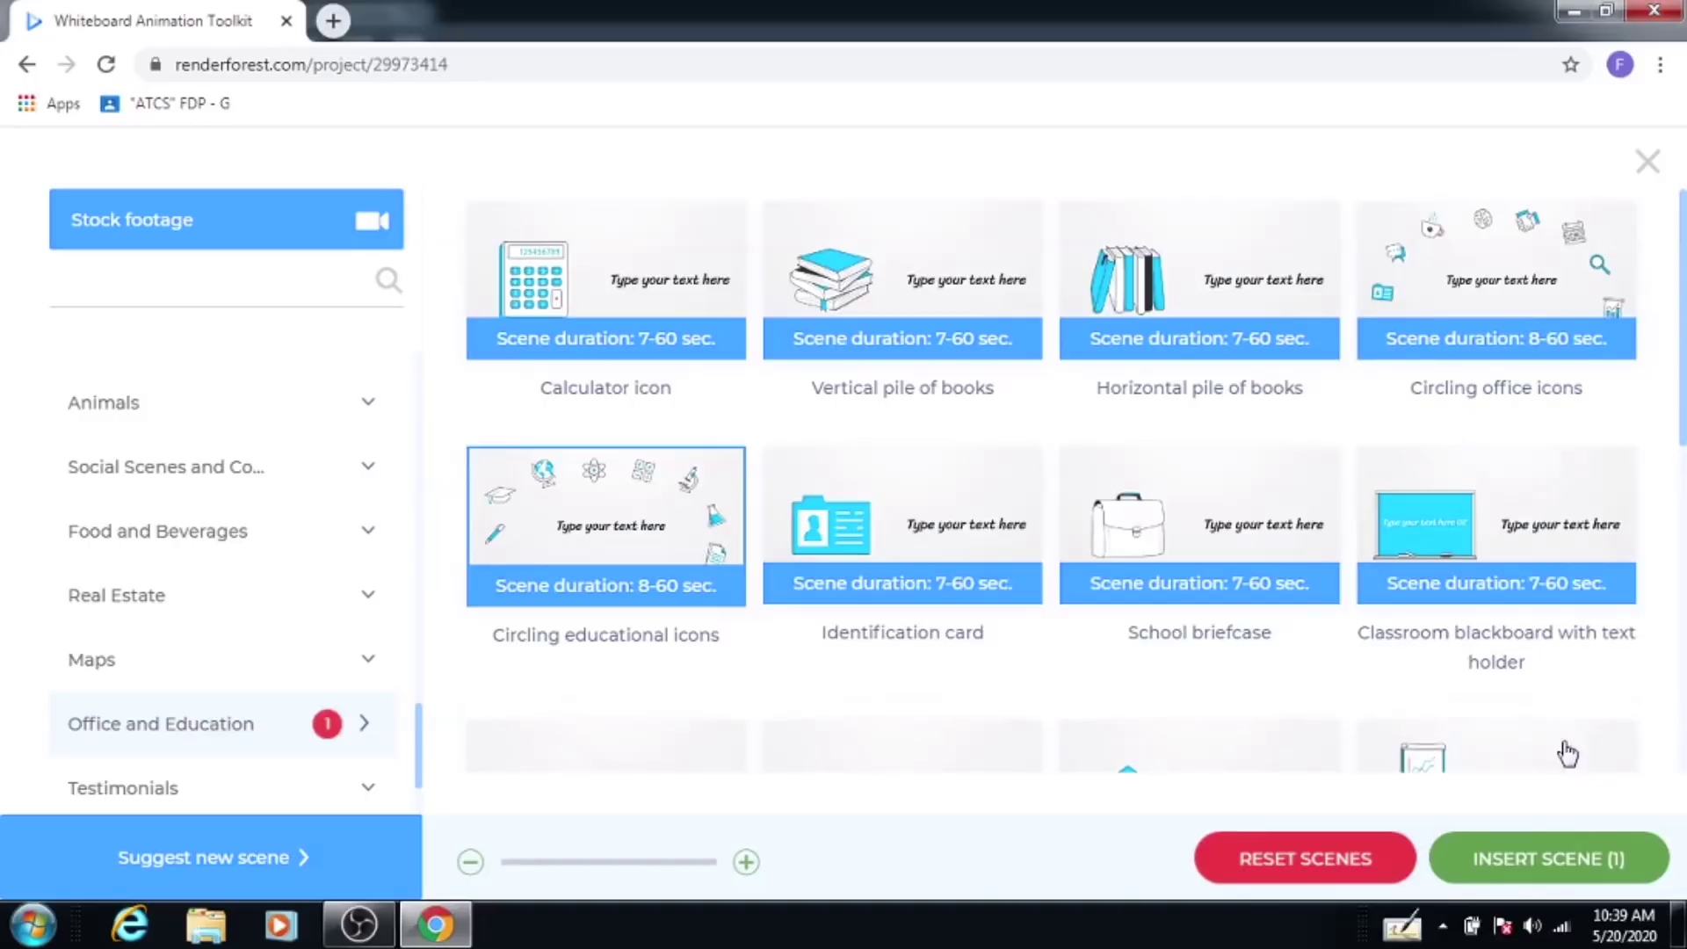
{"action": "left_click", "coordinate": [1523, 874]}
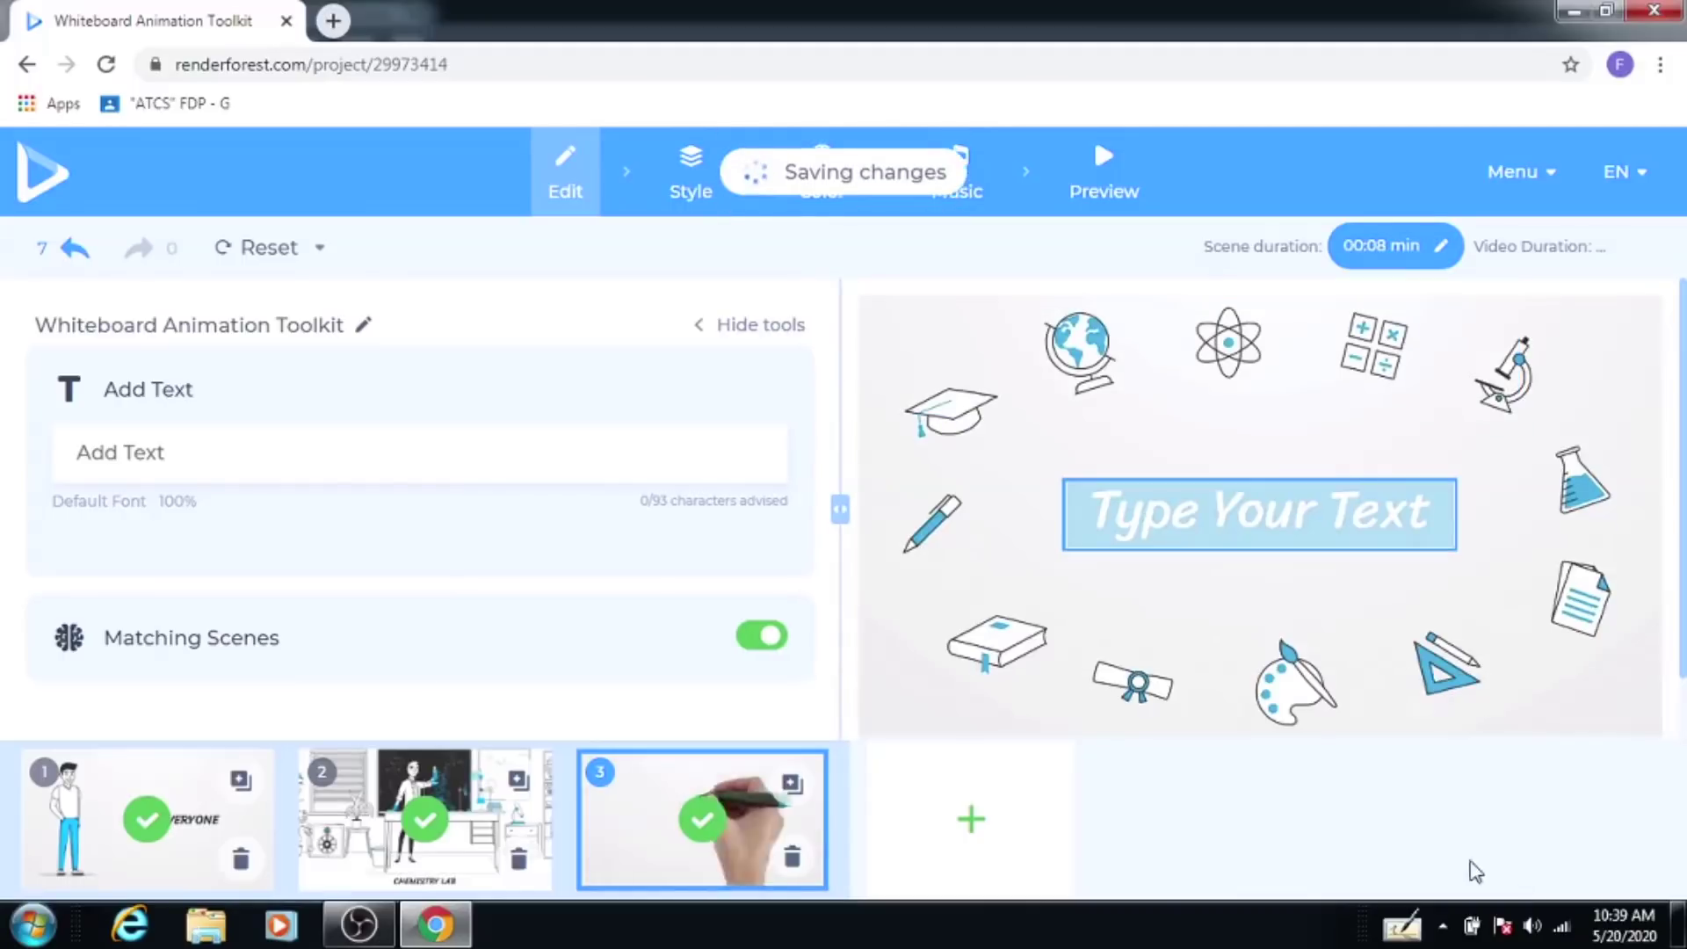
Step: Caption scene 3 'WELCOME TO DR. GHALI COLLEGE GADHINGLAJ', save it and refresh its preview
{"action": "left_click", "coordinate": [1196, 517]}
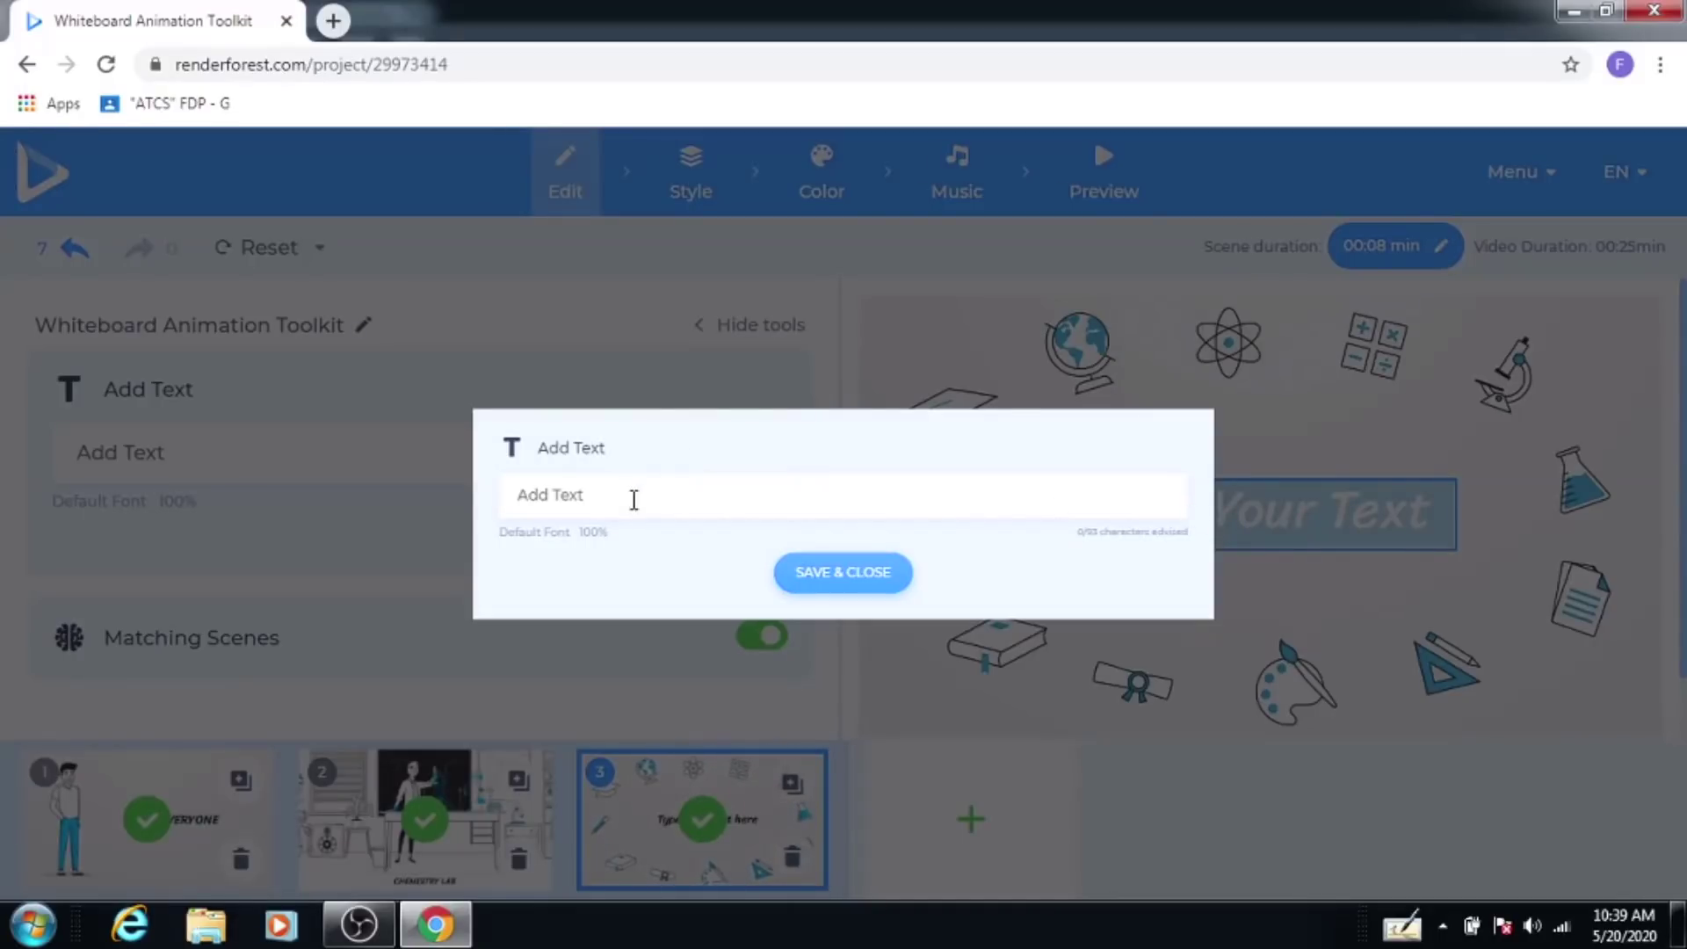
{"action": "left_click", "coordinate": [634, 499]}
{"action": "type", "text": "W"}
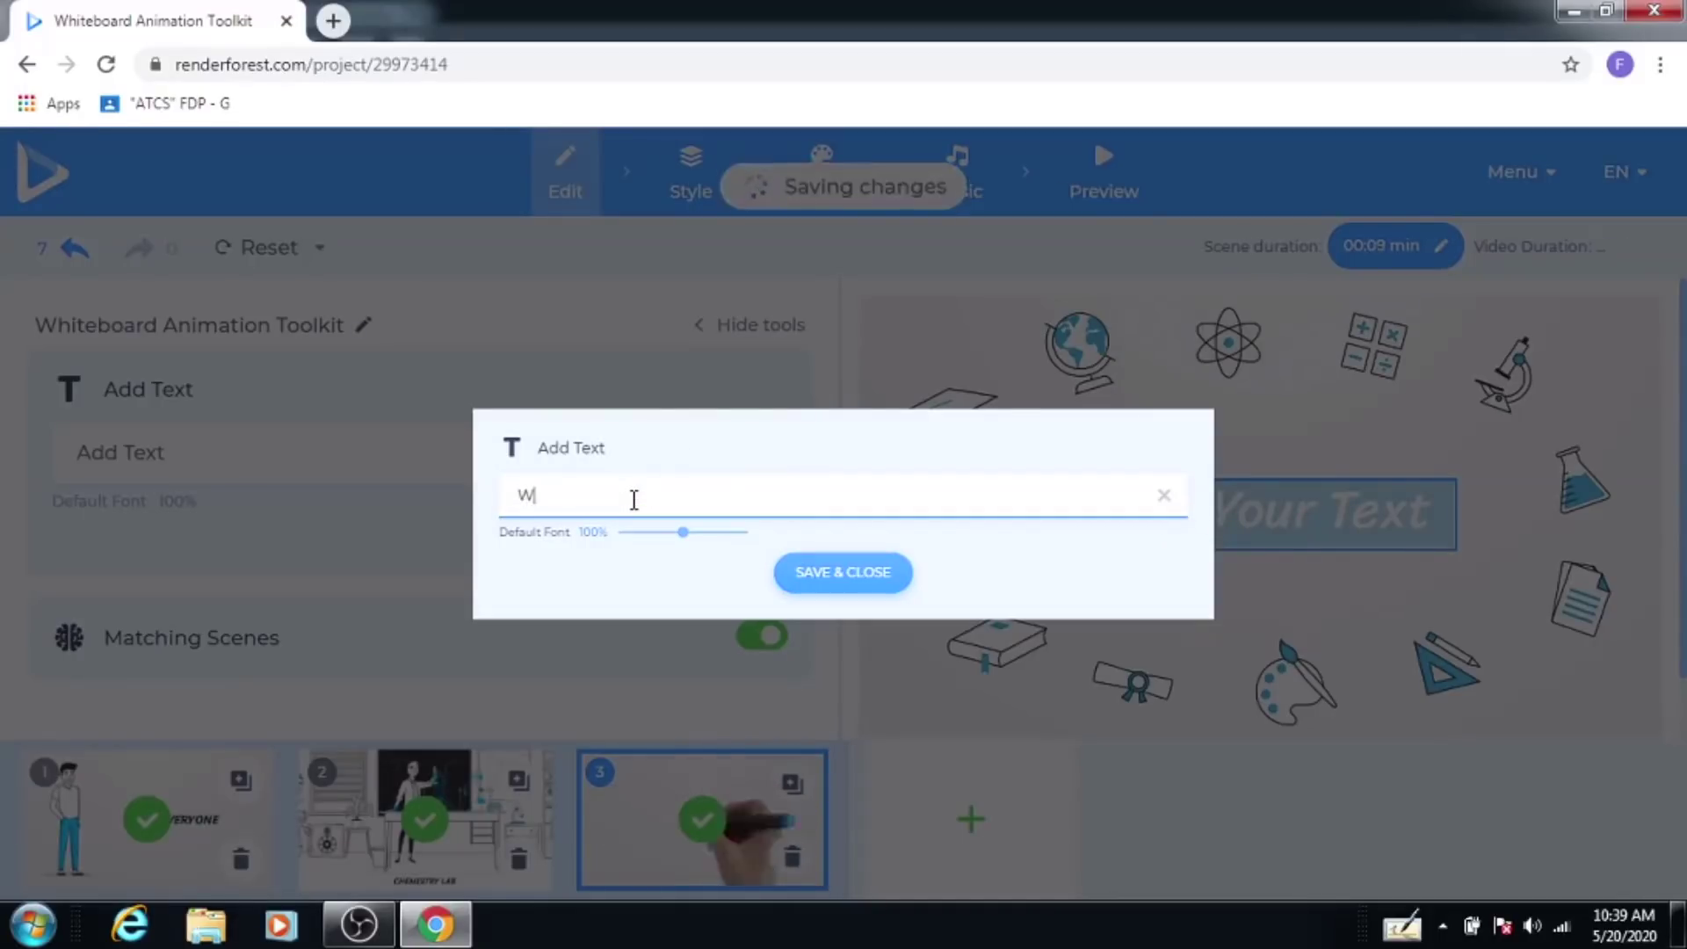
{"action": "type", "text": "ELCOME"}
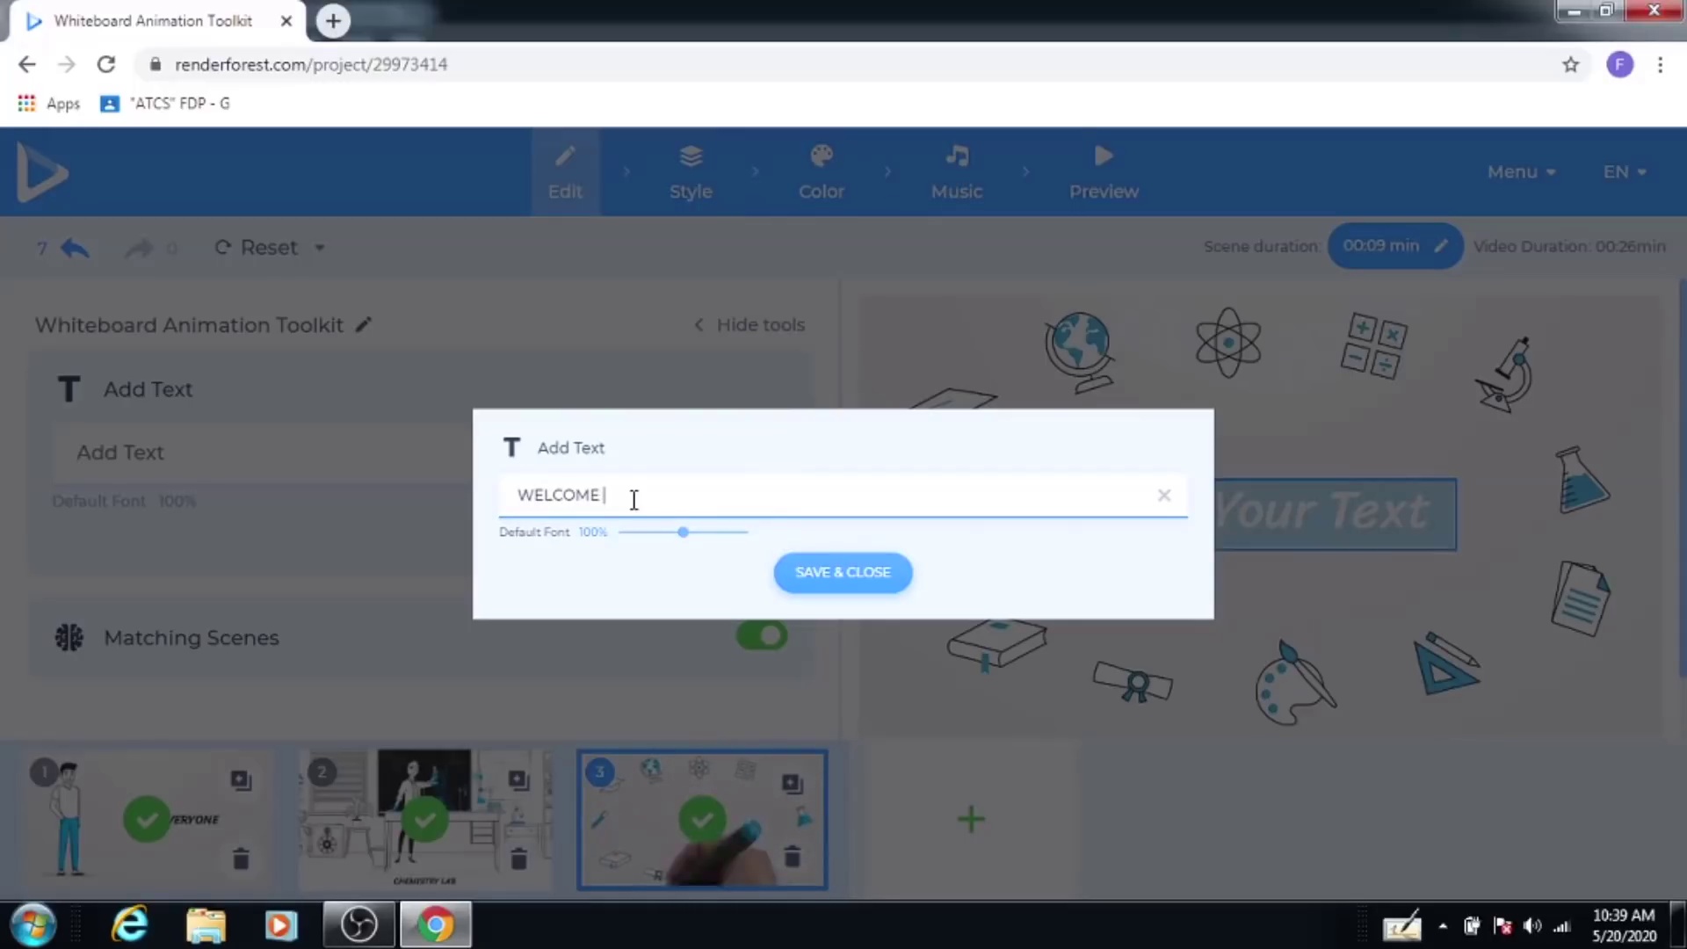
{"action": "type", "text": " TO DR. GH"}
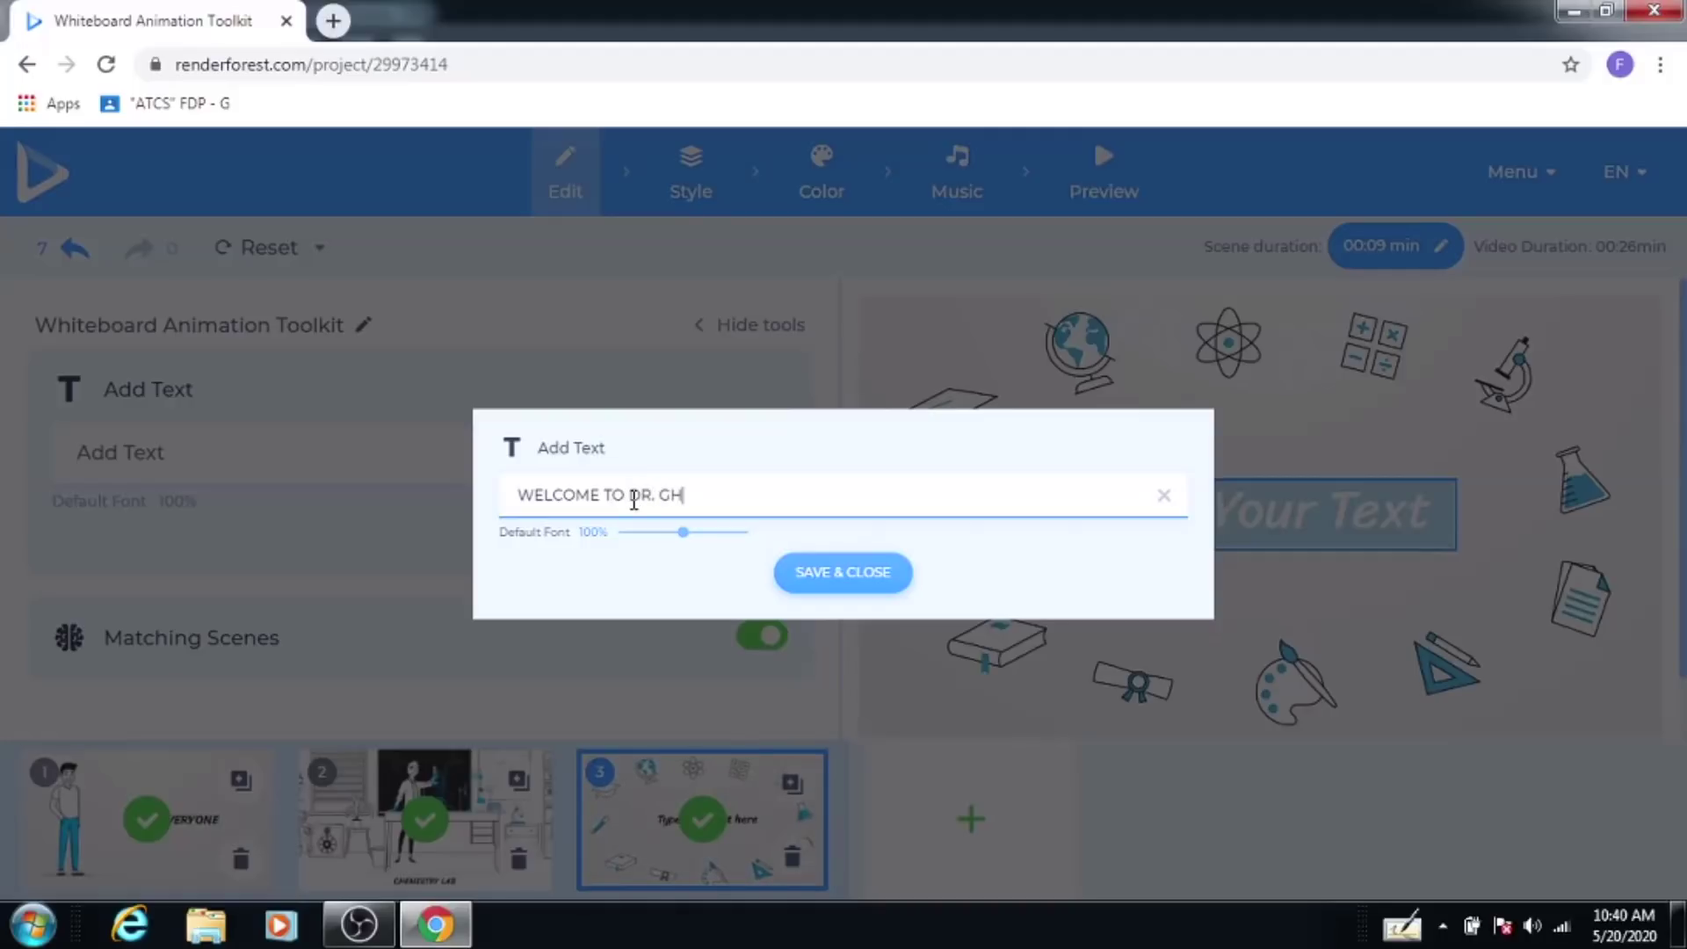
{"action": "type", "text": "ALI C"}
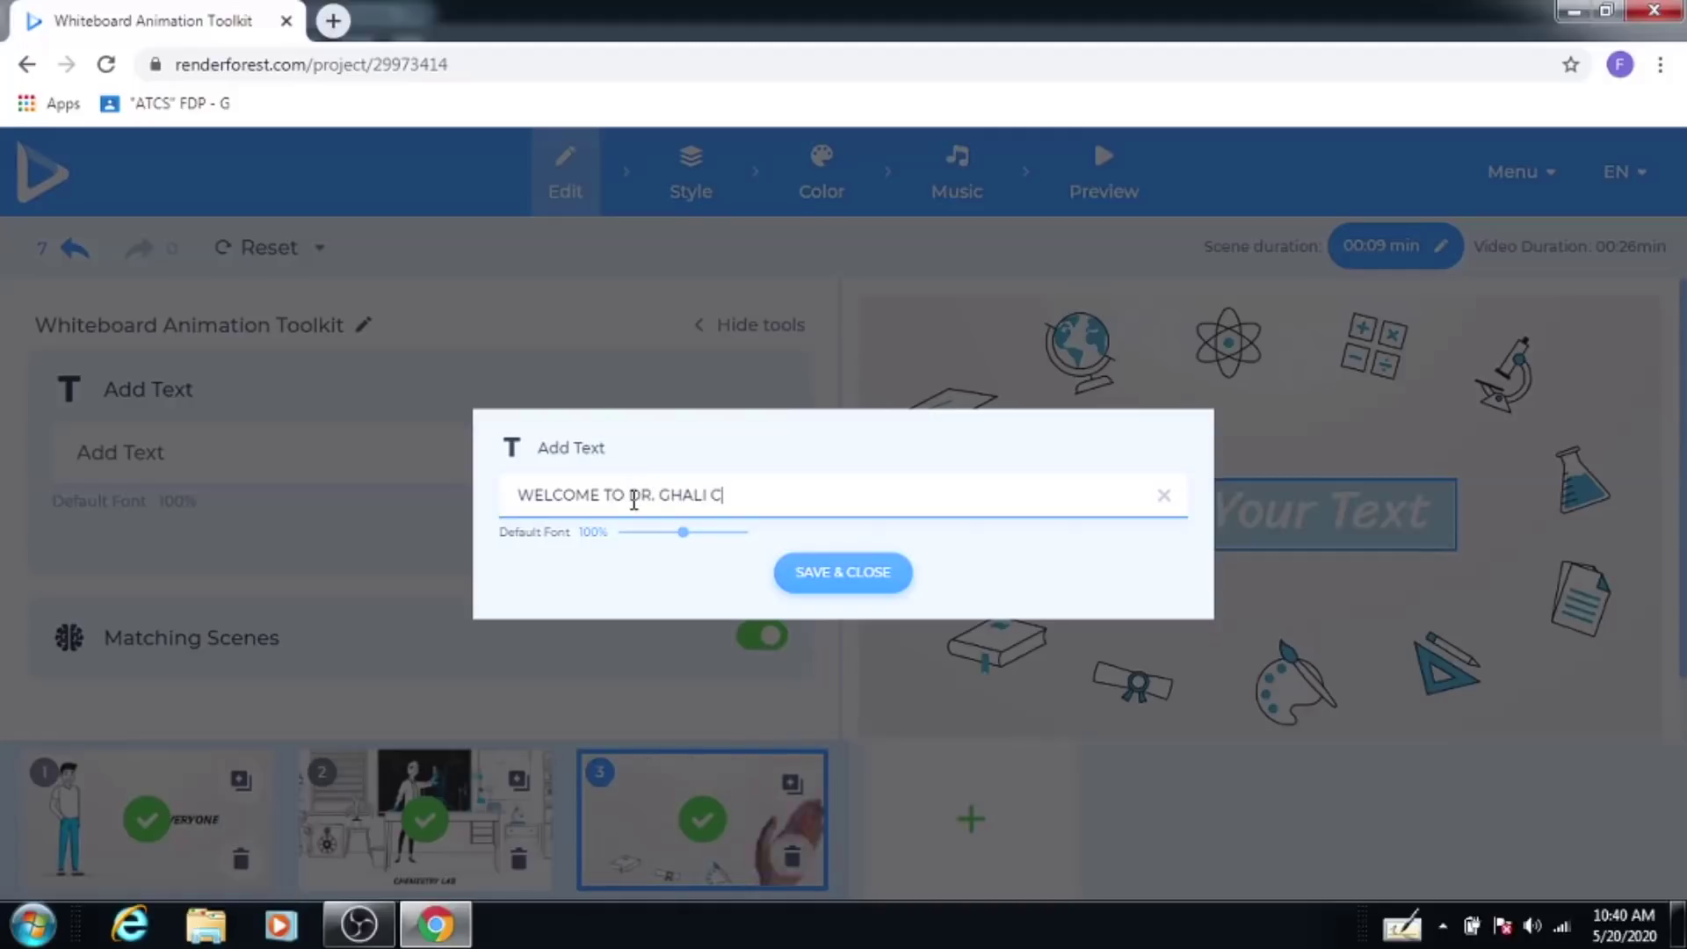
{"action": "type", "text": "OLLEG"}
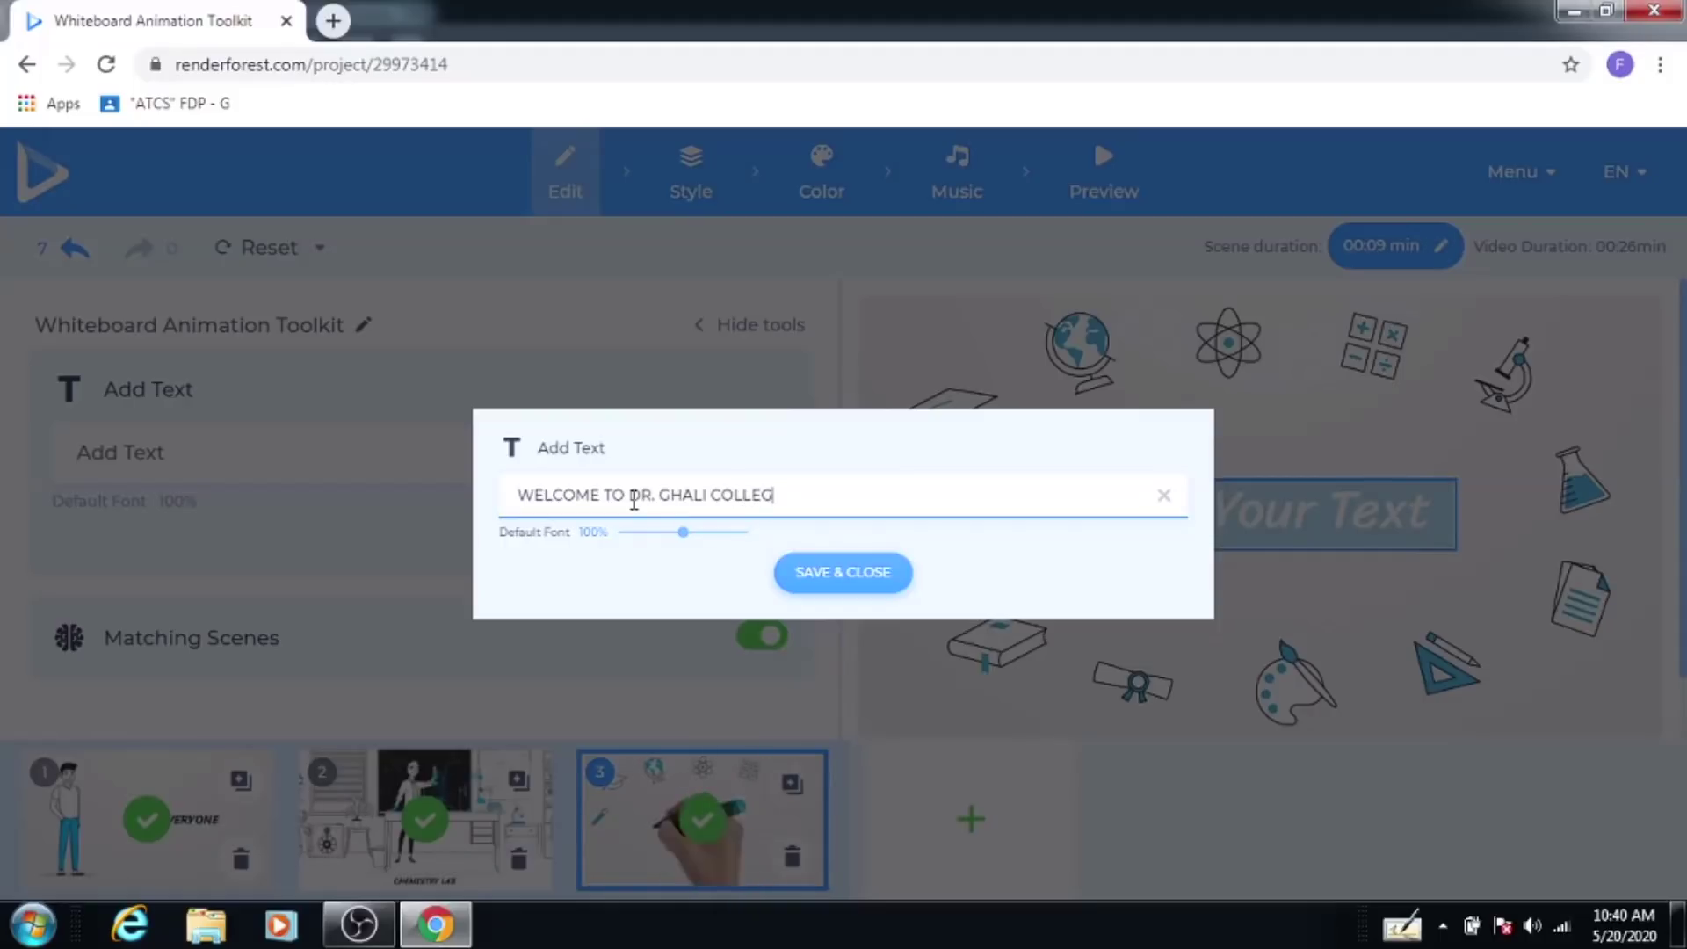
{"action": "type", "text": "E G"}
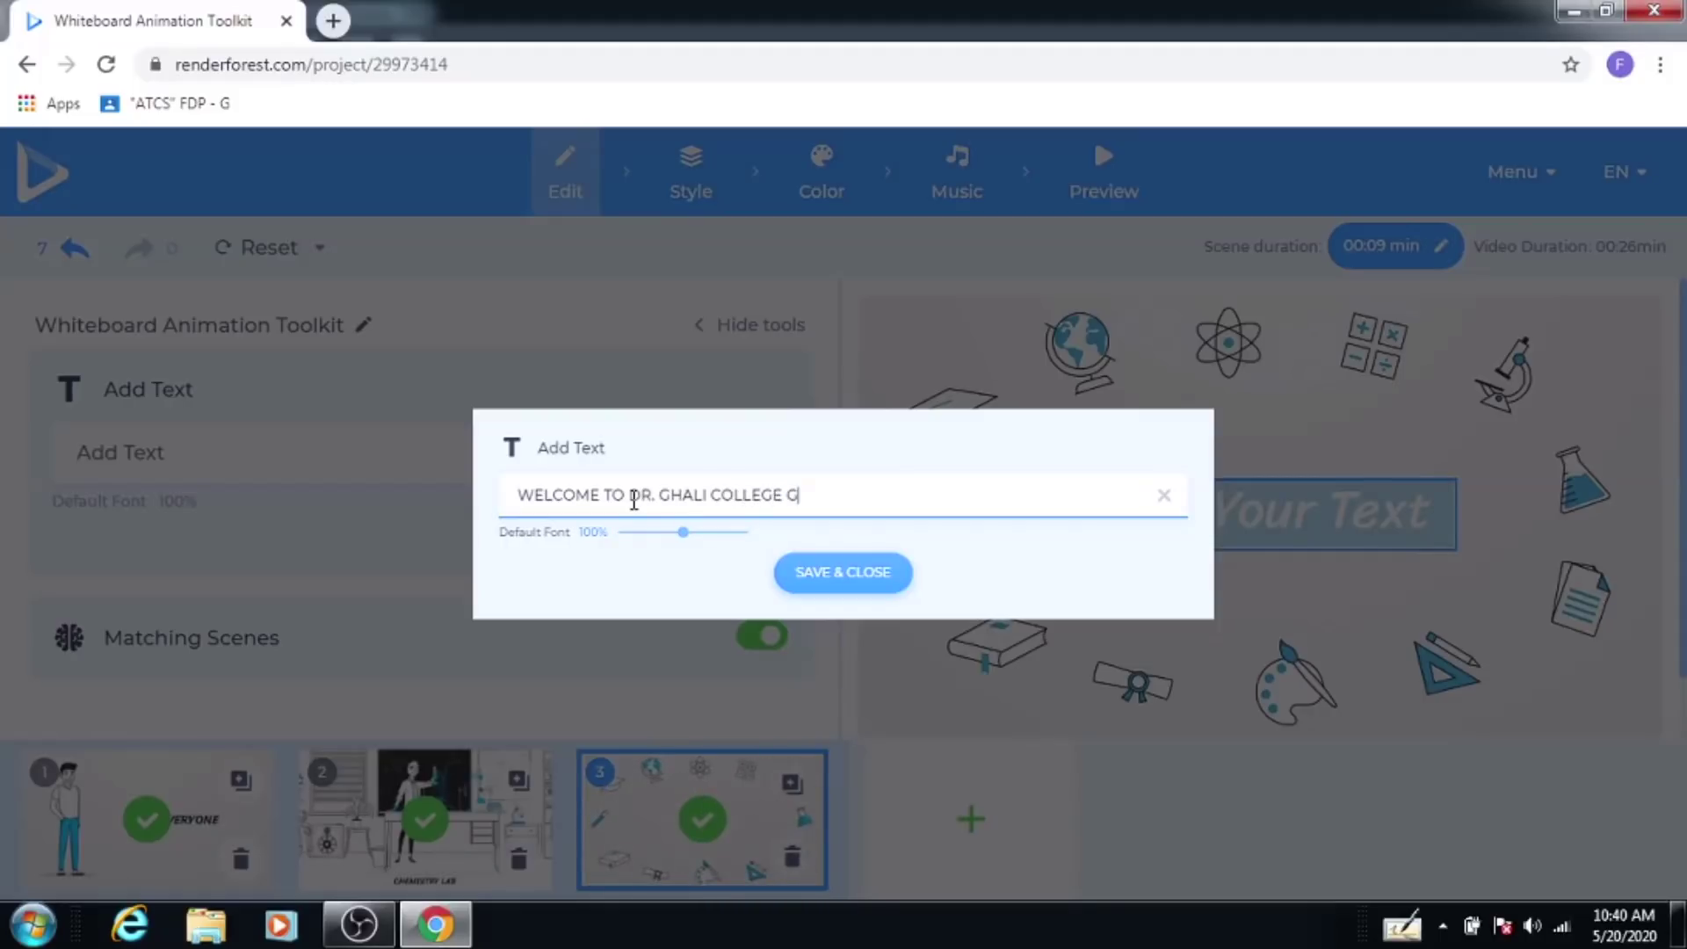
{"action": "type", "text": "ADHING"}
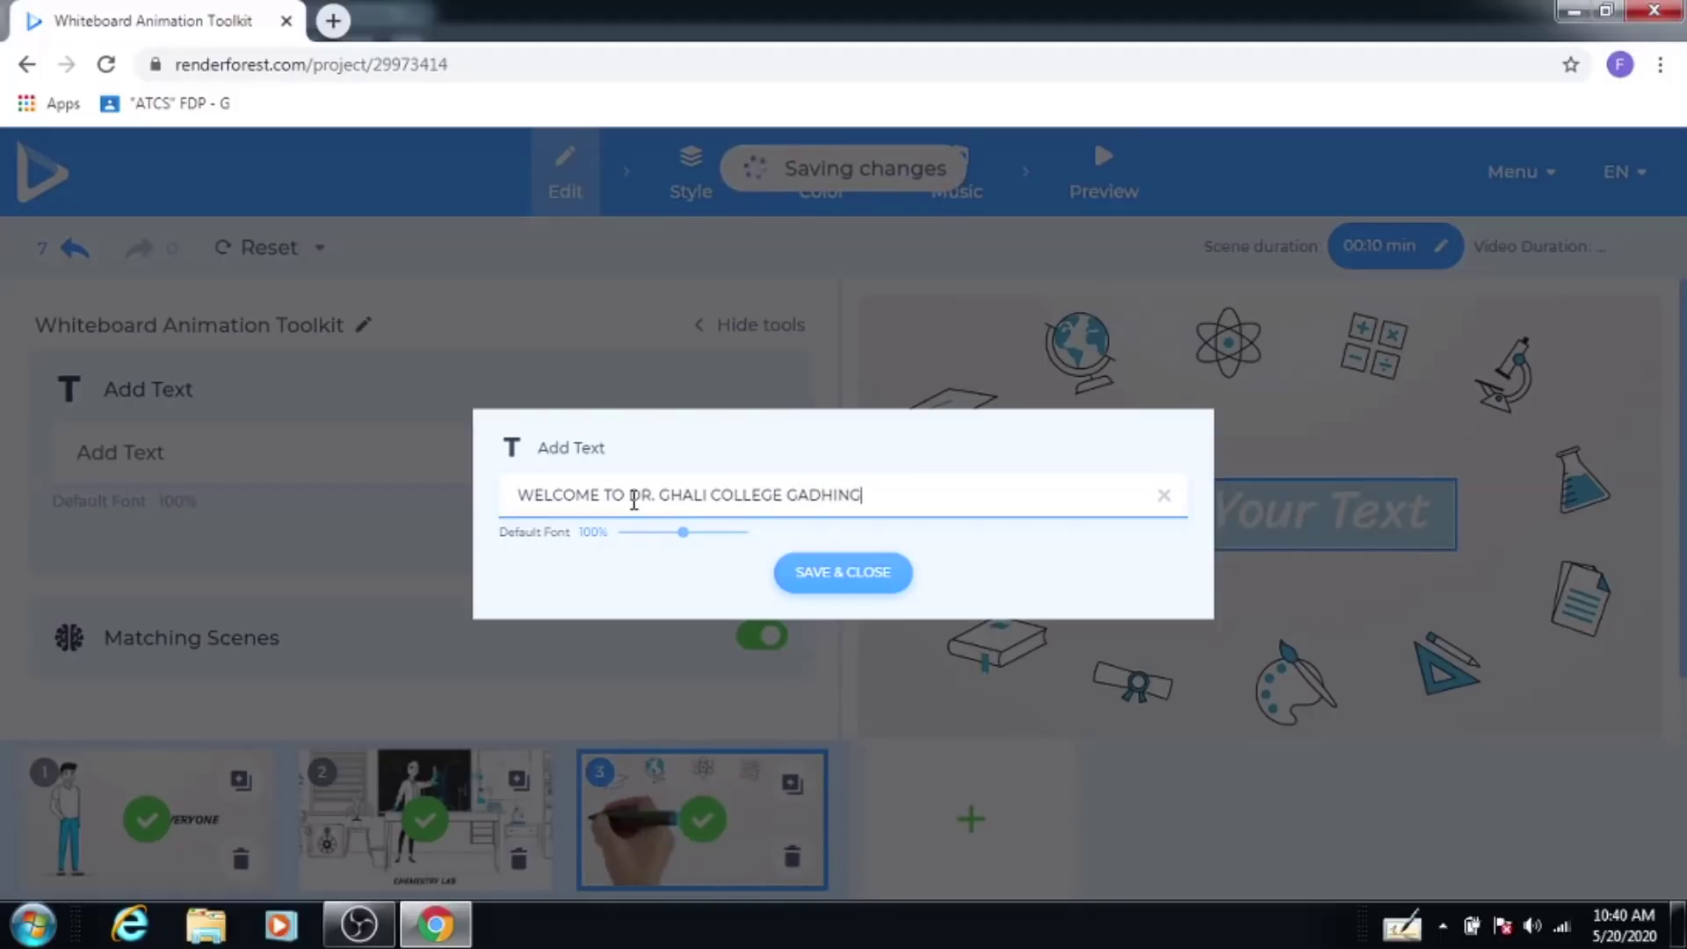
{"action": "type", "text": "LAJ"}
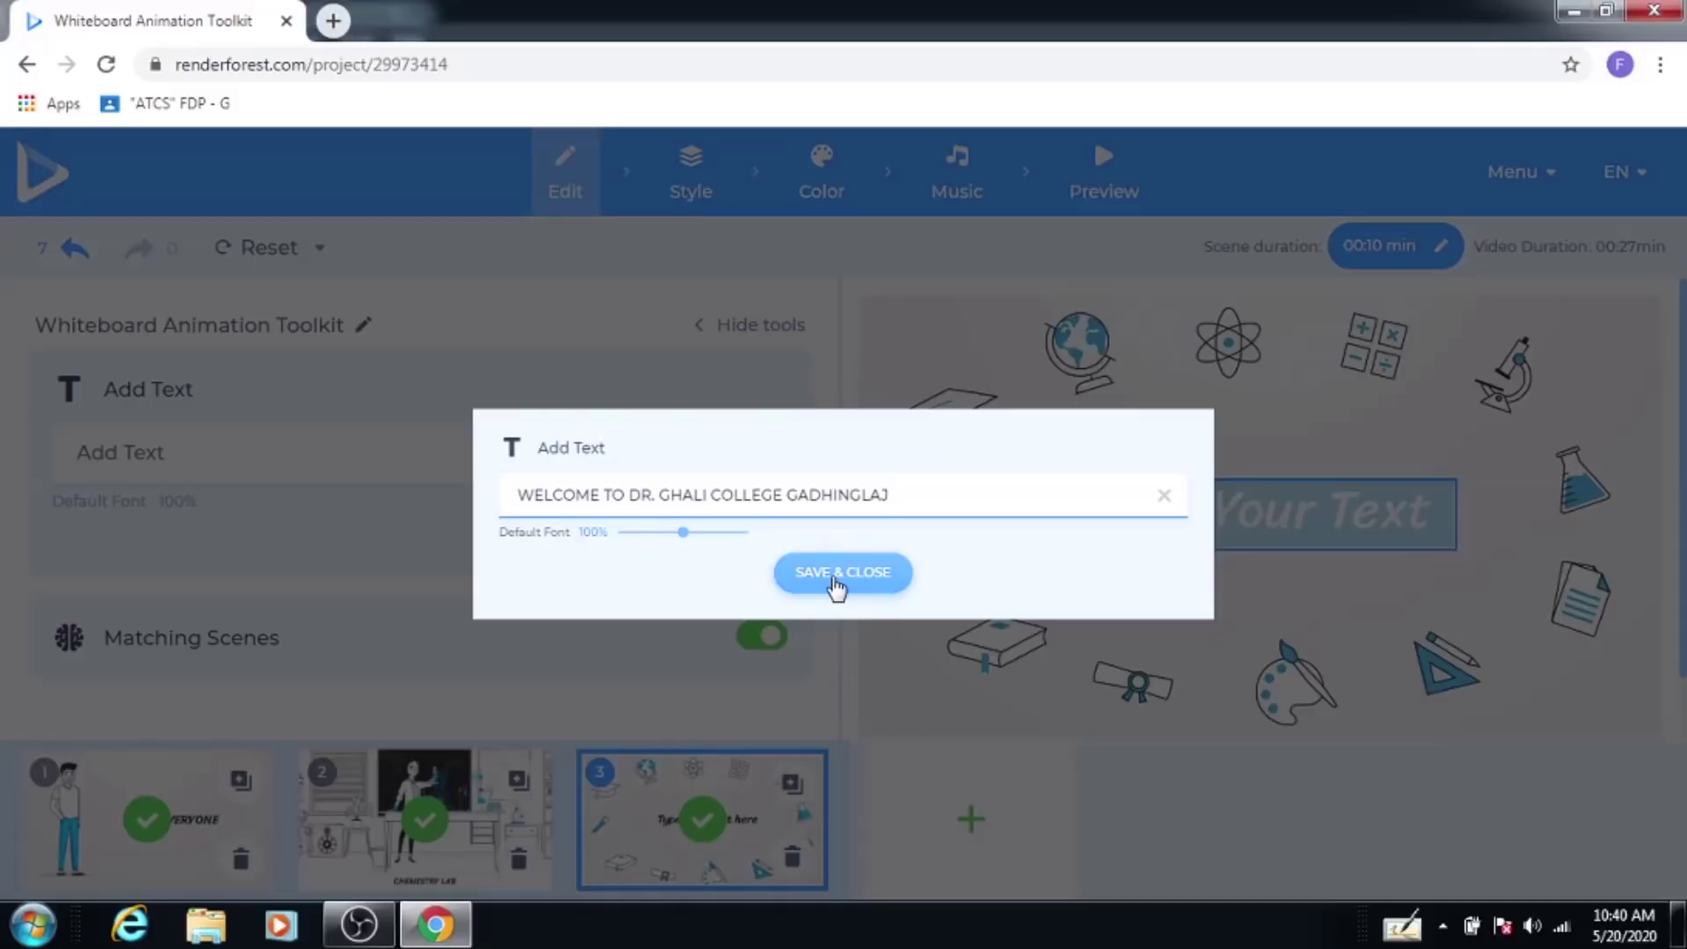
{"action": "left_click", "coordinate": [835, 587]}
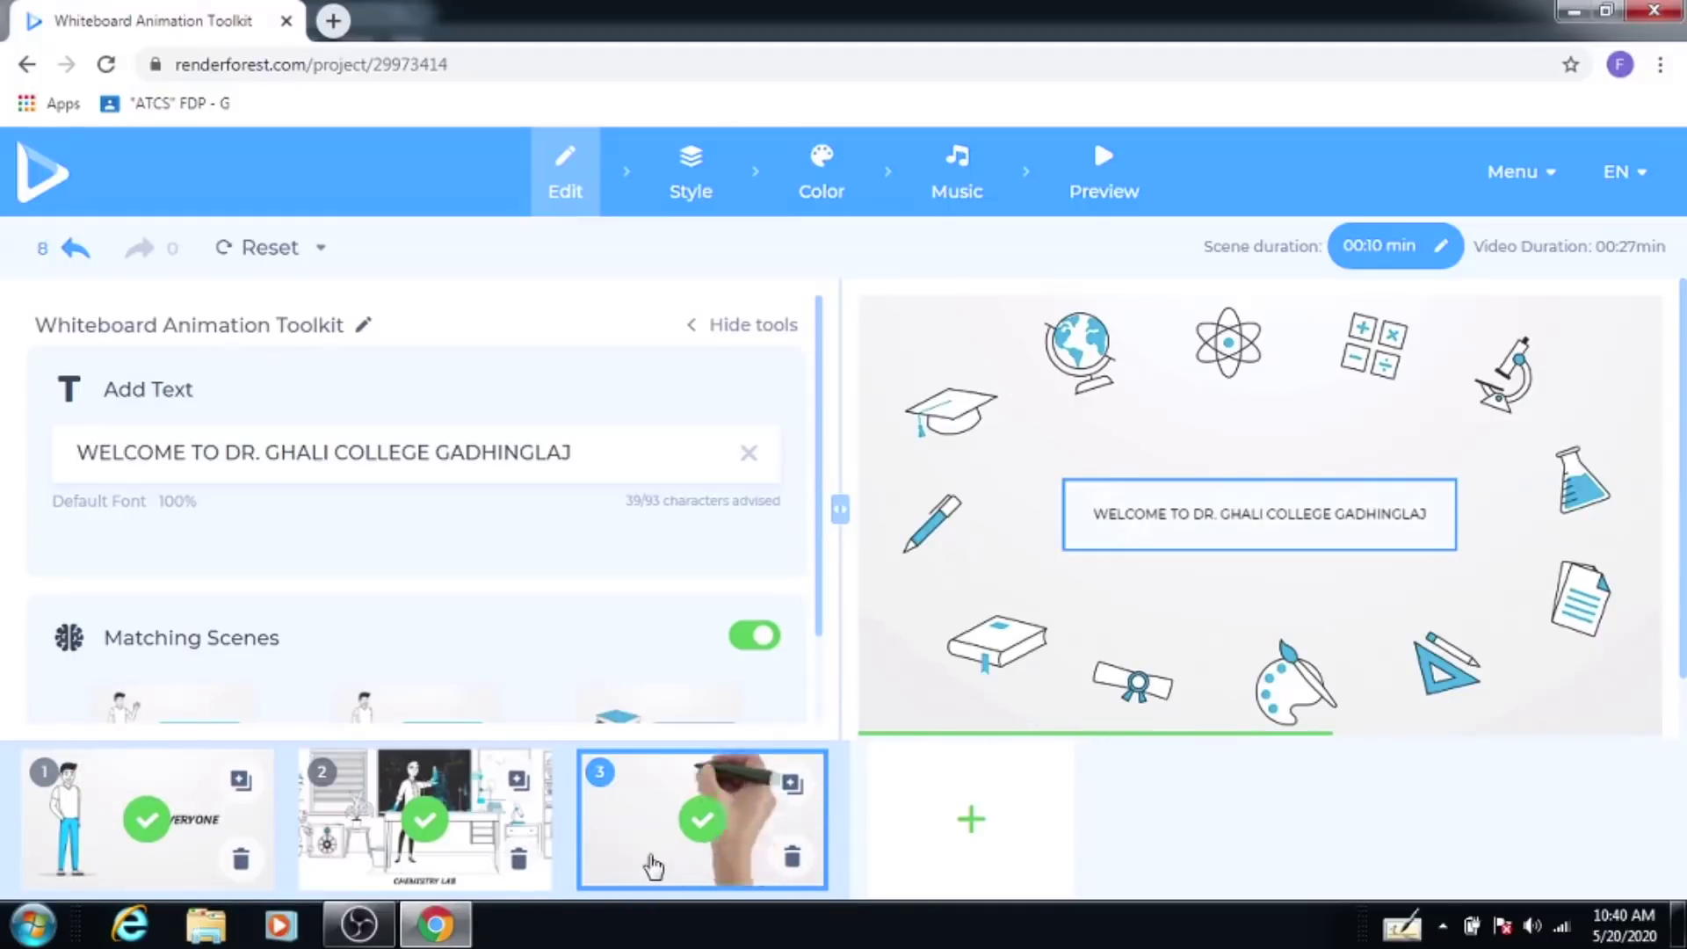
{"action": "left_click", "coordinate": [652, 866]}
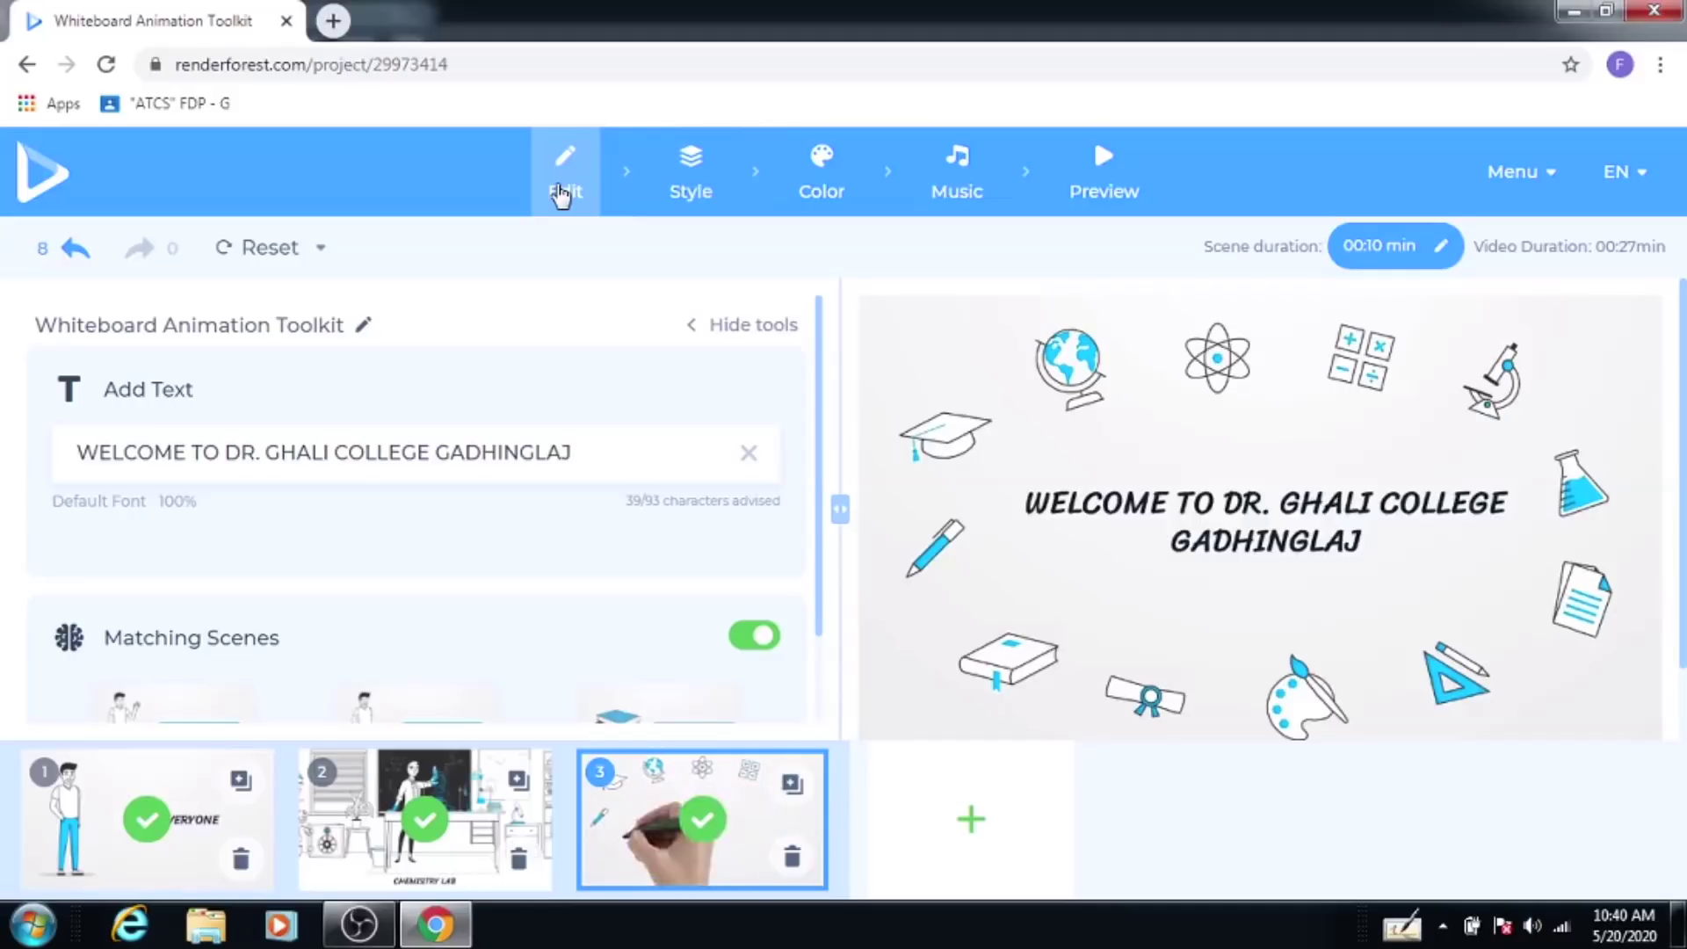
Step: Apply the Board Drawn look in the Style settings, glancing at the font choices
{"action": "left_click", "coordinate": [693, 191]}
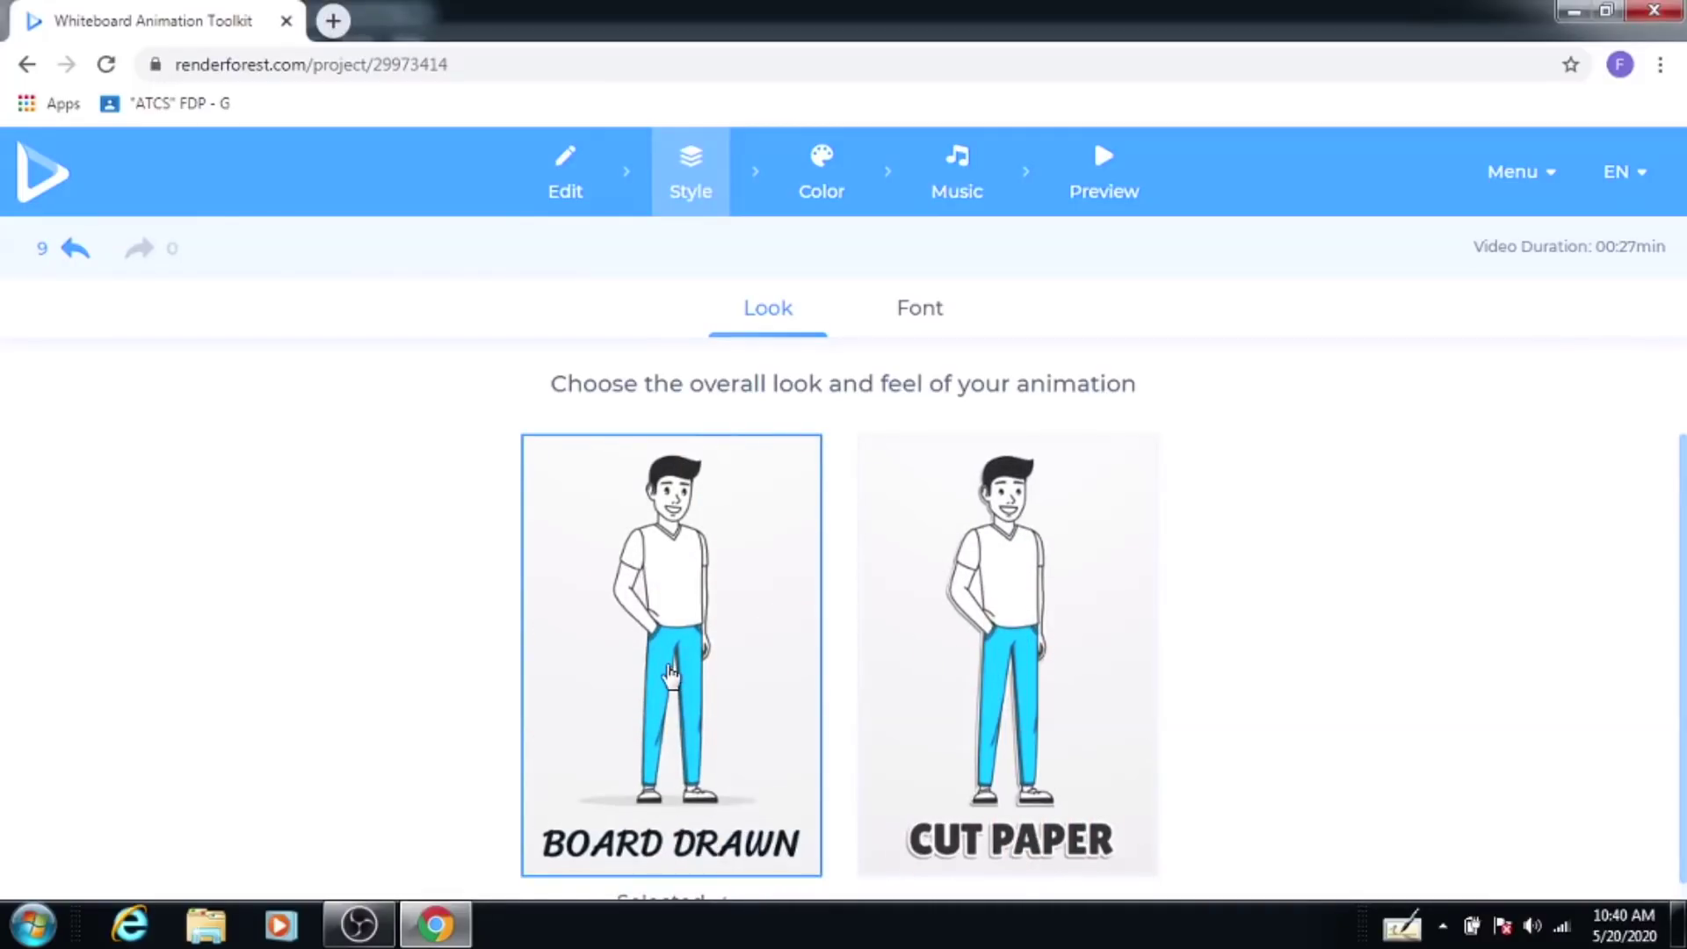
{"action": "left_click", "coordinate": [668, 677]}
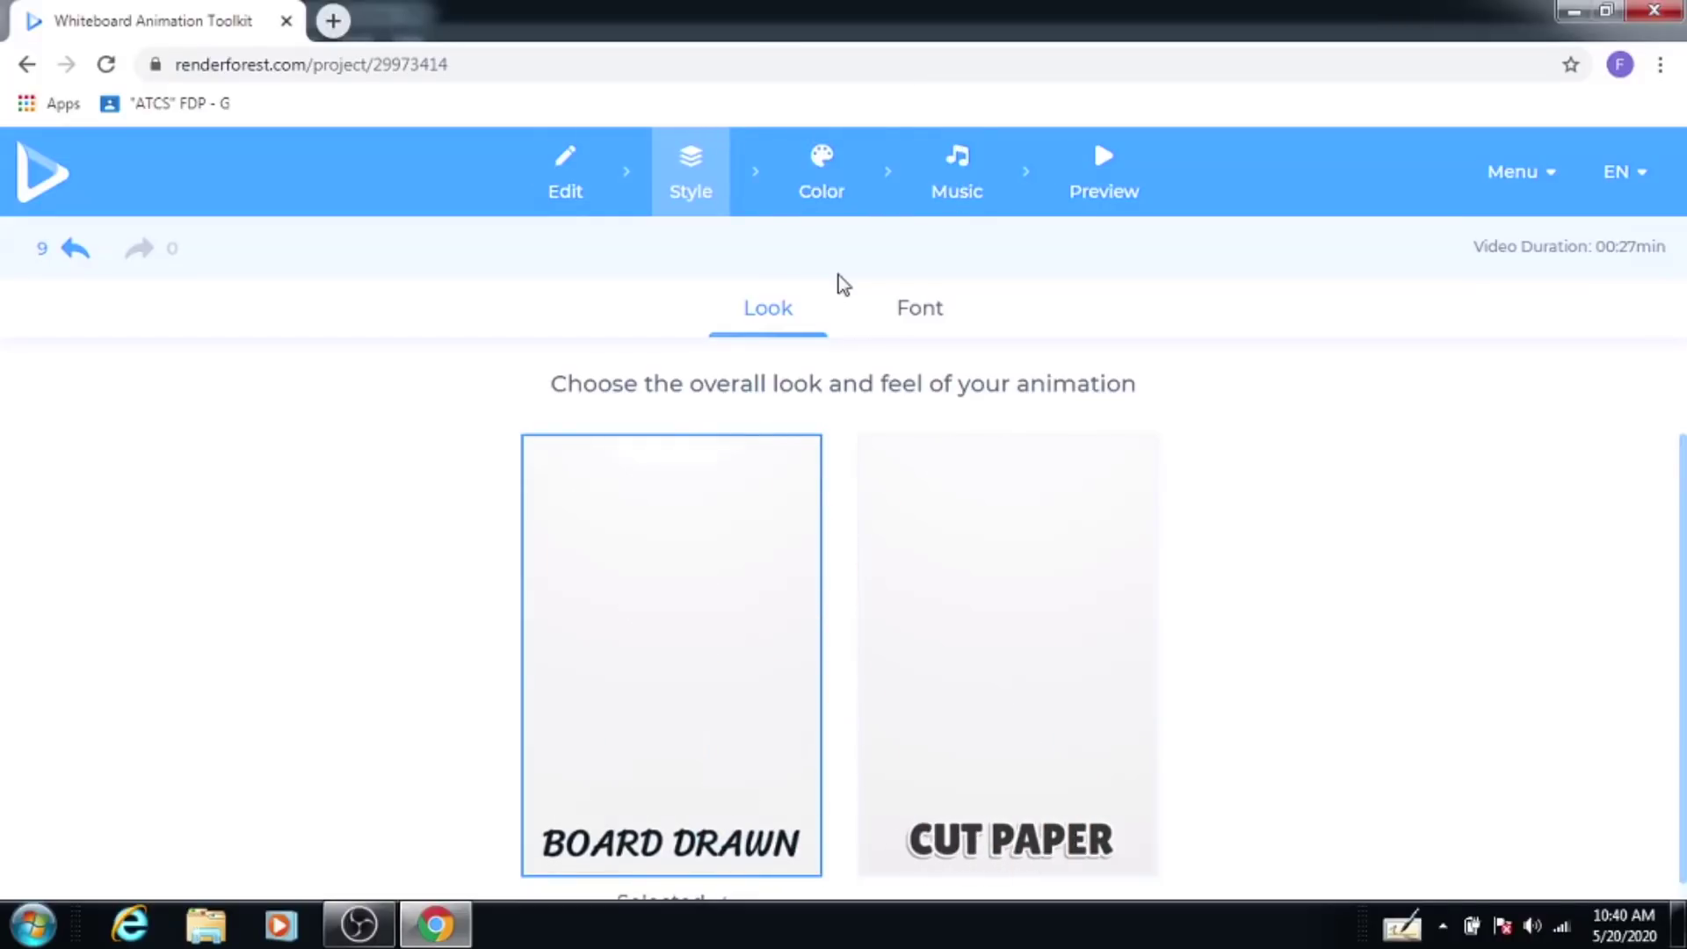
{"action": "left_click", "coordinate": [929, 321]}
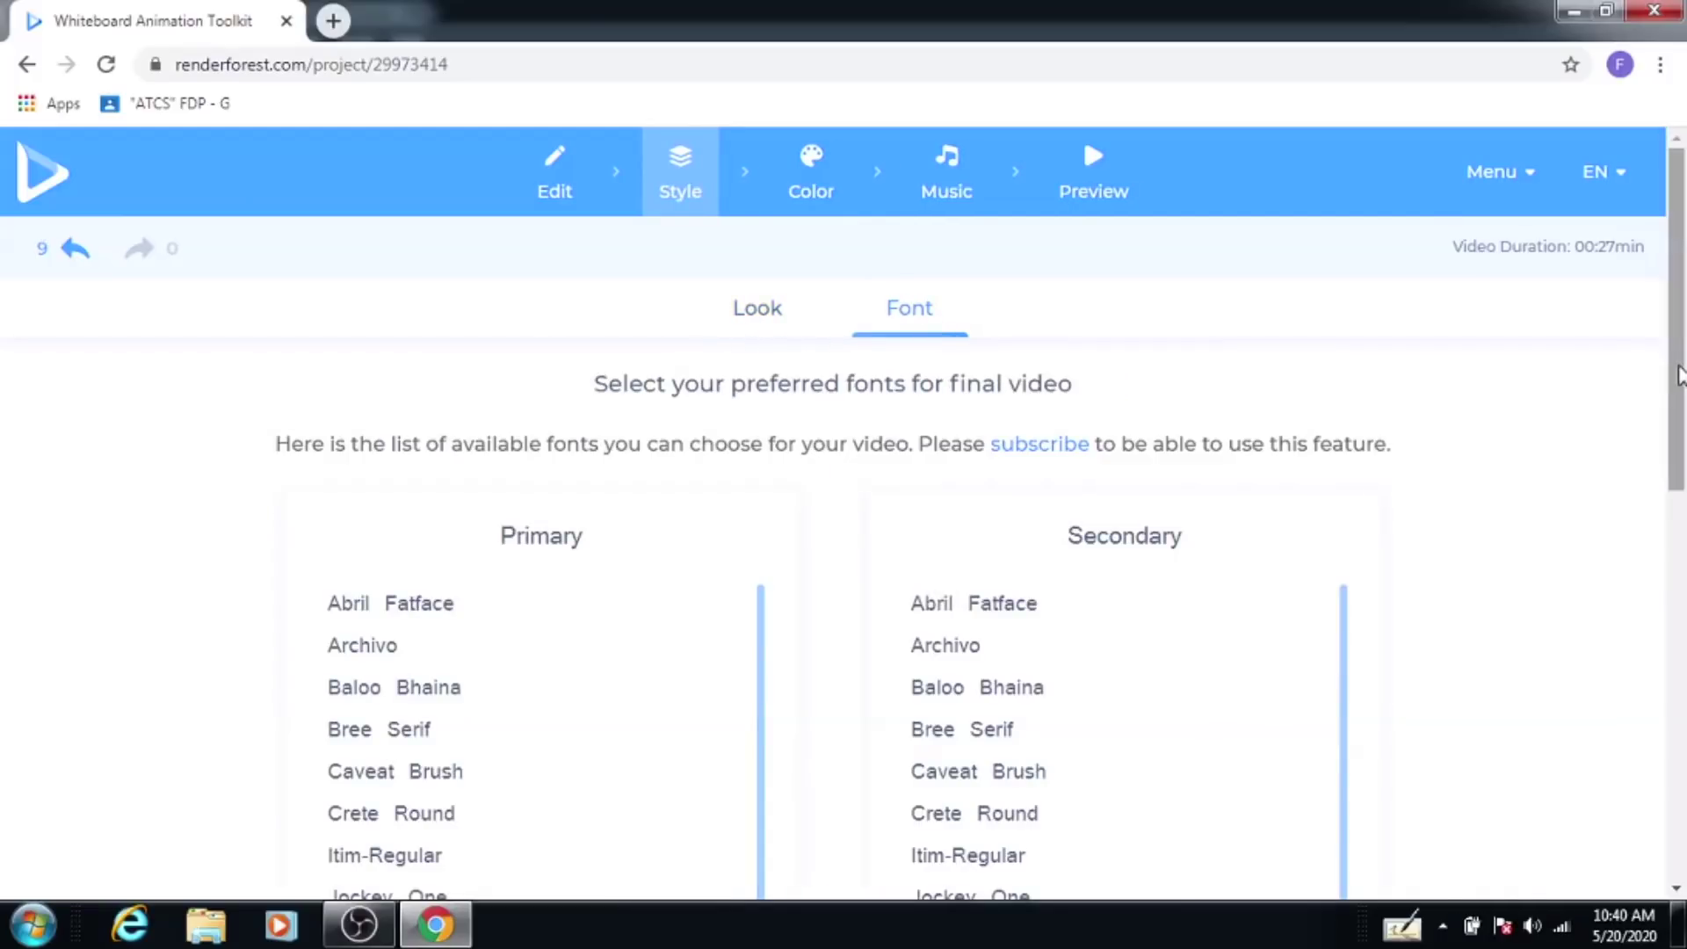
{"action": "mouse_move", "coordinate": [1681, 369]}
{"action": "left_mouse_down"}
{"action": "mouse_move", "coordinate": [1683, 538]}
{"action": "mouse_move", "coordinate": [1682, 364]}
{"action": "left_mouse_up"}
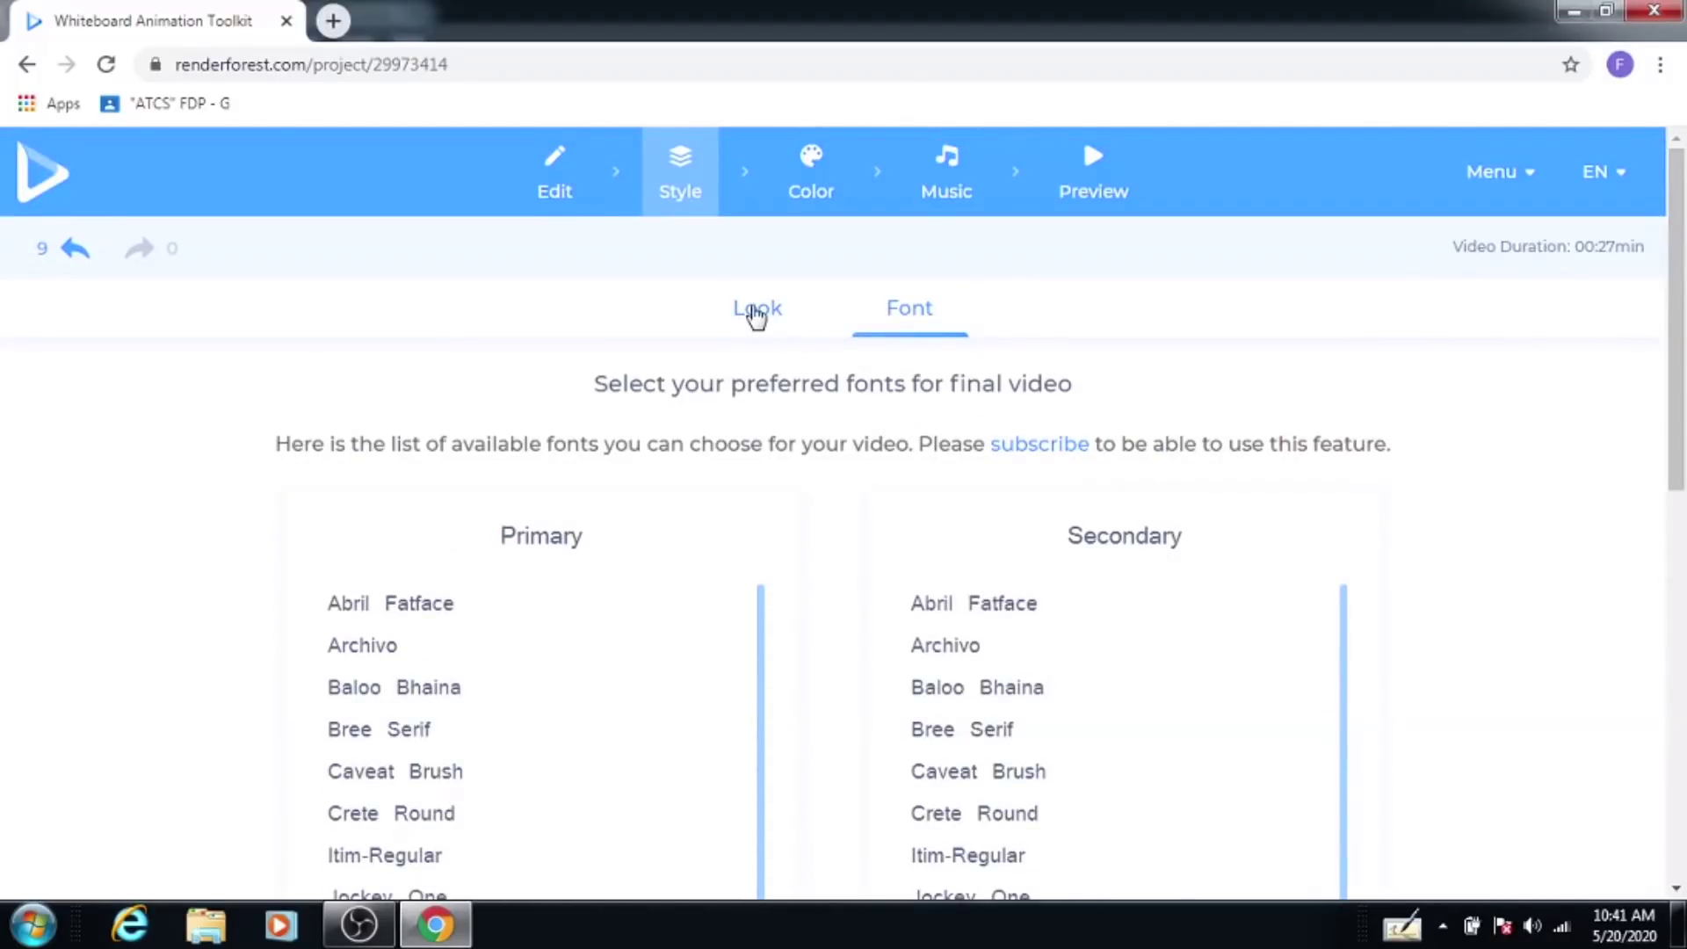
{"action": "left_click", "coordinate": [756, 312]}
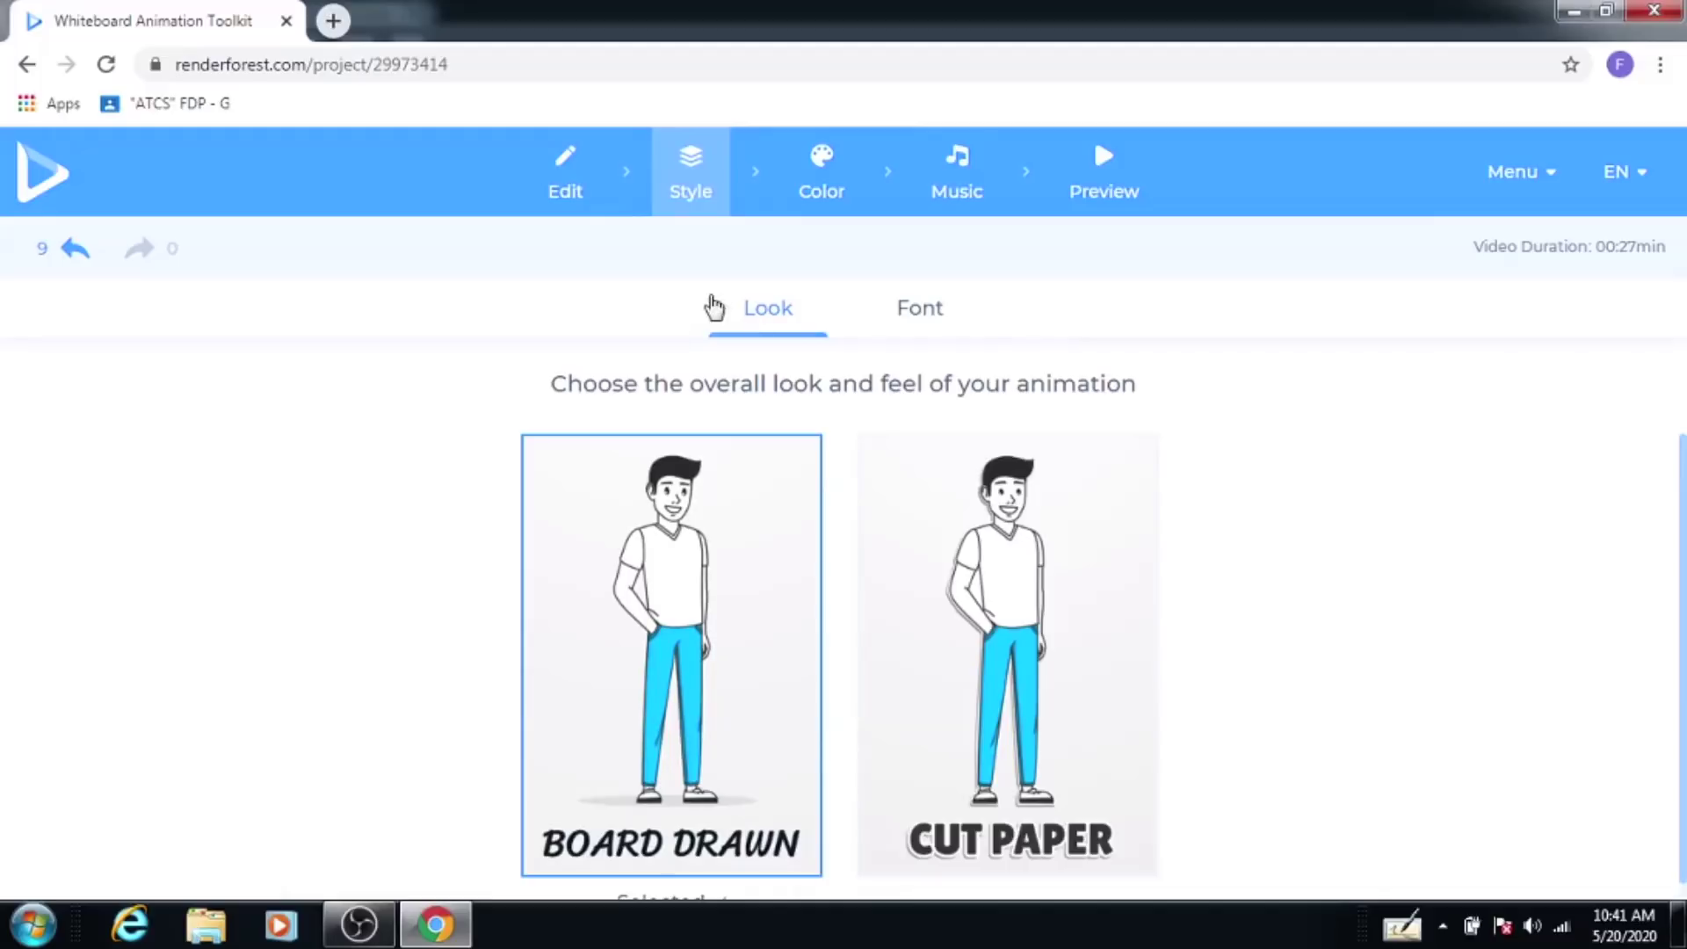
{"action": "left_click", "coordinate": [820, 172]}
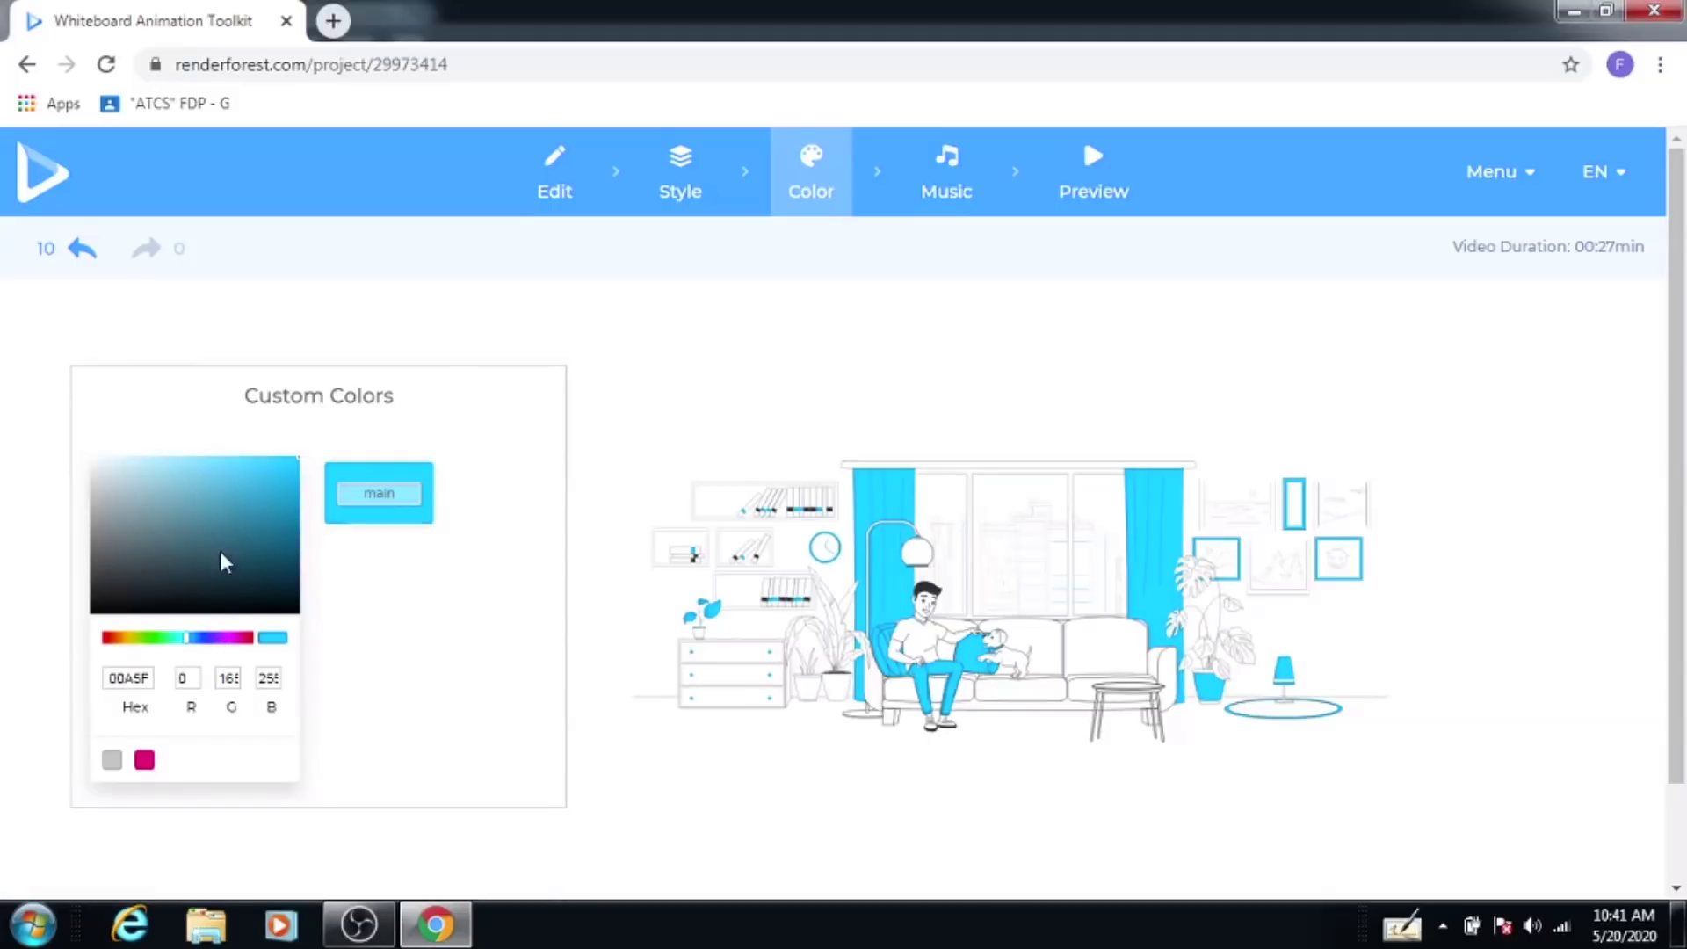
Step: Change the main colour from blue to bright green (R 0, G 255, B 54)
{"action": "left_click", "coordinate": [160, 639]}
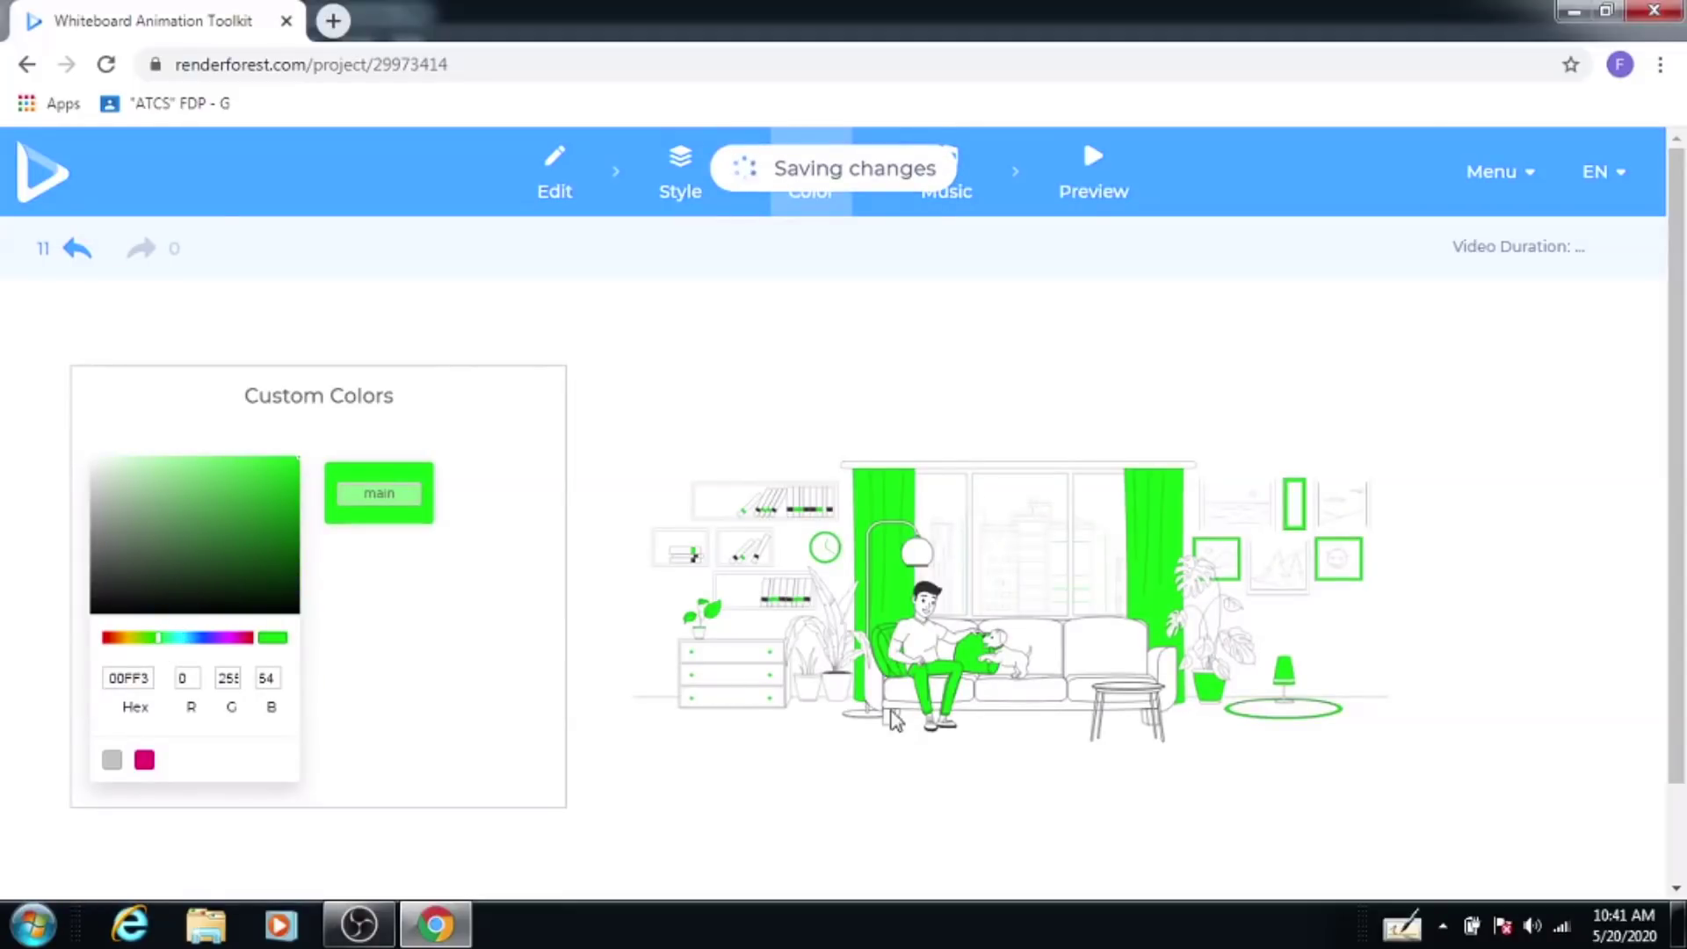
{"action": "scroll", "coordinate": [414, 583], "scroll_direction": "down", "scroll_amount": 2}
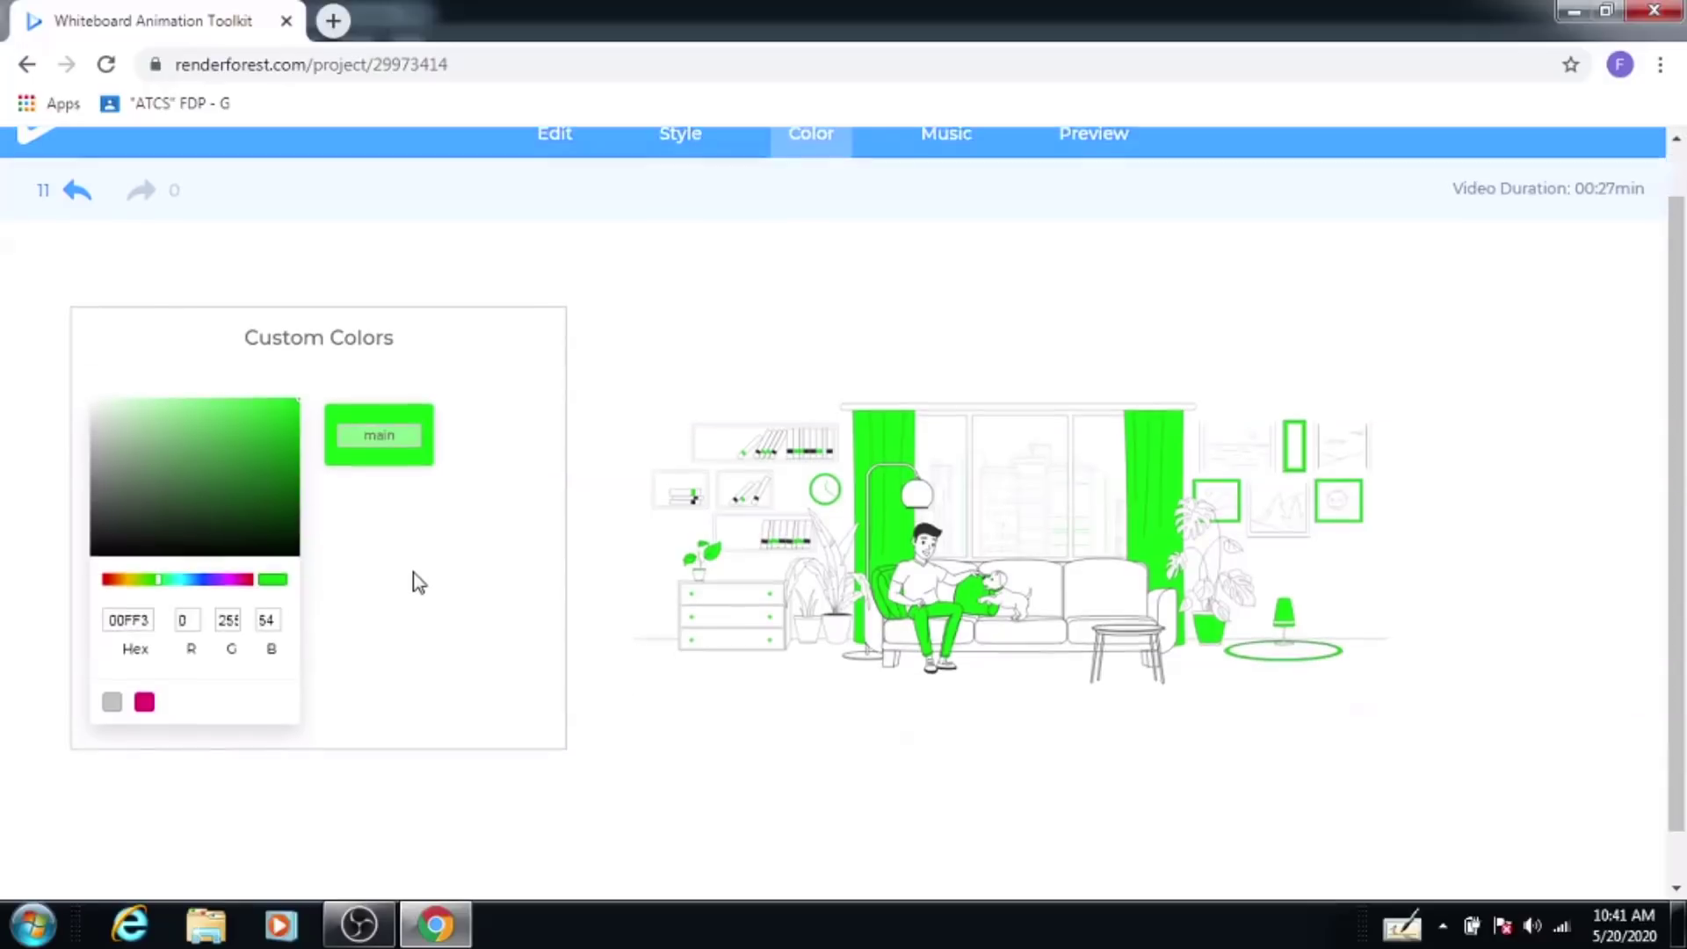
{"action": "scroll", "coordinate": [414, 580], "scroll_direction": "up", "scroll_amount": 2}
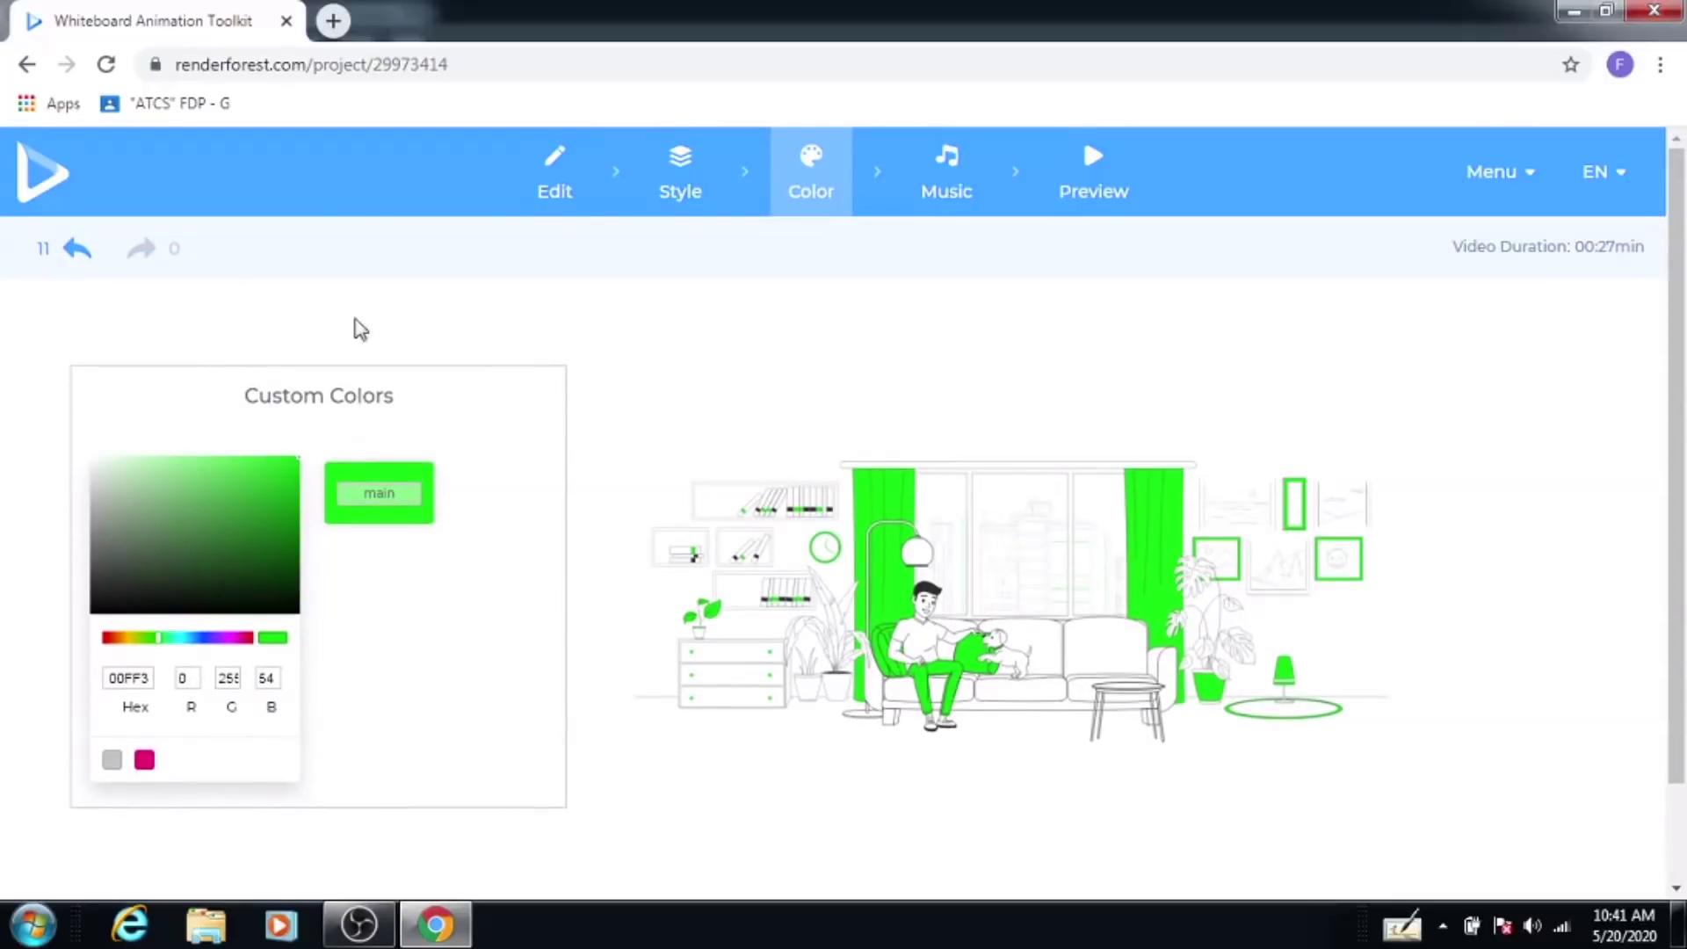
{"action": "left_click", "coordinate": [962, 195]}
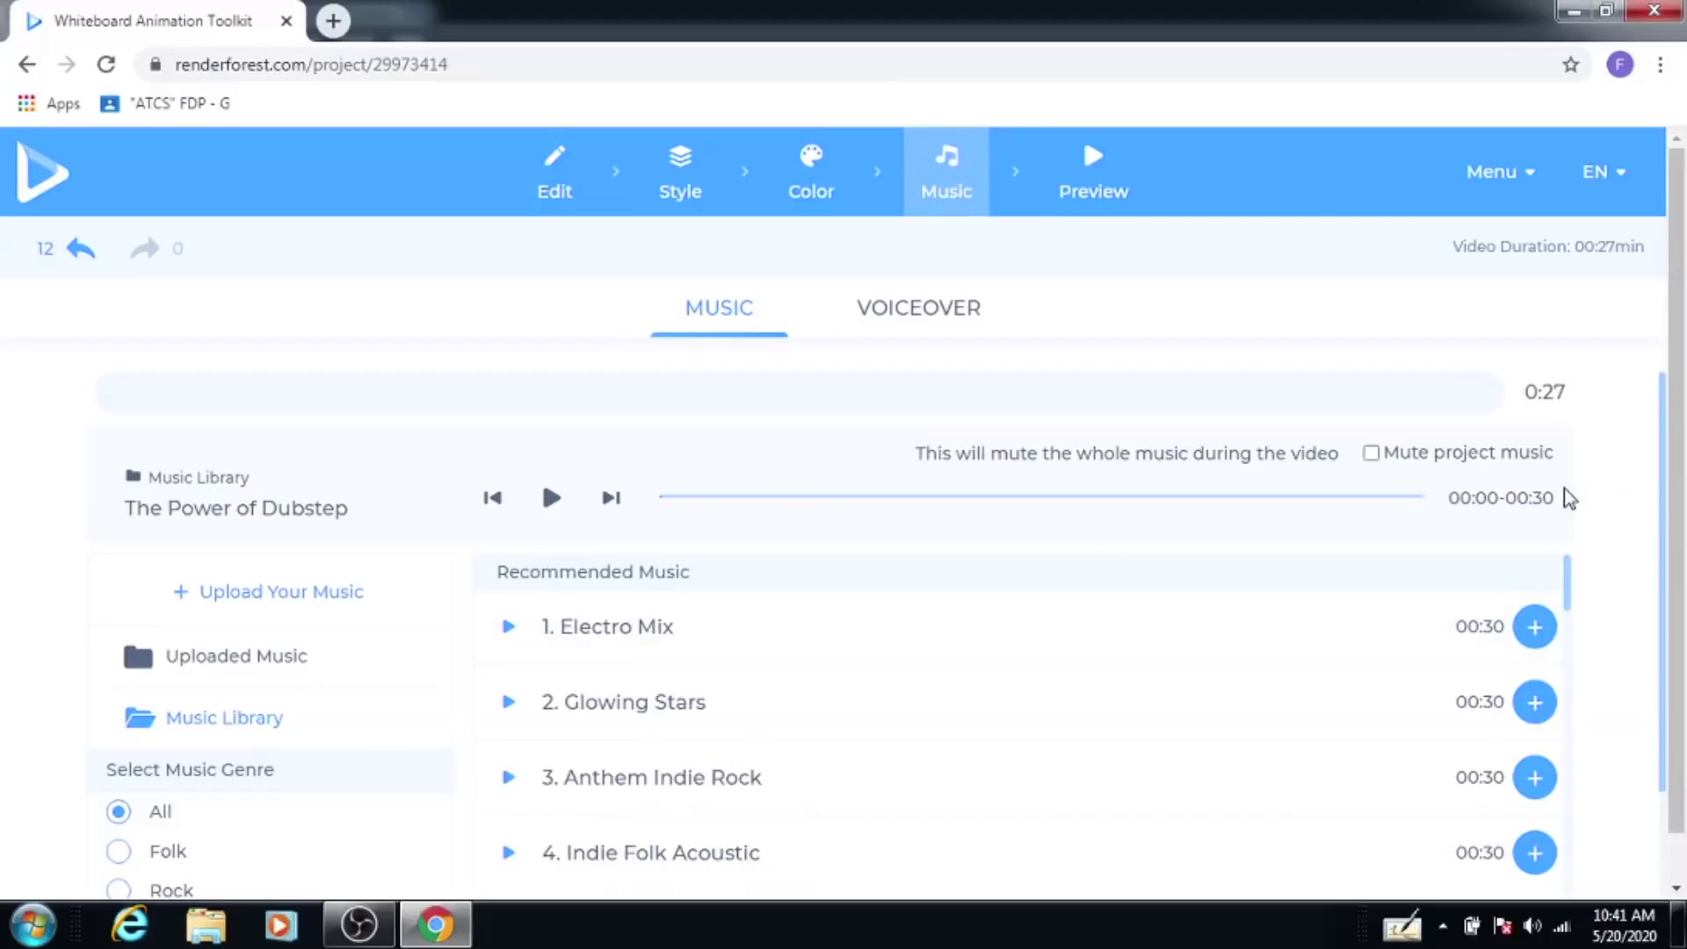
Step: Add Glowing Stars from the Recommended Music list as the background track
{"action": "left_click_drag", "start_coordinate": [1668, 457], "coordinate": [1660, 613]}
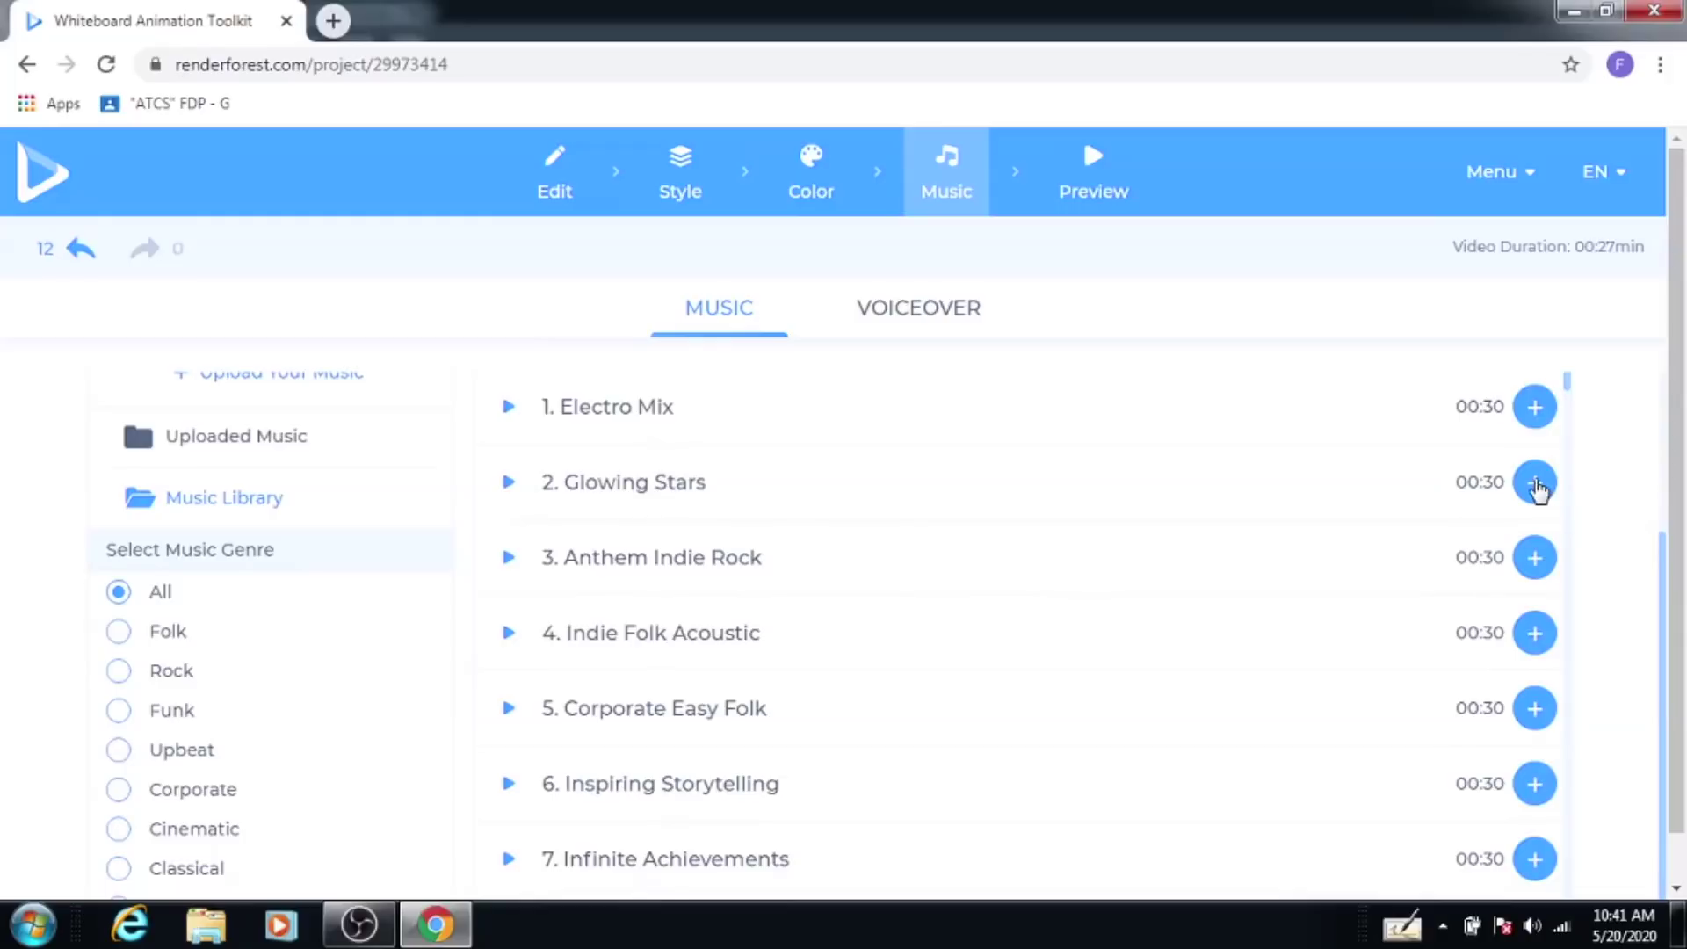
{"action": "left_click", "coordinate": [1536, 483]}
{"action": "scroll", "coordinate": [879, 580], "scroll_direction": "up", "scroll_amount": 3}
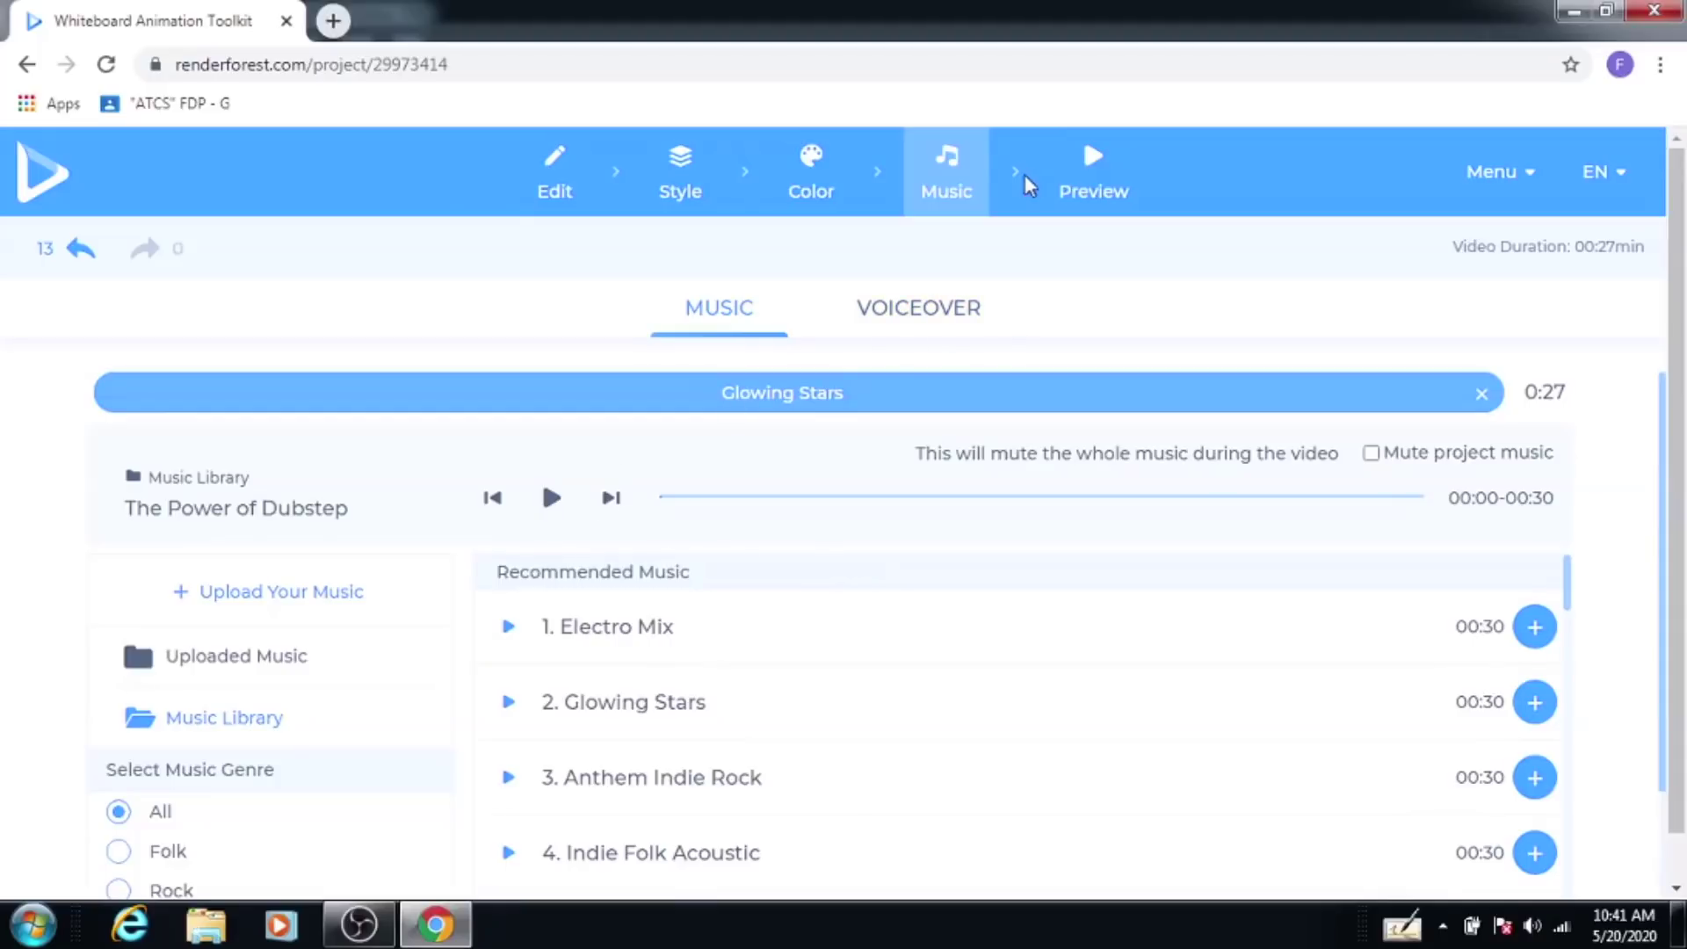
Step: Generate a free preview of the 00:27 video from the Preview step
{"action": "left_click", "coordinate": [1090, 188]}
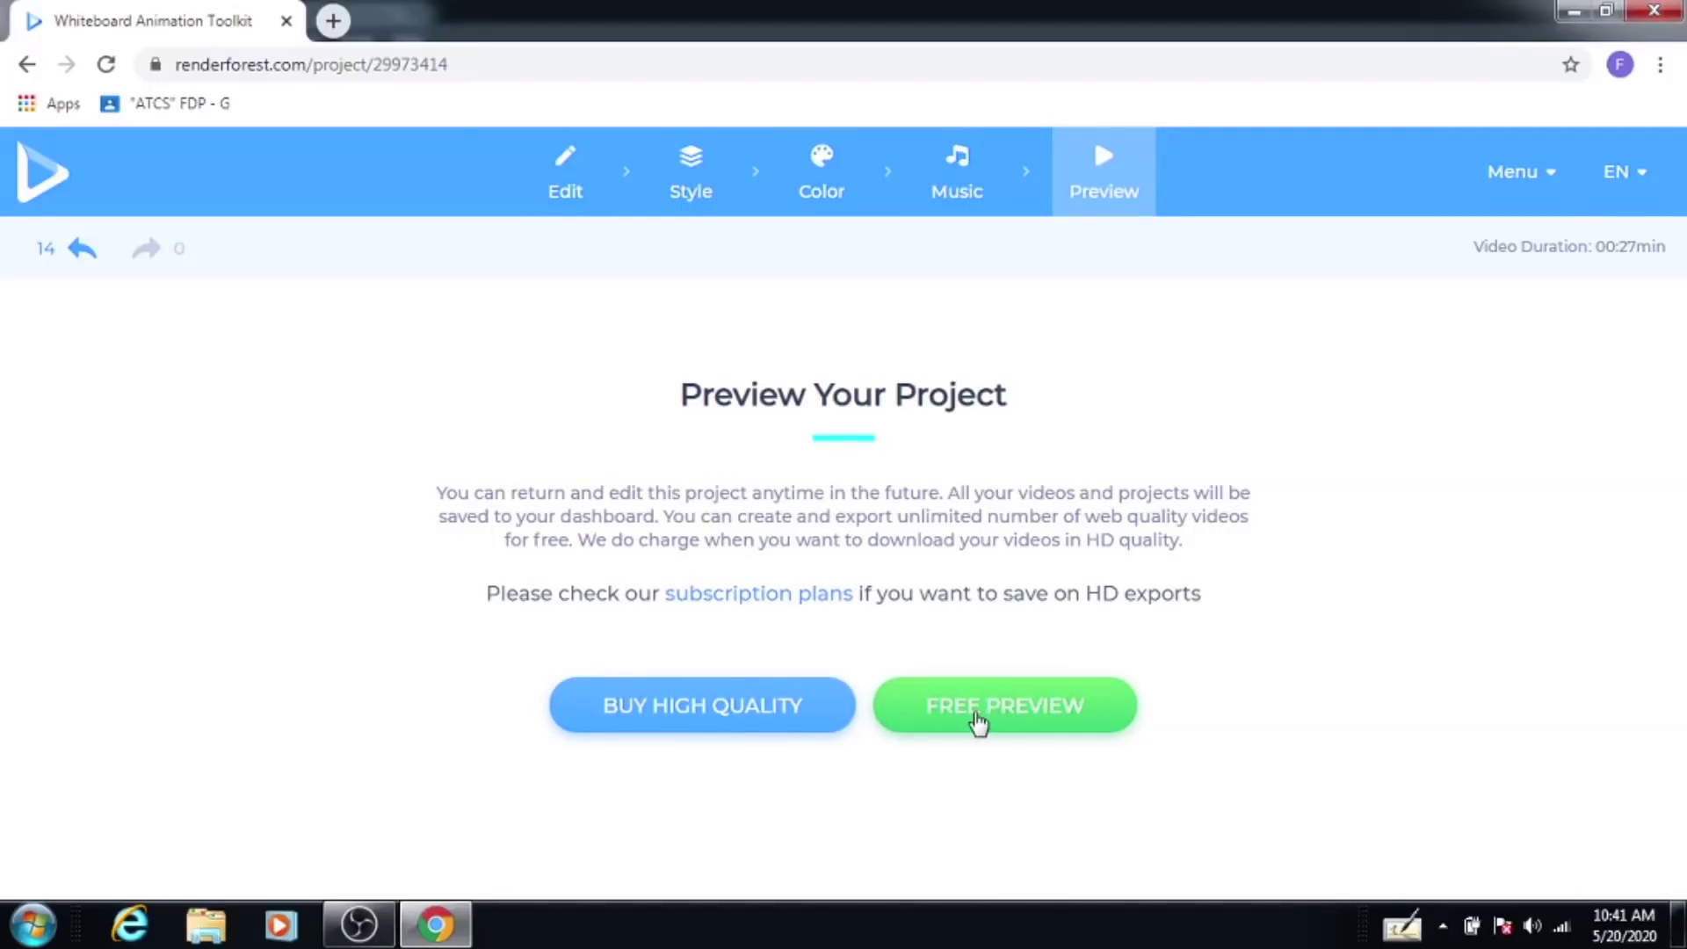
{"action": "left_click", "coordinate": [977, 721]}
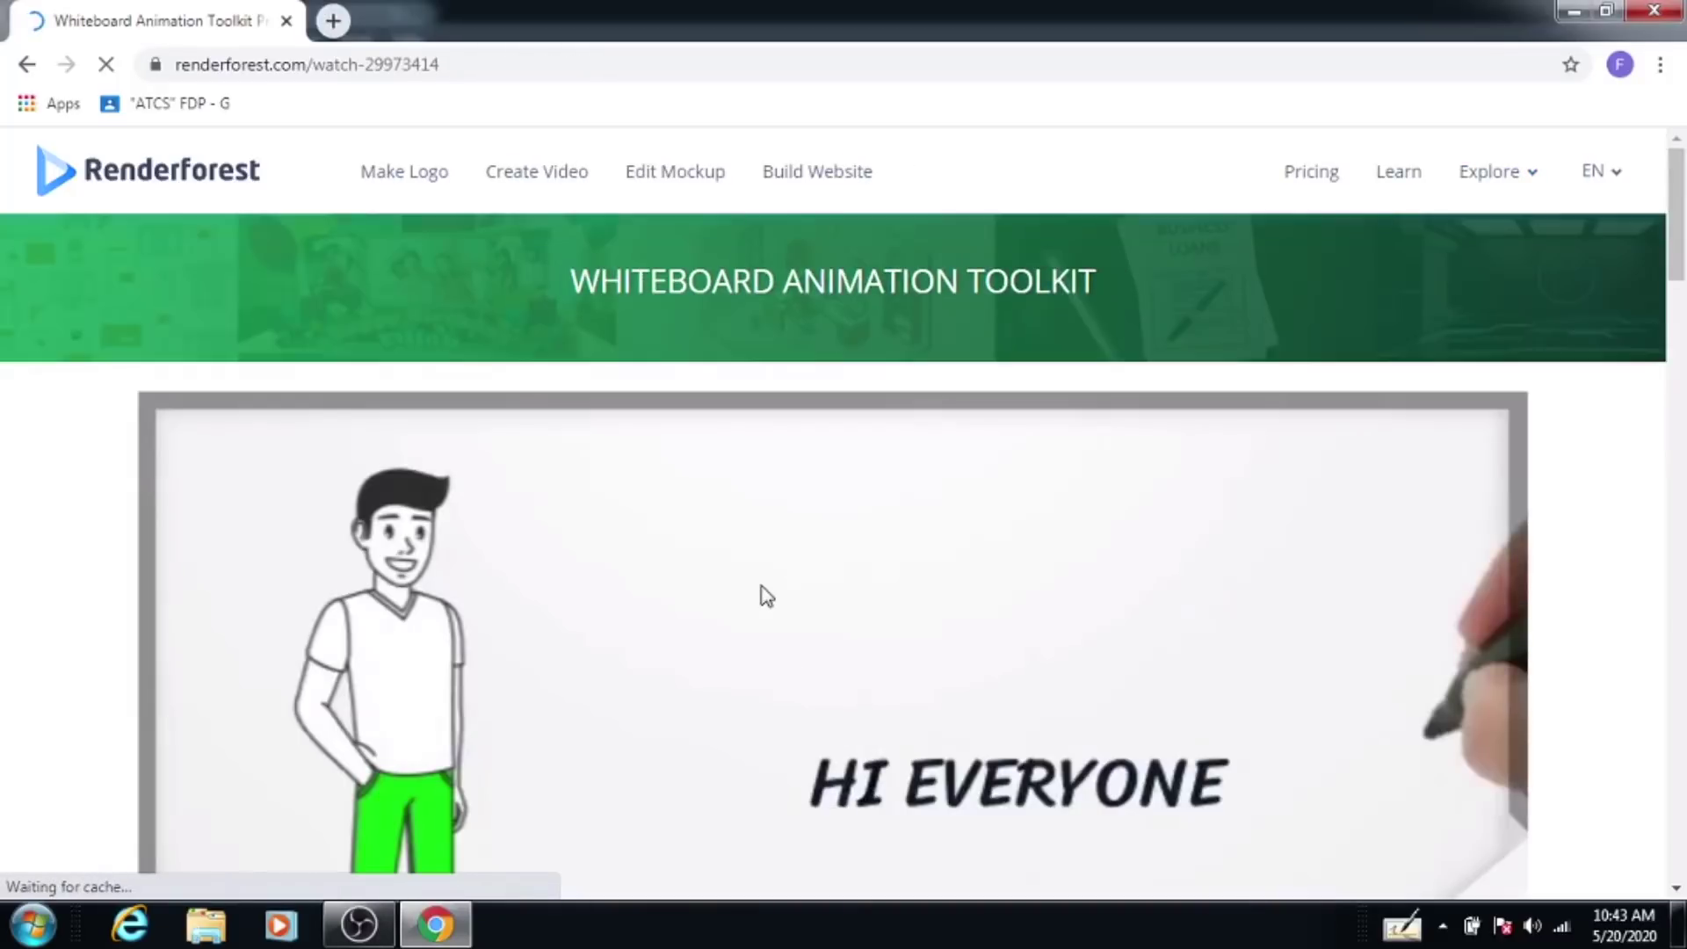
{"action": "scroll", "coordinate": [772, 584], "scroll_direction": "down", "scroll_amount": 7}
{"action": "scroll", "coordinate": [607, 463], "scroll_direction": "down", "scroll_amount": 1}
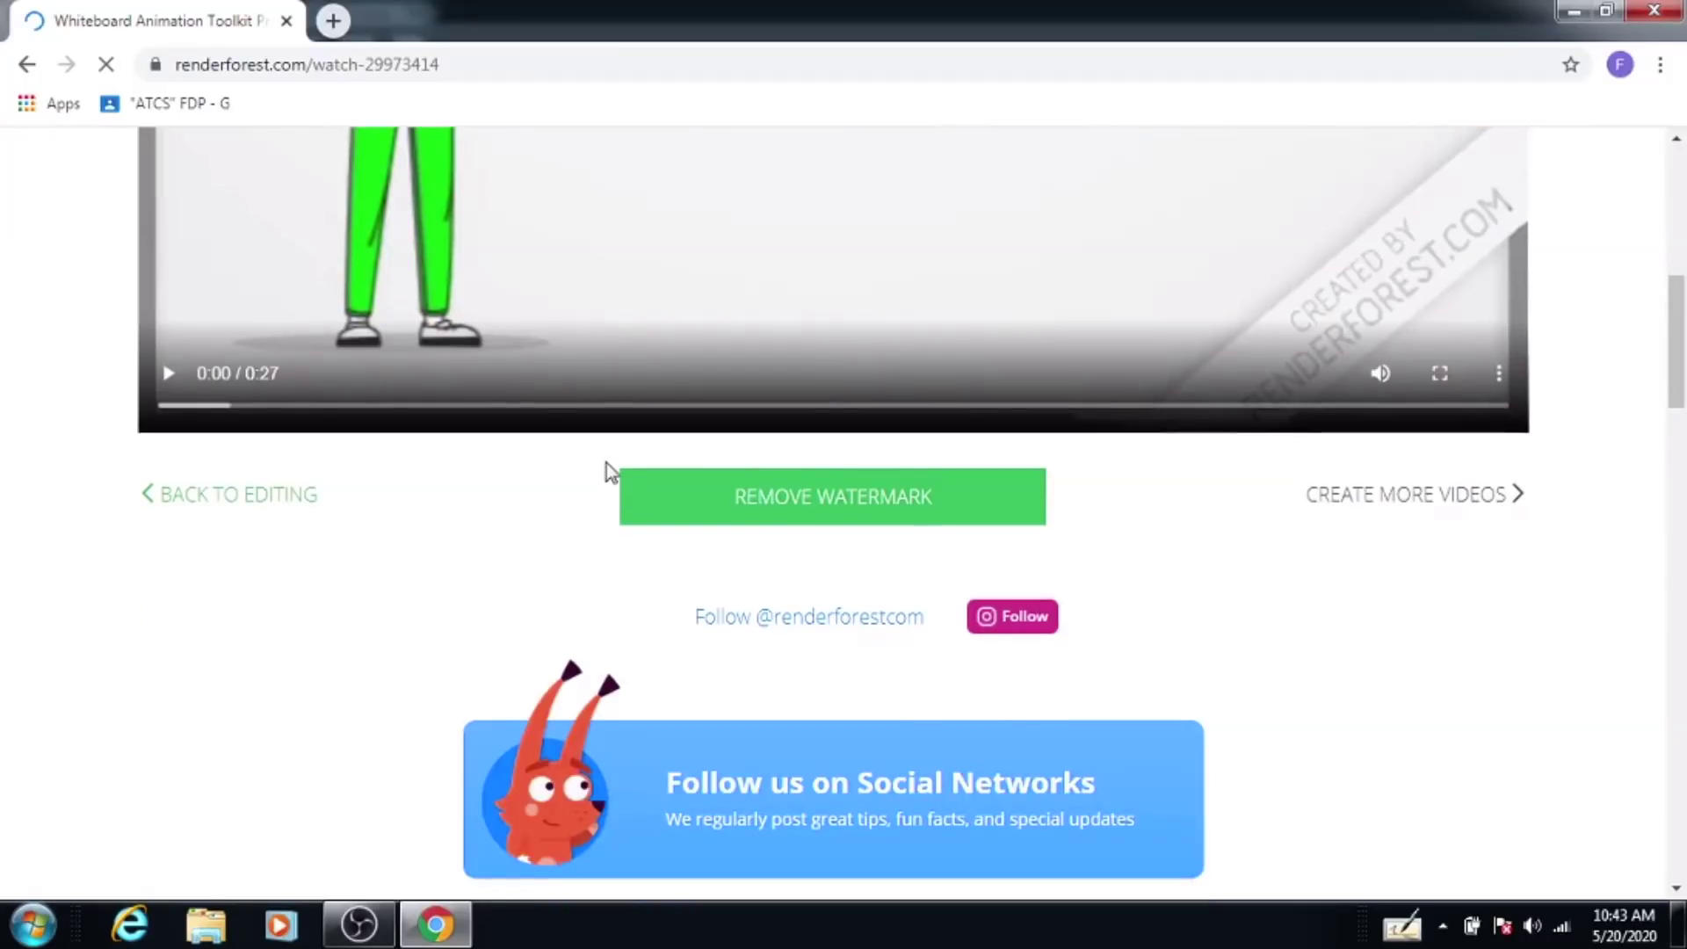
{"action": "scroll", "coordinate": [815, 538], "scroll_direction": "up", "scroll_amount": 3}
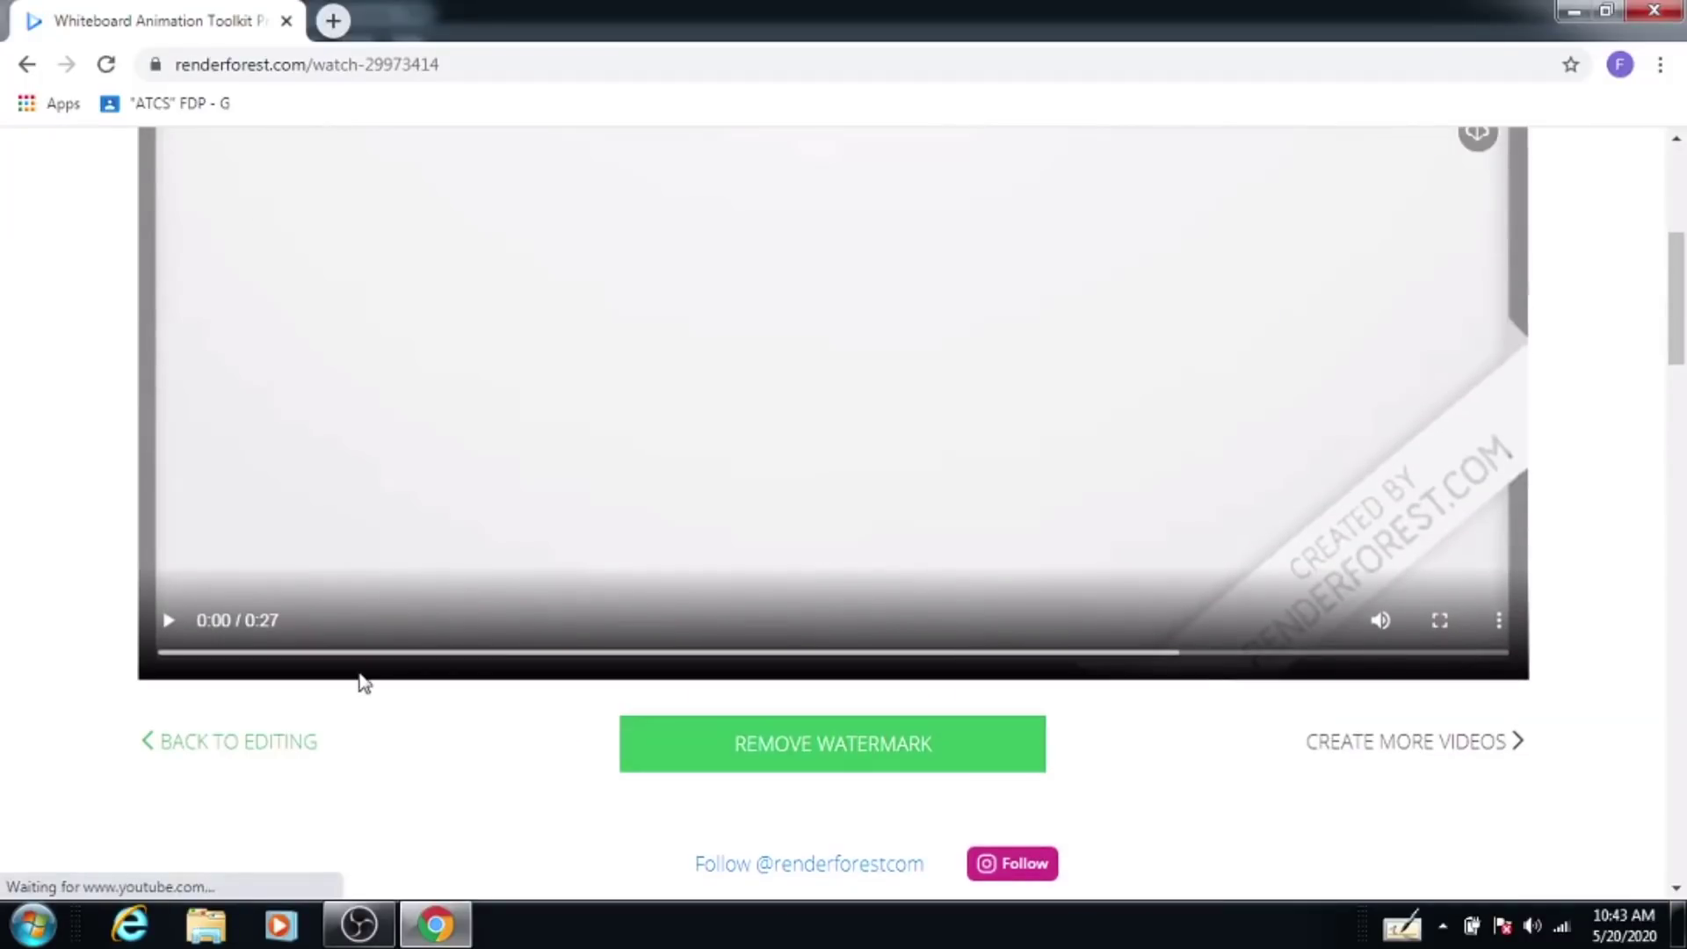
{"action": "left_click", "coordinate": [168, 620]}
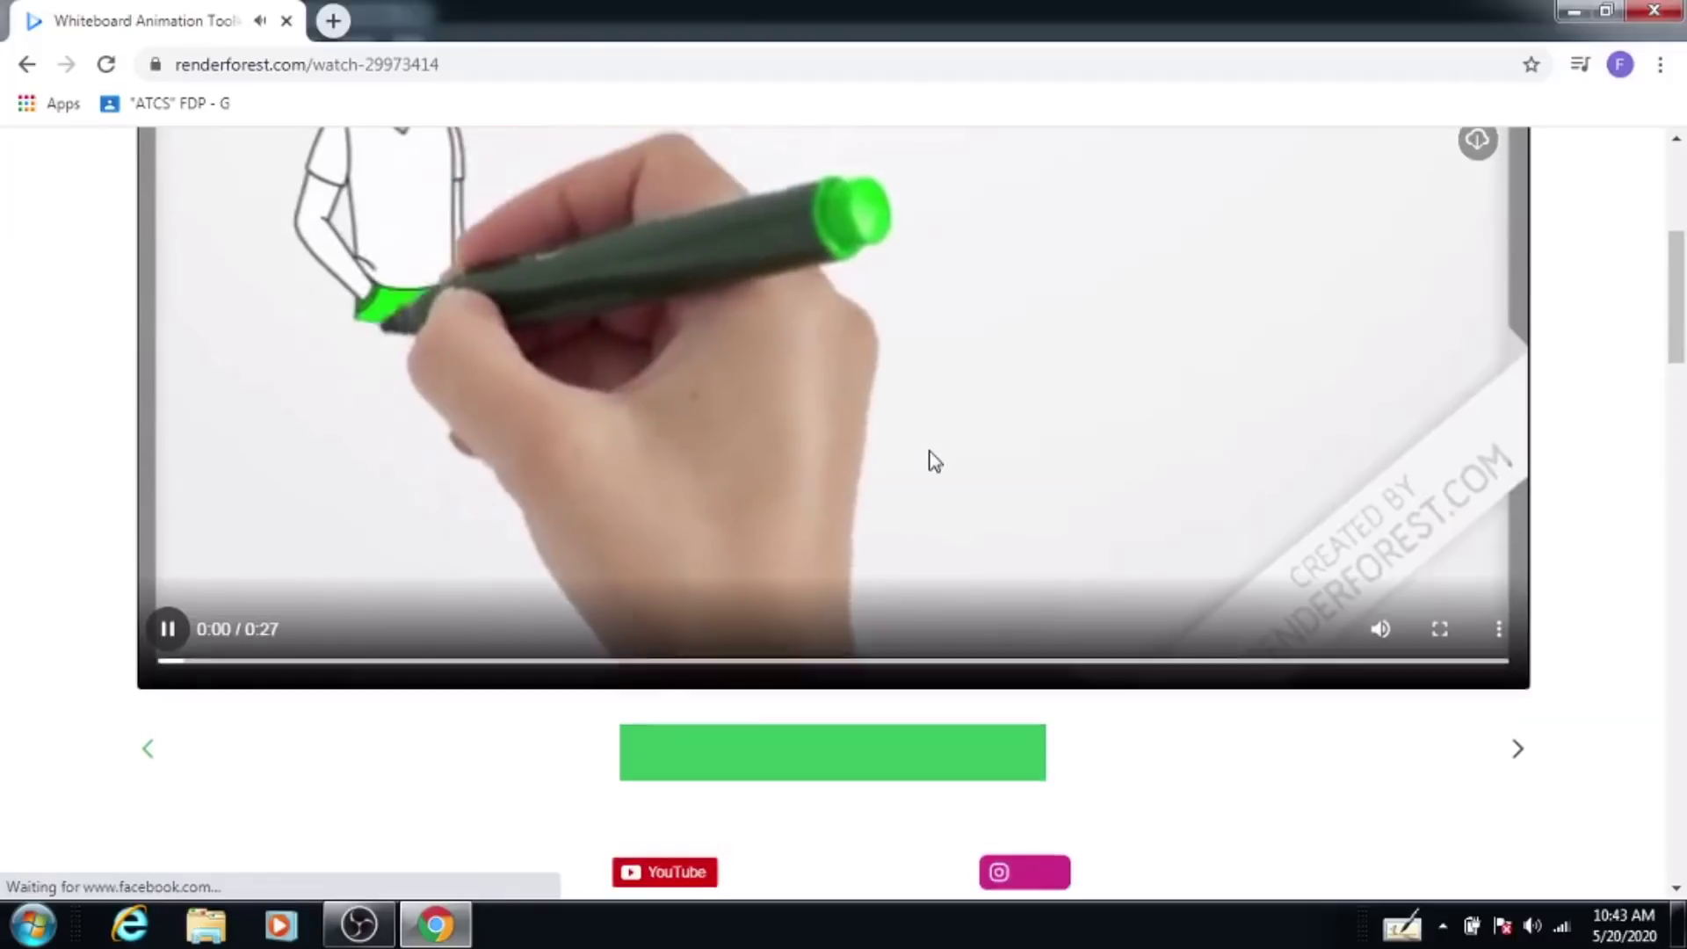
{"action": "scroll", "coordinate": [934, 461], "scroll_direction": "up", "scroll_amount": 1}
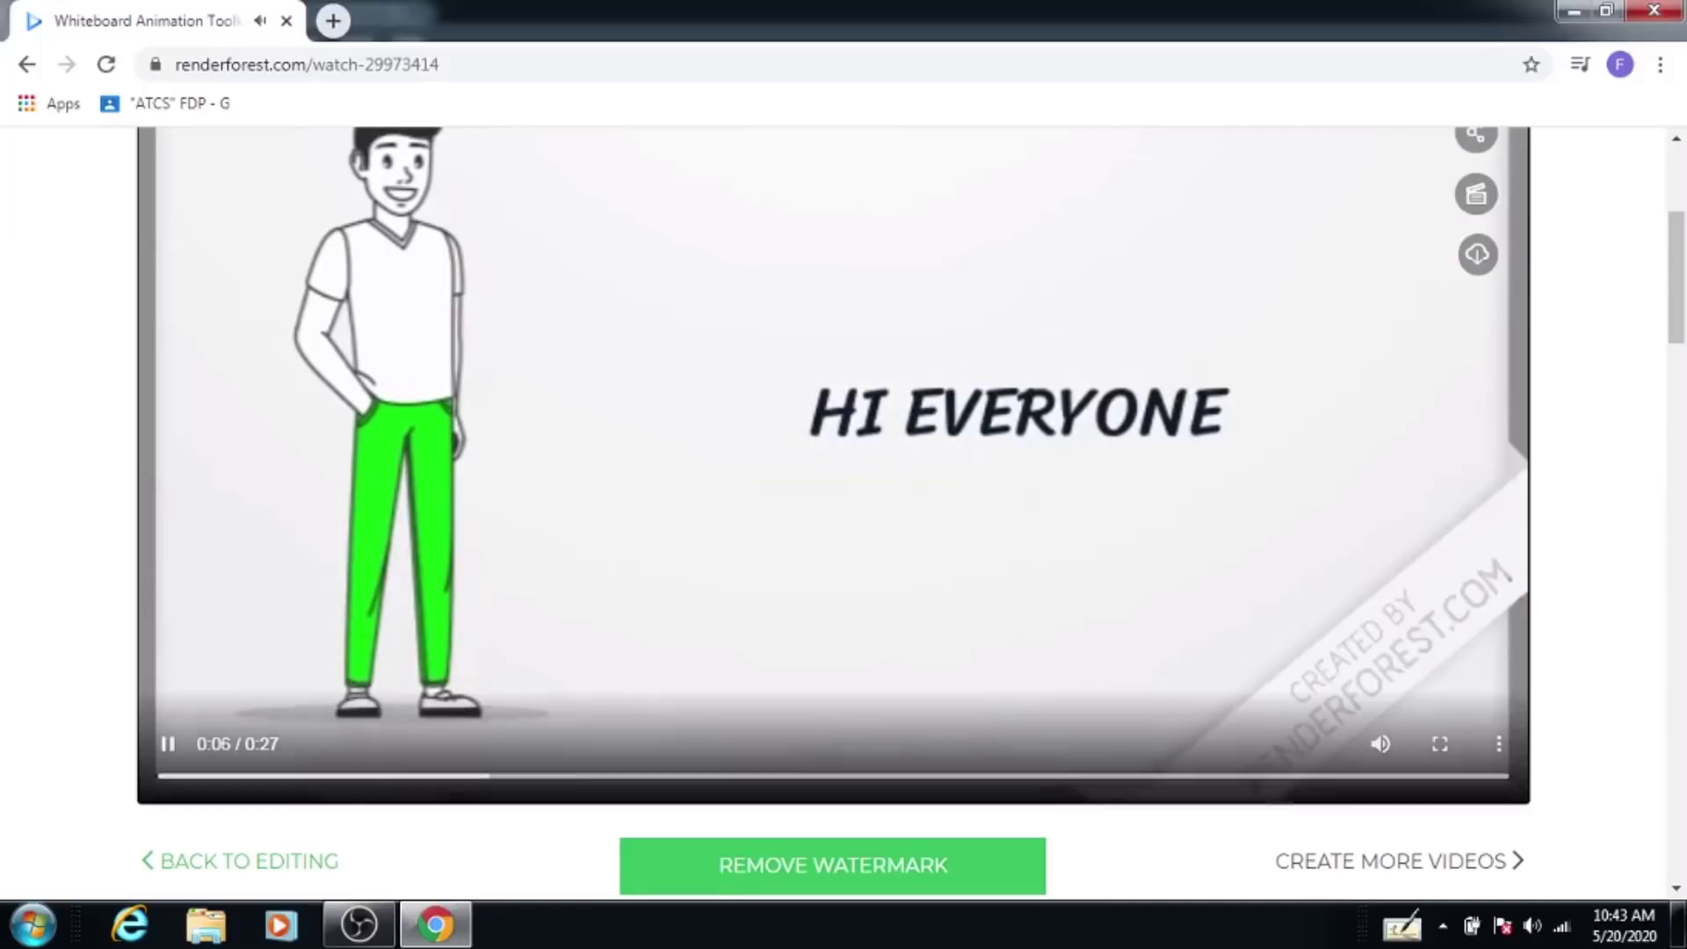
{"action": "scroll", "coordinate": [833, 518], "scroll_direction": "up", "scroll_amount": 1}
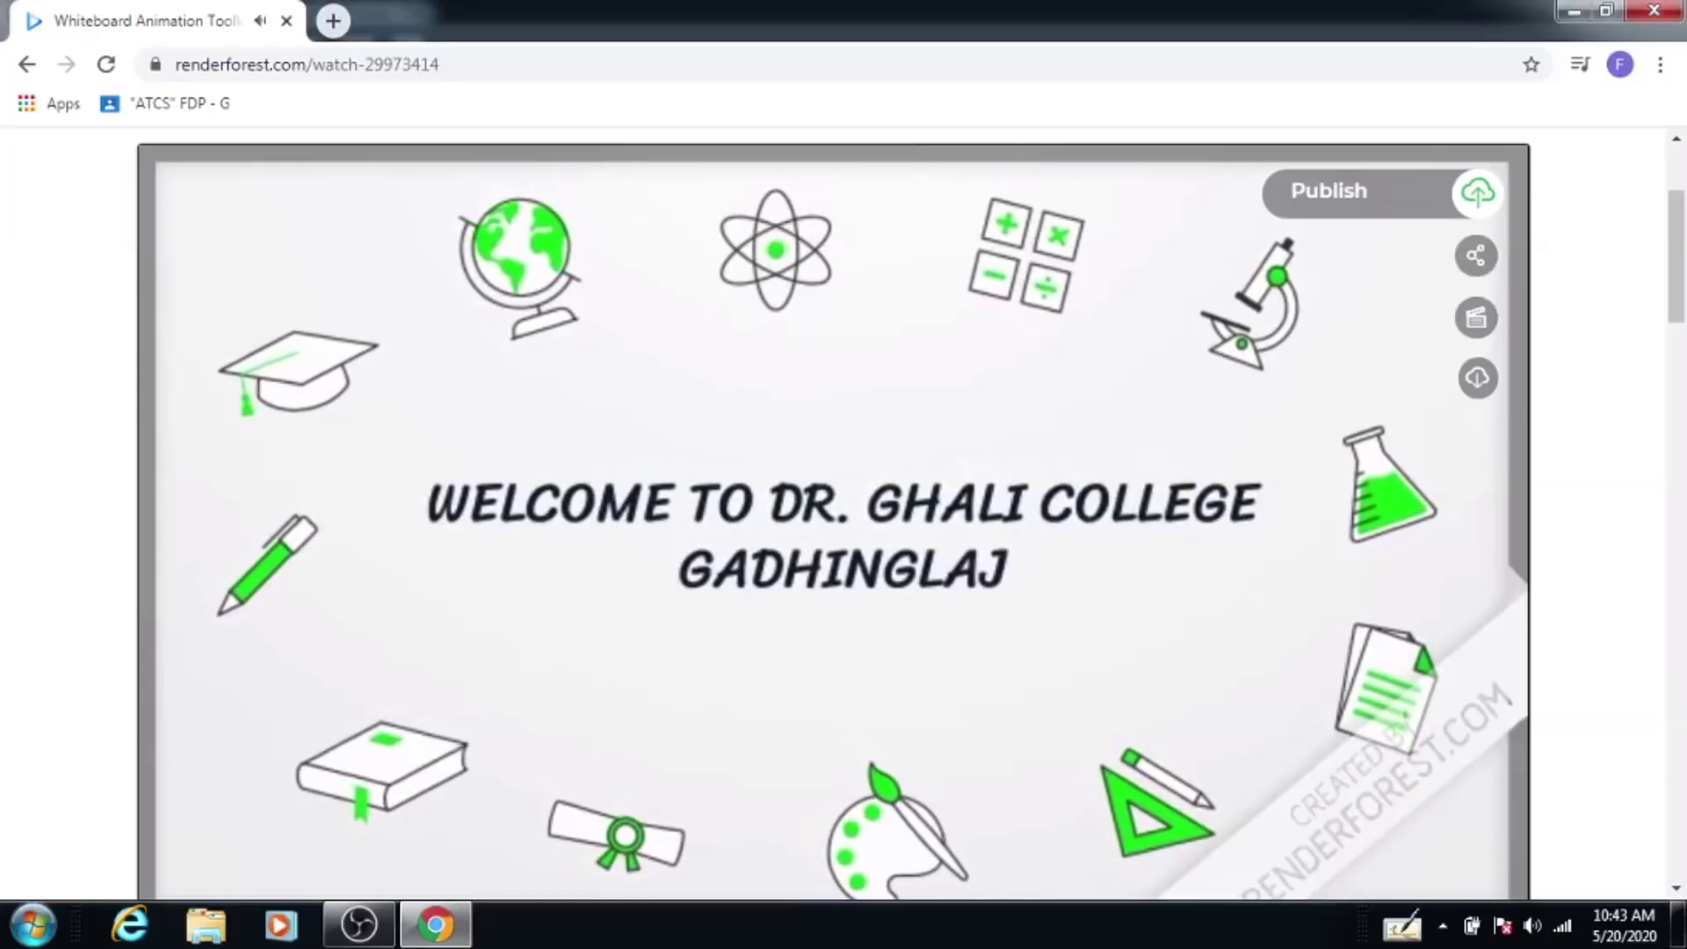
{"action": "mouse_move", "coordinate": [793, 520]}
{"action": "scroll", "coordinate": [791, 516], "scroll_direction": "down", "scroll_amount": 2}
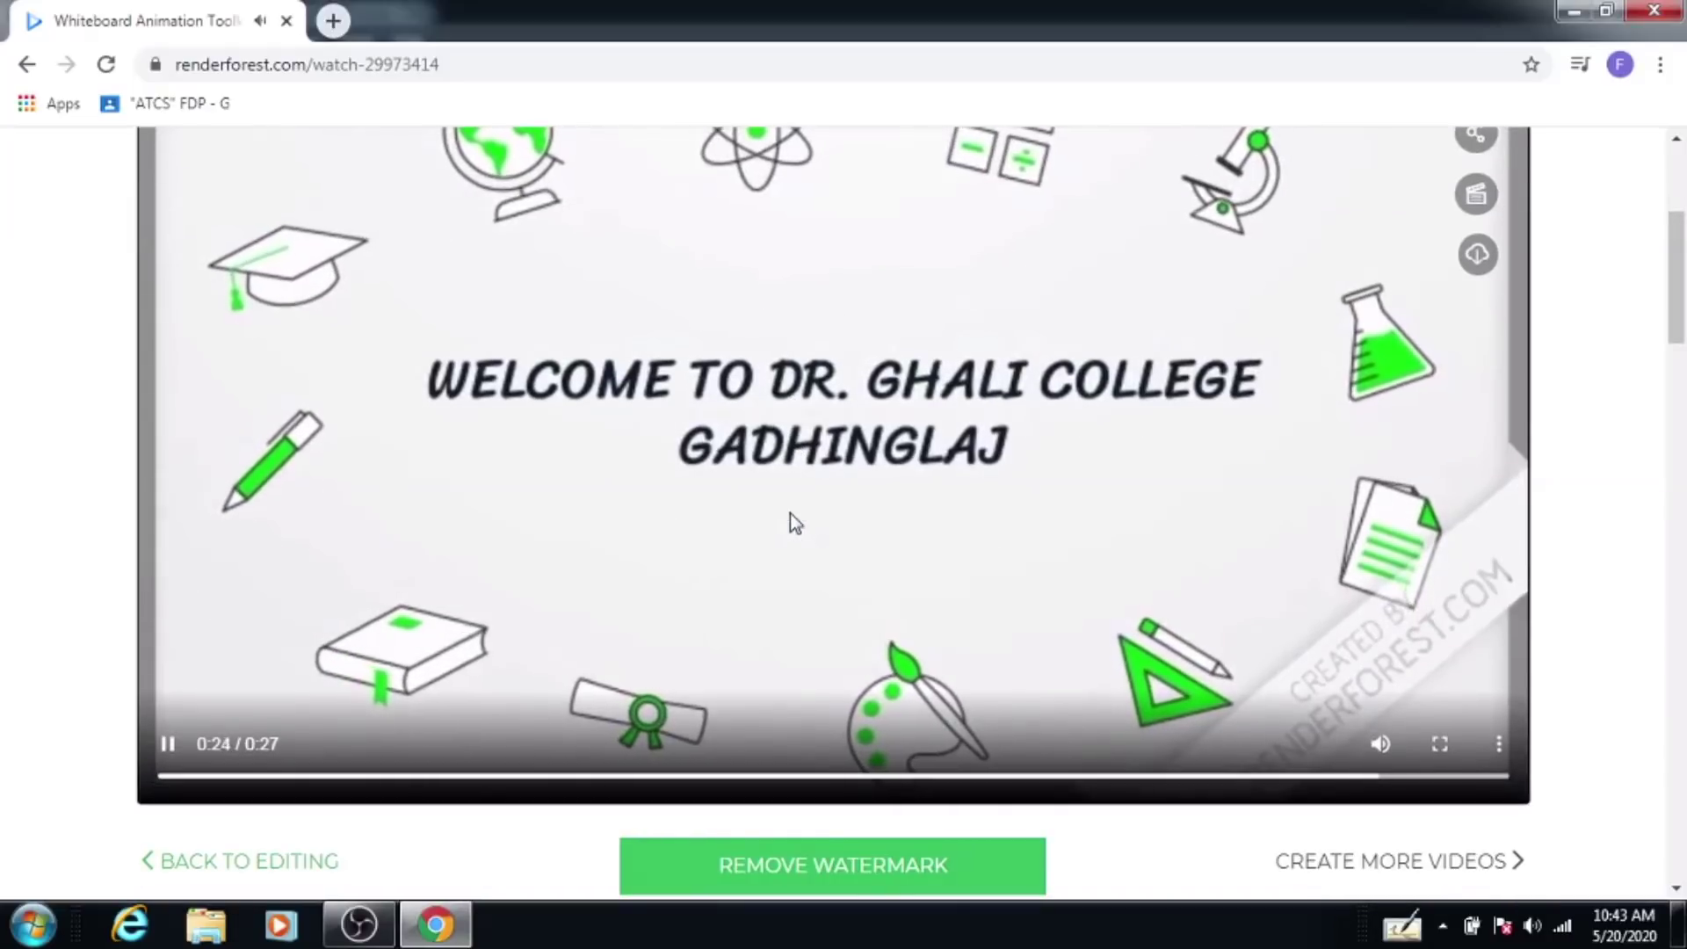
{"action": "scroll", "coordinate": [912, 598], "scroll_direction": "up", "scroll_amount": 2}
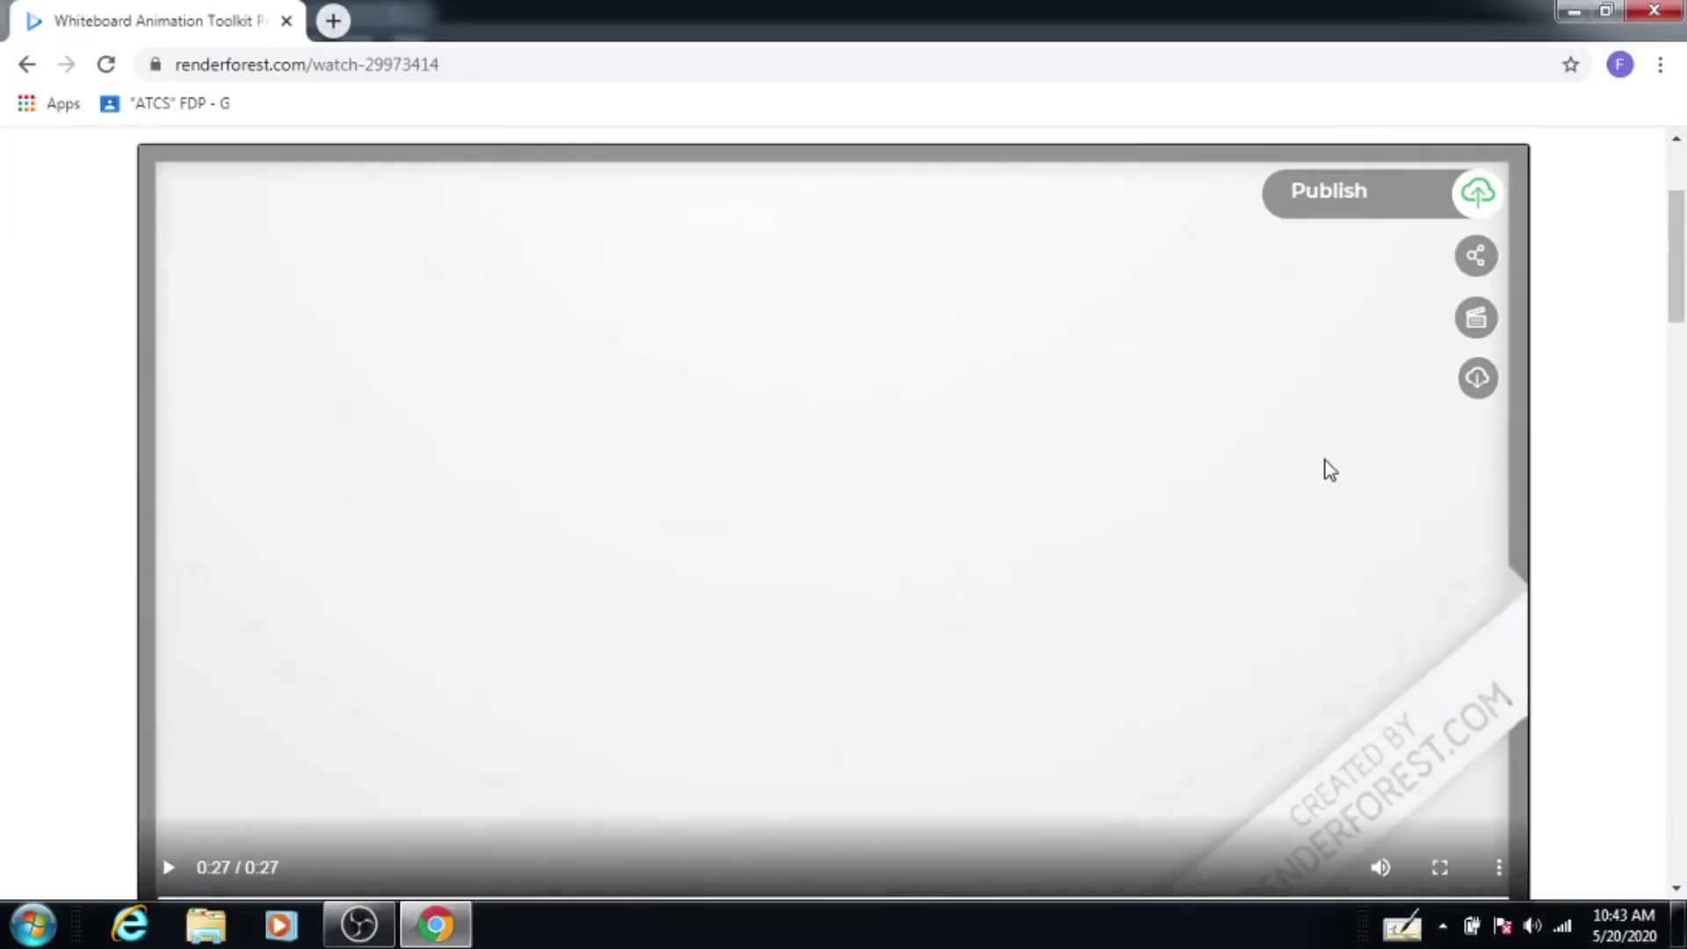
{"action": "mouse_move", "coordinate": [1474, 266]}
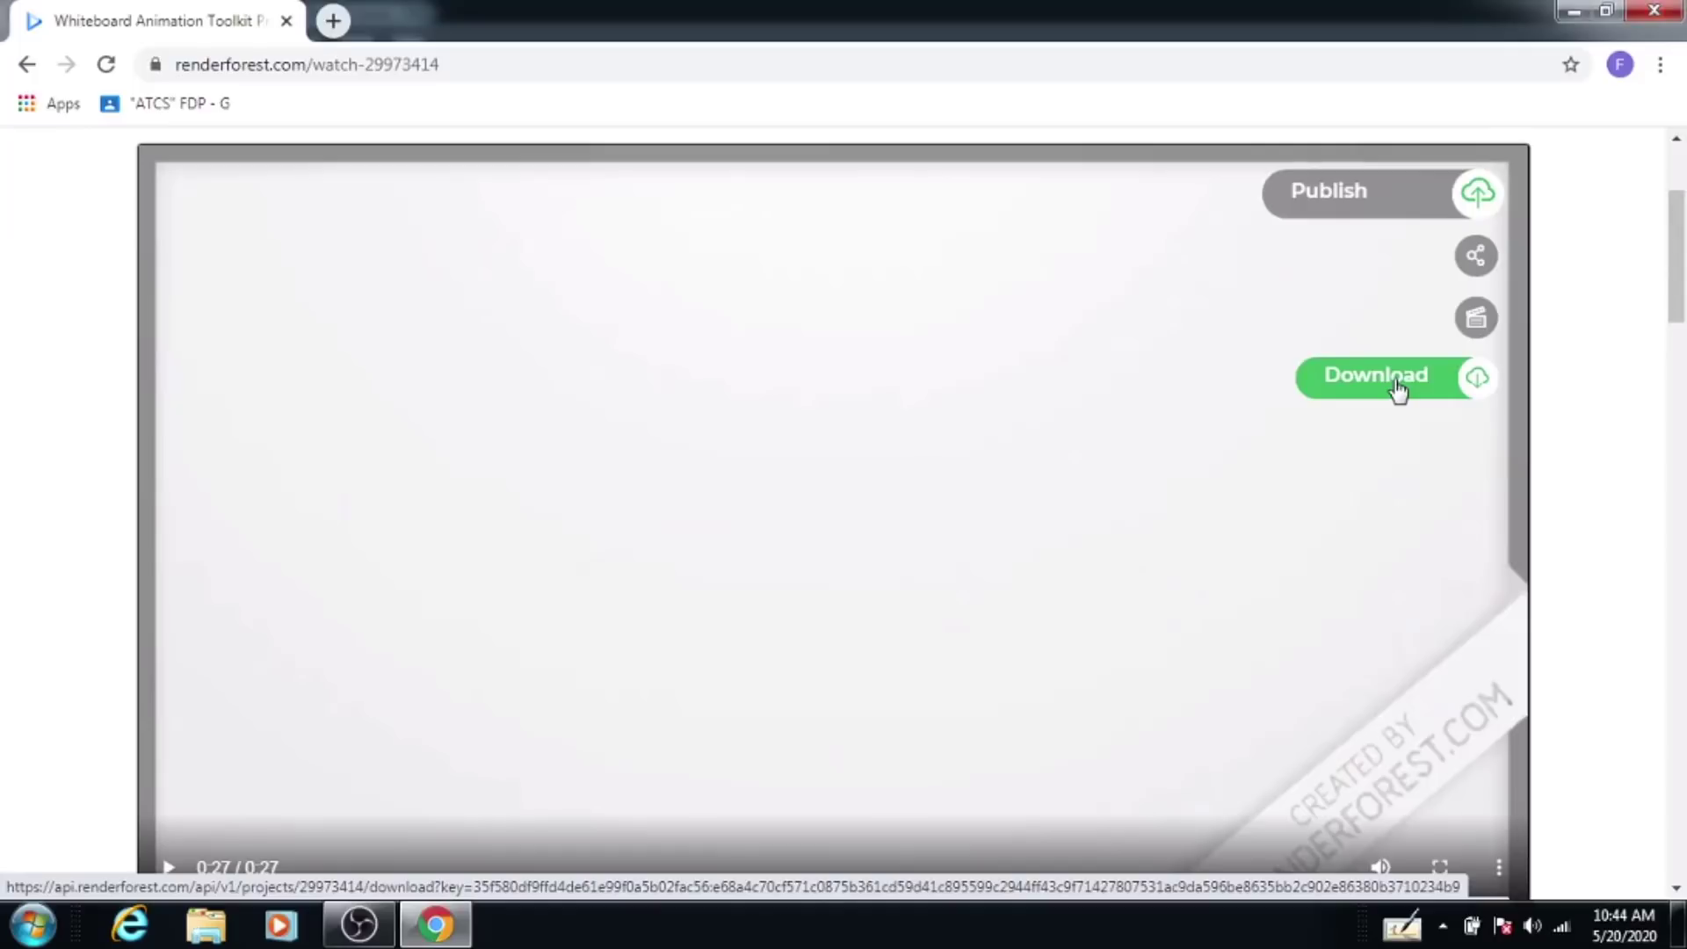
Step: Dismiss the publishing dialog and download the free preview as output_free.mp4
{"action": "left_click", "coordinate": [1361, 204]}
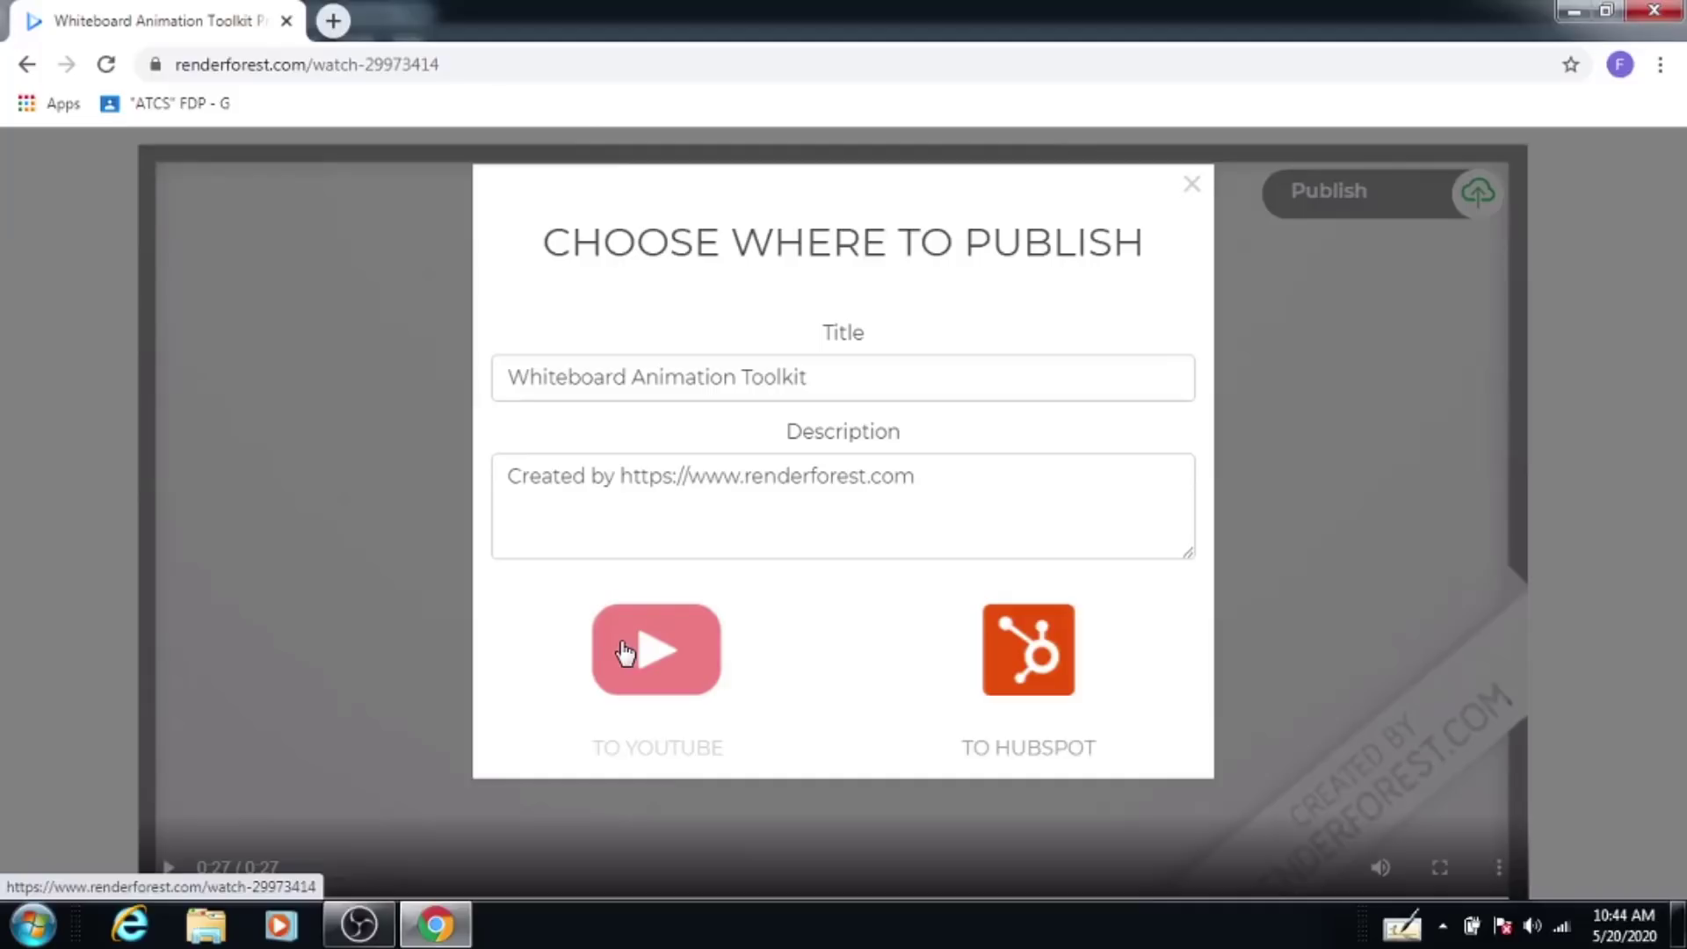
{"action": "left_click", "coordinate": [1192, 184]}
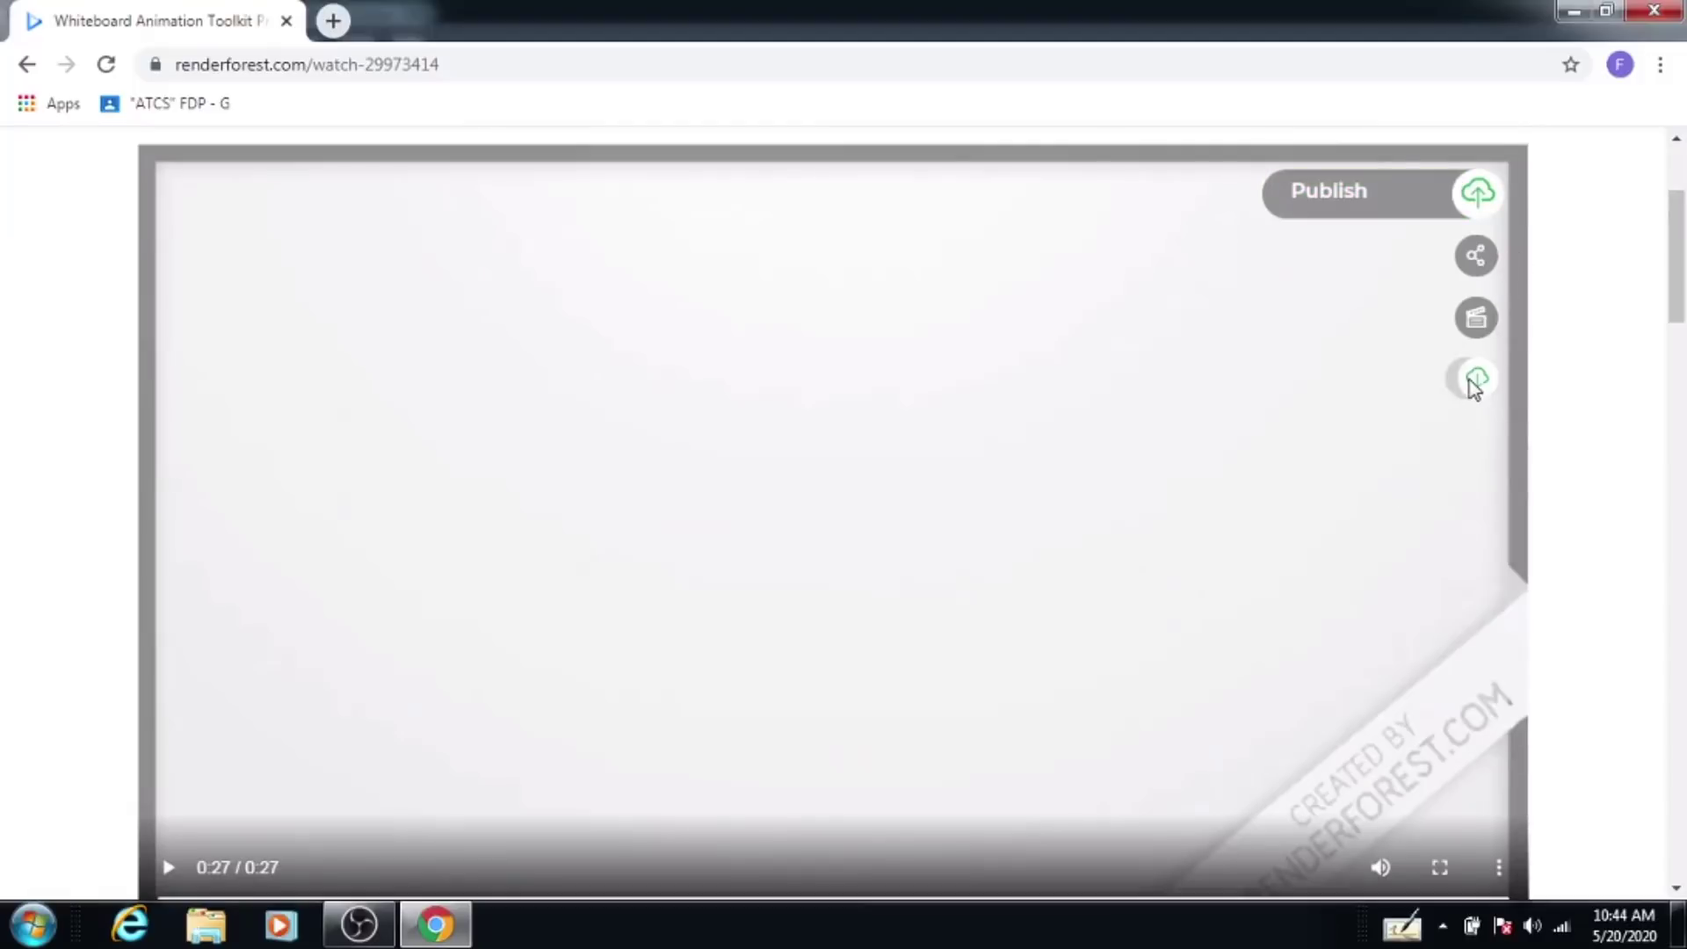
{"action": "left_click", "coordinate": [1414, 377]}
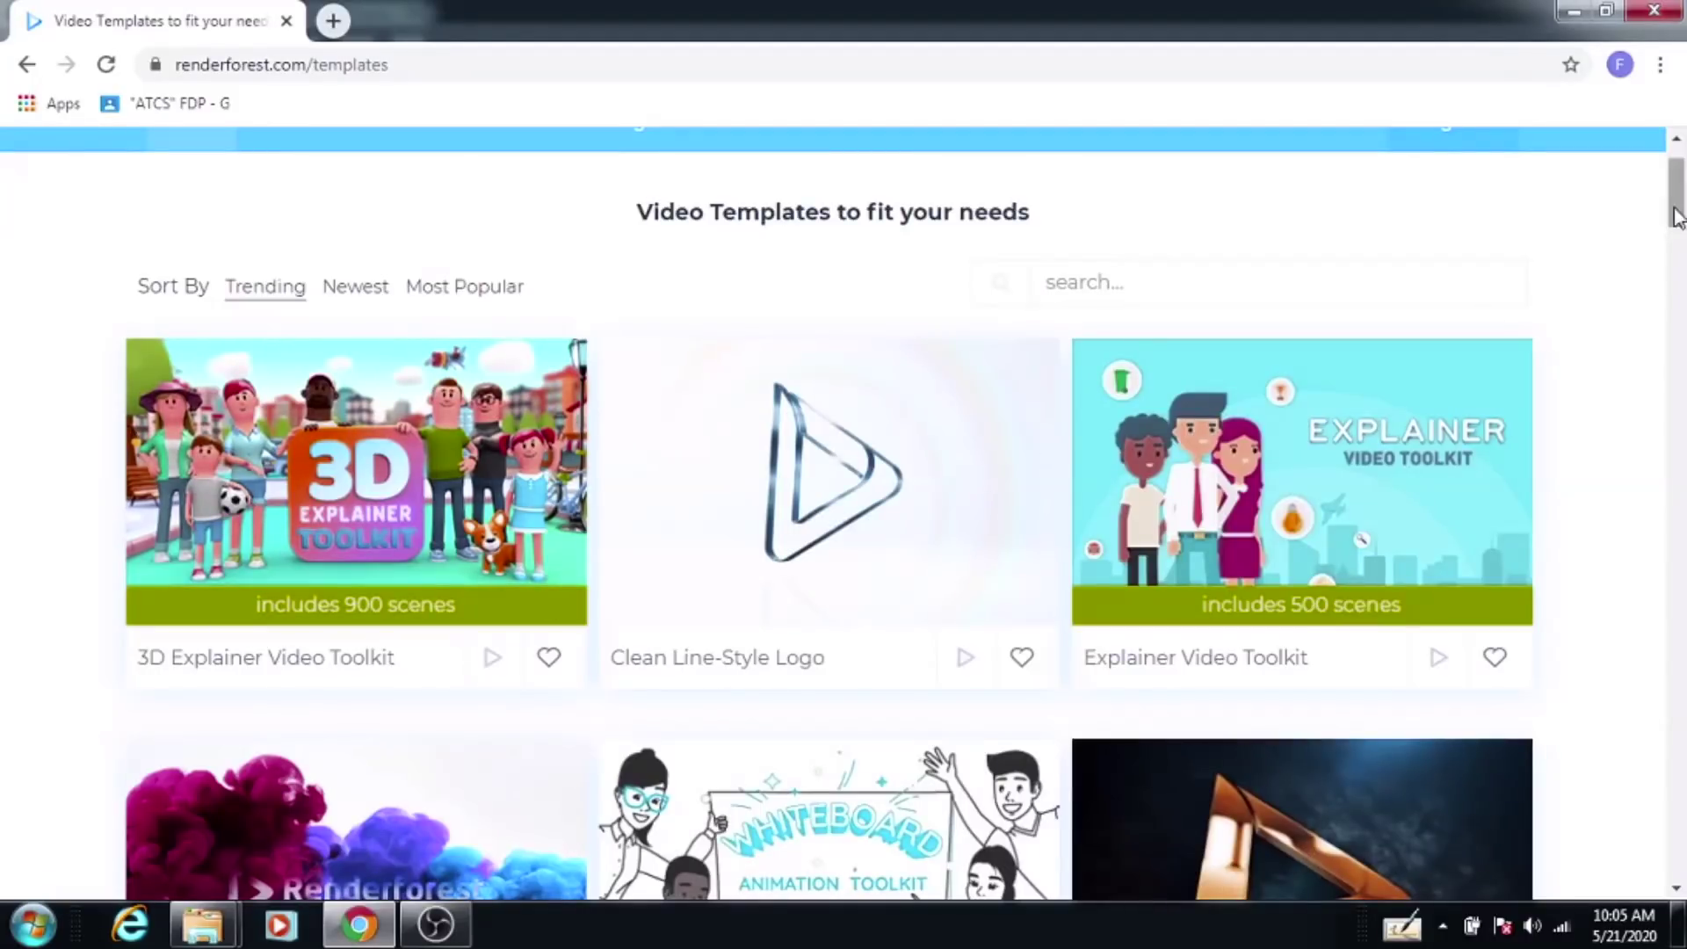
Step: Create a new project from the 3D Explainer Video Toolkit template
{"action": "mouse_move", "coordinate": [1674, 211]}
{"action": "left_mouse_down"}
{"action": "mouse_move", "coordinate": [1666, 356]}
{"action": "mouse_move", "coordinate": [1670, 200]}
{"action": "left_mouse_up"}
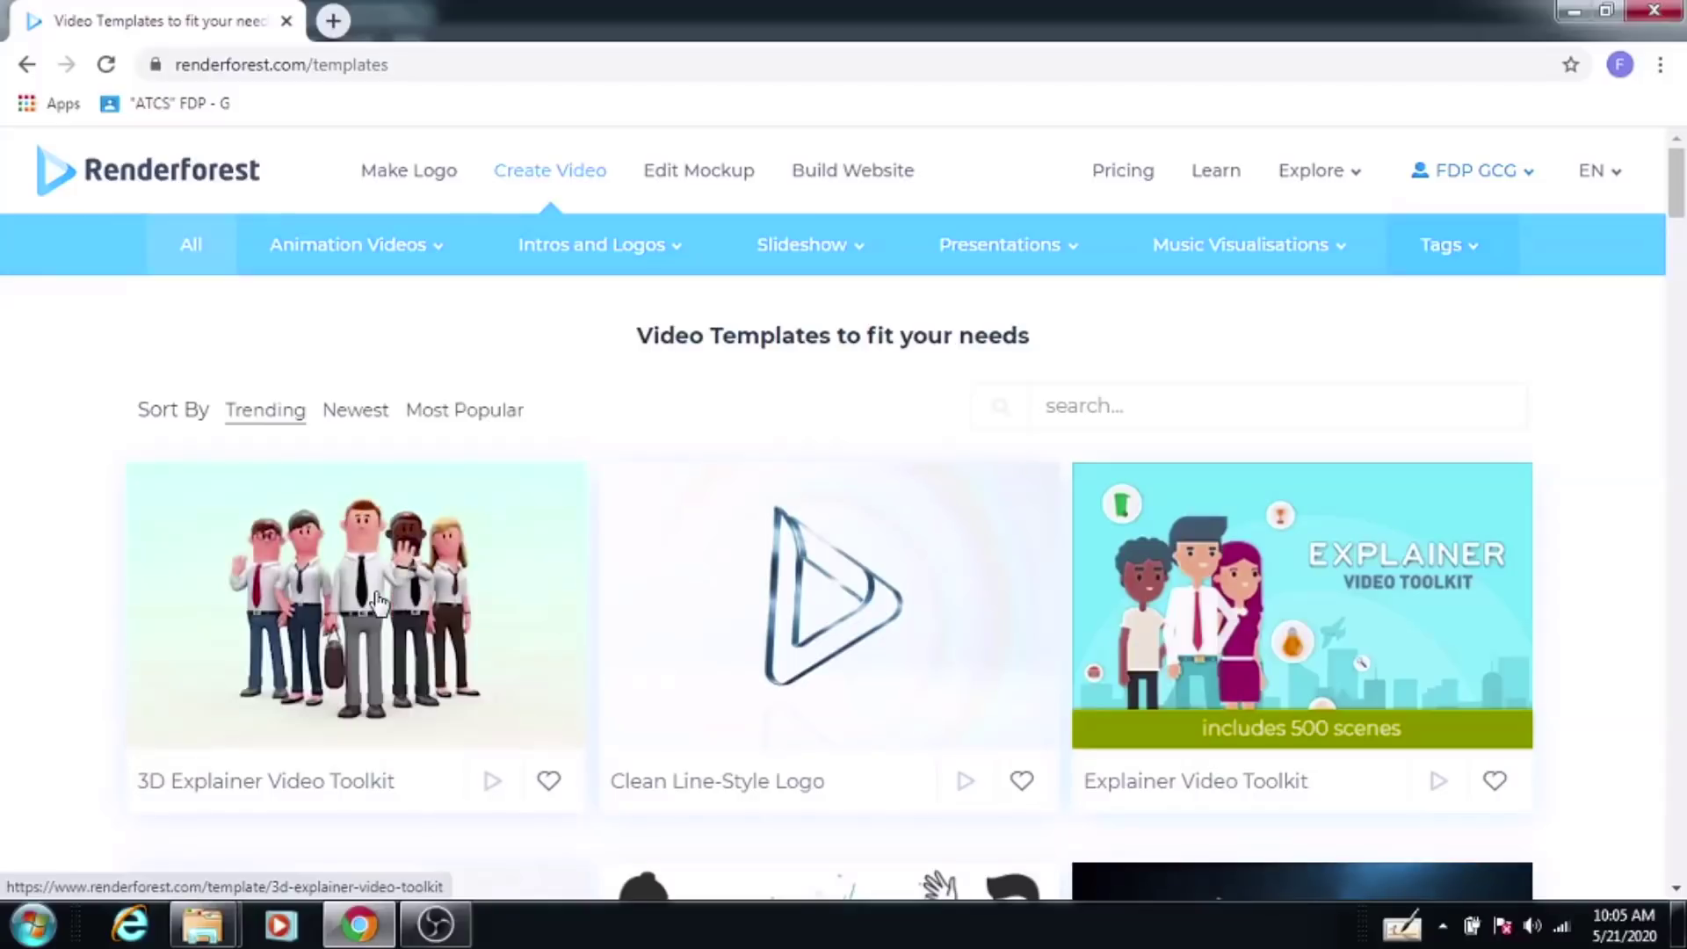
{"action": "left_click", "coordinate": [380, 603]}
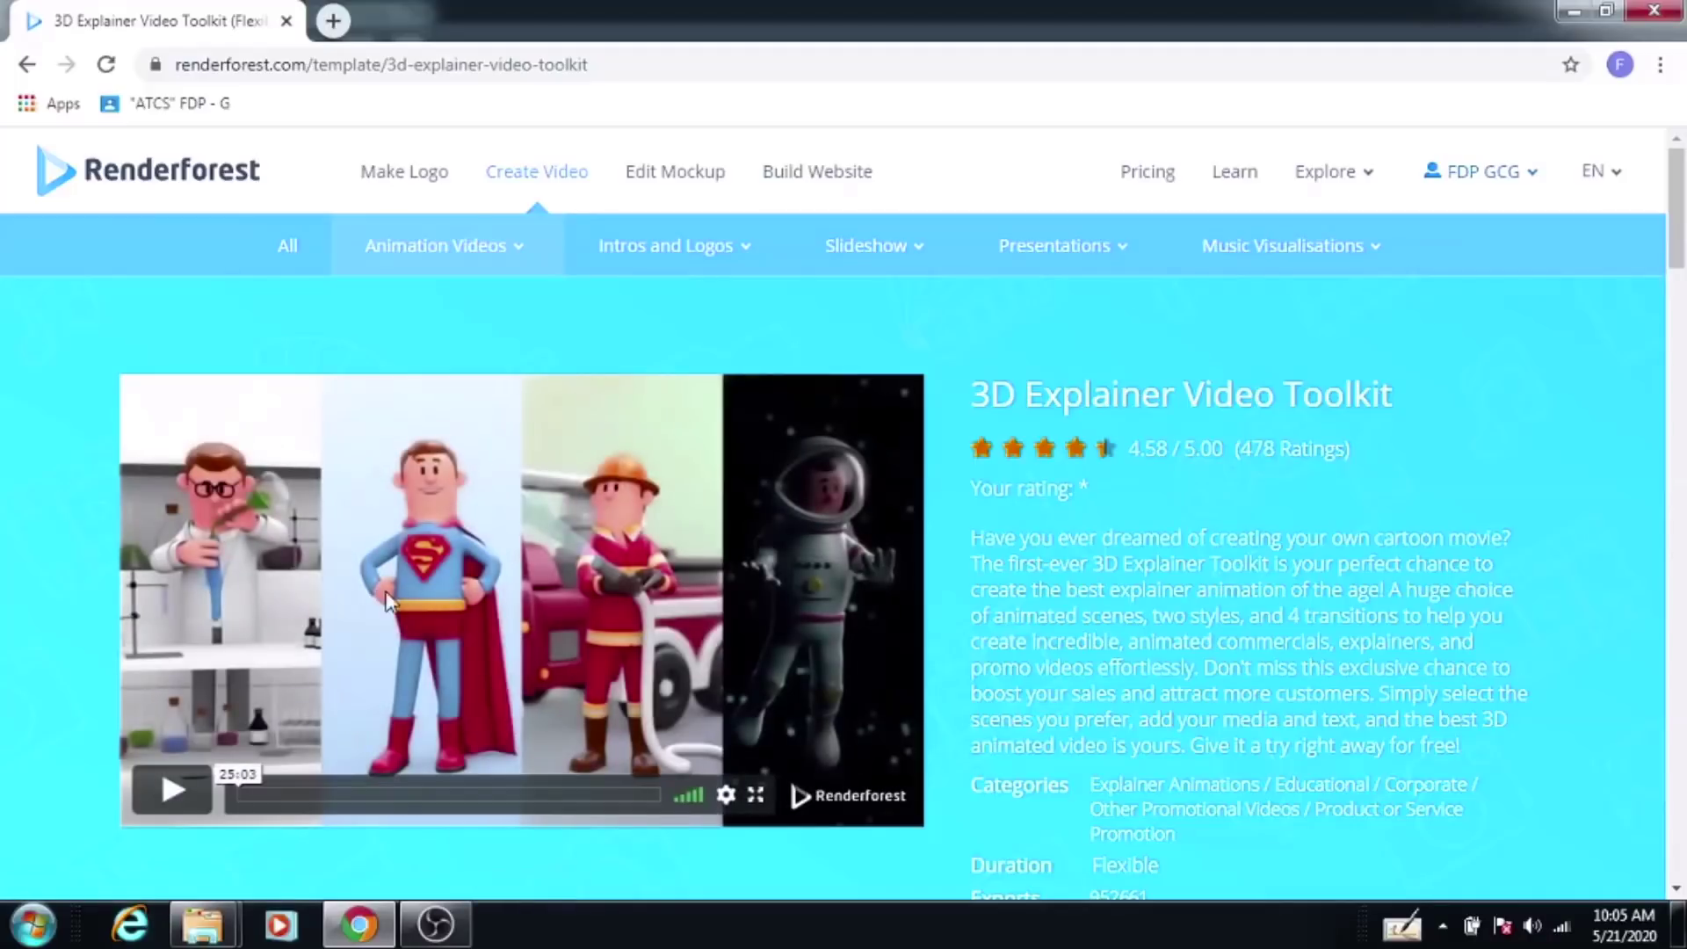
{"action": "scroll", "coordinate": [370, 598], "scroll_direction": "down", "scroll_amount": 3}
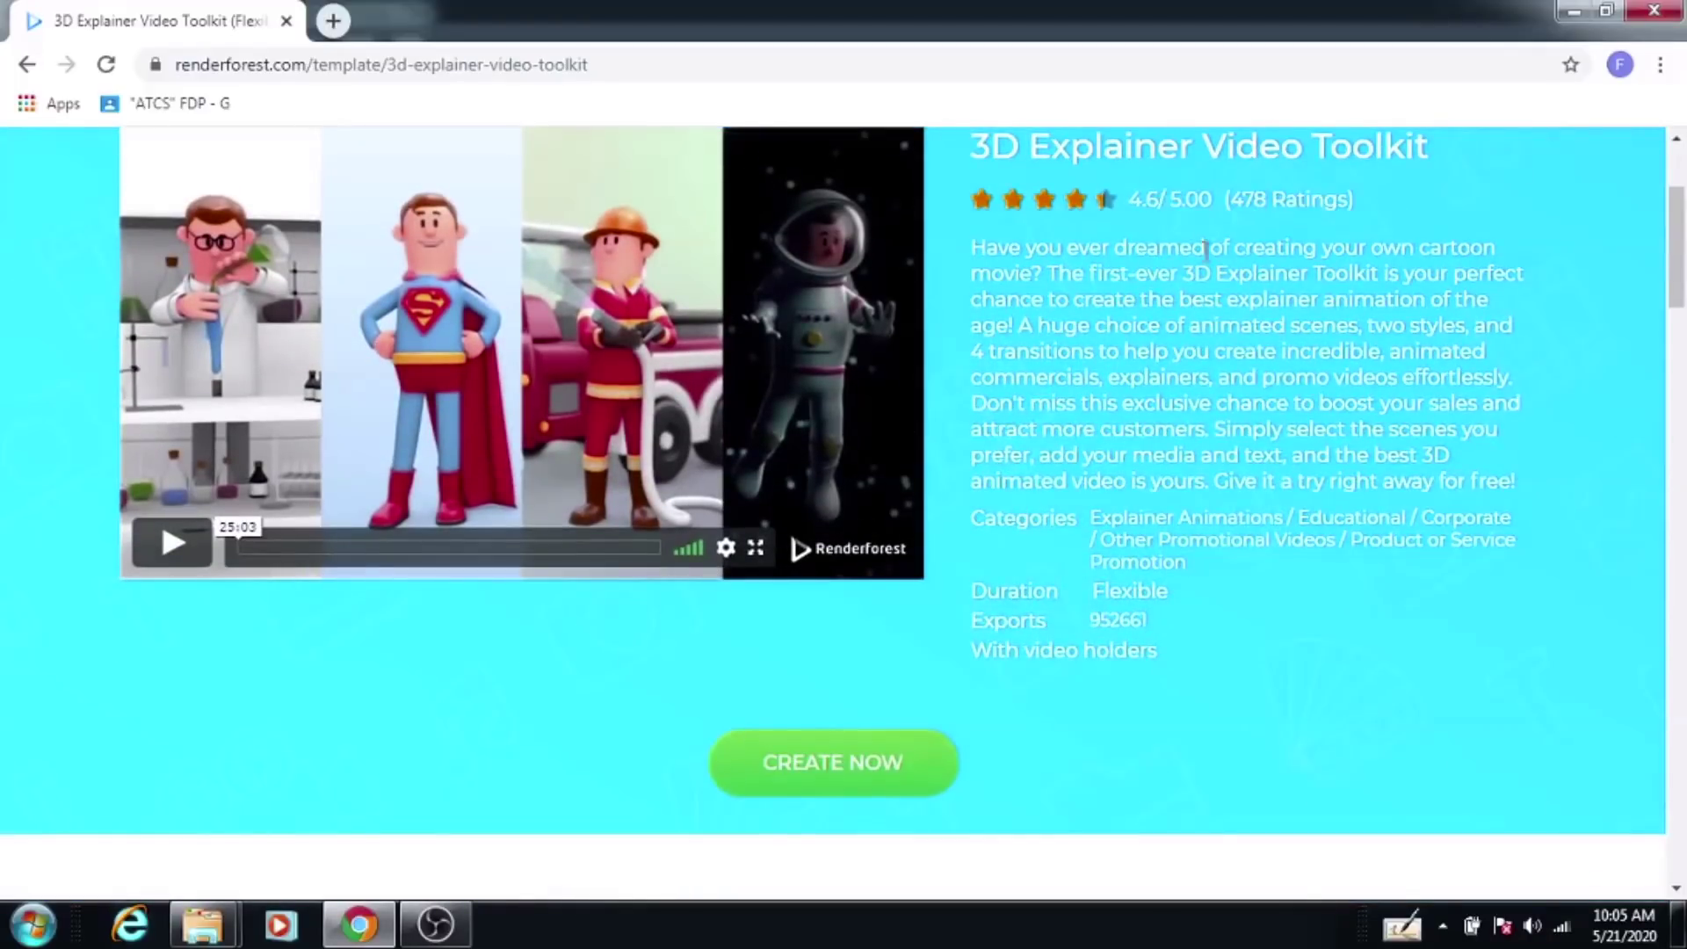
{"action": "scroll", "coordinate": [1155, 396], "scroll_direction": "up", "scroll_amount": 1}
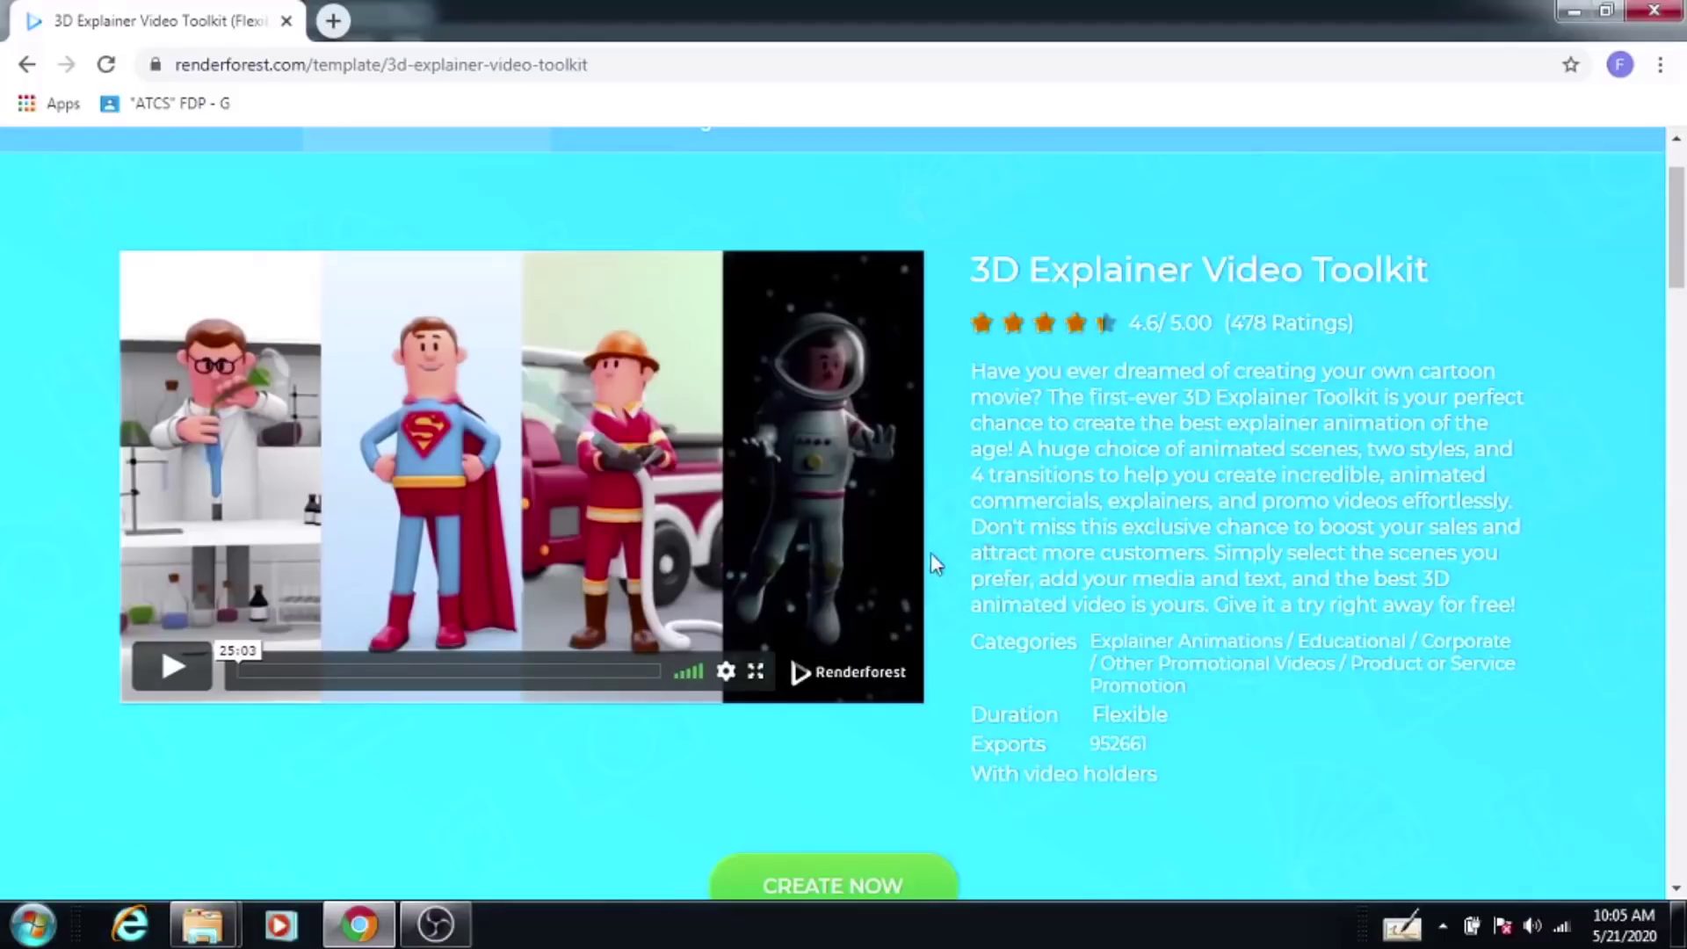
{"action": "scroll", "coordinate": [932, 559], "scroll_direction": "down", "scroll_amount": 4}
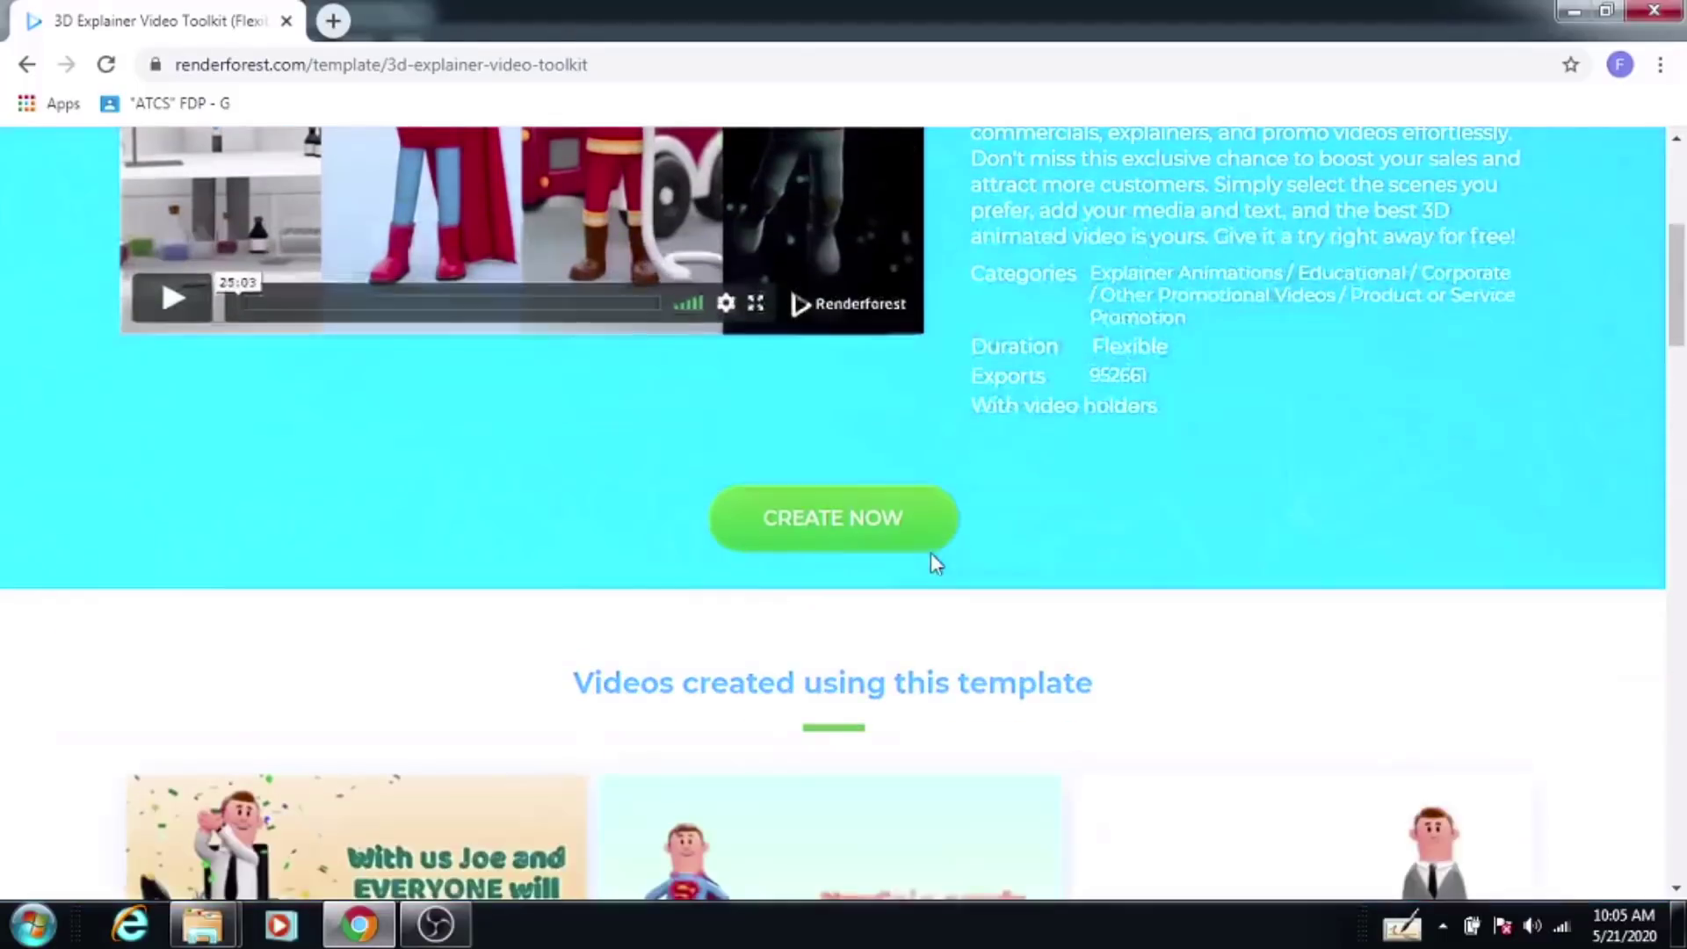
{"action": "left_click", "coordinate": [863, 533]}
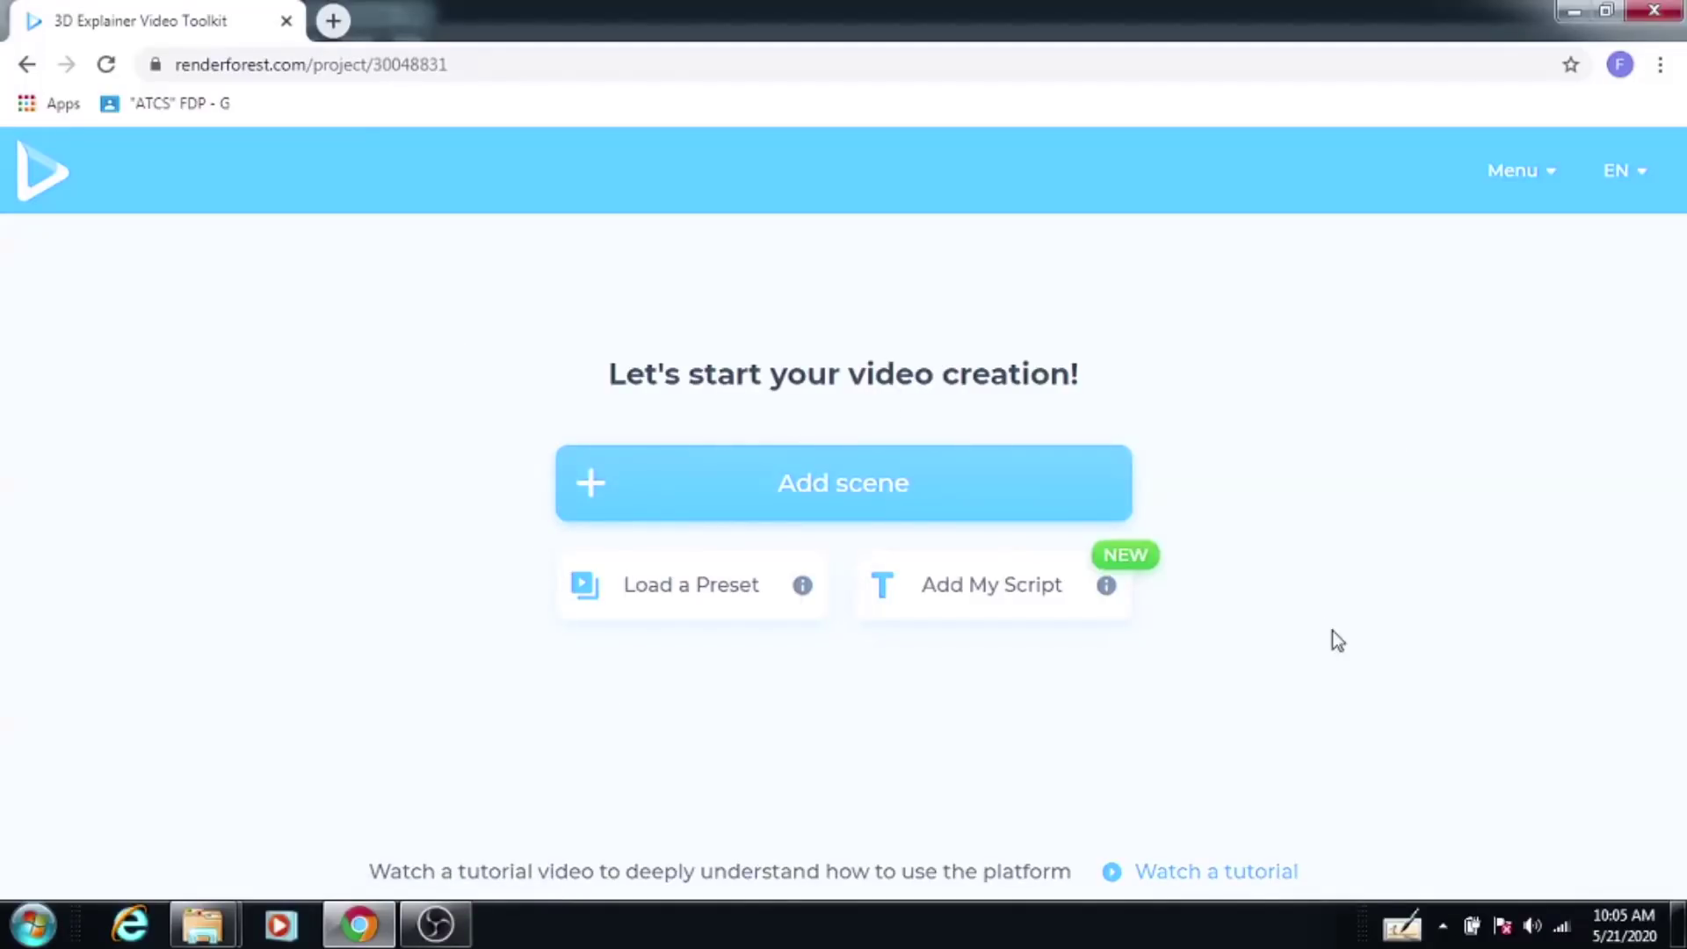
Step: Insert the White House scene from Geographical Places as scene 1
{"action": "left_click", "coordinate": [860, 497]}
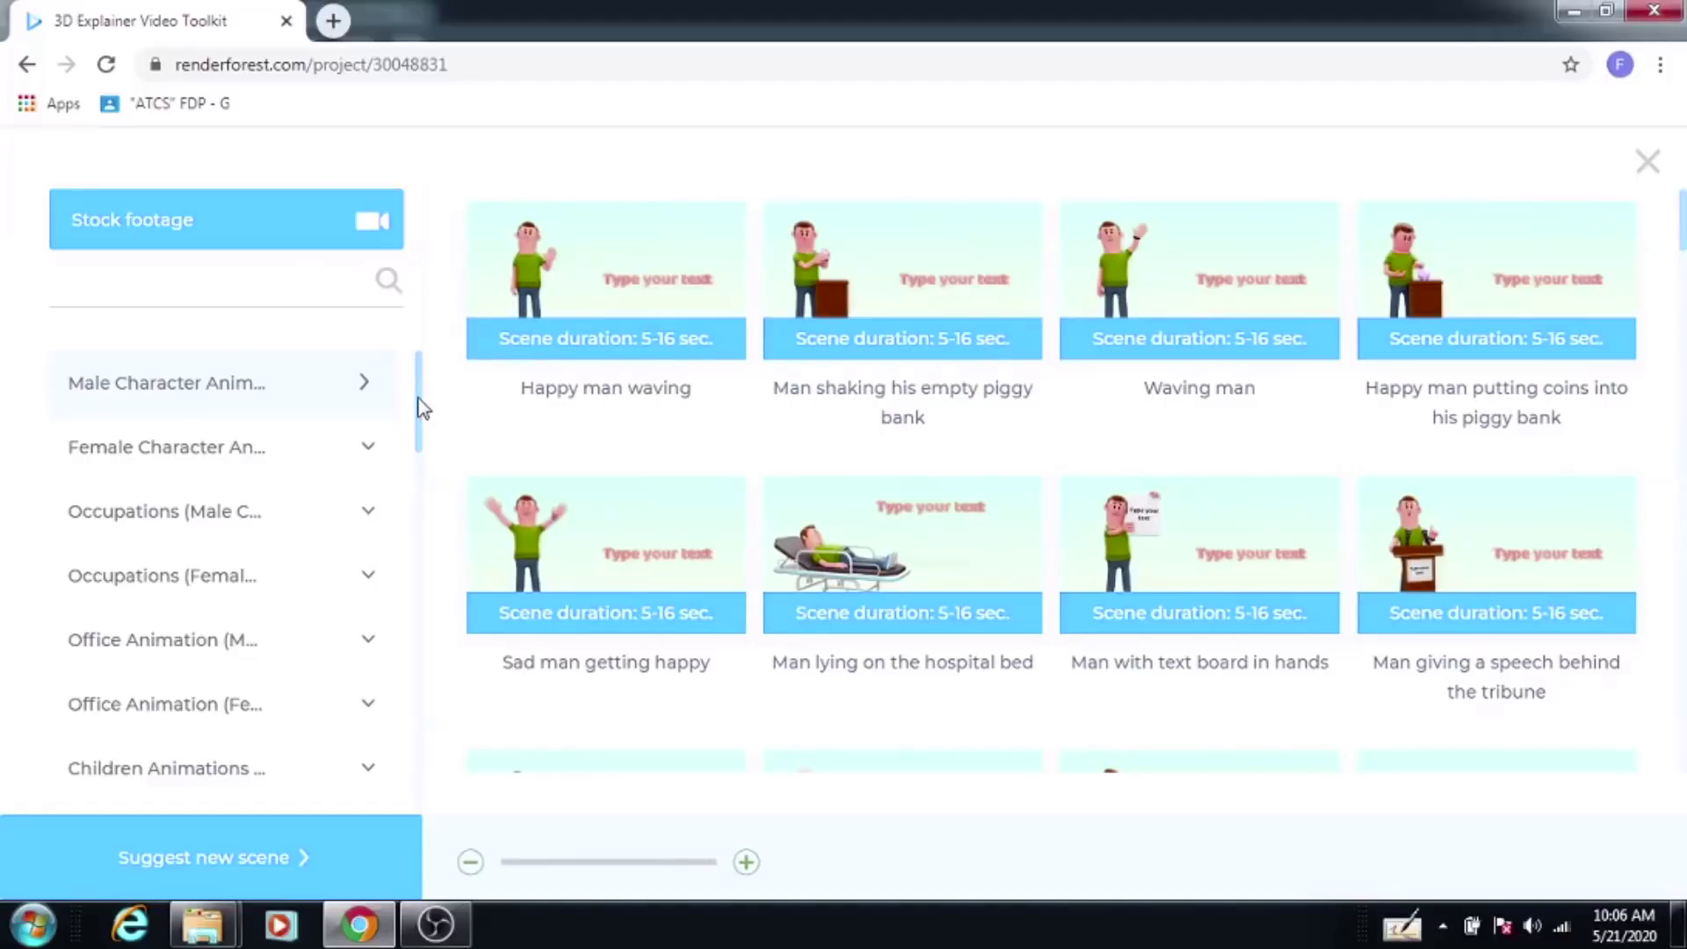
{"action": "left_click_drag", "start_coordinate": [420, 409], "coordinate": [409, 841]}
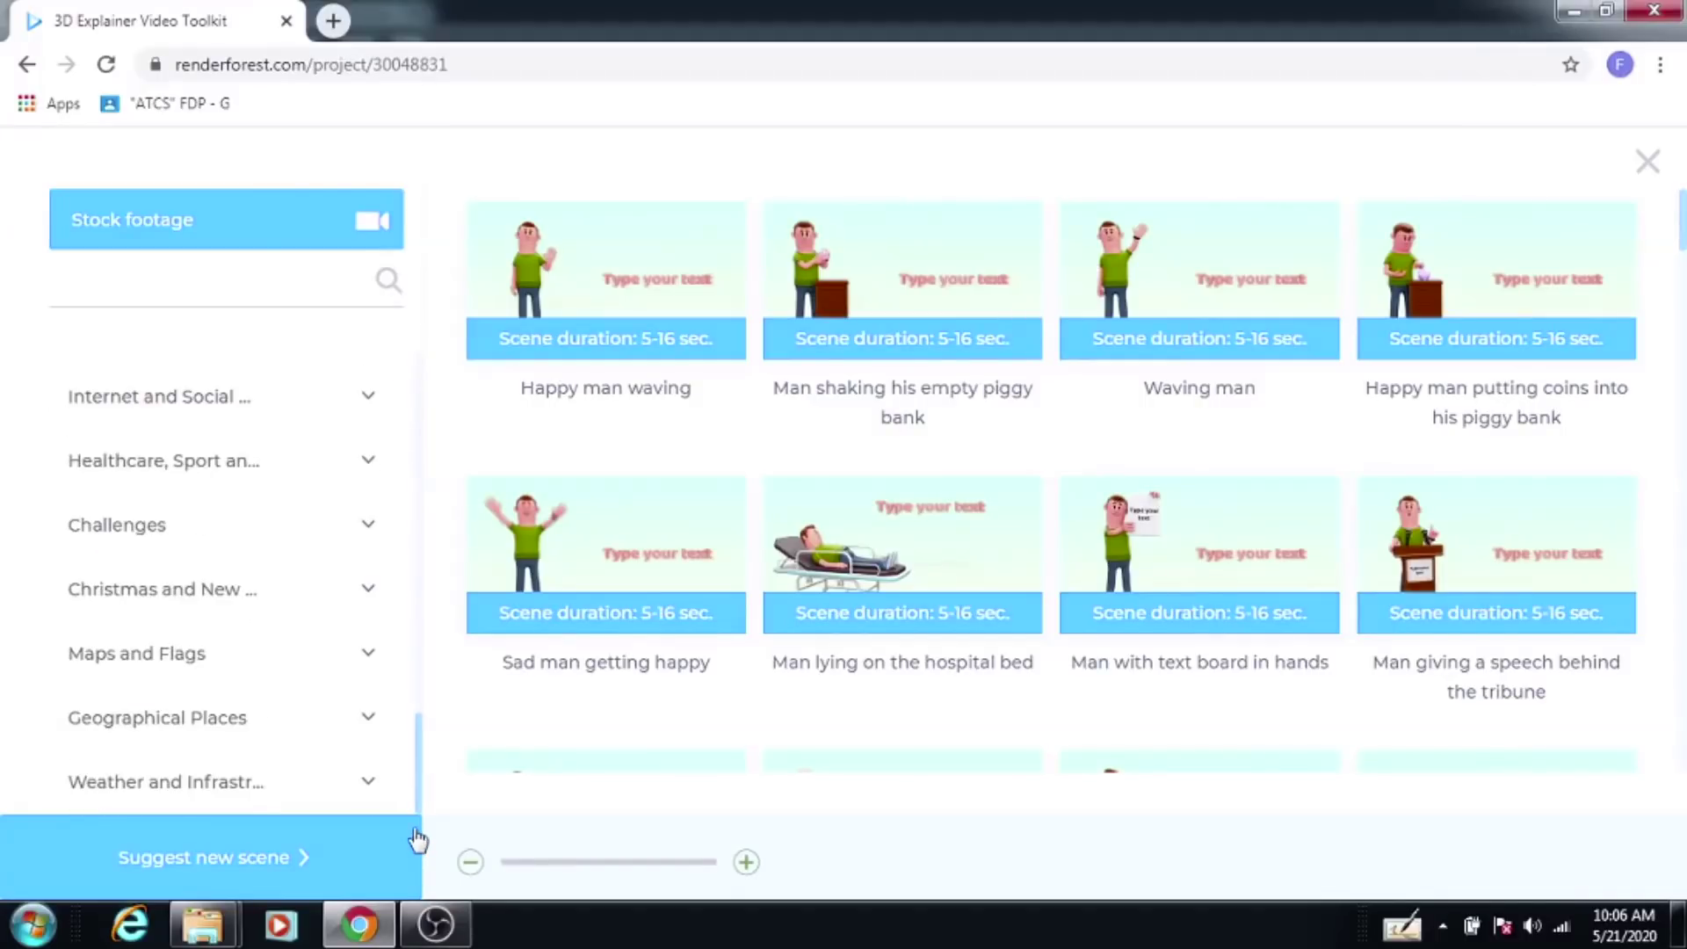
{"action": "left_click", "coordinate": [94, 729]}
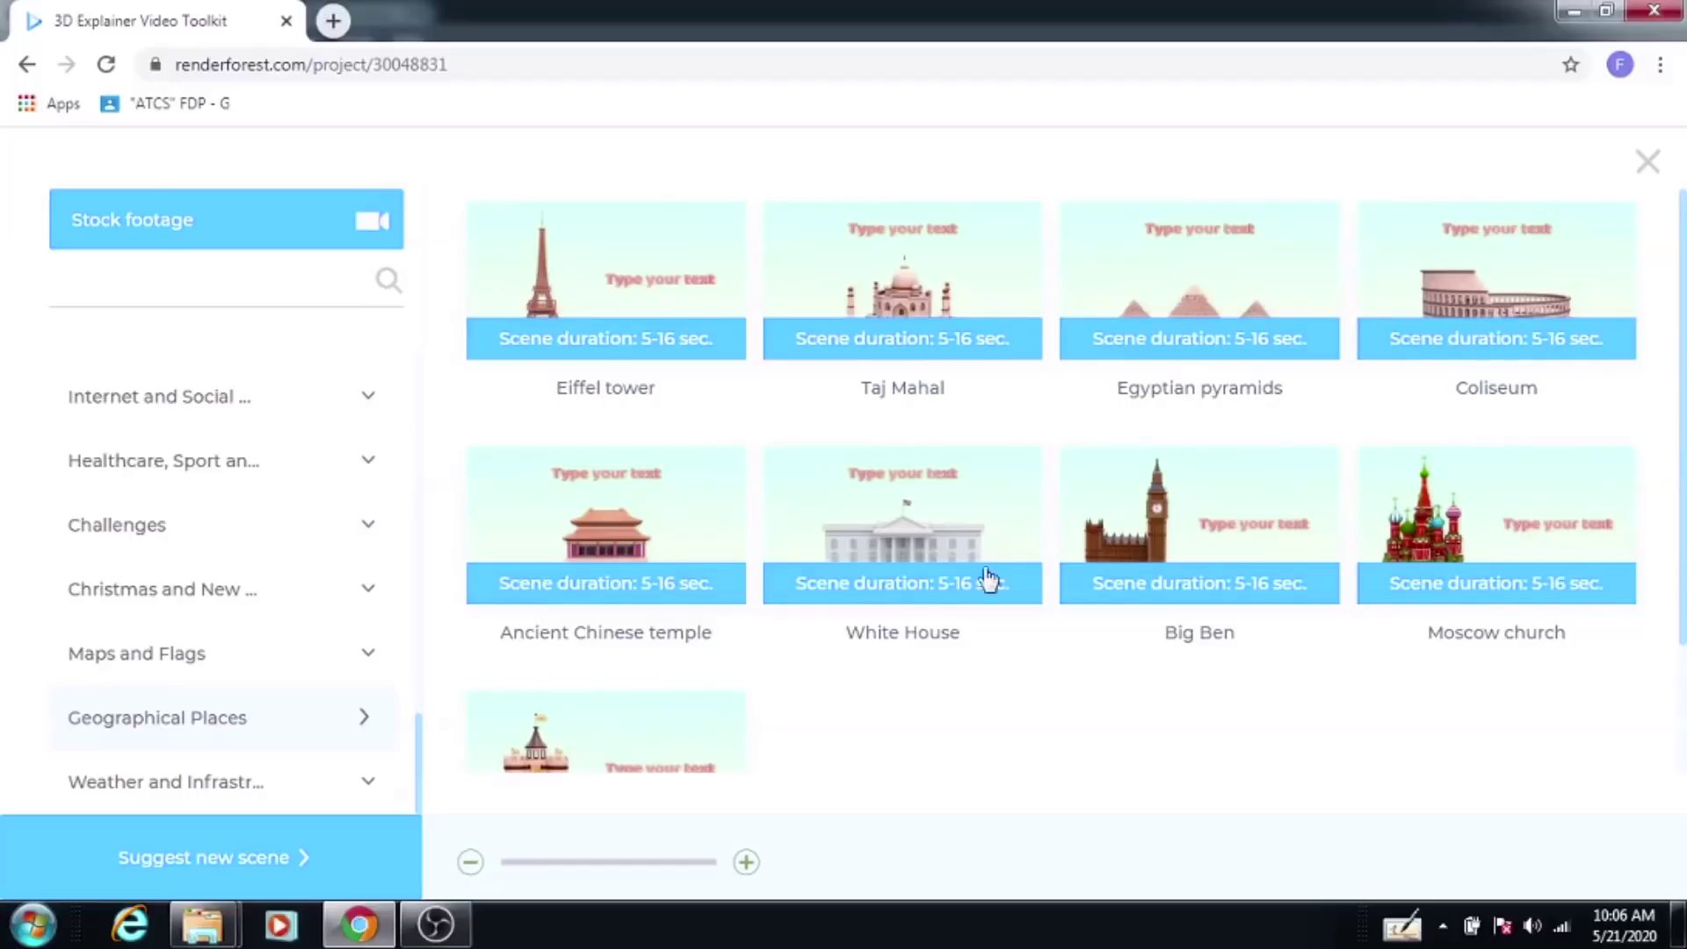
{"action": "left_click", "coordinate": [921, 528]}
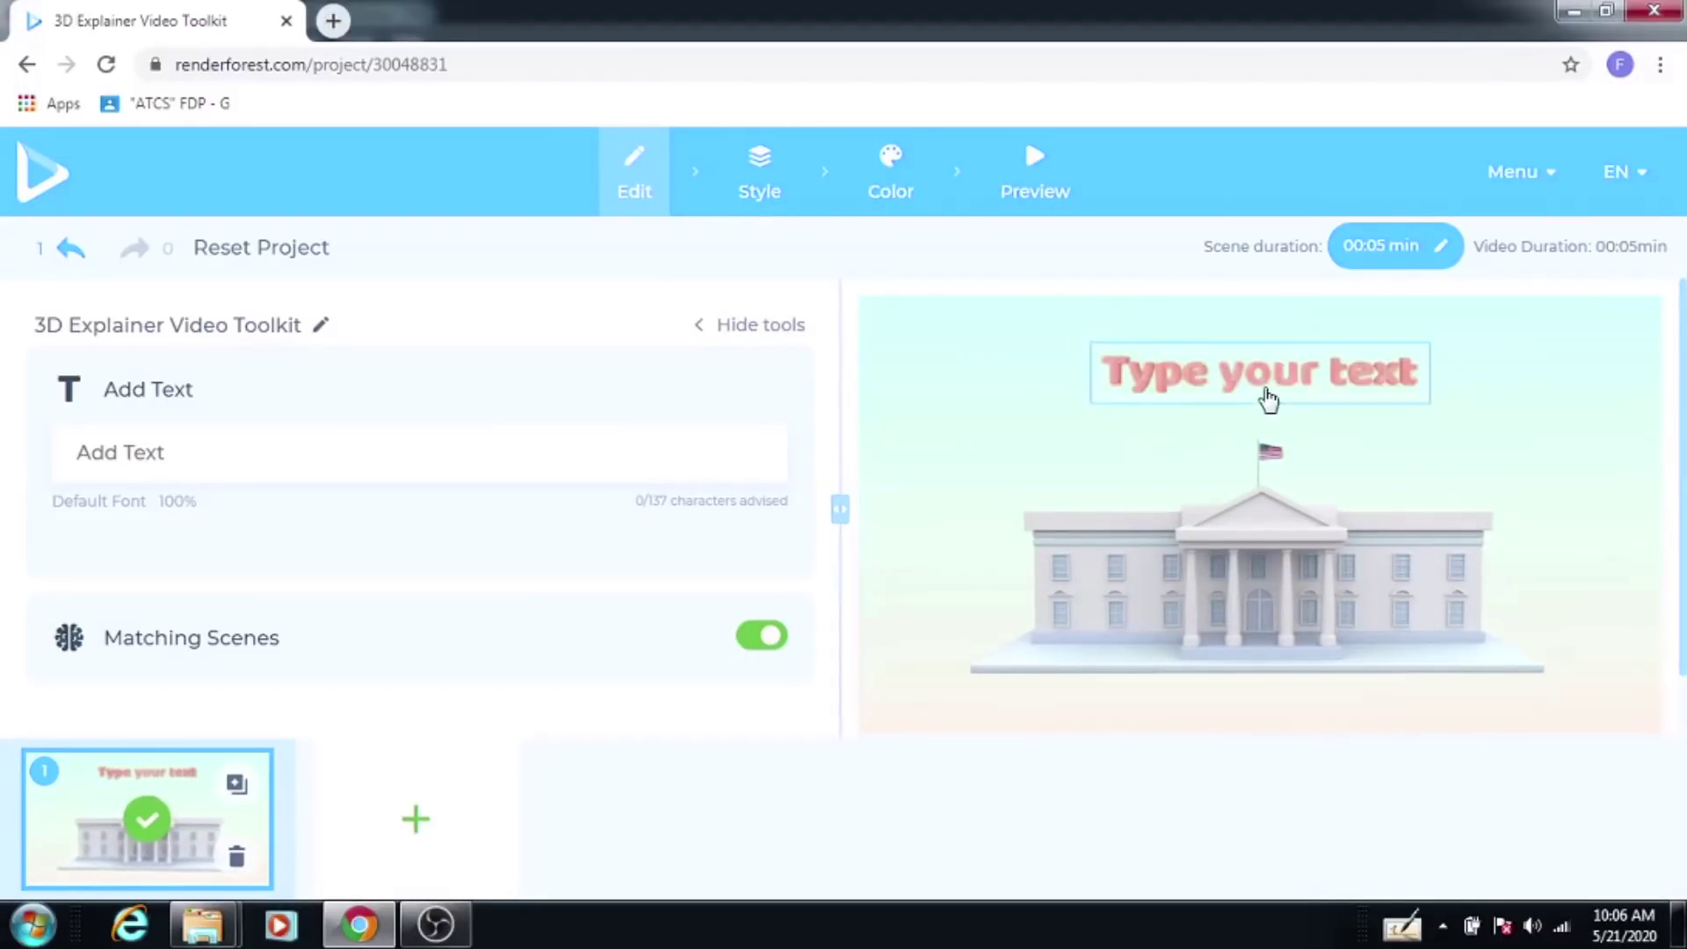
Step: Caption the White House scene 'PREVENTIVE MEASURES FOR COVID 19' and save it
{"action": "left_click", "coordinate": [1266, 396]}
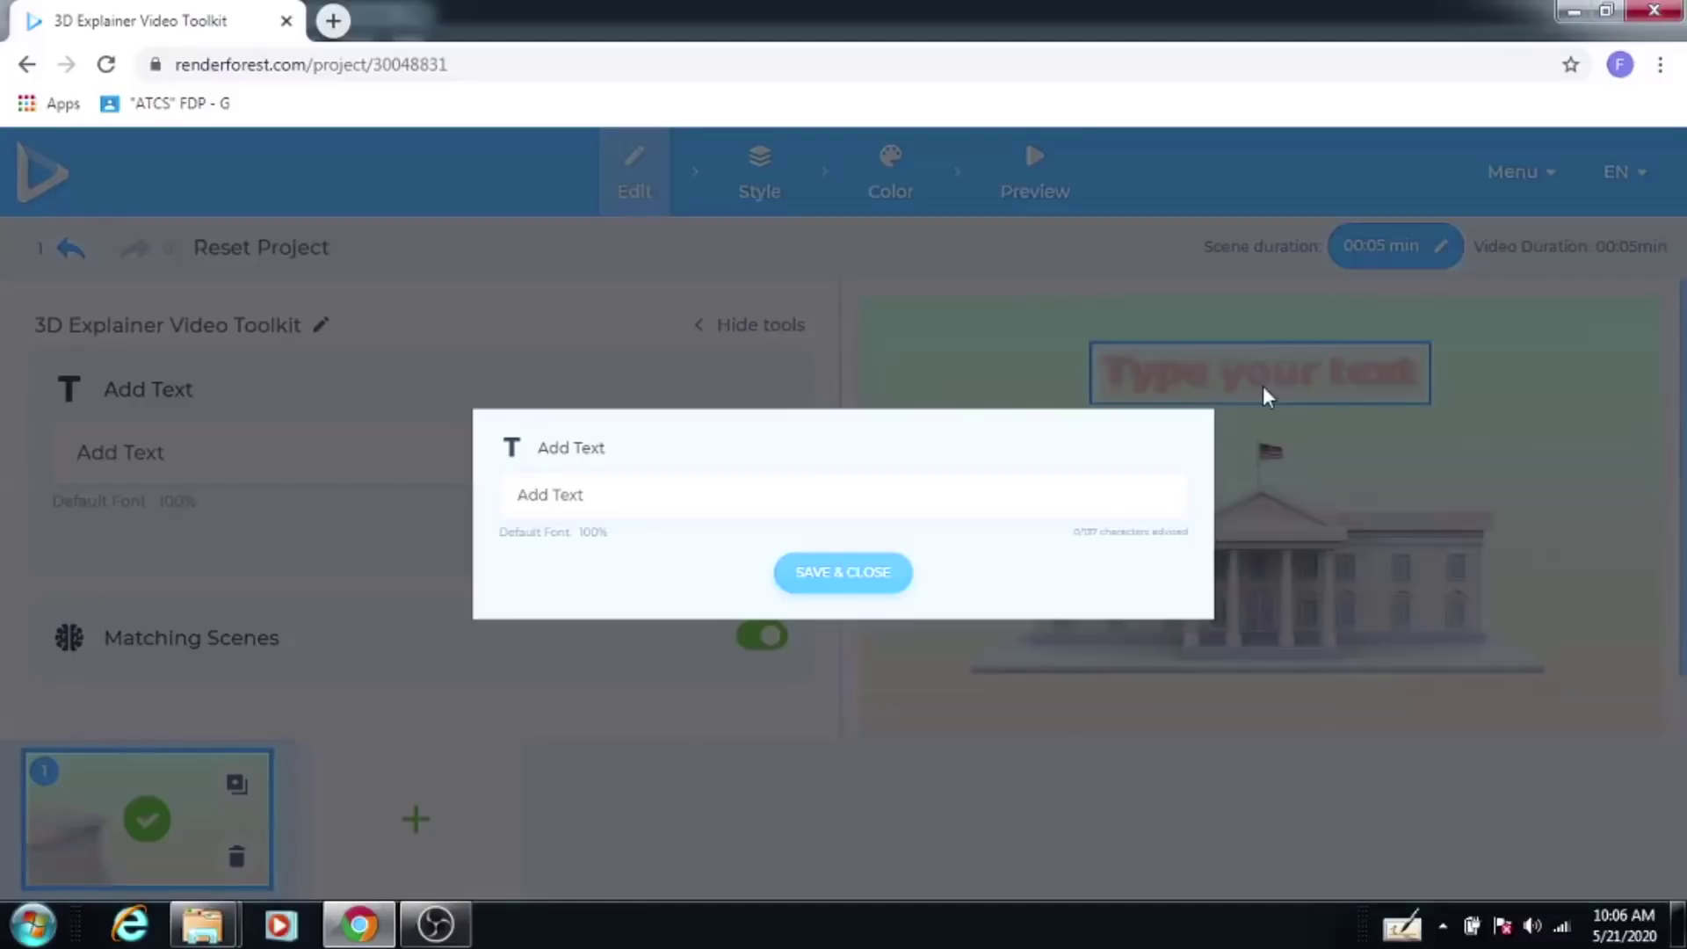
{"action": "left_click", "coordinate": [629, 496]}
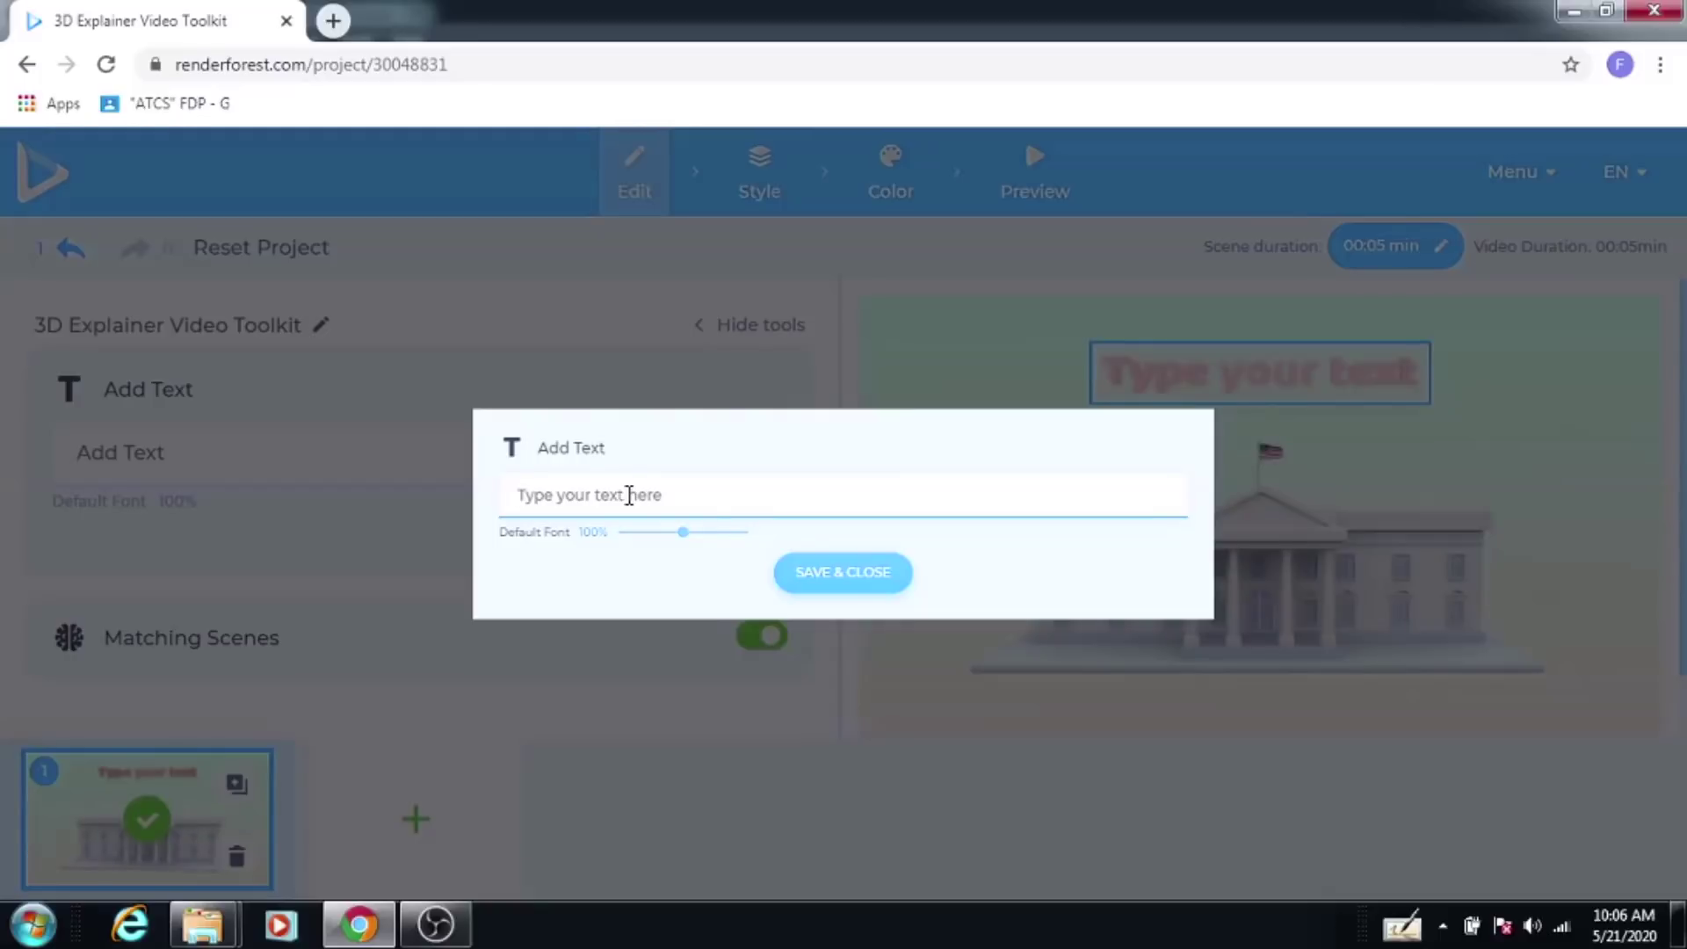
{"action": "type", "text": "PREVENT"}
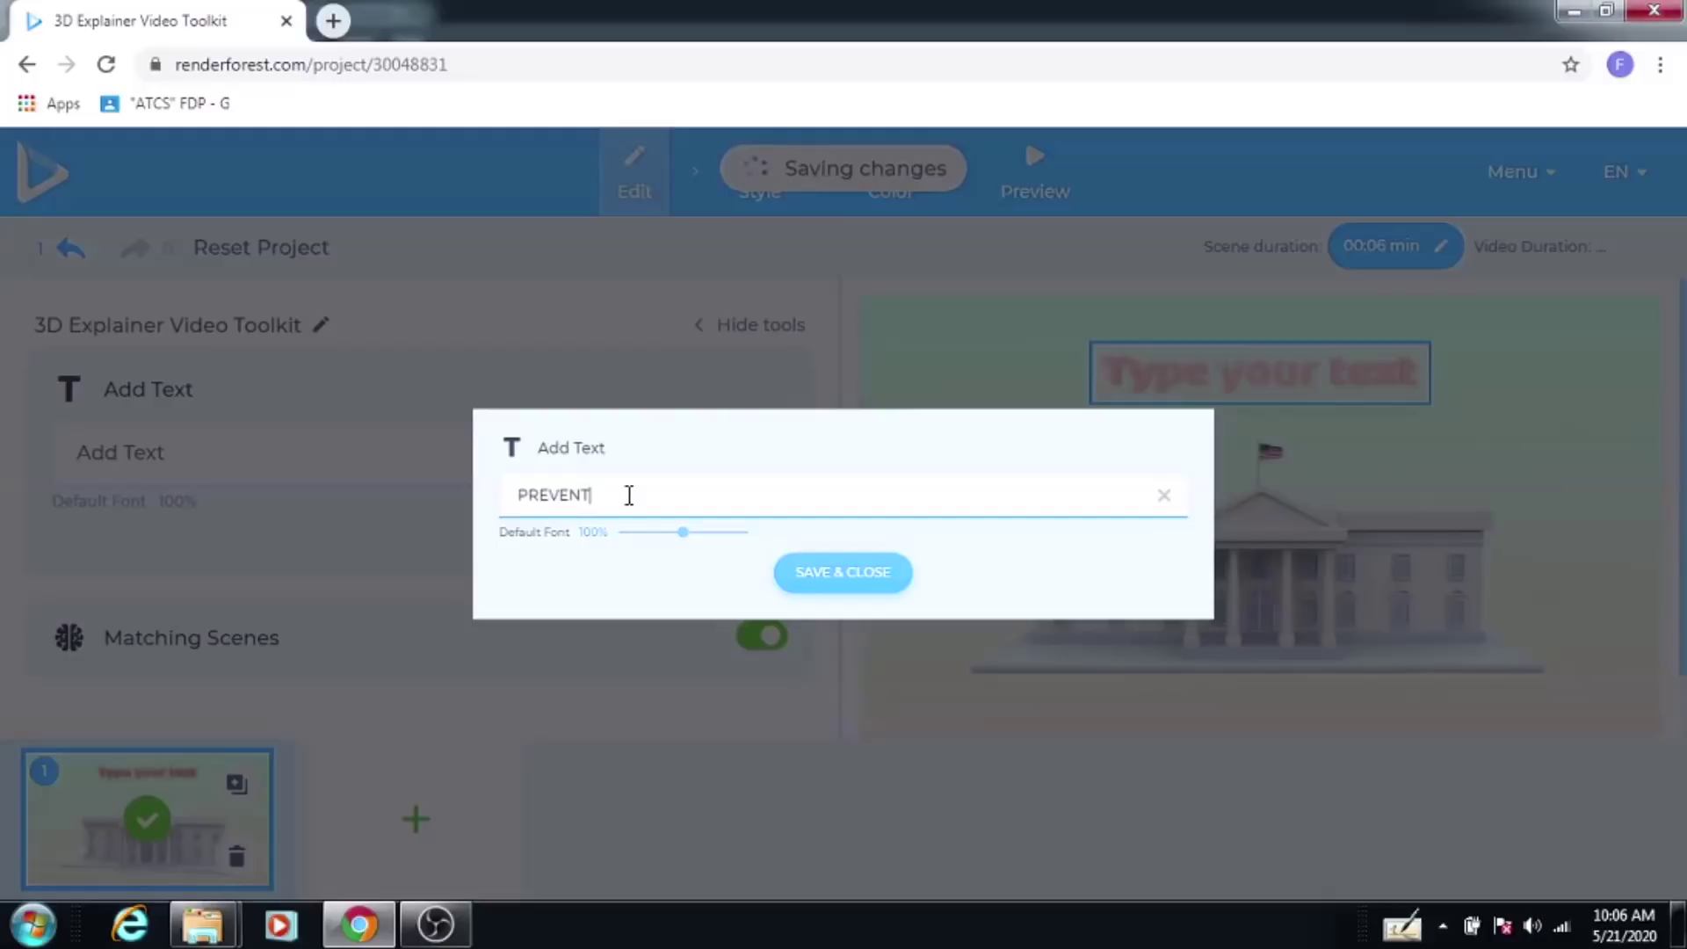
{"action": "type", "text": "IVE MEAS"}
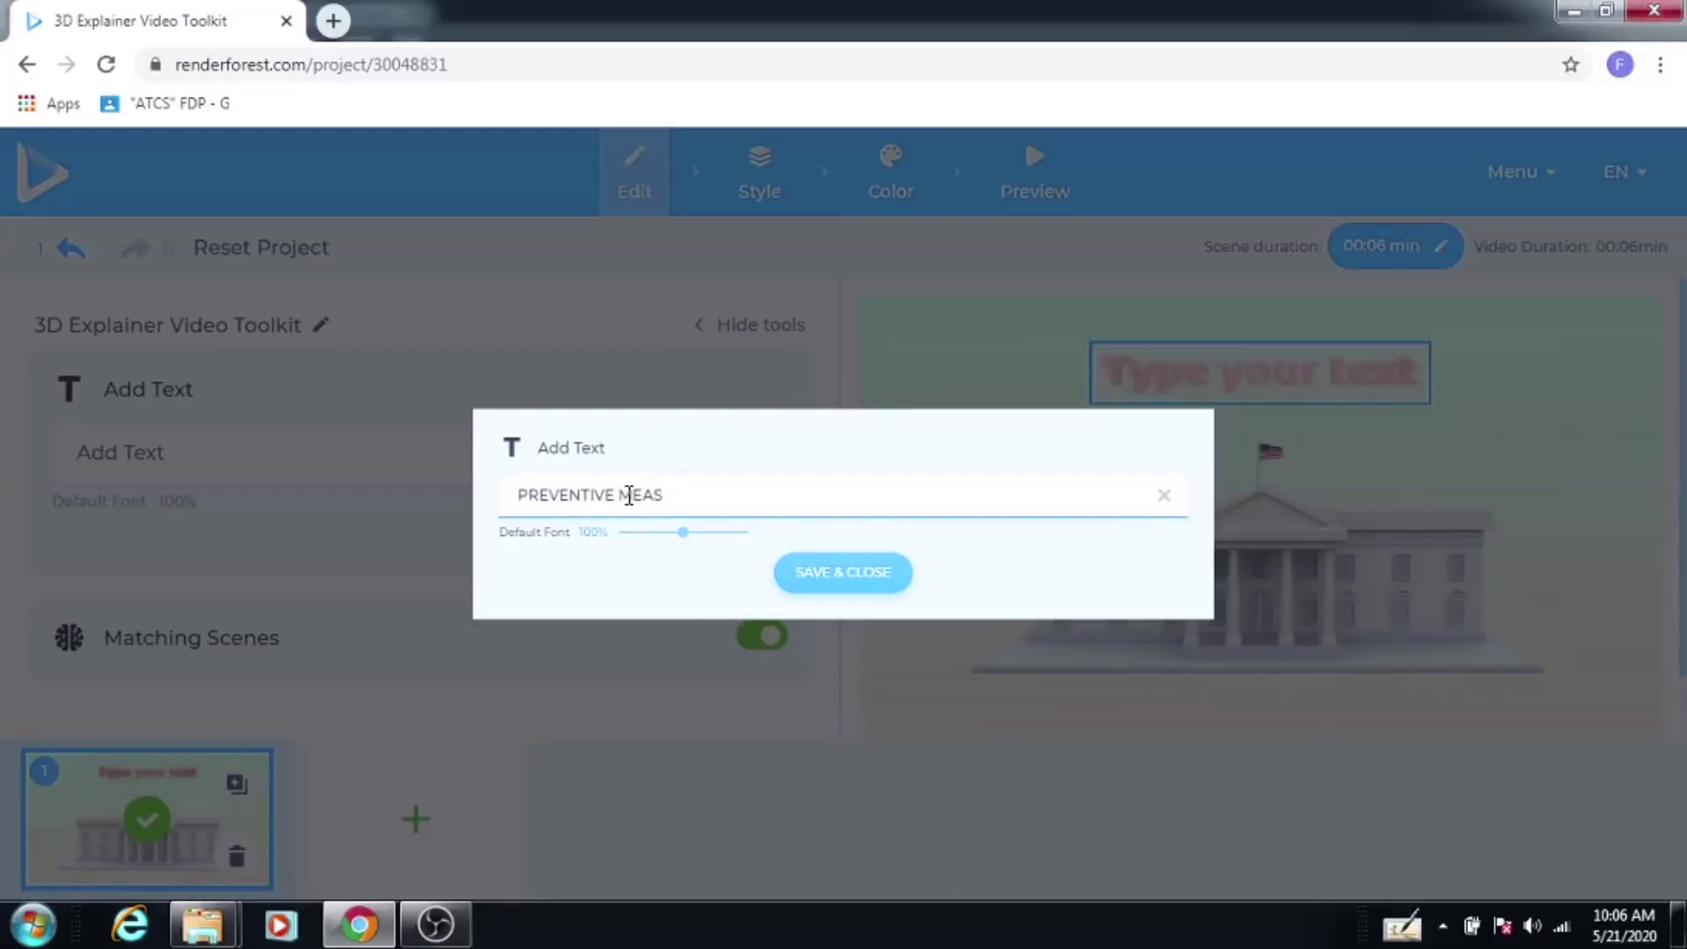
{"action": "type", "text": "URES FOR COVIND"}
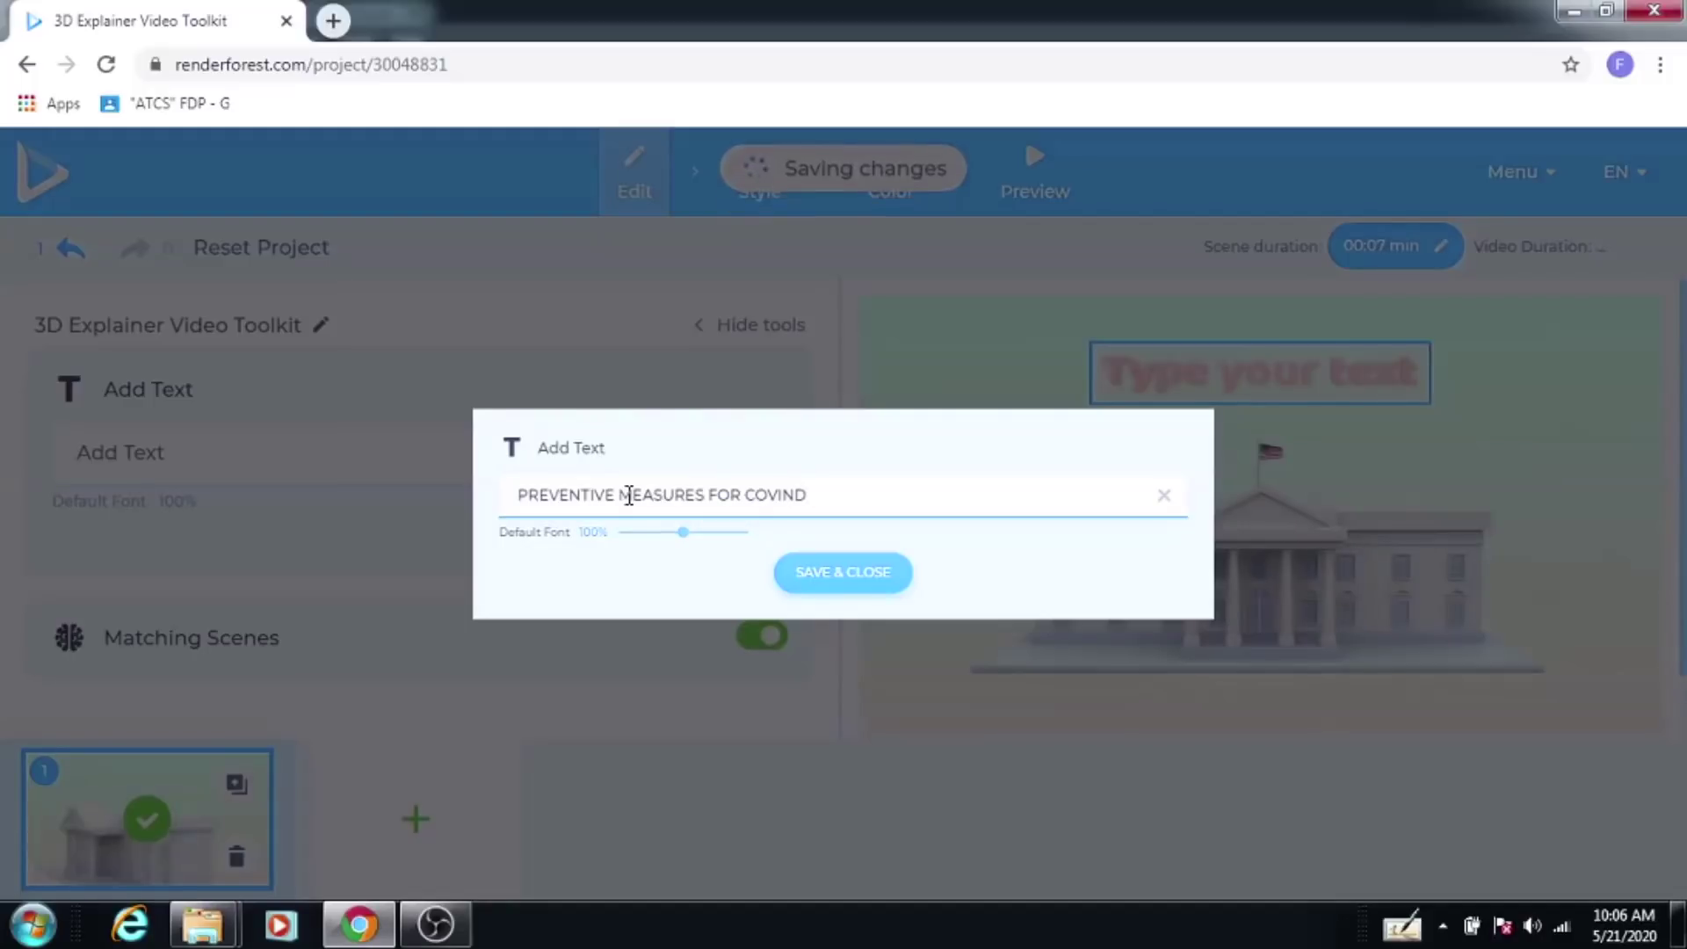
{"action": "key", "text": "BackSpace"}
{"action": "key", "text": "BackSpace"}
{"action": "type", "text": "D 19"}
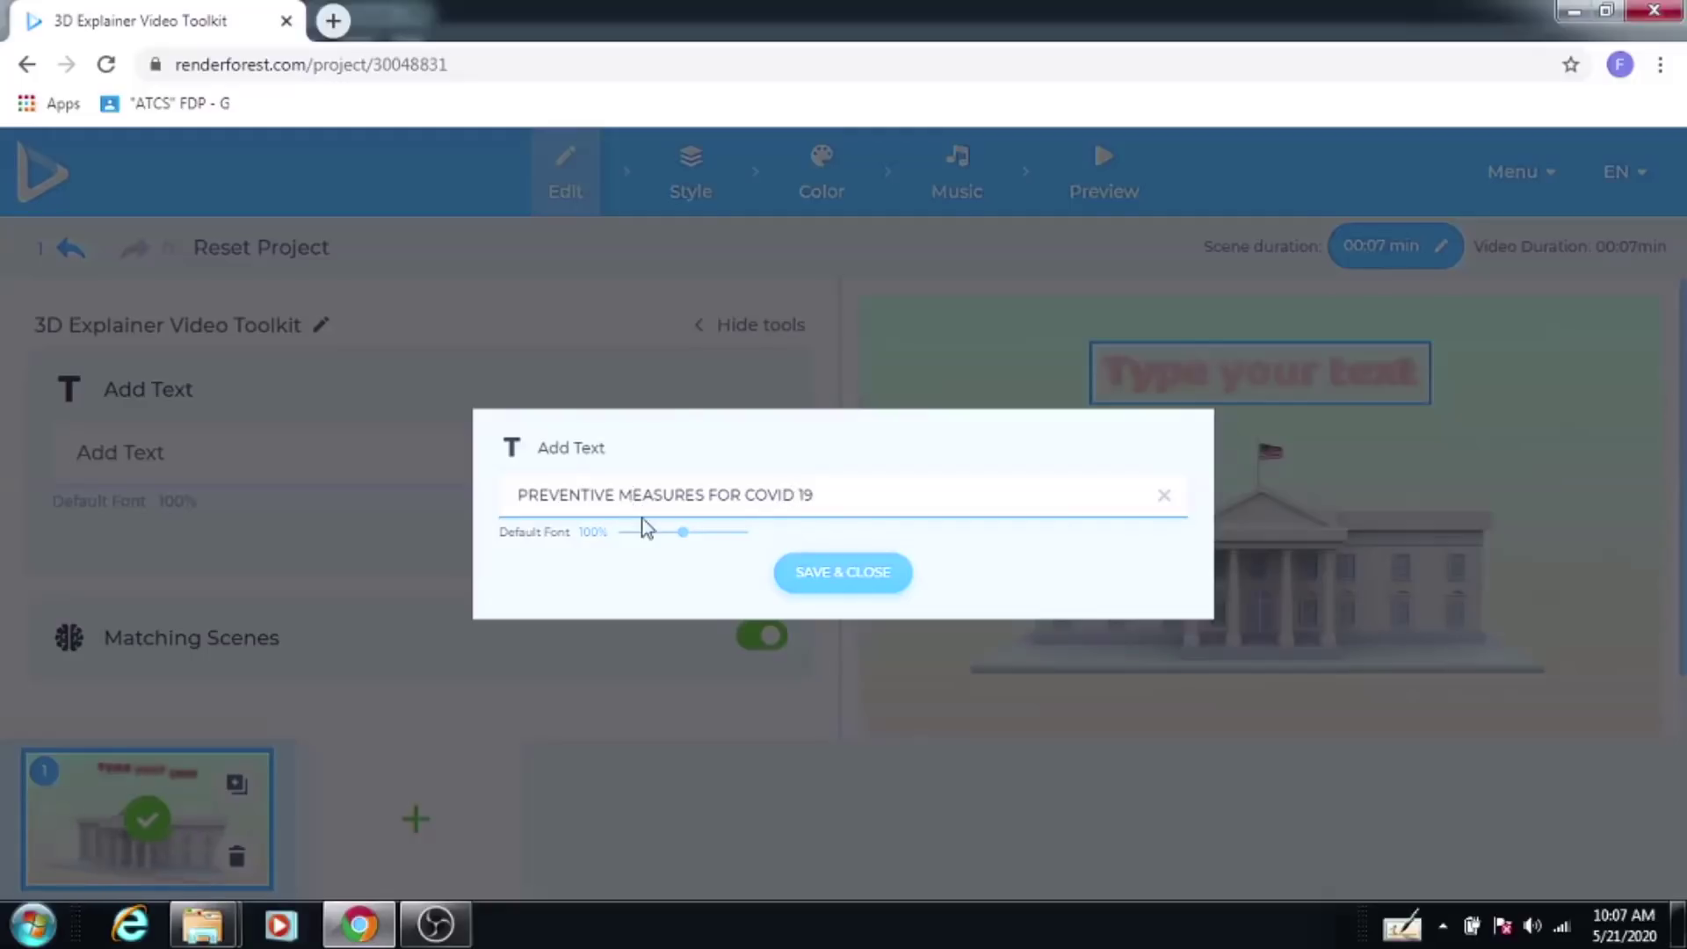
{"action": "left_click", "coordinate": [829, 578]}
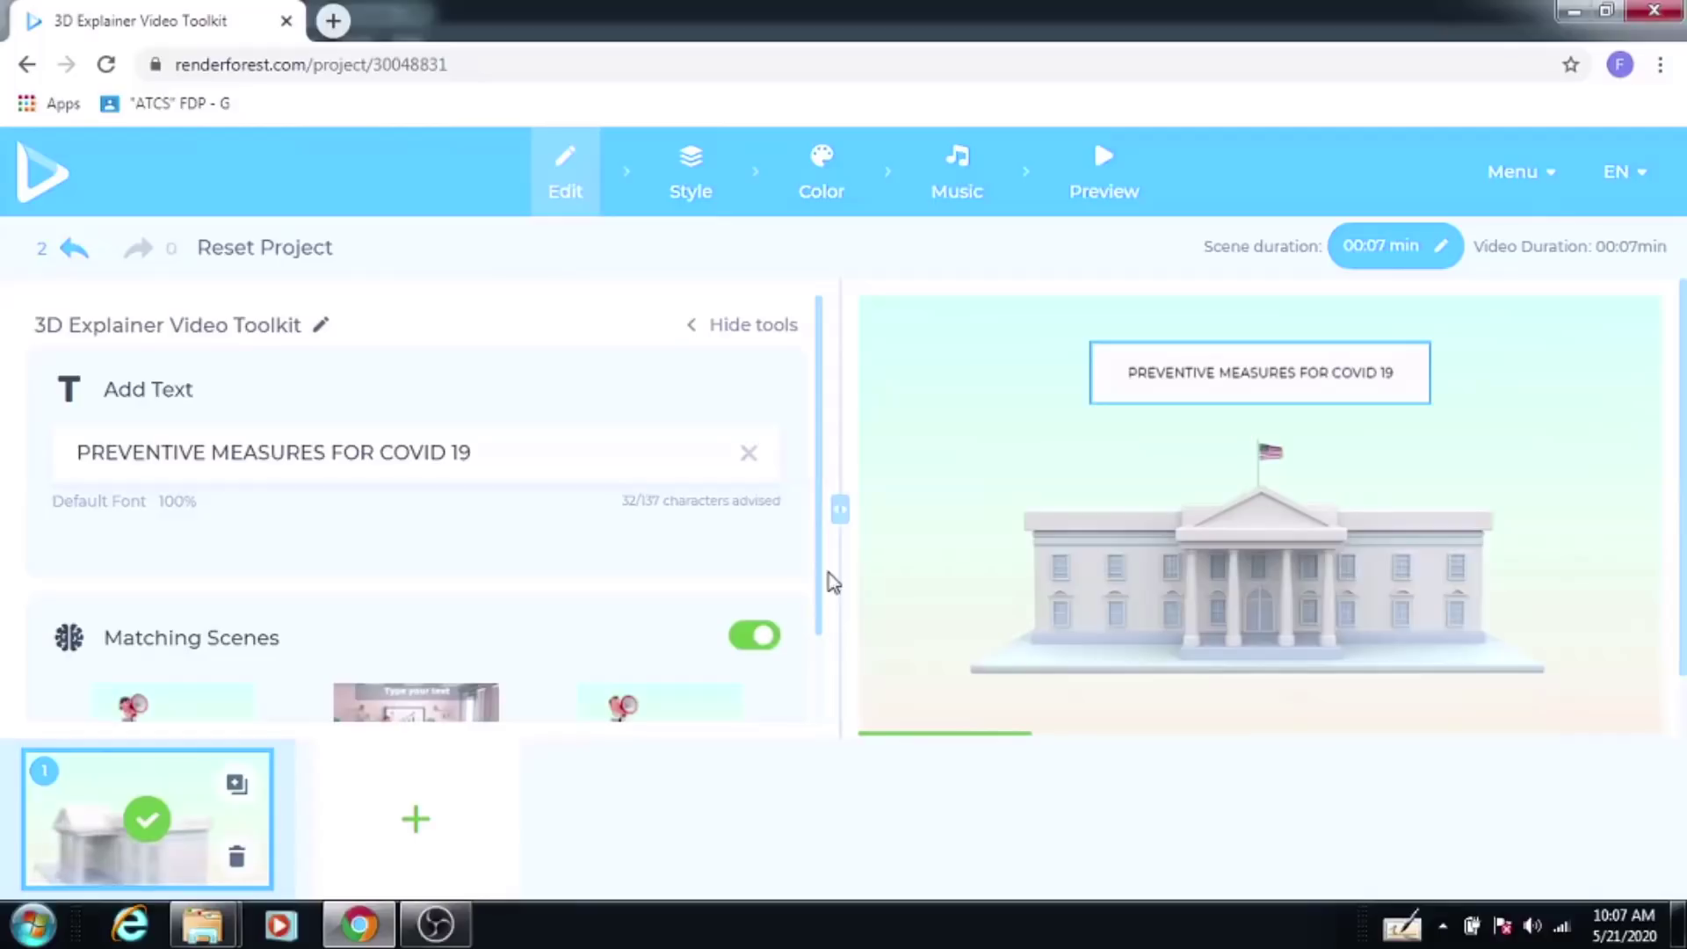
Step: Insert the First Aid Kit box scene from Healthcare, Sport as scene 2
{"action": "left_click", "coordinate": [416, 820]}
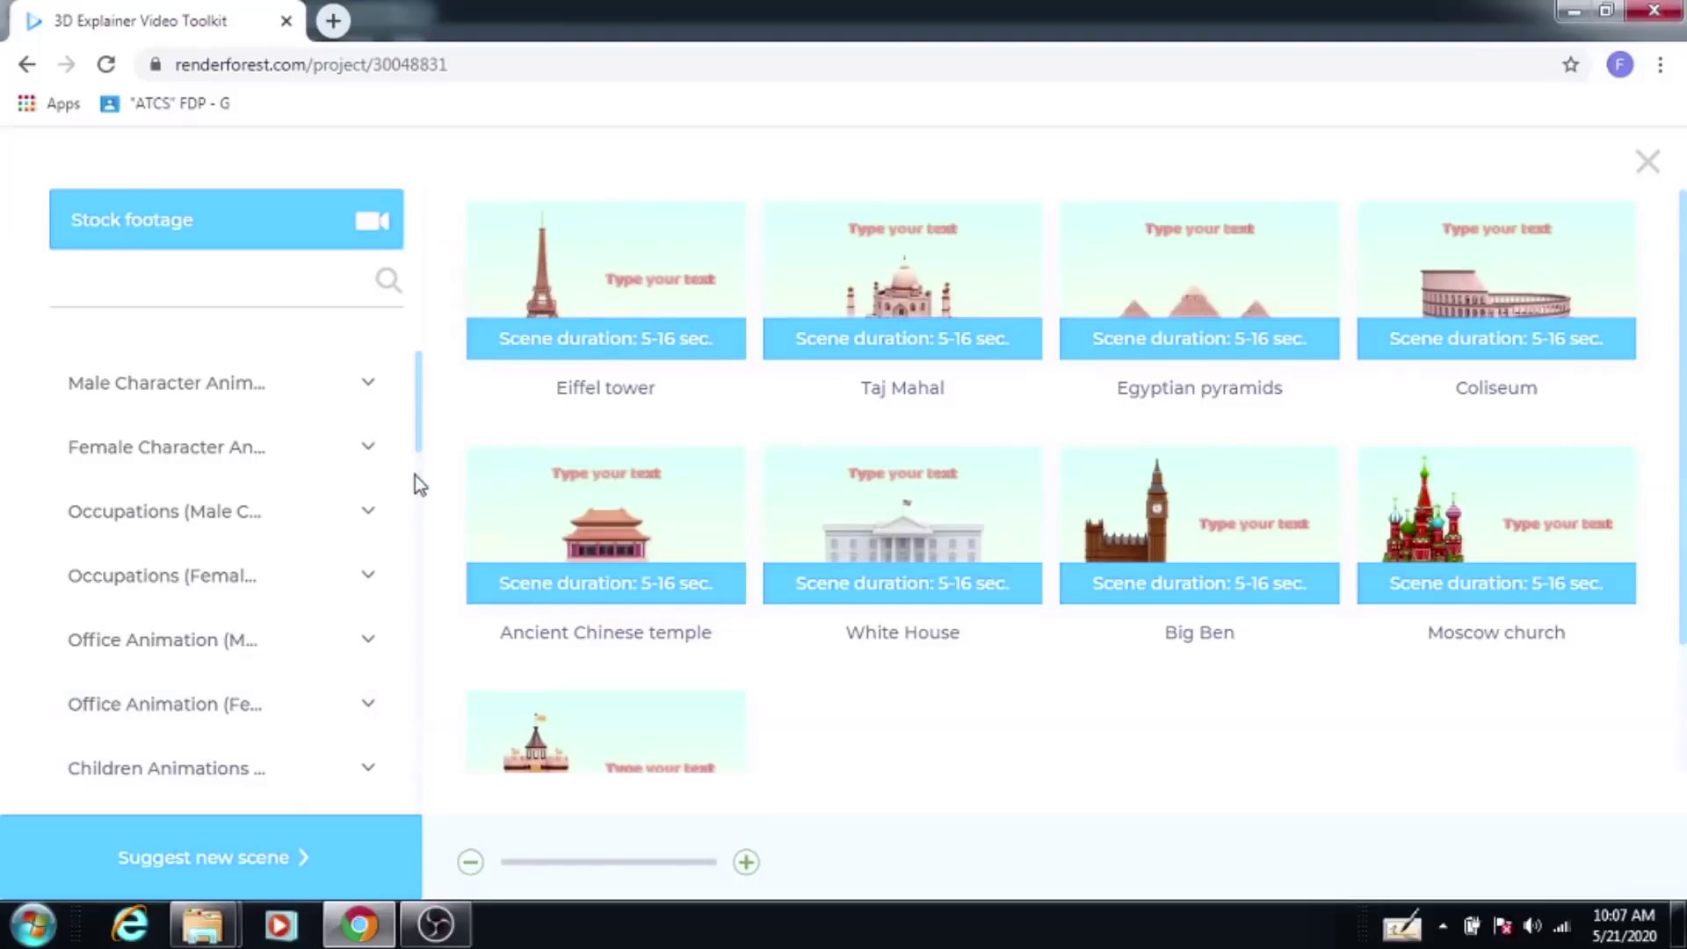
{"action": "left_click_drag", "start_coordinate": [421, 429], "coordinate": [419, 742]}
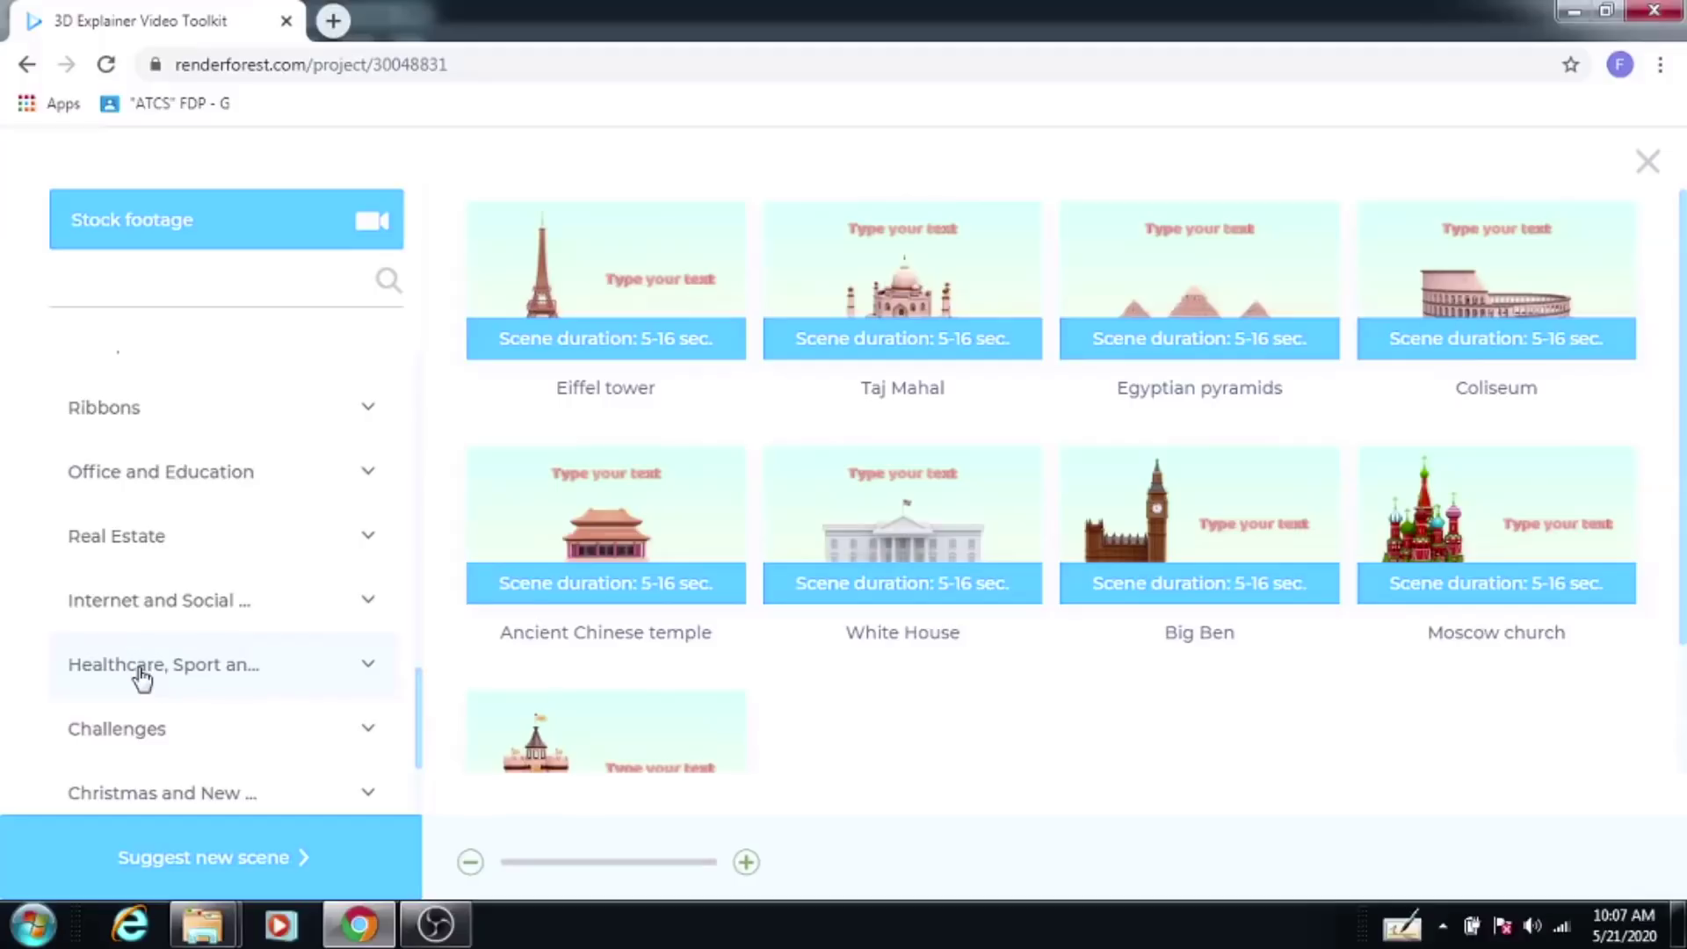
{"action": "left_click", "coordinate": [141, 676]}
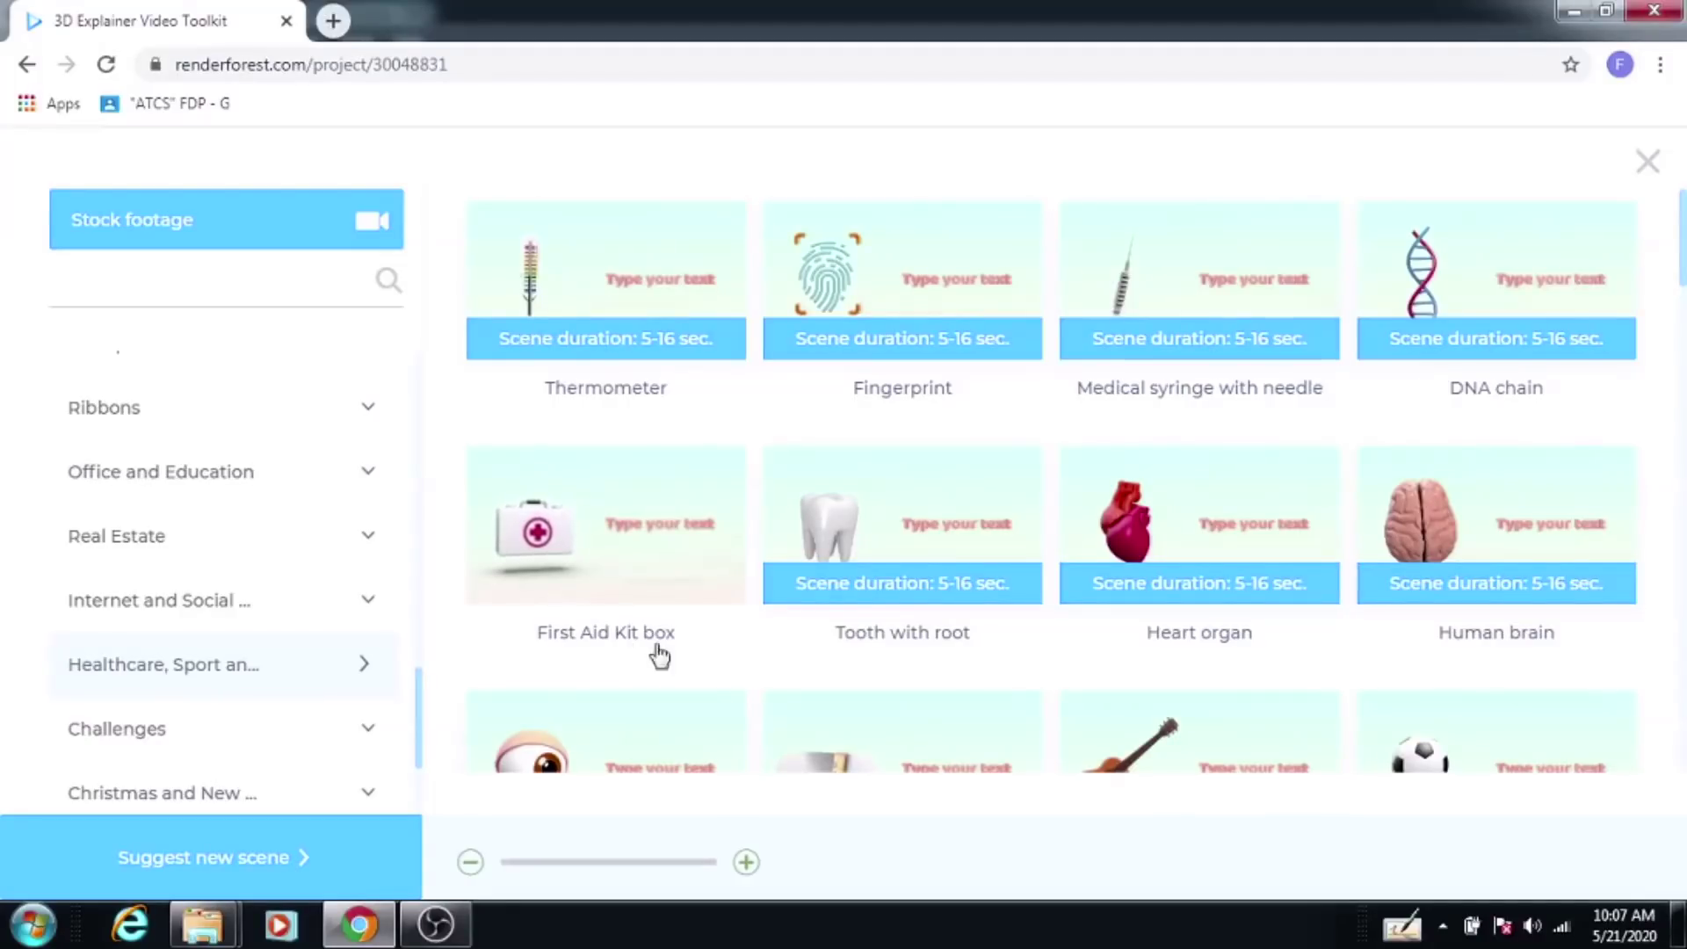
{"action": "double_click", "coordinate": [650, 571]}
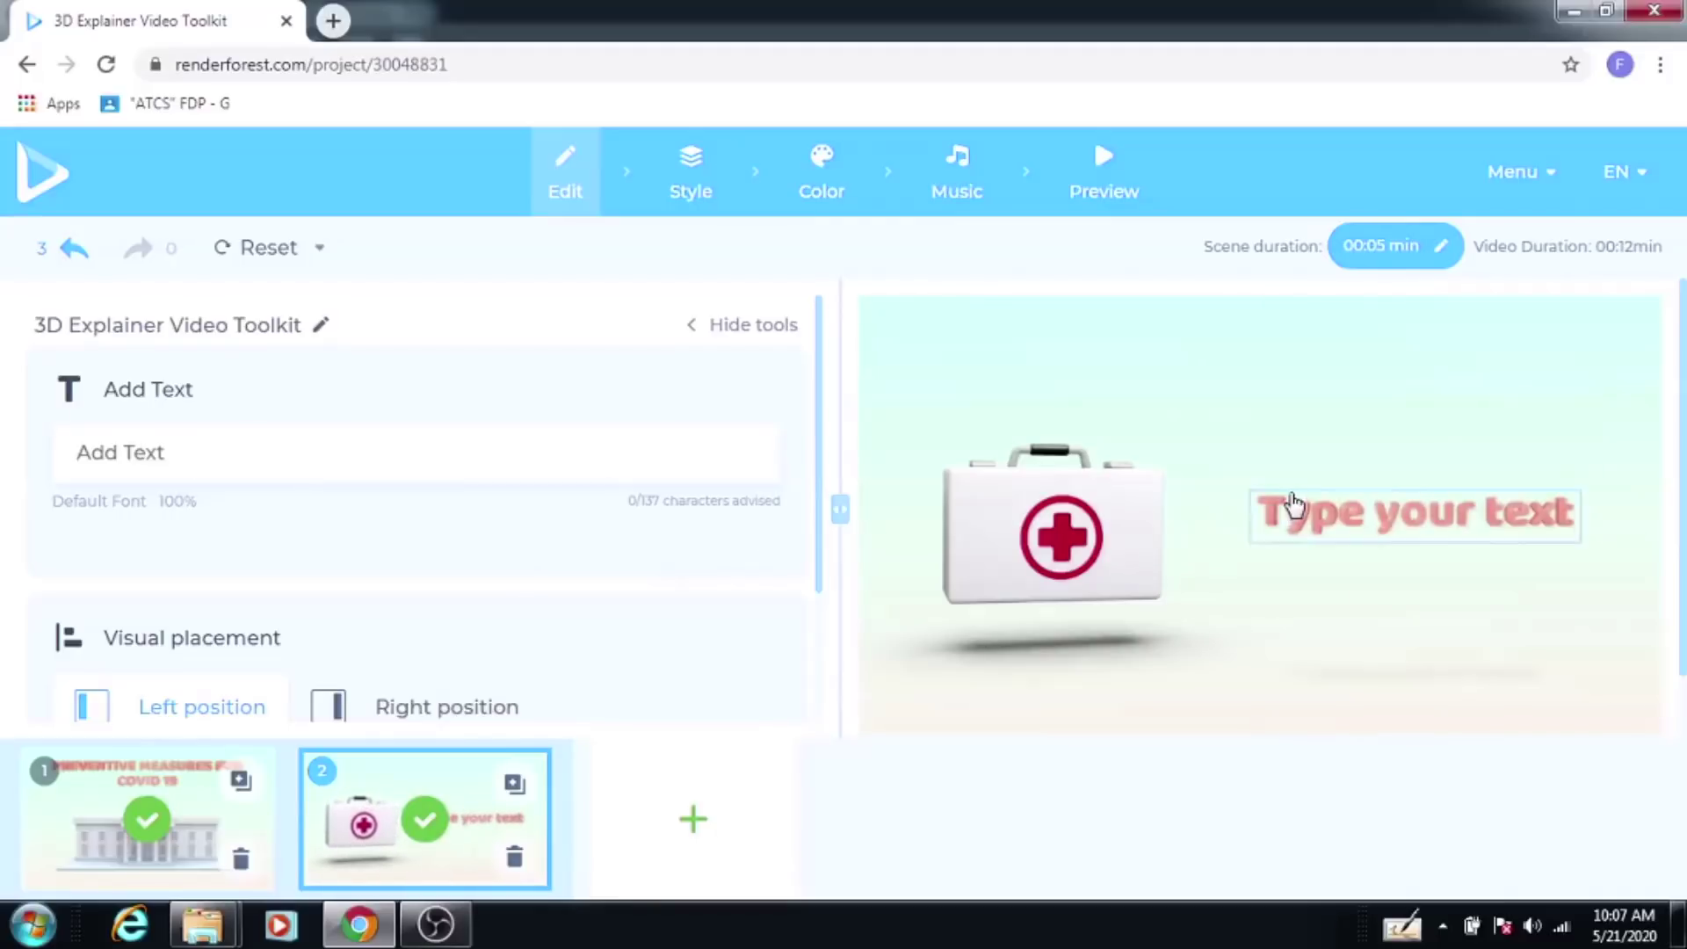
Step: Give scene 2 the caption 'WASH YOUR HAND REGULARLY' and save it
{"action": "left_click", "coordinate": [1310, 519]}
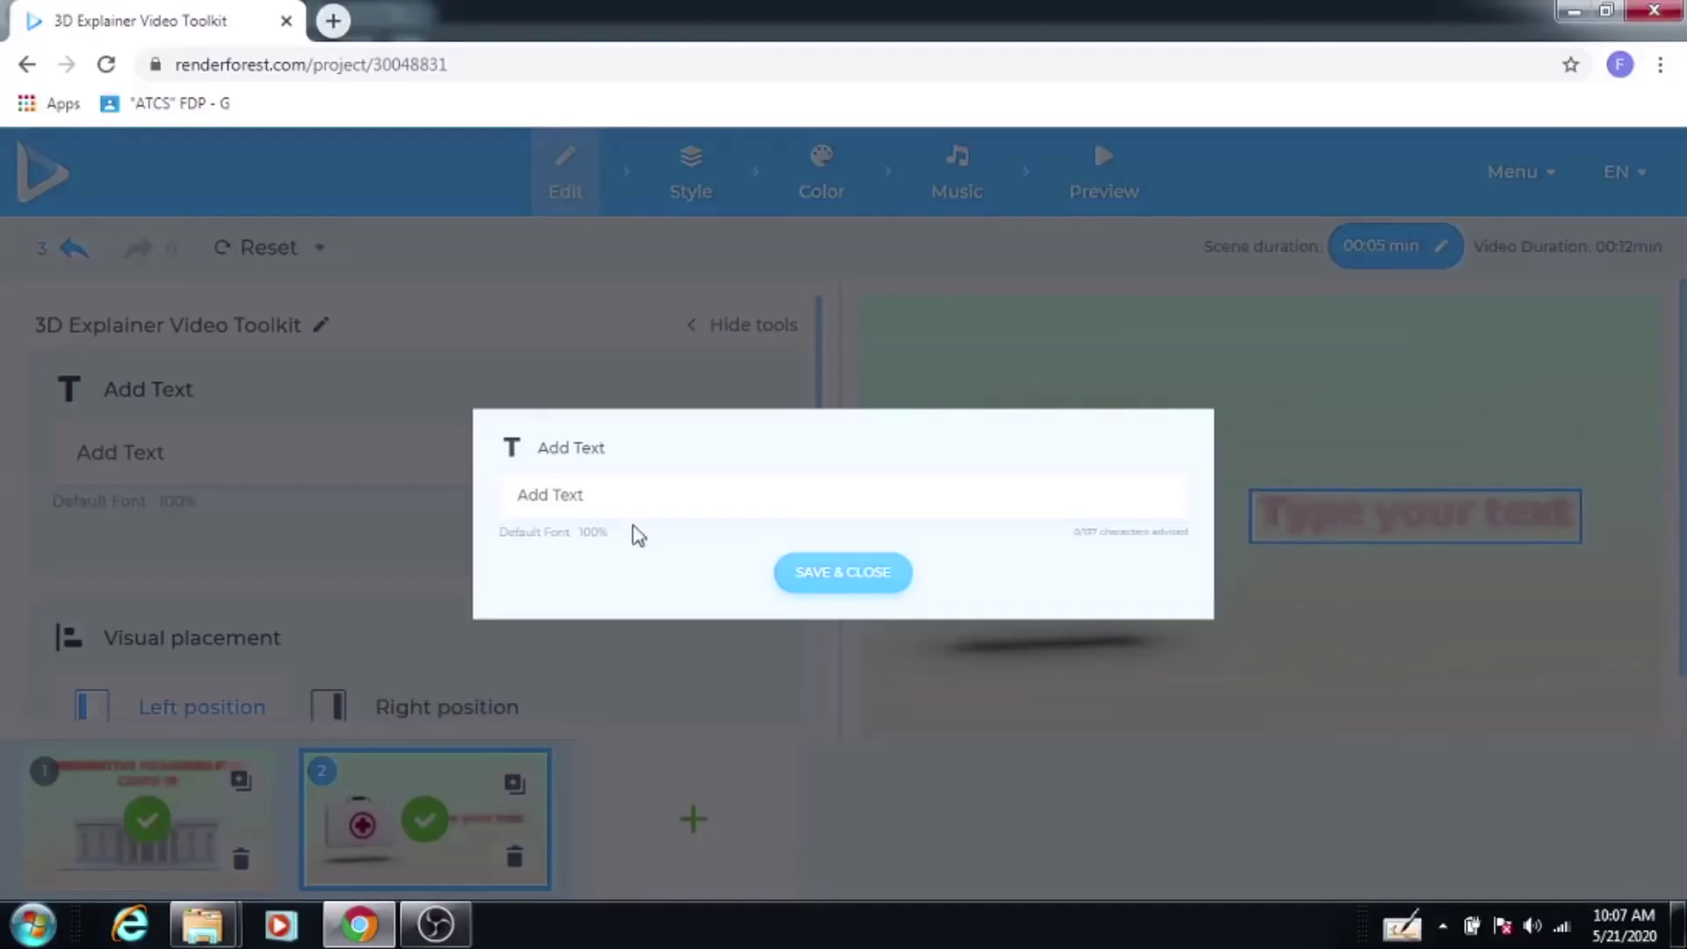
{"action": "left_click", "coordinate": [596, 495]}
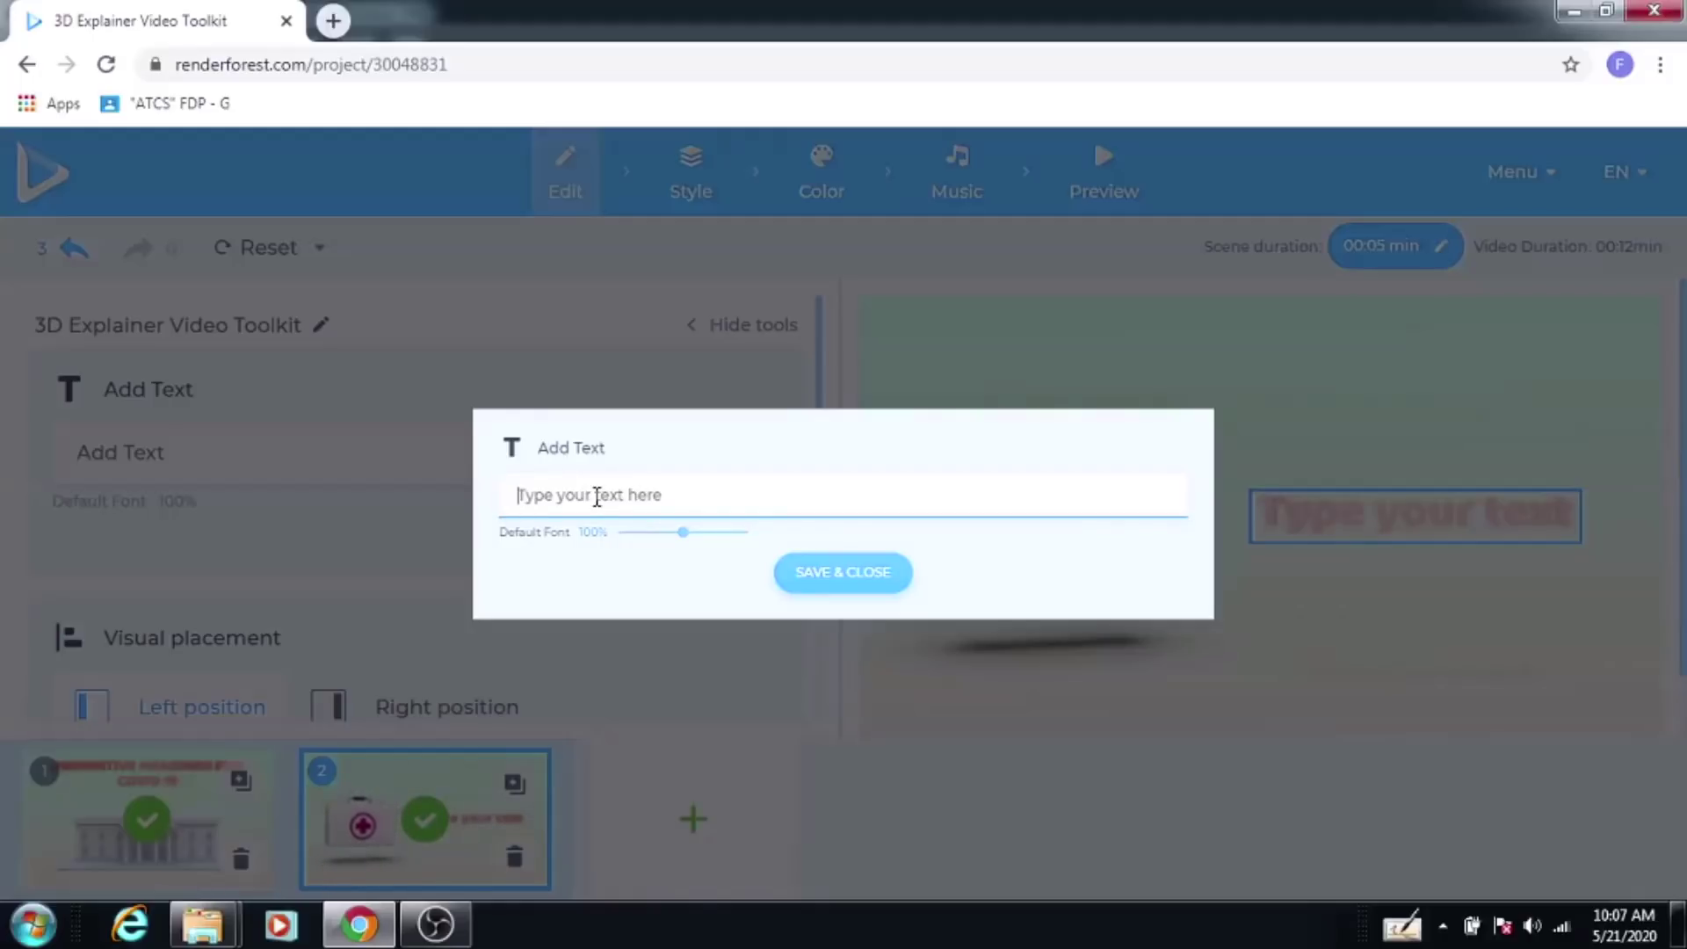
{"action": "type", "text": "WASH"}
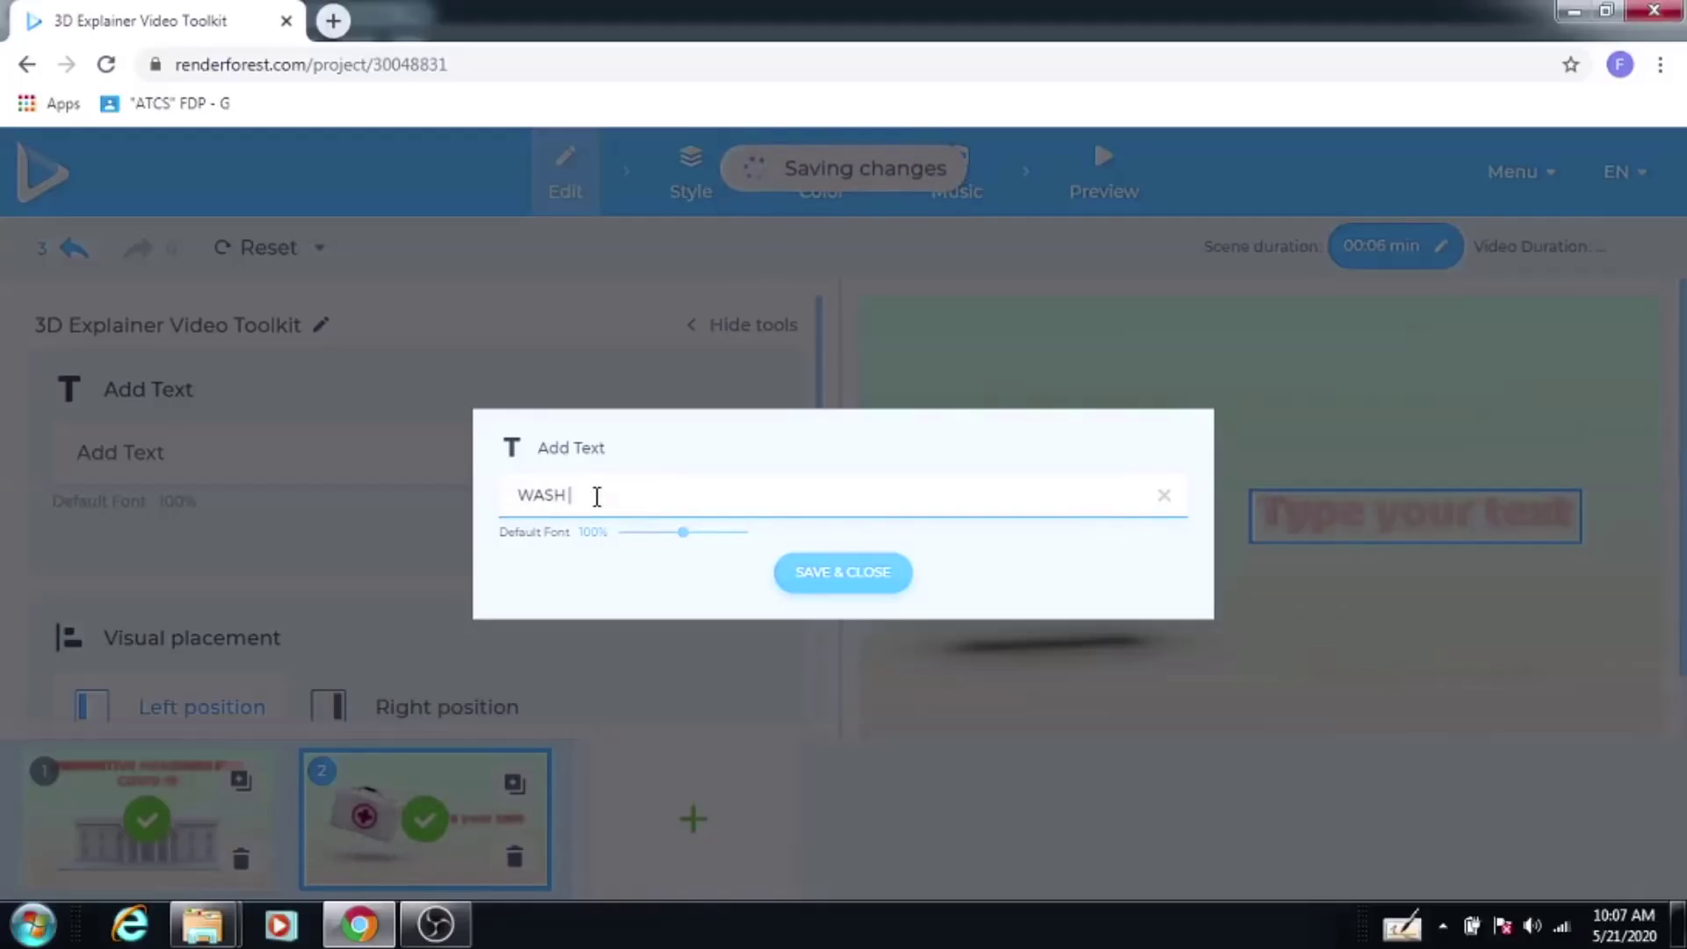
{"action": "type", "text": " YOUR"}
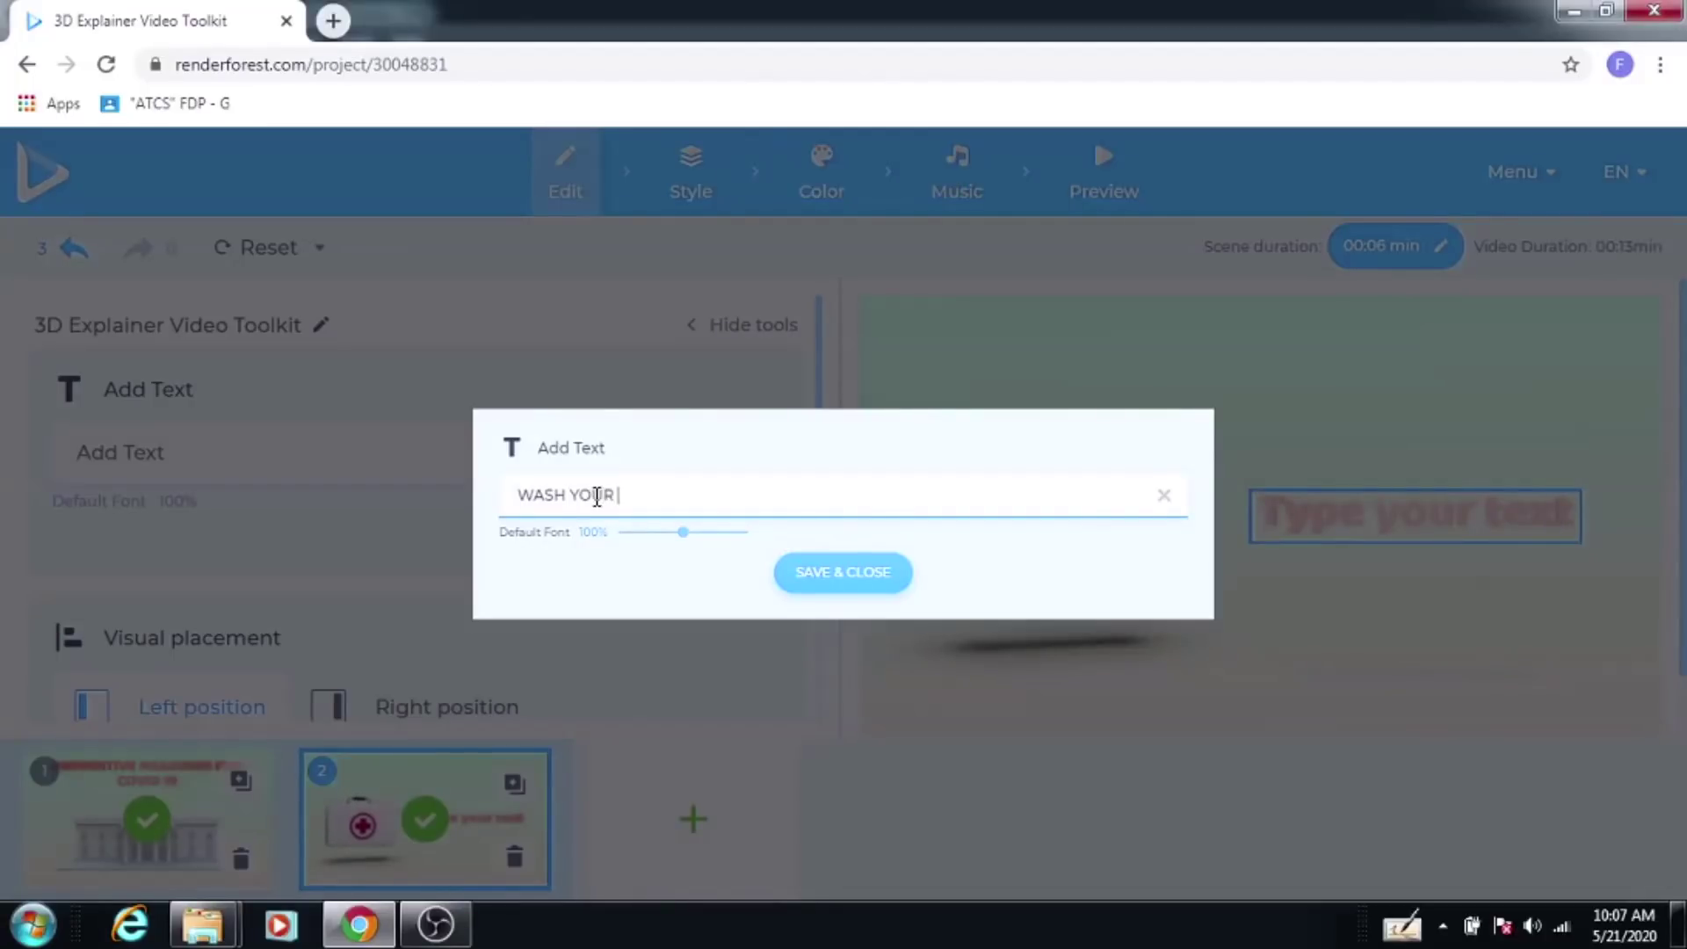
{"action": "type", "text": " HAND REGULARLT"}
{"action": "left_click", "coordinate": [827, 582]}
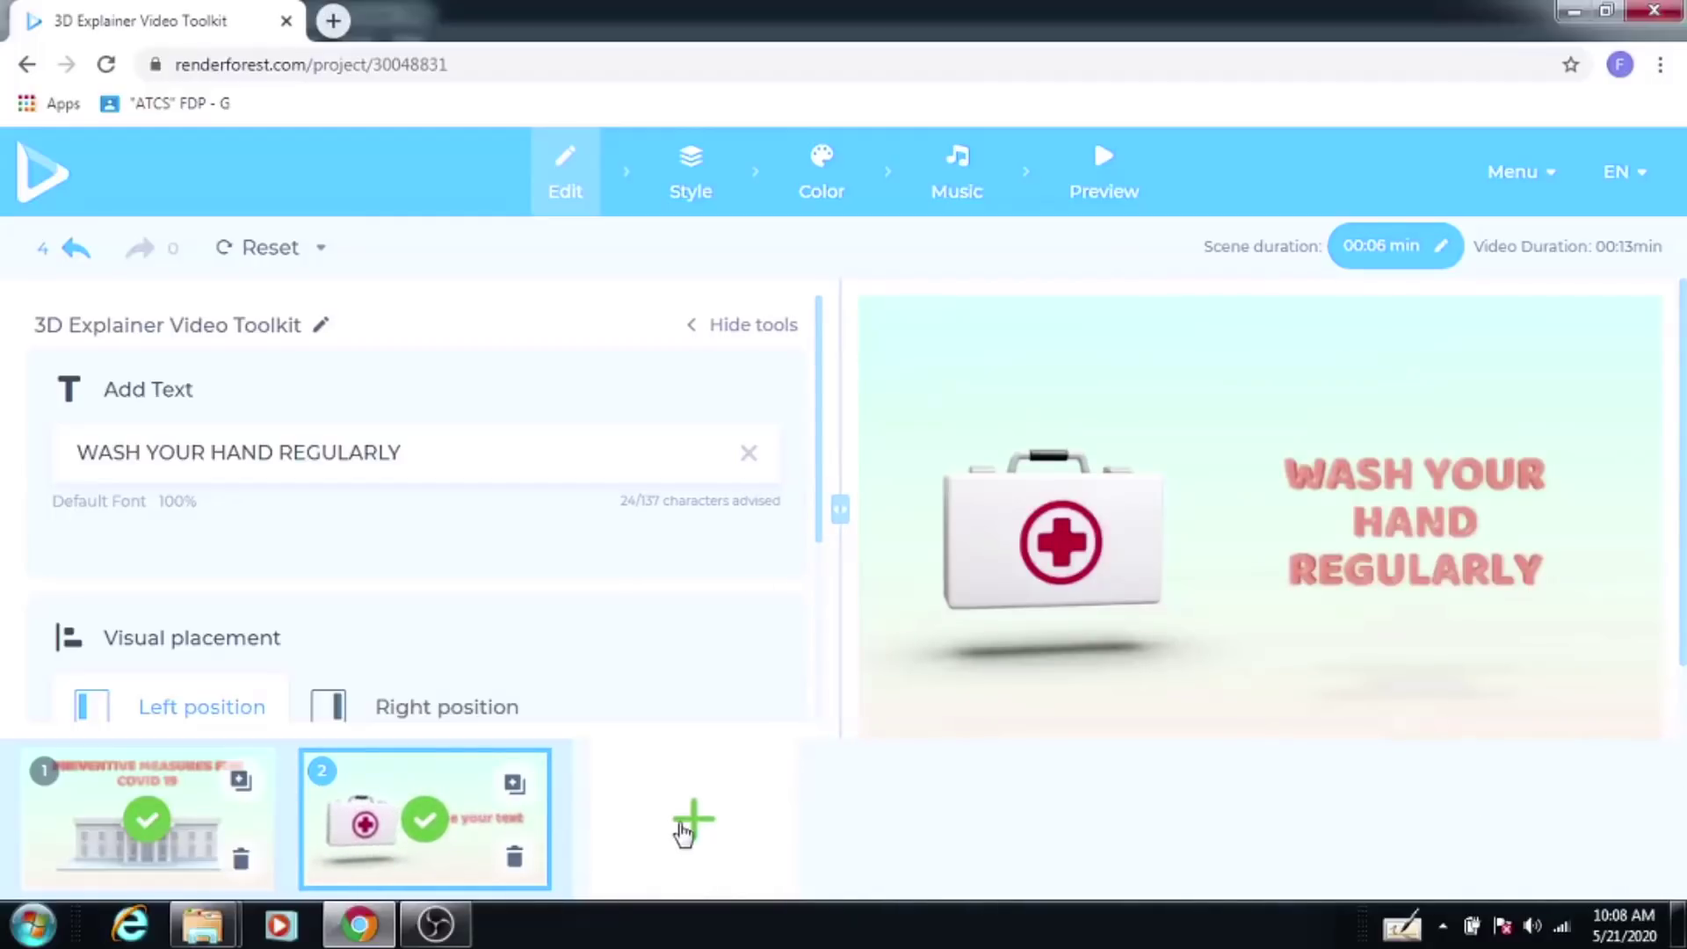
Step: Select the Search bar scene from the Internet and Social scene category
{"action": "left_click", "coordinate": [694, 820]}
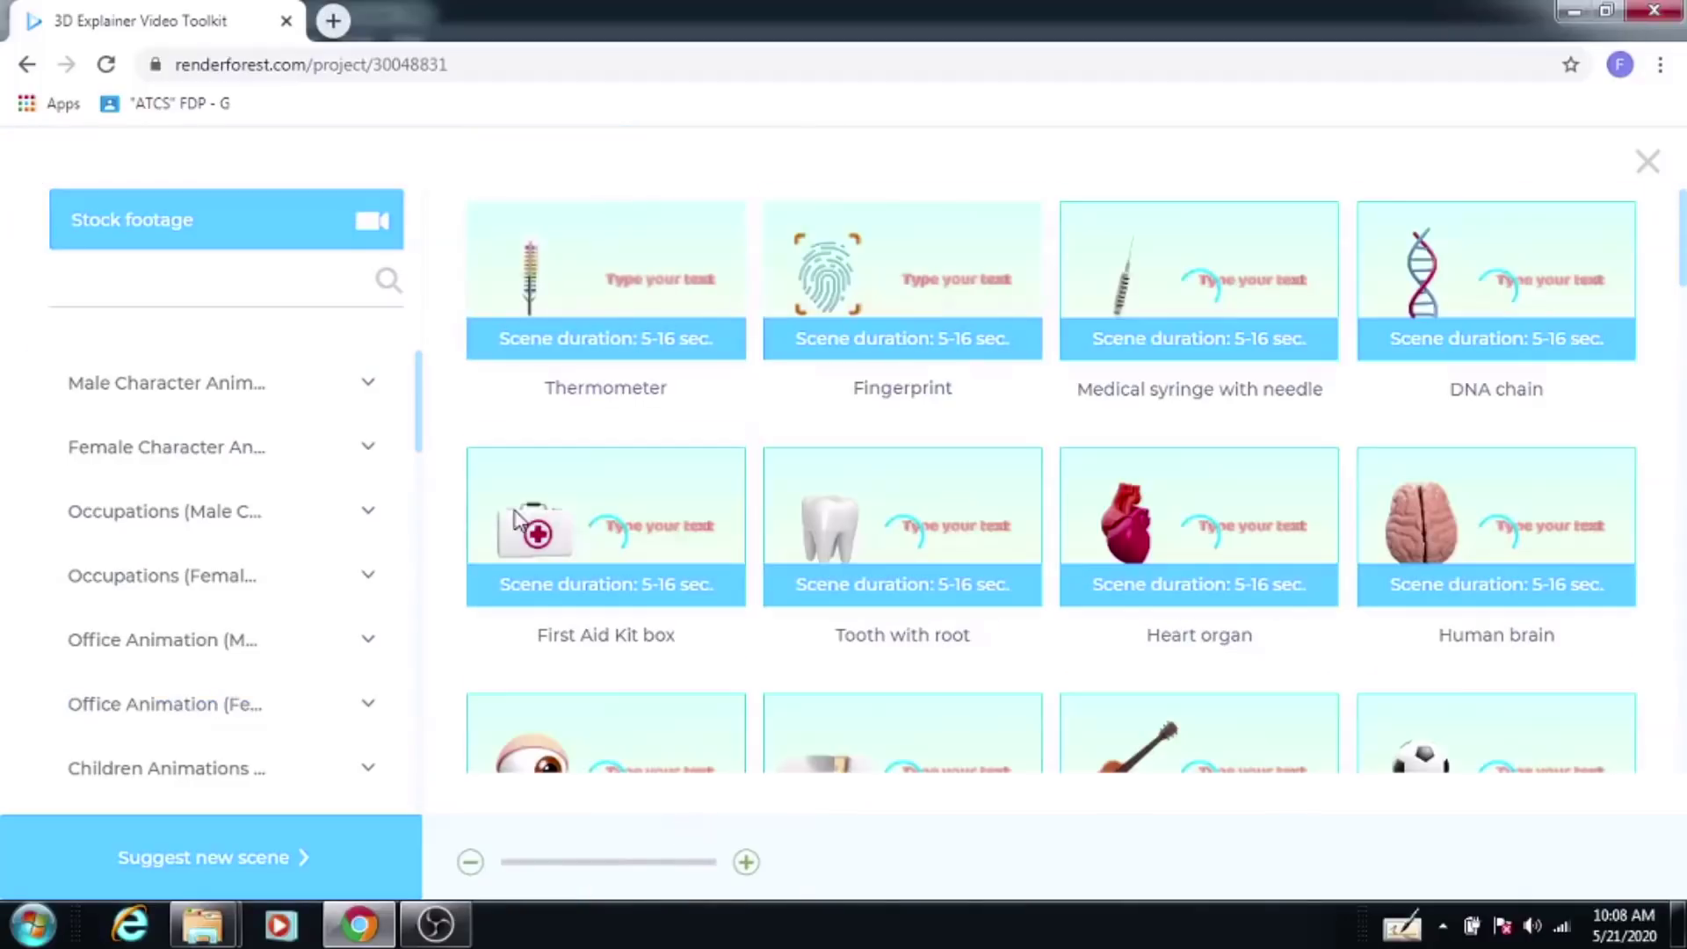
{"action": "left_click_drag", "start_coordinate": [420, 385], "coordinate": [416, 682]}
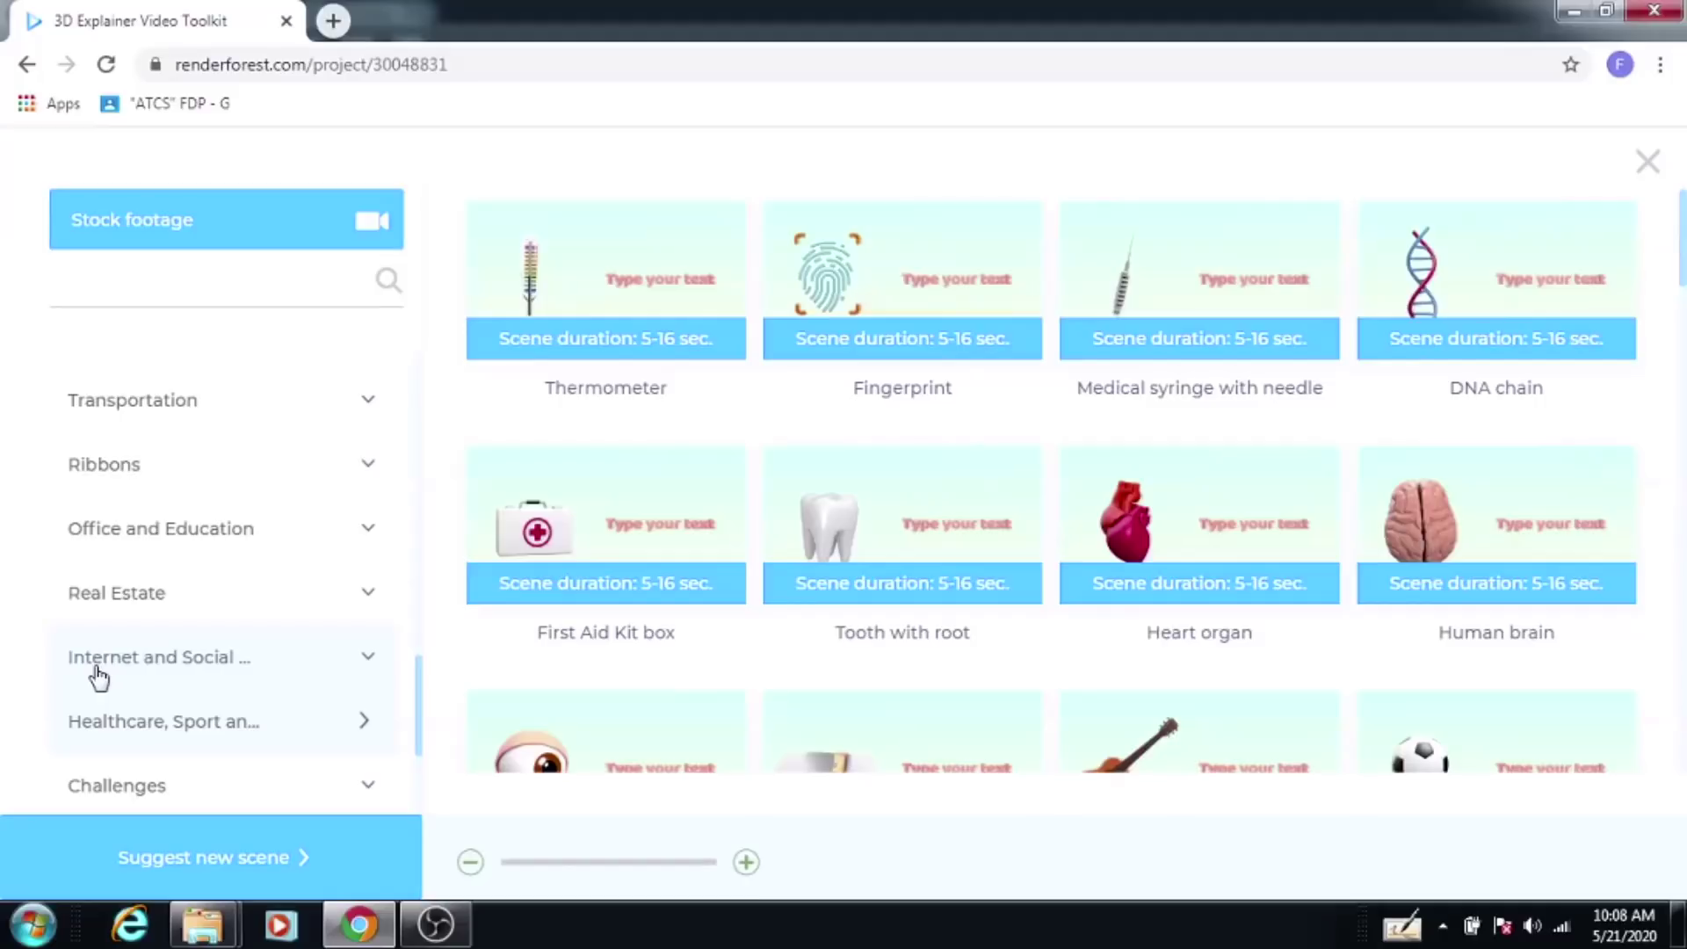
{"action": "left_click", "coordinate": [96, 670]}
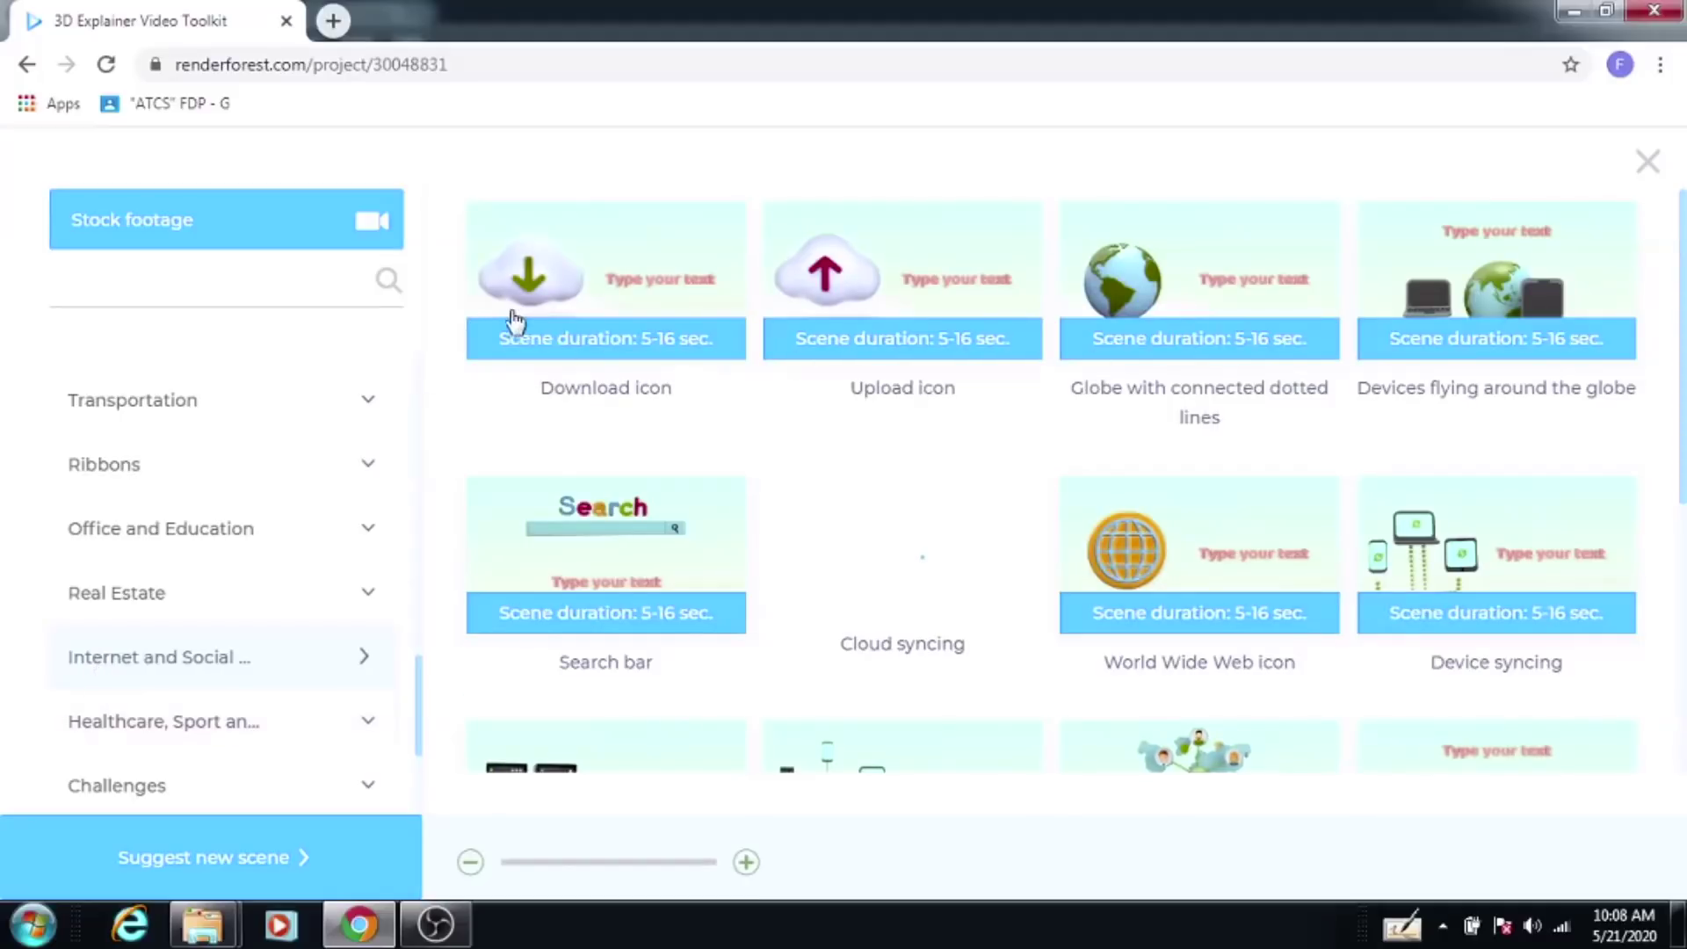
{"action": "left_click_drag", "start_coordinate": [1683, 309], "coordinate": [1658, 406]}
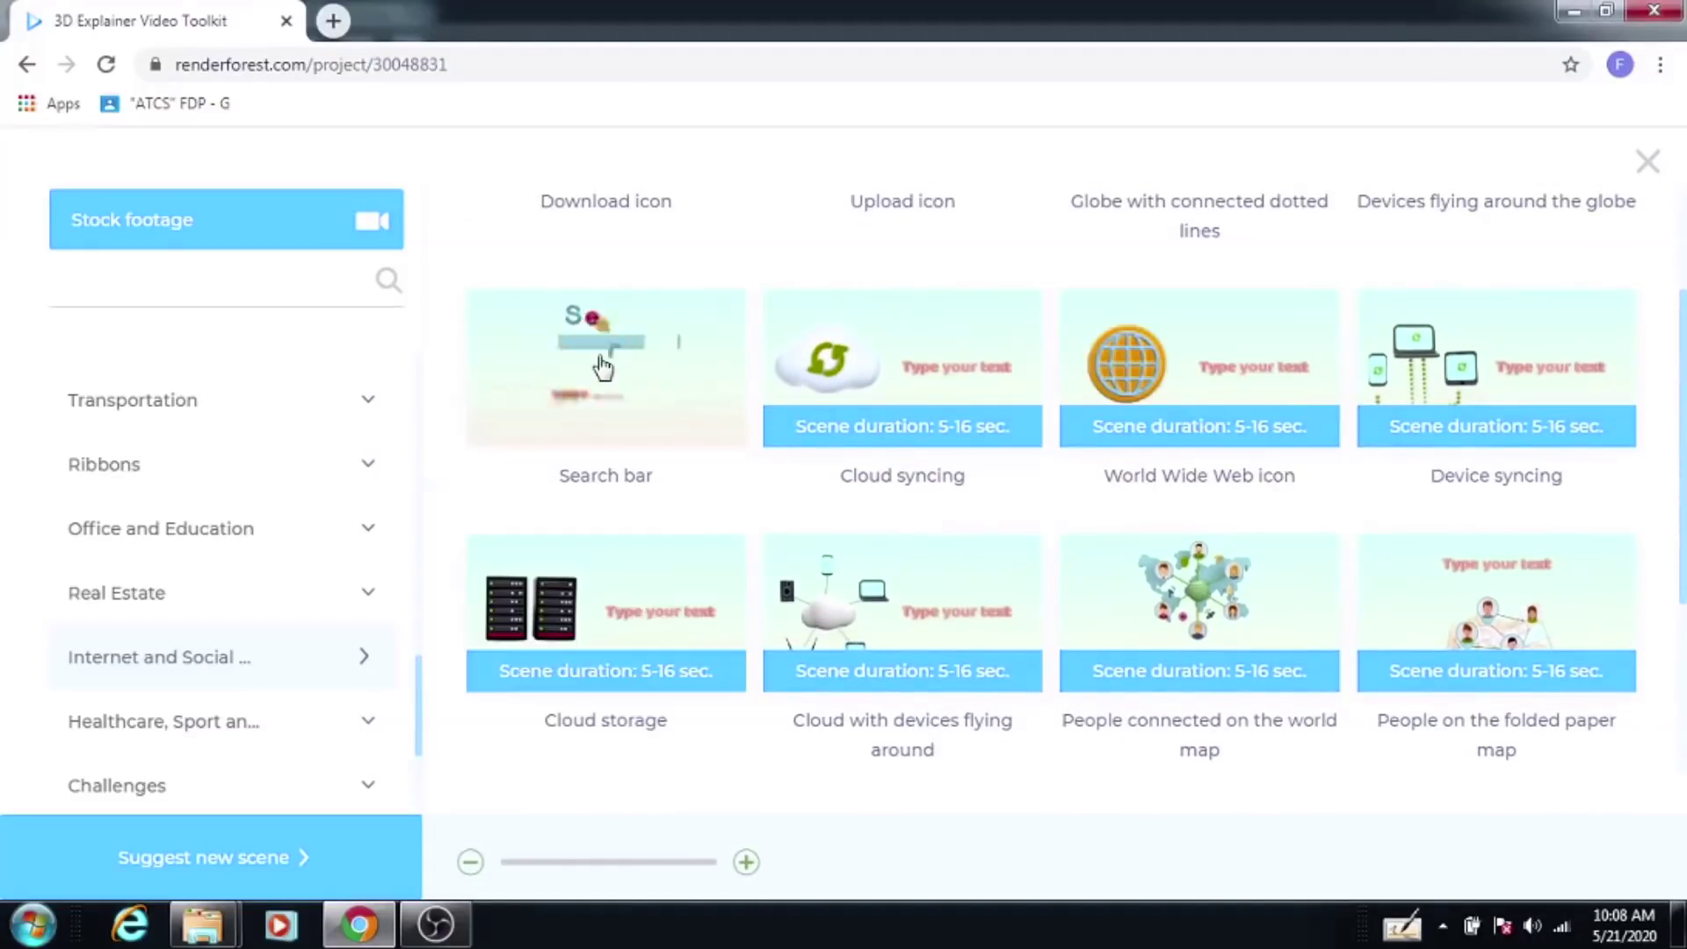
{"action": "left_click", "coordinate": [603, 367]}
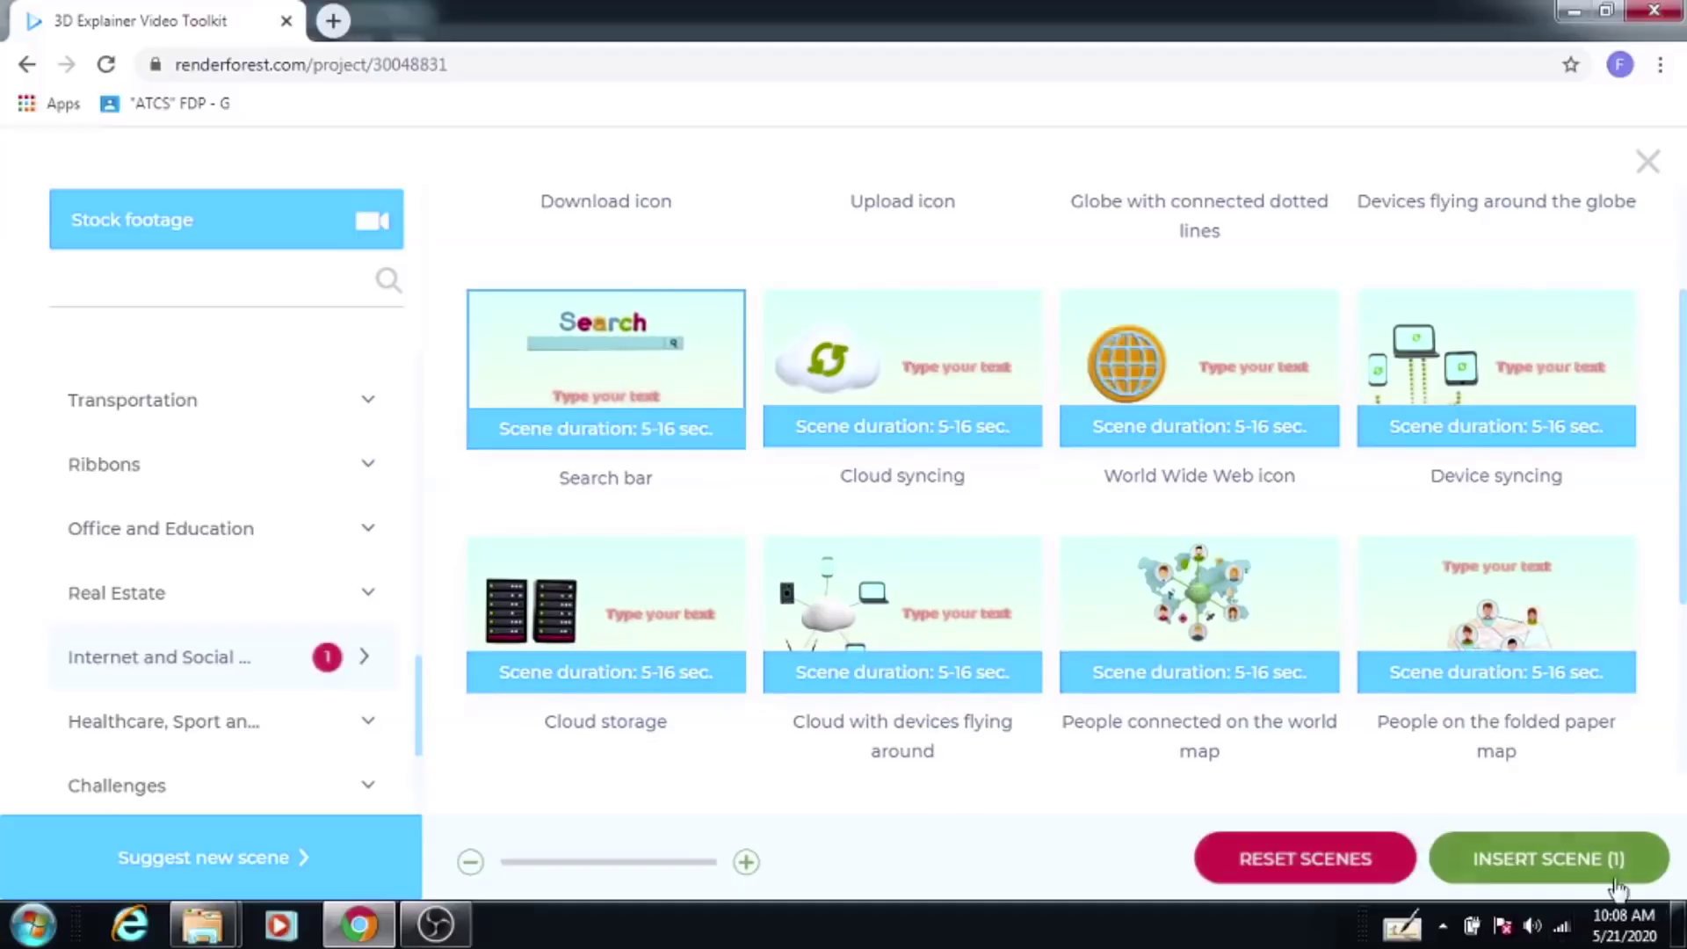
Step: Insert the Search bar scene and caption it 'FOLLOW THE RULES AND REGULATION OF WHO'
{"action": "left_click", "coordinate": [1544, 859]}
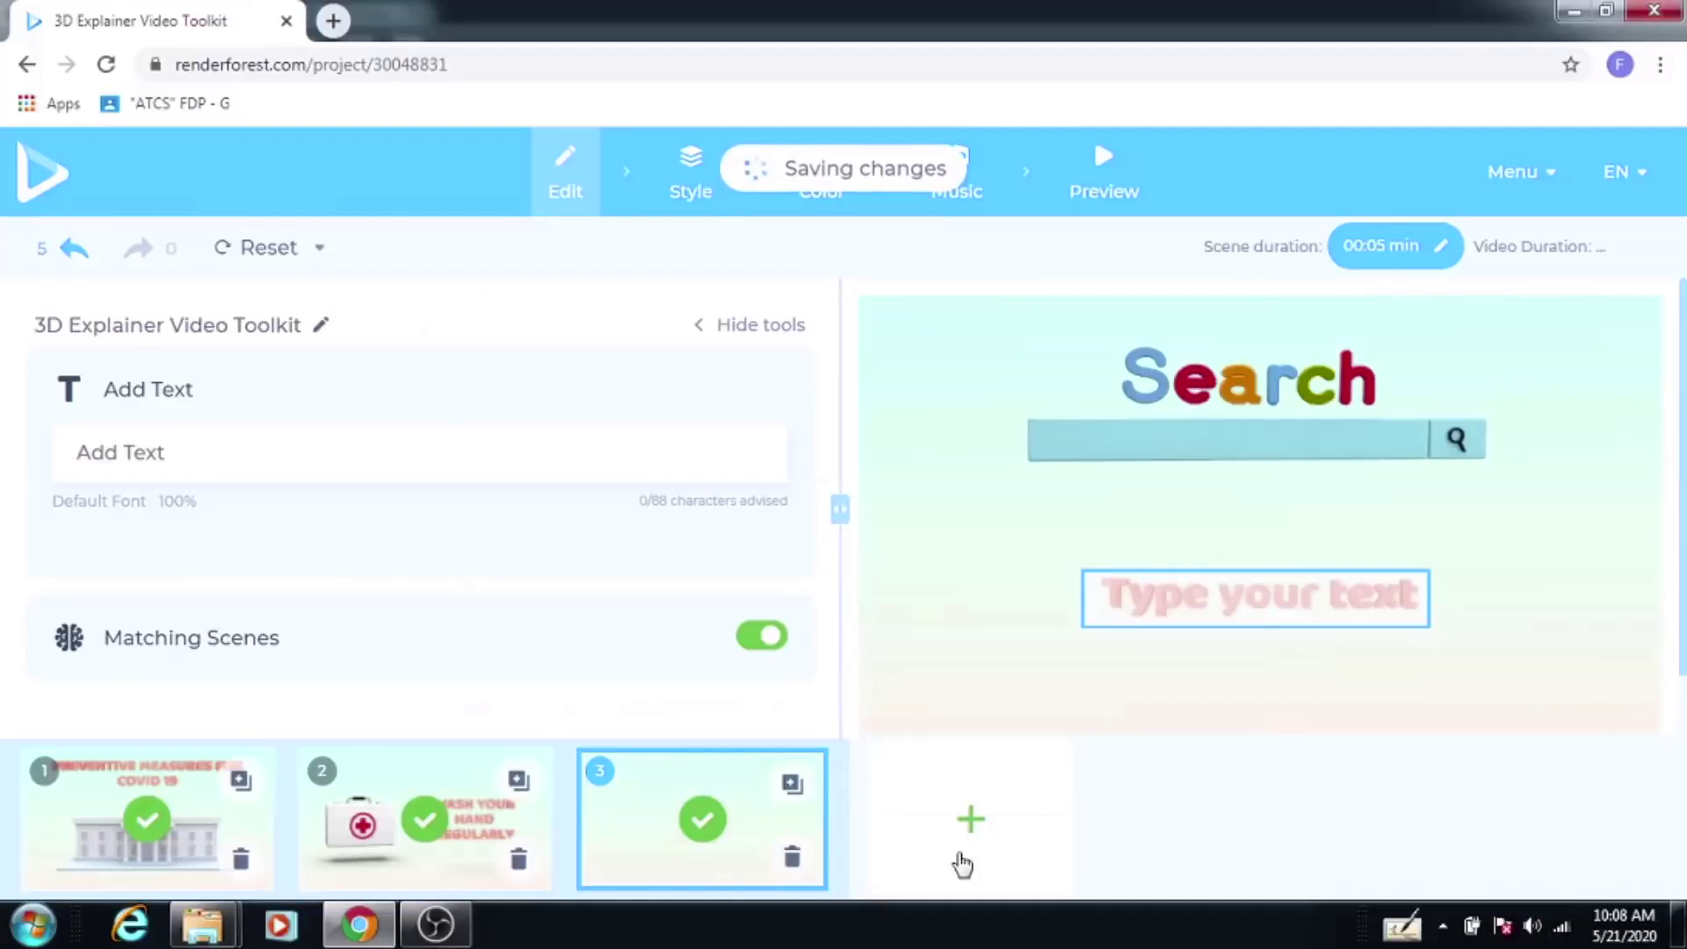
{"action": "left_click", "coordinate": [1223, 624]}
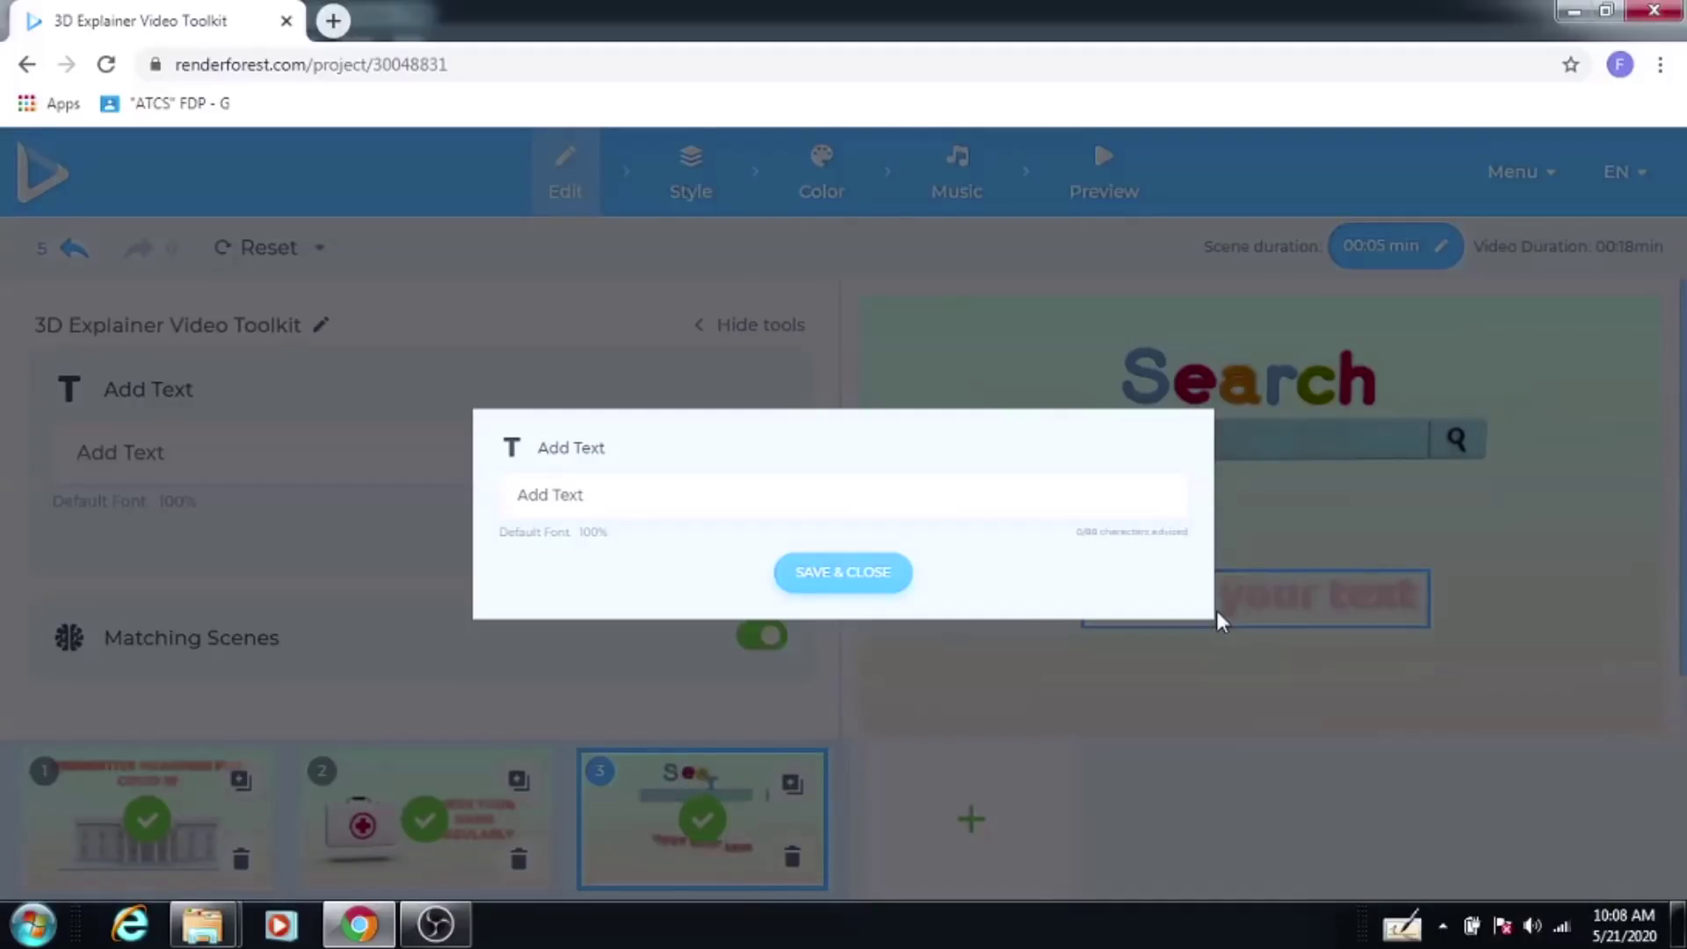
{"action": "left_click", "coordinate": [595, 492]}
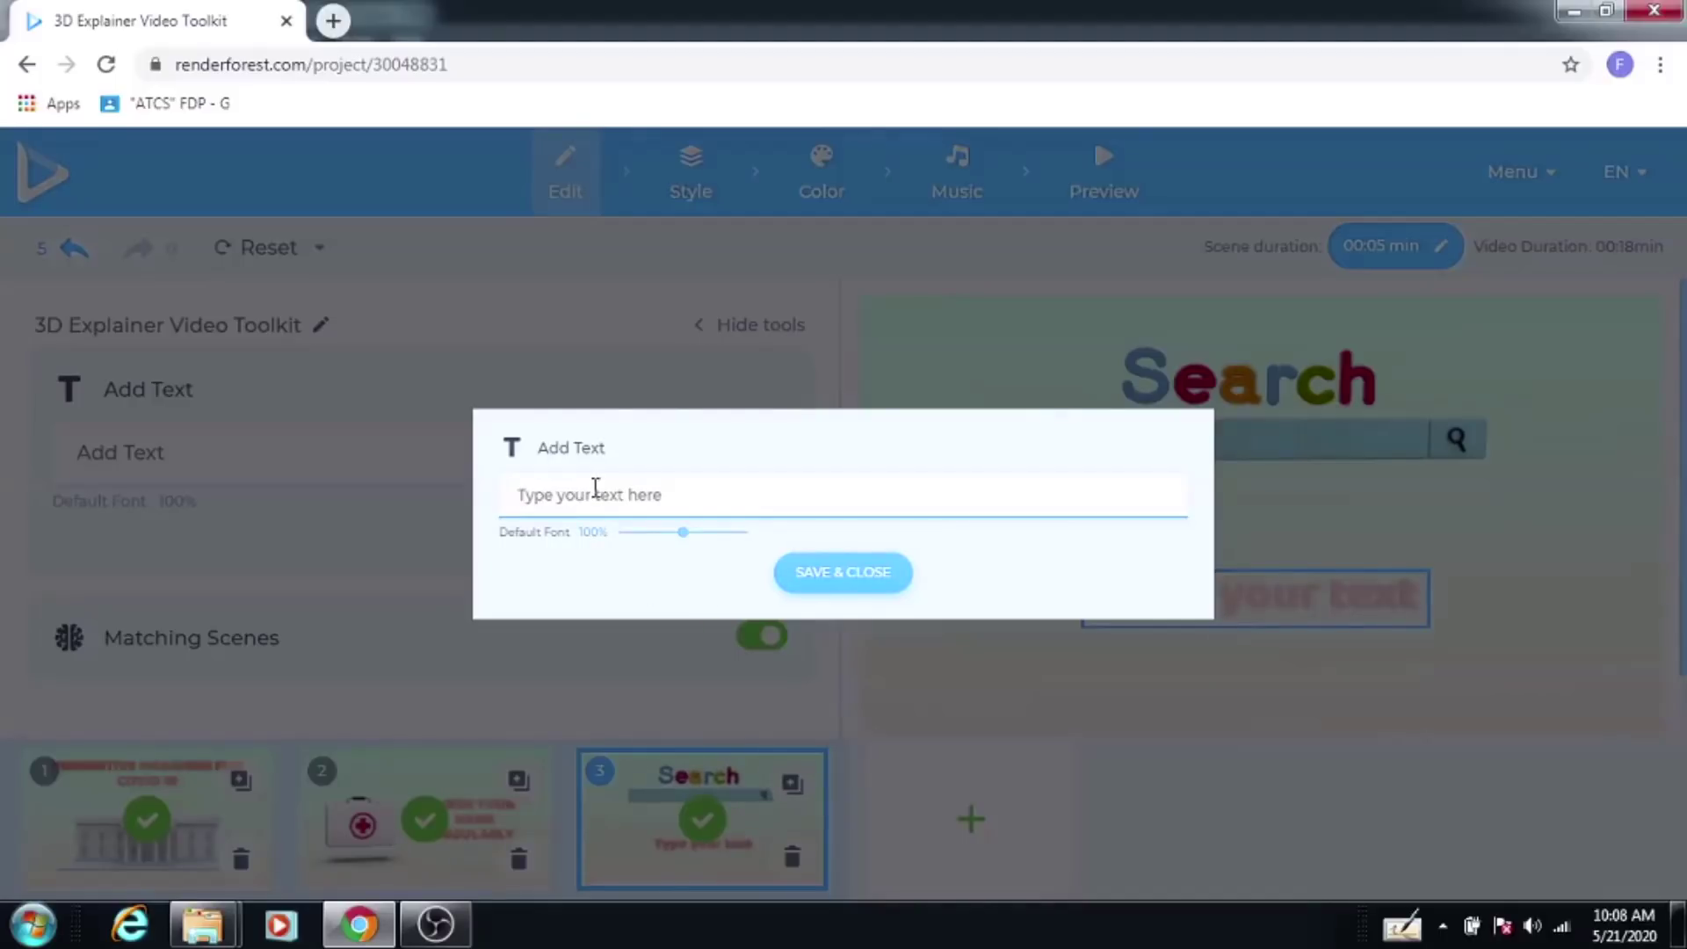
{"action": "type", "text": "FOLLOE"}
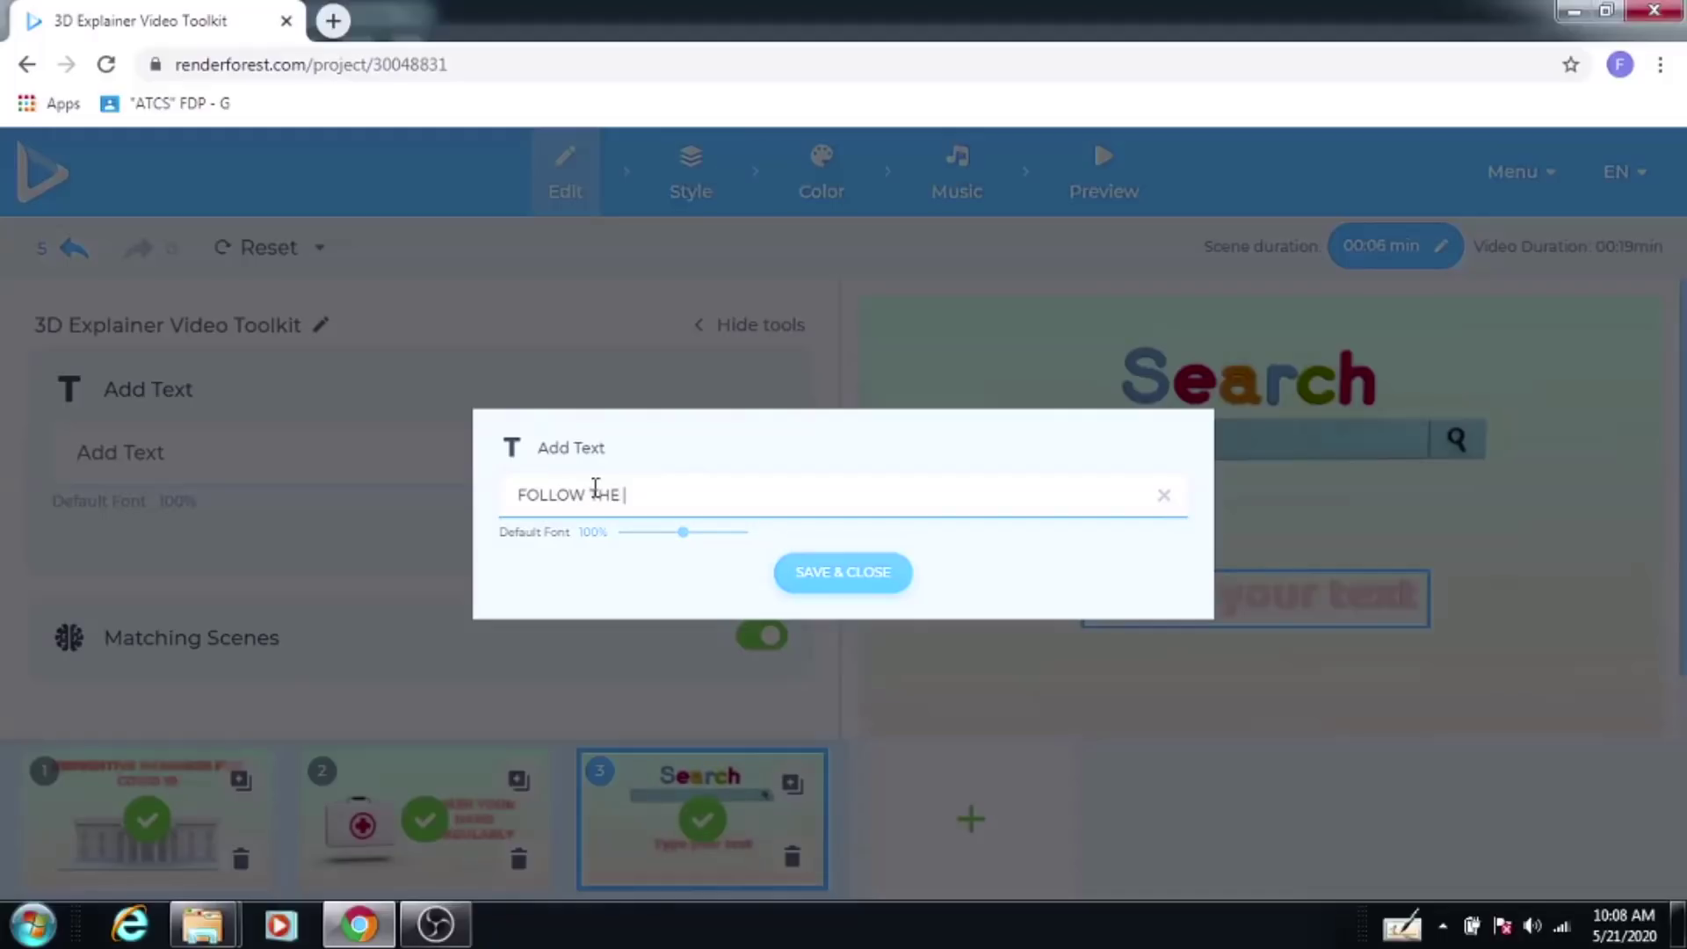
{"action": "type", "text": " THE RULES AND REGULA"}
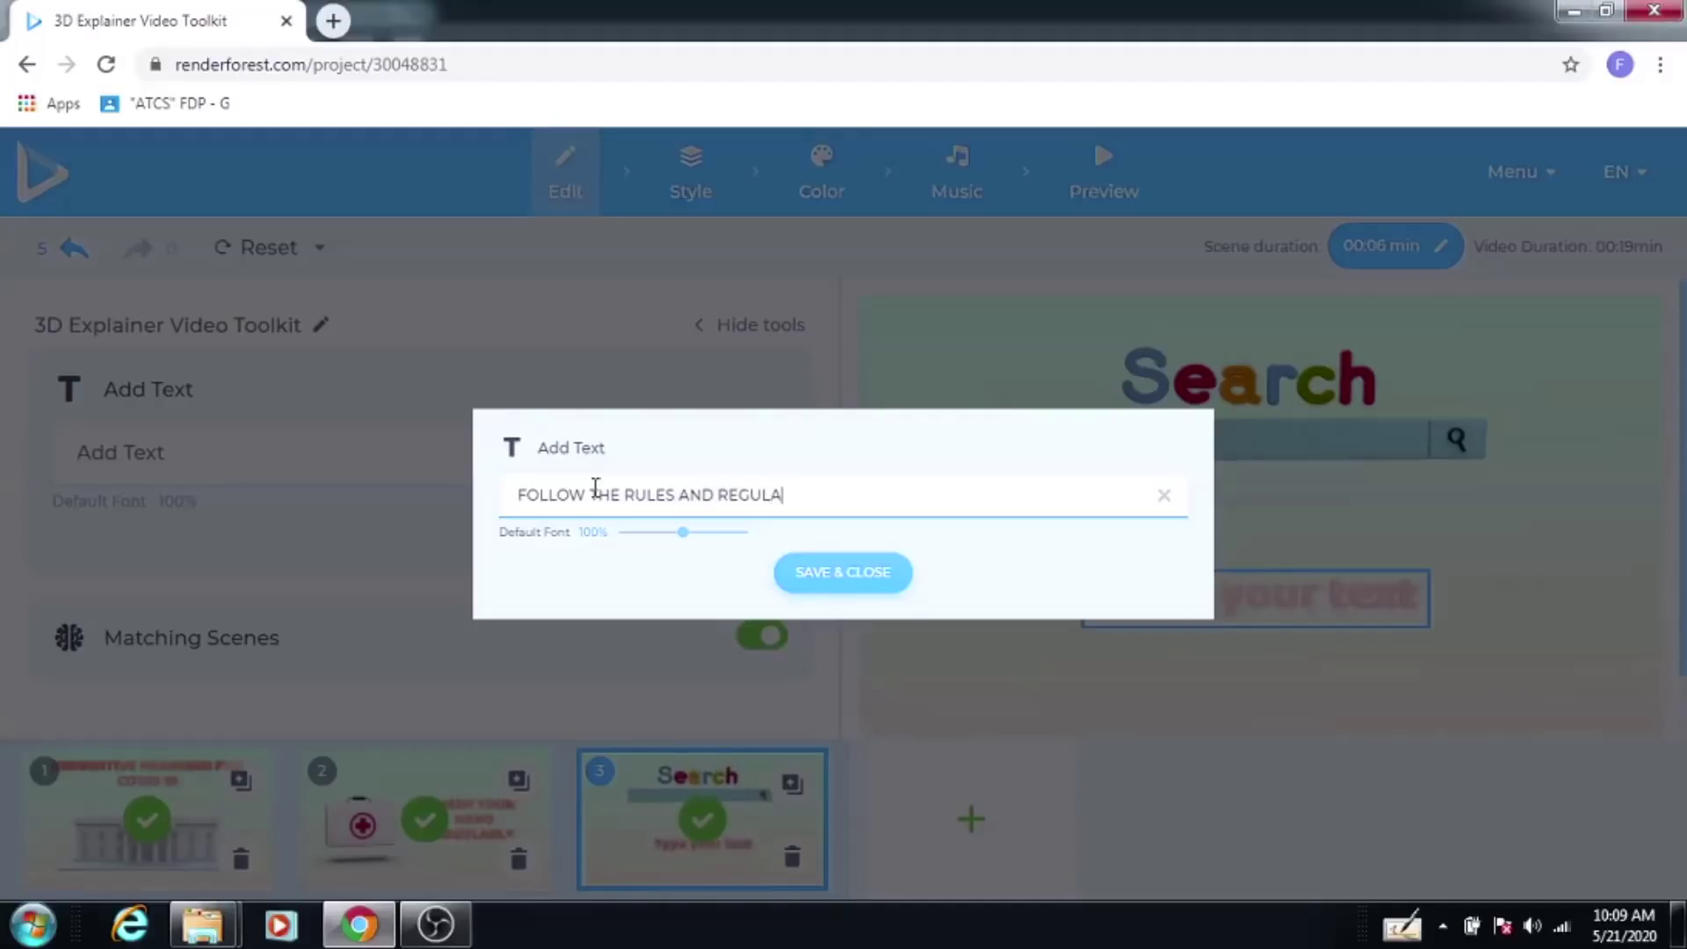
{"action": "type", "text": "TION O"}
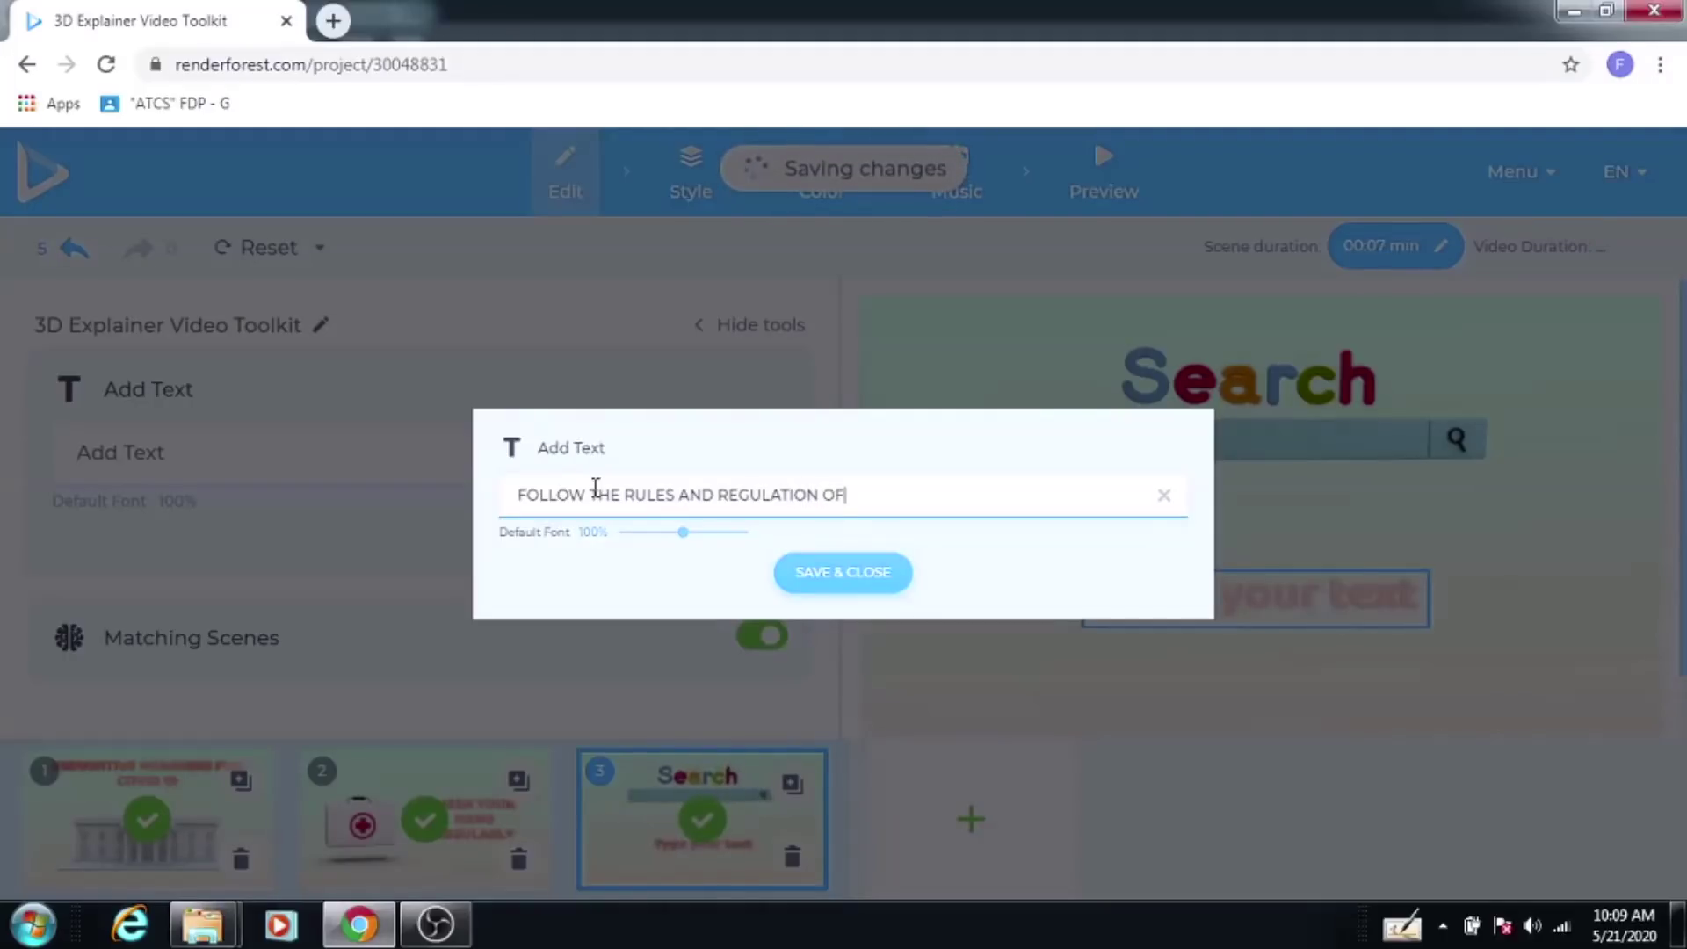
{"action": "type", "text": "F "}
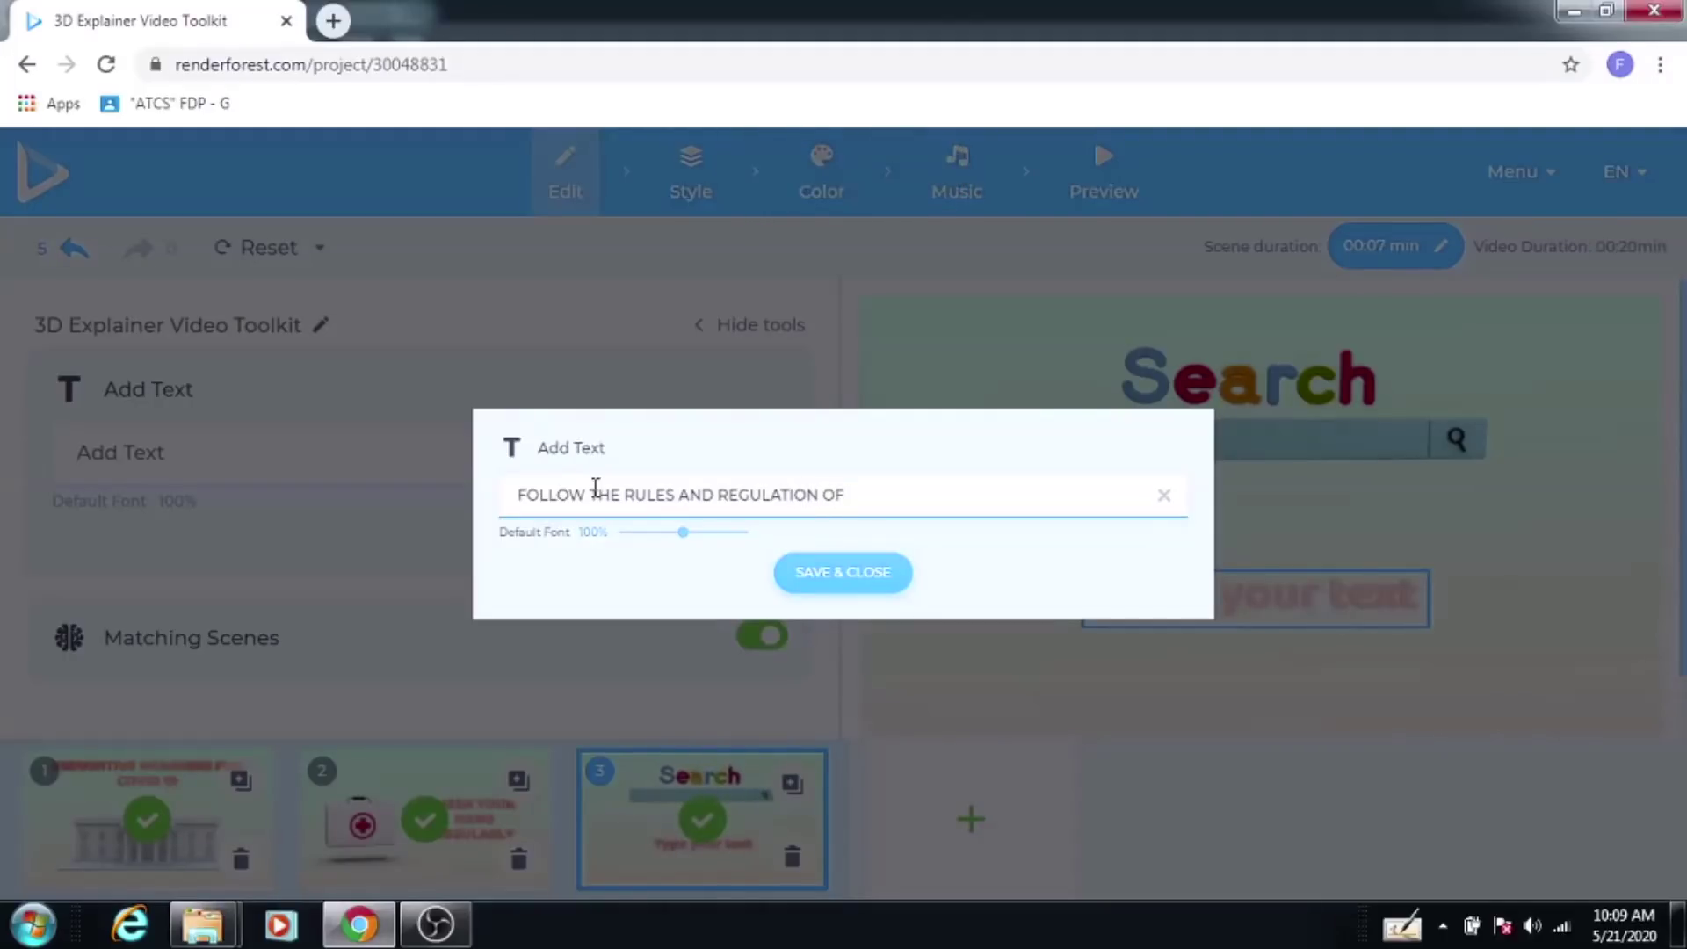
{"action": "type", "text": "WHO"}
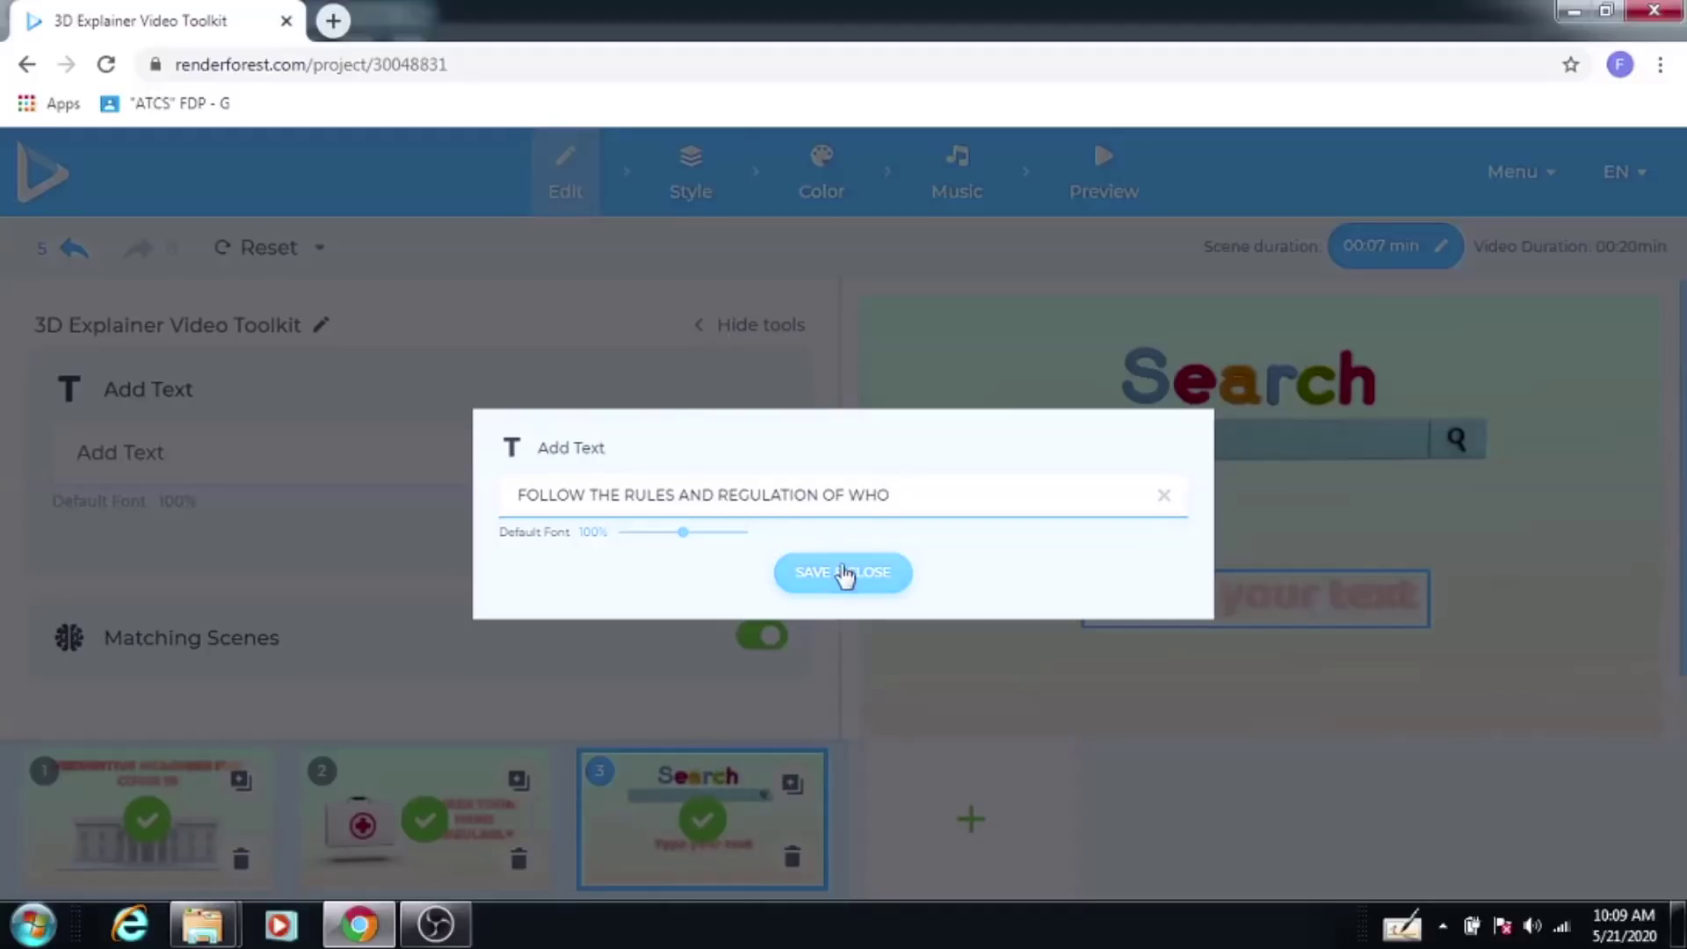
{"action": "left_click", "coordinate": [842, 572]}
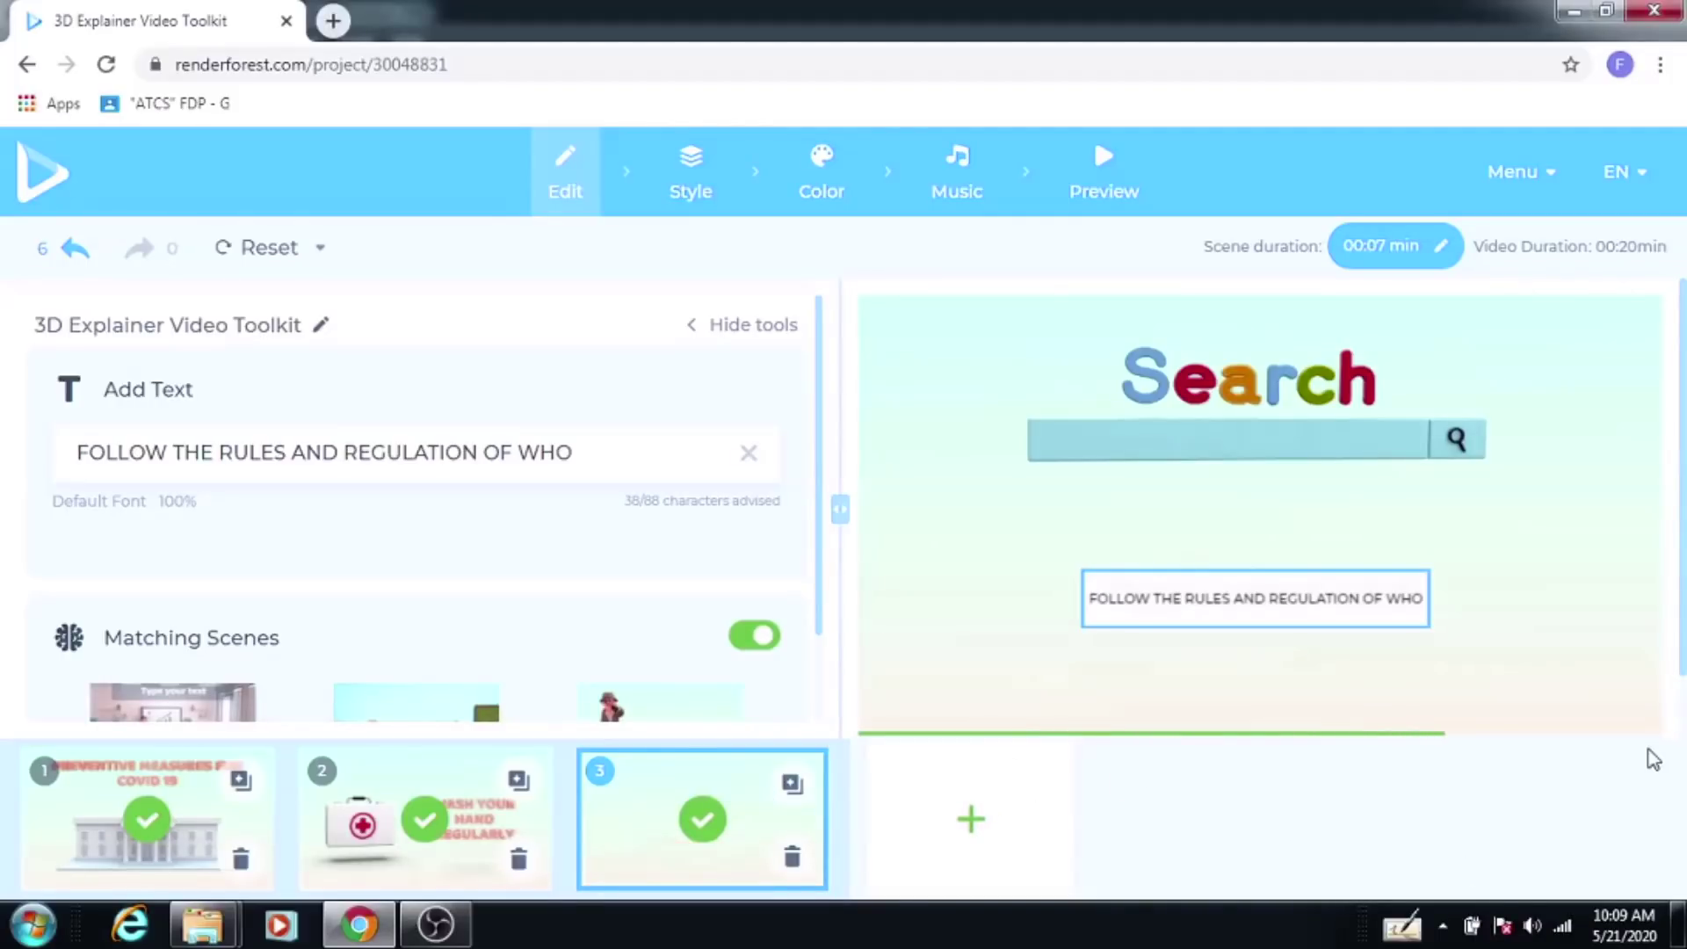
Step: Insert the Smiling pilot on a plane scene from Background Animations as scene 4
{"action": "left_click", "coordinate": [958, 830]}
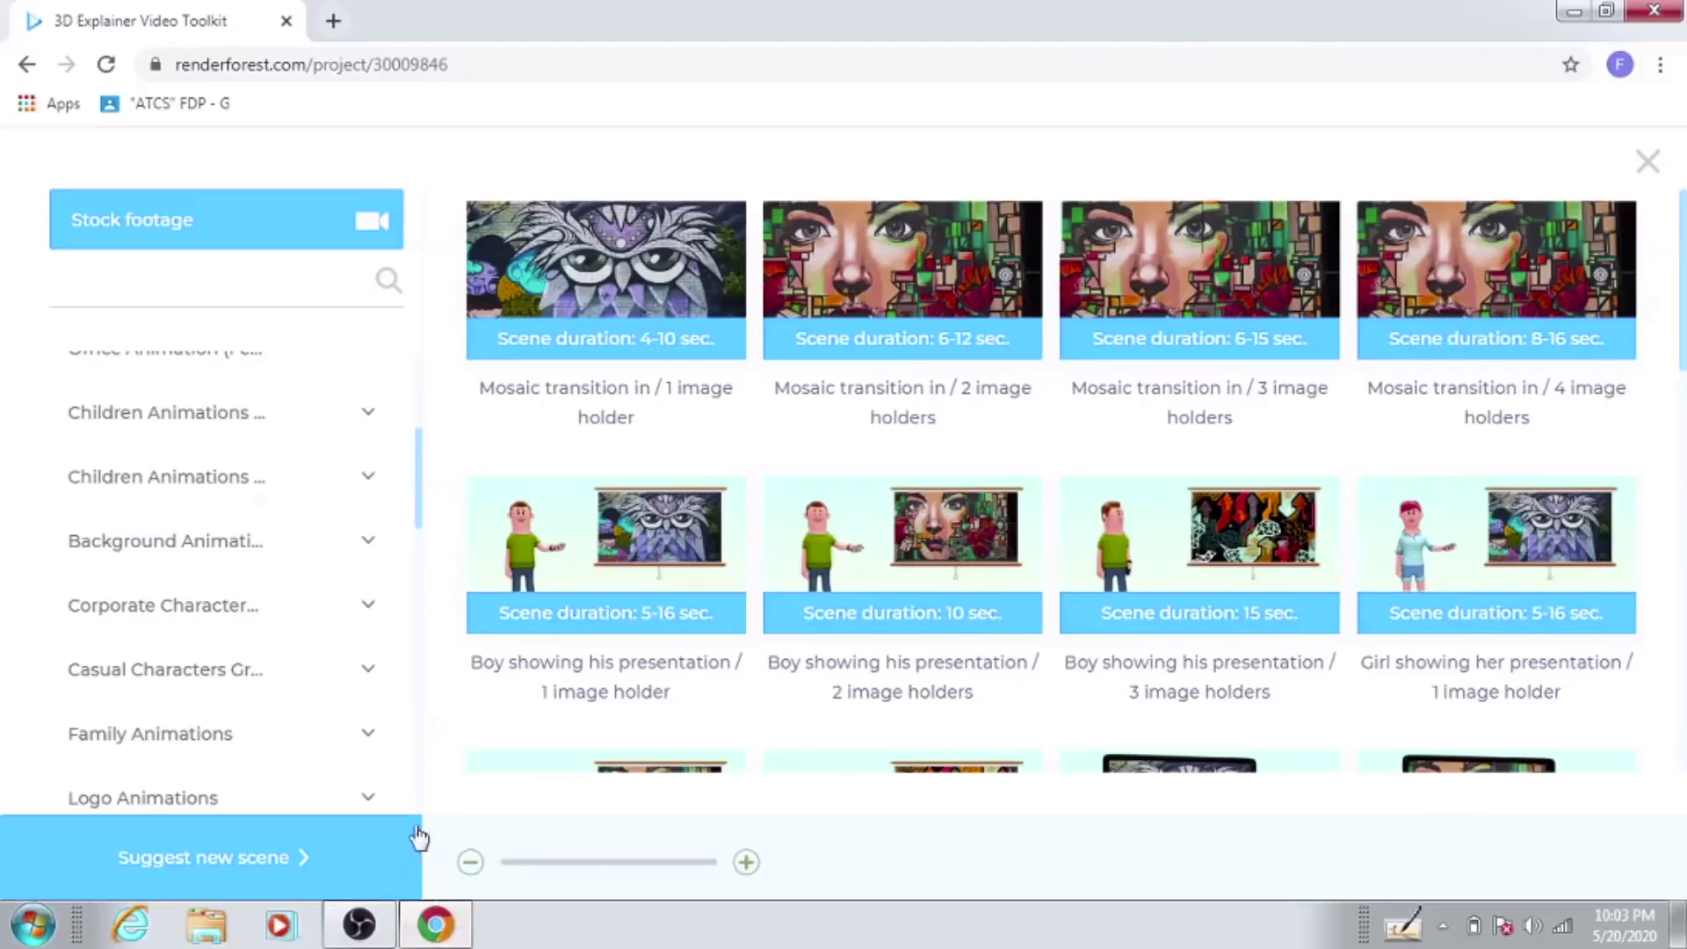
{"action": "left_click", "coordinate": [288, 558]}
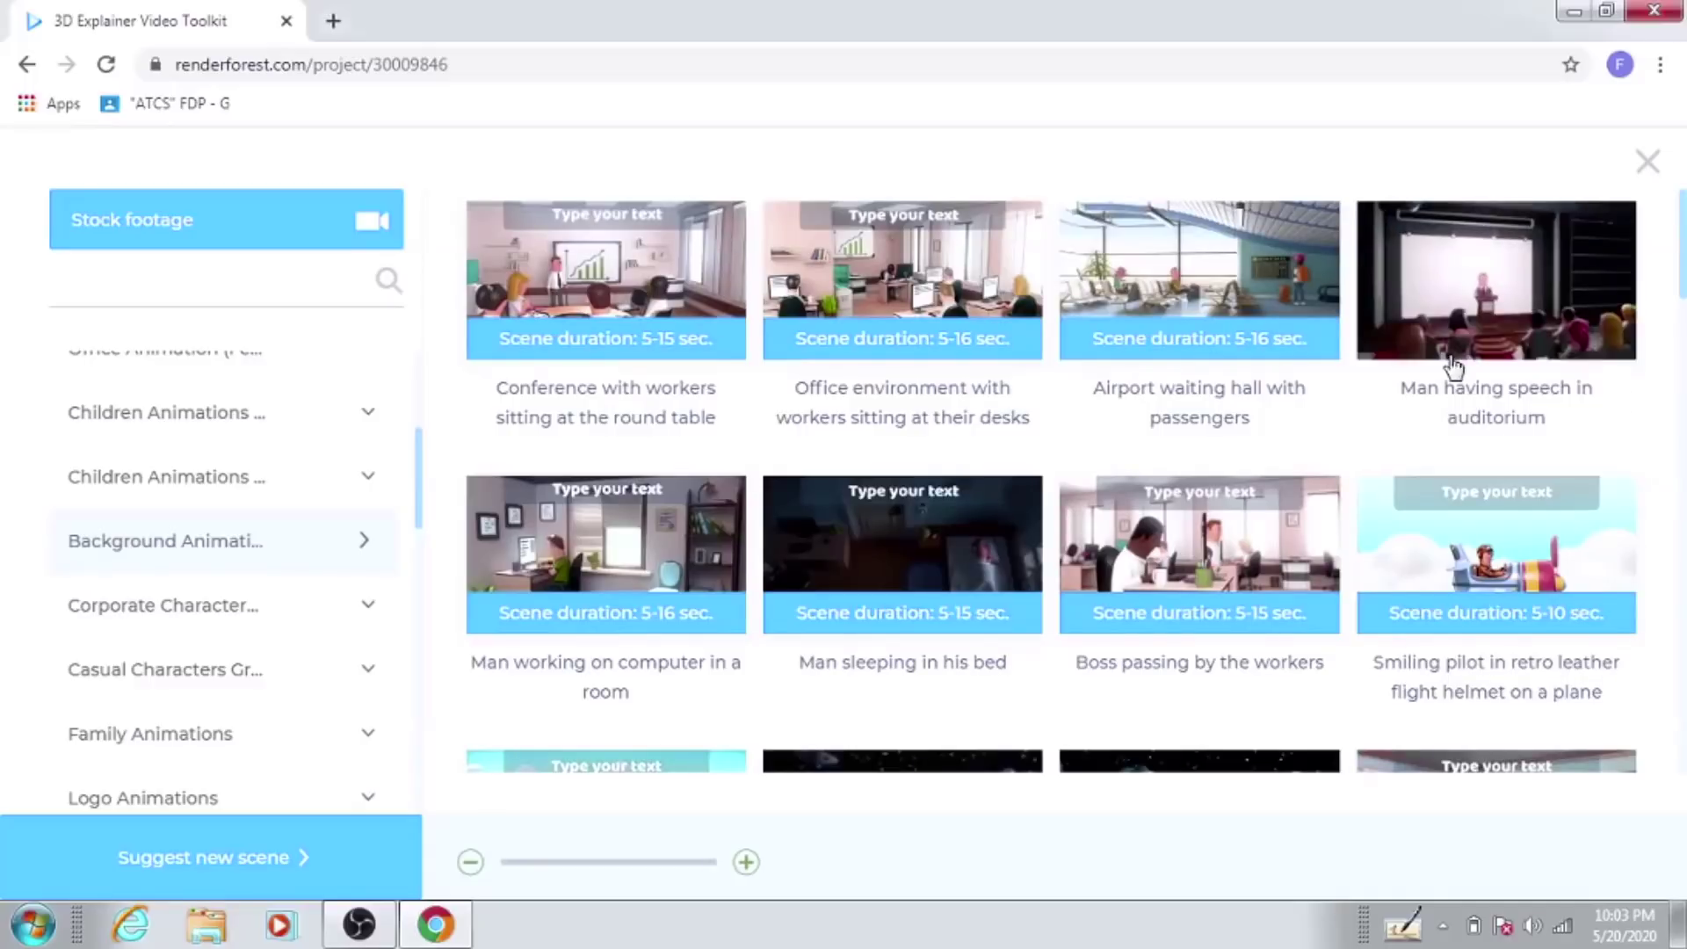
{"action": "left_click", "coordinate": [1532, 572]}
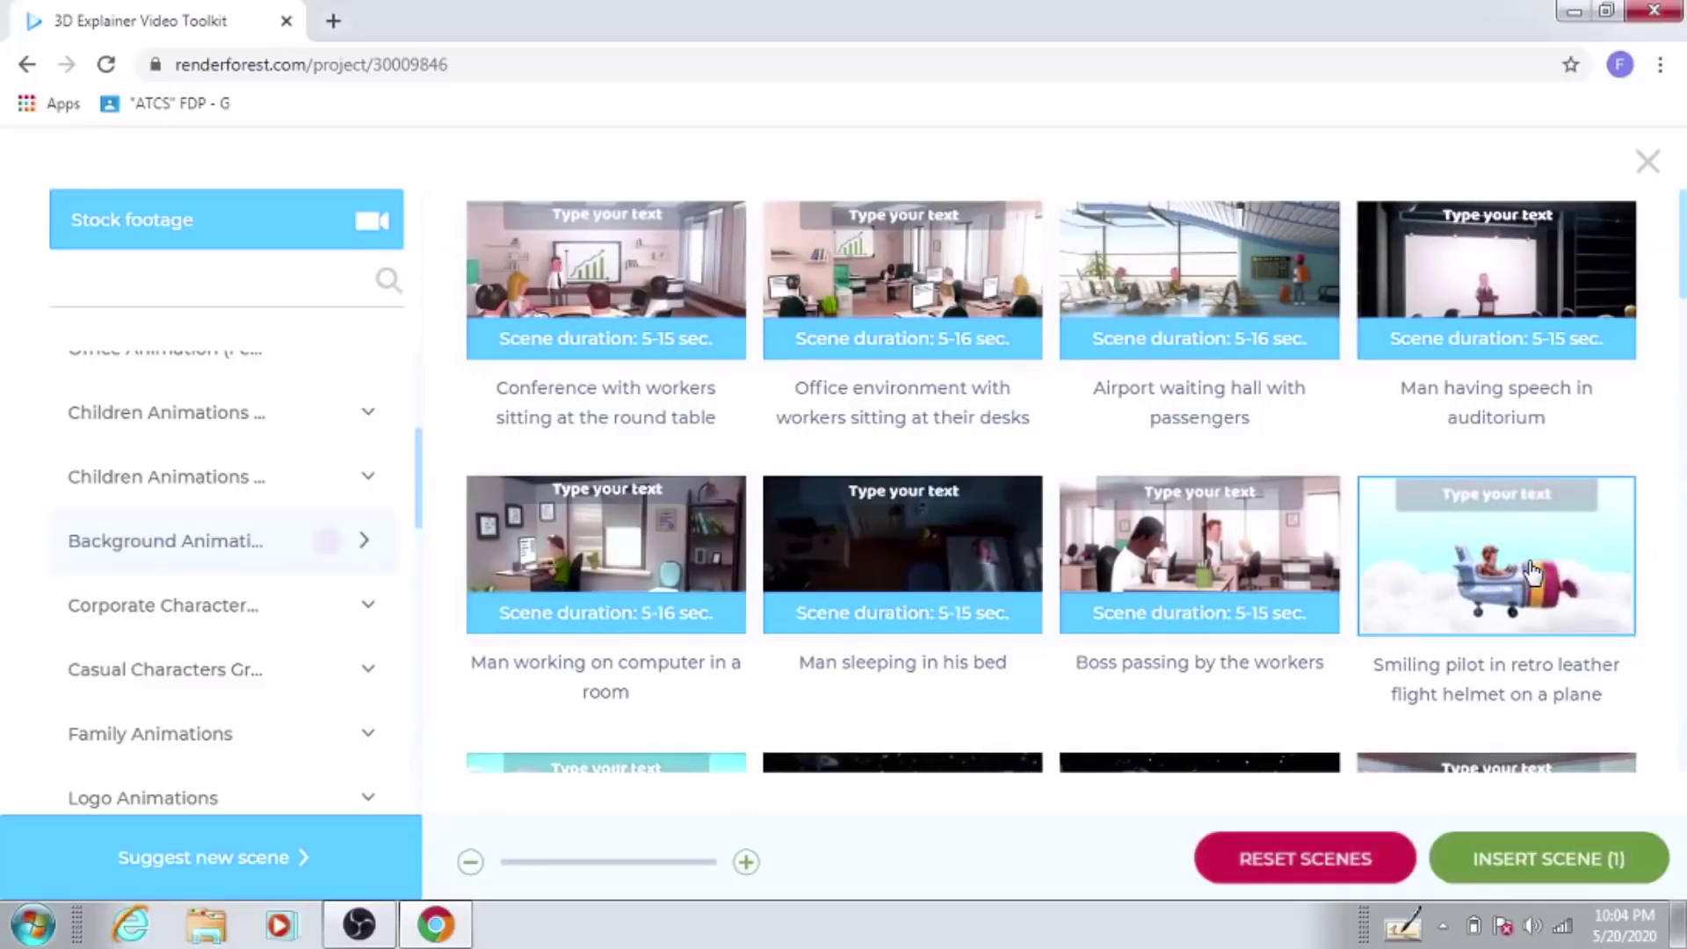
{"action": "left_click", "coordinate": [1552, 861]}
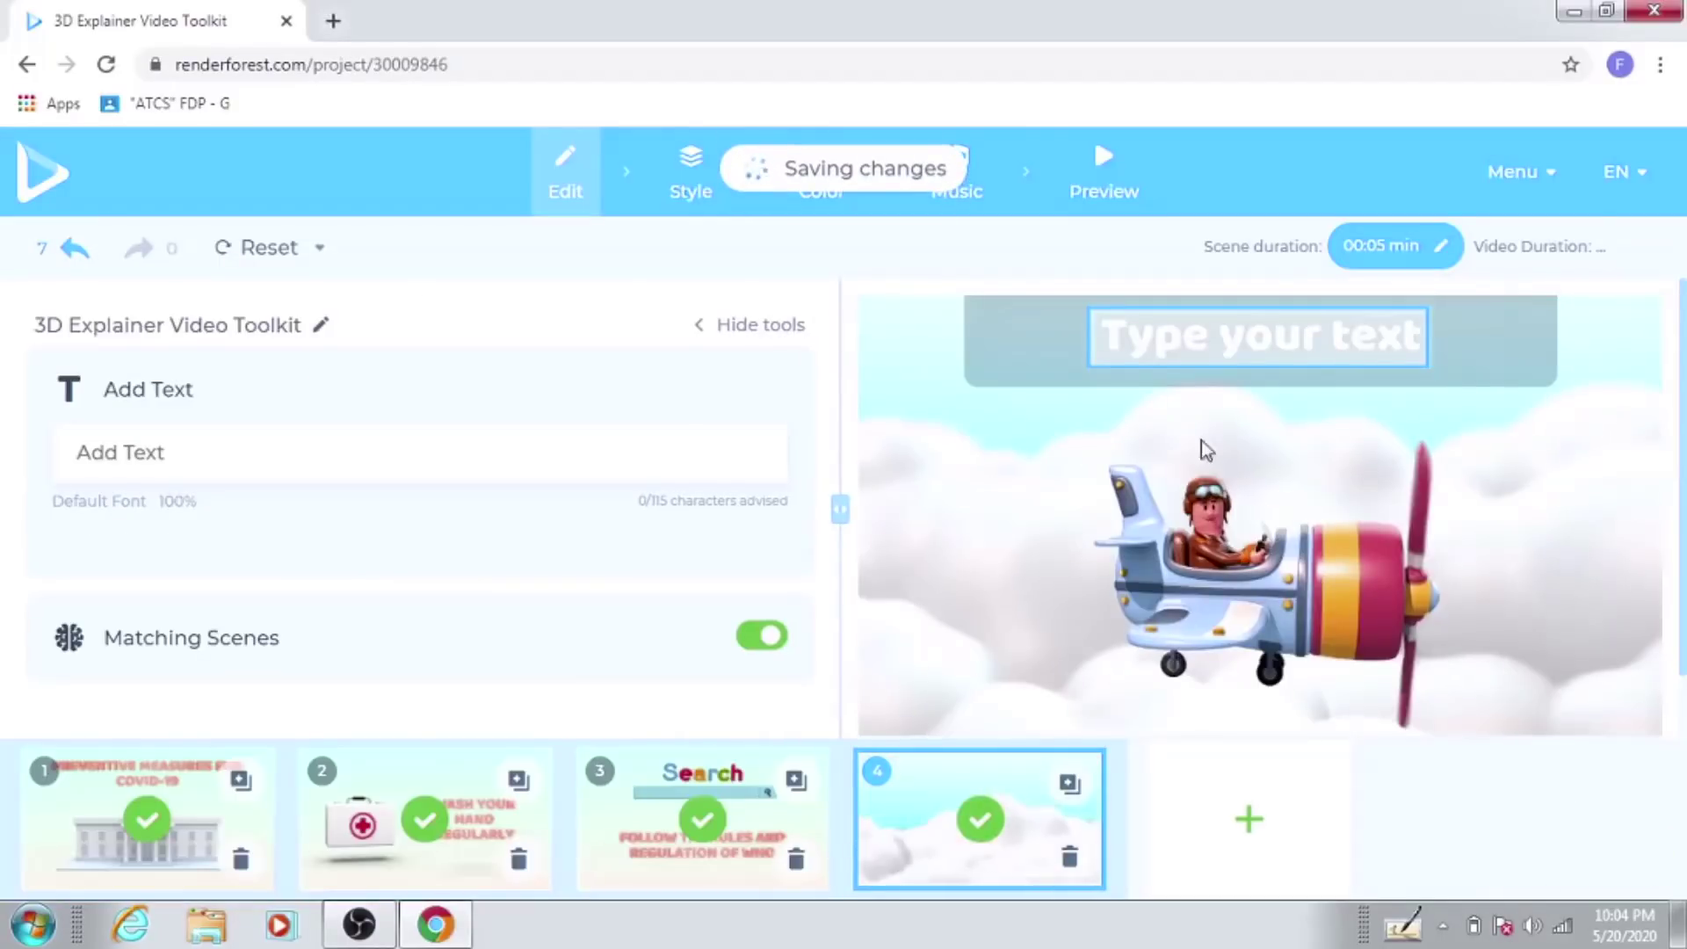
Step: Draft the pilot scene's caption with the words USE THE MASK and WHEN GOING OUT
{"action": "left_click", "coordinate": [1242, 352]}
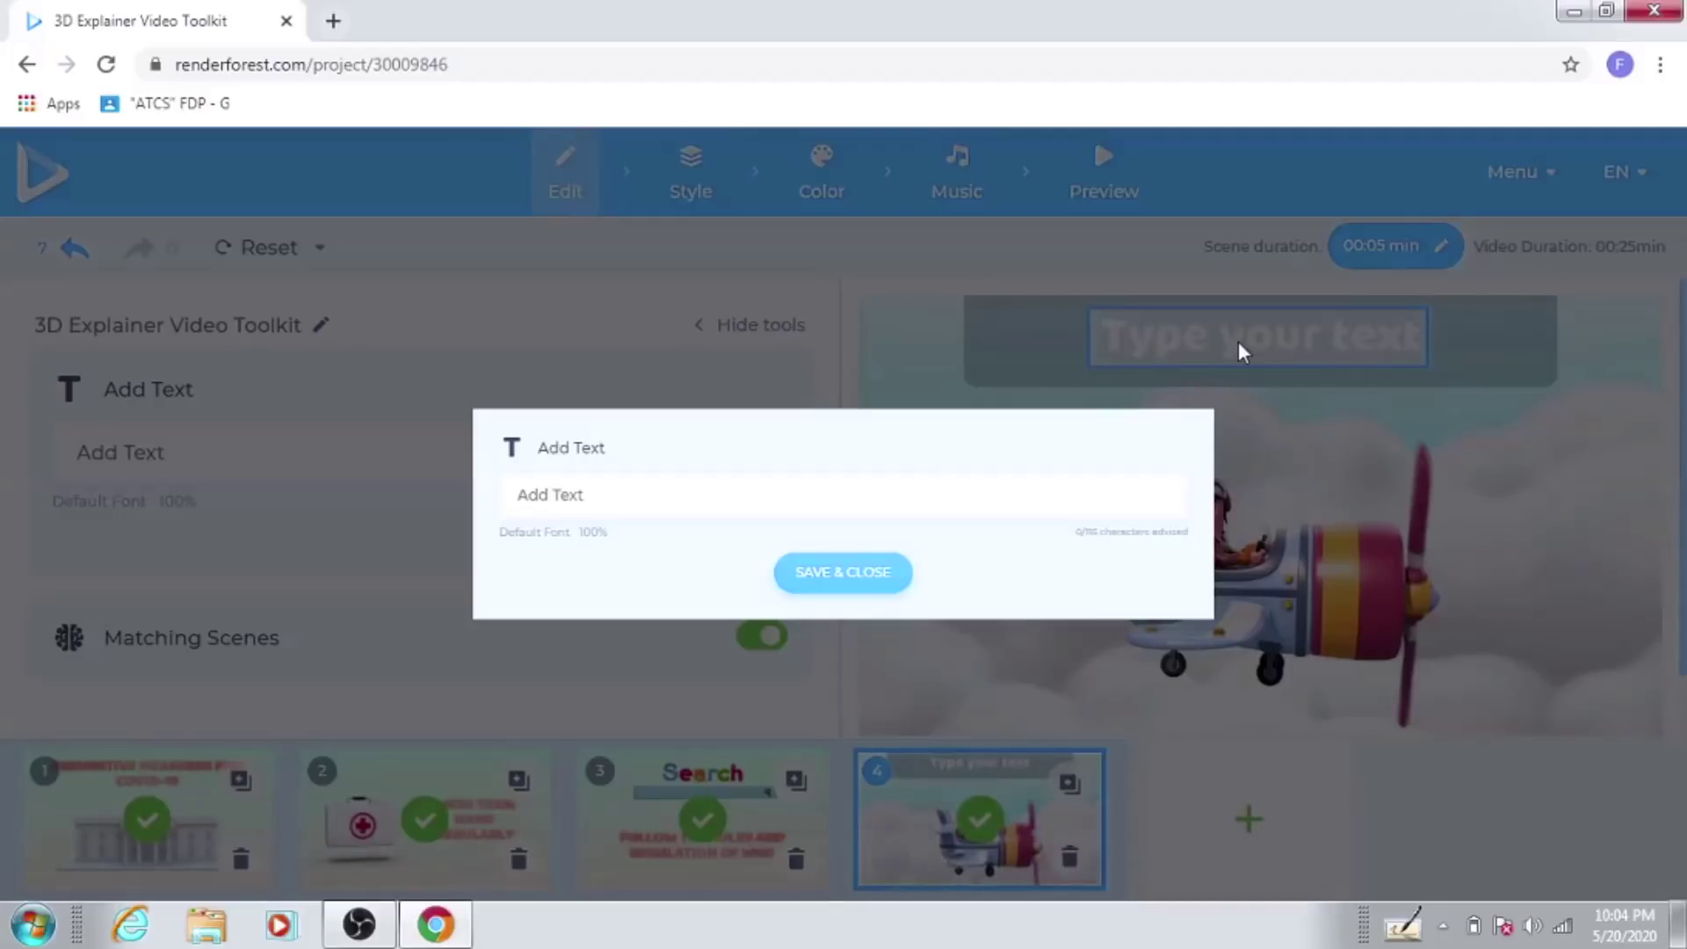
{"action": "left_click", "coordinate": [601, 494]}
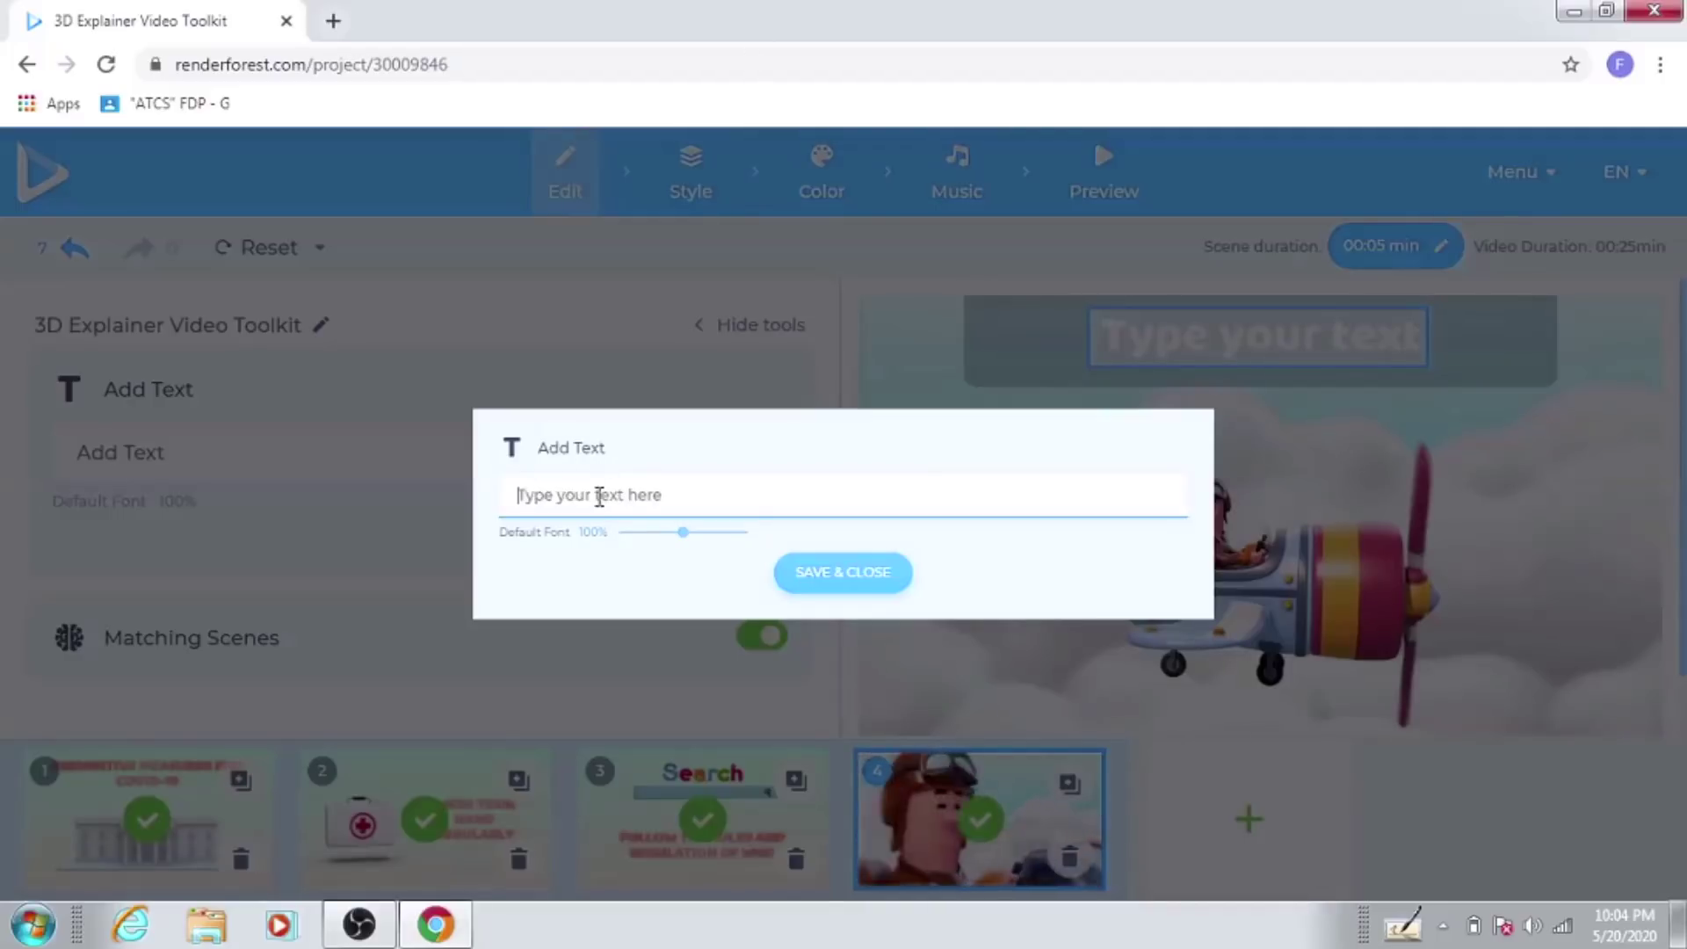
{"action": "type", "text": "USES"}
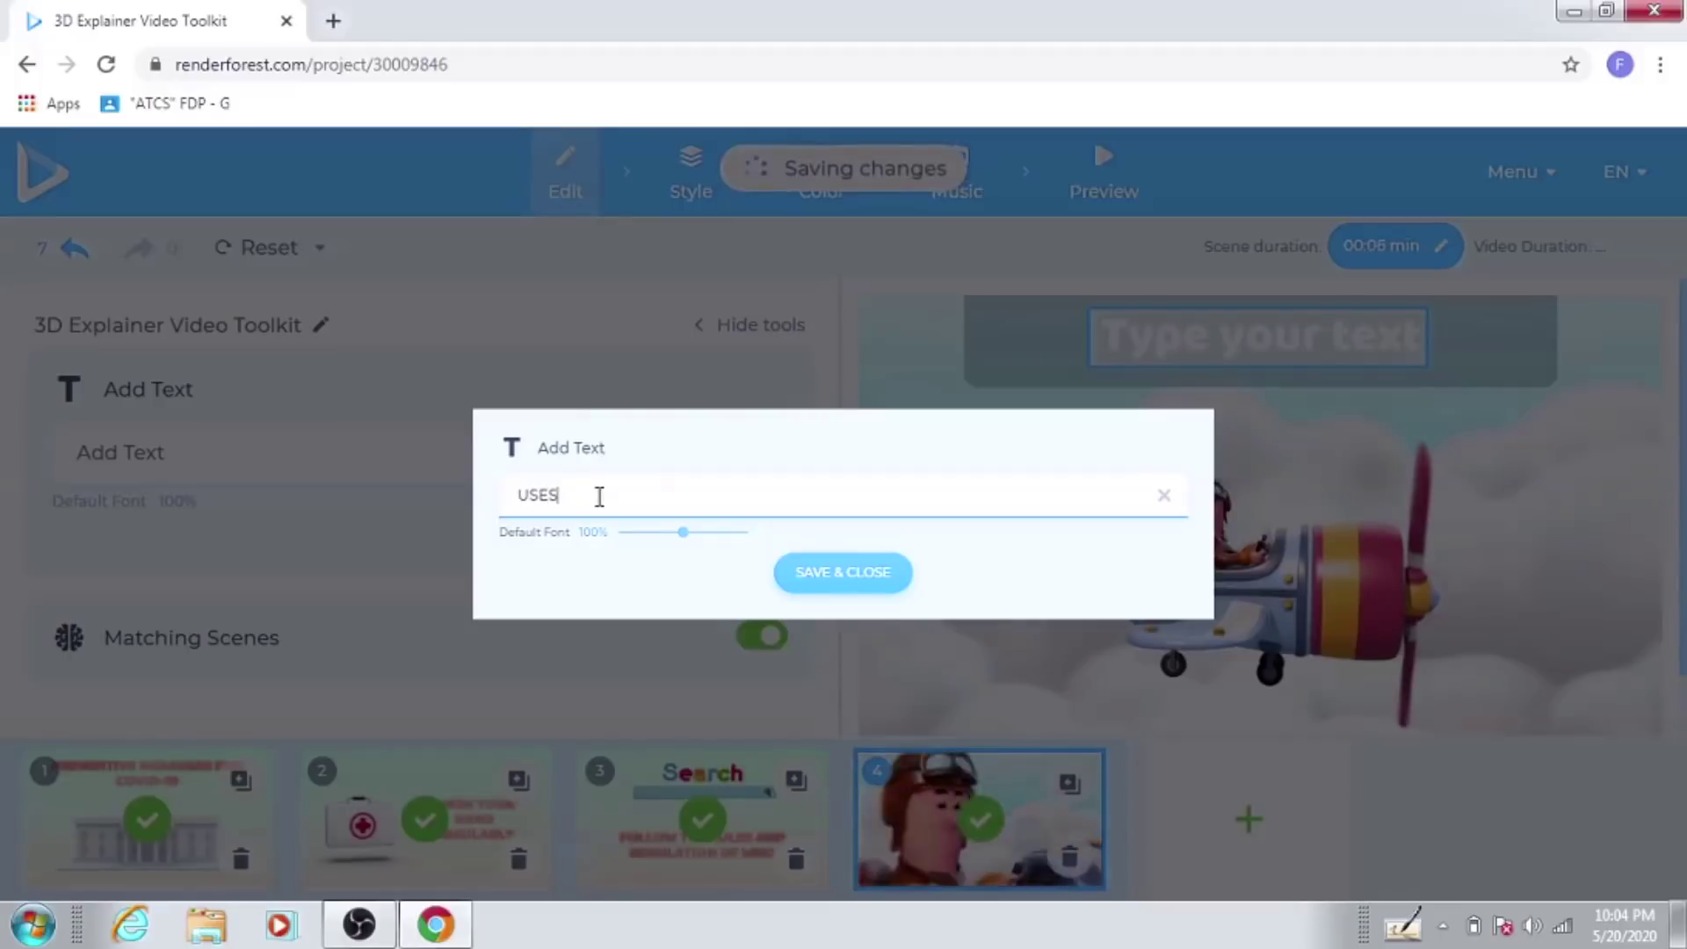
{"action": "key", "text": "BackSpace"}
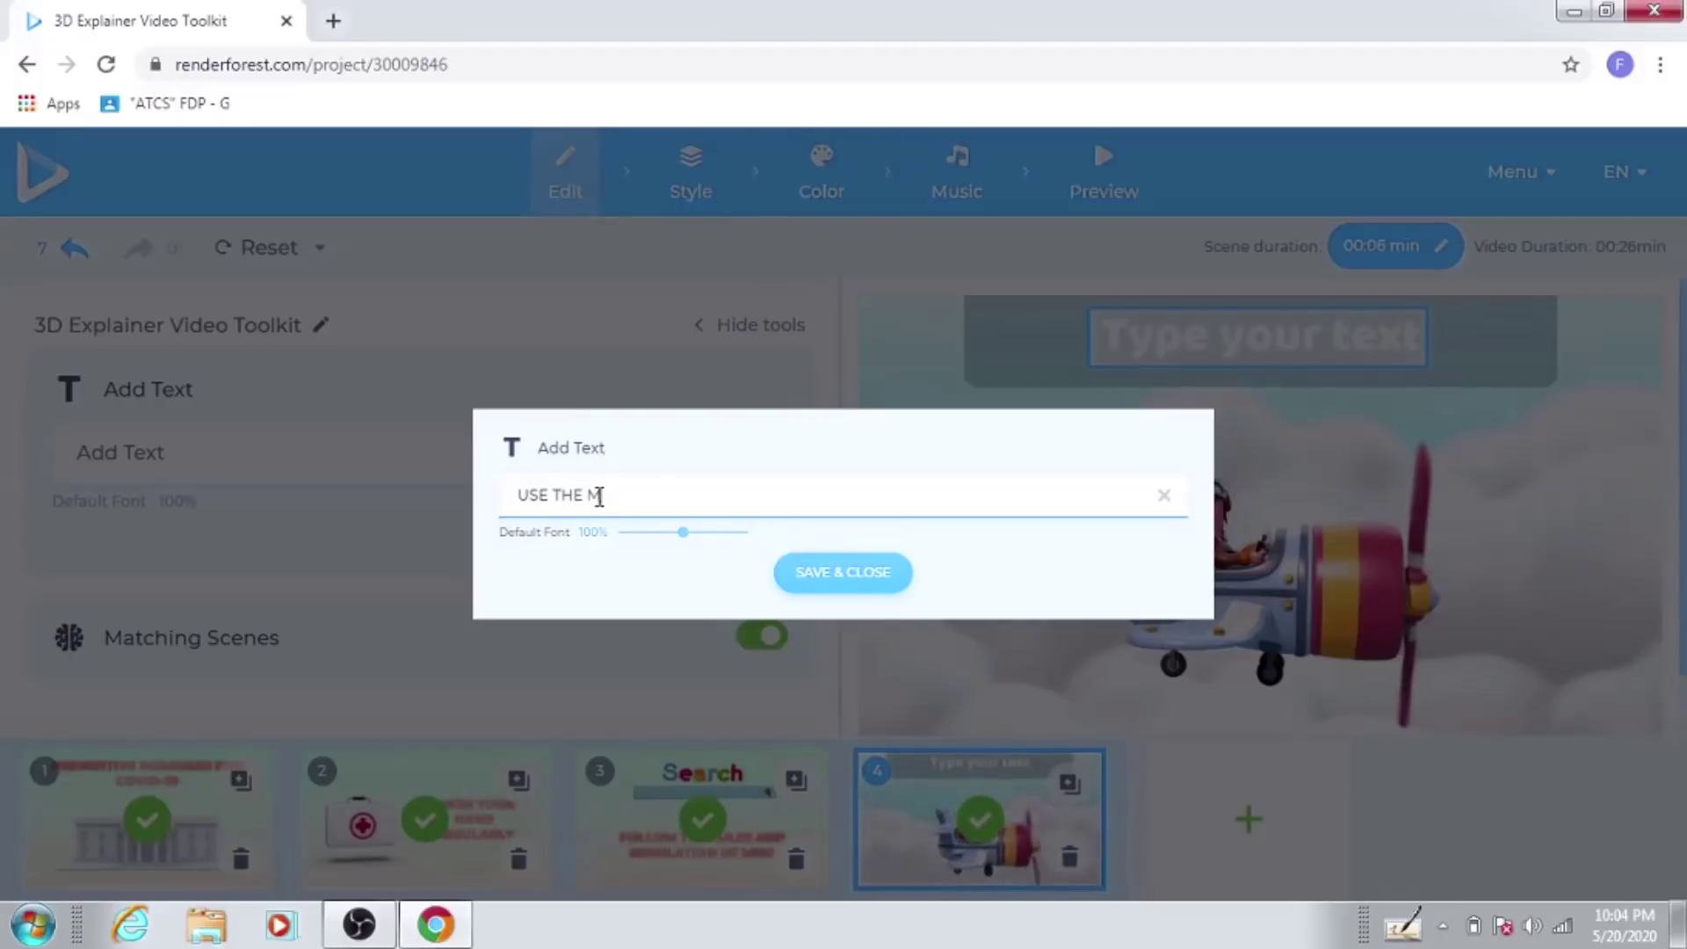
{"action": "type", "text": "THE MASK"}
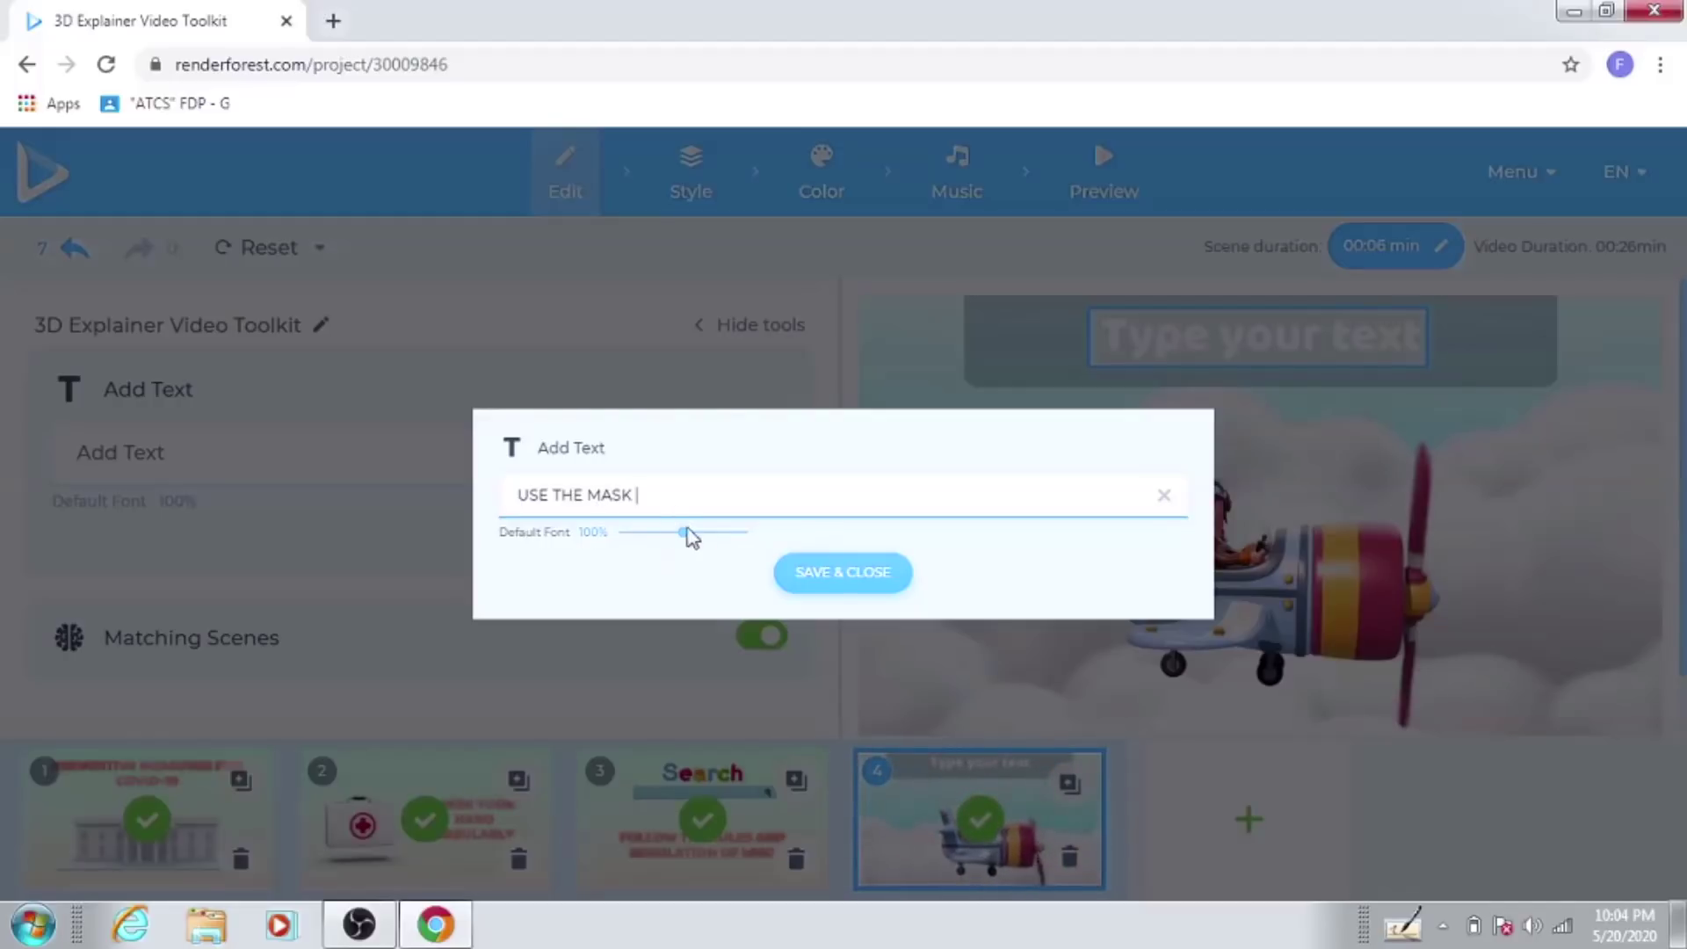
{"action": "left_click", "coordinate": [591, 498]}
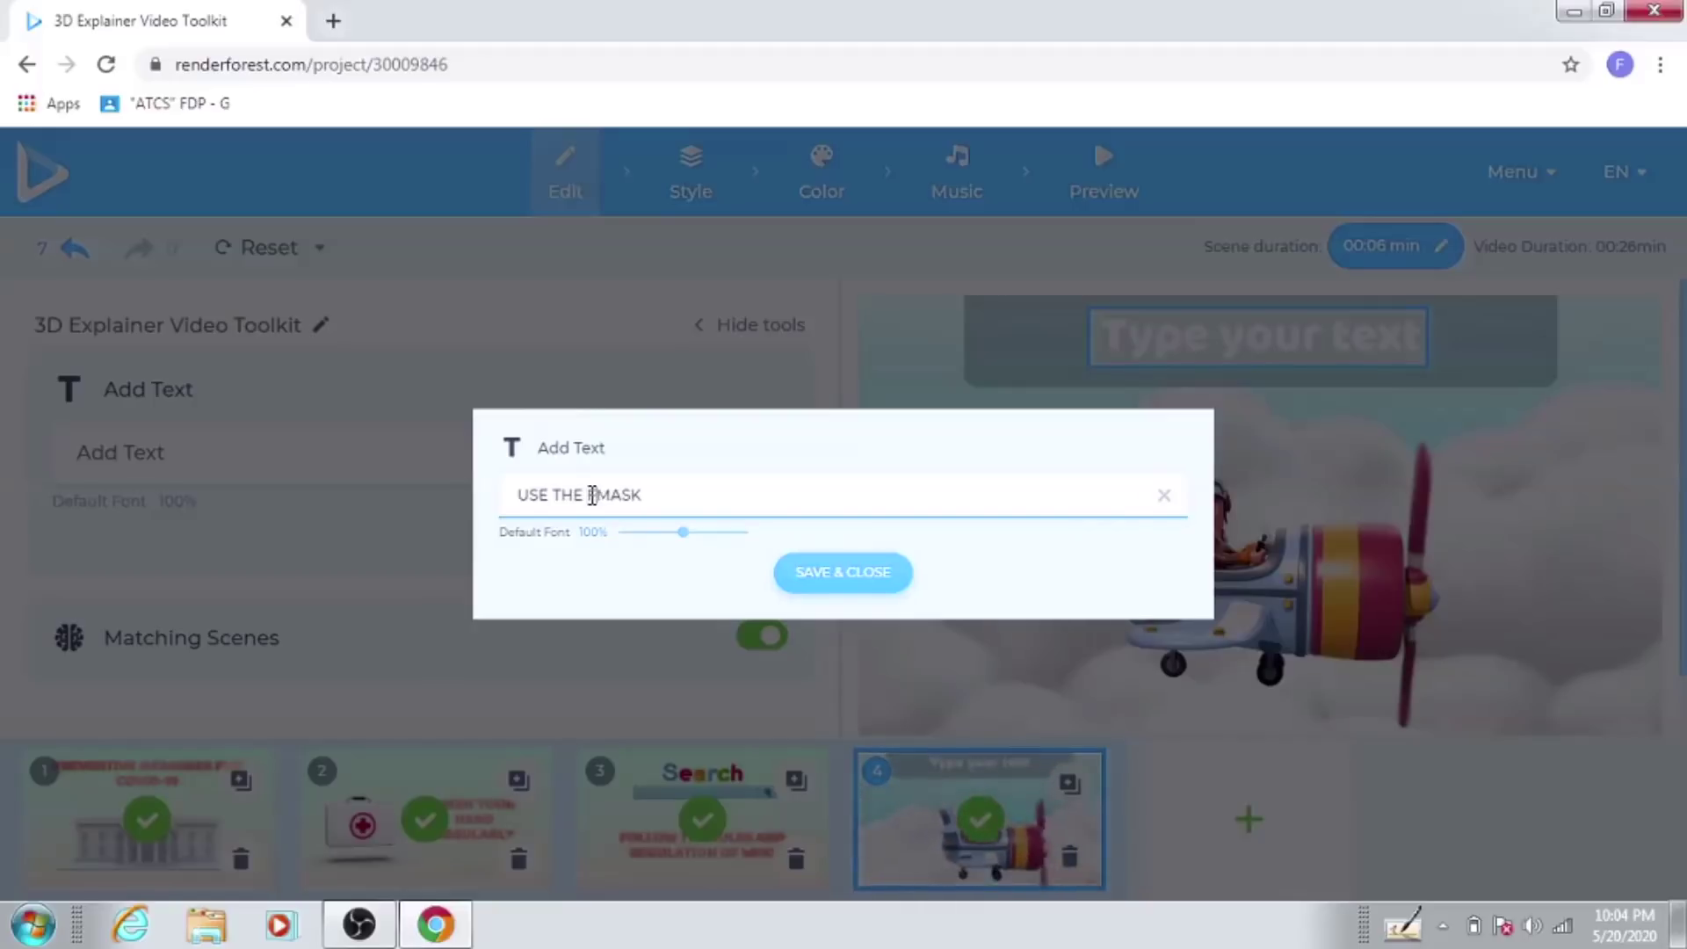
{"action": "type", "text": "A CE"}
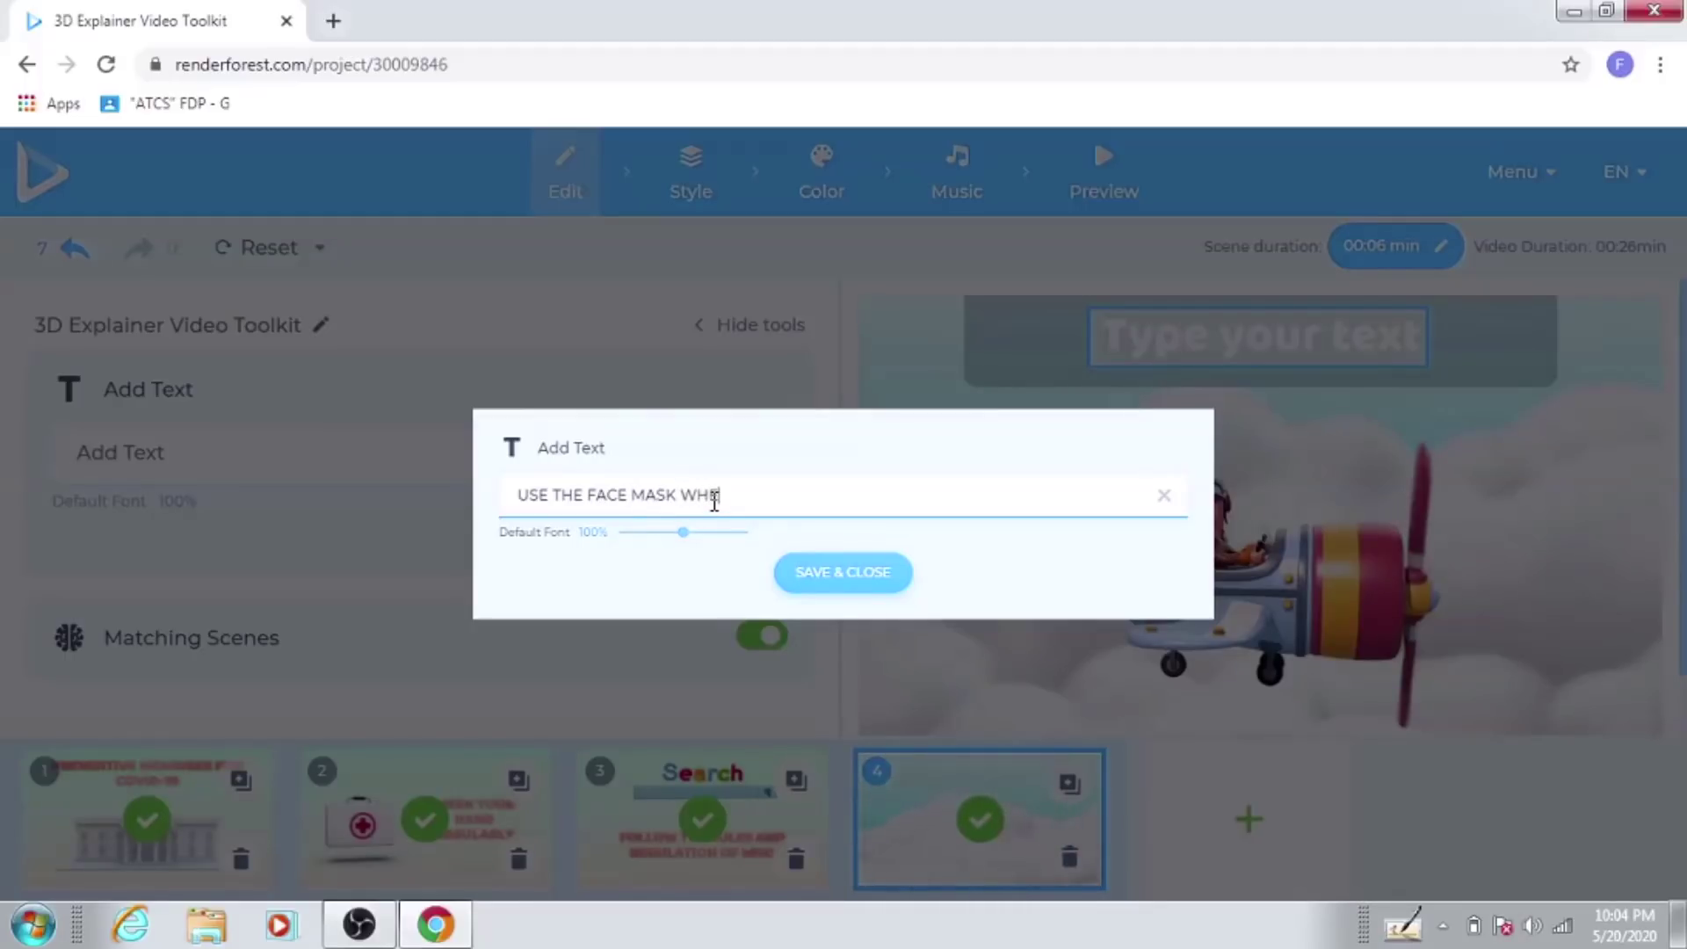
{"action": "type", "text": "N GOIN"}
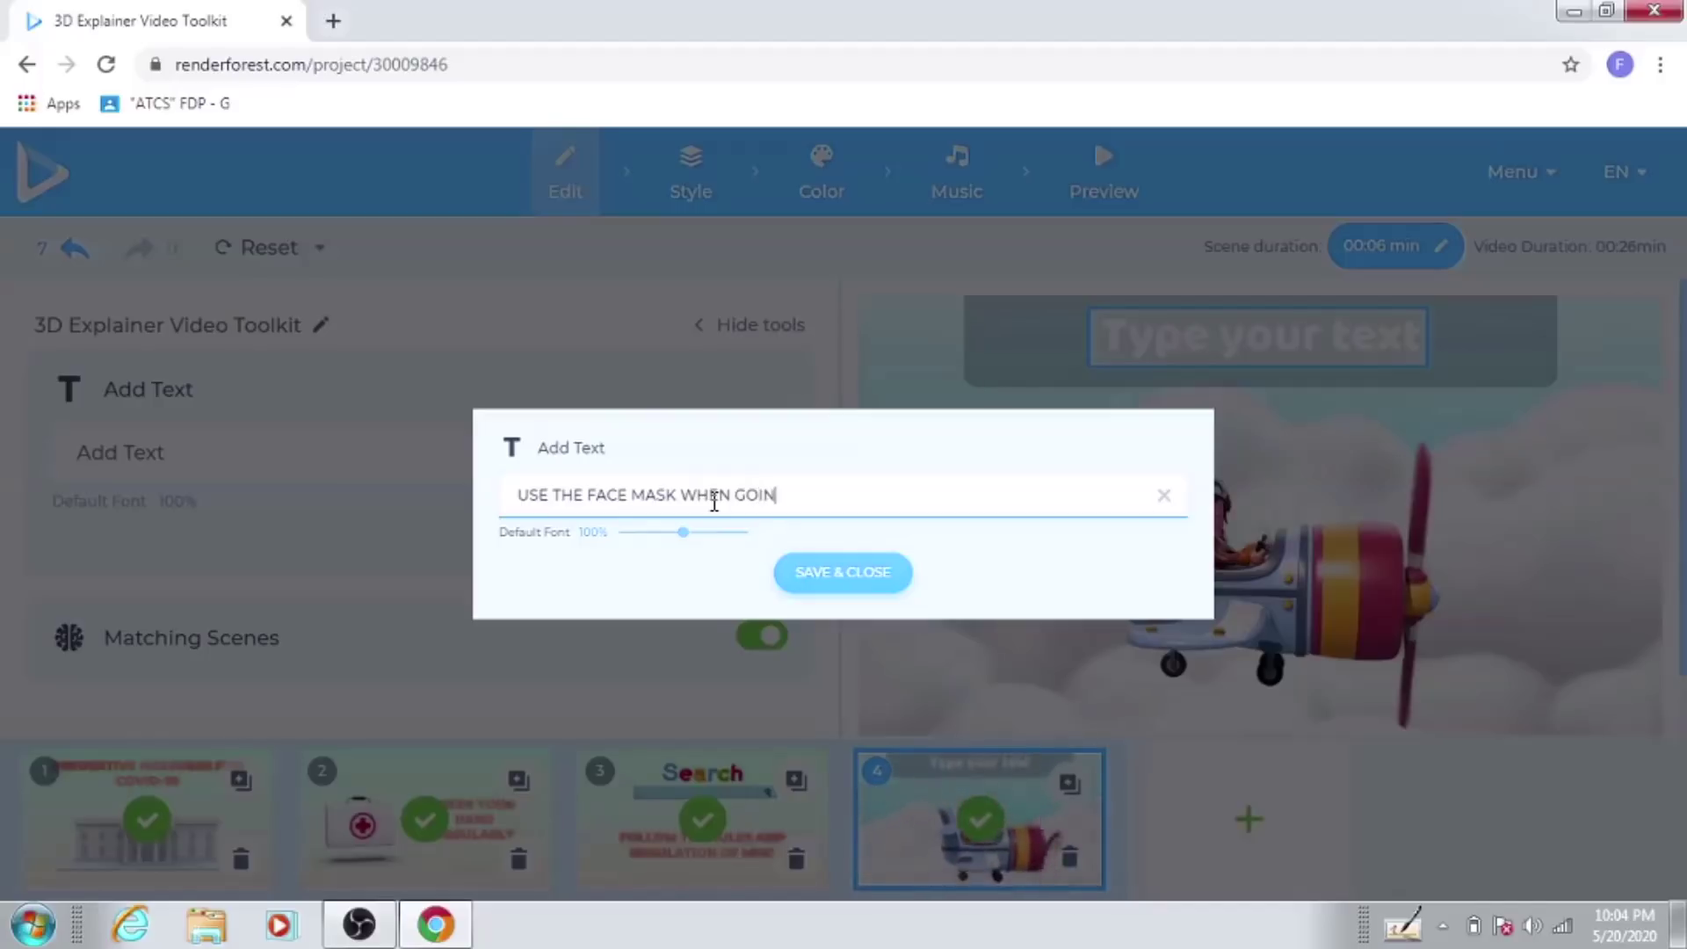
{"action": "type", "text": "G OUT"}
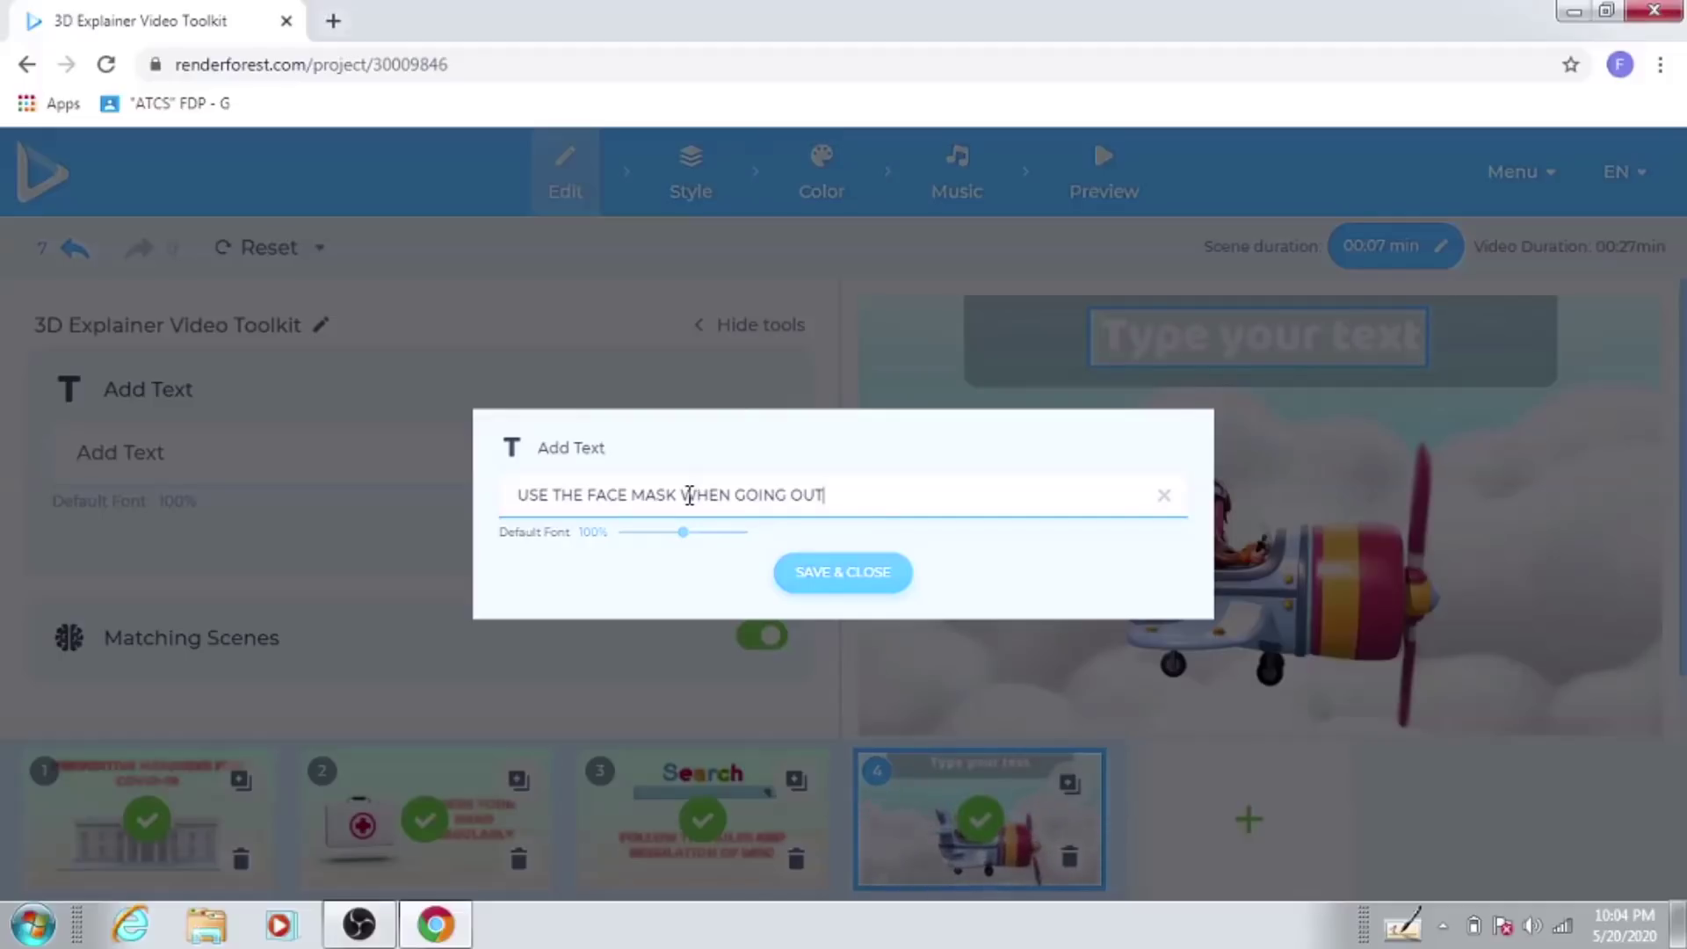
Step: Rework the caption into 'WHEN GOING OUTSIDE WEAR FACE MASK' and save it
{"action": "left_click_drag", "start_coordinate": [684, 495], "coordinate": [835, 494]}
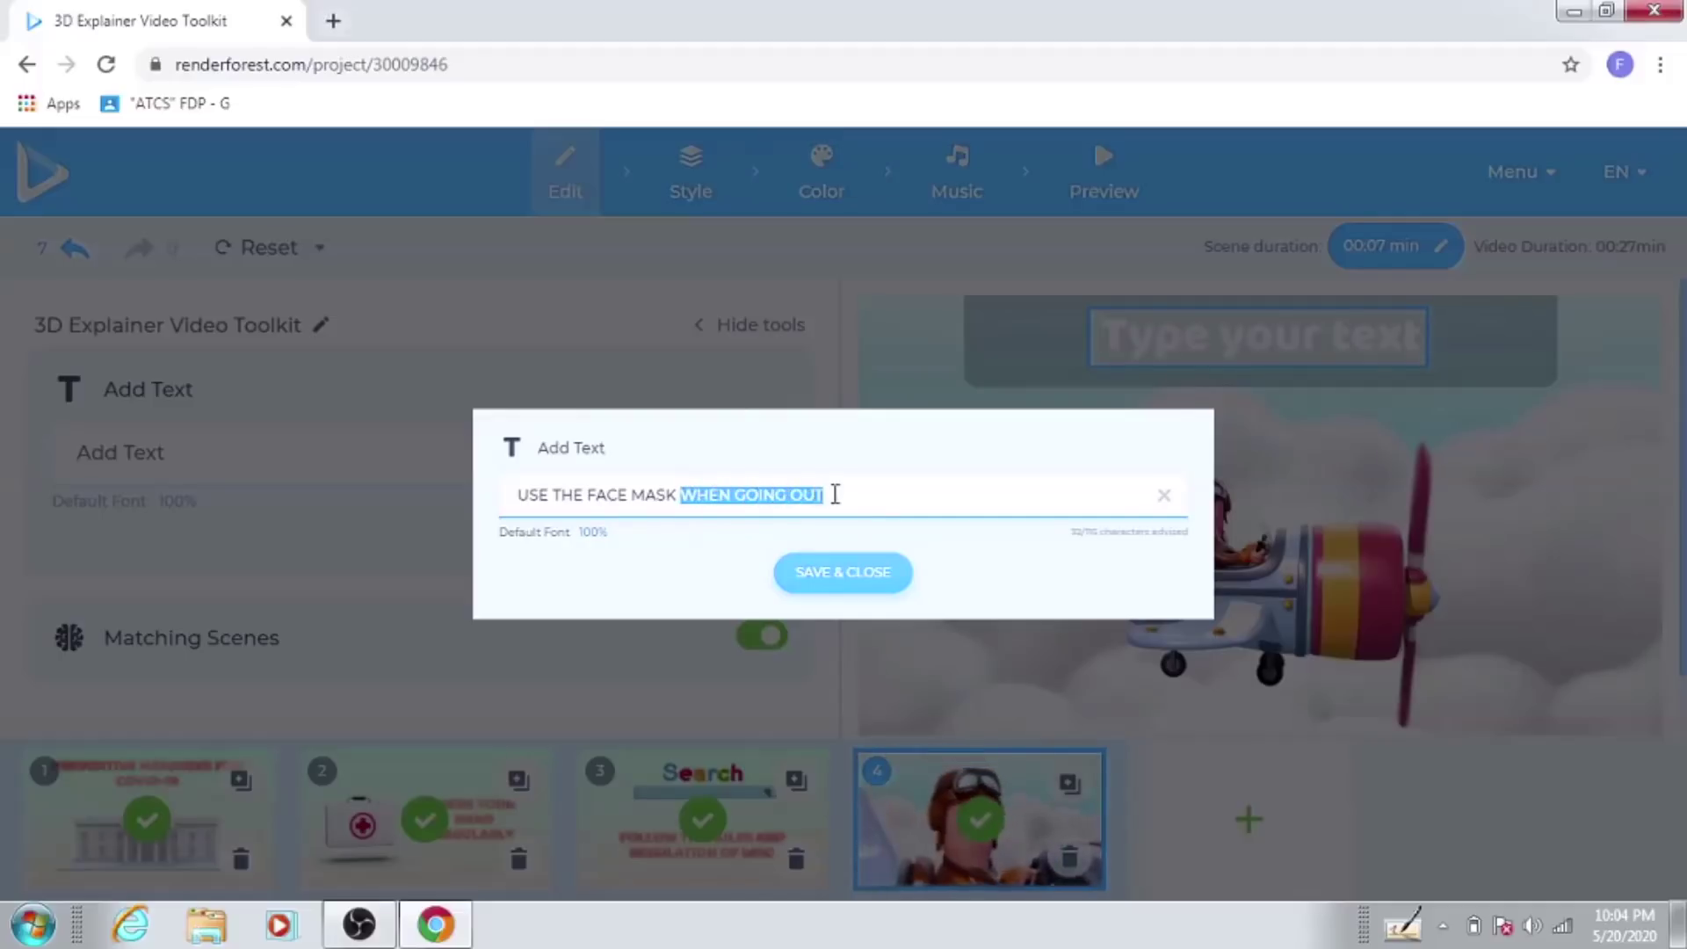
{"action": "right_click", "coordinate": [789, 499]}
{"action": "left_click", "coordinate": [835, 516]}
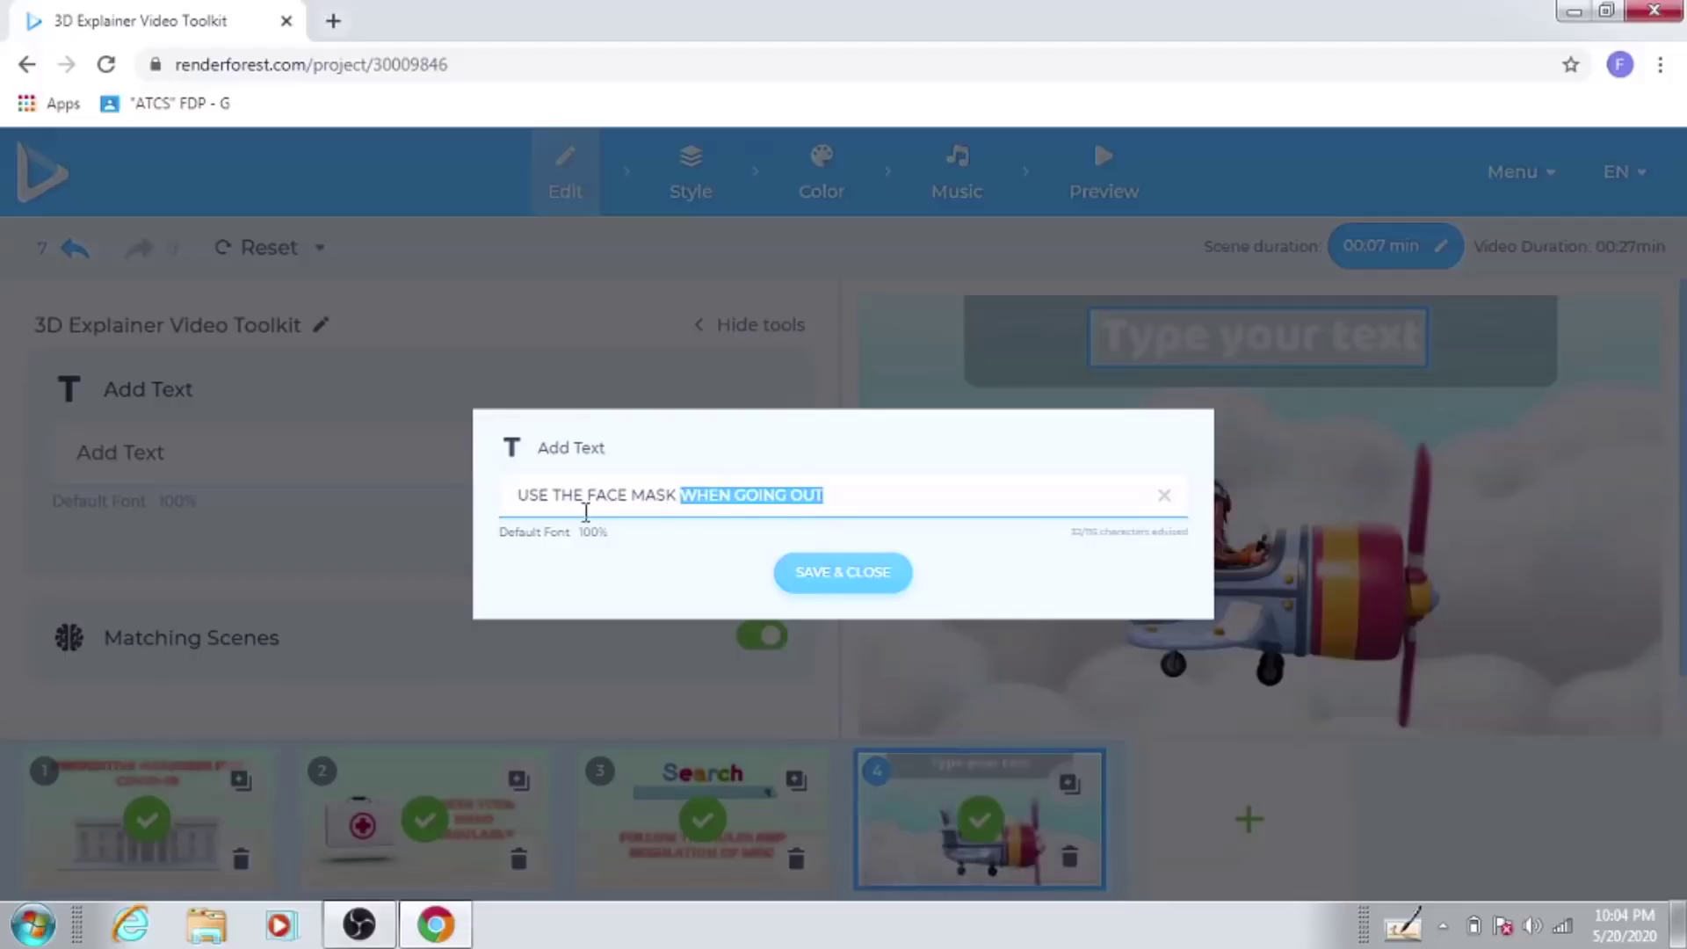
{"action": "right_click", "coordinate": [521, 496]}
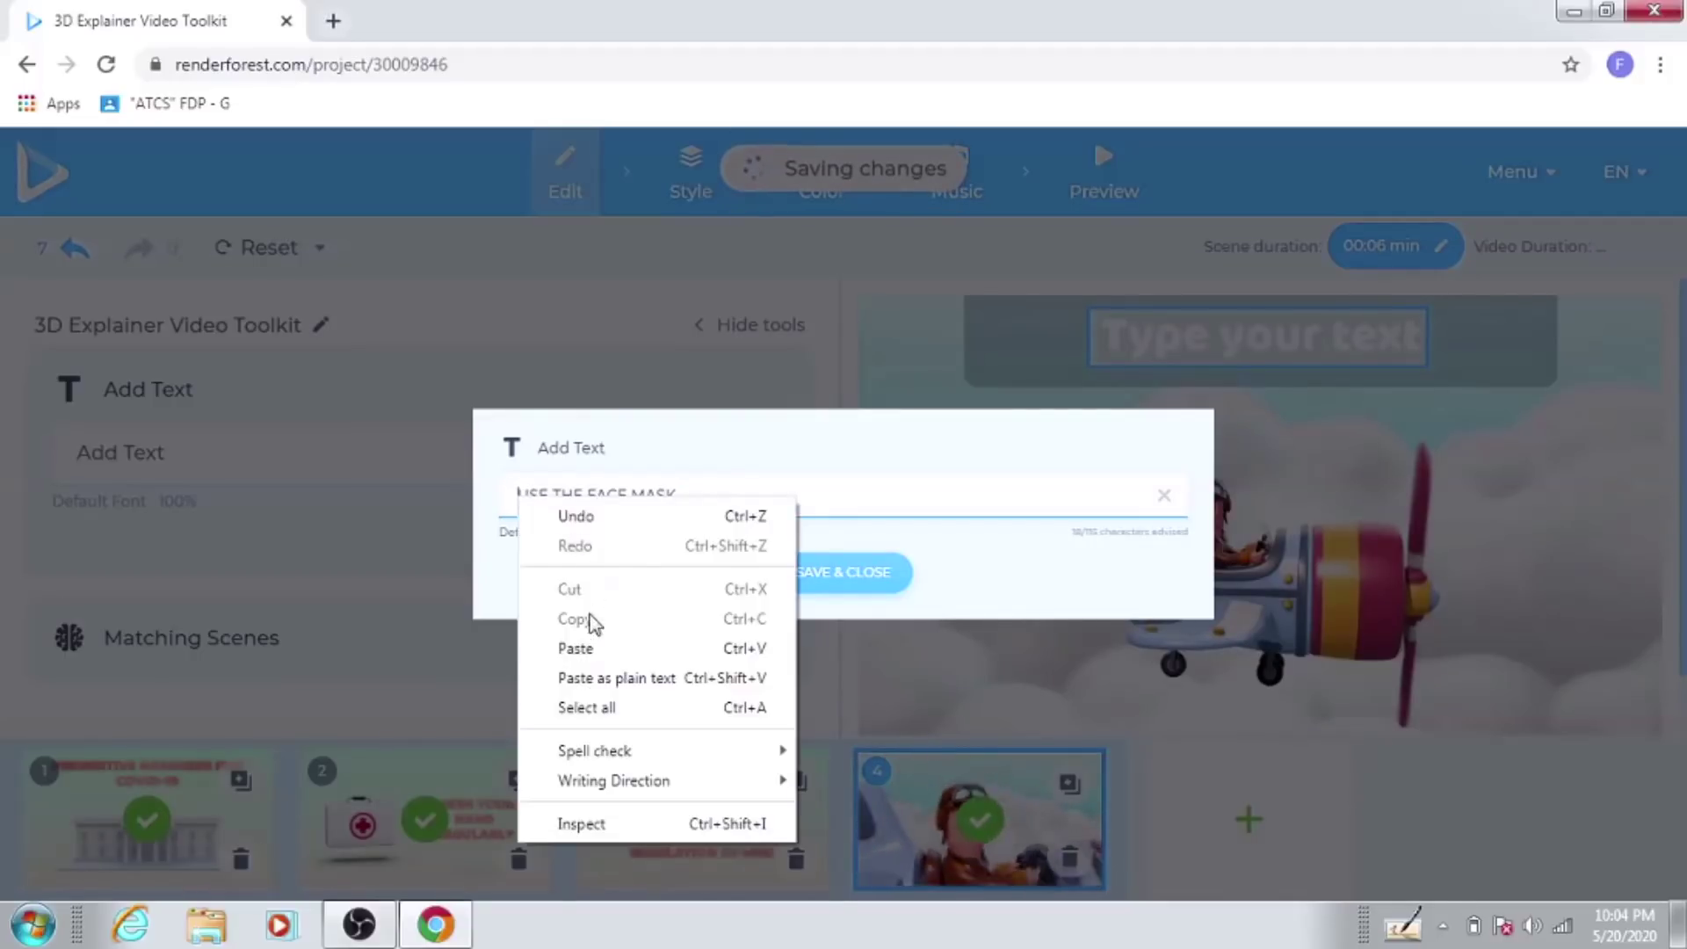
{"action": "left_click", "coordinate": [577, 649]}
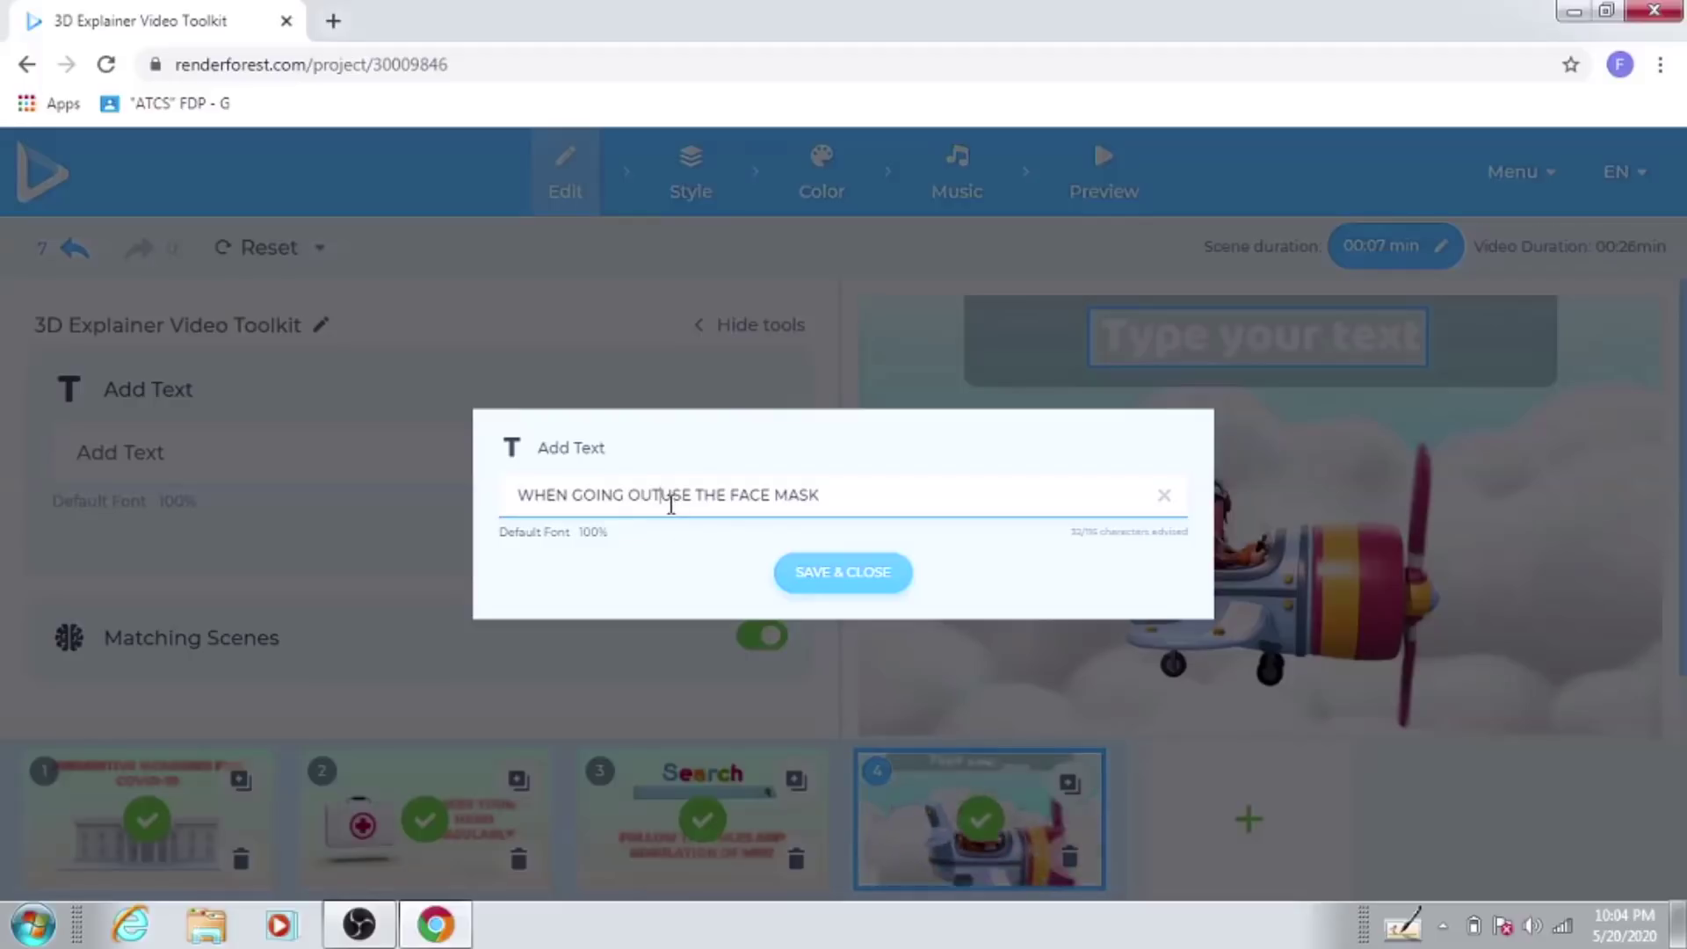
{"action": "type", "text": "SIDE "}
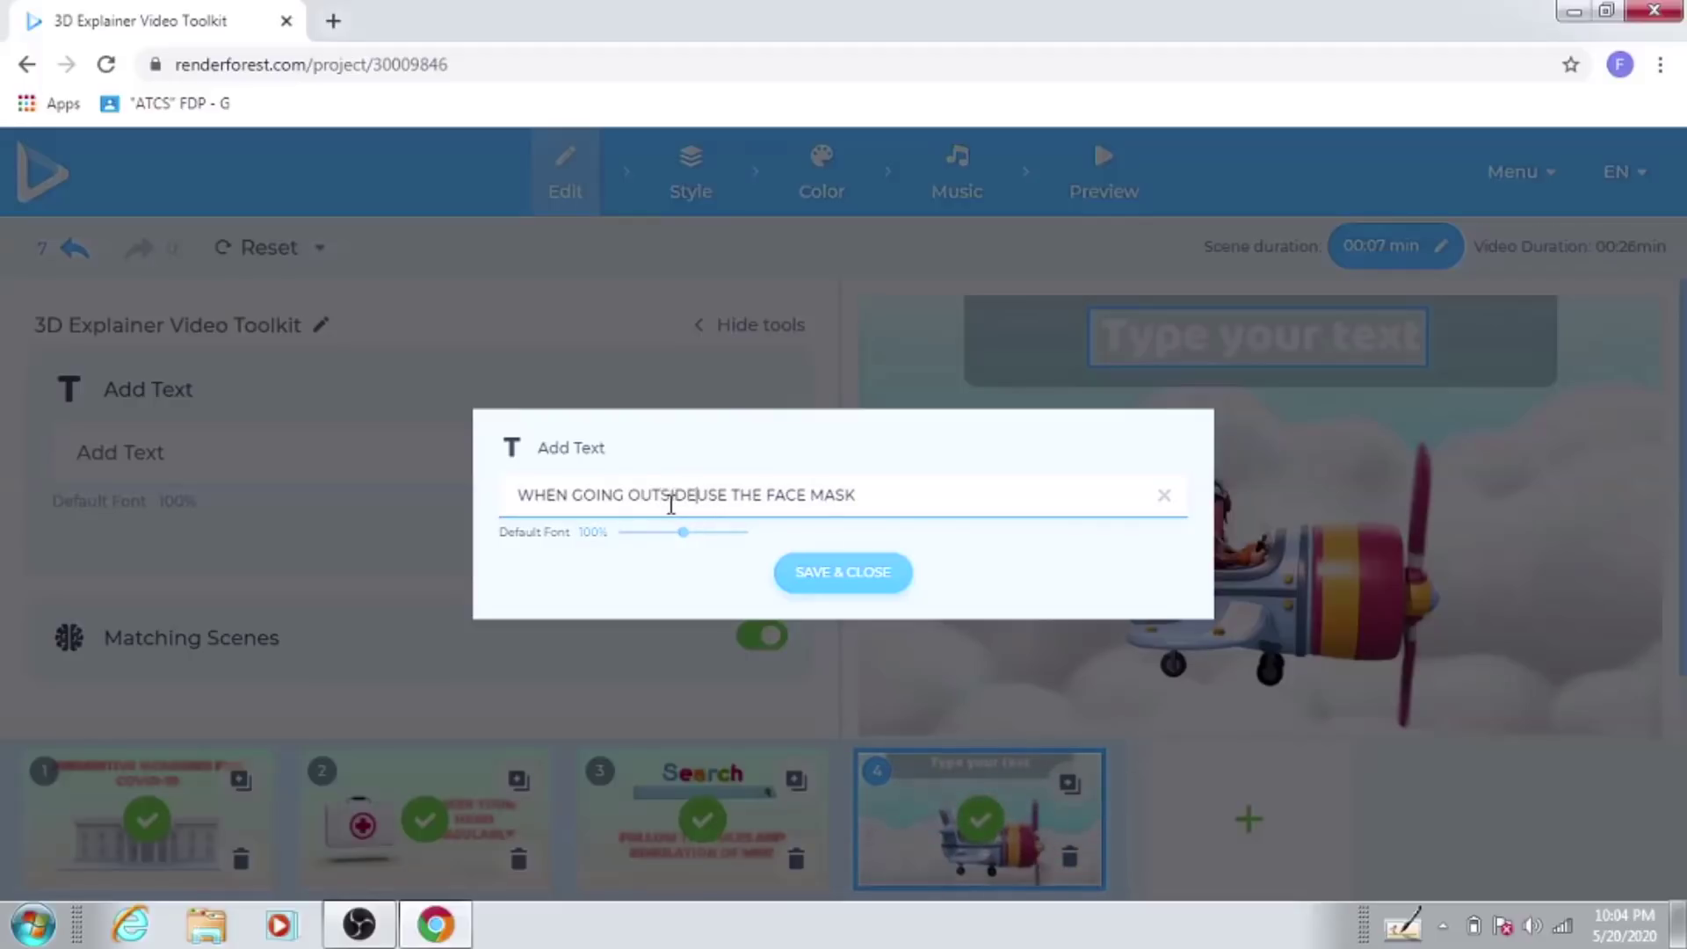
{"action": "type", "text": "WEAR"}
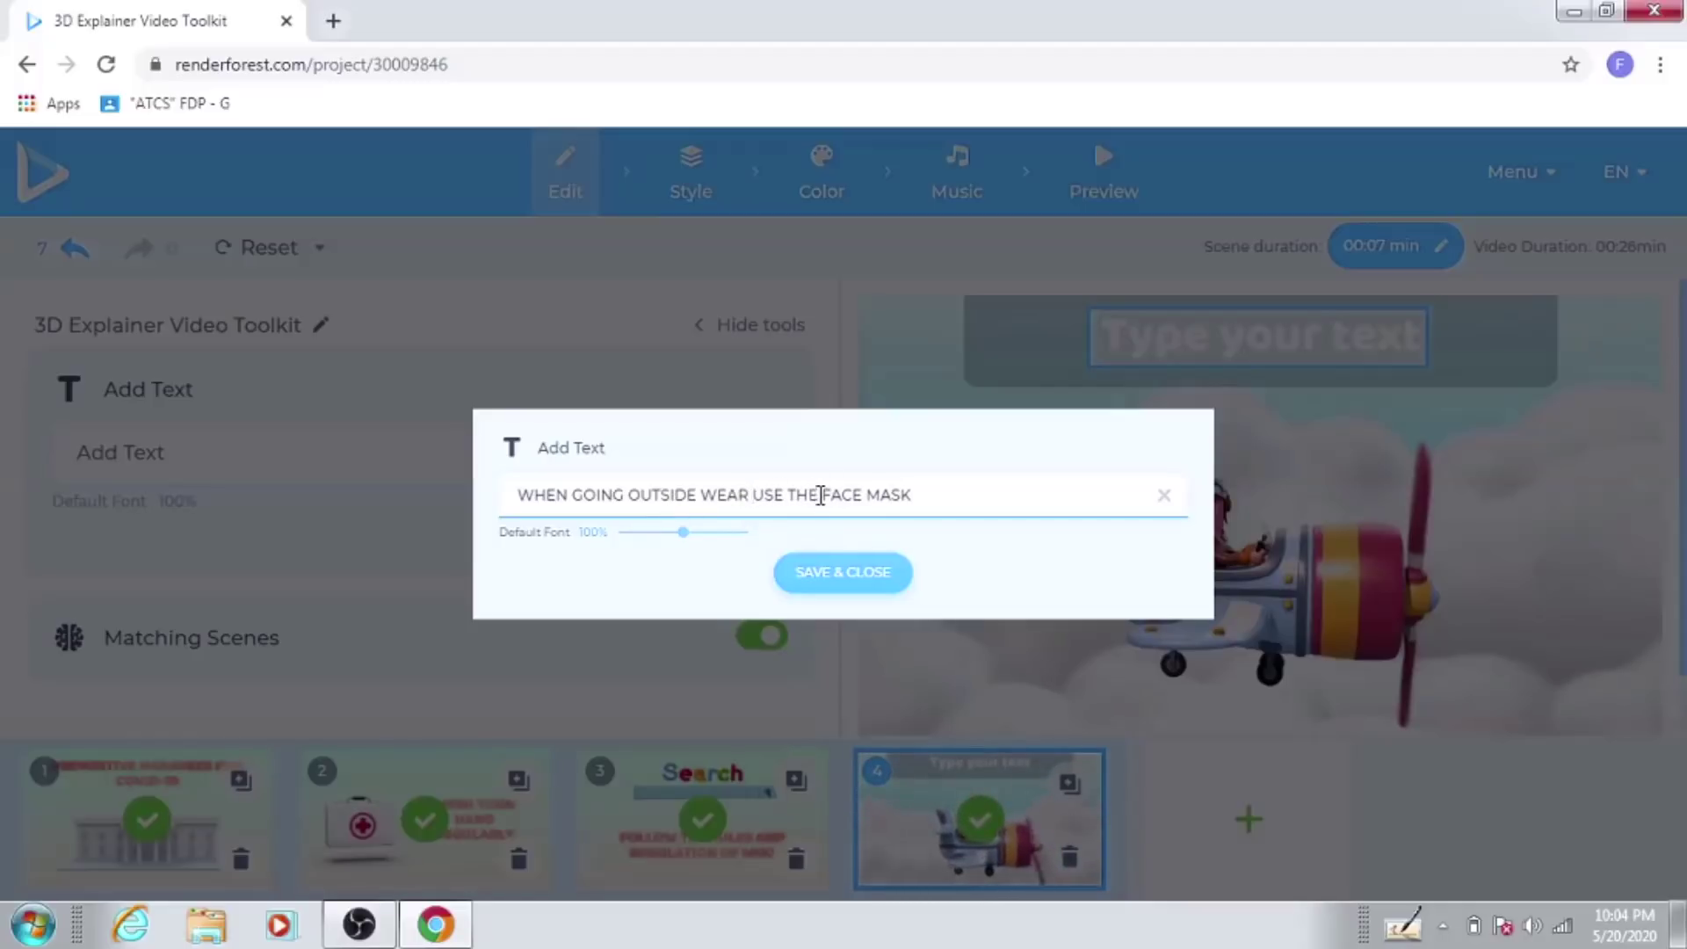
{"action": "left_click_drag", "start_coordinate": [821, 494], "coordinate": [753, 493]}
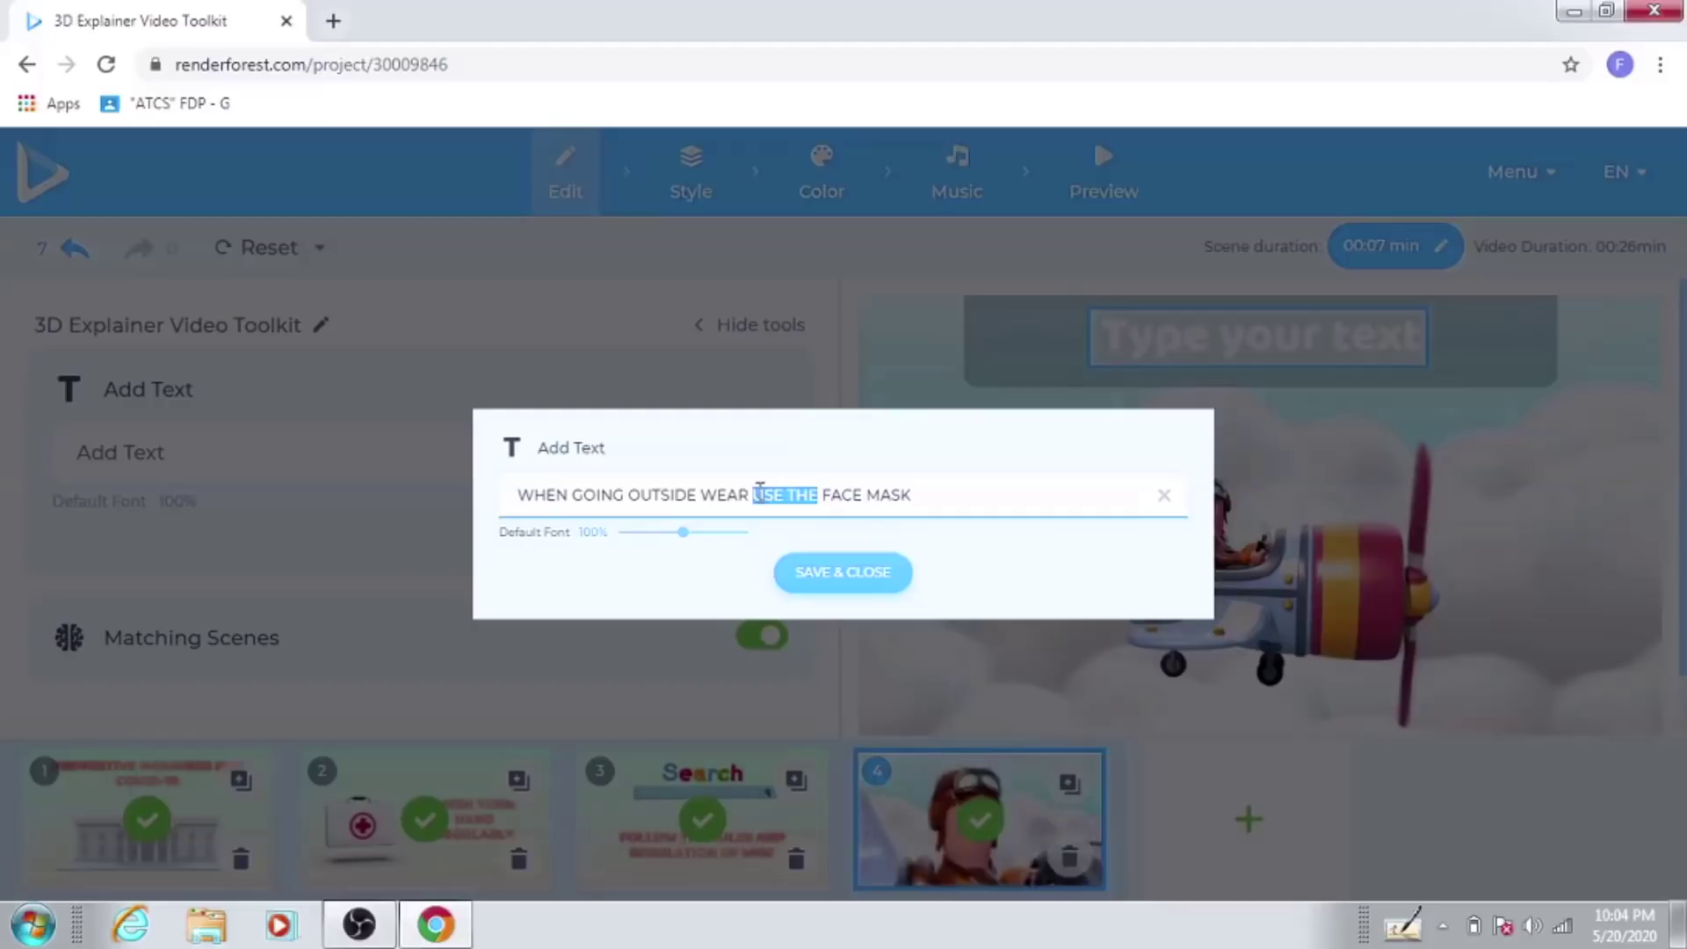
{"action": "key", "text": "BackSpace"}
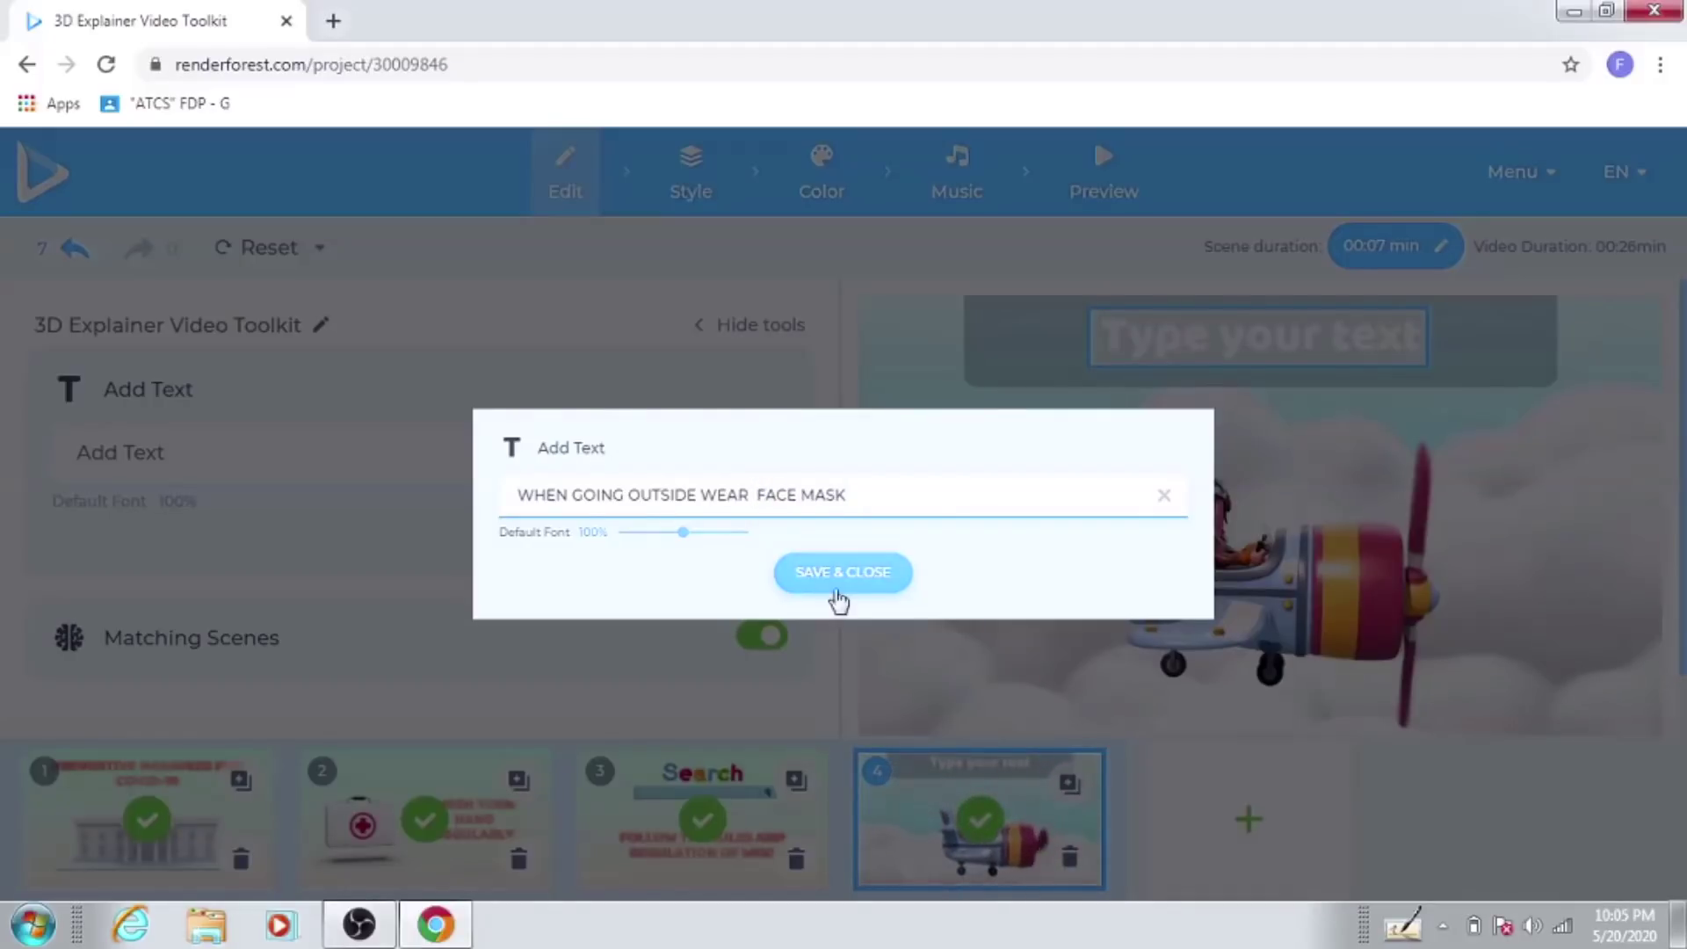
{"action": "left_click", "coordinate": [836, 586]}
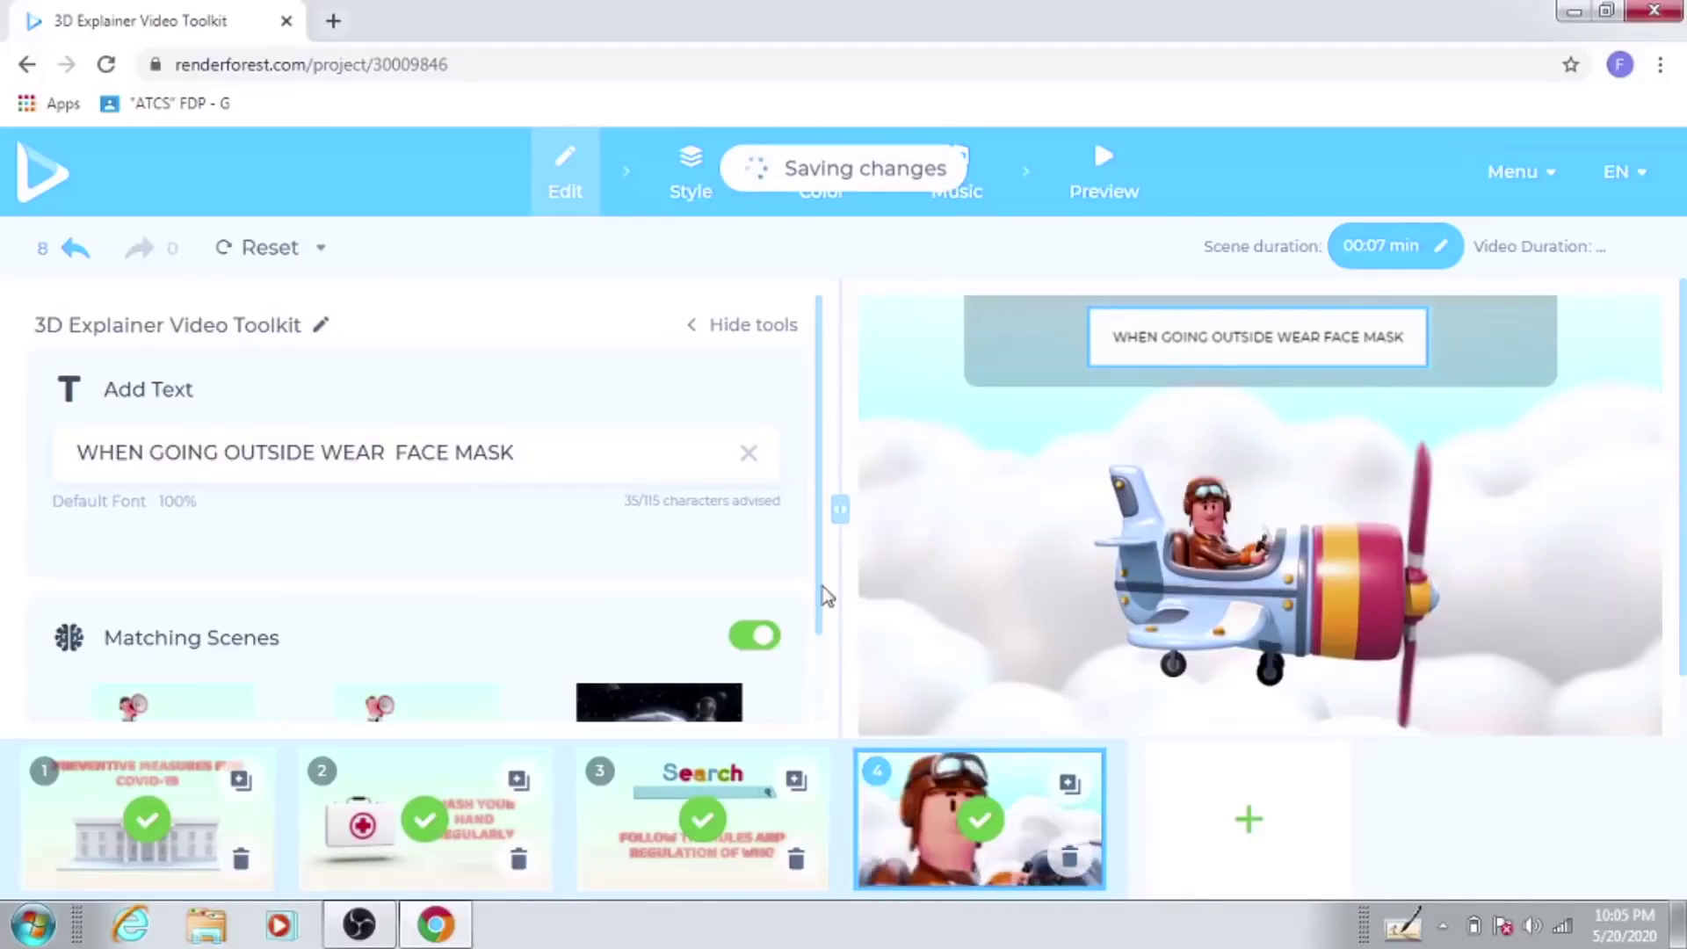
Step: Insert 'Man lying on the hospital bed' from Male Character Animations as scene 5
{"action": "left_click", "coordinate": [1246, 822]}
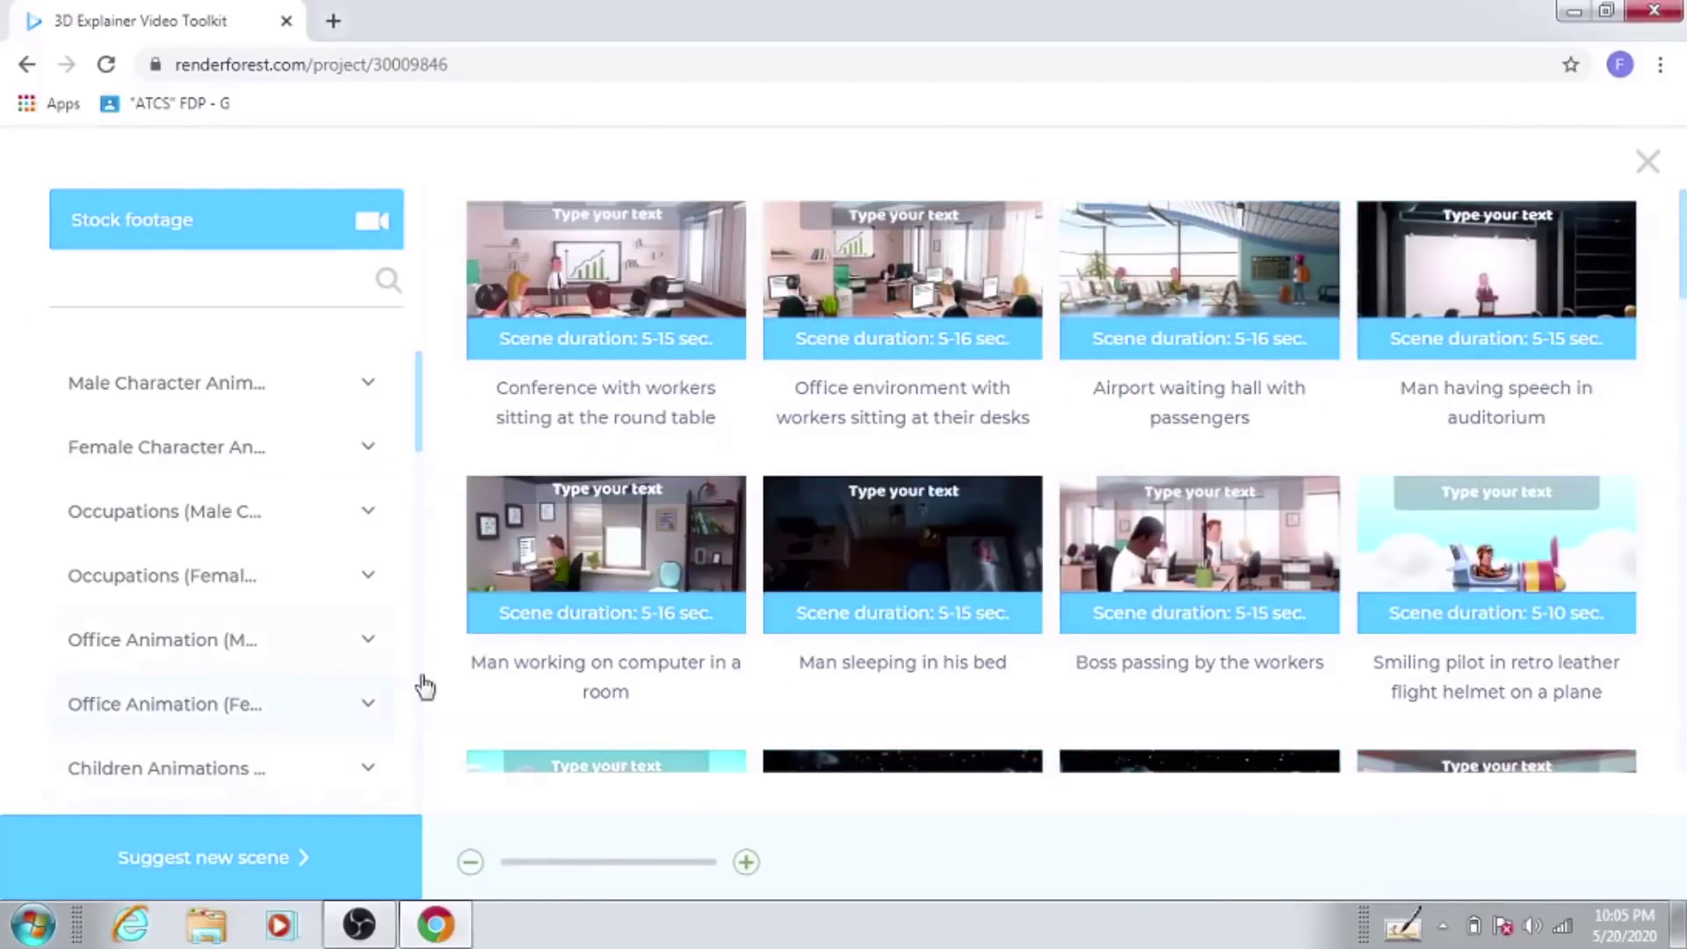
{"action": "scroll", "coordinate": [418, 422], "scroll_direction": "down", "scroll_amount": 2}
{"action": "left_click_drag", "start_coordinate": [422, 431], "coordinate": [422, 452]}
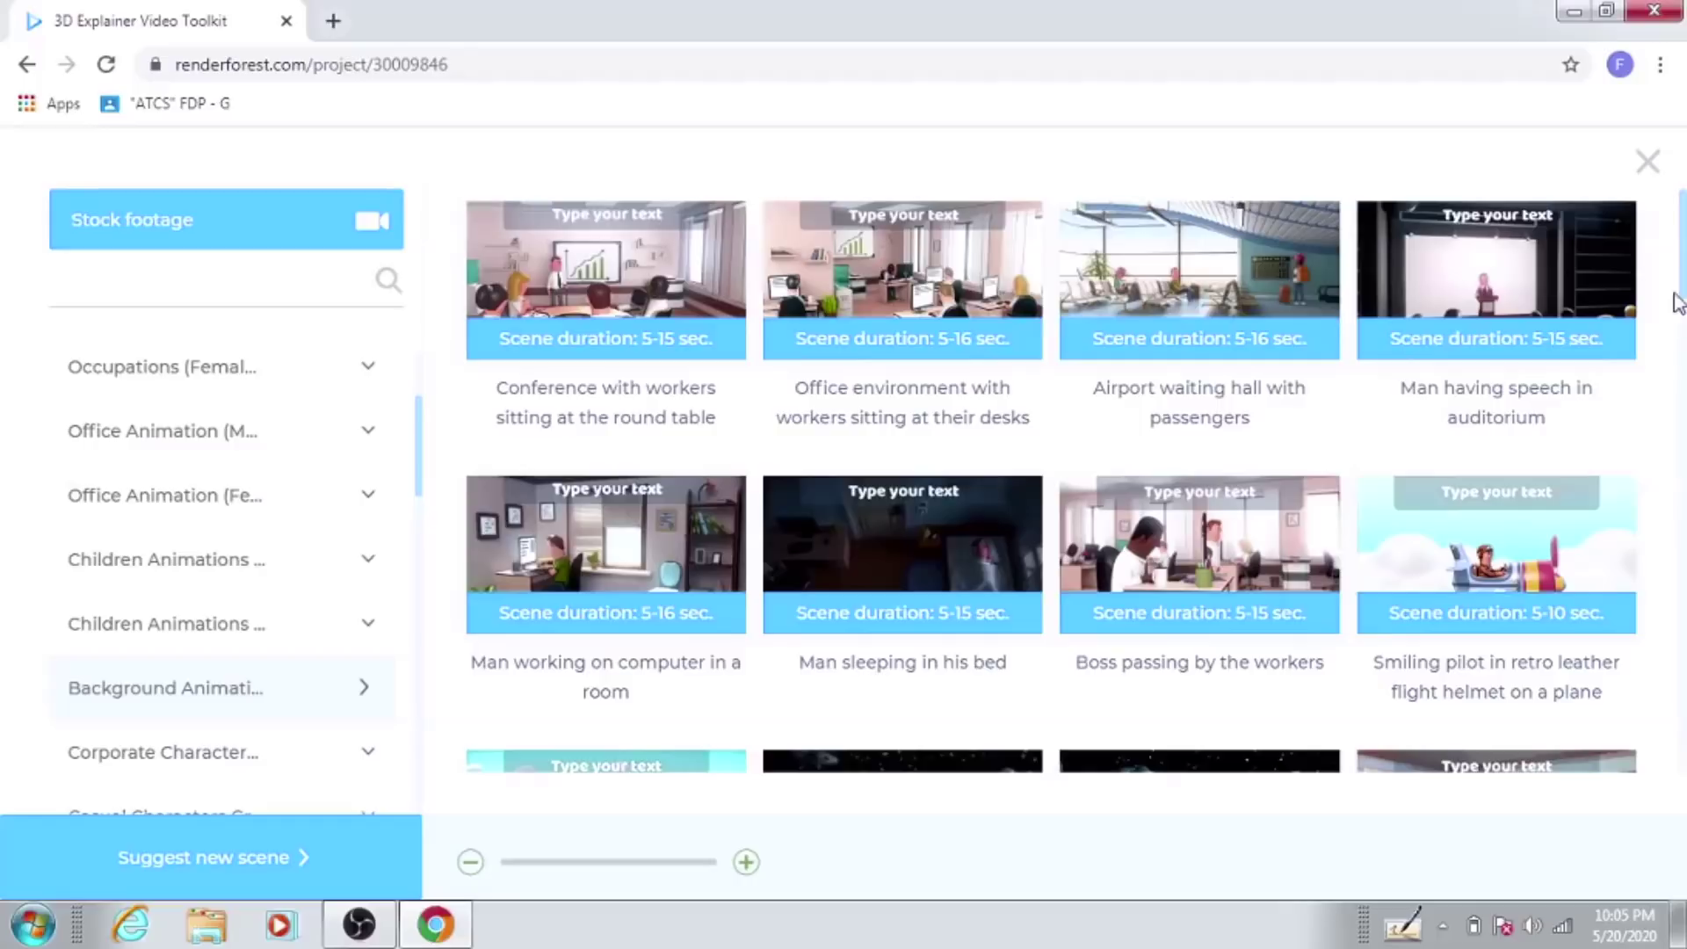
{"action": "mouse_move", "coordinate": [1684, 268]}
{"action": "left_mouse_down"}
{"action": "mouse_move", "coordinate": [1684, 377]}
{"action": "mouse_move", "coordinate": [1684, 312]}
{"action": "left_mouse_up"}
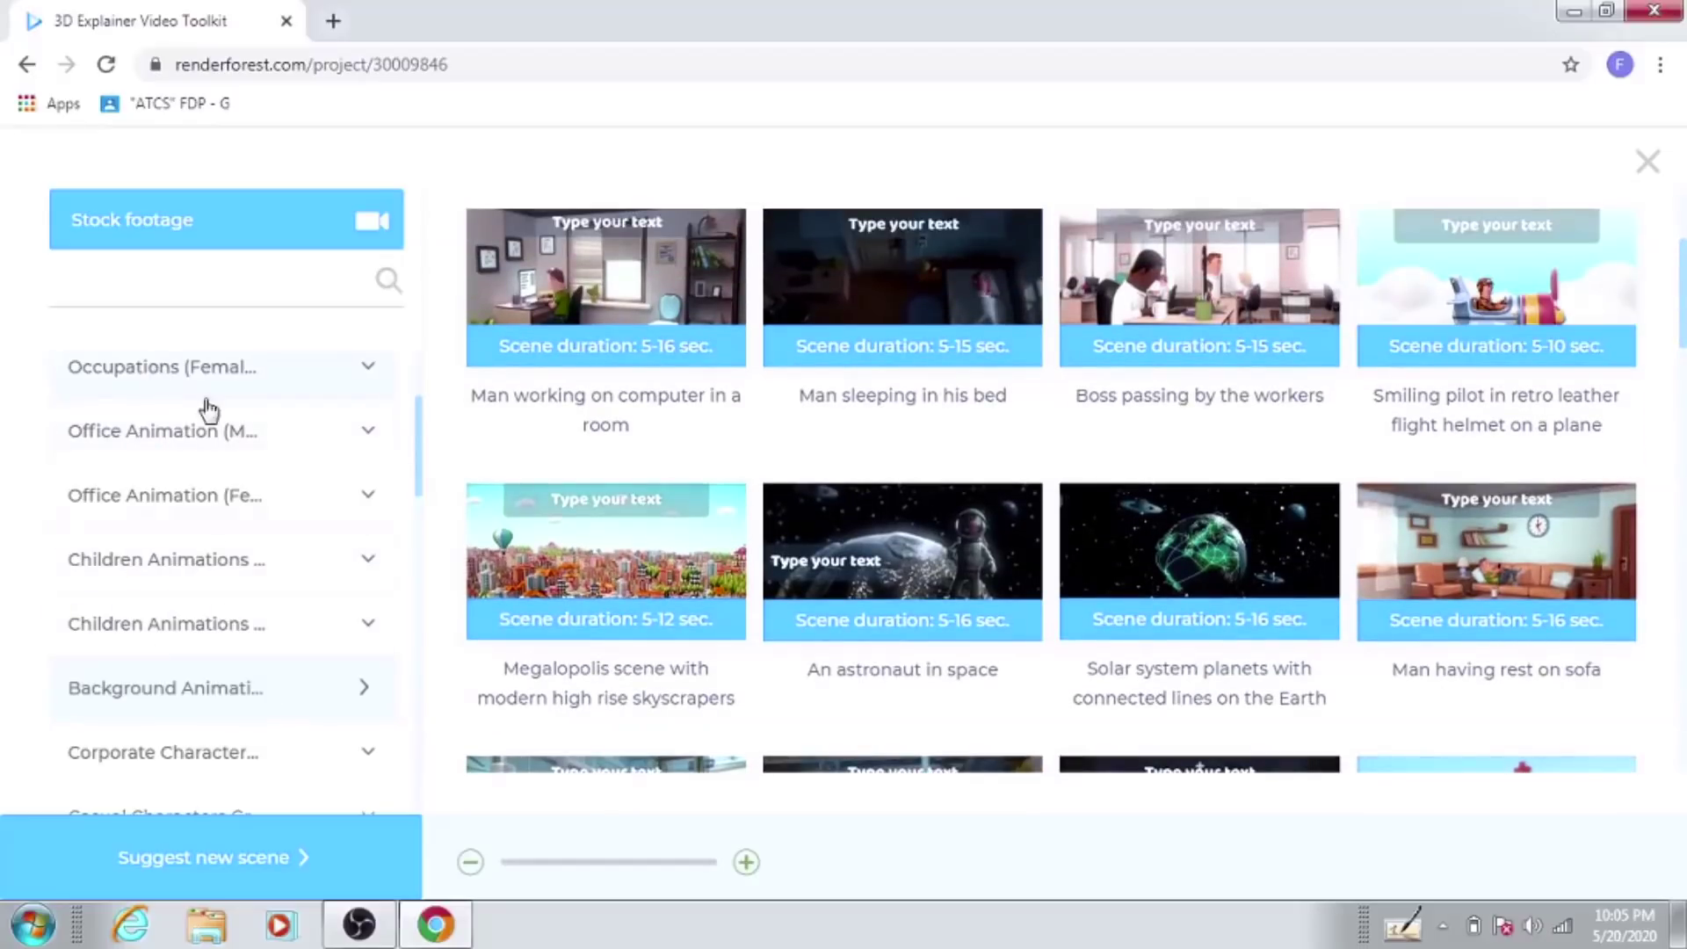
{"action": "left_click_drag", "start_coordinate": [415, 457], "coordinate": [415, 431]}
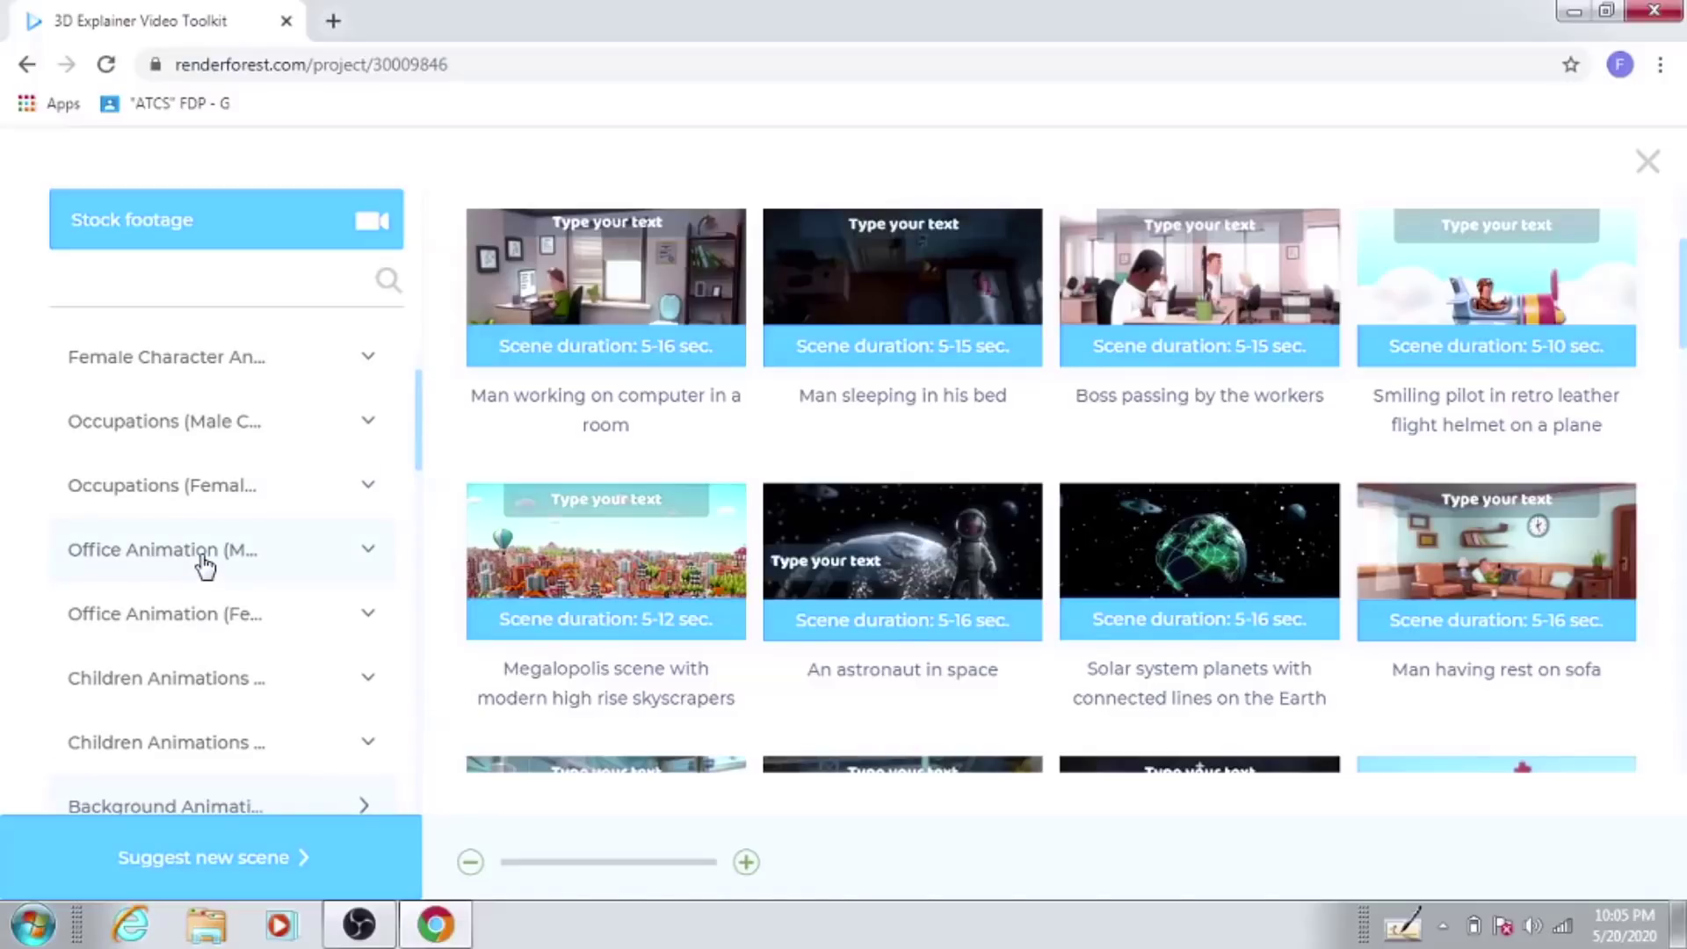
{"action": "left_click", "coordinate": [202, 559]}
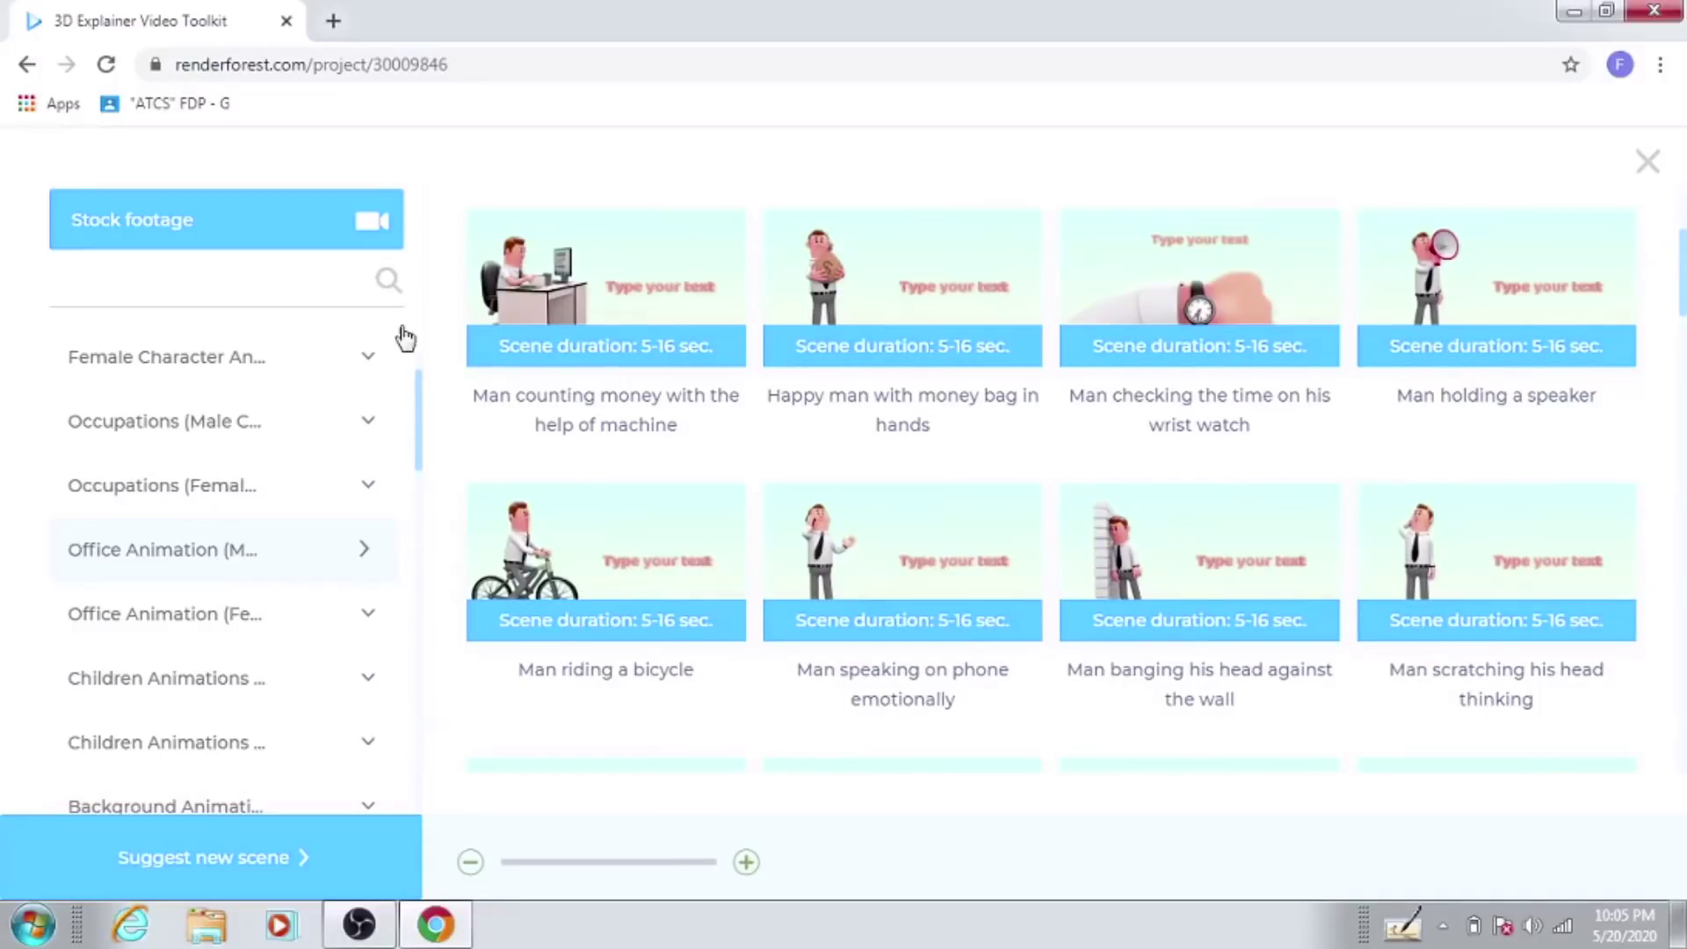
{"action": "scroll", "coordinate": [420, 420], "scroll_direction": "up", "scroll_amount": 1}
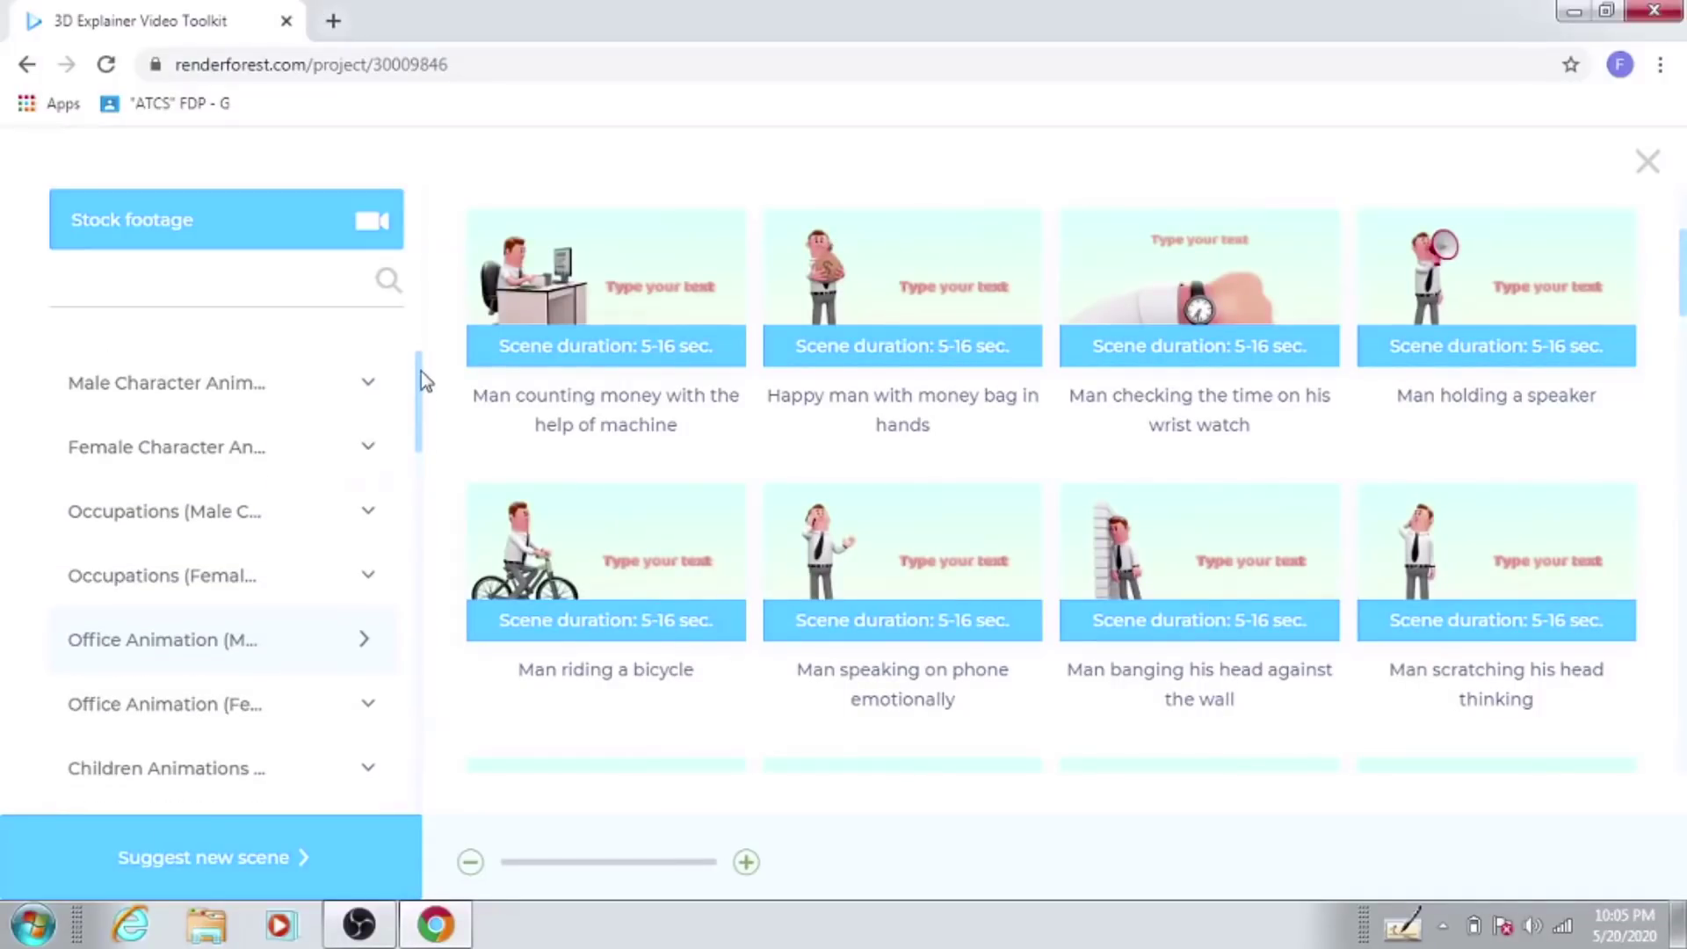
{"action": "left_click", "coordinate": [237, 397]}
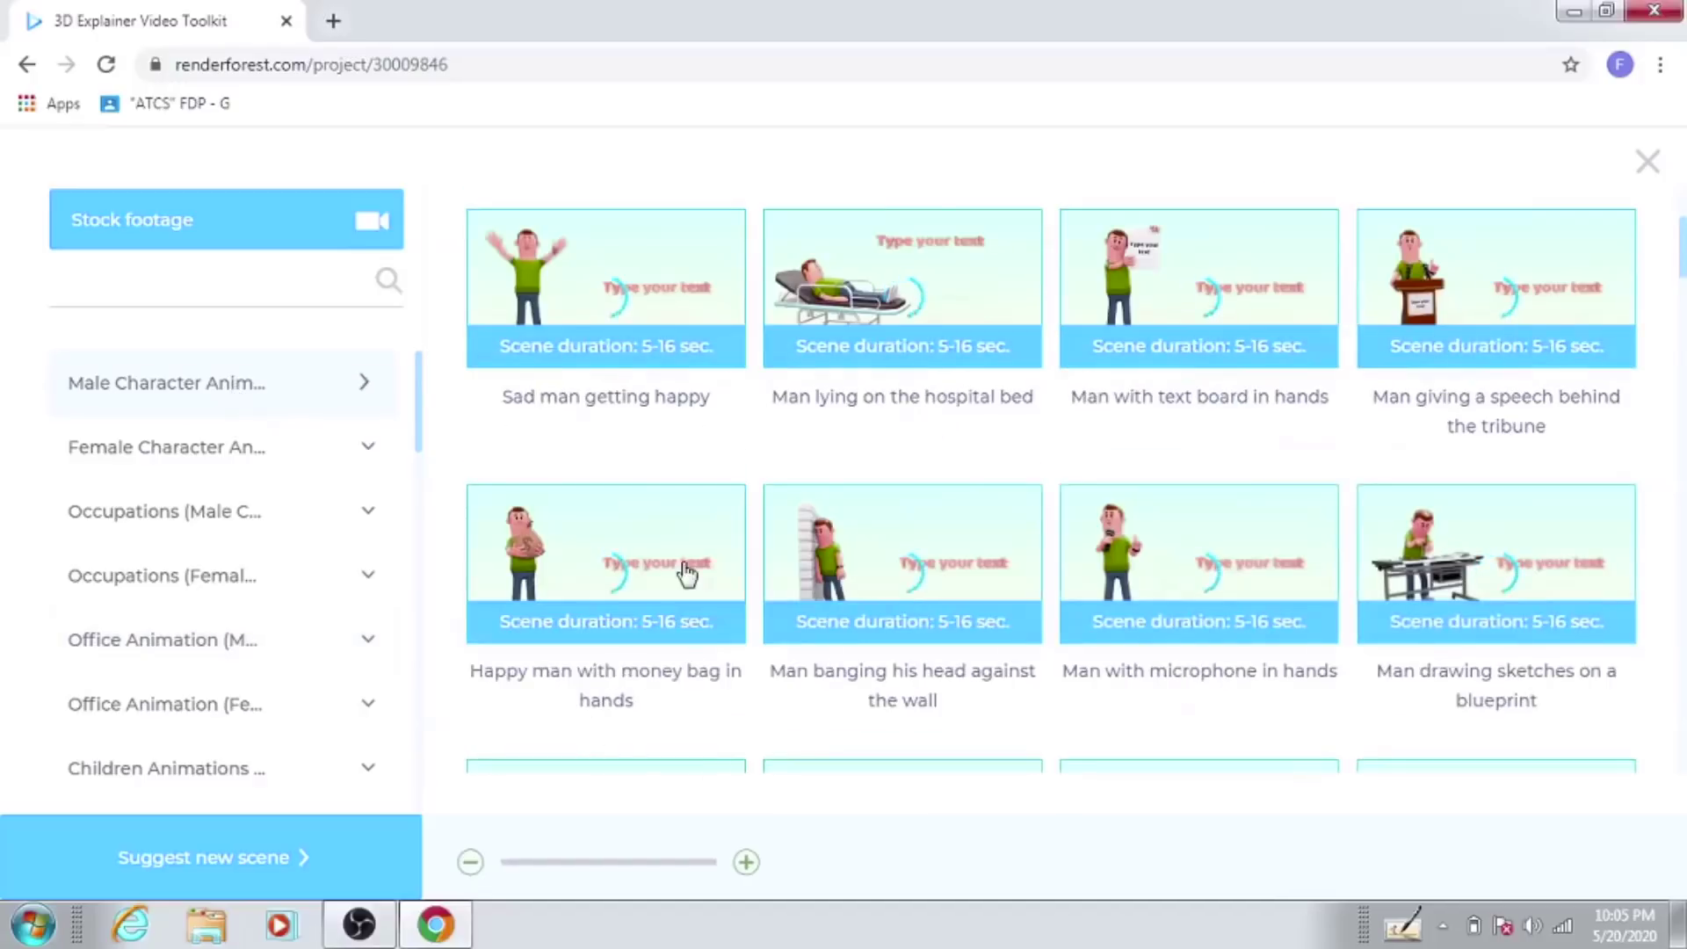
{"action": "left_click", "coordinate": [887, 312]}
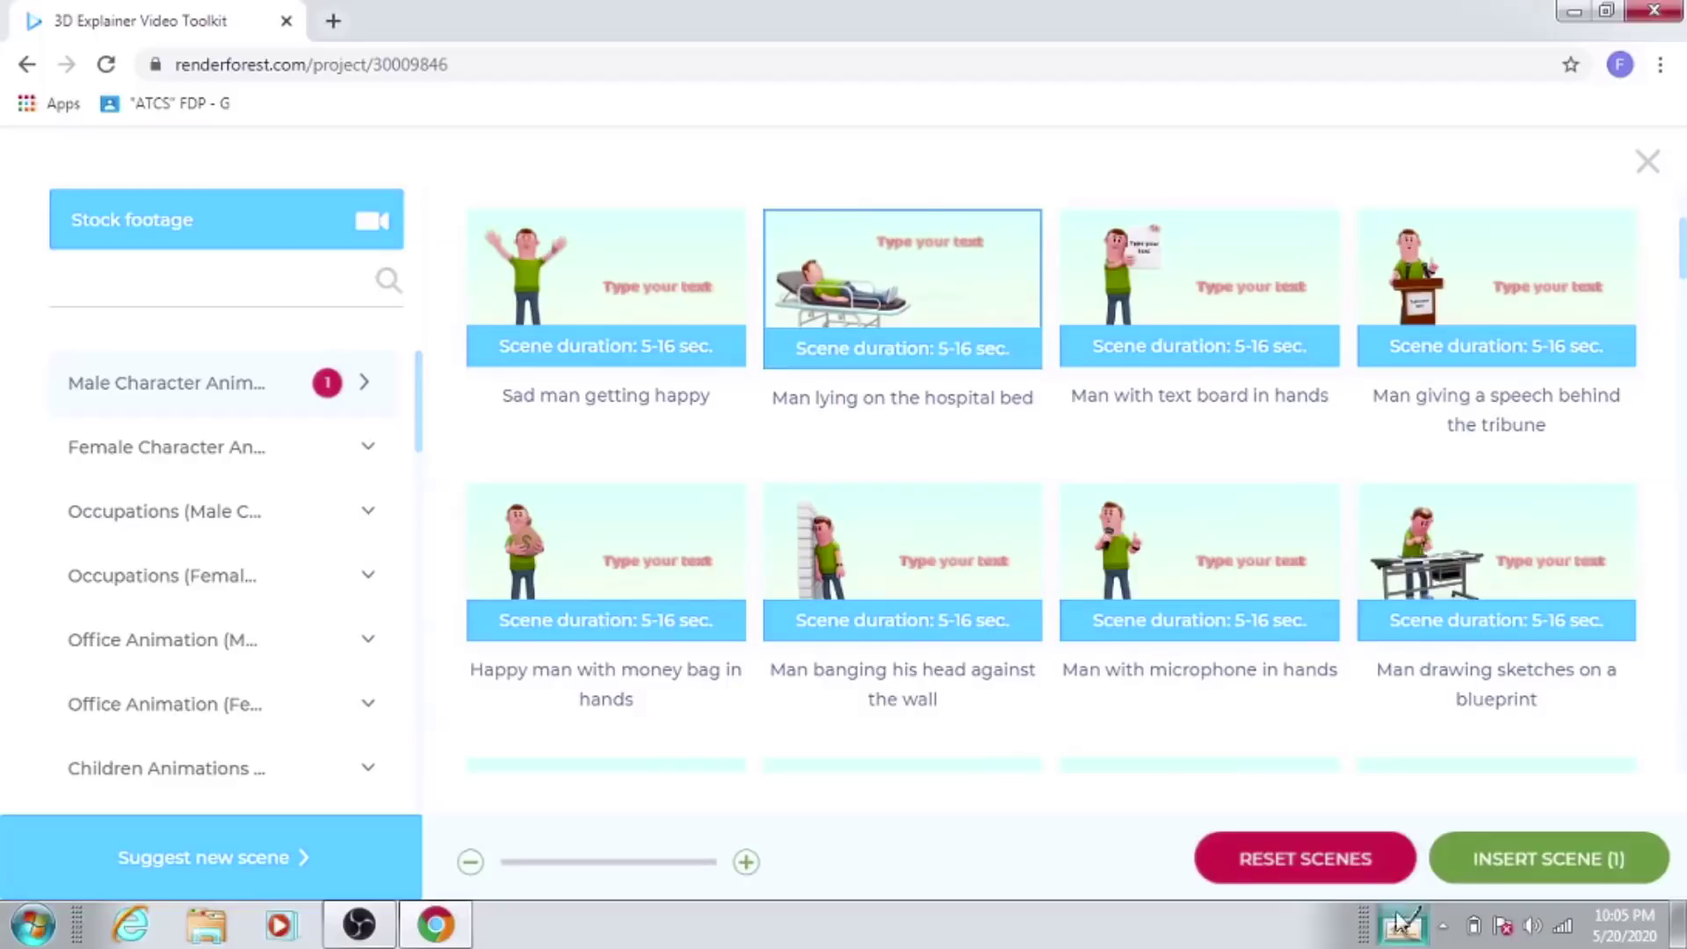
{"action": "left_click", "coordinate": [1528, 870]}
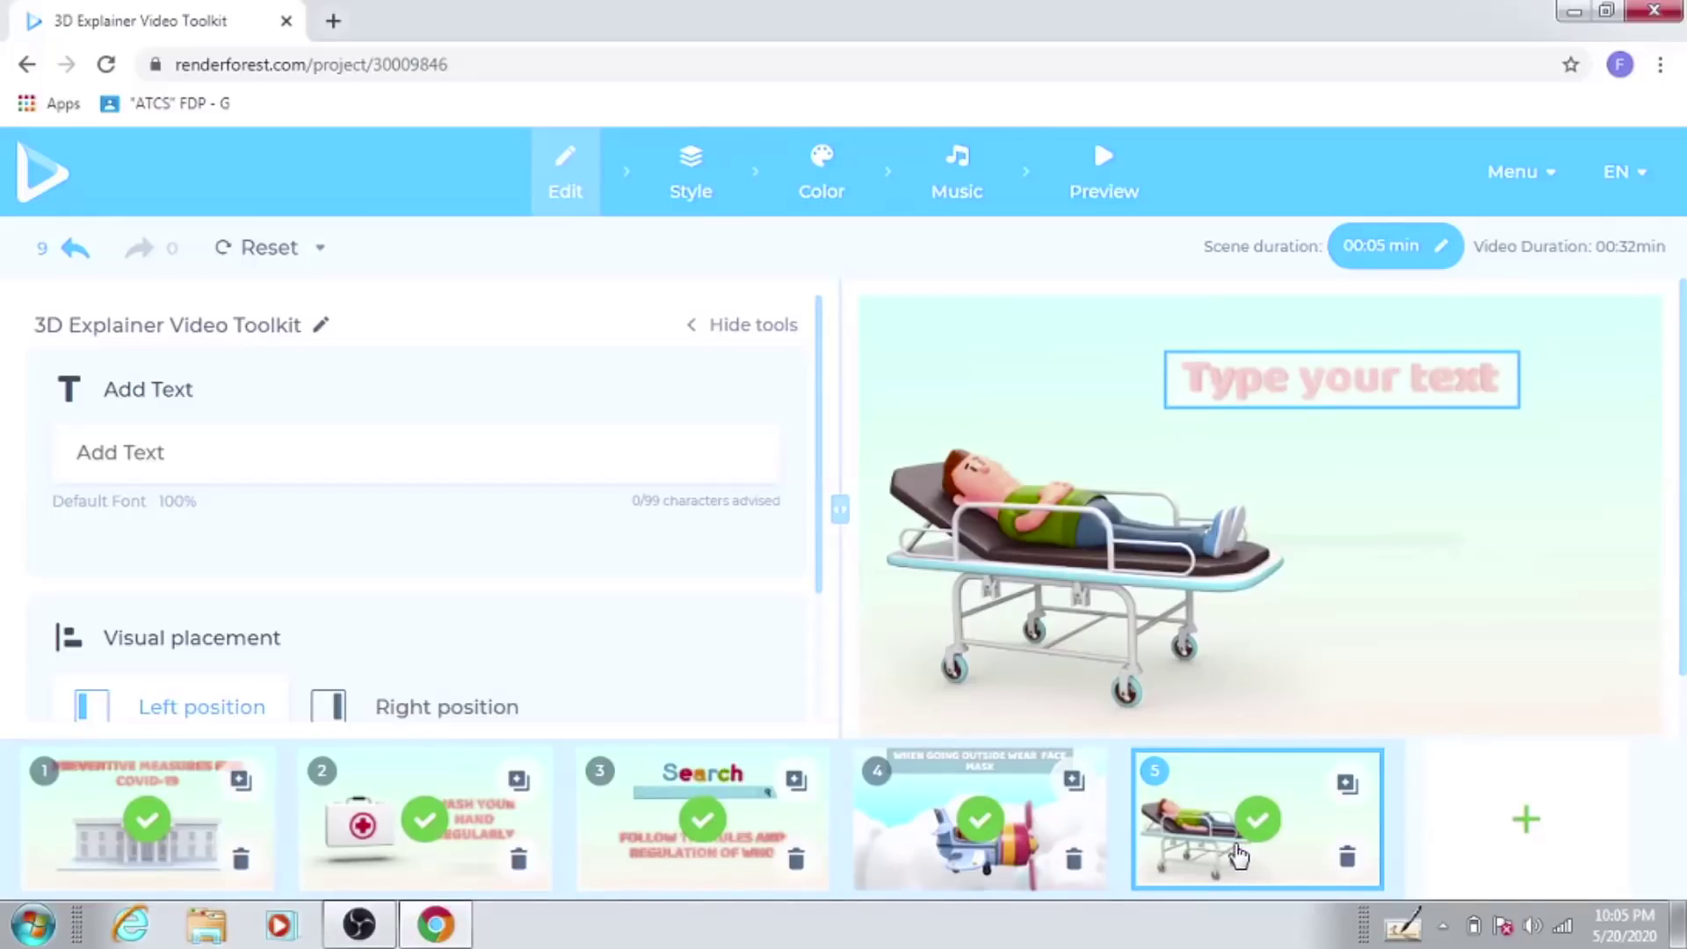
Step: Caption scene 5 'STAY SAFE AT HOME' and save it
{"action": "left_click", "coordinate": [1319, 387]}
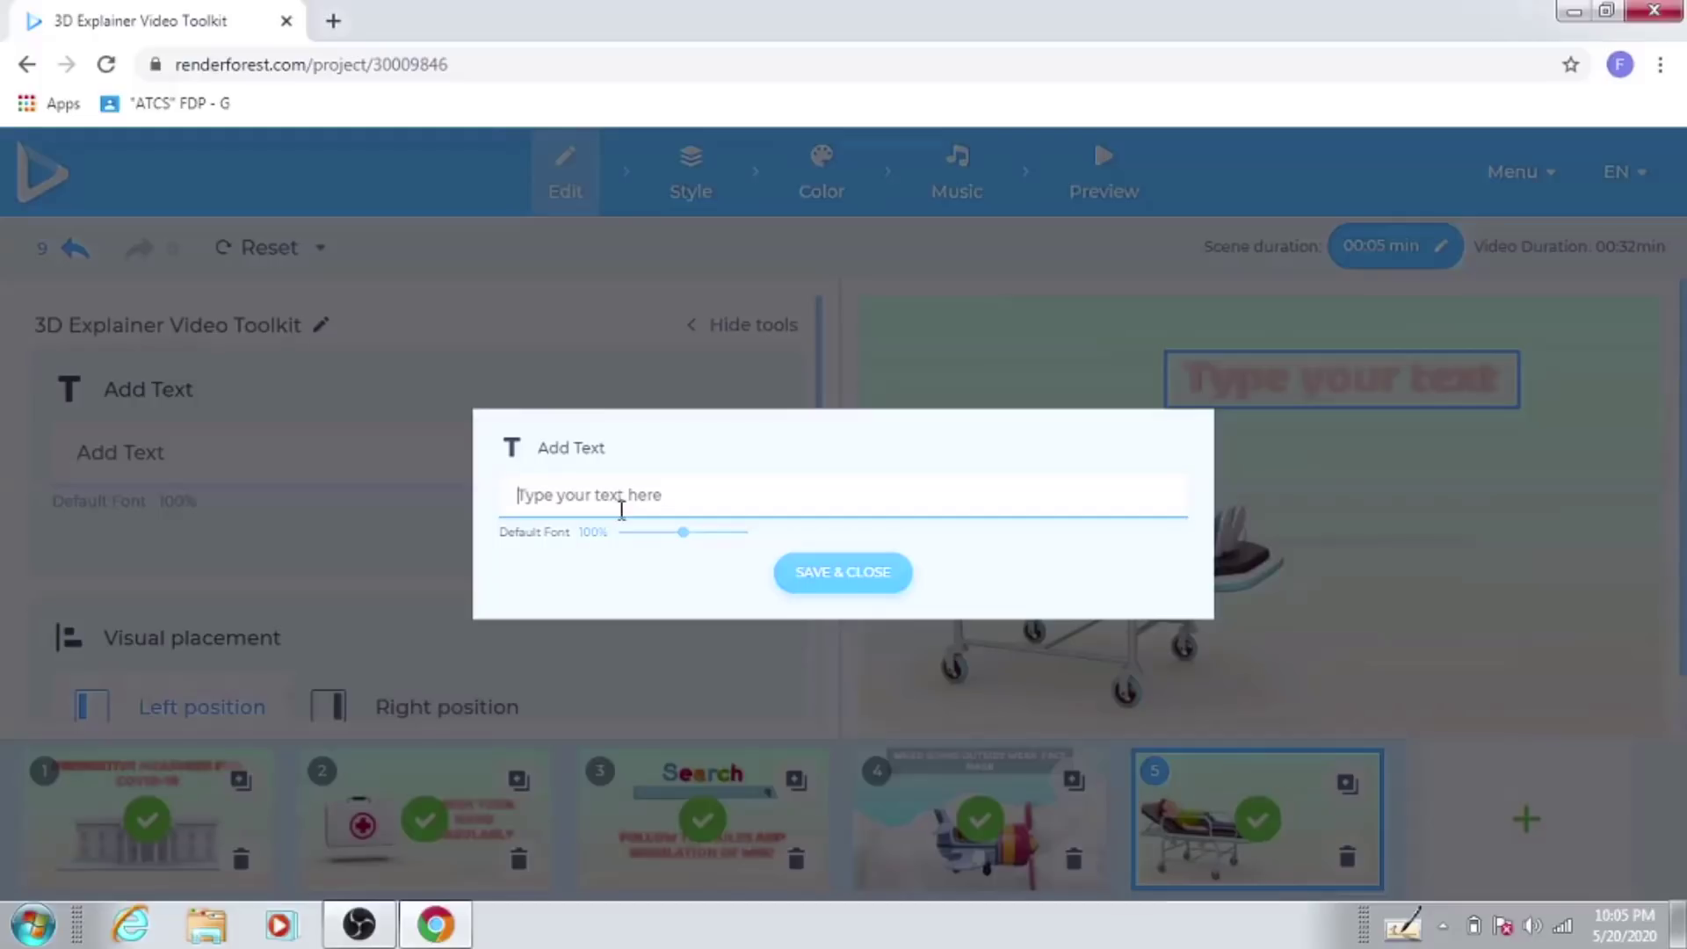
{"action": "type", "text": "STAY SA"}
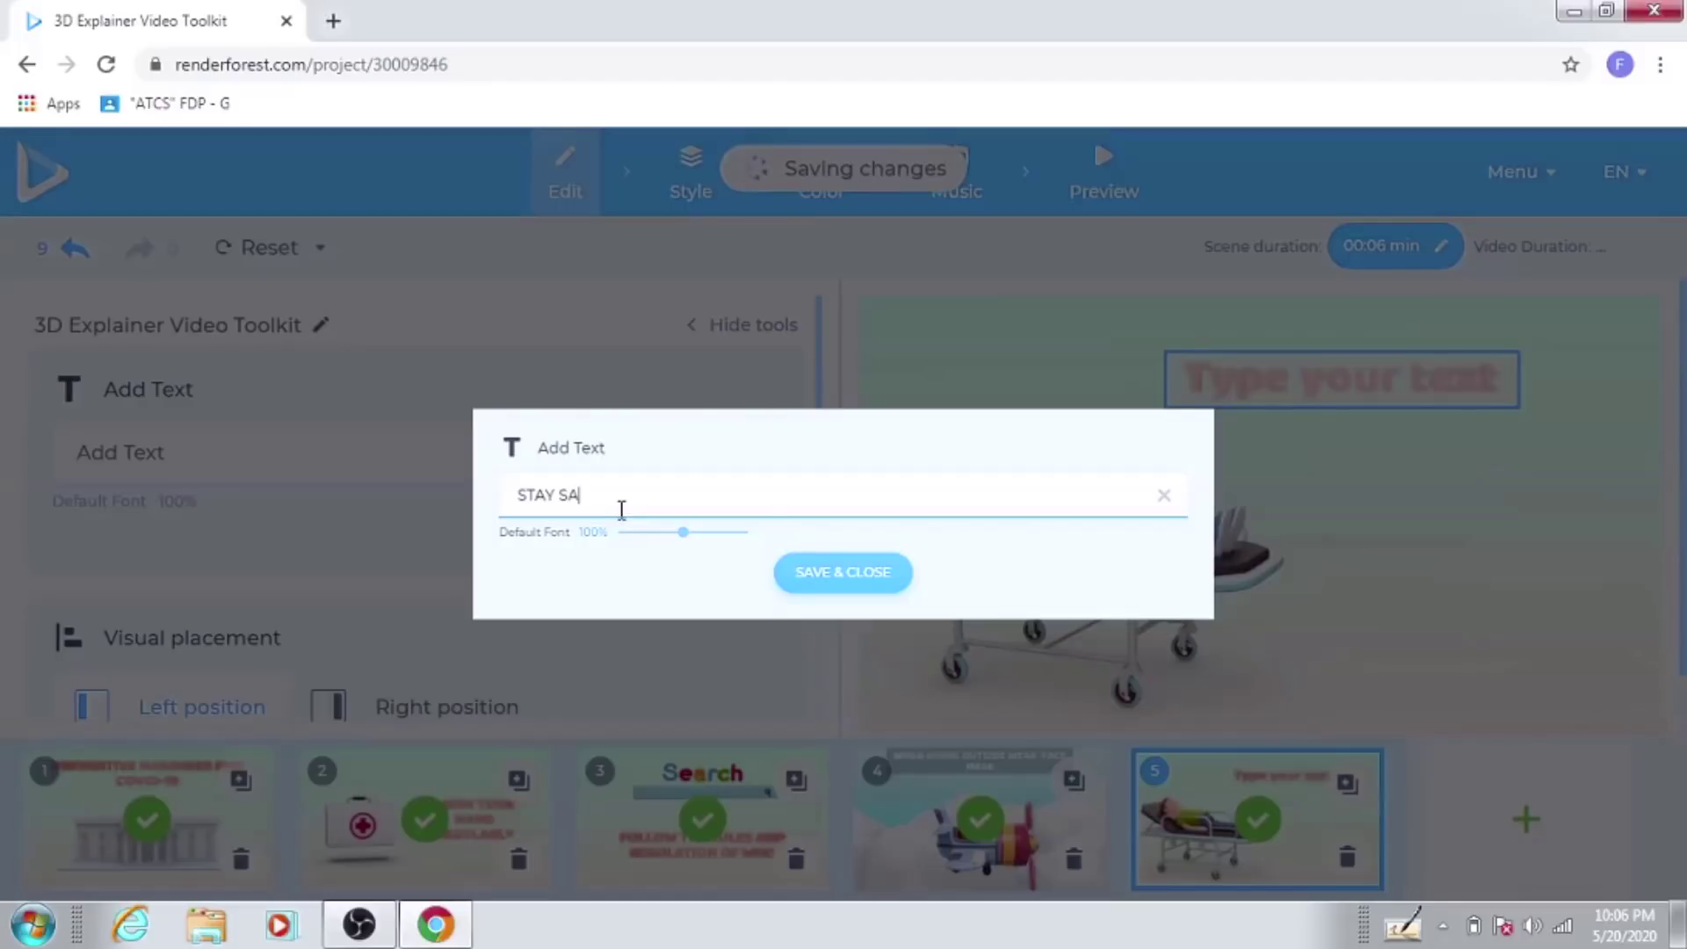
{"action": "type", "text": "FE A"}
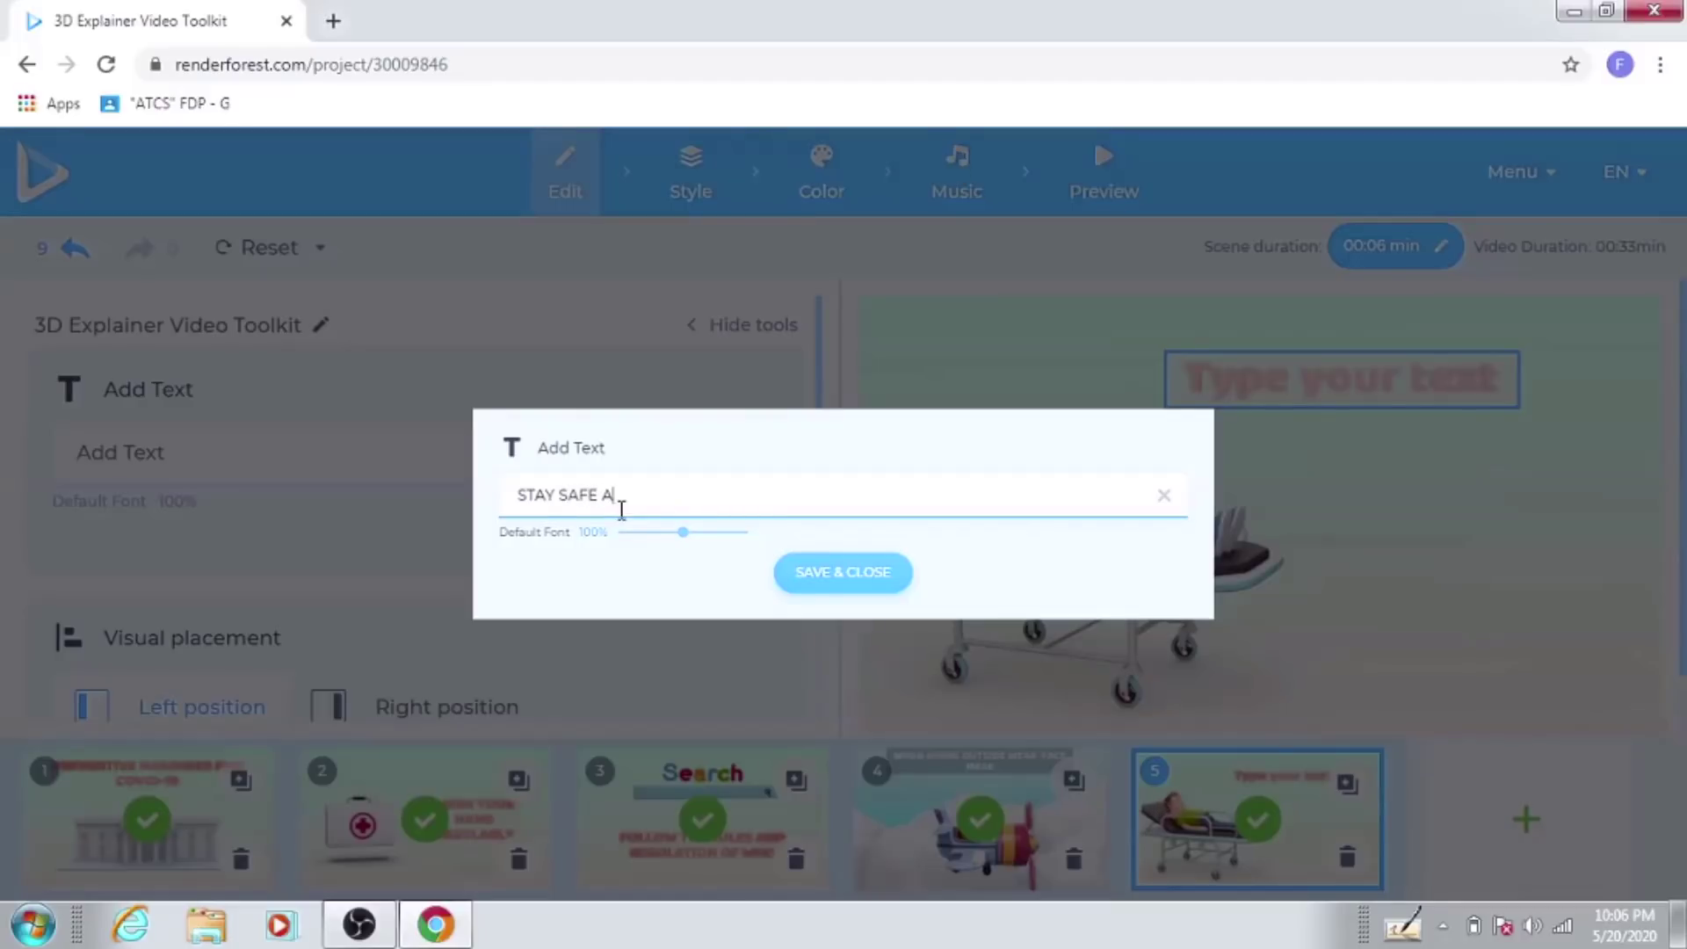
{"action": "type", "text": "T HOME"}
{"action": "left_click", "coordinate": [860, 583]}
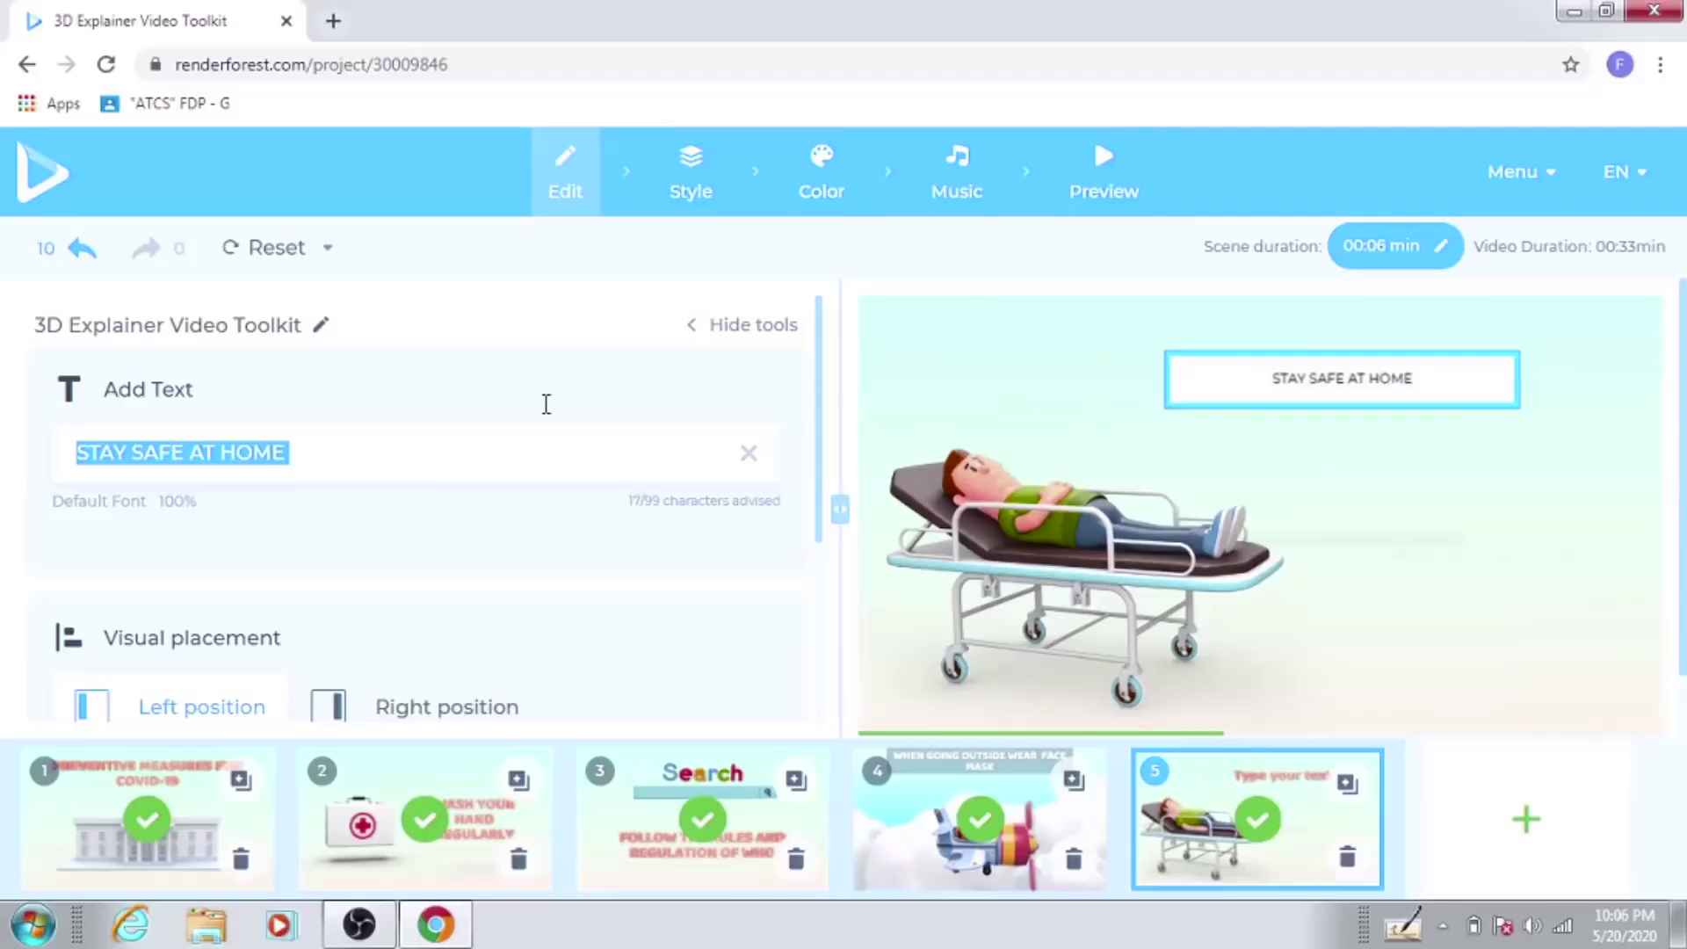
Step: Replace the project title '3D Explainer Video Toolkit' with 'GO CORONA'
{"action": "left_click", "coordinate": [294, 332]}
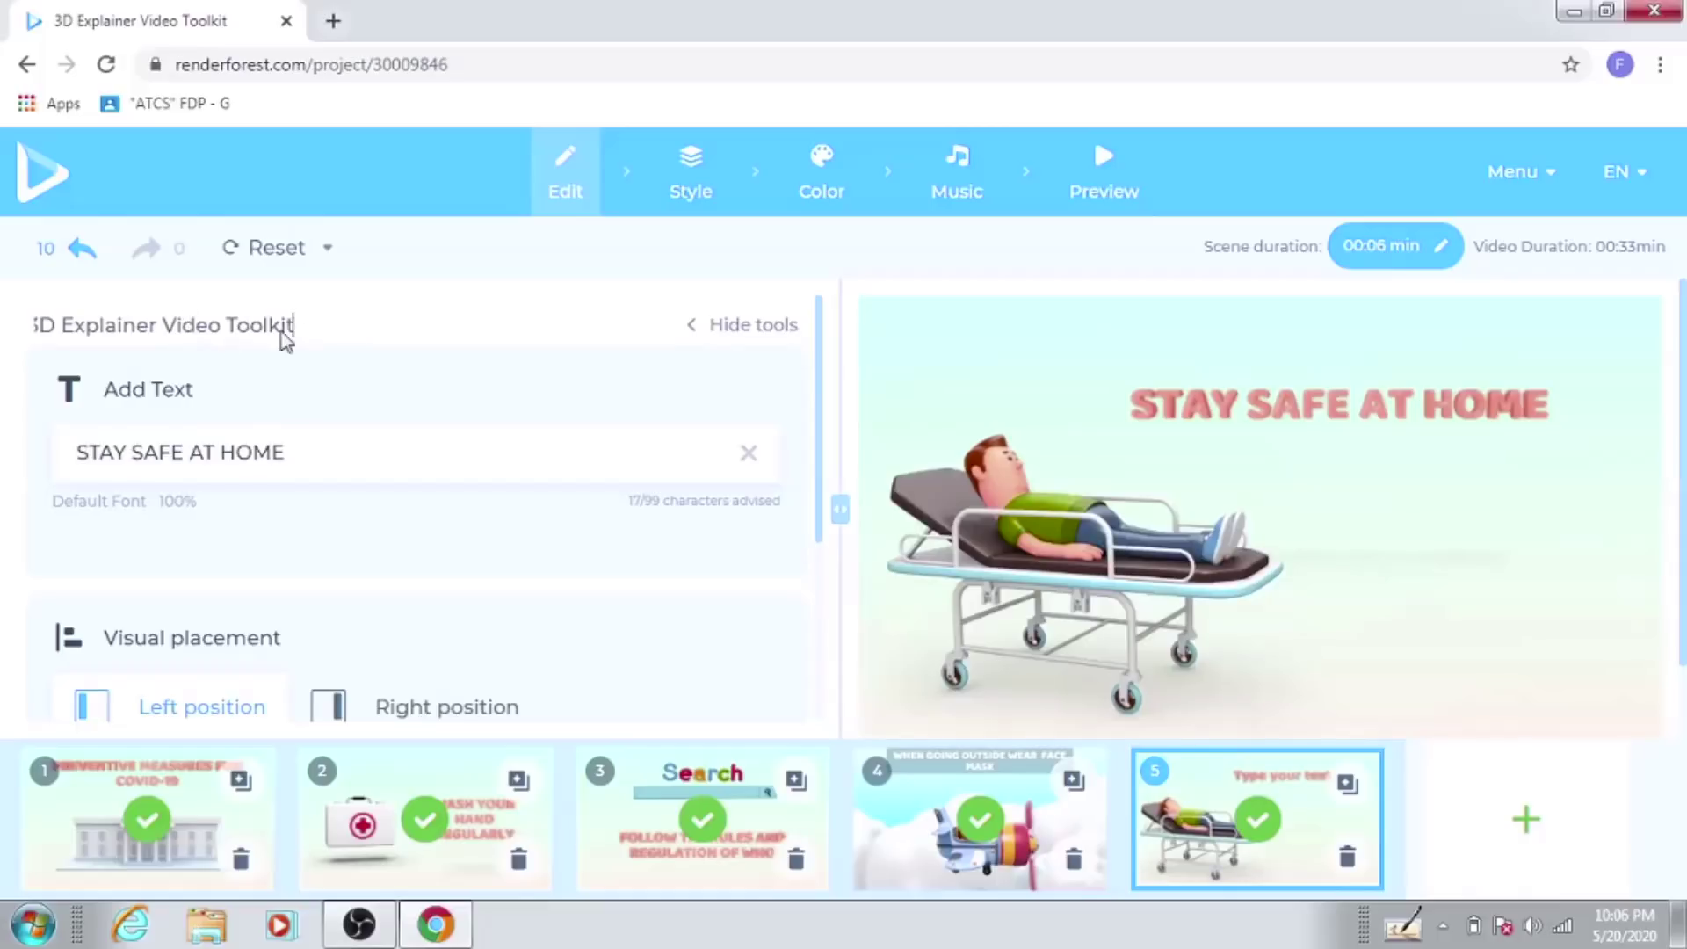
{"action": "left_click", "coordinate": [5, 283]}
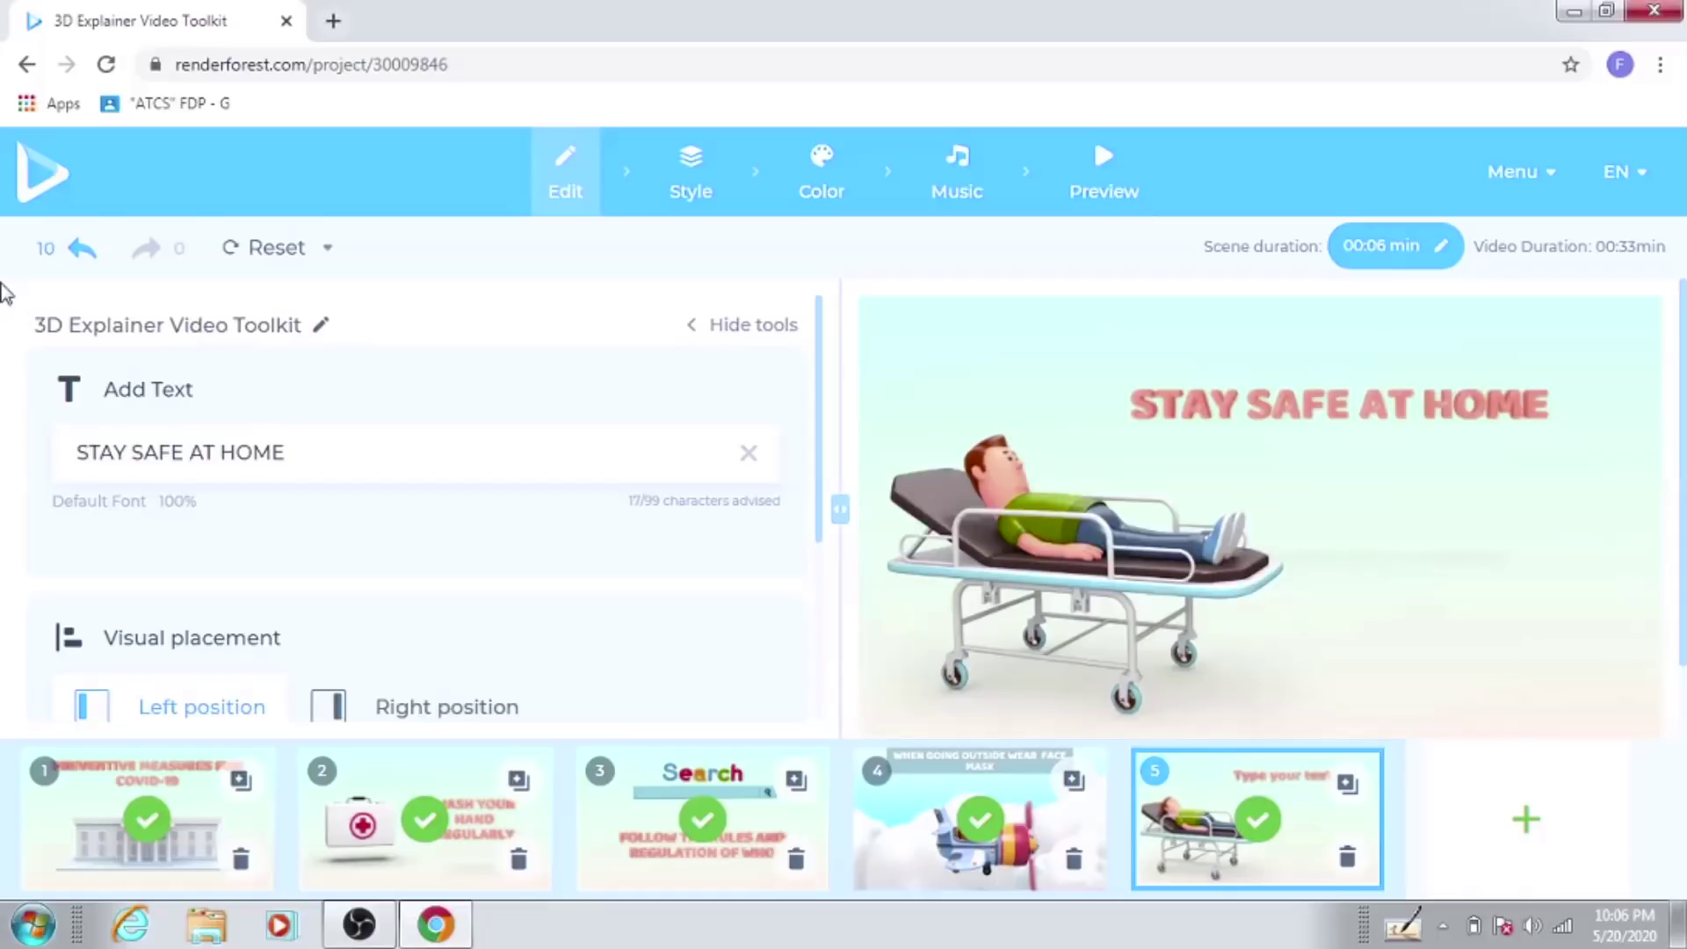
{"action": "left_click", "coordinate": [286, 332]}
{"action": "key", "text": "BackSpace"}
{"action": "key", "text": "BackSpace"}
{"action": "key", "text": "BackSpace"}
{"action": "key", "text": "BackSpace"}
{"action": "key", "text": "BackSpace"}
{"action": "key", "text": "BackSpace"}
{"action": "key", "text": "BackSpace"}
{"action": "key", "text": "BackSpace"}
{"action": "key", "text": "BackSpace"}
{"action": "key", "text": "BackSpace"}
{"action": "key", "text": "BackSpace"}
{"action": "key", "text": "BackSpace"}
{"action": "key", "text": "BackSpace"}
{"action": "key", "text": "BackSpace"}
{"action": "key", "text": "BackSpace"}
{"action": "key", "text": "BackSpace"}
{"action": "key", "text": "BackSpace"}
{"action": "key", "text": "BackSpace"}
{"action": "key", "text": "BackSpace"}
{"action": "key", "text": "BackSpace"}
{"action": "key", "text": "BackSpace"}
{"action": "key", "text": "BackSpace"}
{"action": "key", "text": "BackSpace"}
{"action": "key", "text": "BackSpace"}
{"action": "key", "text": "BackSpace"}
{"action": "key", "text": "BackSpace"}
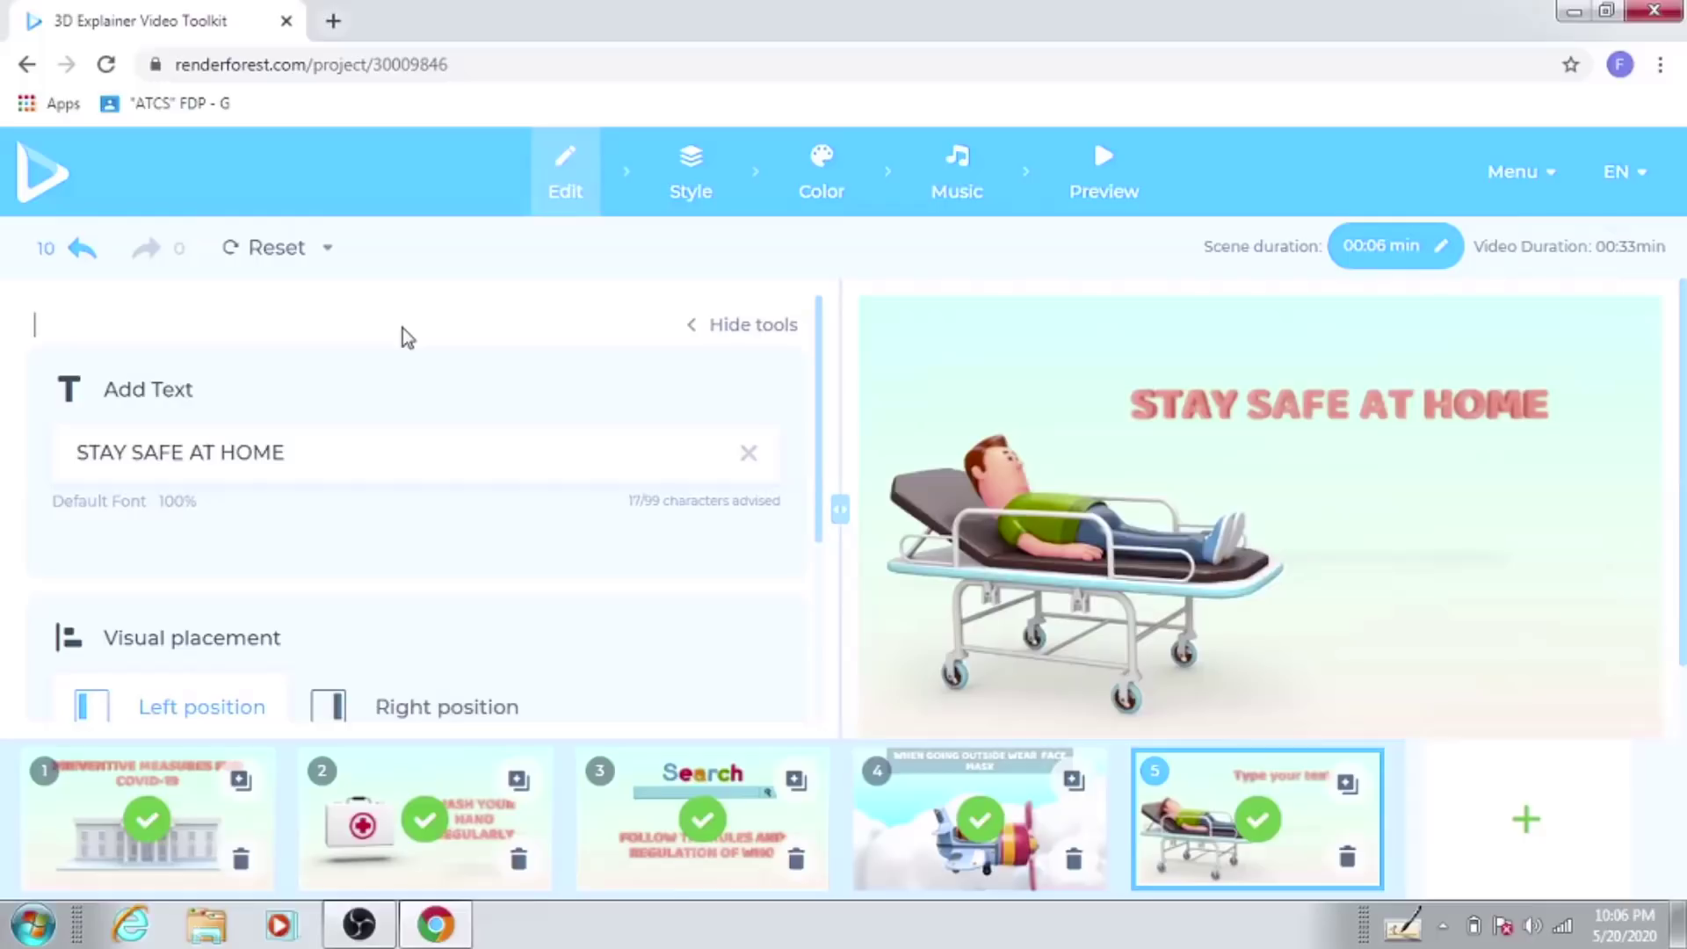
{"action": "type", "text": "GO CORONA"}
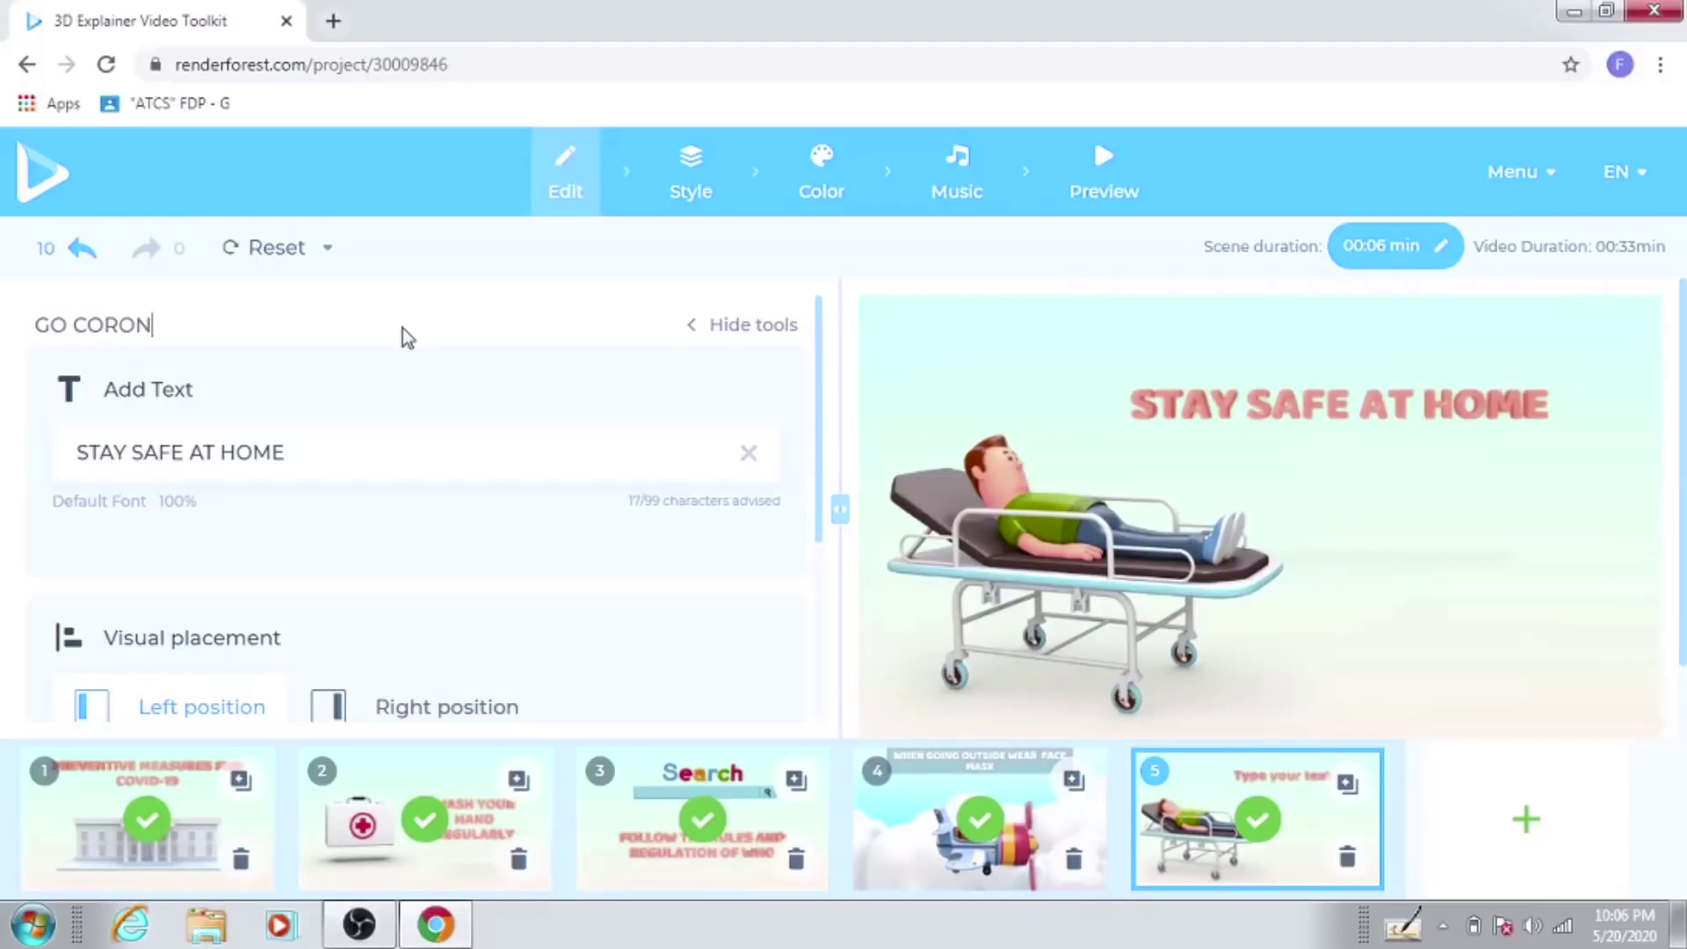
{"action": "left_click", "coordinate": [604, 531]}
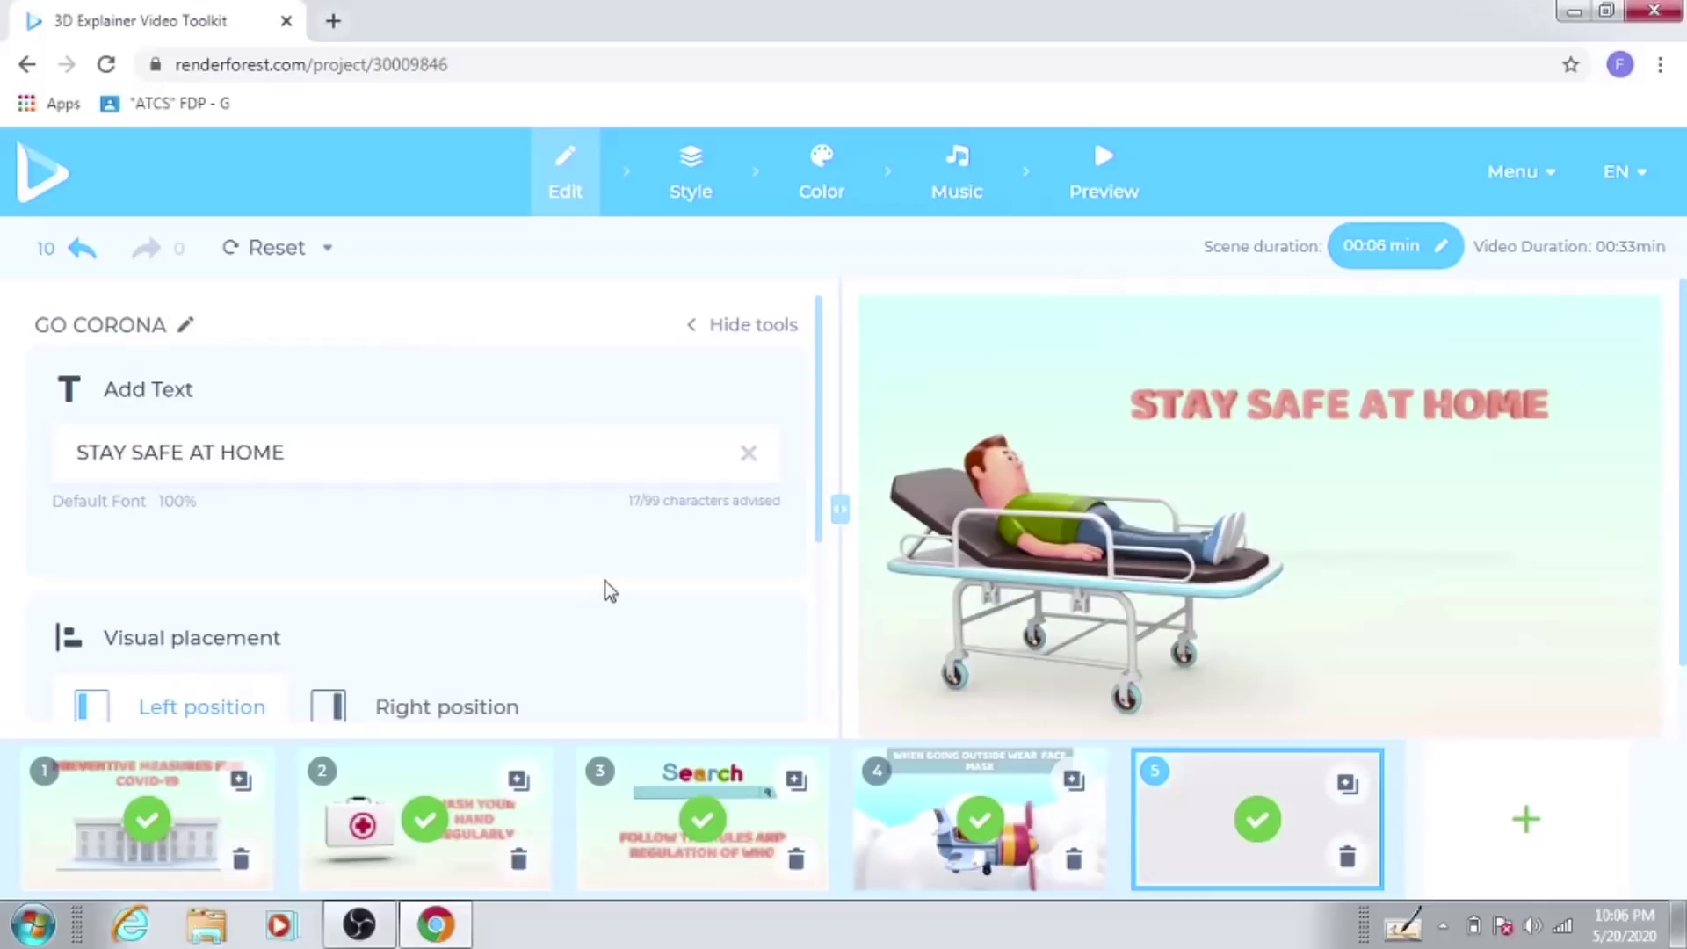
Step: In the Style settings, switch the scene transitions from Transitions With Shapes to 3D Transitions
{"action": "left_click", "coordinate": [687, 186]}
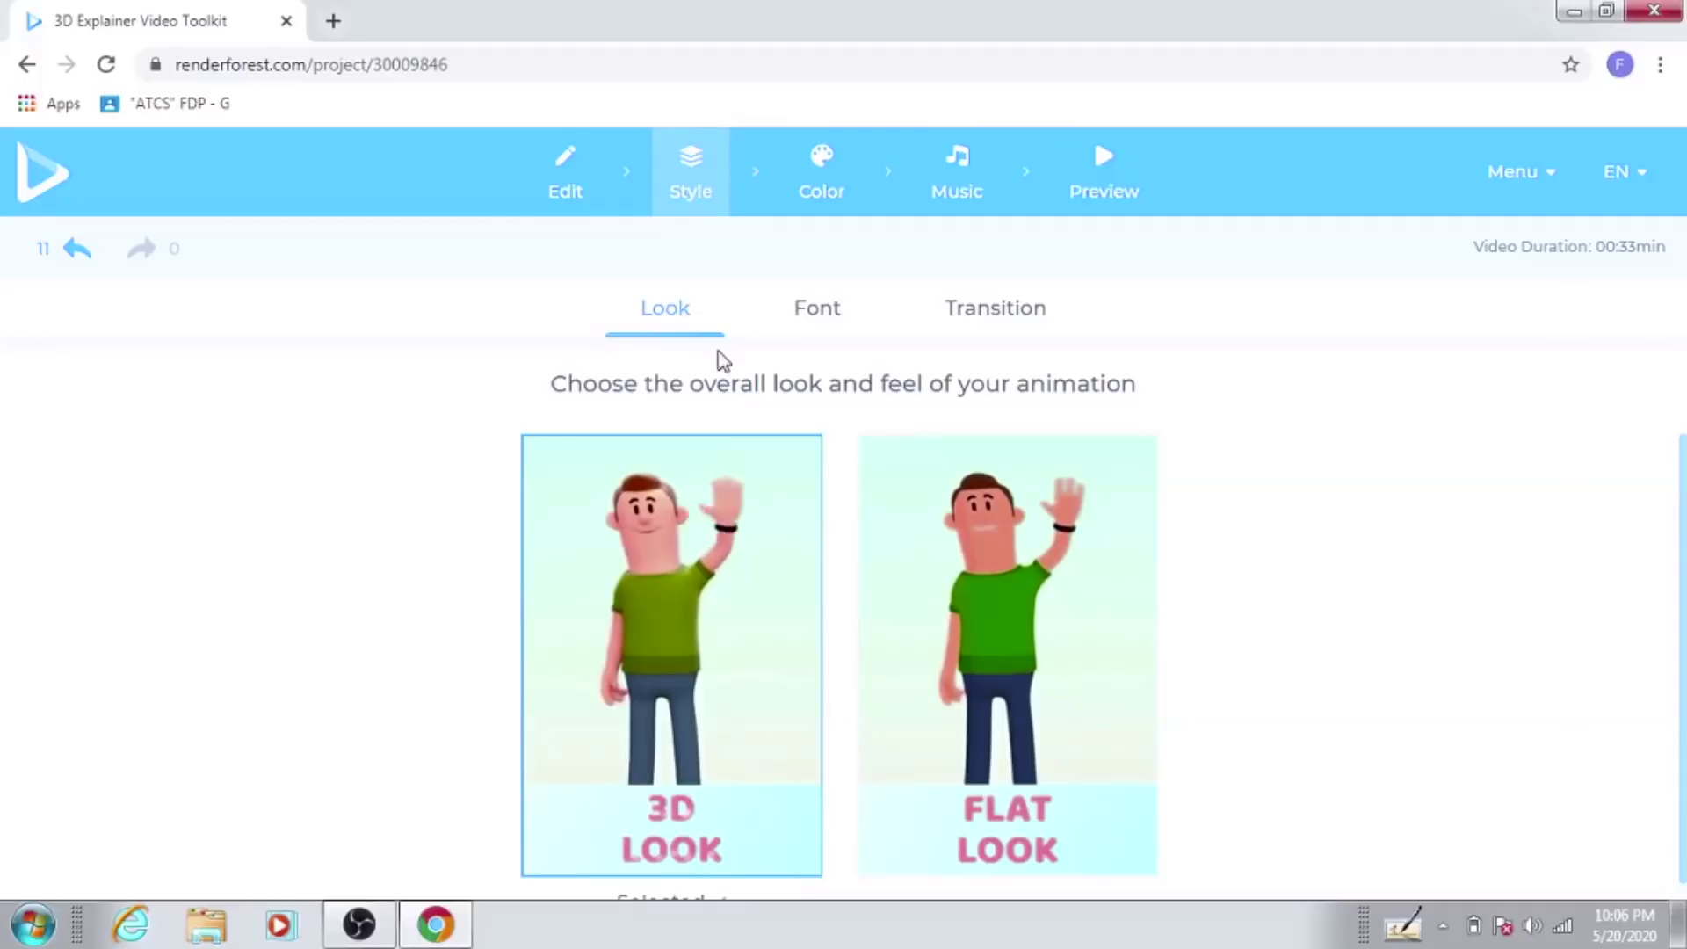
{"action": "left_click", "coordinate": [817, 311]}
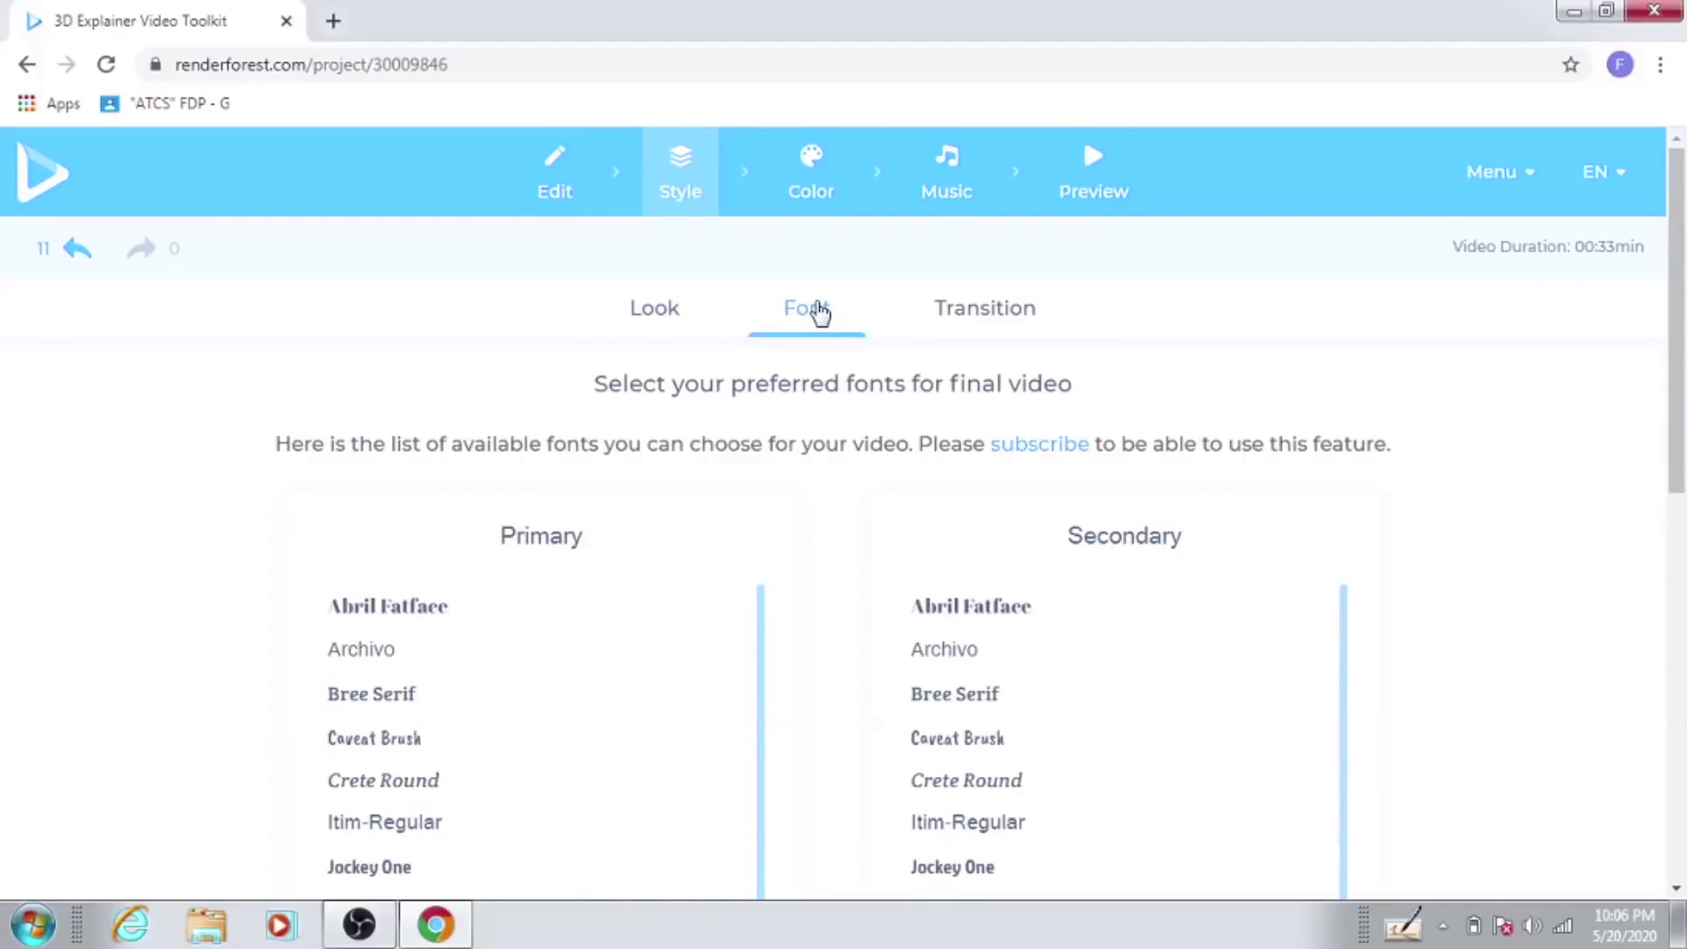
{"action": "left_click", "coordinate": [992, 327]}
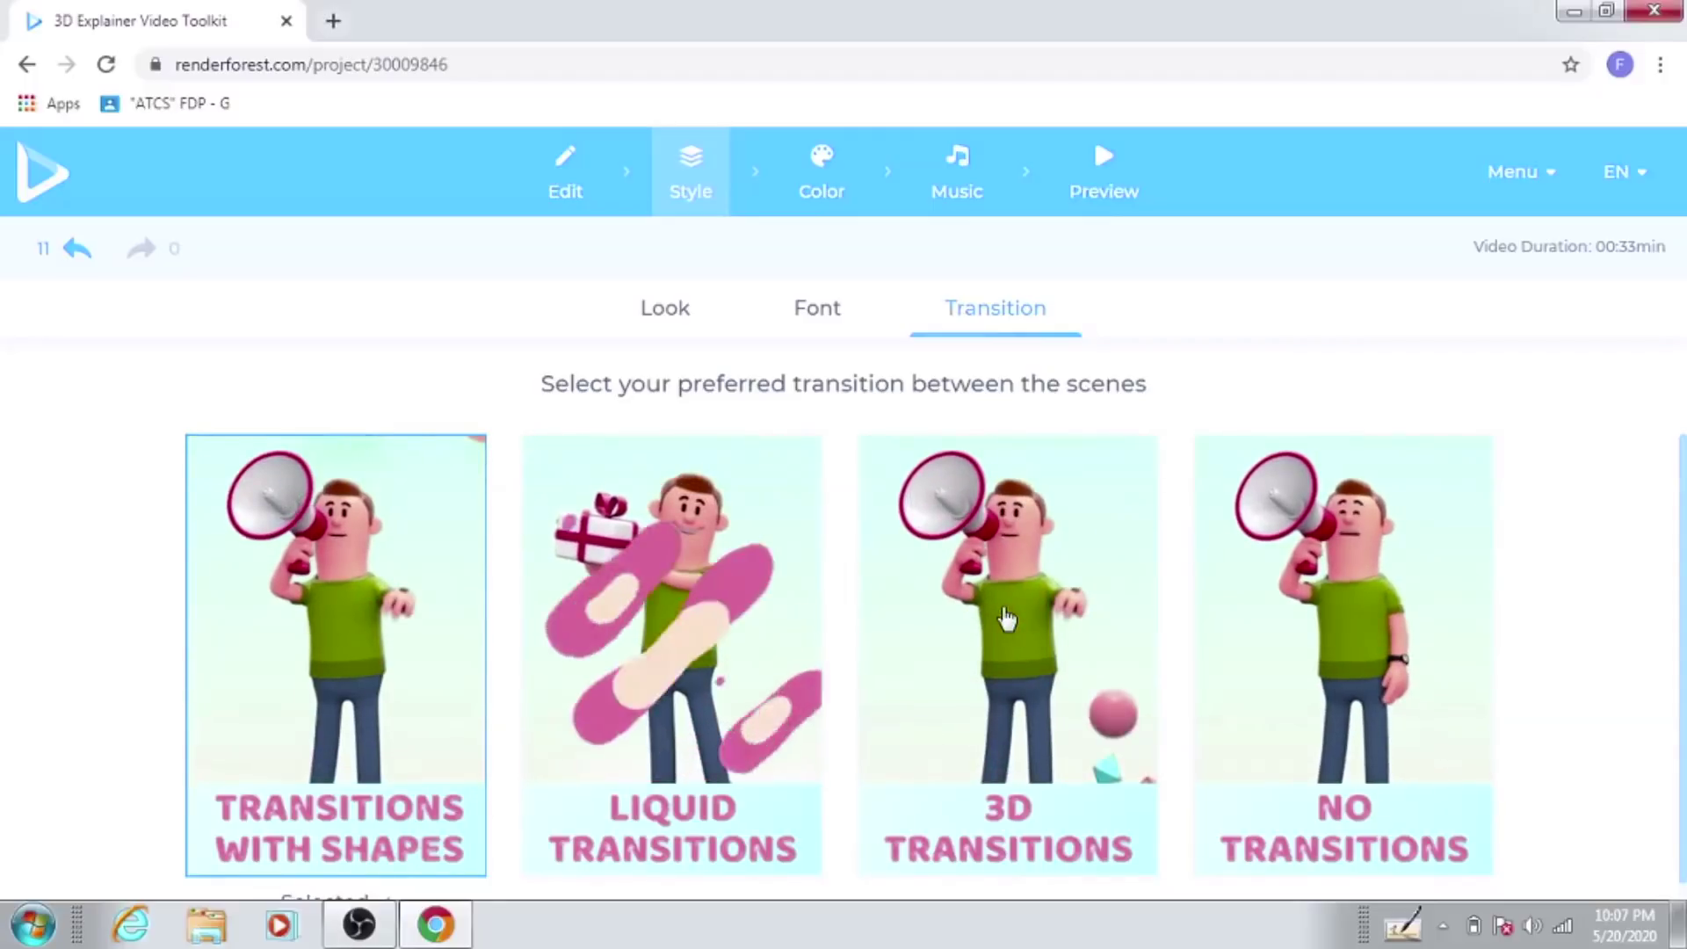
{"action": "left_click", "coordinate": [1008, 618]}
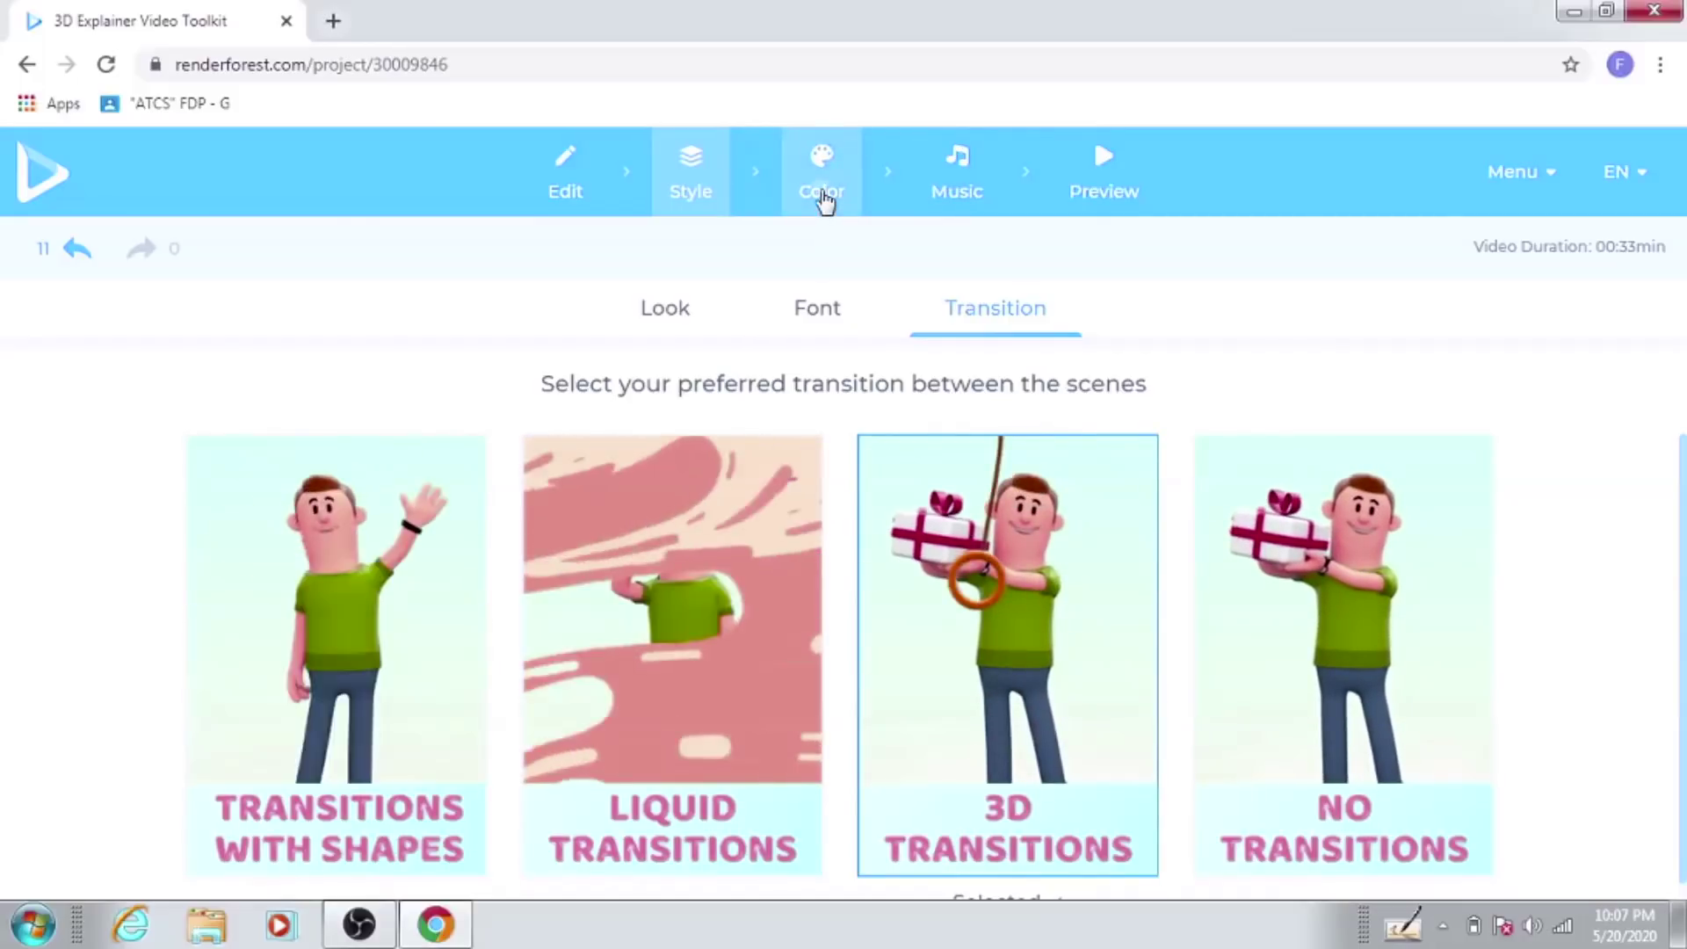
Step: Apply the fourth colour palette (green, blue and purple) to the video
{"action": "left_click", "coordinate": [823, 201]}
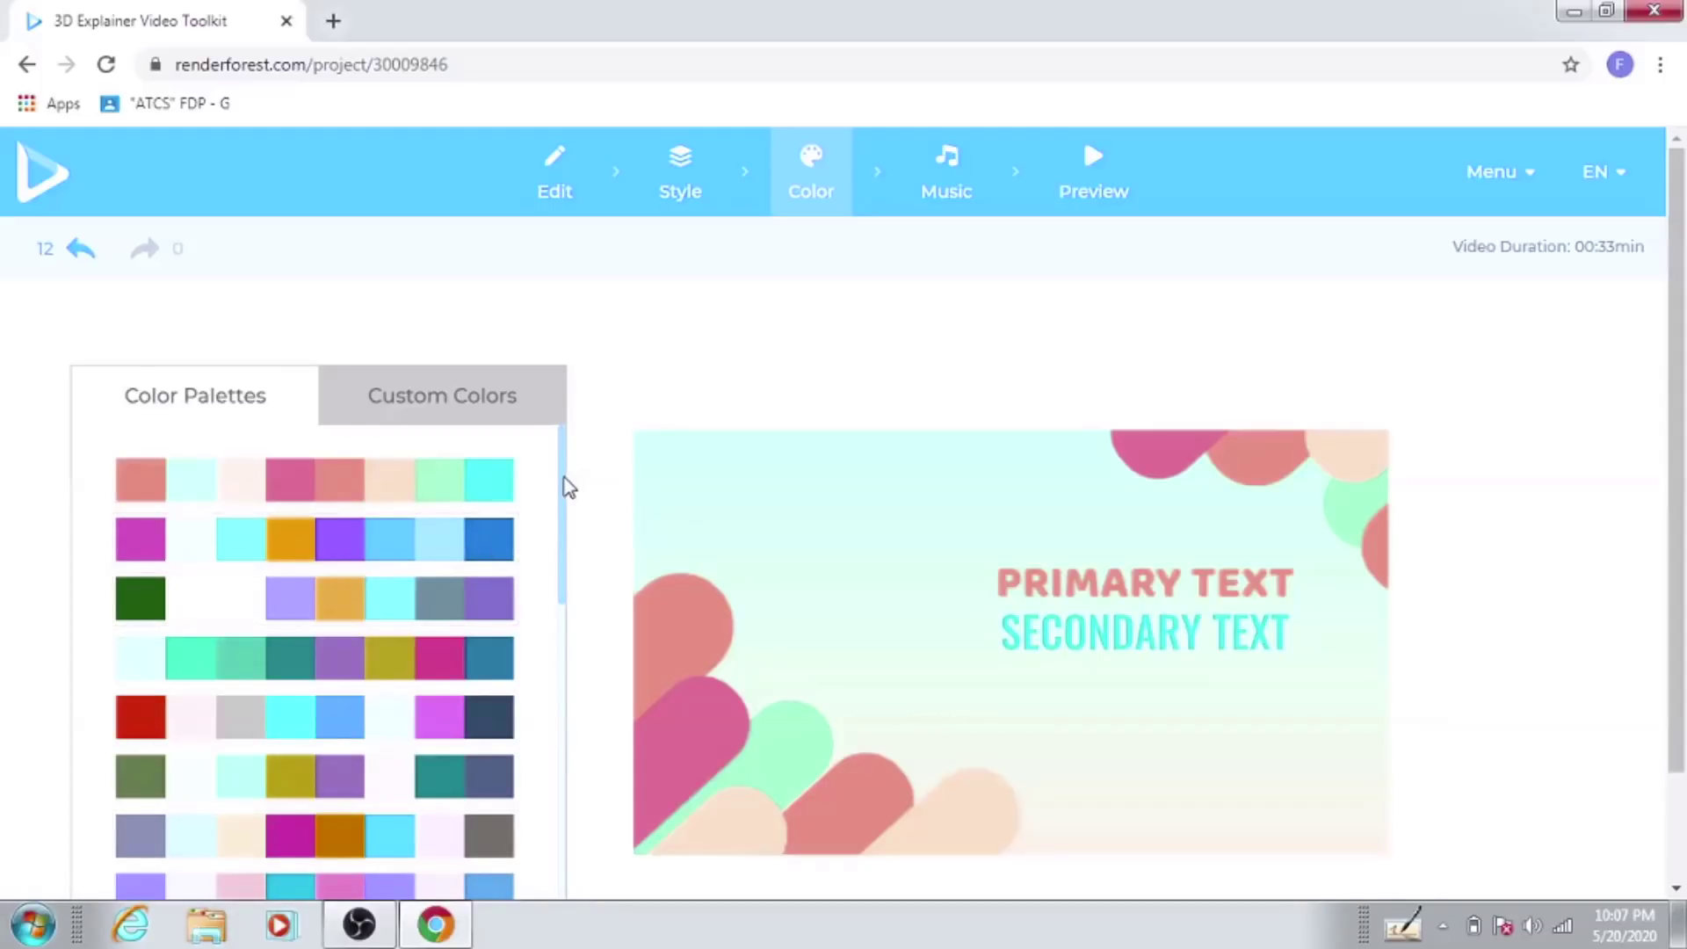
{"action": "left_click_drag", "start_coordinate": [565, 482], "coordinate": [565, 666]}
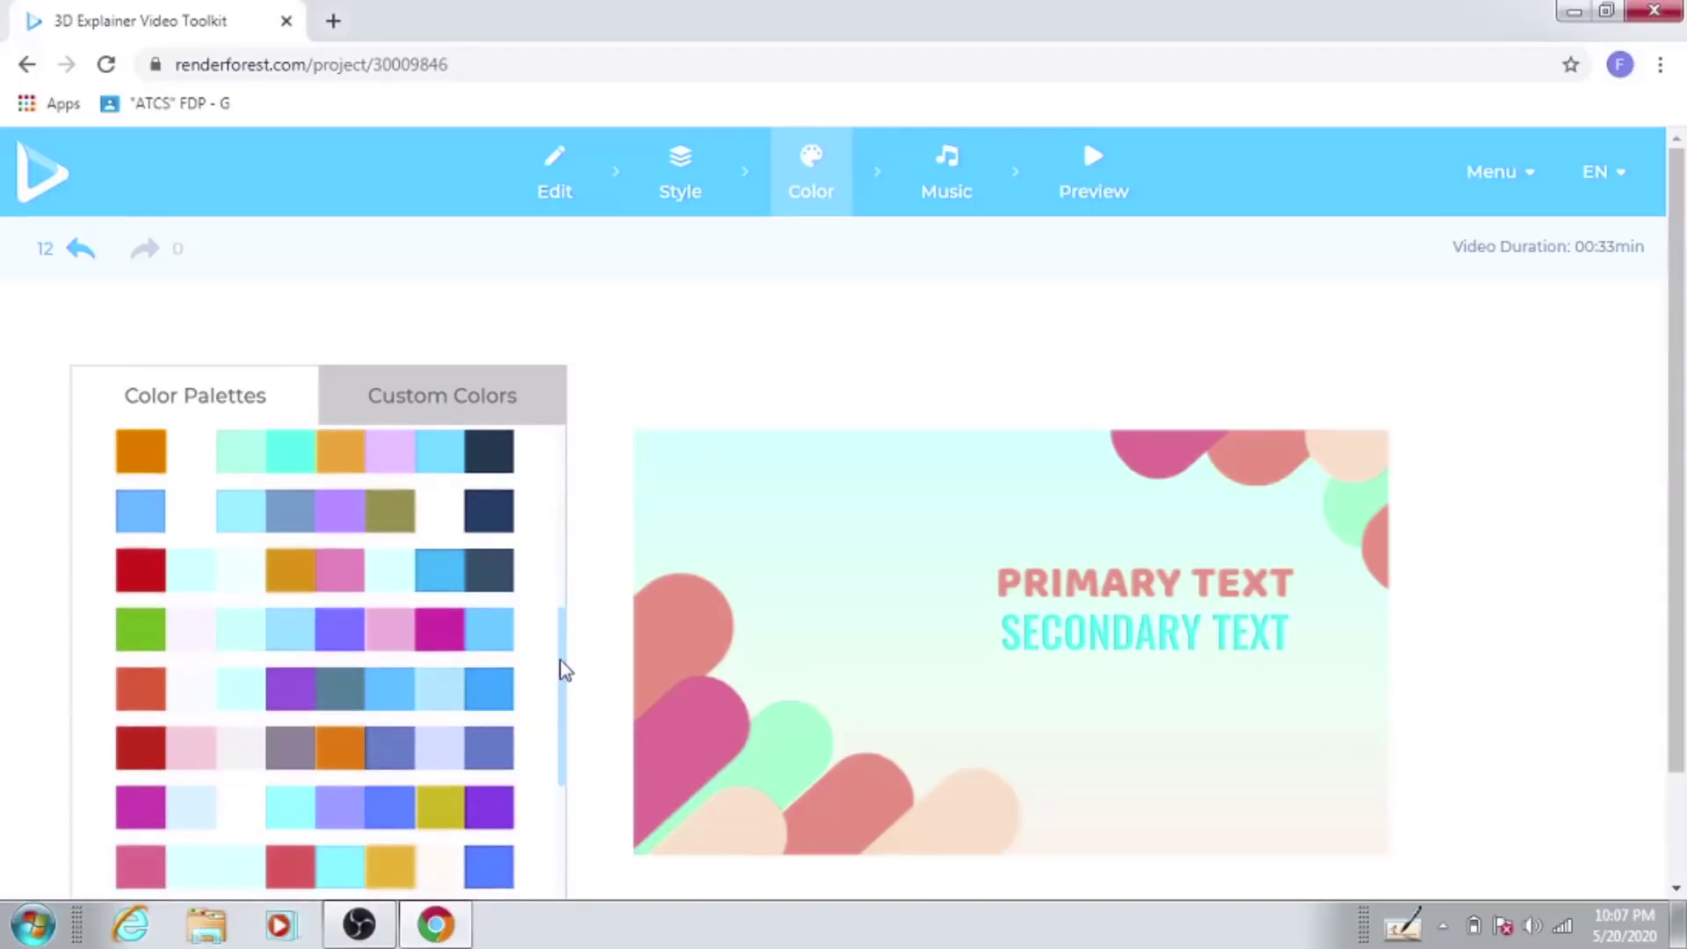
{"action": "left_click", "coordinate": [305, 633]}
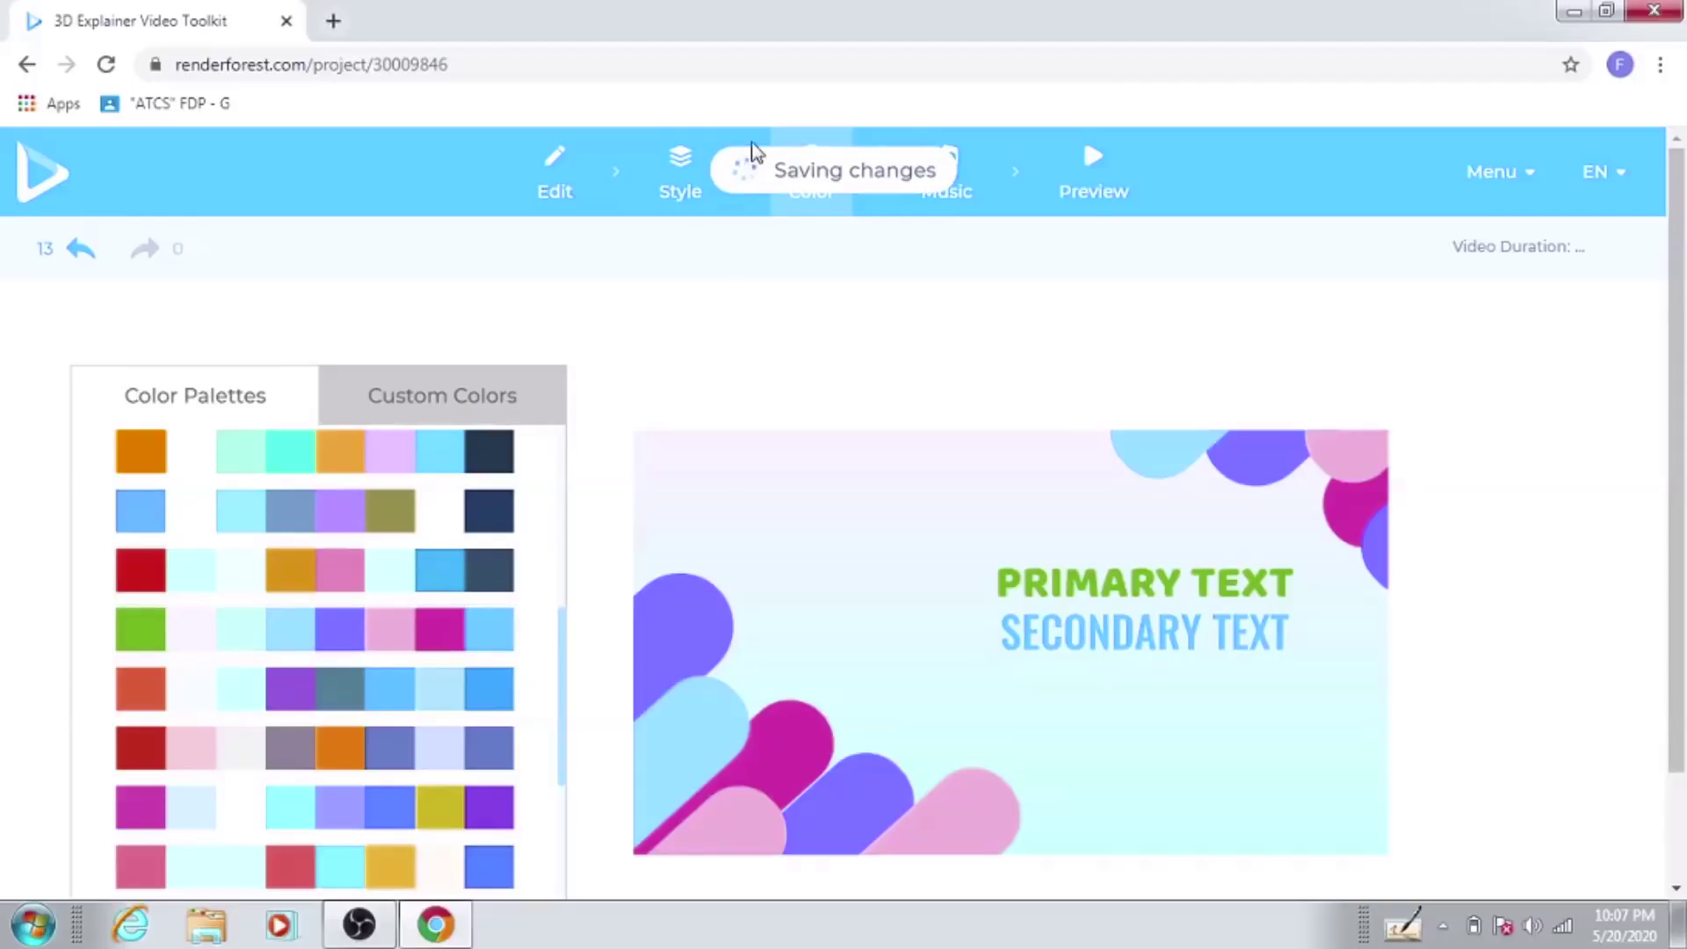
{"action": "left_click", "coordinate": [965, 196]}
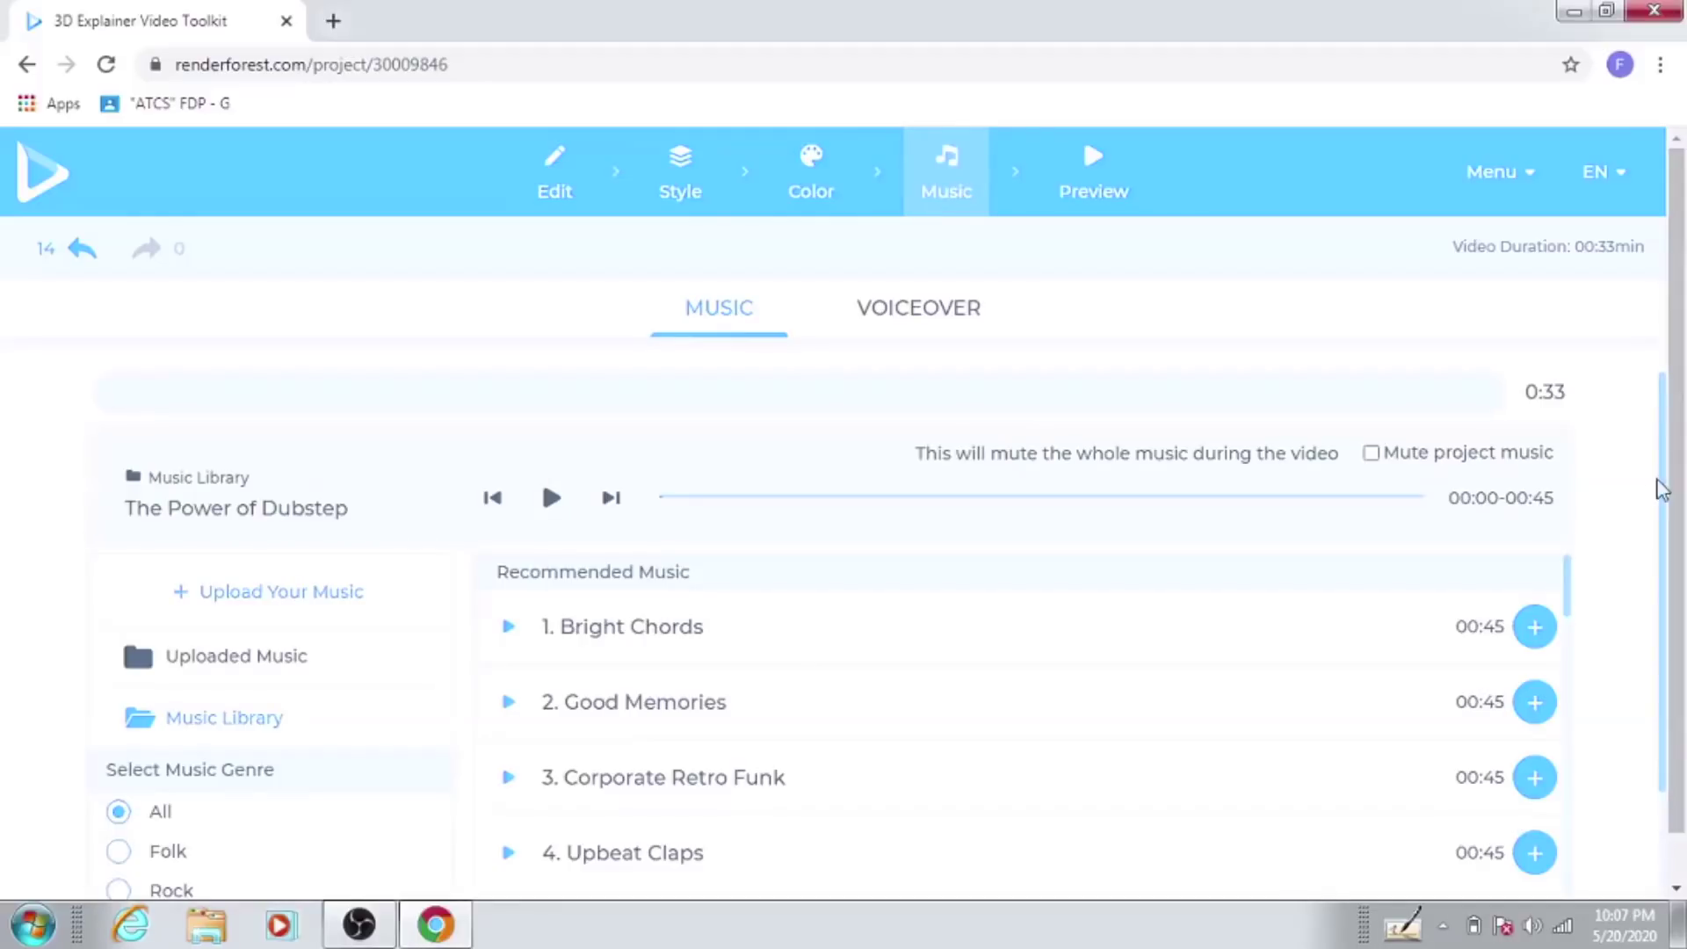
Step: Set 5. Motivational Deep House from Recommended Music as the GO CORONA background track
{"action": "scroll", "coordinate": [1668, 479], "scroll_direction": "down", "scroll_amount": 2}
{"action": "scroll", "coordinate": [1675, 545], "scroll_direction": "down", "scroll_amount": 1}
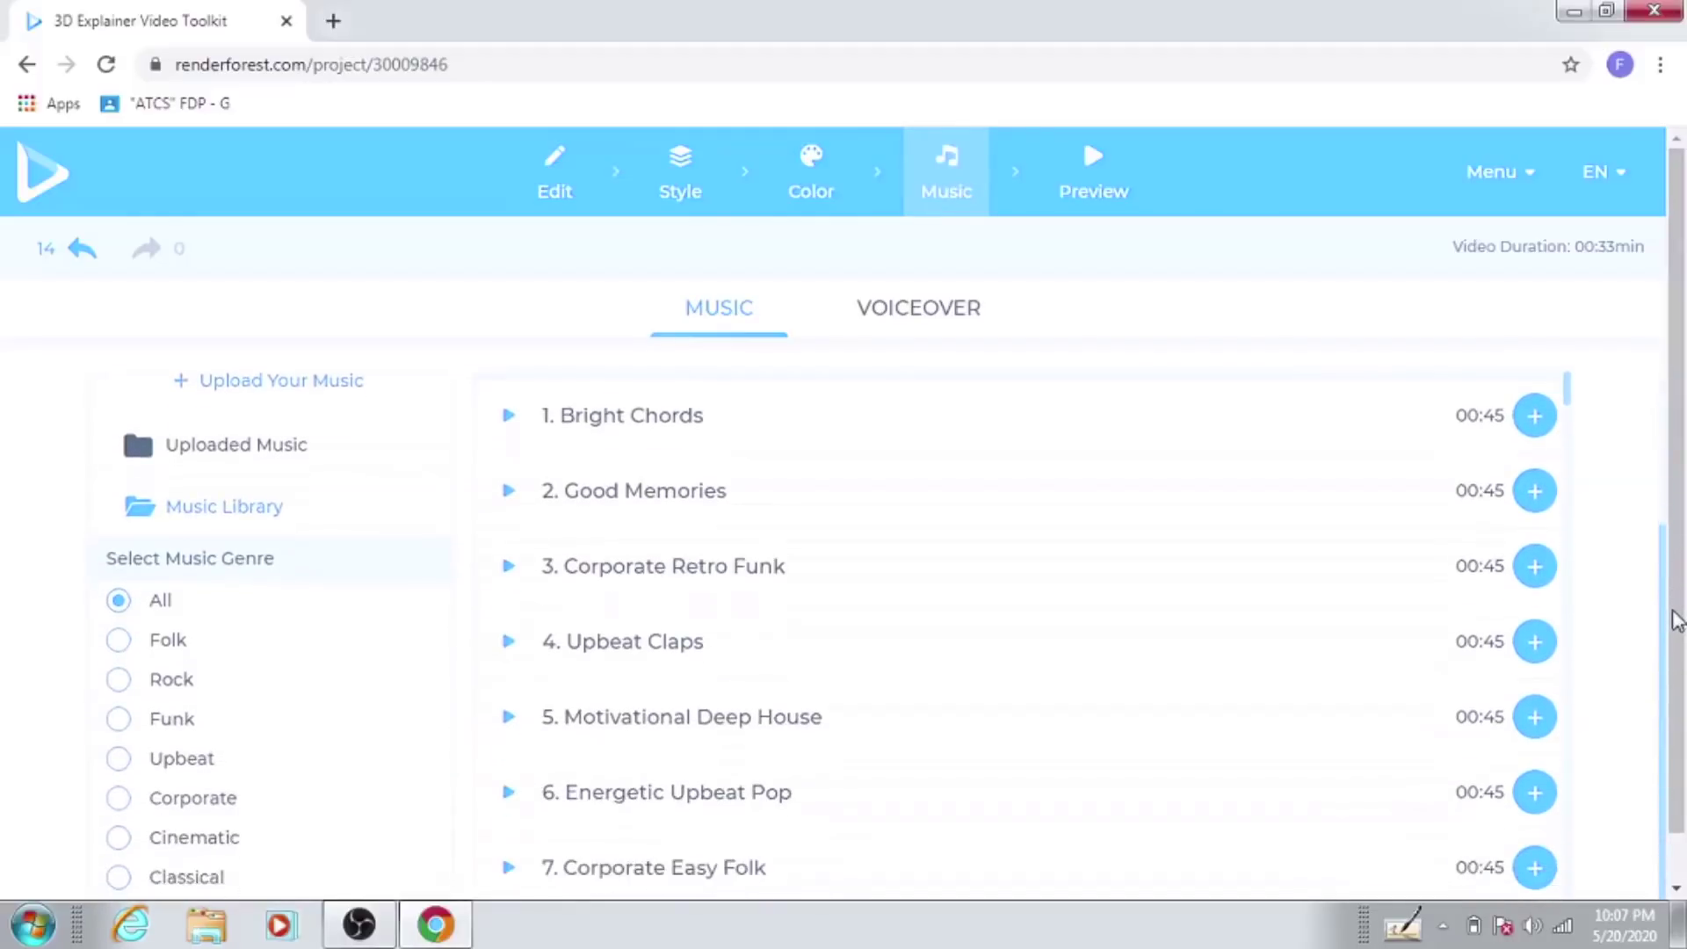
{"action": "left_click", "coordinate": [1536, 714]}
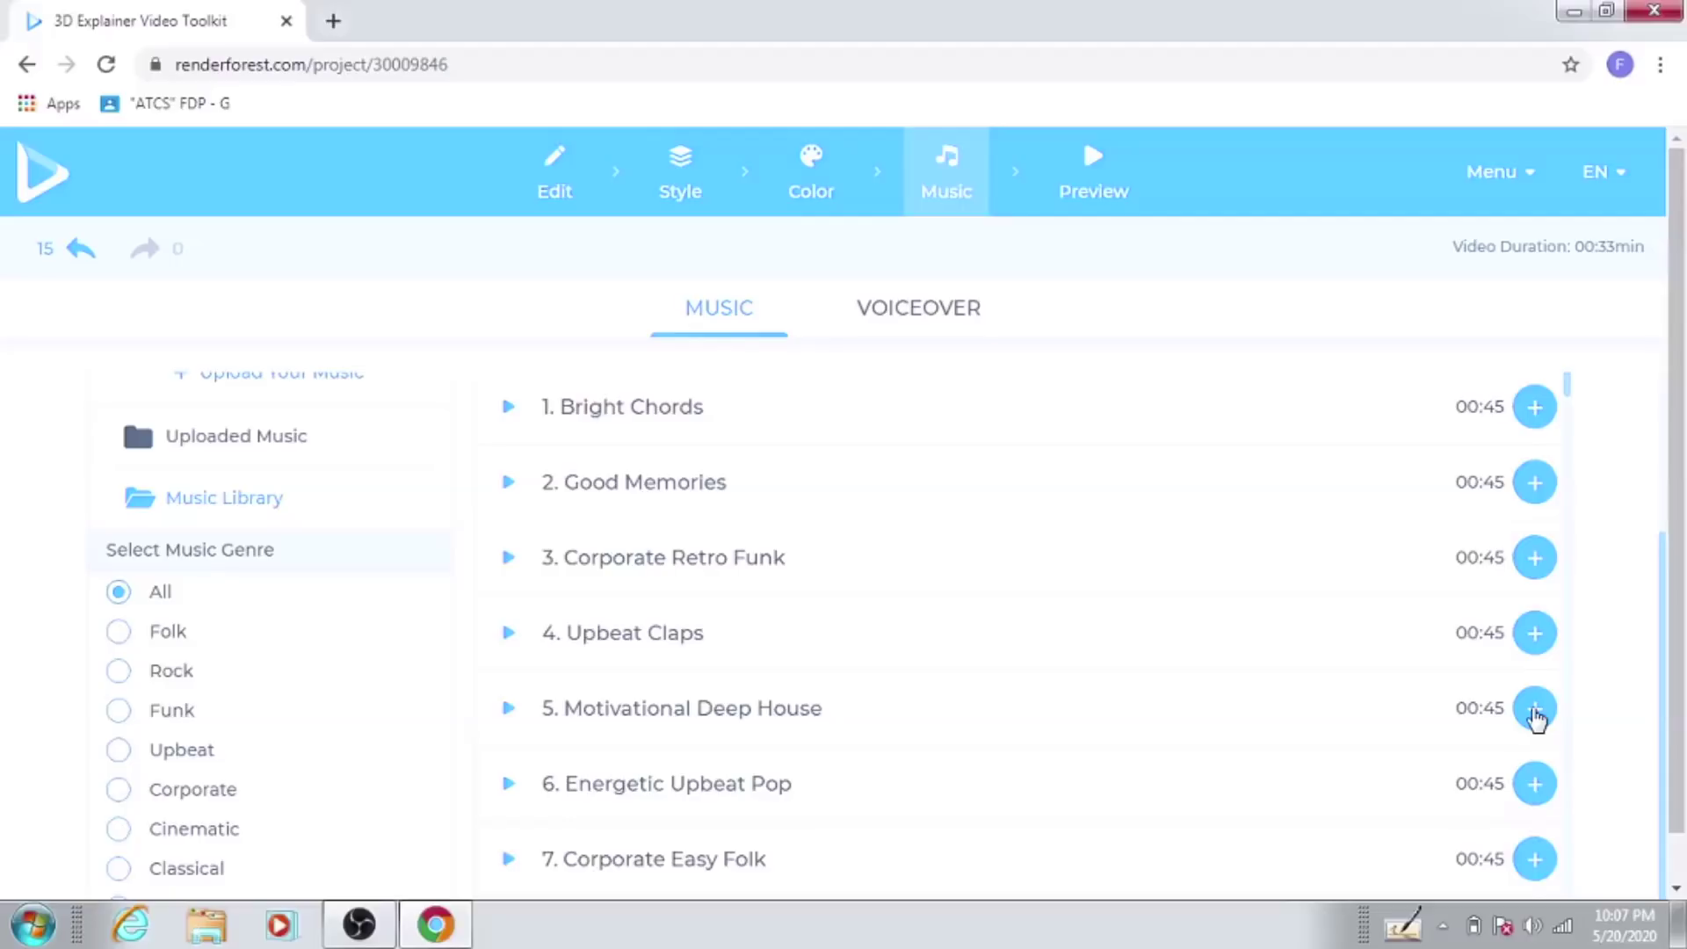
{"action": "left_click", "coordinate": [1536, 710]}
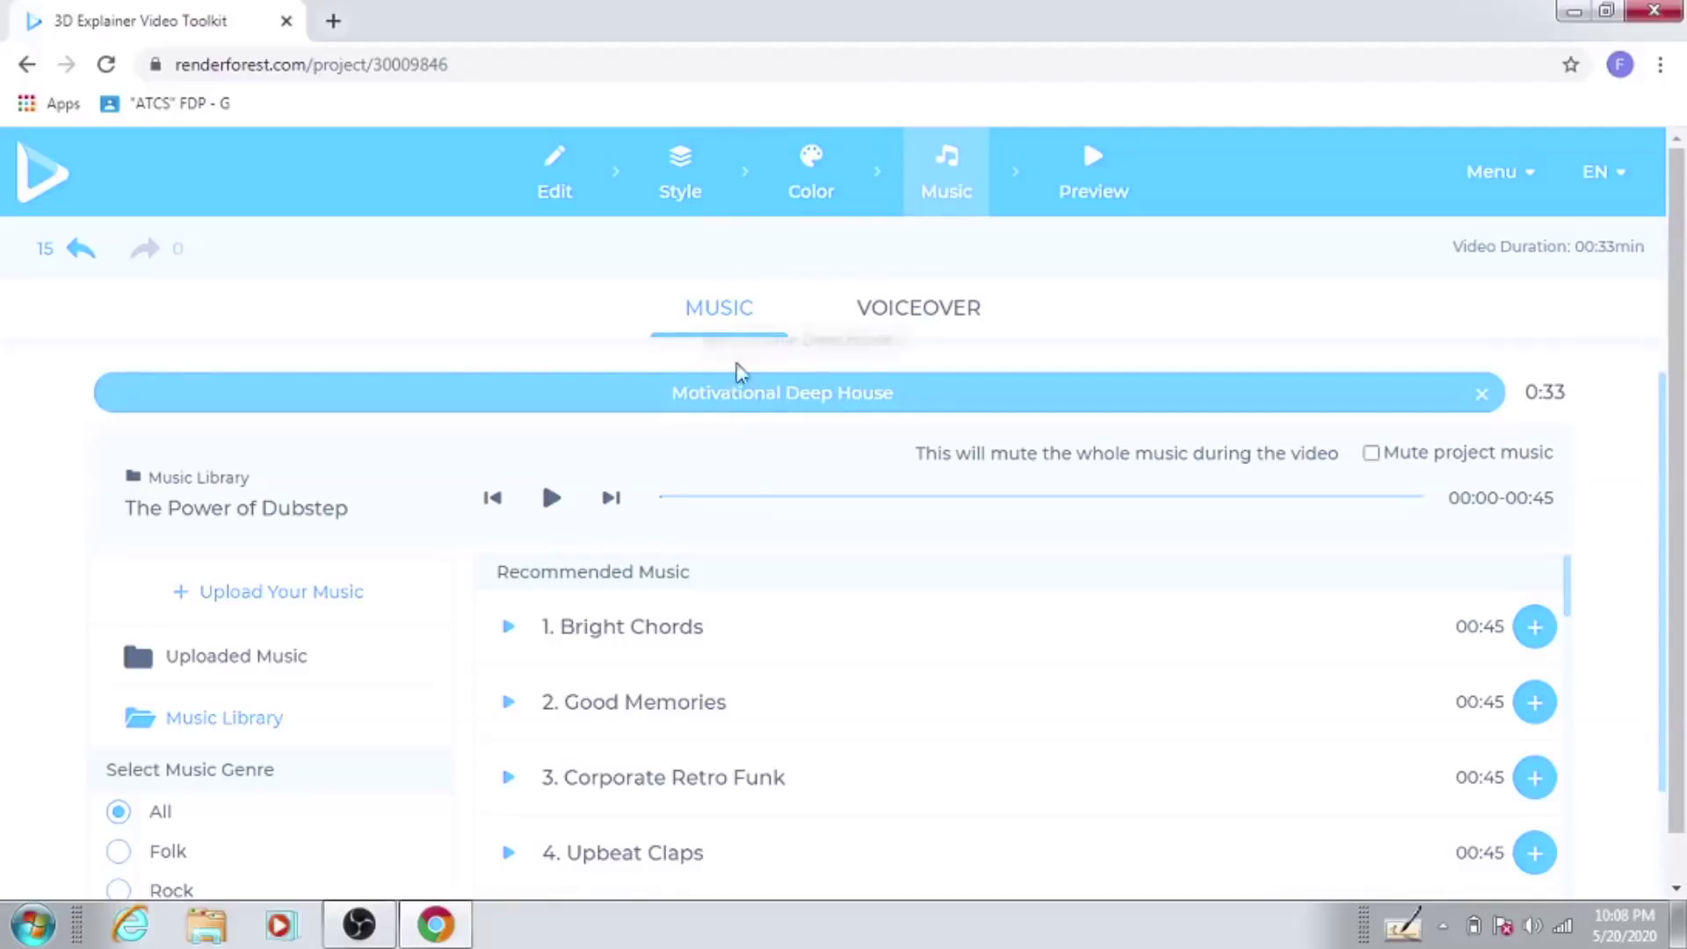
{"action": "left_click", "coordinate": [1103, 176]}
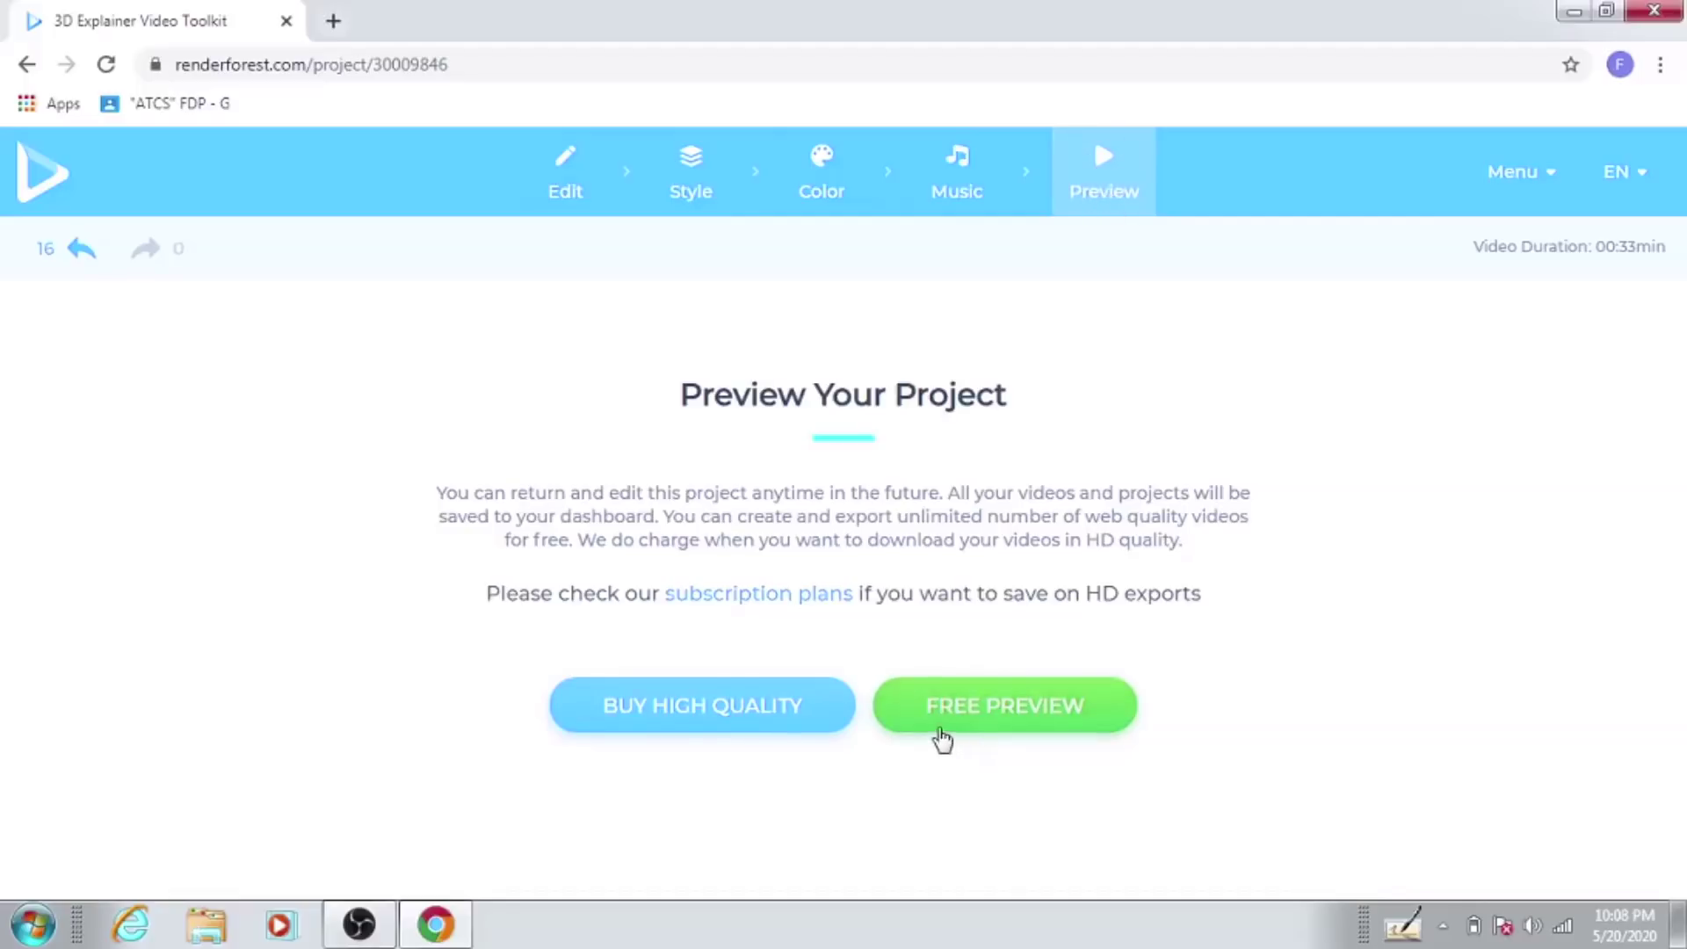
Step: Generate the free web-quality preview of the GO CORONA video
{"action": "left_click", "coordinate": [992, 721]}
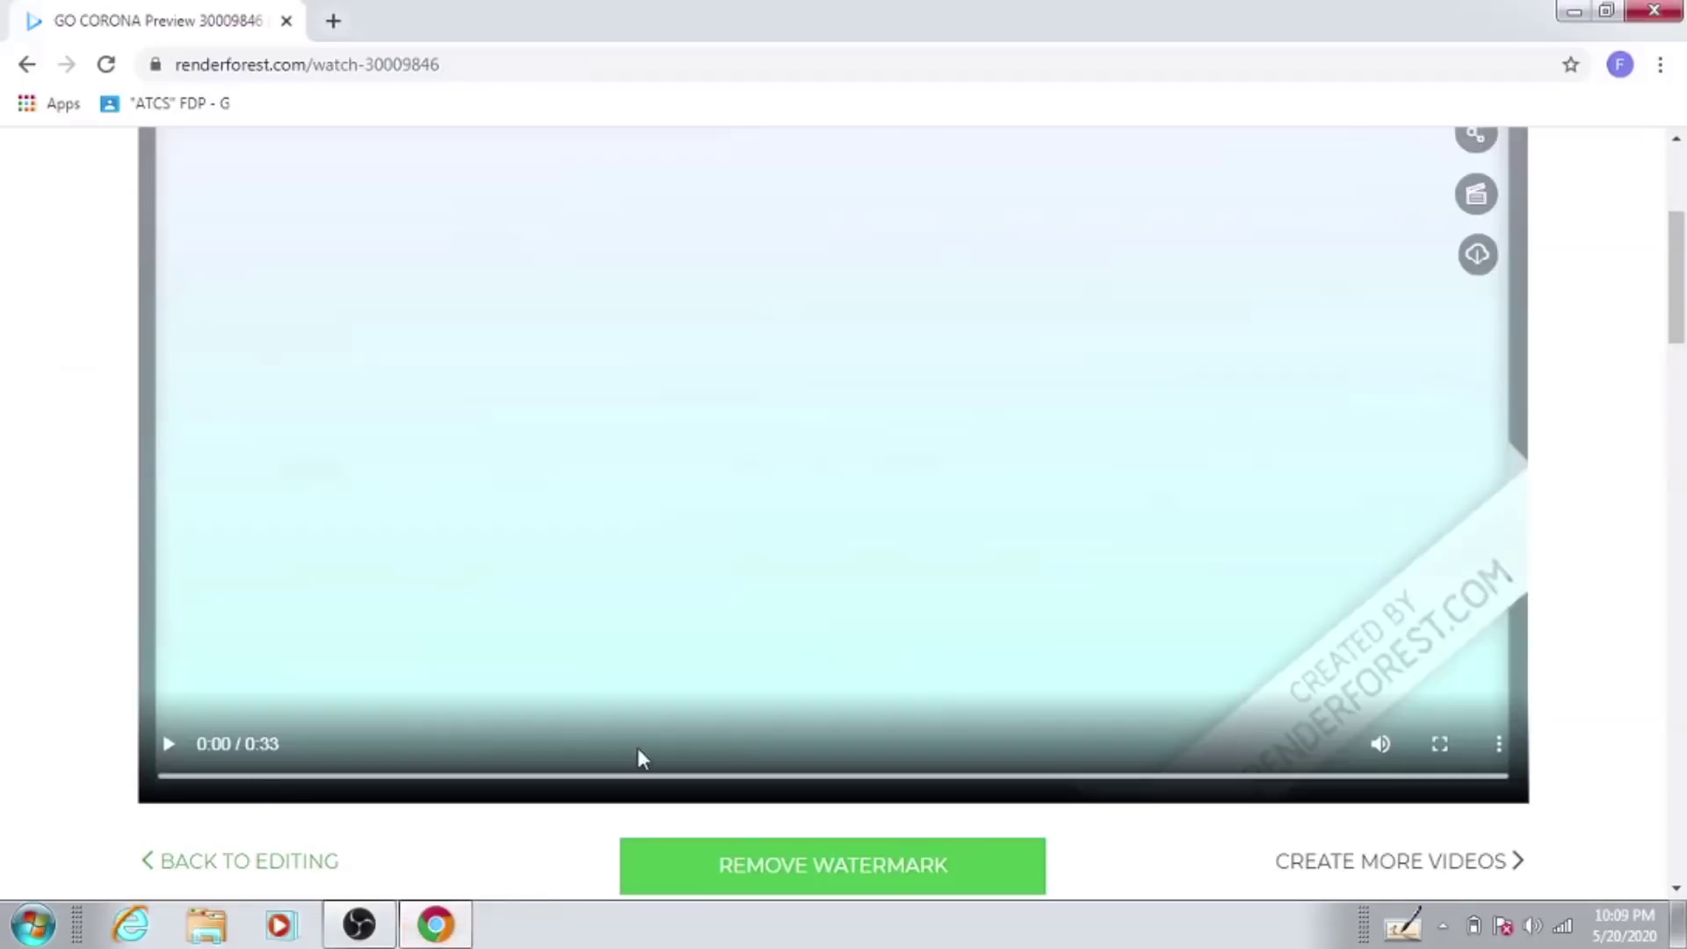
Step: Play the 0:33 GO CORONA preview video
{"action": "scroll", "coordinate": [666, 751], "scroll_direction": "up", "scroll_amount": 4}
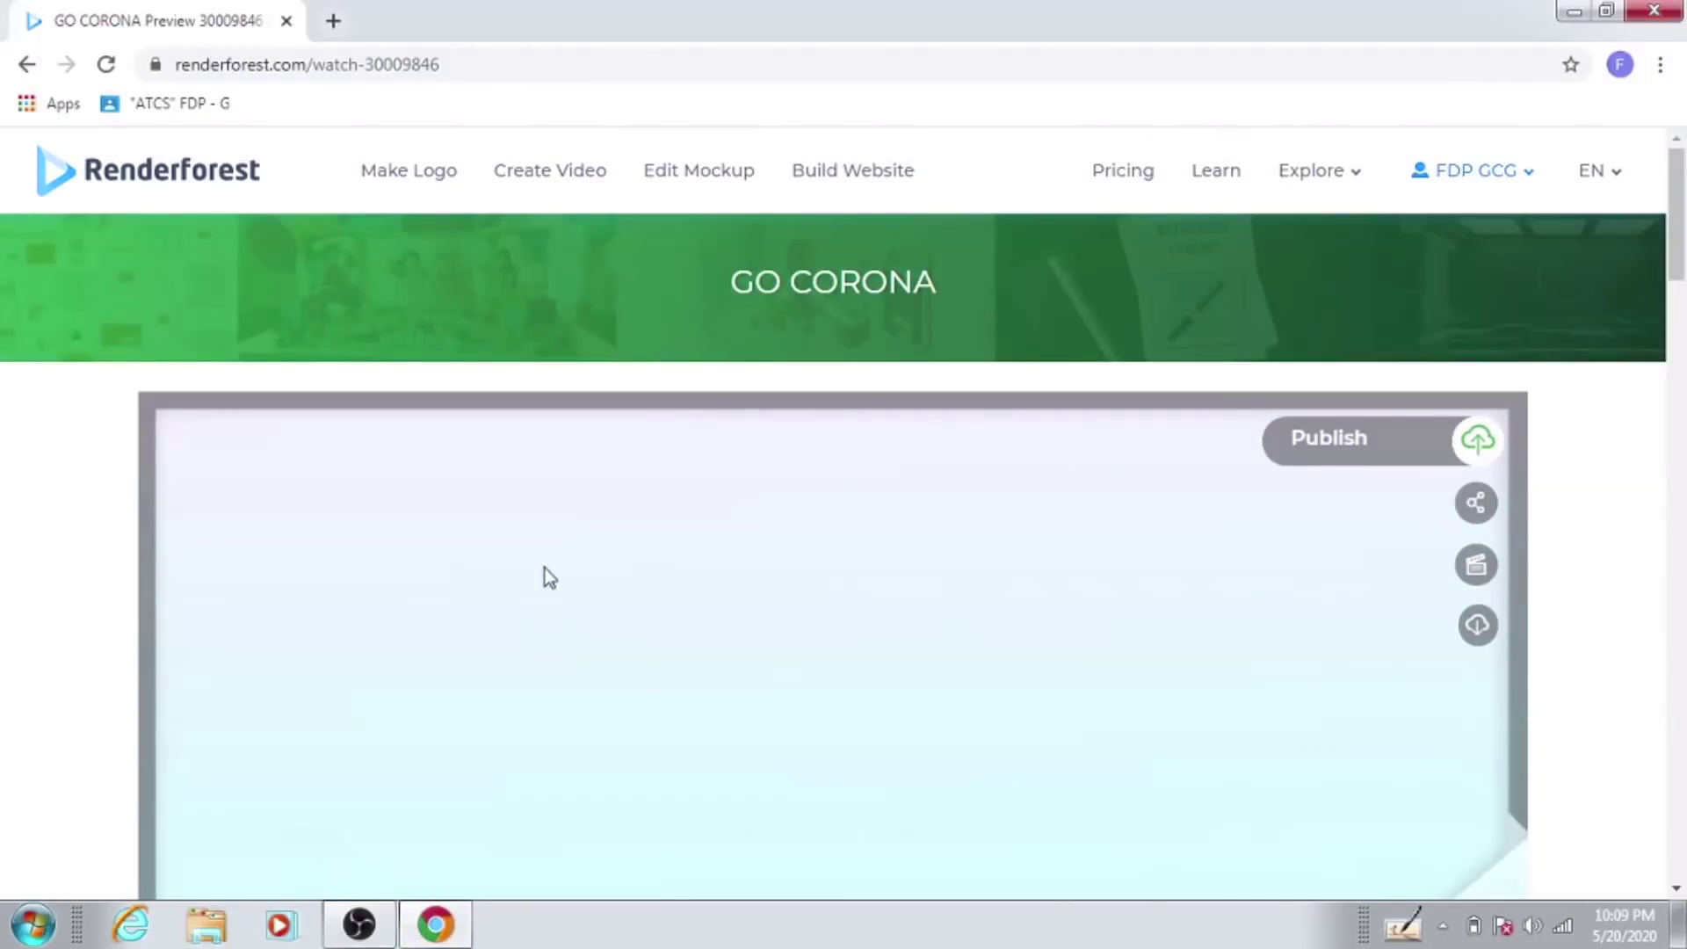
{"action": "scroll", "coordinate": [545, 570], "scroll_direction": "down", "scroll_amount": 5}
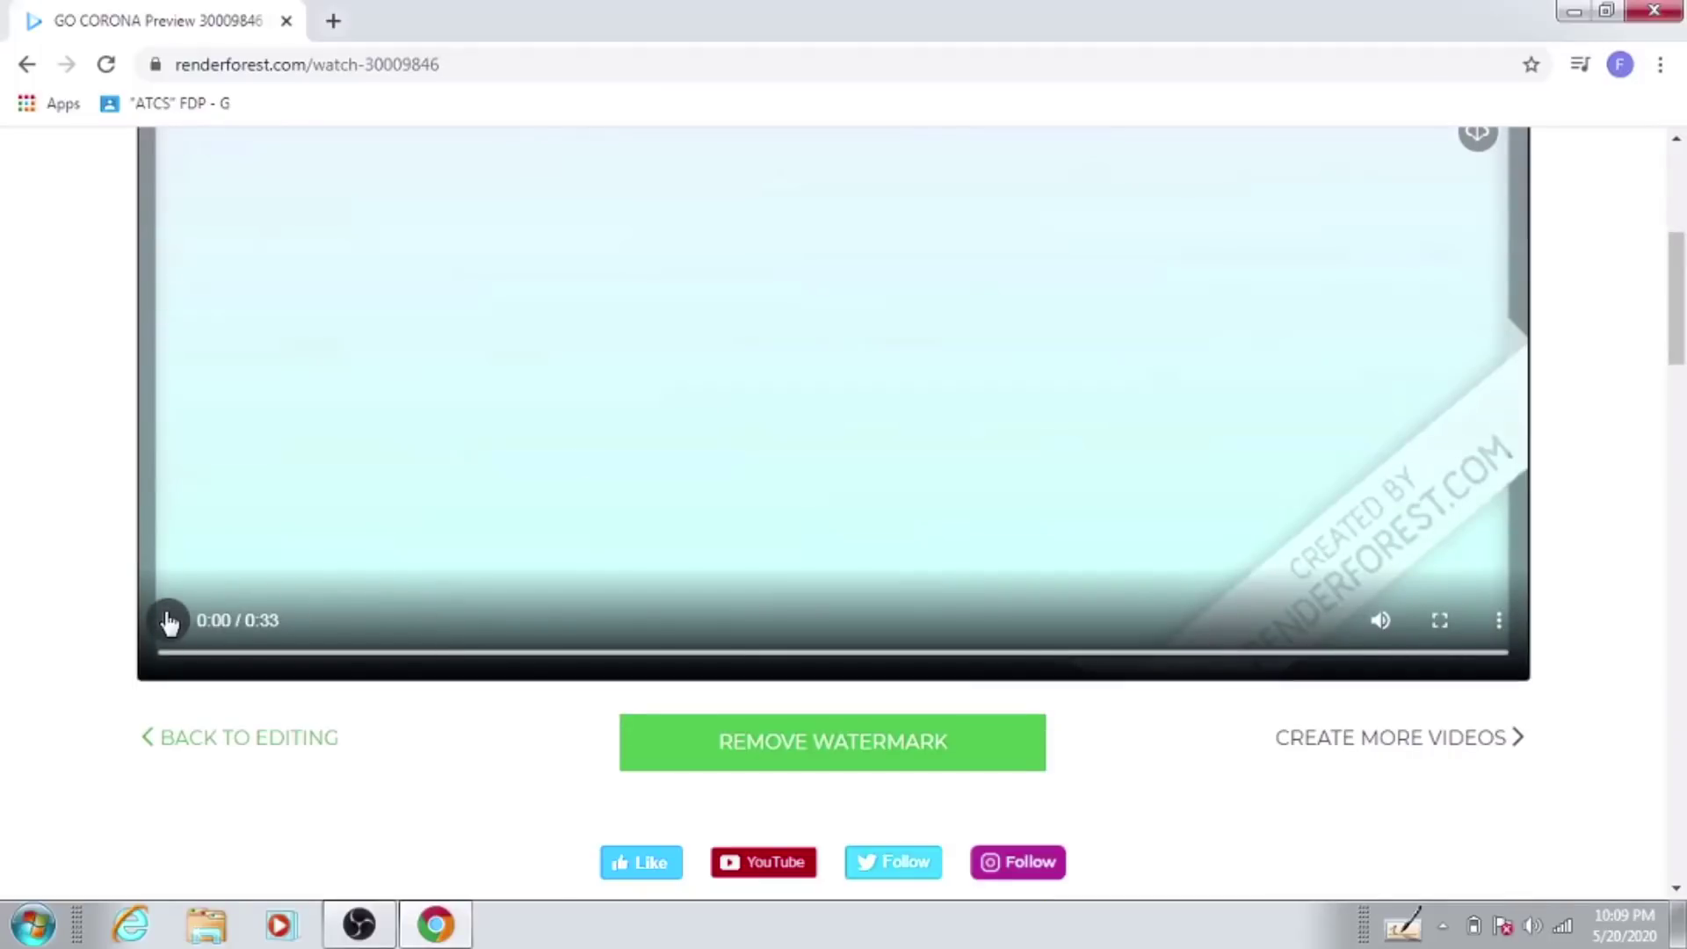
{"action": "left_click", "coordinate": [168, 622]}
Step: Download the preview as output_free.mp4
{"action": "scroll", "coordinate": [554, 599], "scroll_direction": "up", "scroll_amount": 1}
{"action": "scroll", "coordinate": [553, 599], "scroll_direction": "up", "scroll_amount": 1}
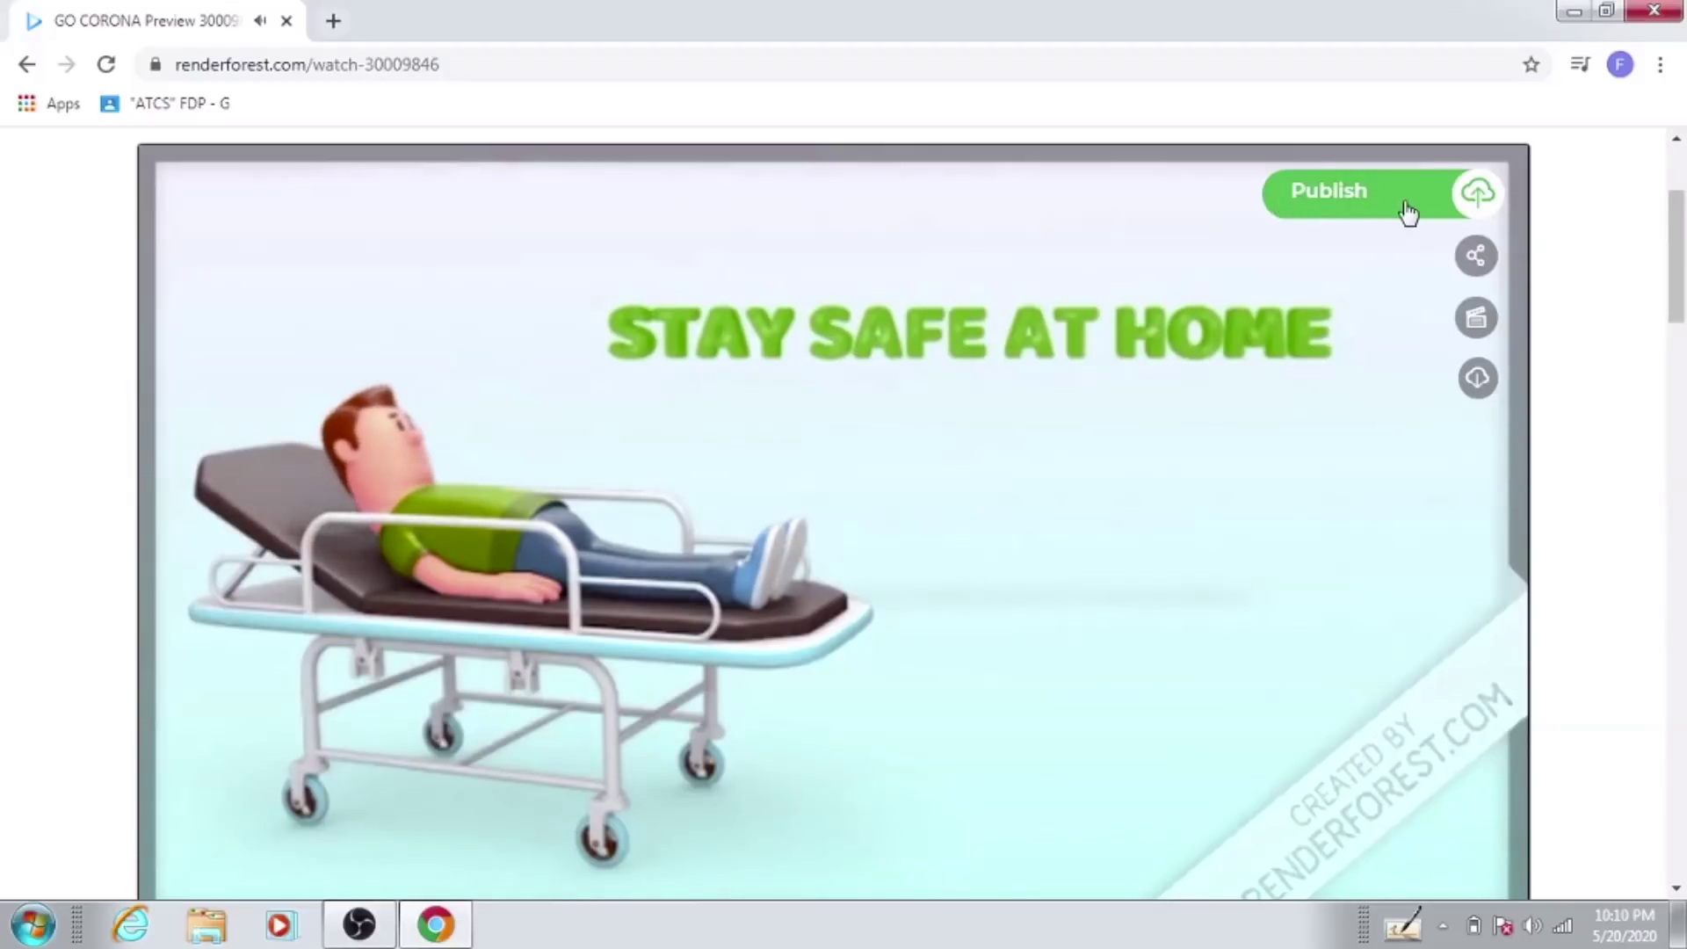
{"action": "mouse_move", "coordinate": [1477, 261]}
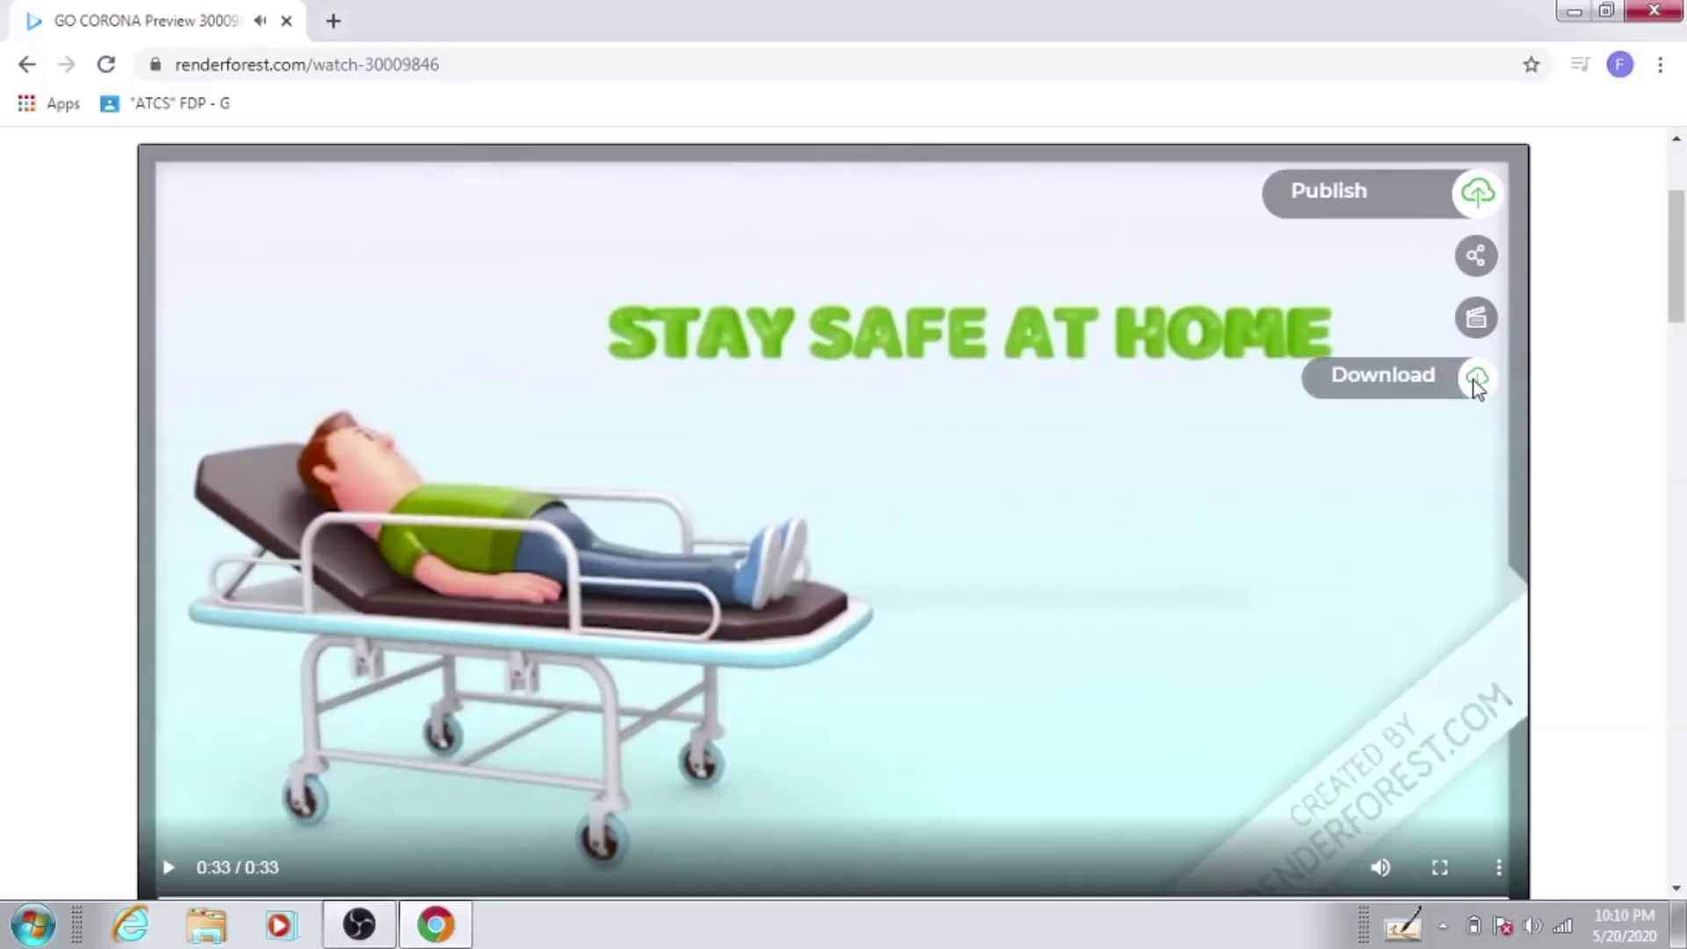
{"action": "left_click", "coordinate": [1353, 383]}
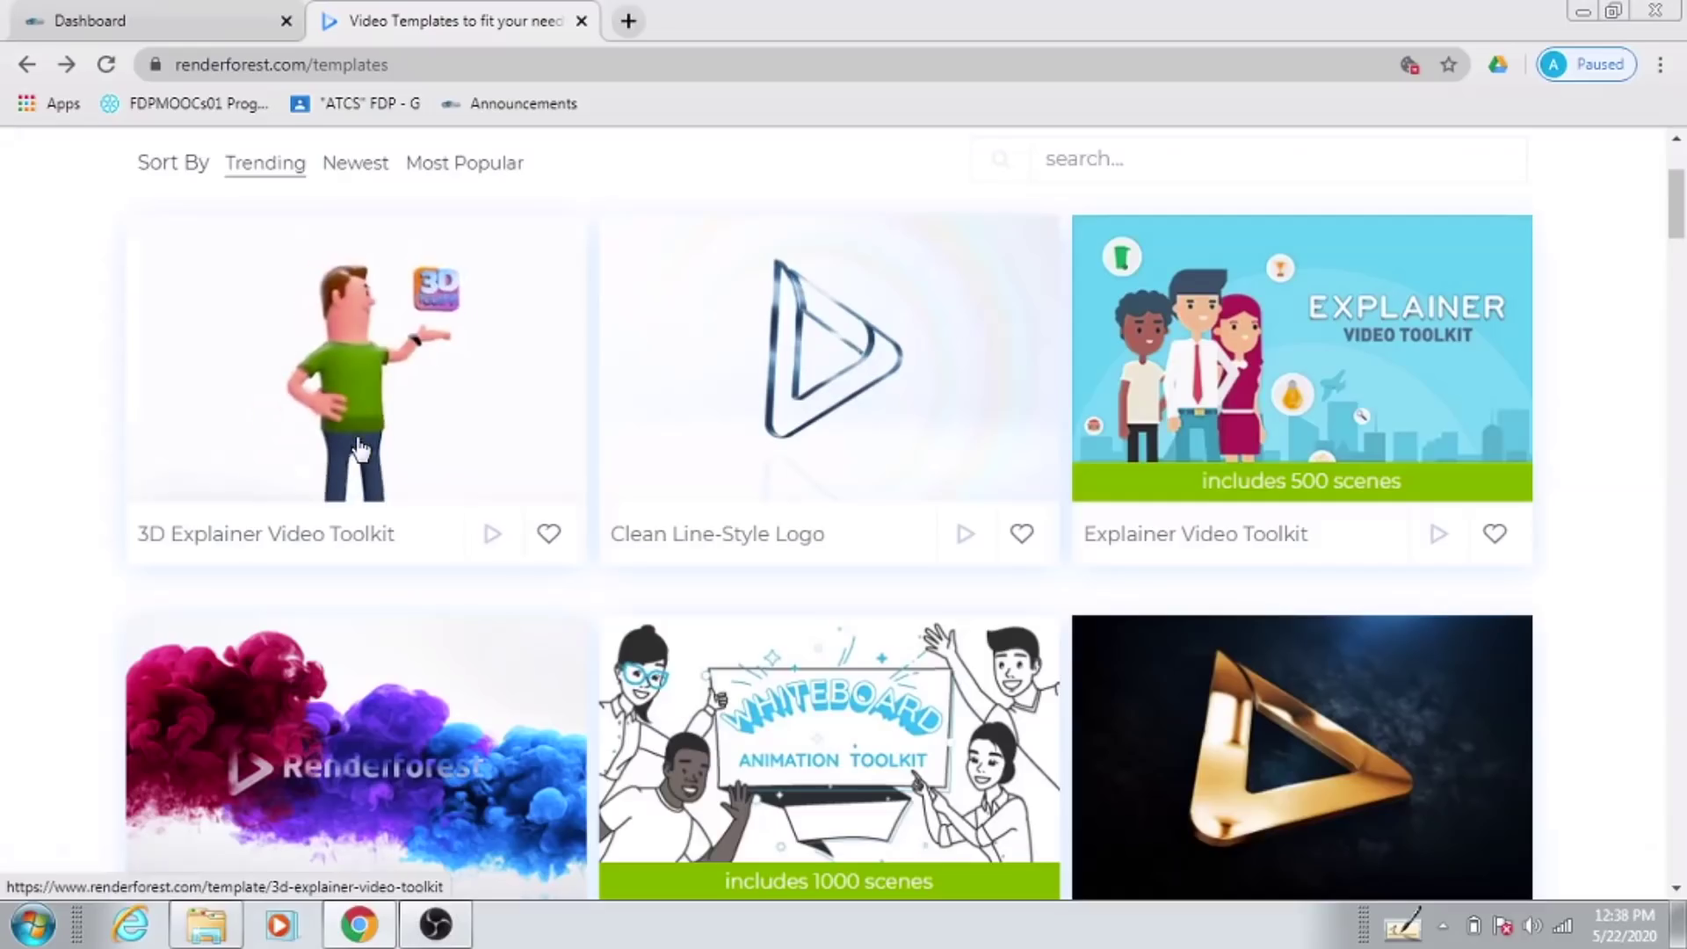
Step: Create a new project from the 3D Explainer Video Toolkit template
{"action": "left_click", "coordinate": [360, 450]}
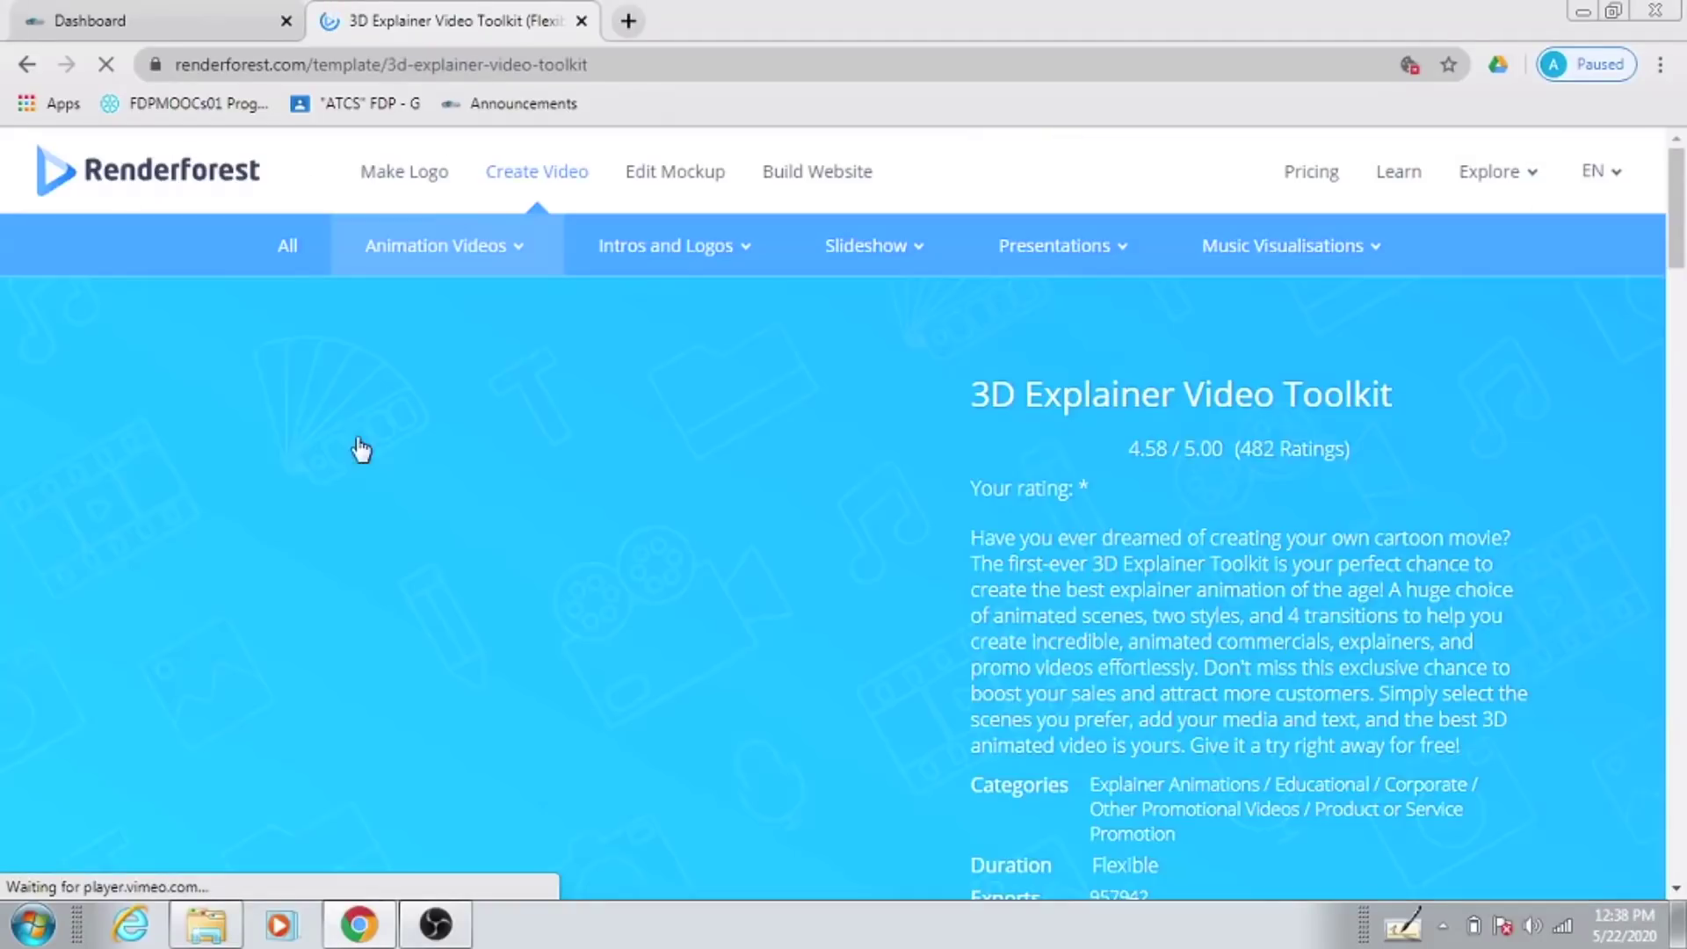
{"action": "scroll", "coordinate": [858, 610], "scroll_direction": "down", "scroll_amount": 8}
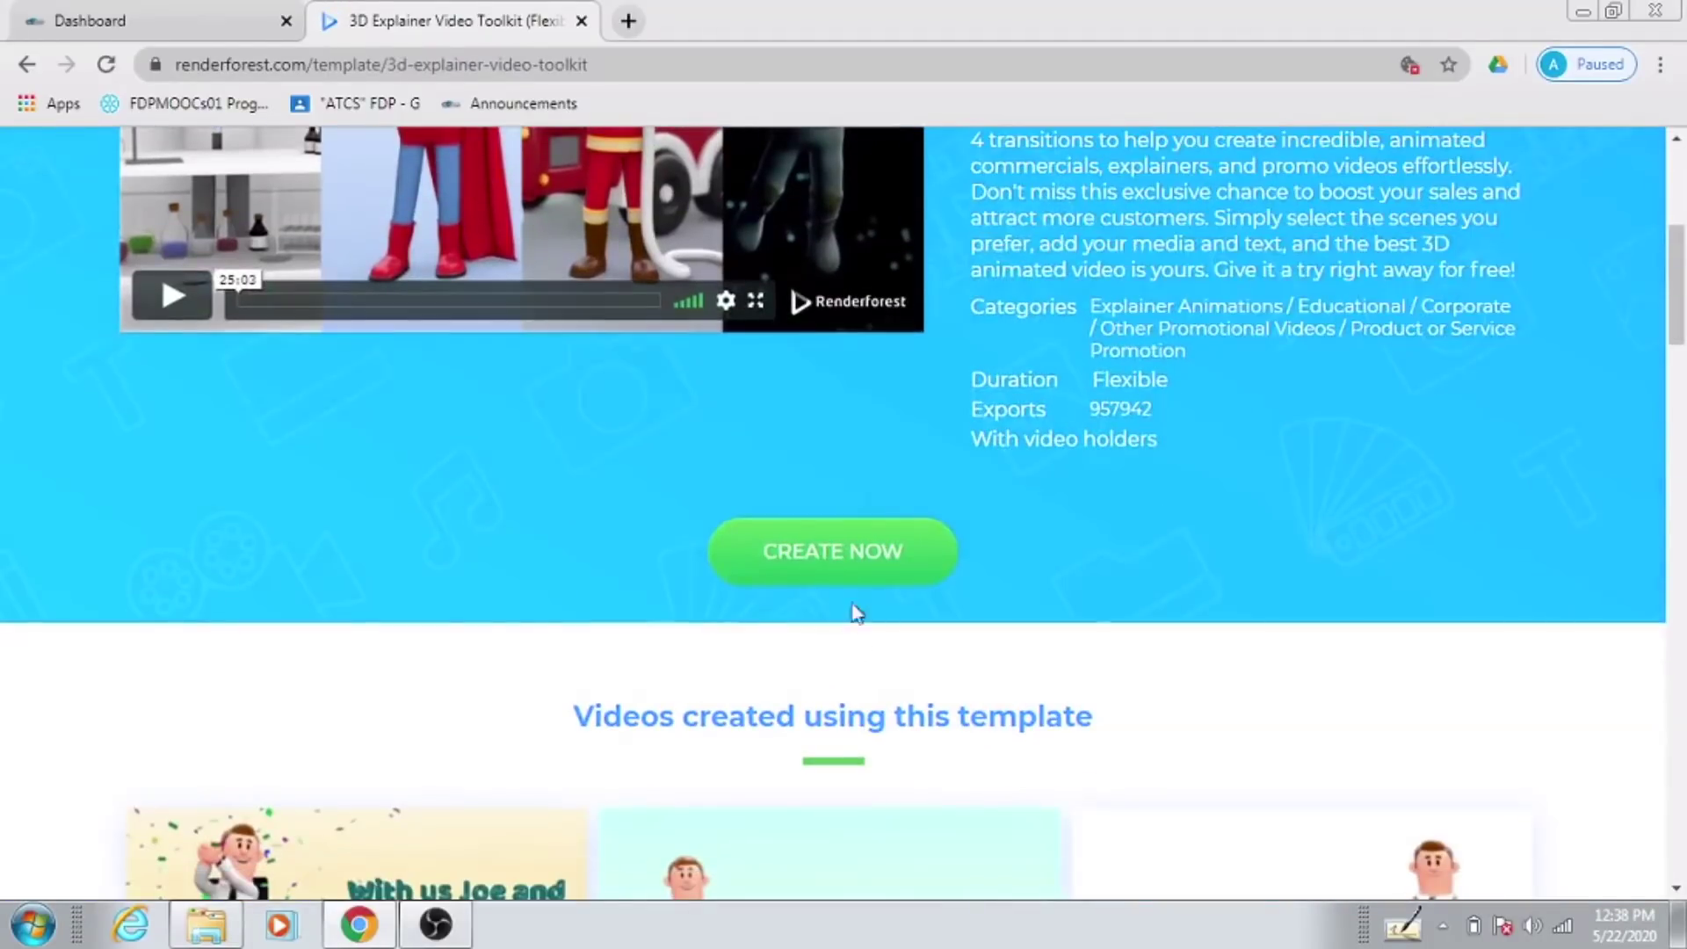
{"action": "left_click", "coordinate": [846, 549]}
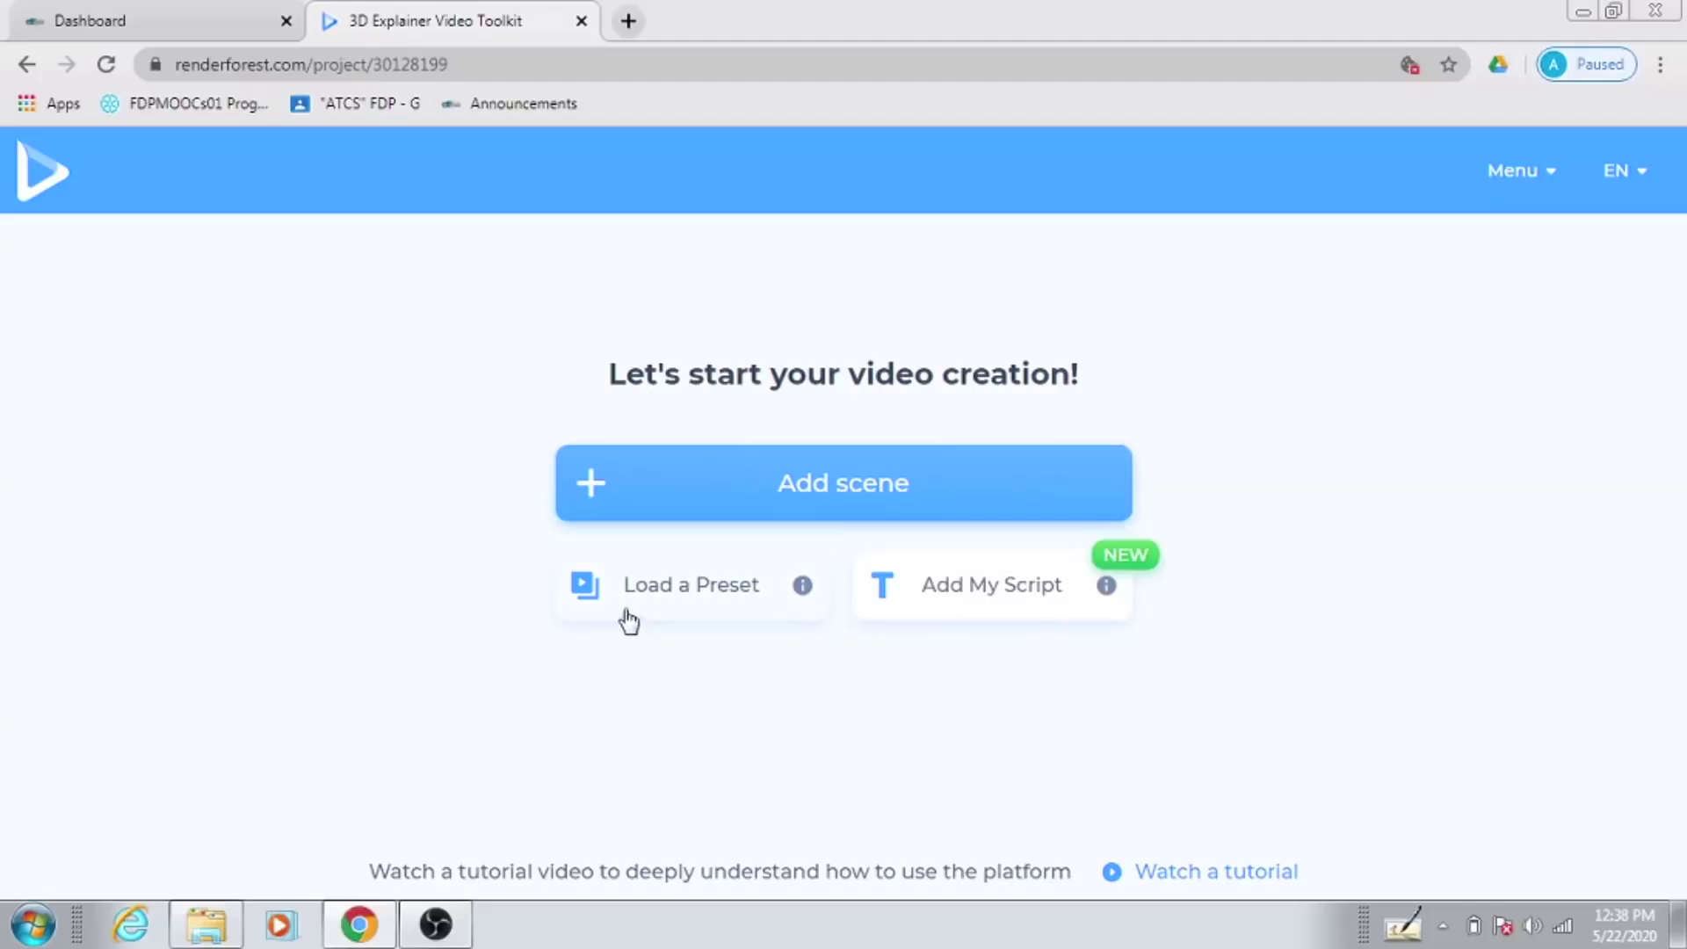
Step: Load the Online Educational Platform Promotion preset as the project's ready story
{"action": "left_click", "coordinate": [705, 603]}
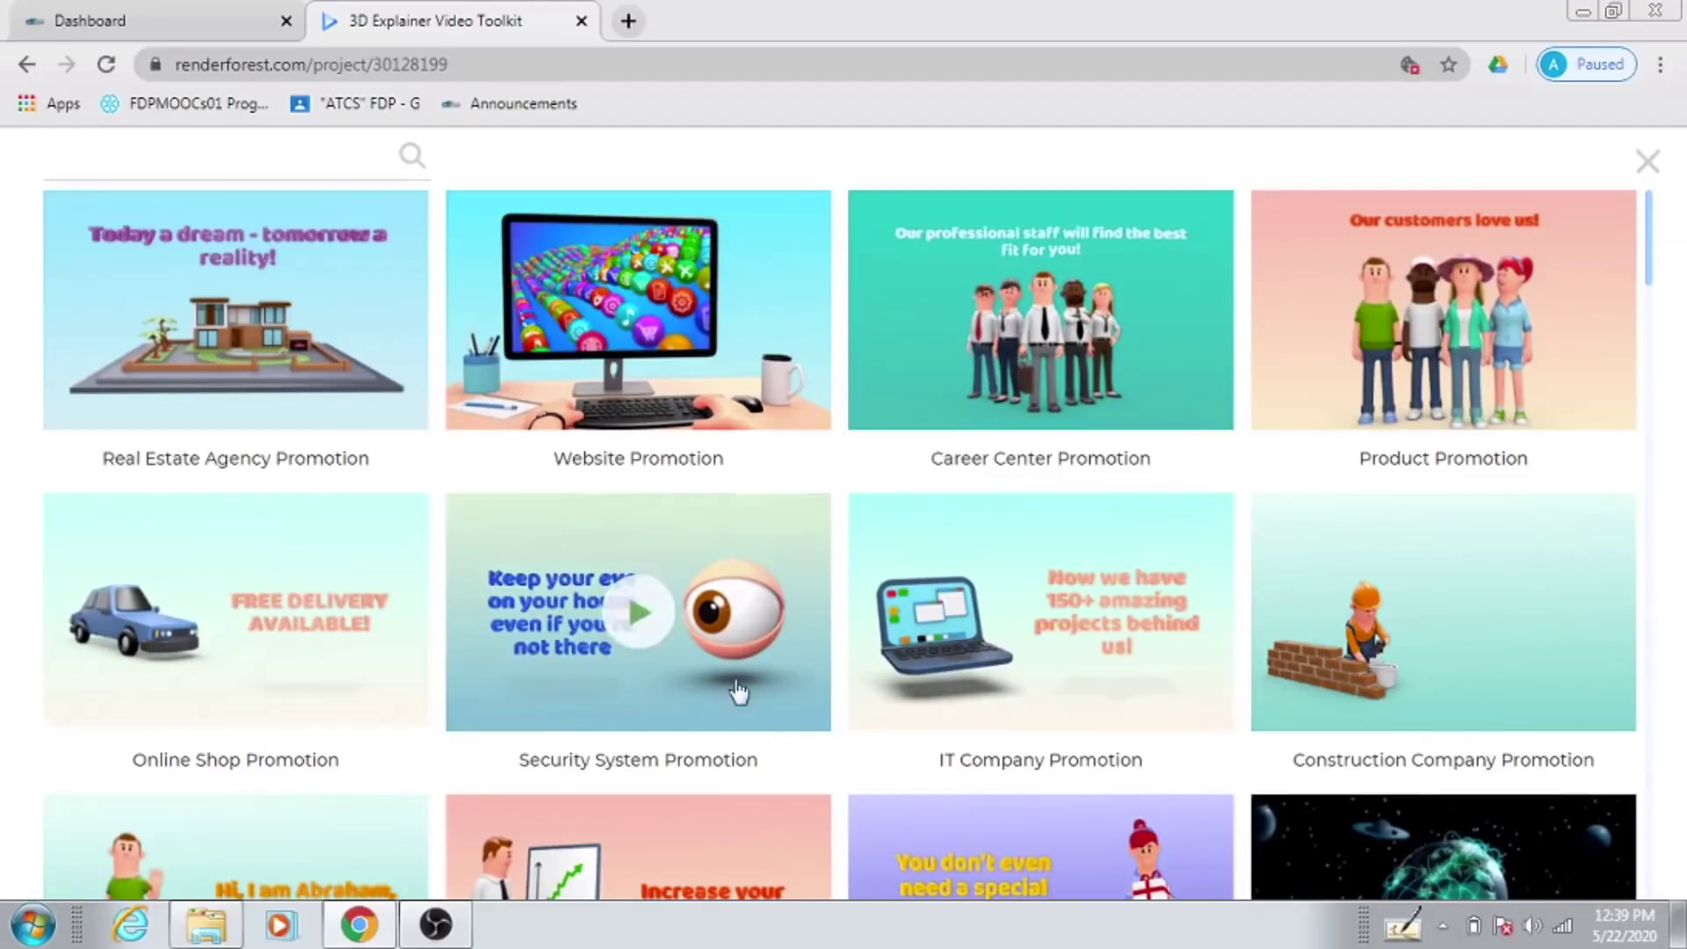
{"action": "left_click_drag", "start_coordinate": [1649, 281], "coordinate": [1664, 359]}
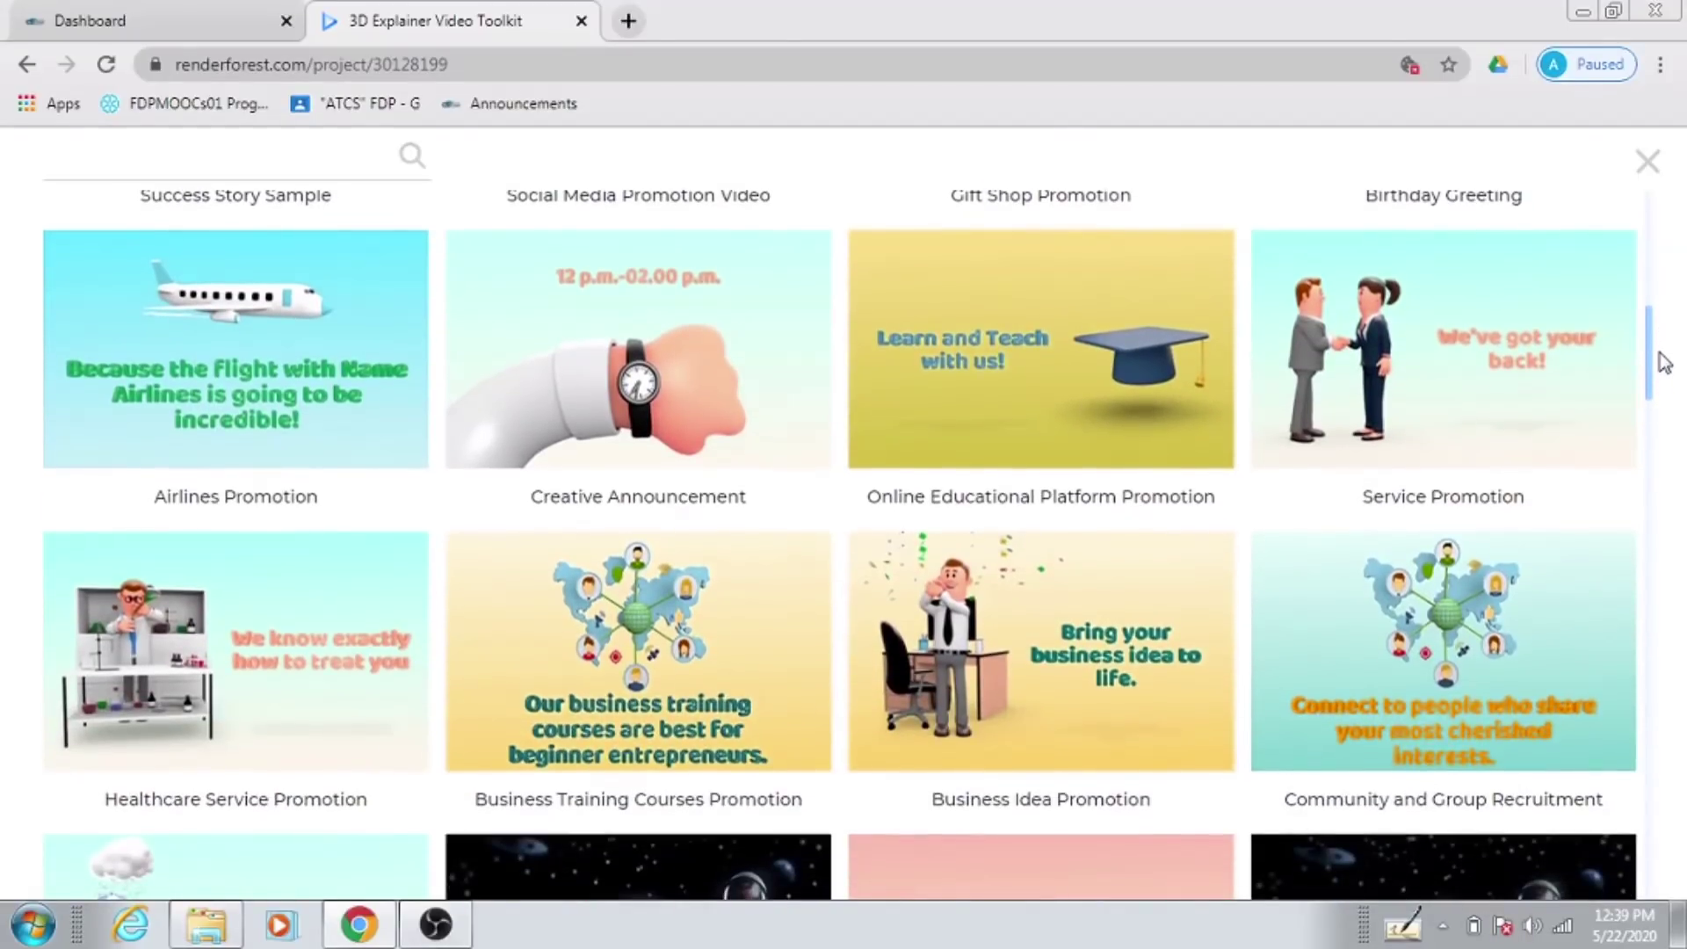
{"action": "mouse_move", "coordinate": [1039, 416]}
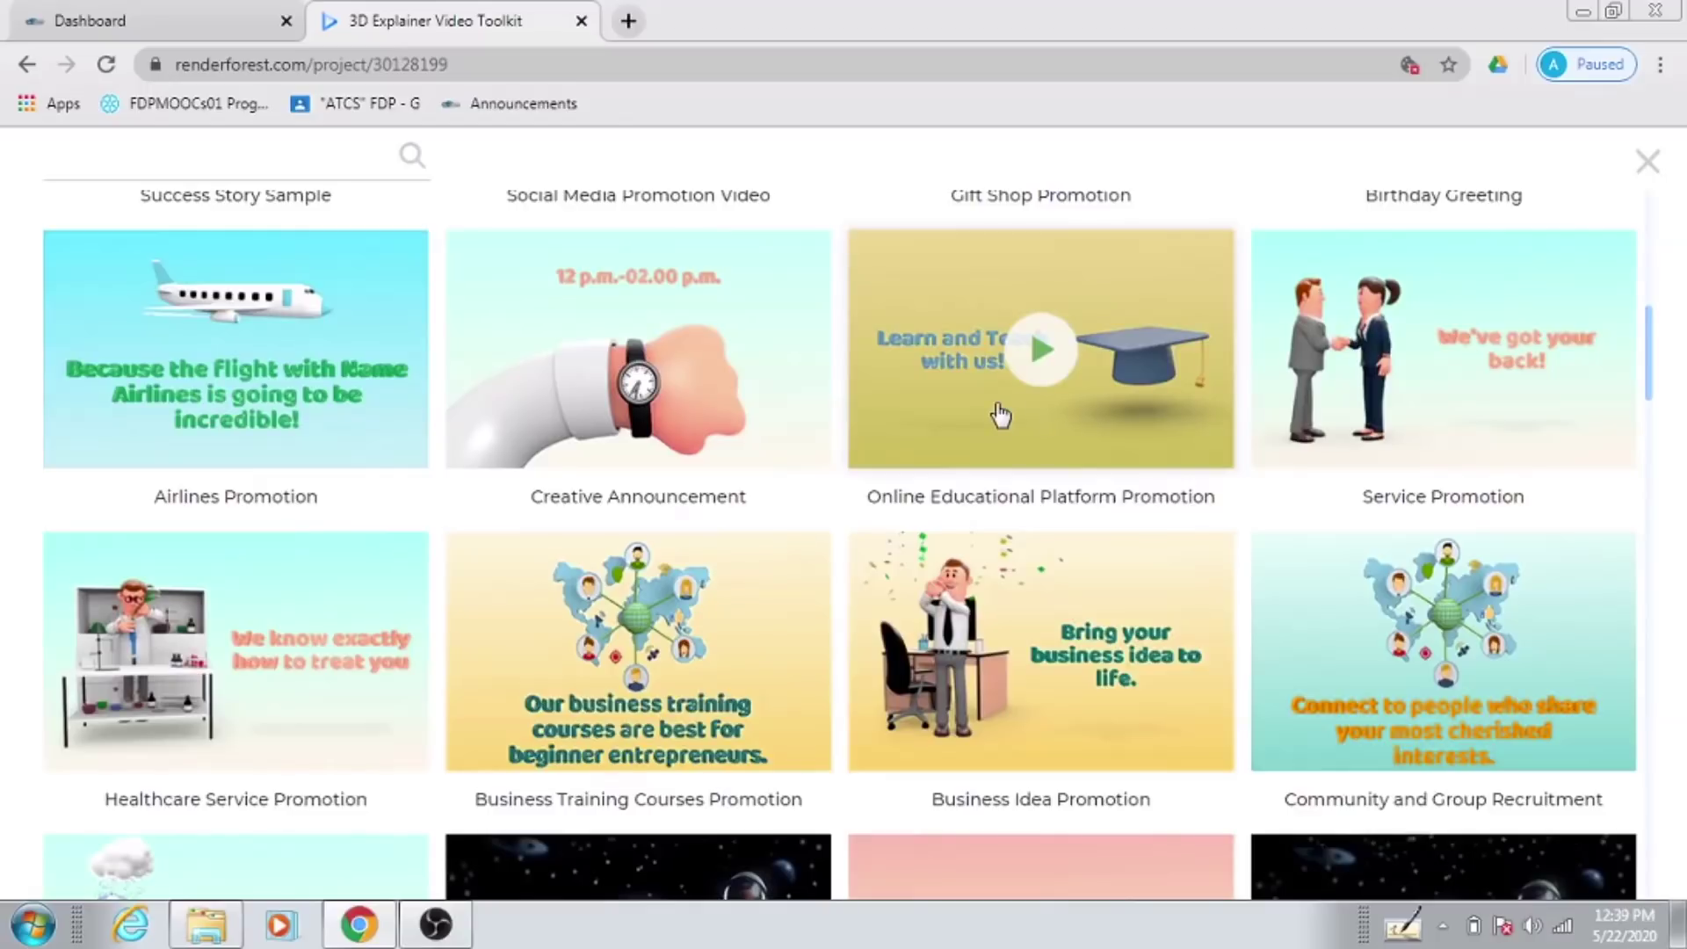
{"action": "left_click", "coordinate": [1002, 415]}
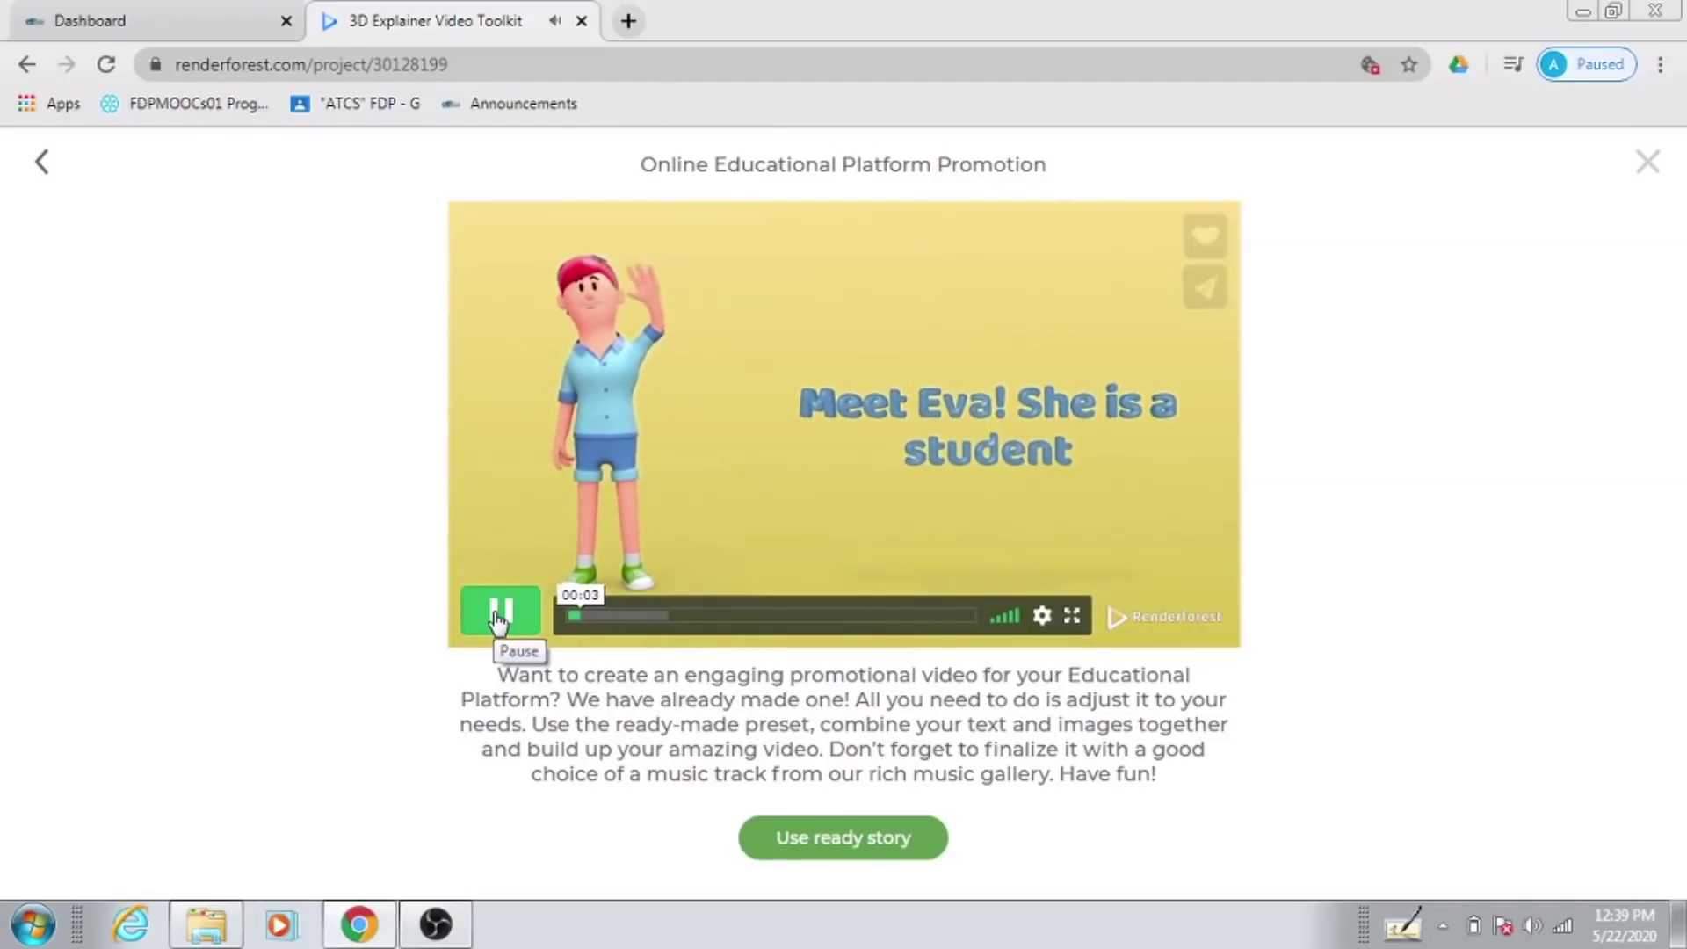
{"action": "left_click", "coordinate": [499, 617]}
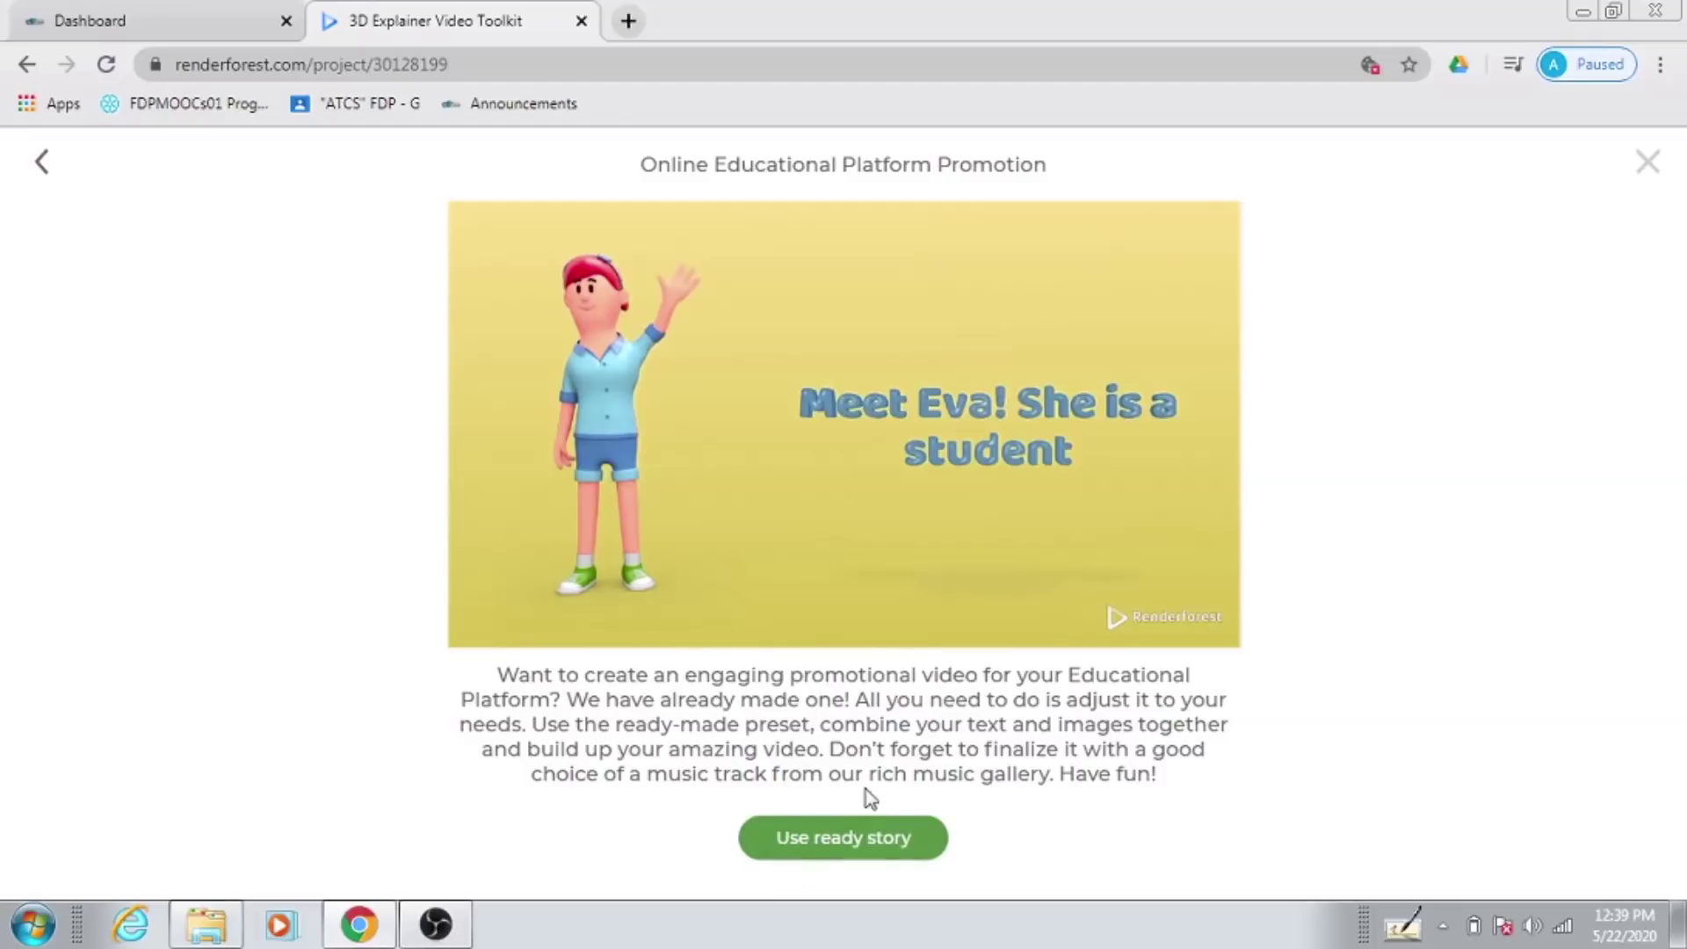
{"action": "left_click", "coordinate": [845, 840]}
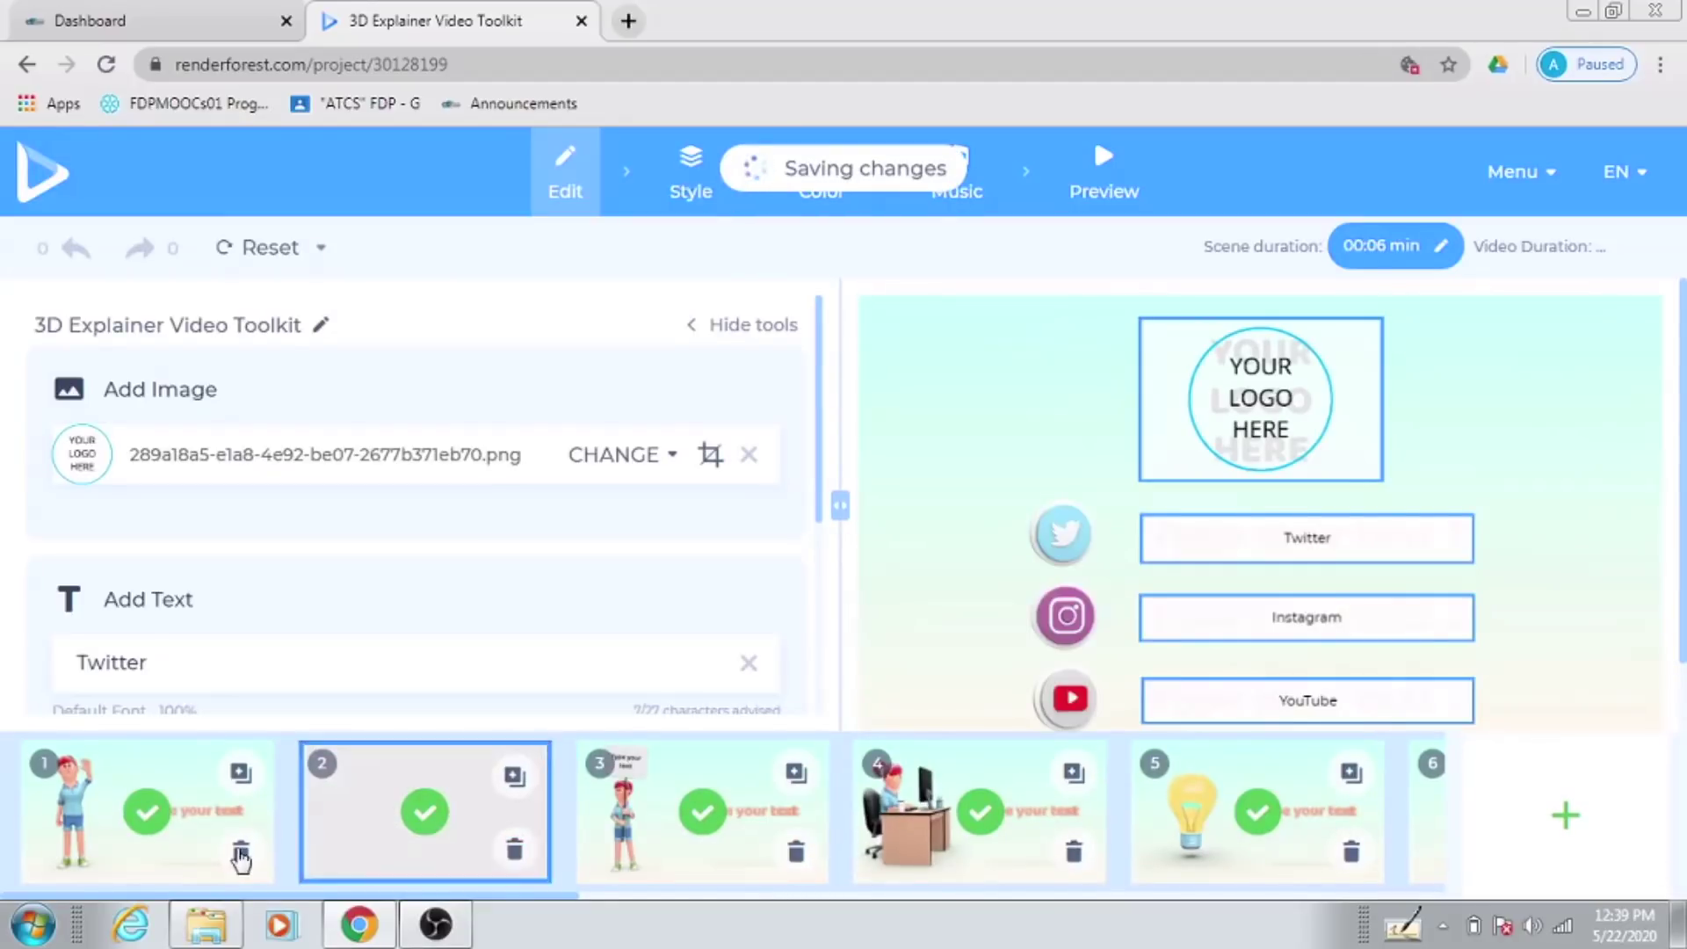
Step: Clear scene 1's text and start retyping it with 'H'
{"action": "left_click", "coordinate": [155, 870]}
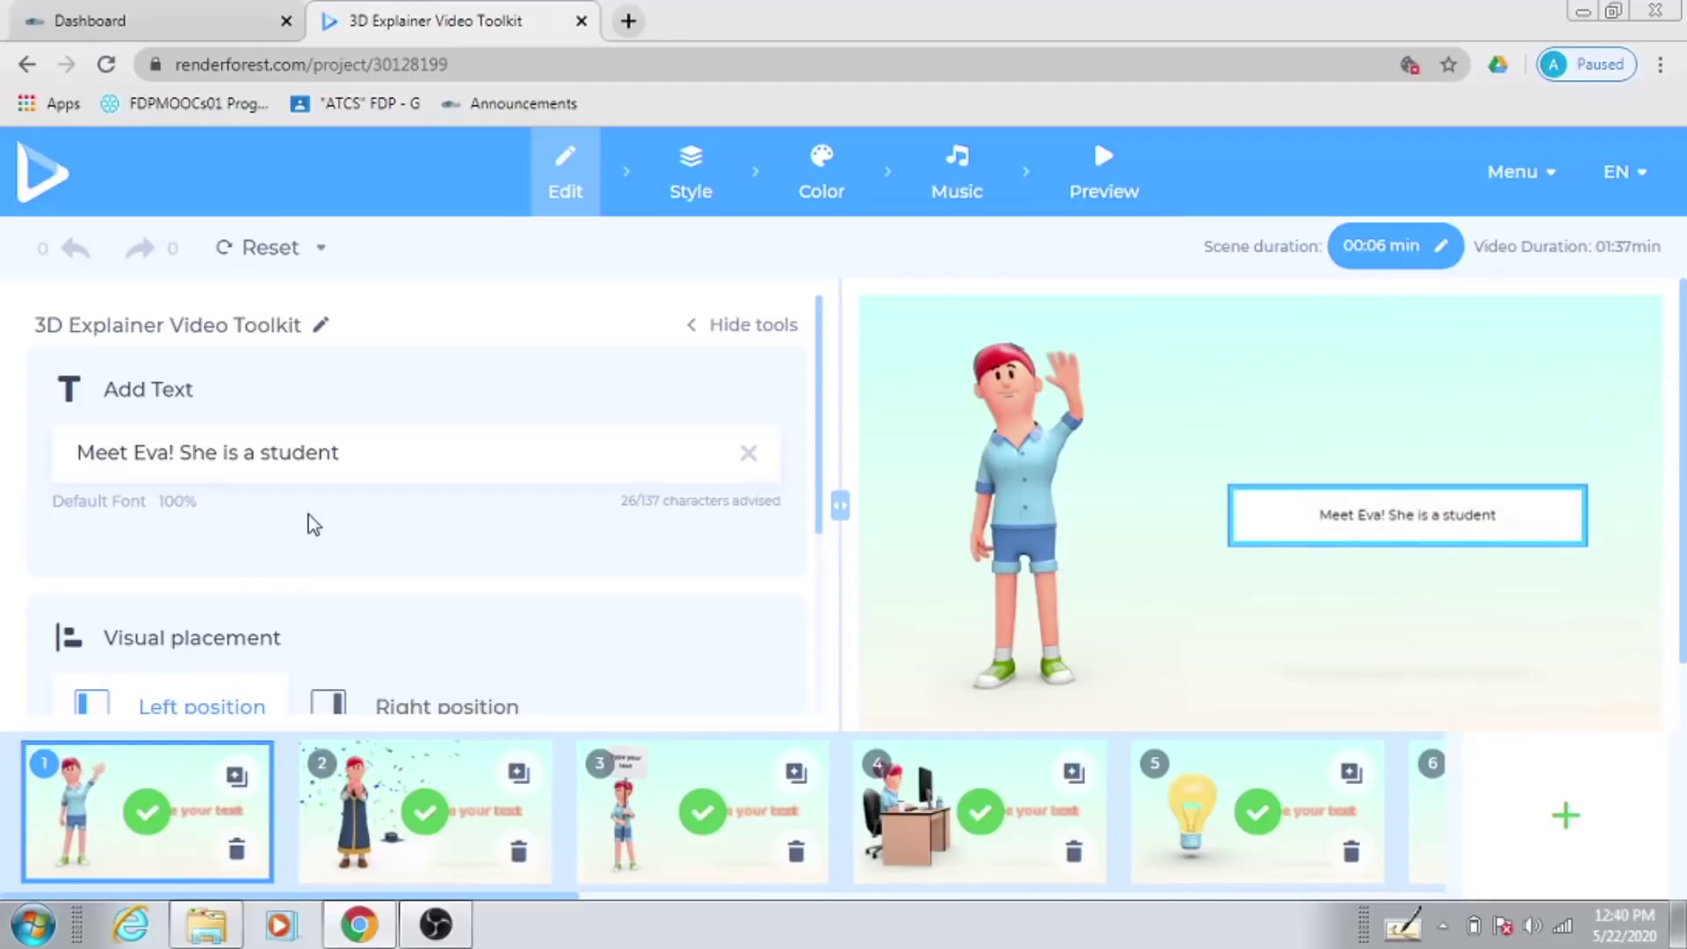
{"action": "left_click", "coordinate": [350, 451]}
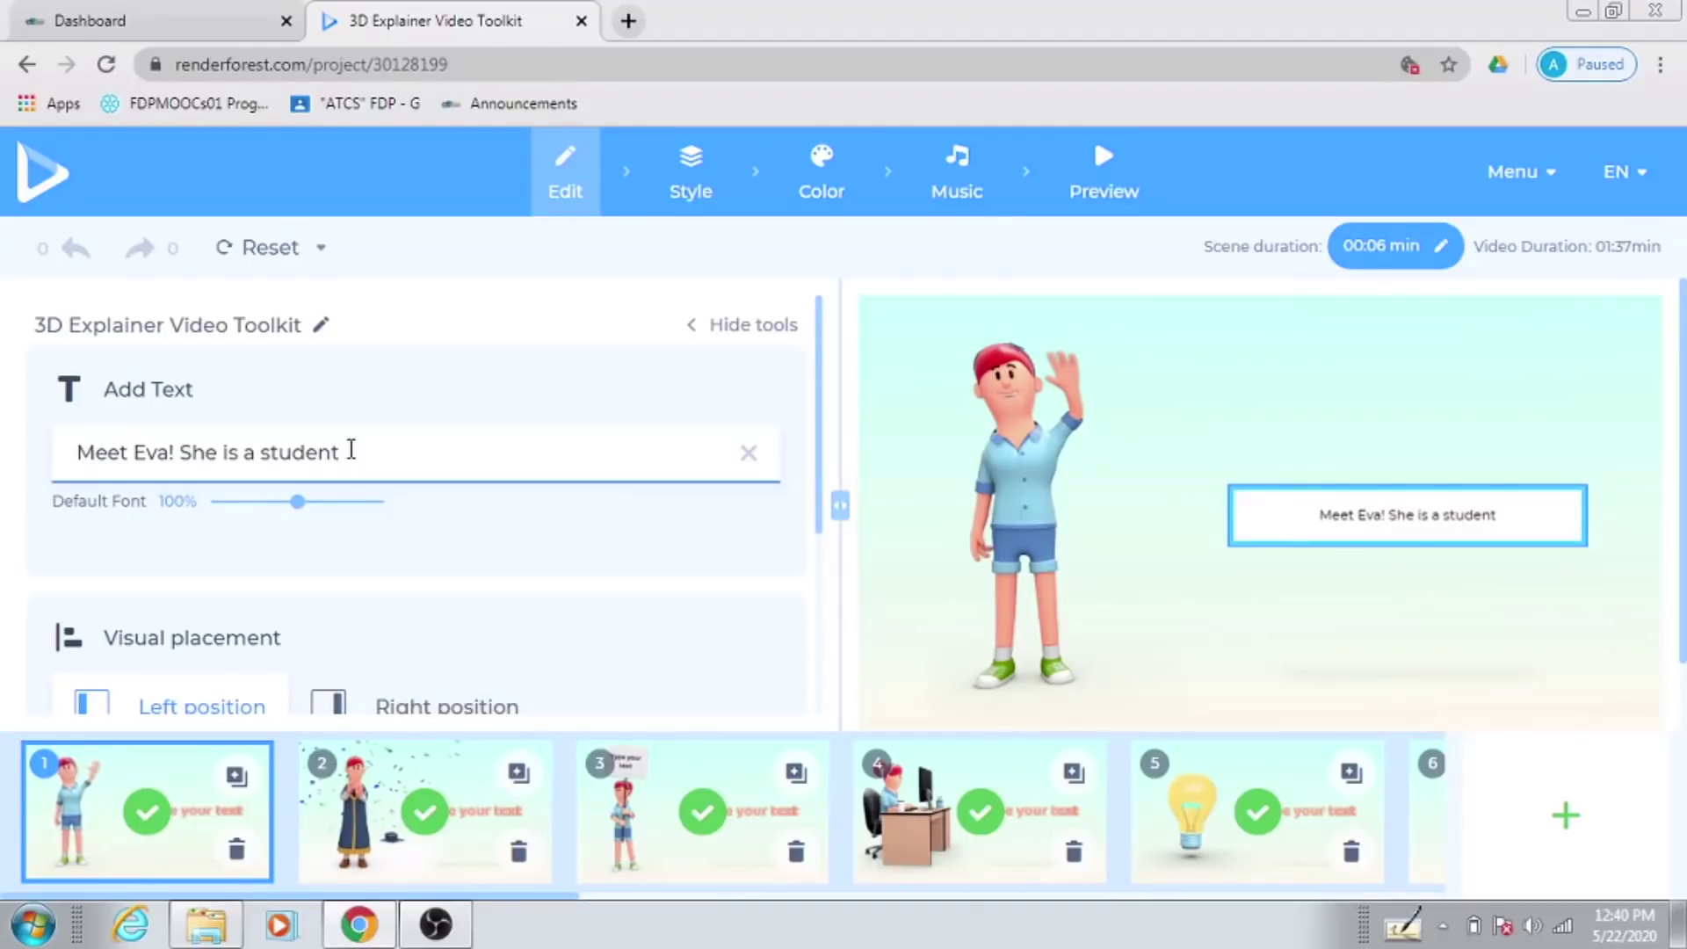
{"action": "key", "text": "BackSpace"}
{"action": "key", "text": "BackSpace"}
{"action": "key", "text": "BackSpace"}
{"action": "key", "text": "BackSpace"}
{"action": "key", "text": "BackSpace"}
{"action": "key", "text": "BackSpace"}
{"action": "key", "text": "BackSpace"}
{"action": "key", "text": "BackSpace"}
{"action": "key", "text": "BackSpace"}
{"action": "key", "text": "BackSpace"}
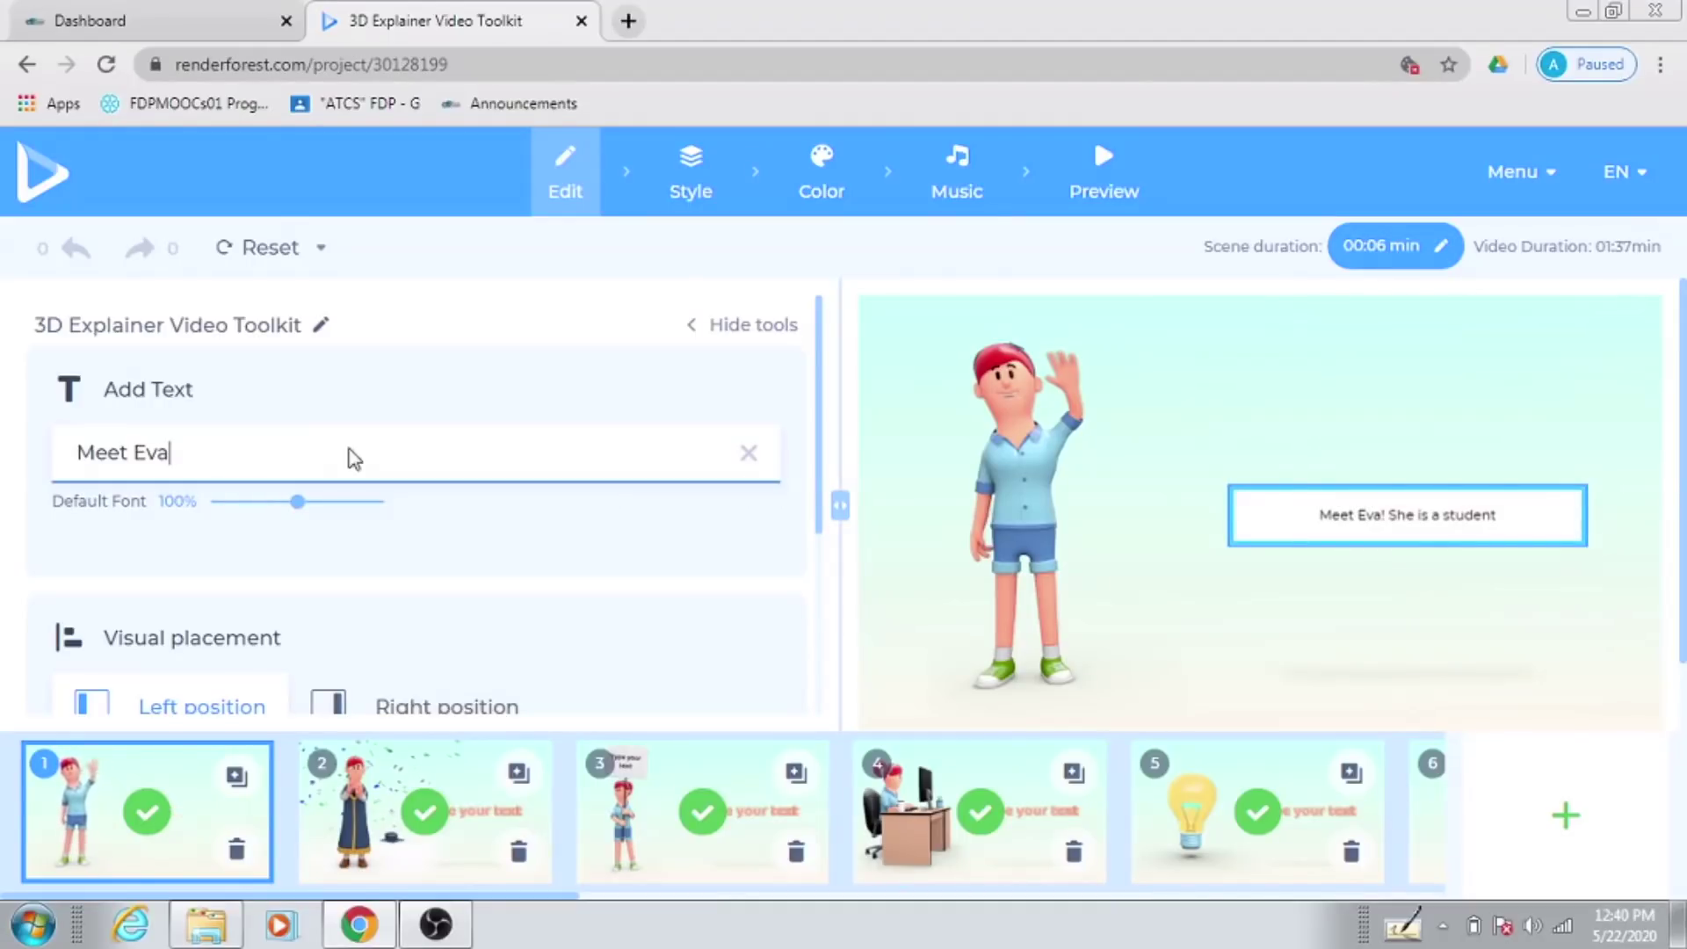
{"action": "key", "text": "BackSpace"}
{"action": "key", "text": "BackSpace"}
{"action": "key", "text": "BackSpace"}
{"action": "key", "text": "BackSpace"}
{"action": "key", "text": "BackSpace"}
{"action": "key", "text": "BackSpace"}
{"action": "key", "text": "BackSpace"}
{"action": "key", "text": "BackSpace"}
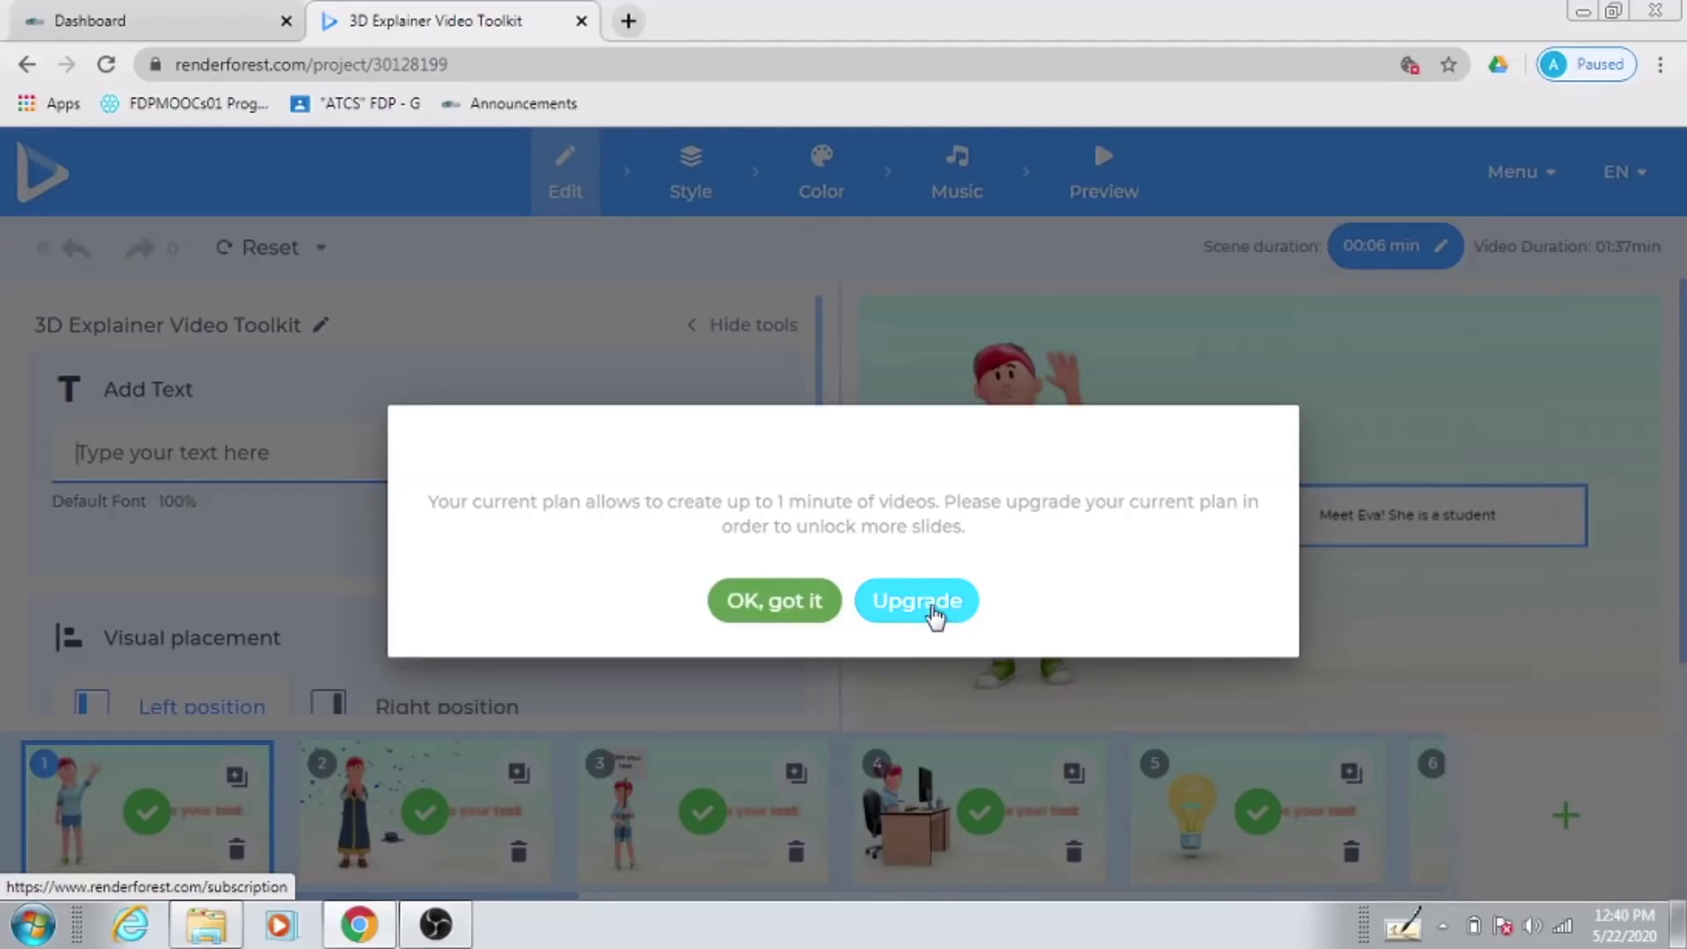
{"action": "left_click", "coordinate": [761, 605]}
{"action": "left_click", "coordinate": [184, 457]}
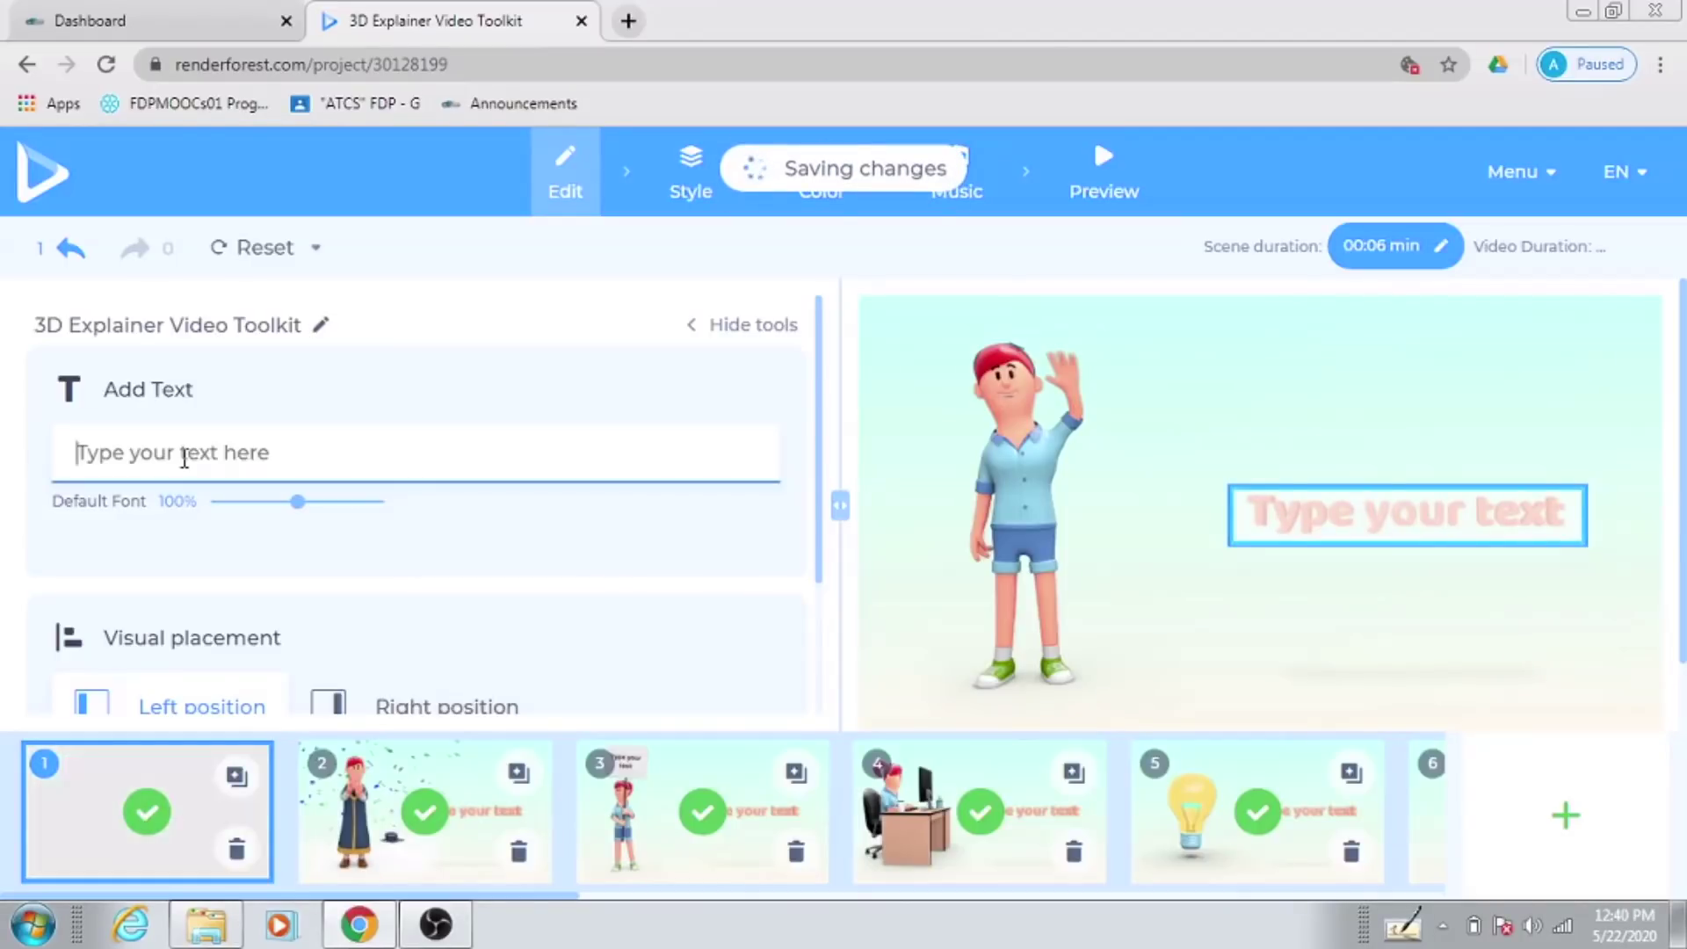
{"action": "type", "text": "HI"}
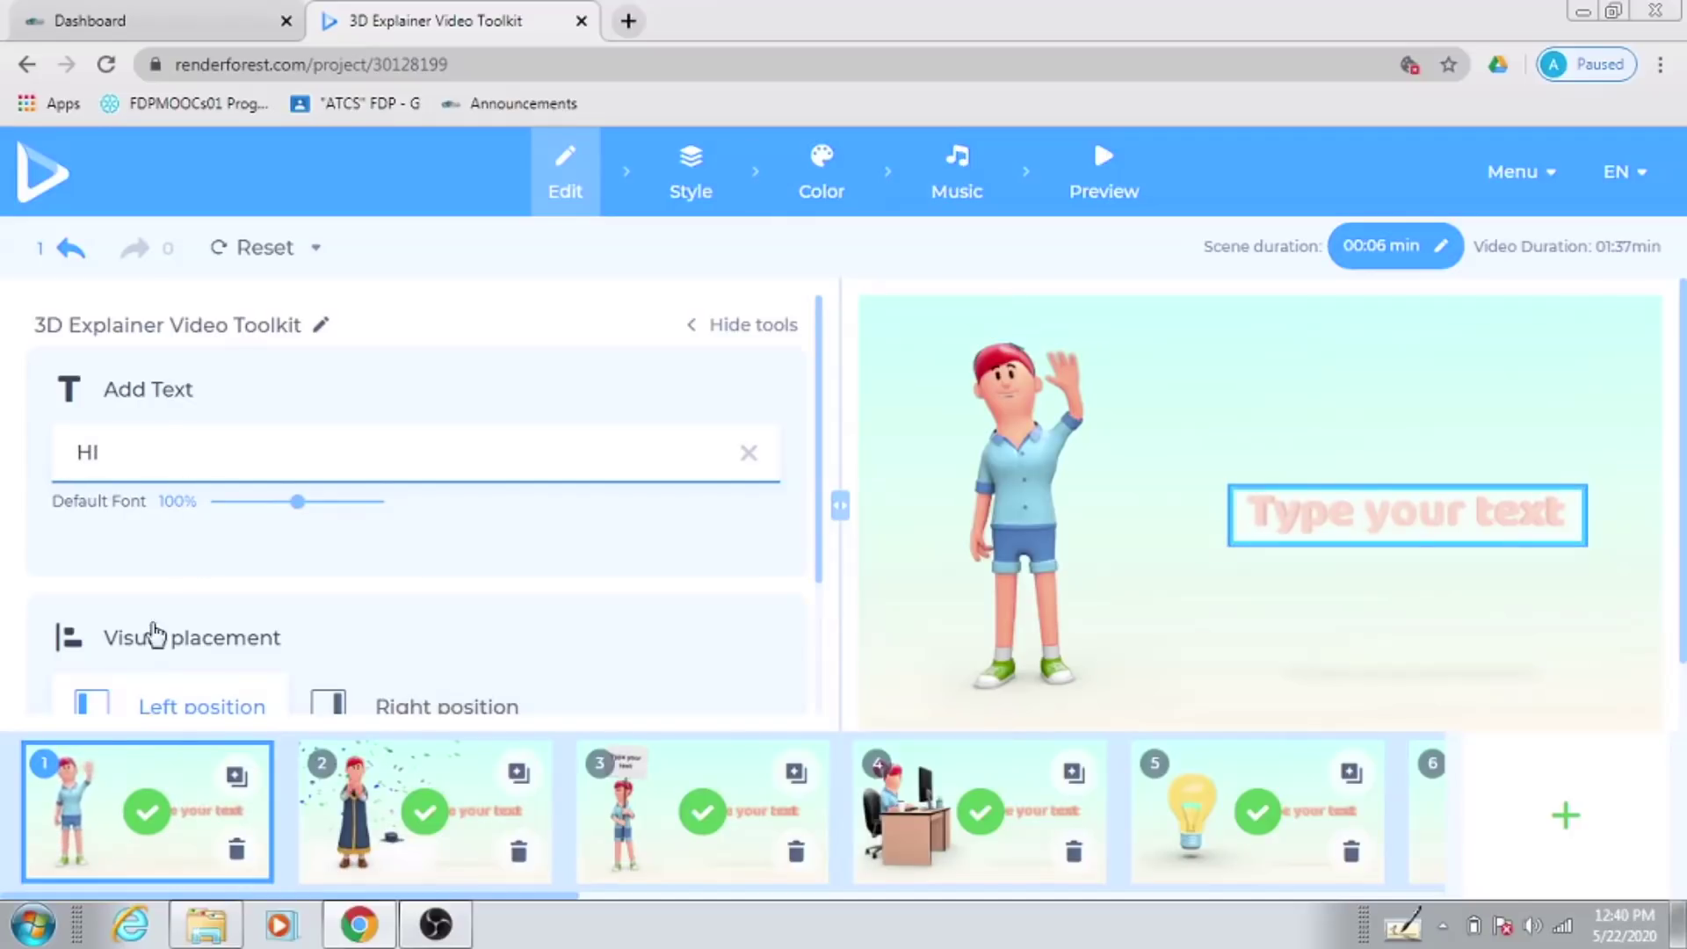
Step: Open scene 2 and select all of its text field
{"action": "left_click", "coordinate": [367, 874]}
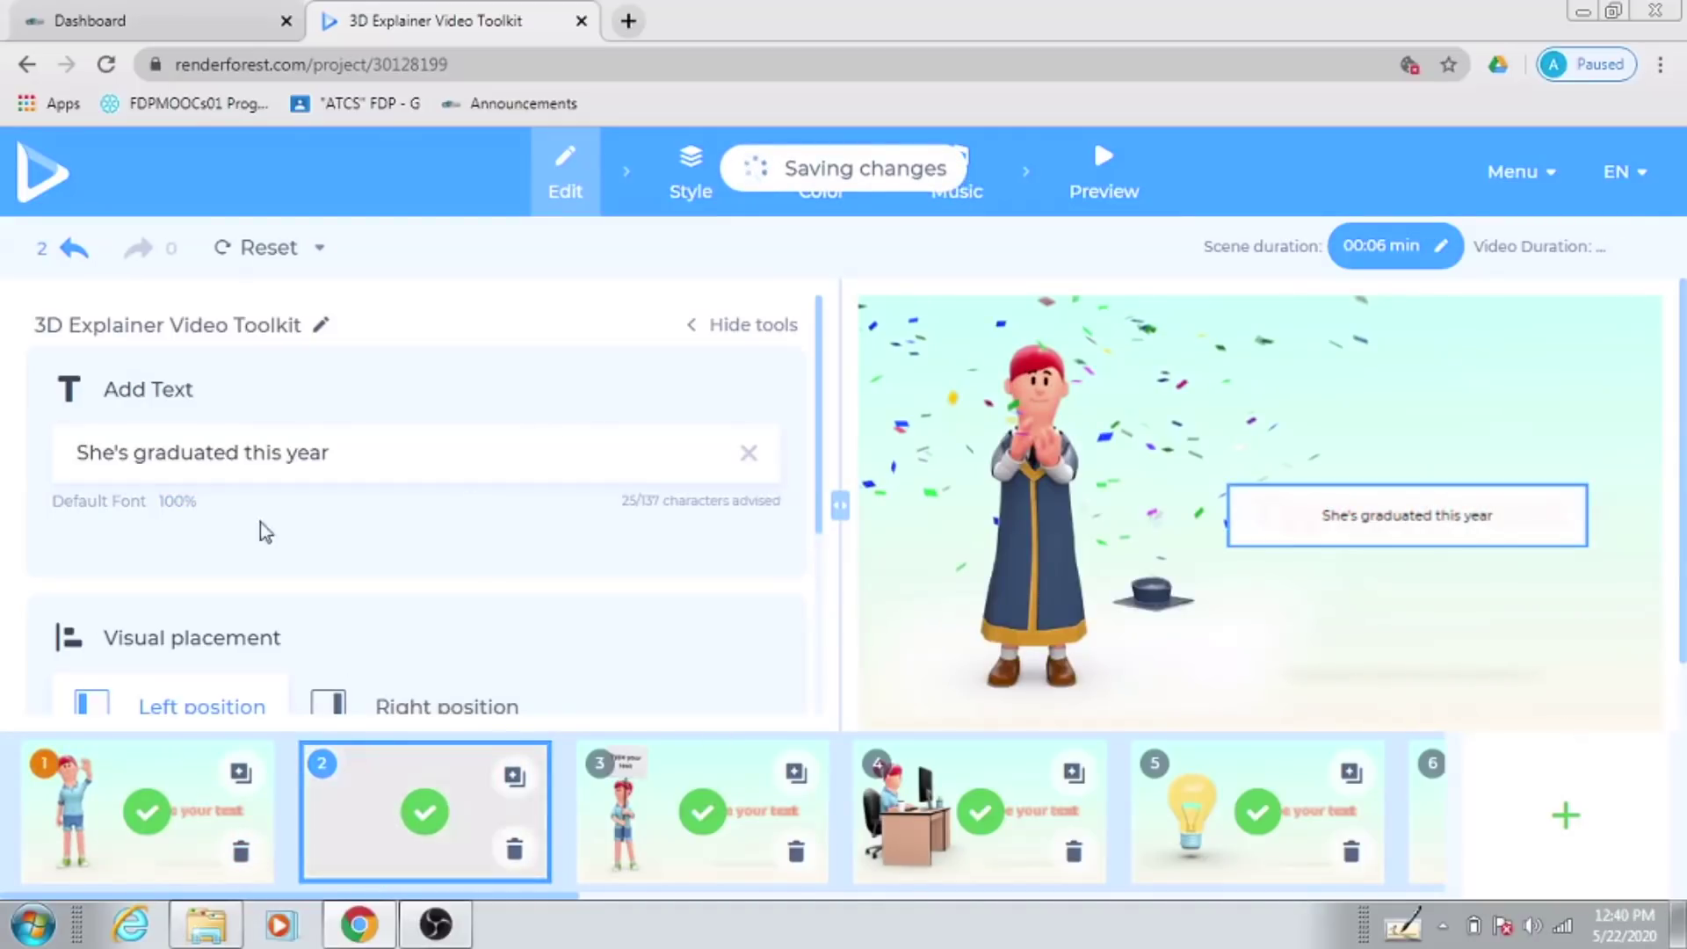
{"action": "left_click", "coordinate": [354, 451]}
{"action": "key", "text": "ctrl+a"}
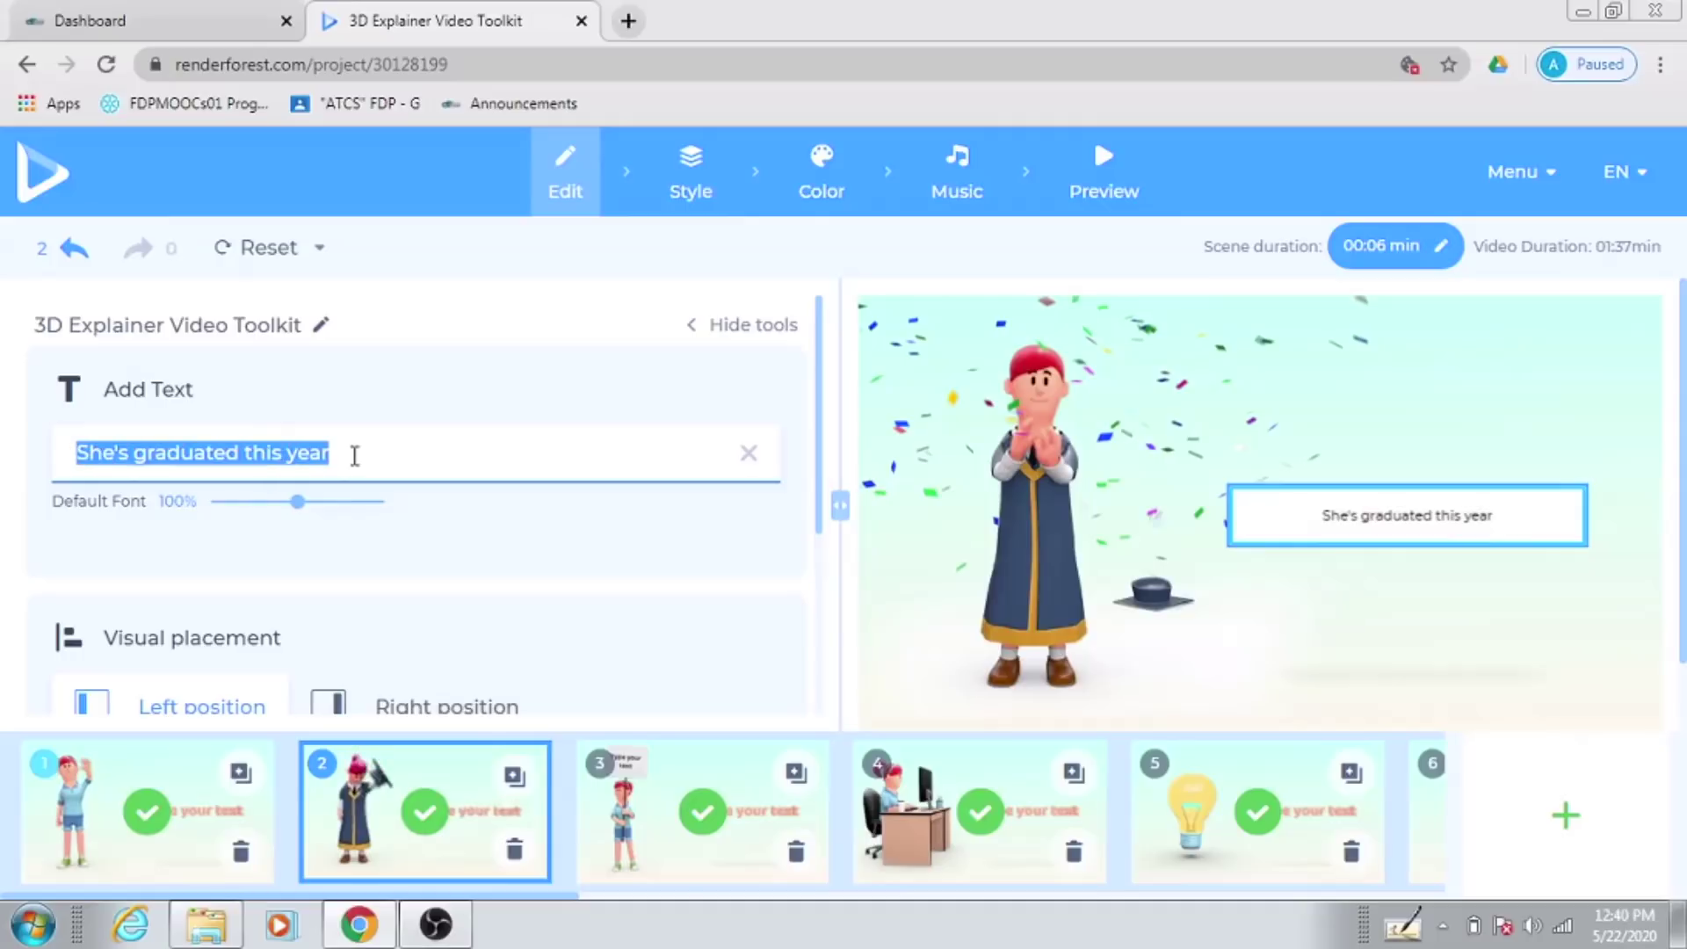
{"action": "left_click", "coordinate": [276, 466]}
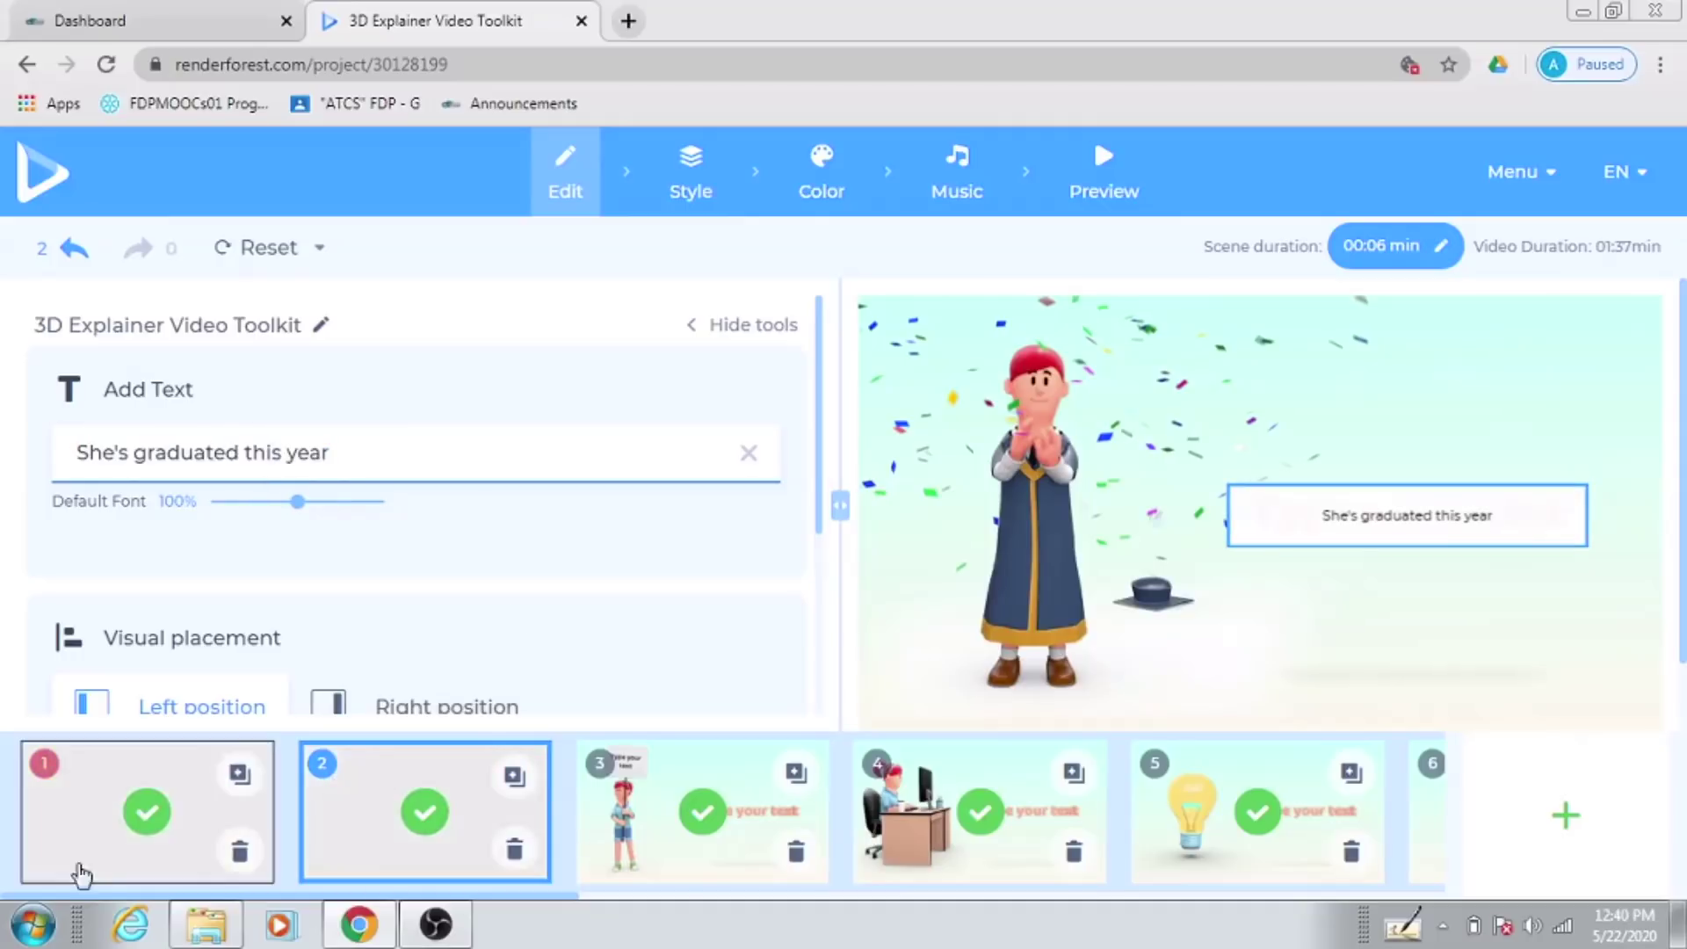
Step: Check scenes 3, 4 and 6, then look along the 01:37 filmstrip
{"action": "left_click", "coordinate": [688, 877]}
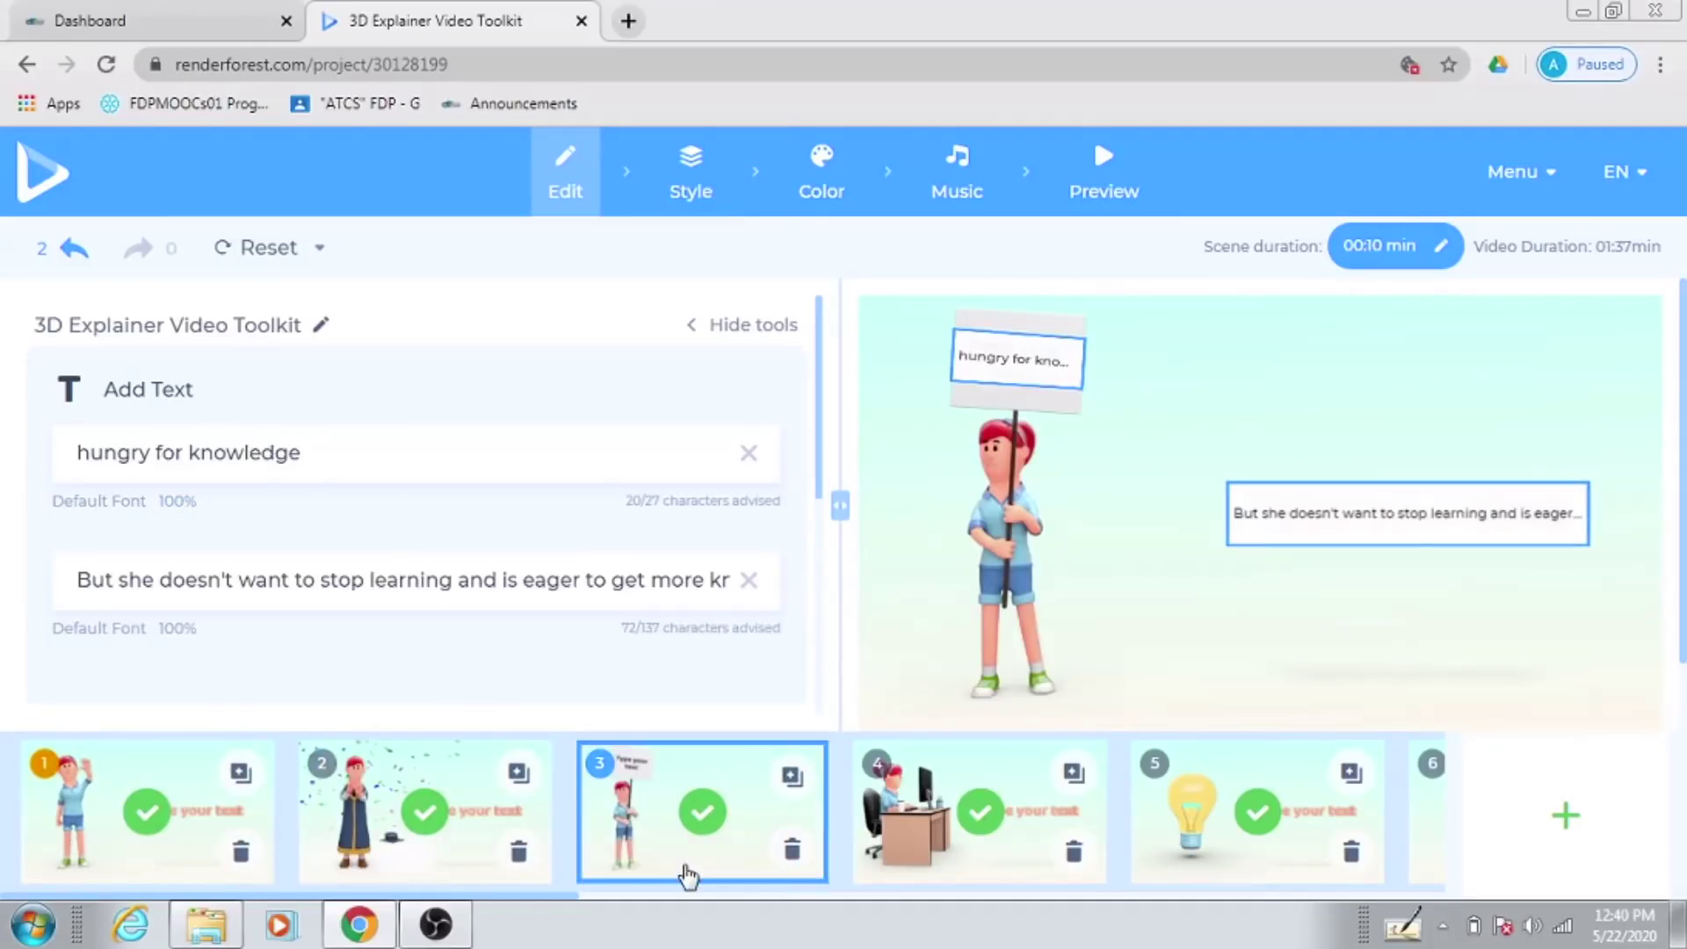
{"action": "left_click", "coordinate": [891, 859]}
{"action": "left_click", "coordinate": [1176, 857]}
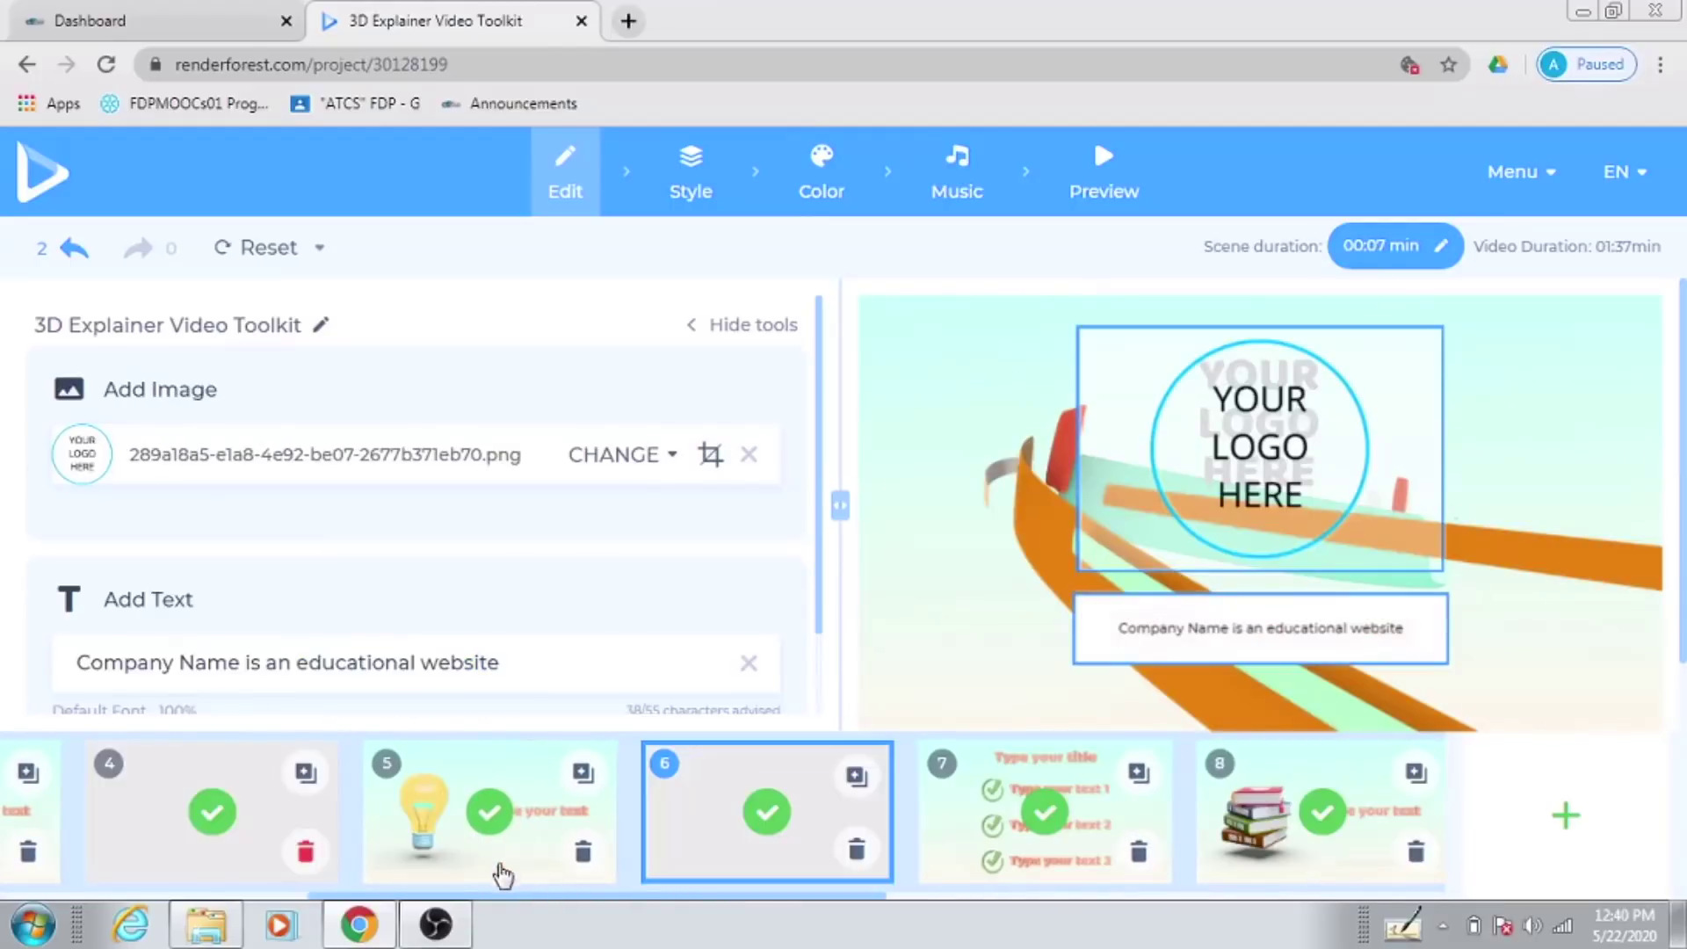
{"action": "left_click_drag", "start_coordinate": [543, 894], "coordinate": [145, 914]}
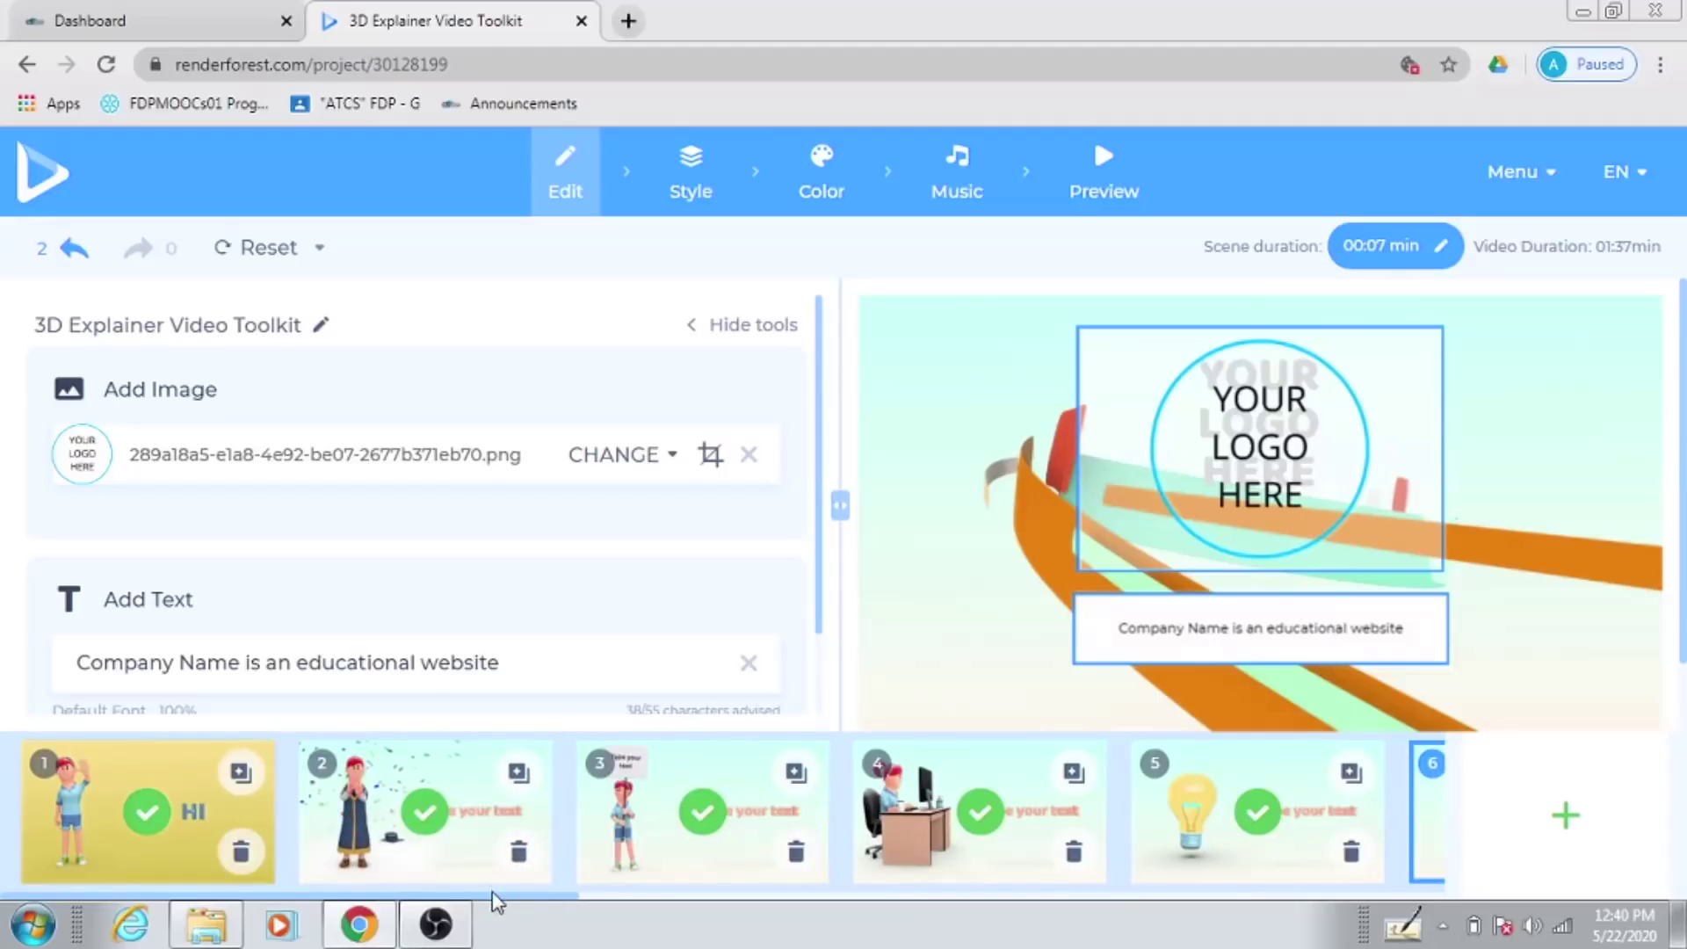
{"action": "left_click_drag", "start_coordinate": [562, 897], "coordinate": [747, 899]}
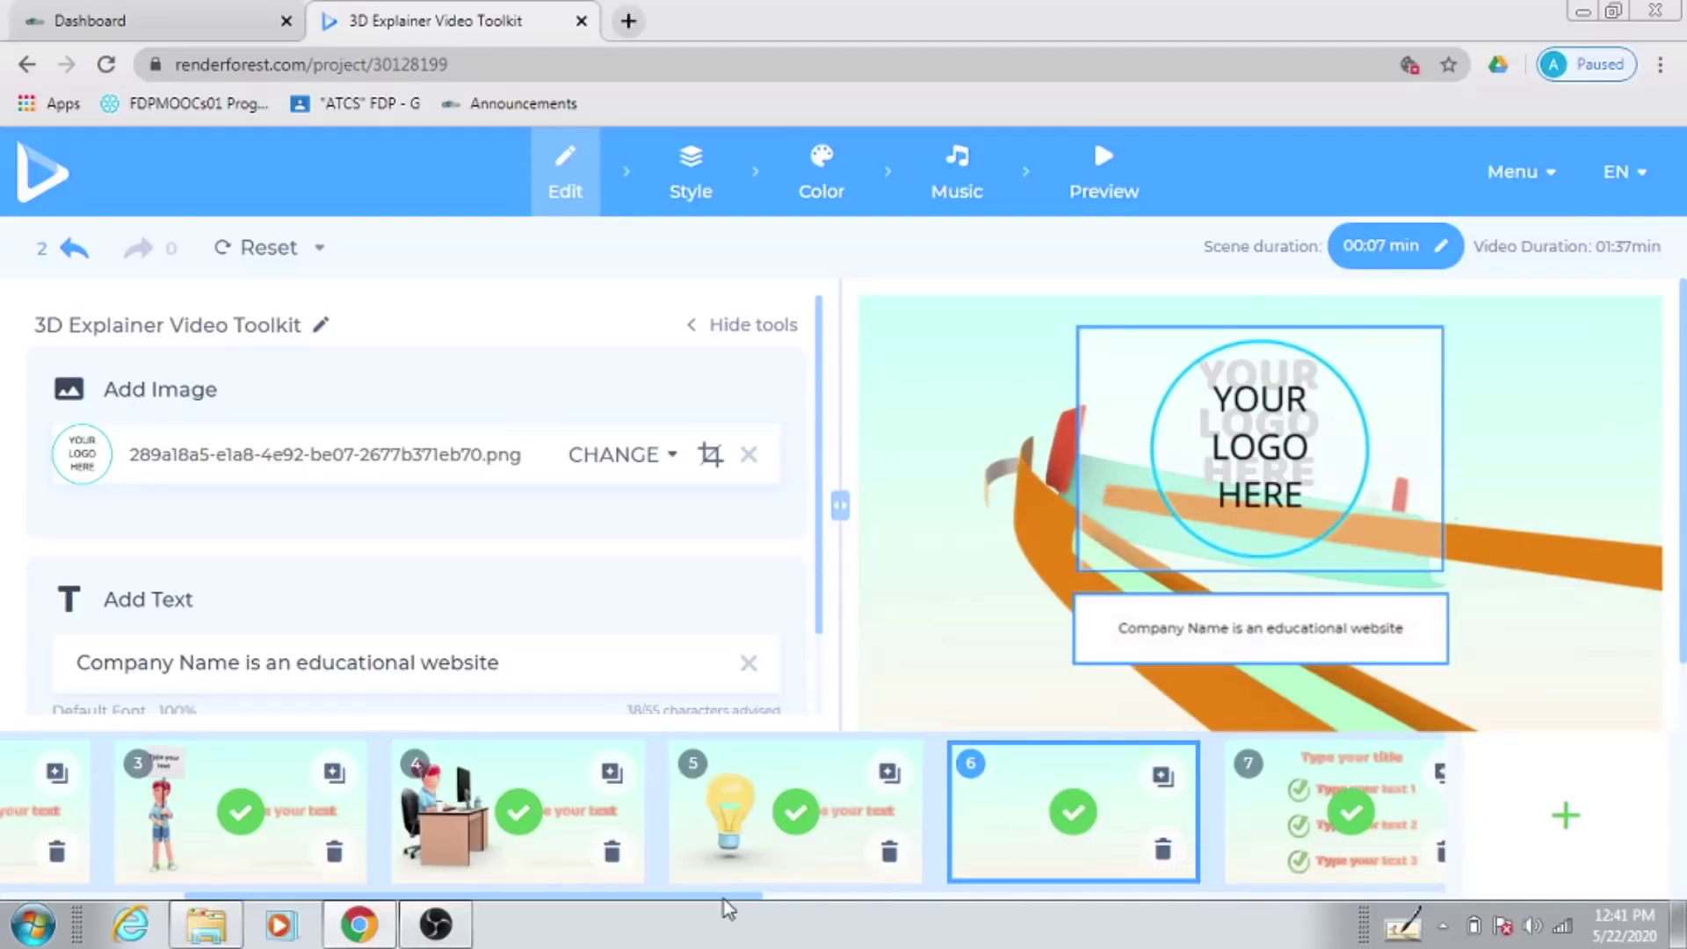
{"action": "left_click_drag", "start_coordinate": [724, 899], "coordinate": [1475, 923]}
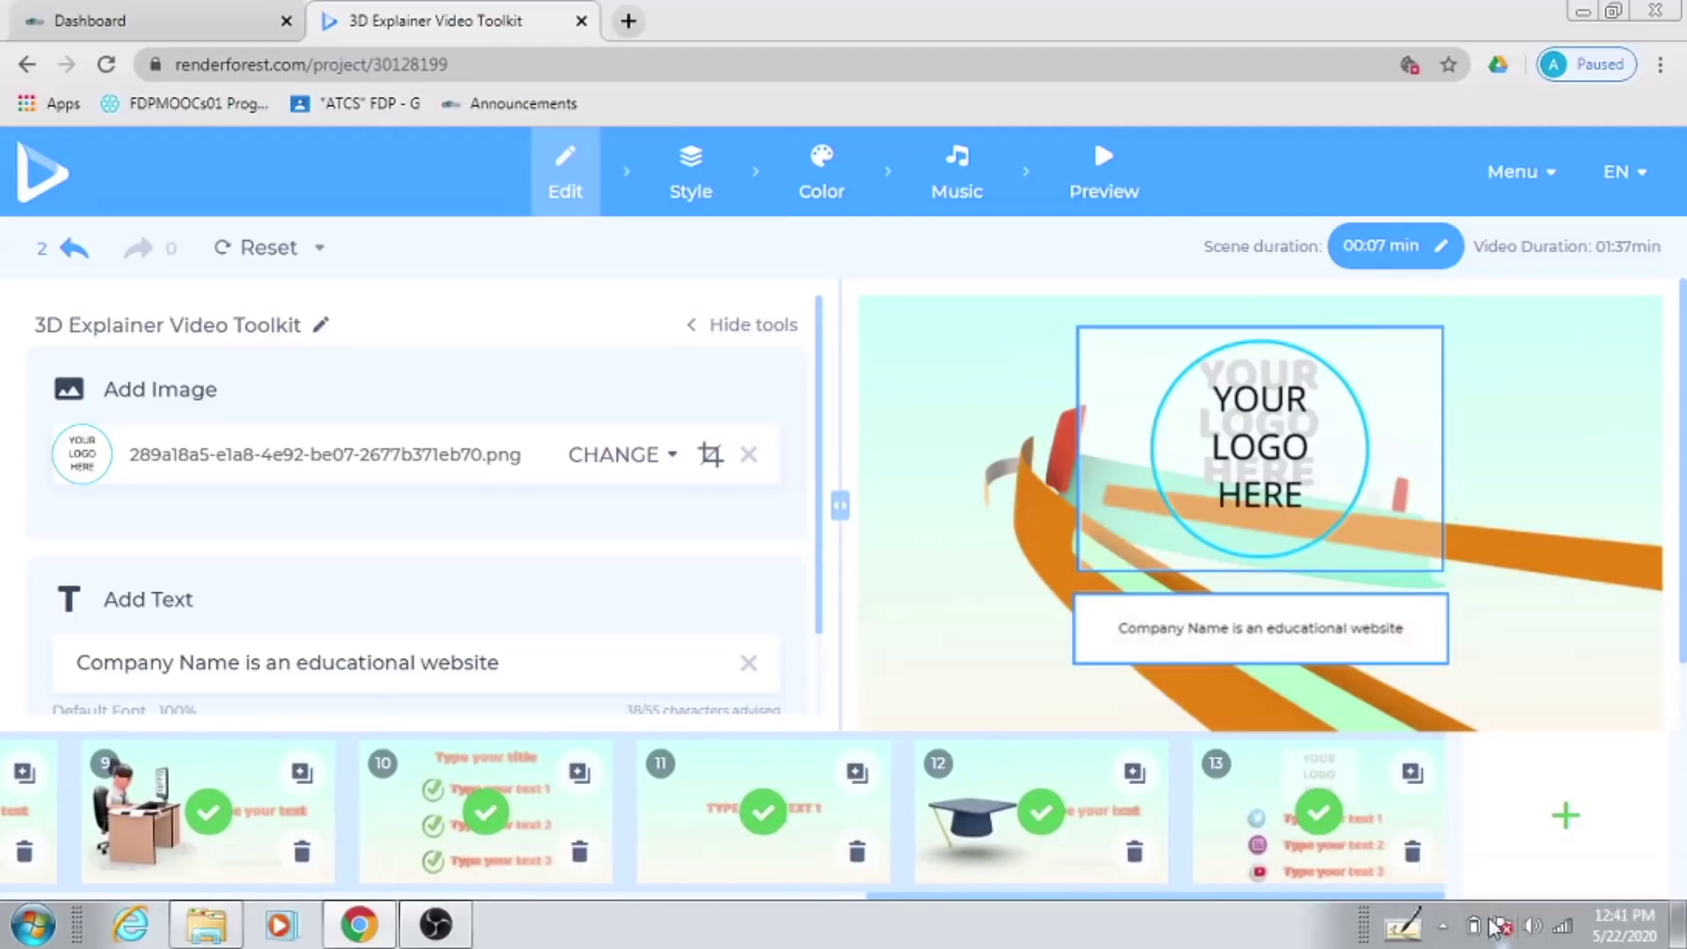
Step: Delete scenes 13, 11 and 10 so the video runs 01:18
{"action": "left_click", "coordinate": [1413, 854]}
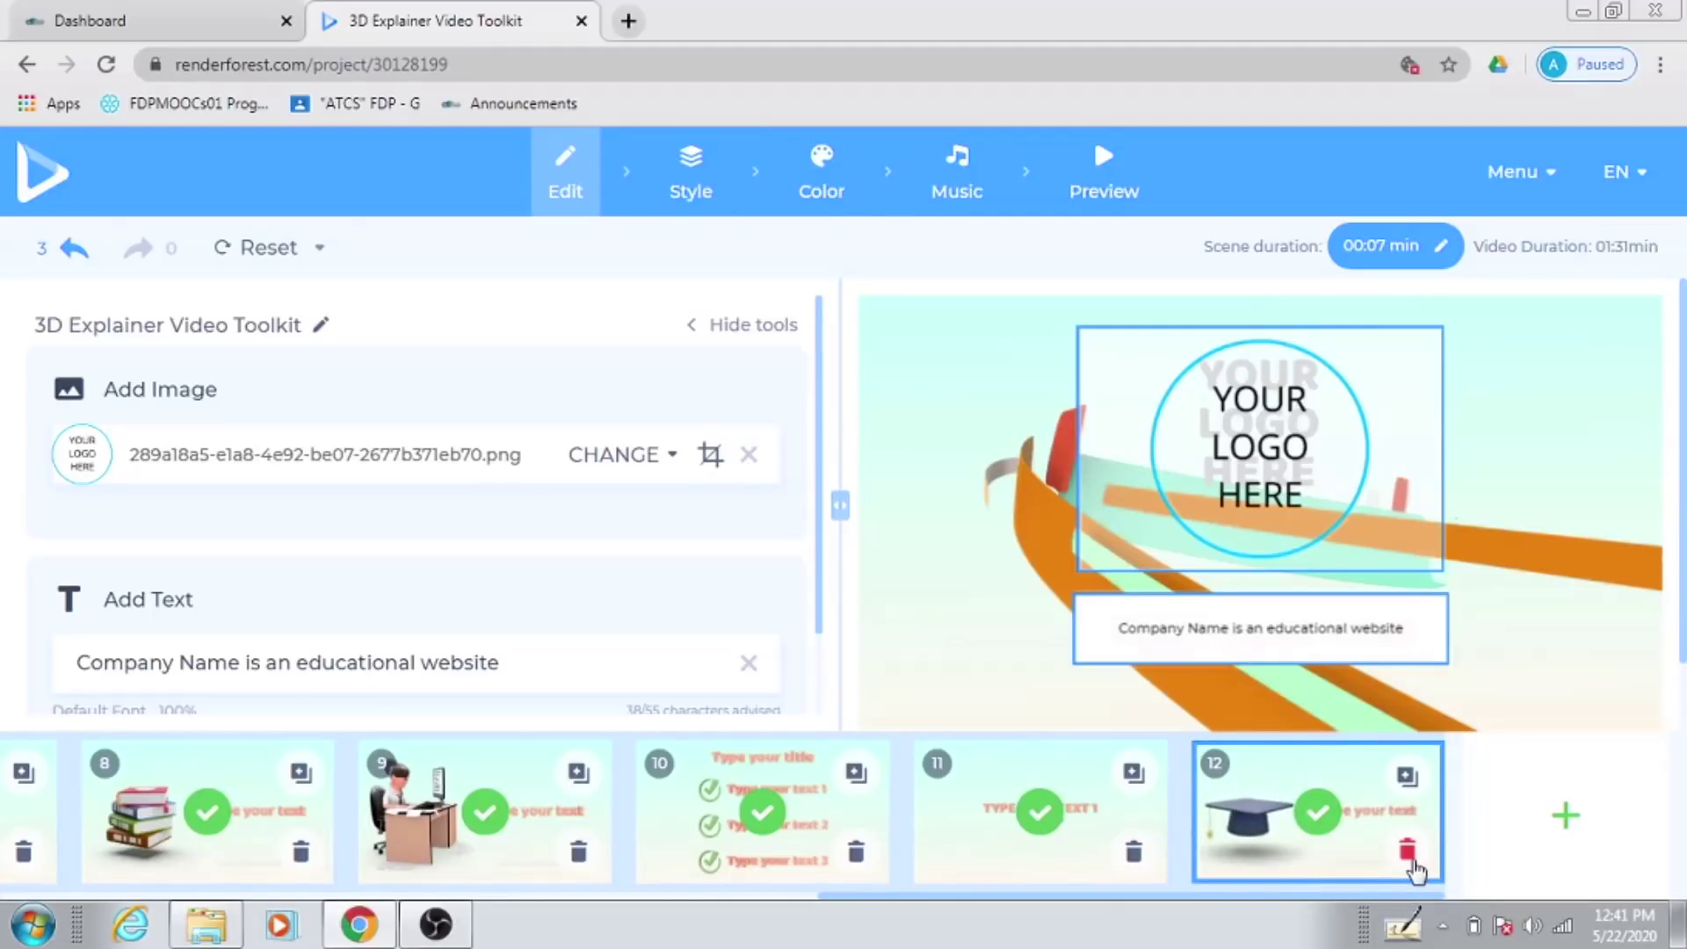
{"action": "left_click", "coordinate": [1129, 853]}
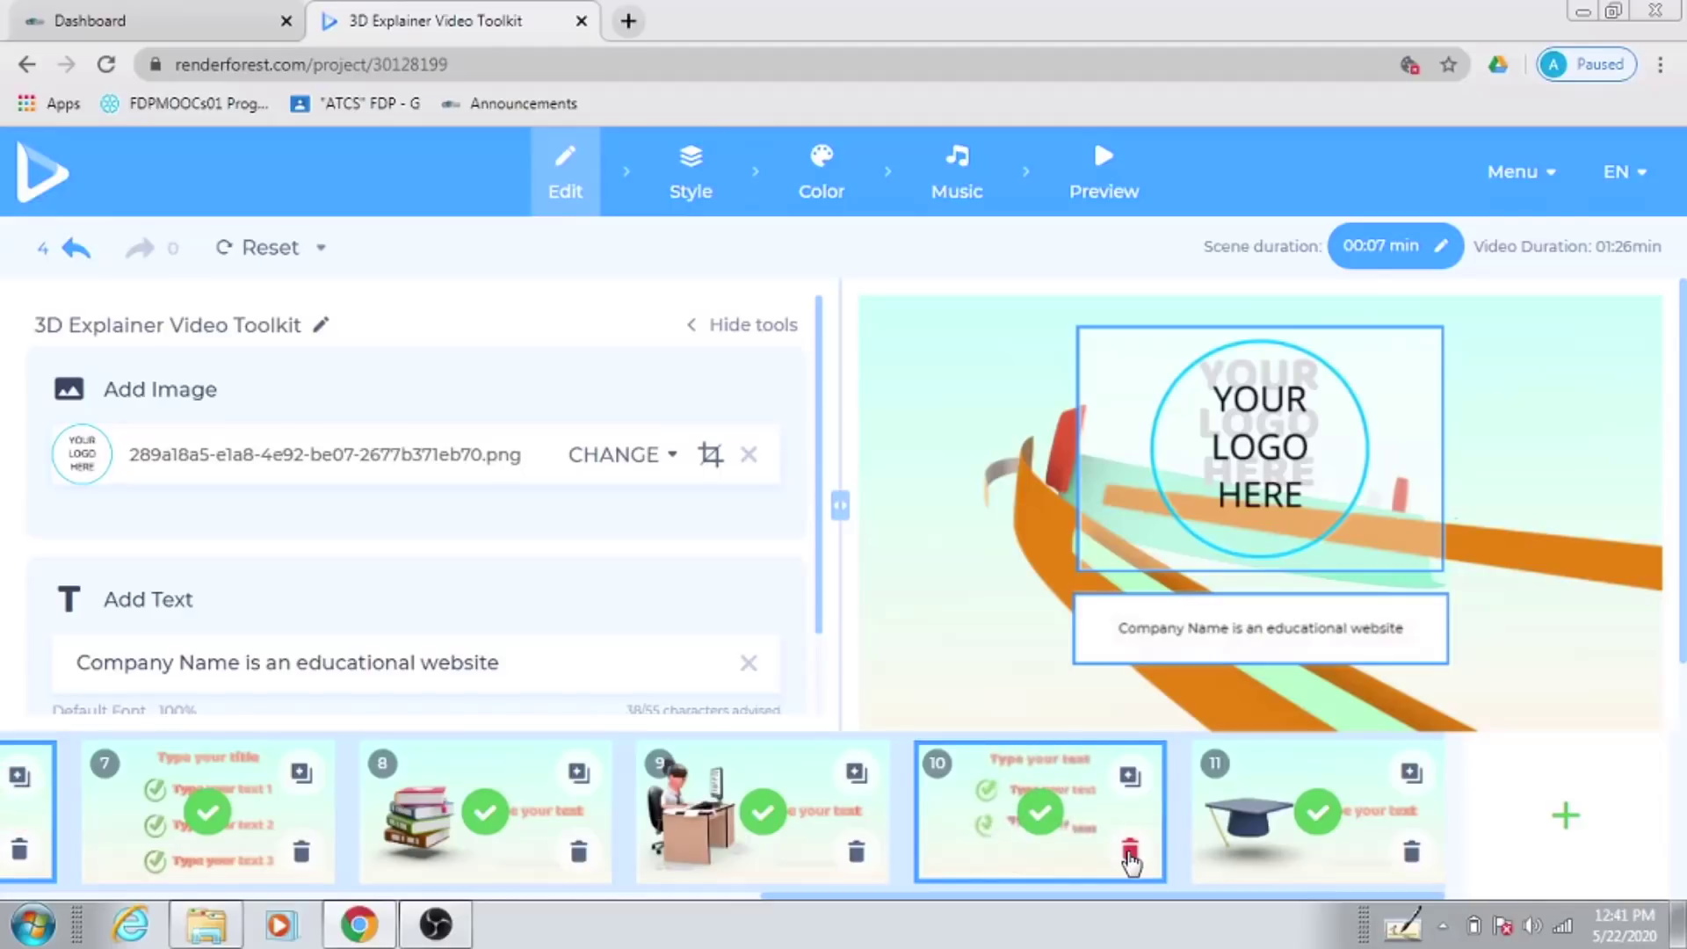
{"action": "left_click", "coordinate": [1130, 853]}
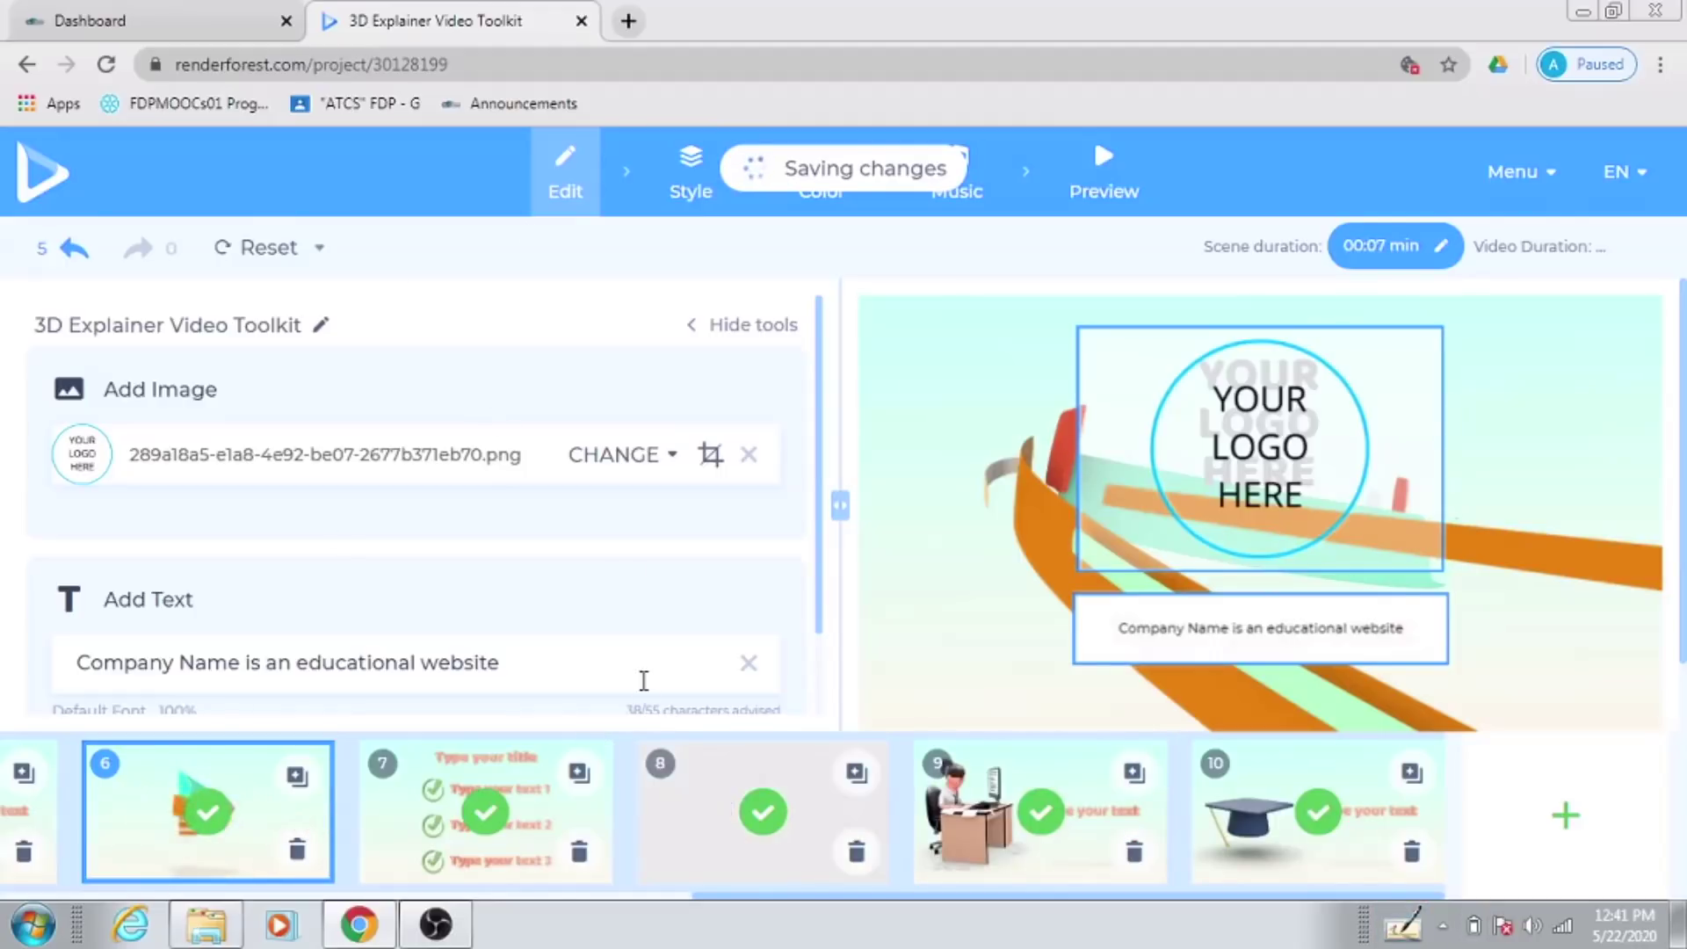
{"action": "left_click", "coordinate": [689, 186]}
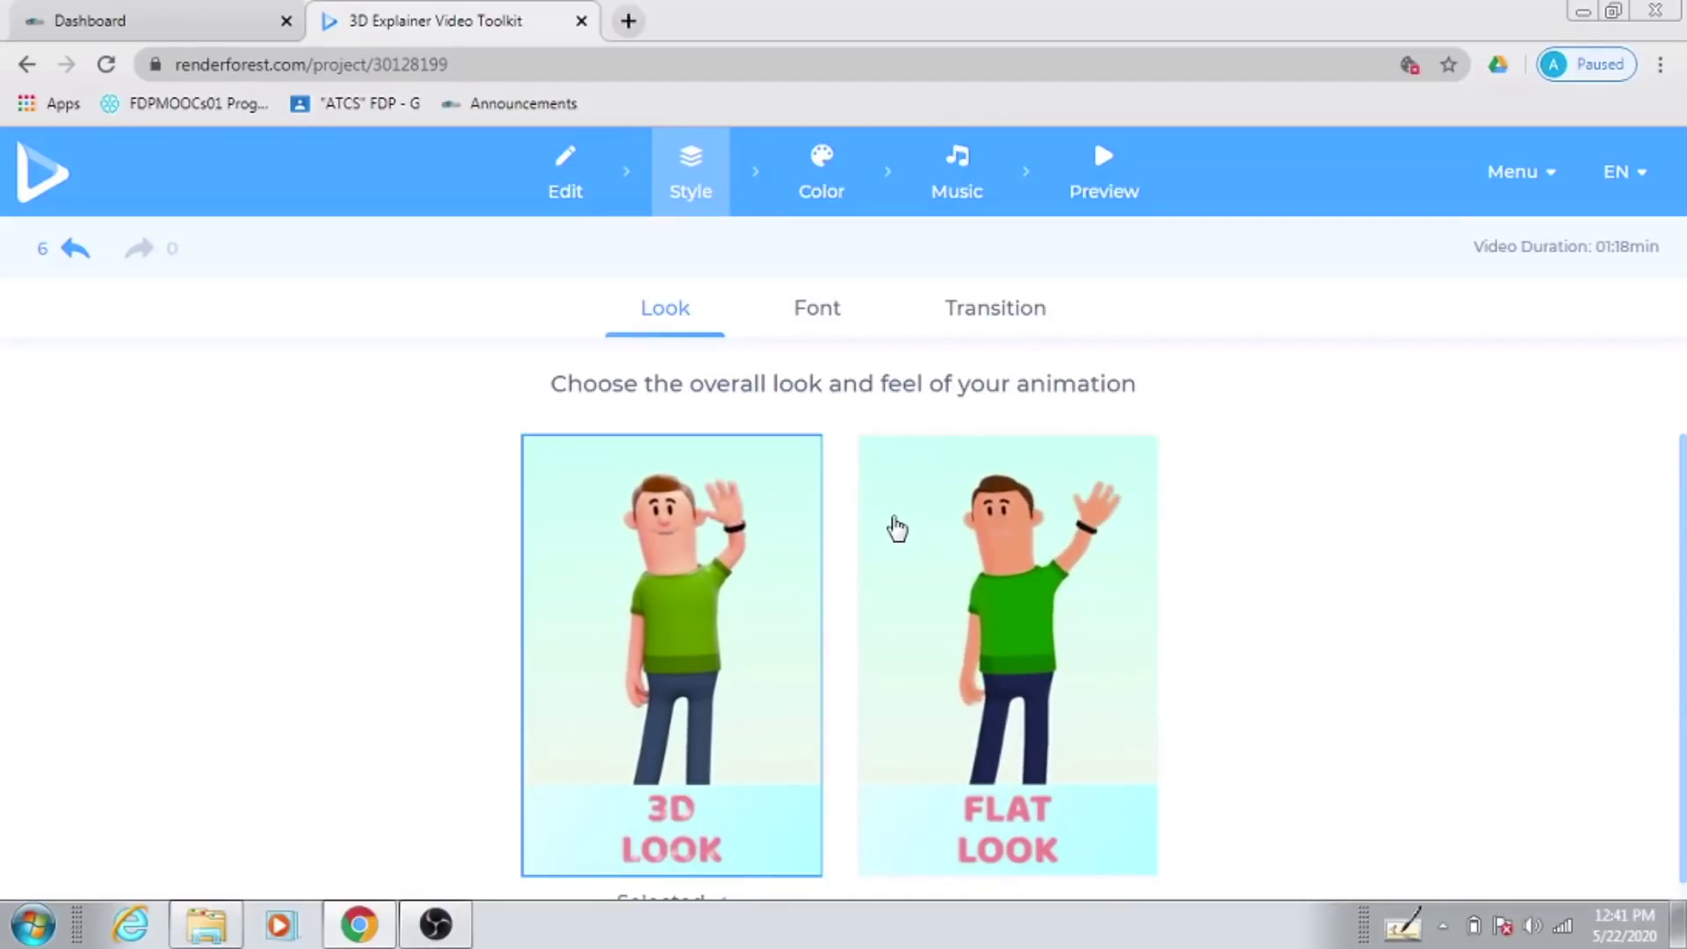
Step: Browse the font lists, trying Sriracha as the primary font
{"action": "left_click", "coordinate": [817, 325]}
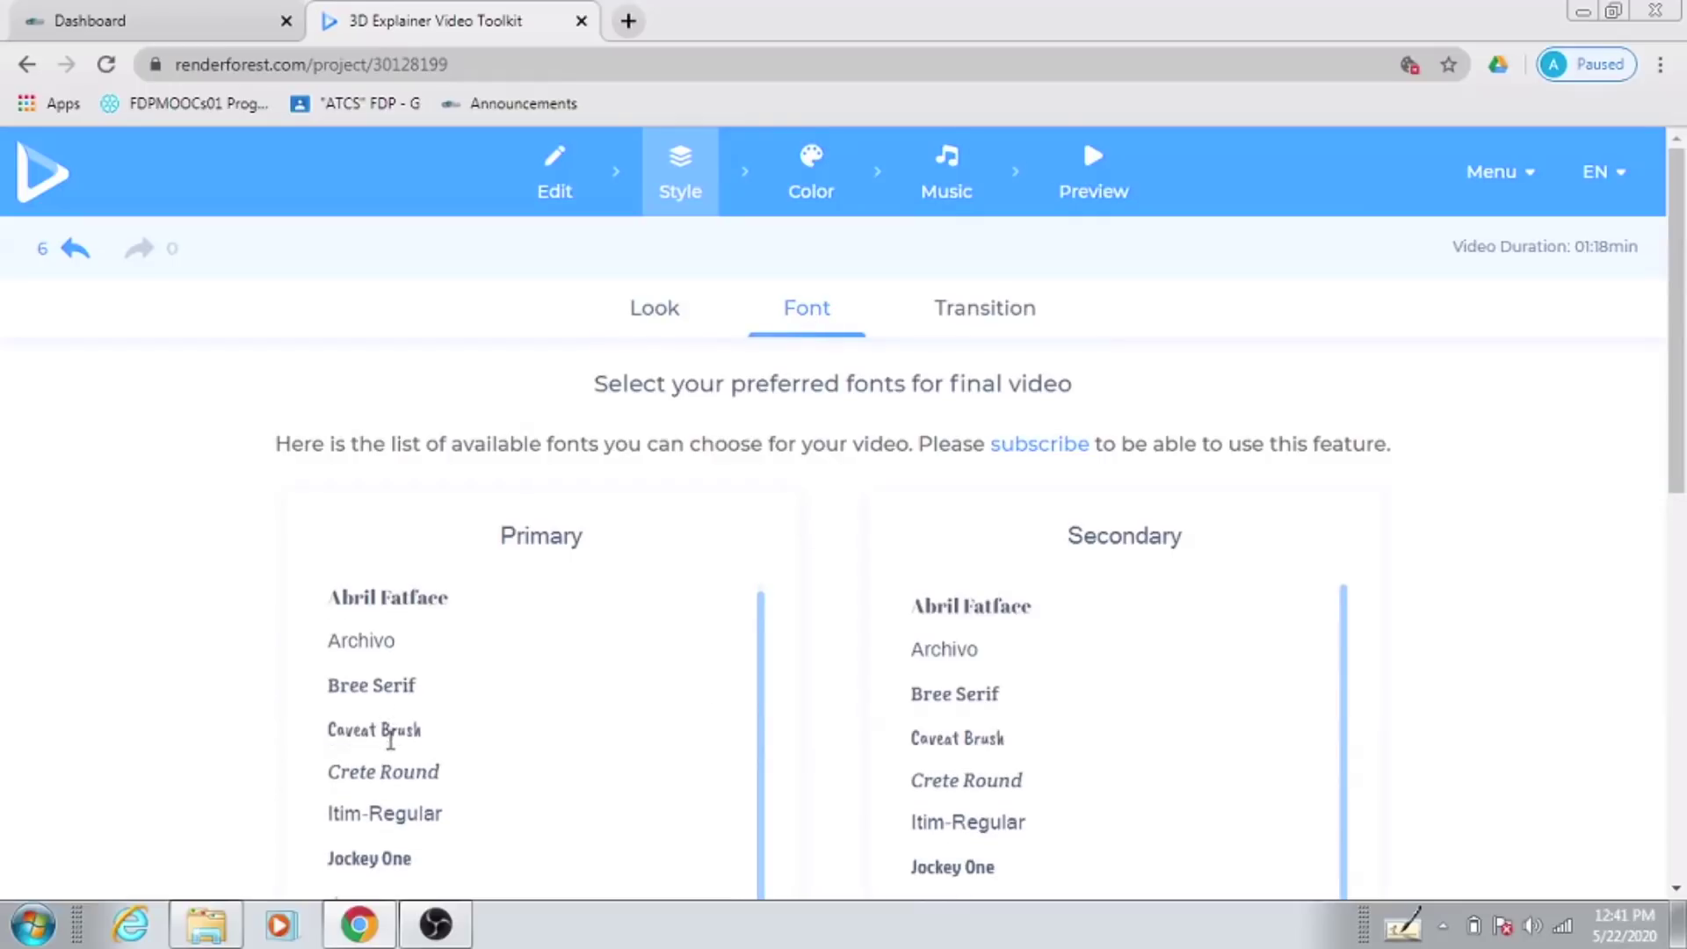
{"action": "scroll", "coordinate": [388, 733], "scroll_direction": "down", "scroll_amount": 1}
{"action": "scroll", "coordinate": [388, 733], "scroll_direction": "down", "scroll_amount": 5}
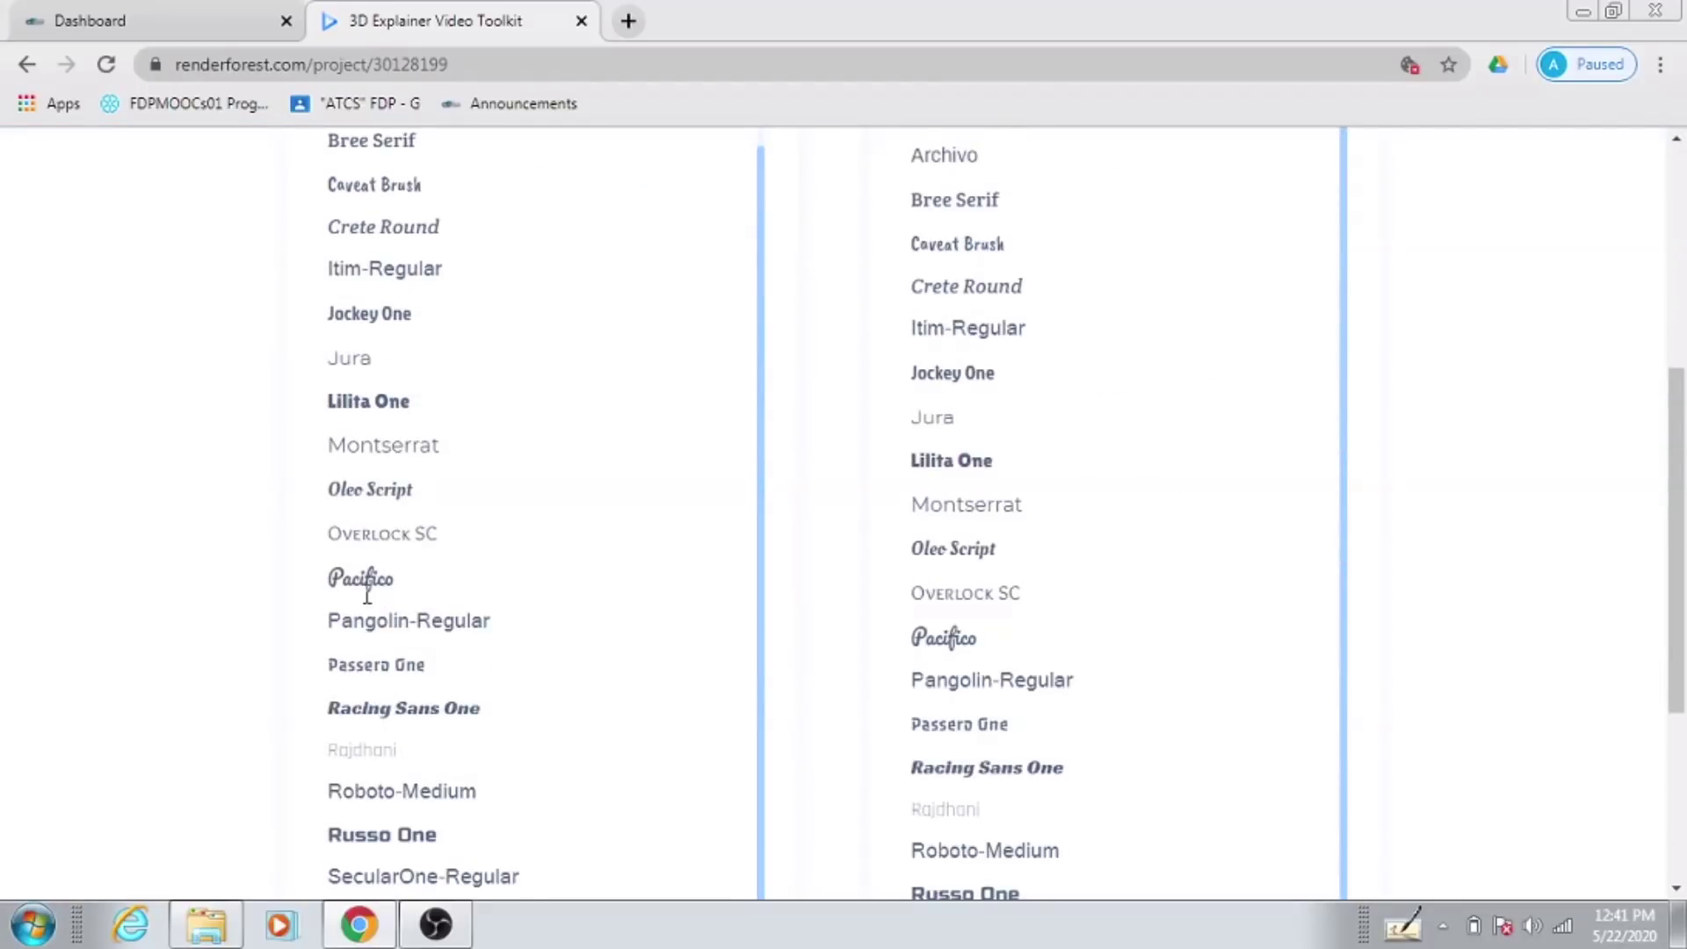
{"action": "scroll", "coordinate": [411, 783], "scroll_direction": "down", "scroll_amount": 3}
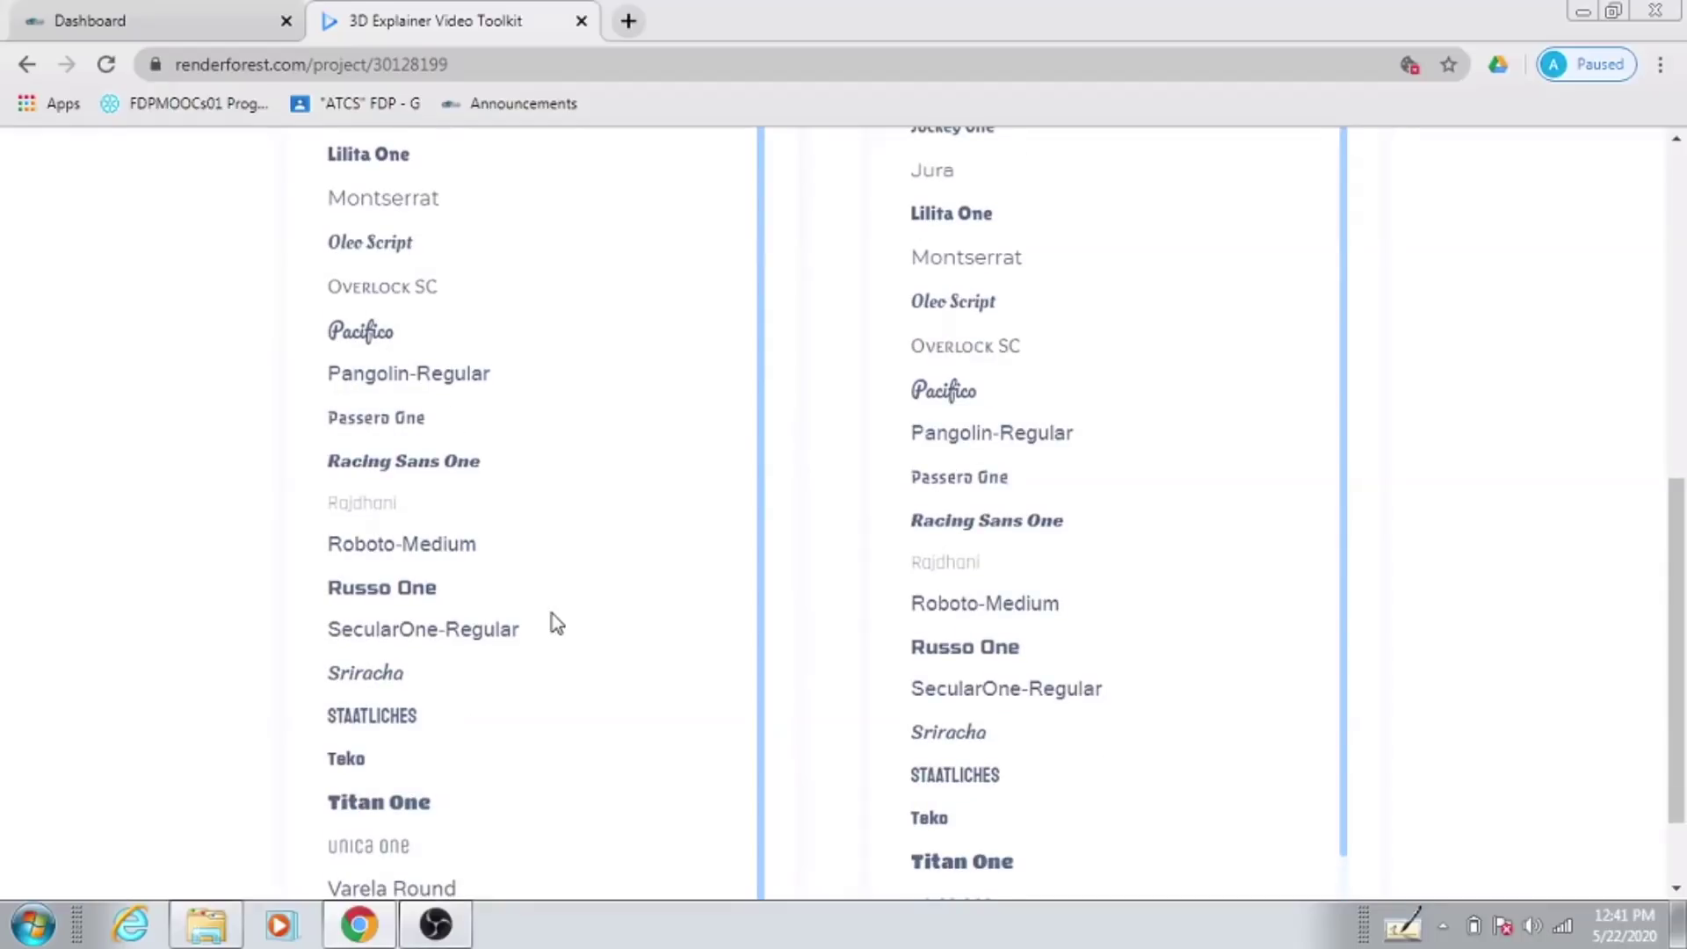
{"action": "scroll", "coordinate": [433, 671], "scroll_direction": "down", "scroll_amount": 1}
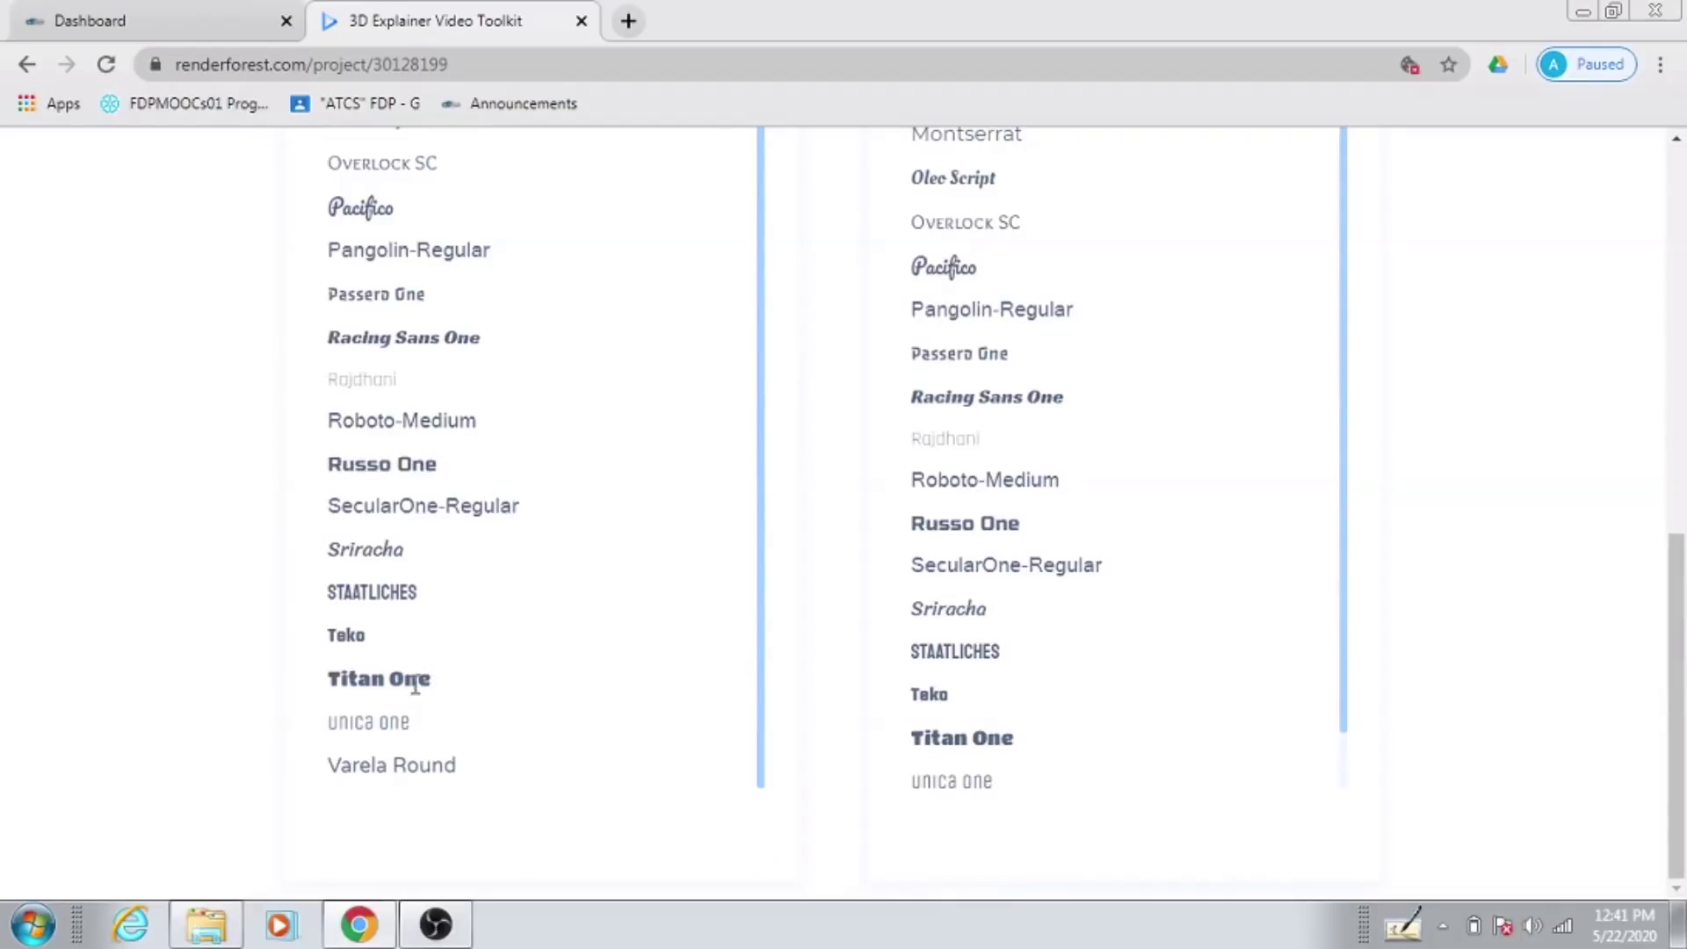
{"action": "double_click", "coordinate": [371, 554]}
{"action": "scroll", "coordinate": [551, 615], "scroll_direction": "up", "scroll_amount": 1}
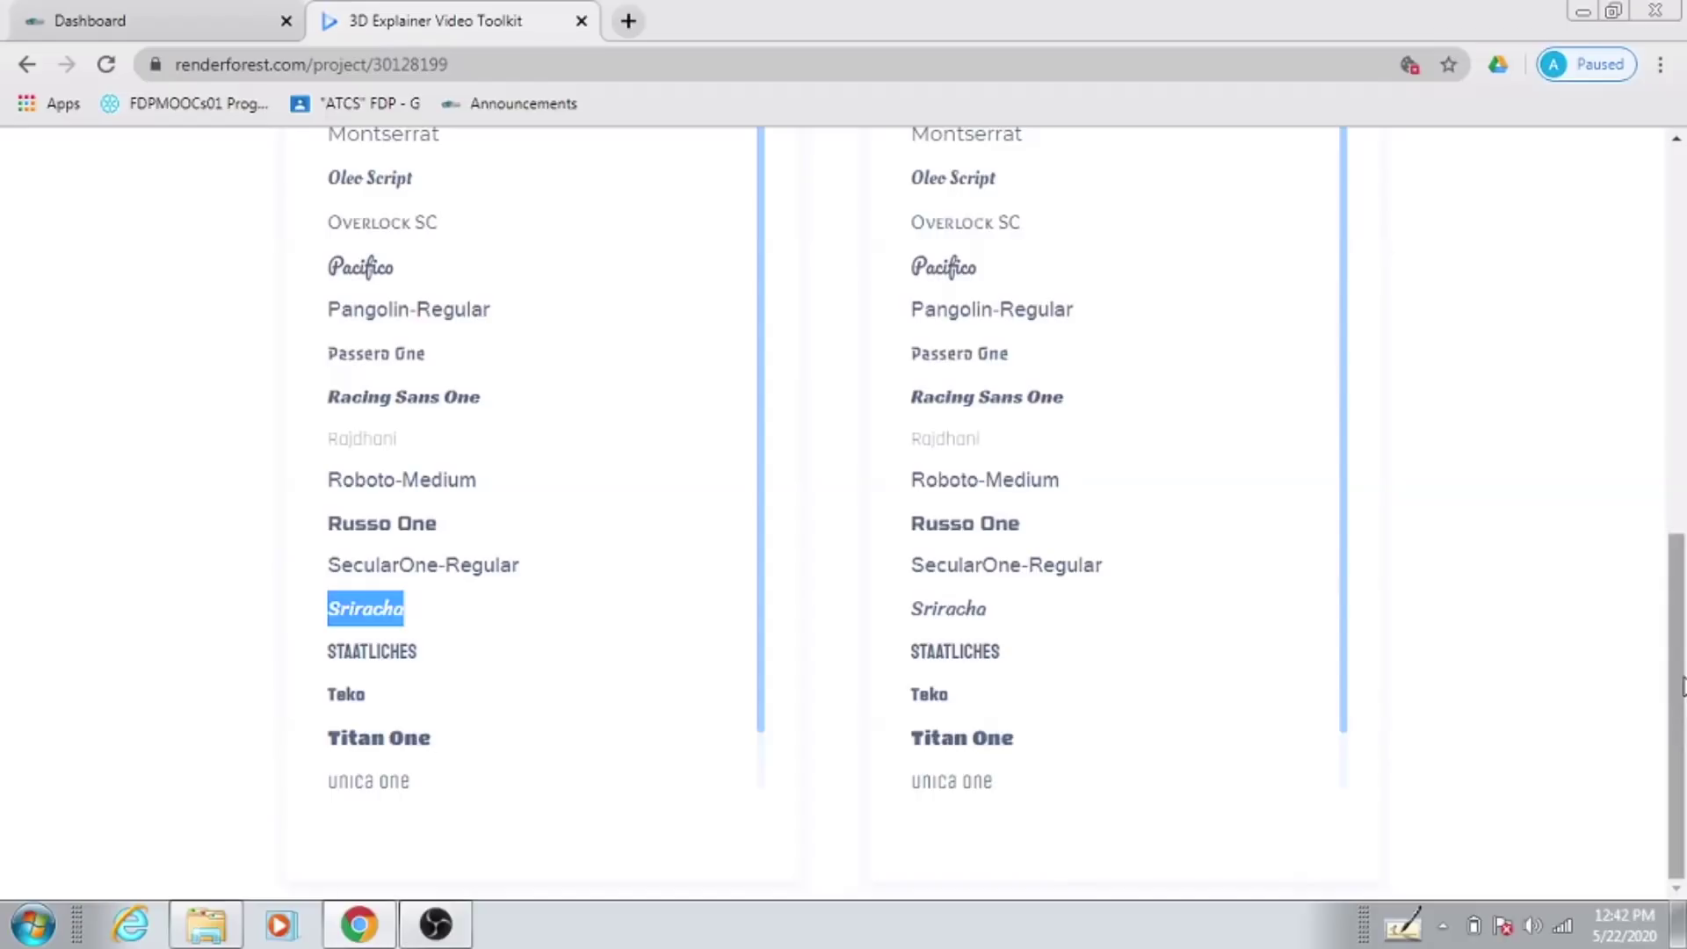
{"action": "left_click_drag", "start_coordinate": [1675, 694], "coordinate": [1683, 285]}
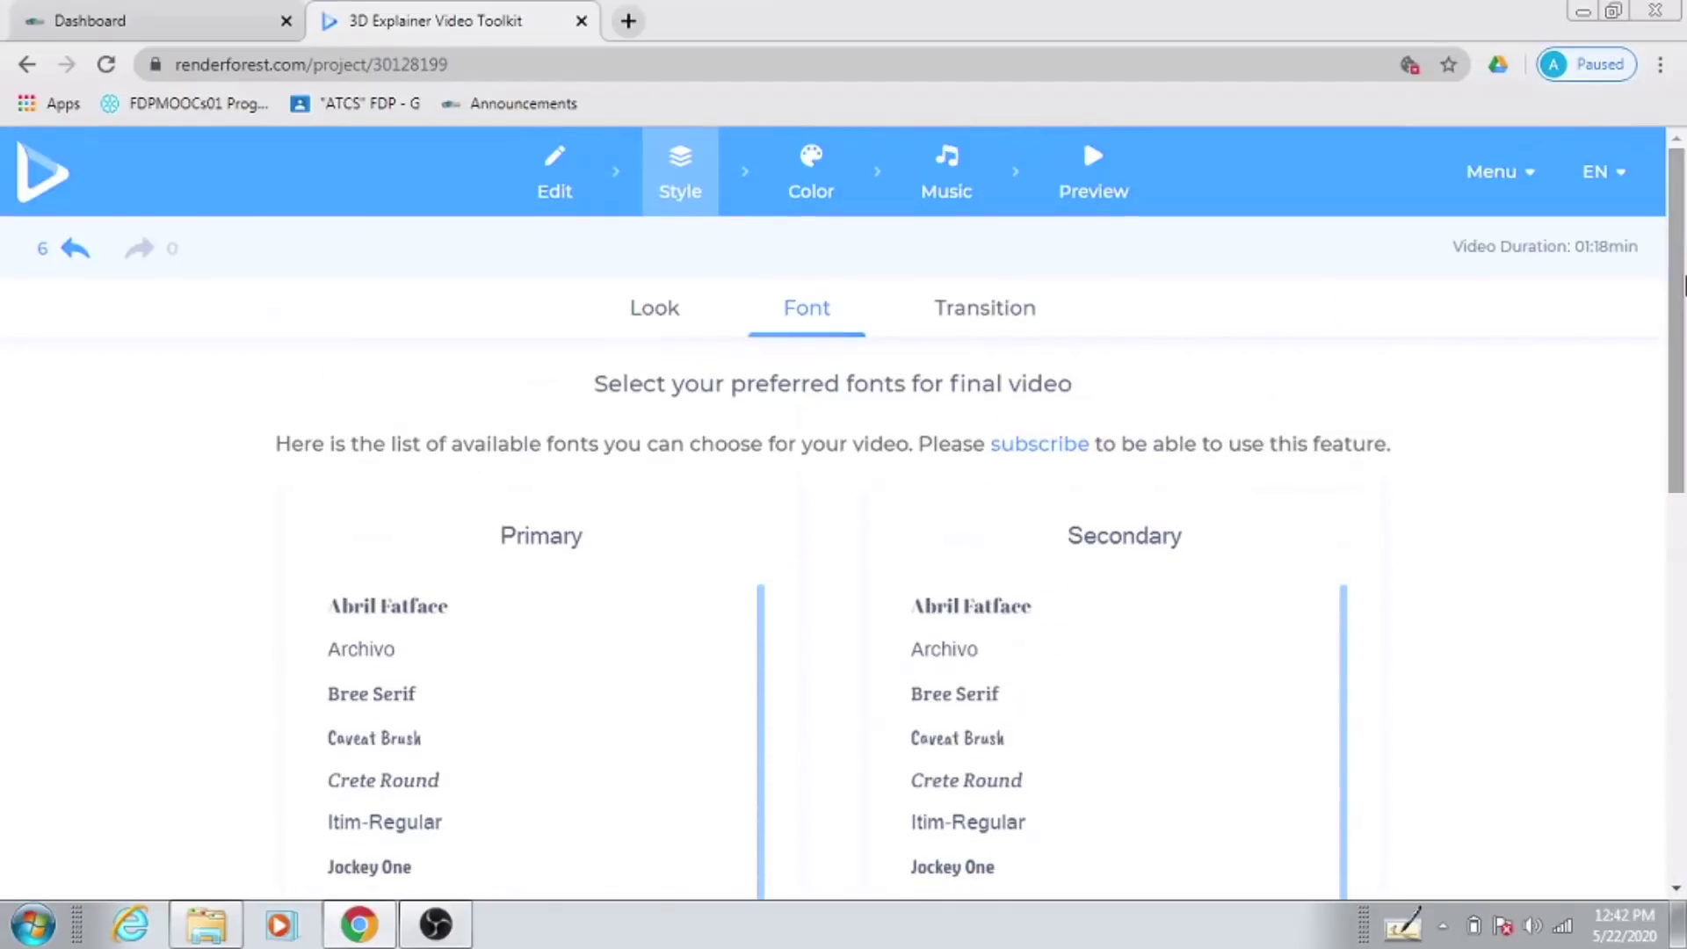
Step: Switch the scene transitions to Liquid Transitions
{"action": "left_click", "coordinate": [974, 310]}
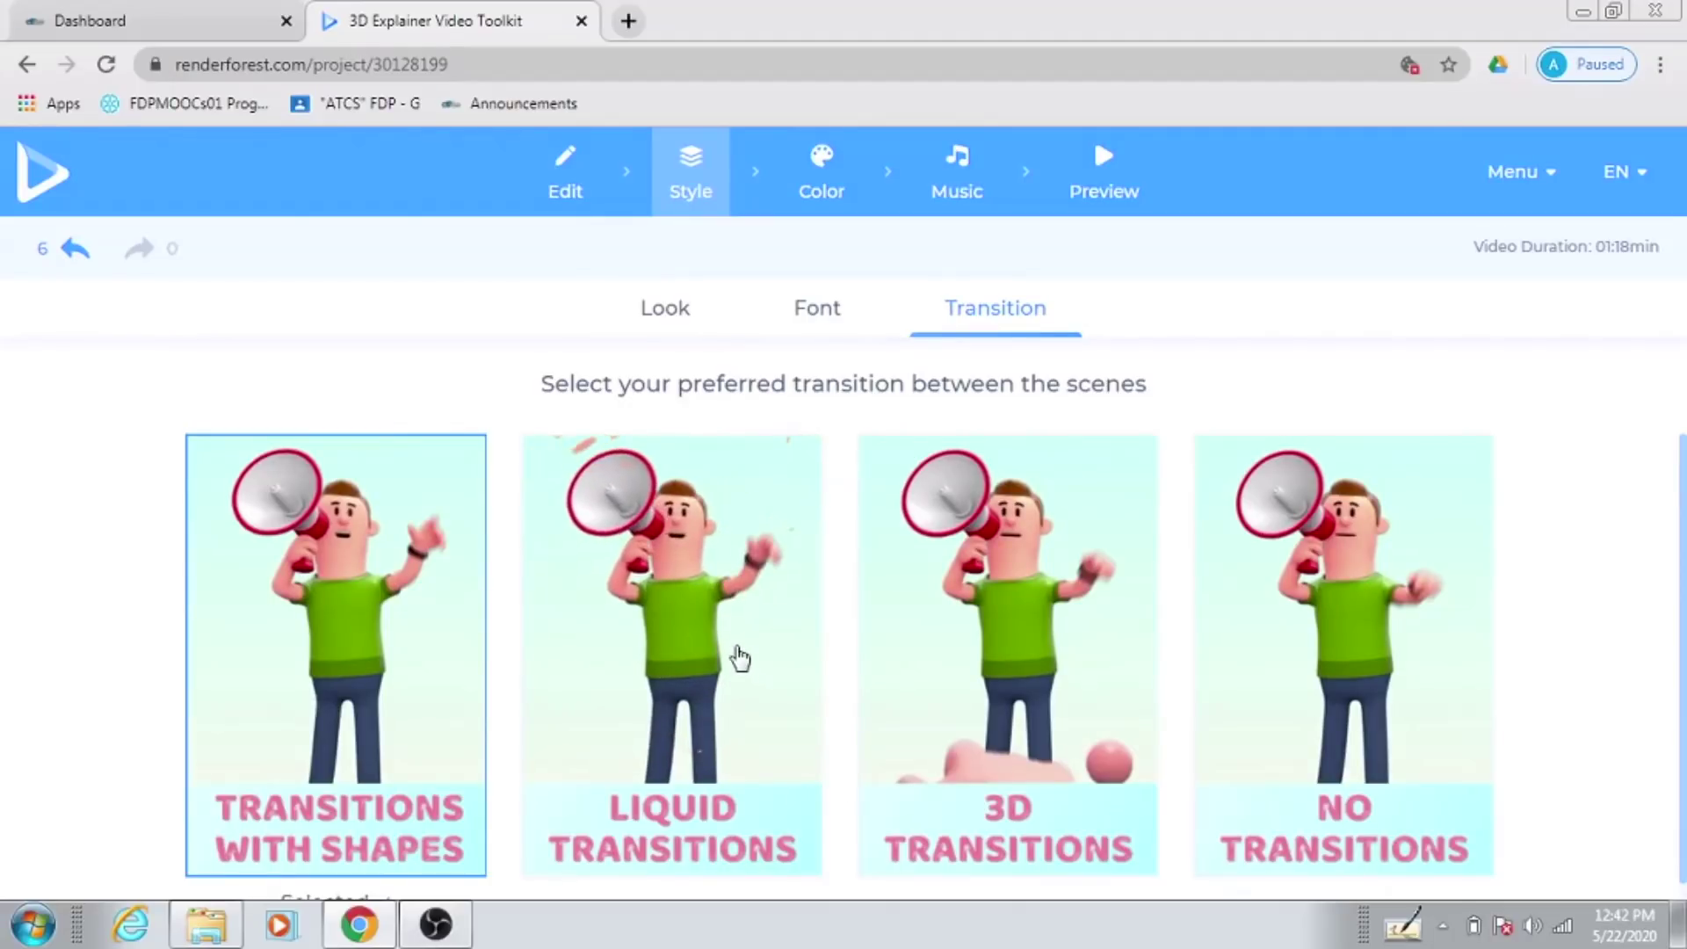
{"action": "left_click", "coordinate": [701, 648]}
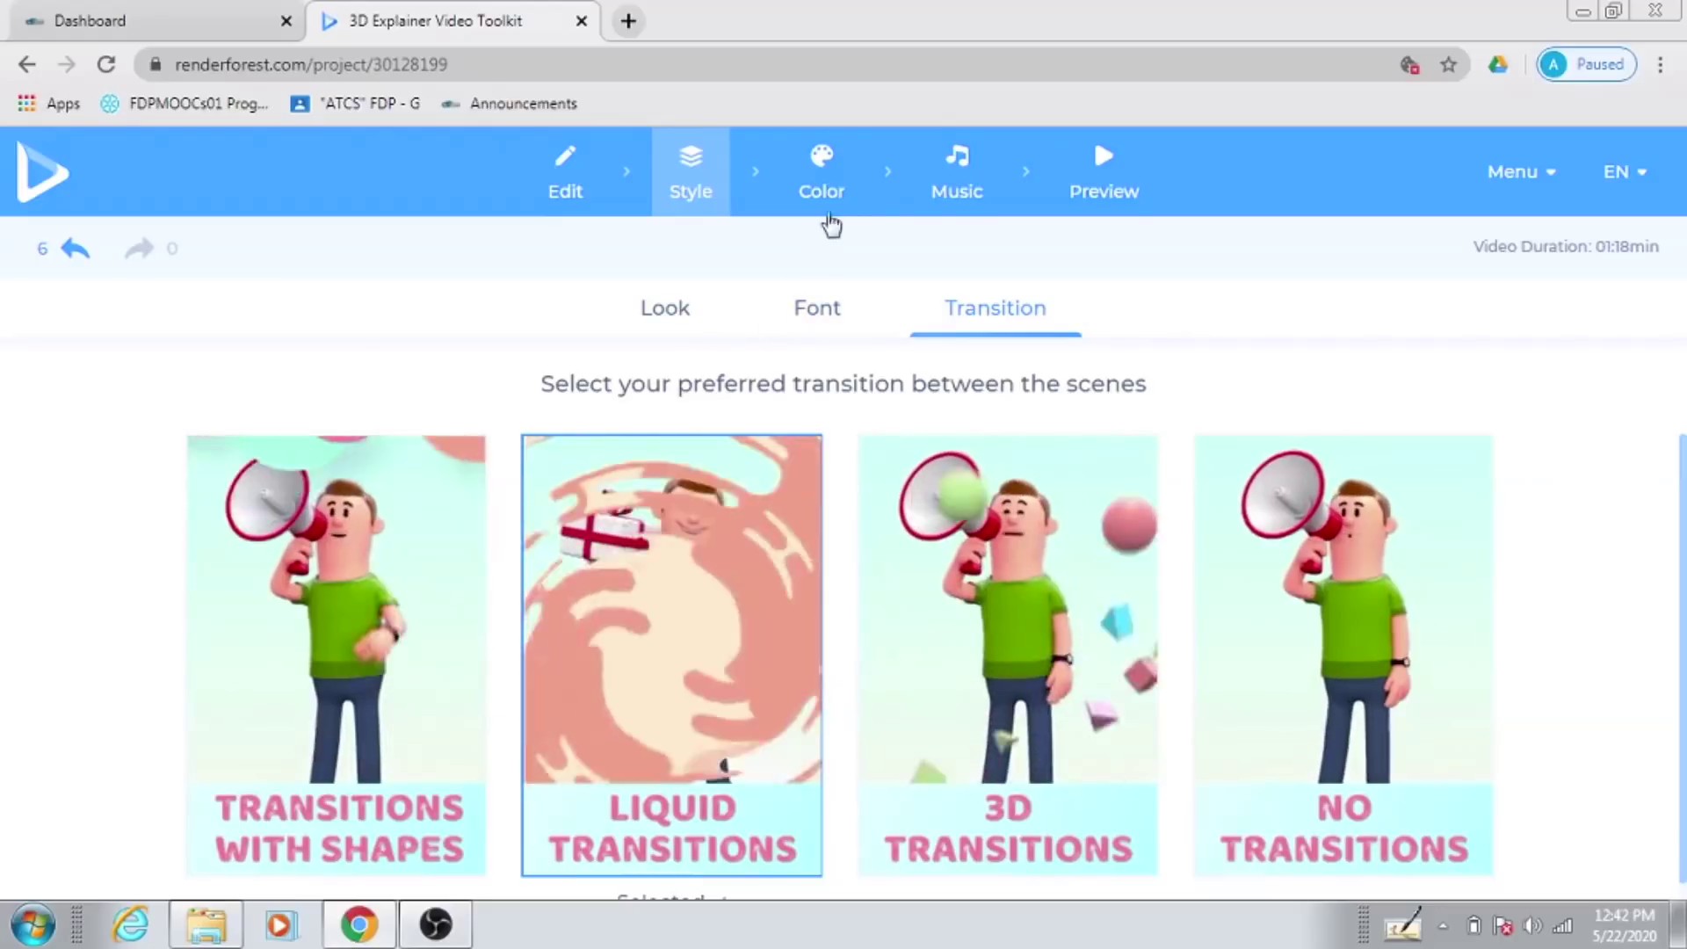
{"action": "left_click", "coordinate": [832, 193]}
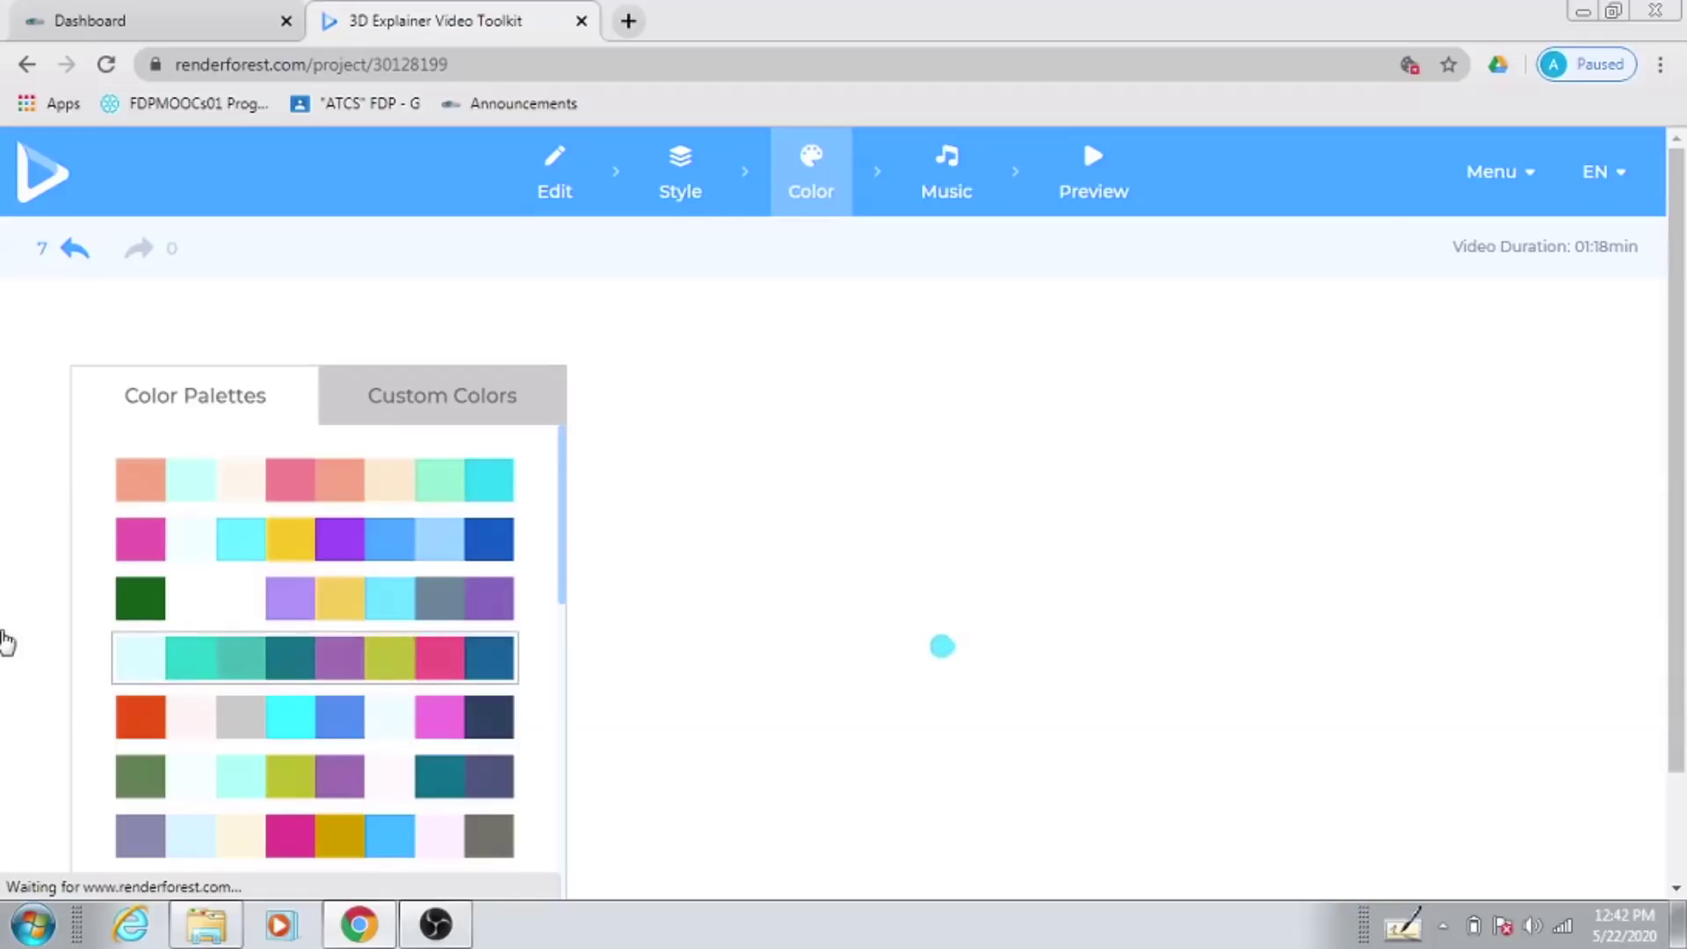
Step: Apply the second palette (pink, purple, yellow and blue) to the video
{"action": "left_click", "coordinate": [345, 556]}
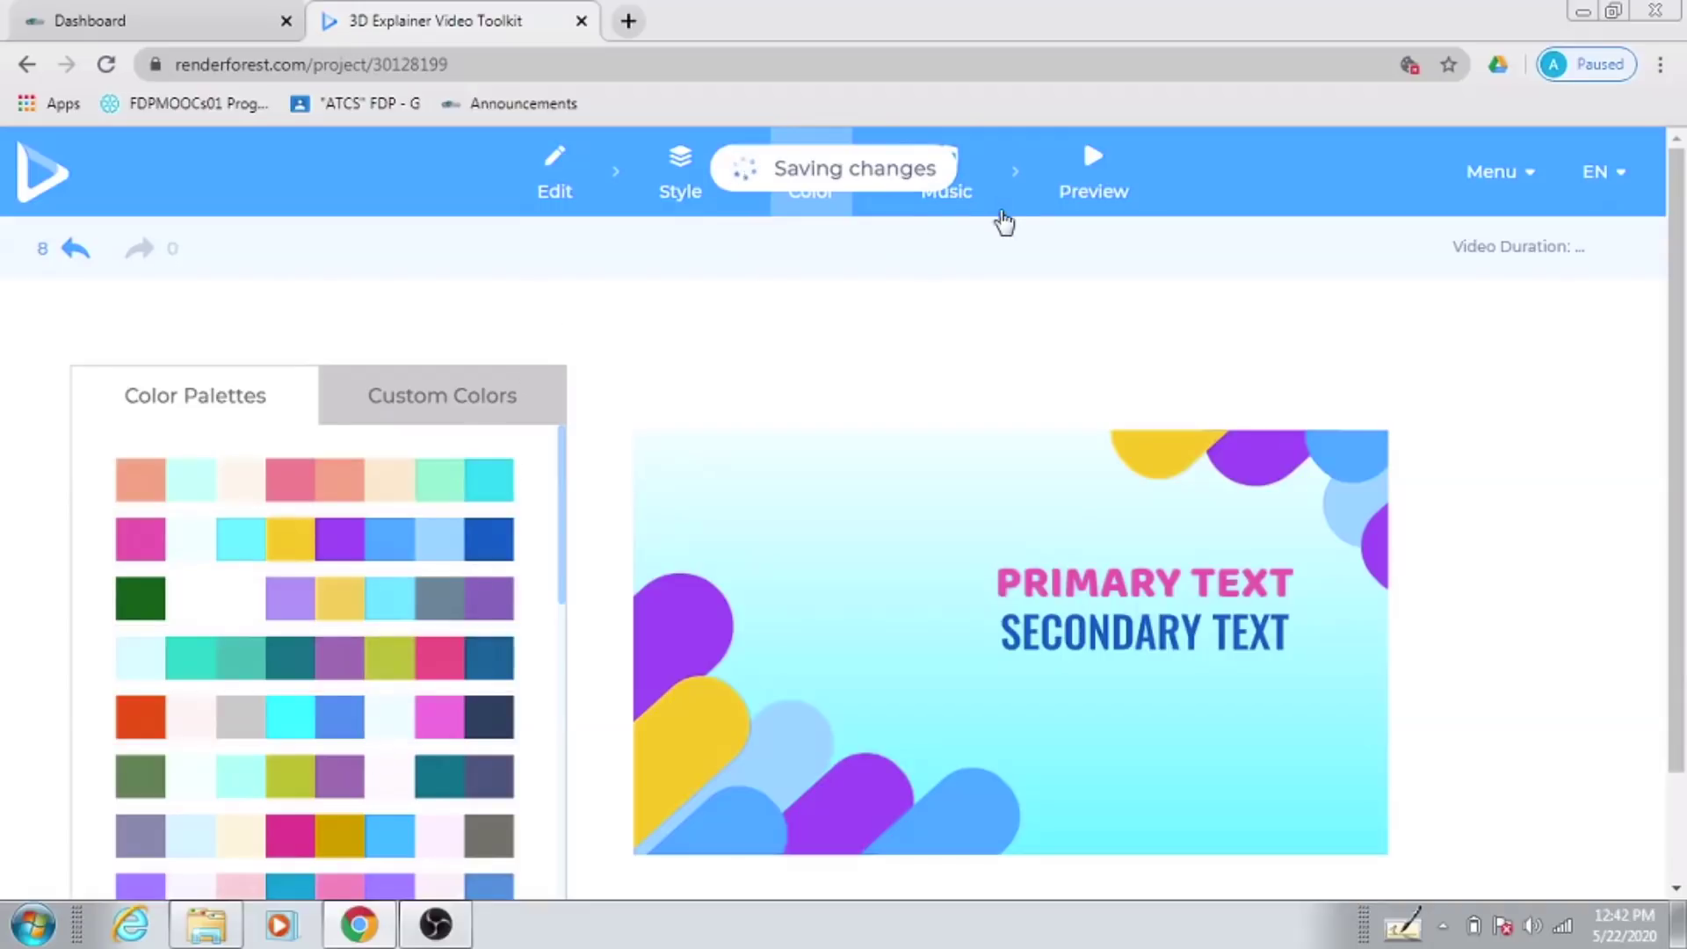
{"action": "left_click", "coordinate": [958, 187]}
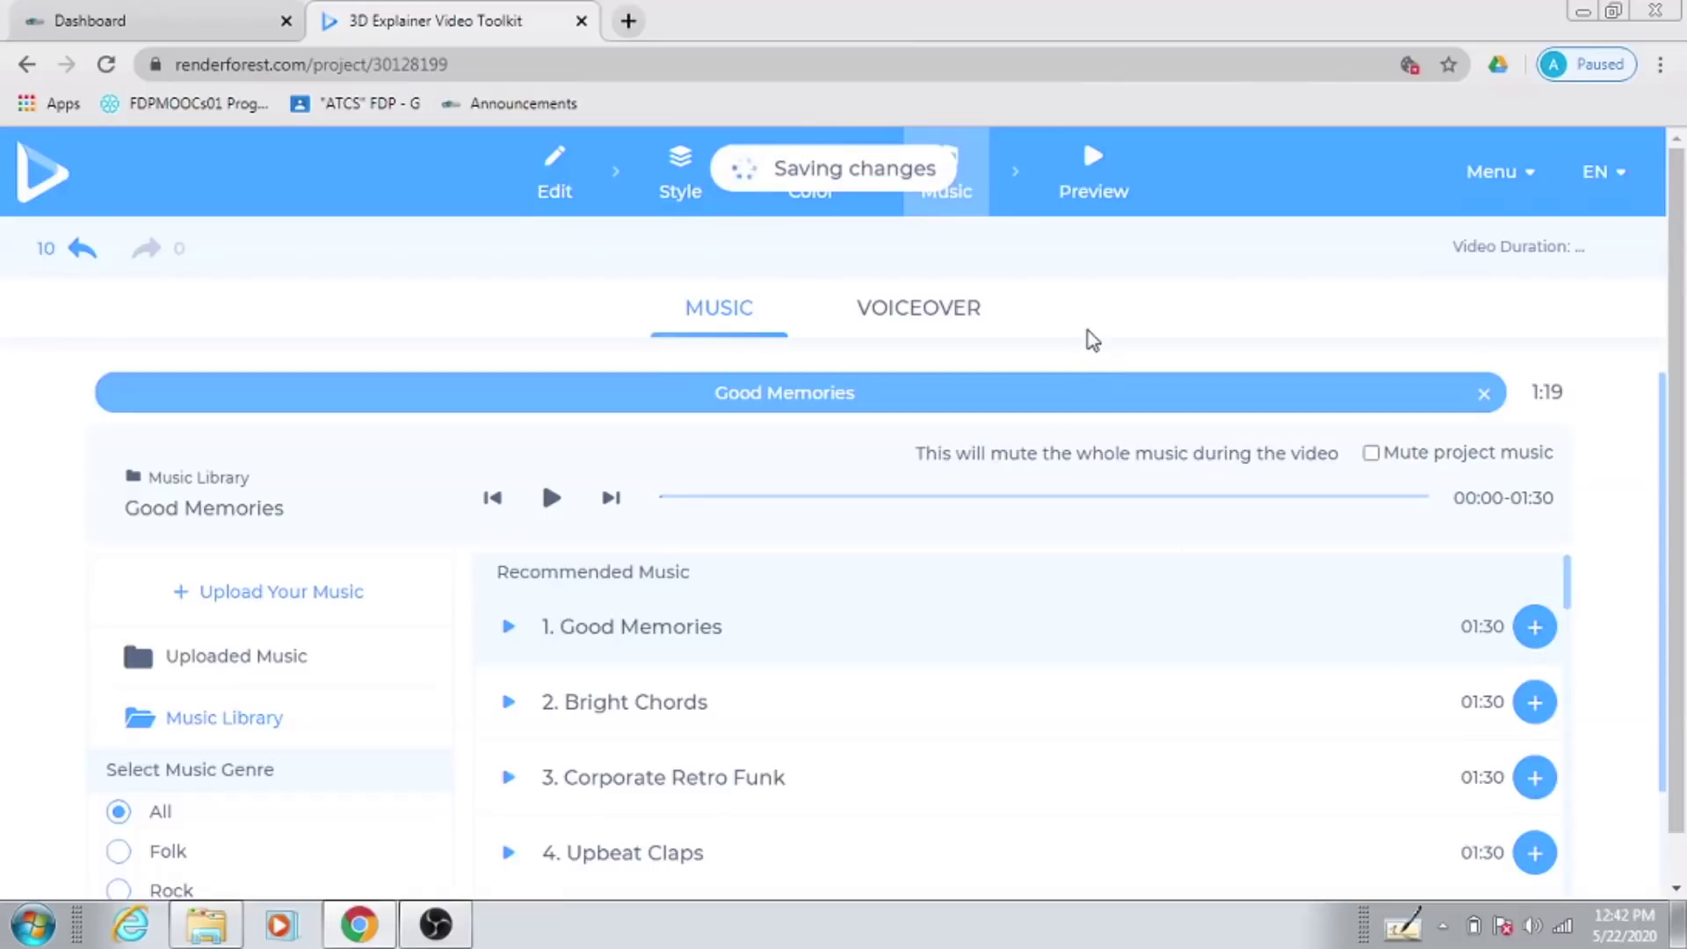
Step: Look at the voiceover options and cancel the upload, leaving the video without voiceover
{"action": "left_click", "coordinate": [932, 320]}
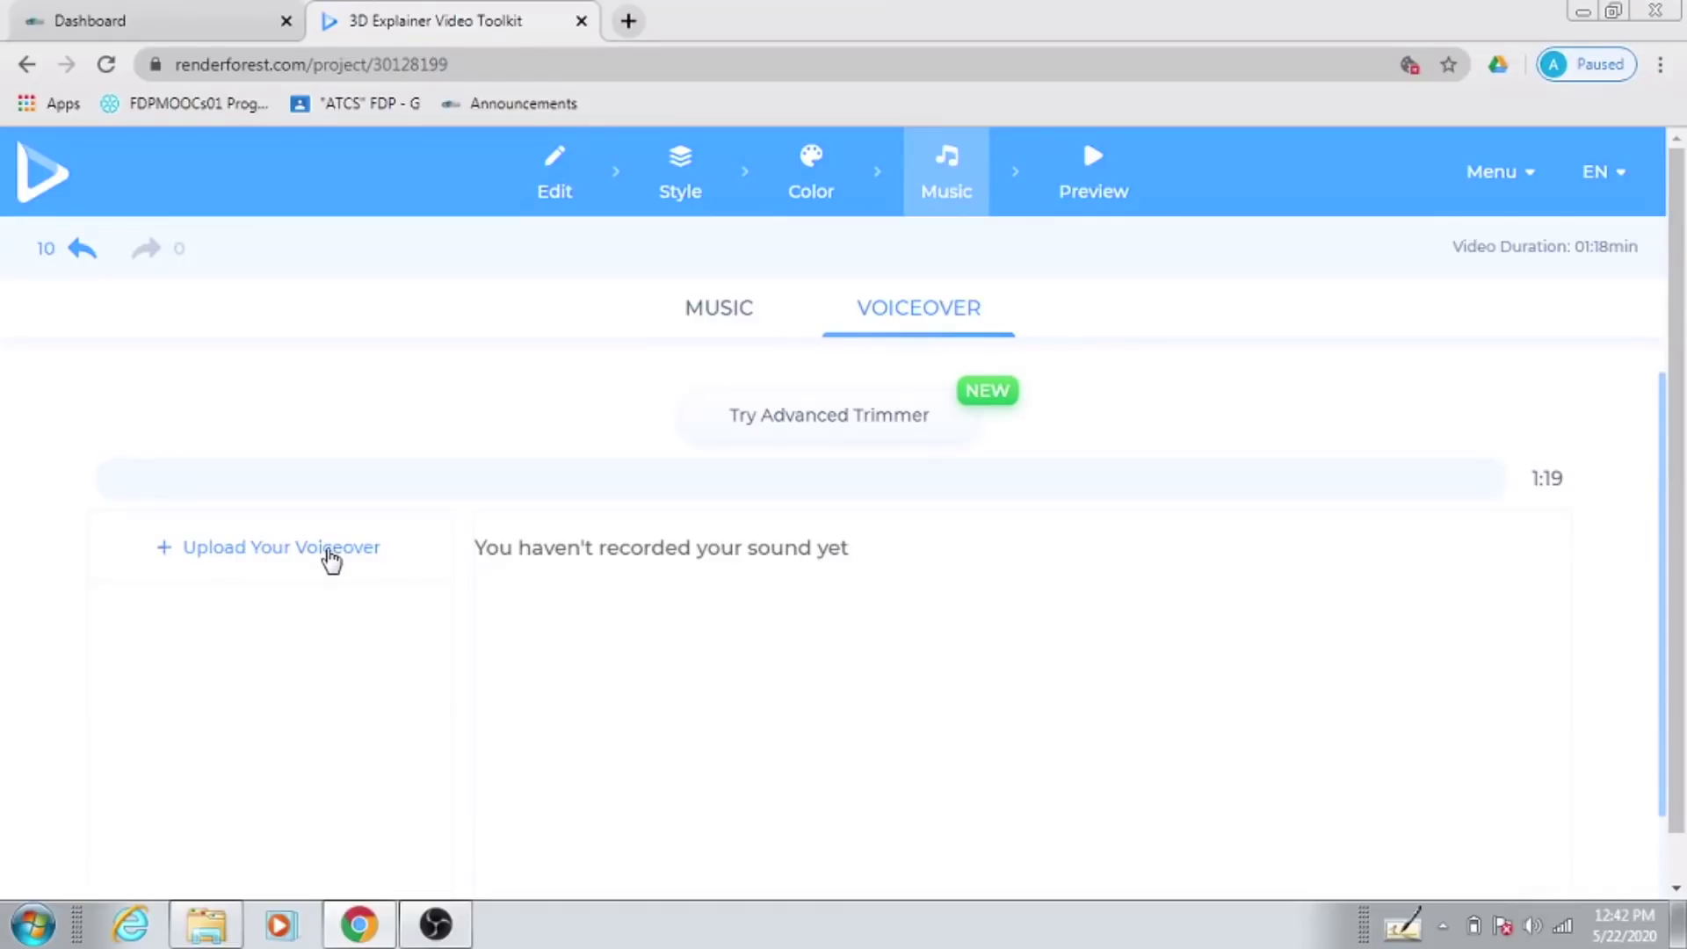
{"action": "left_click", "coordinate": [327, 548]}
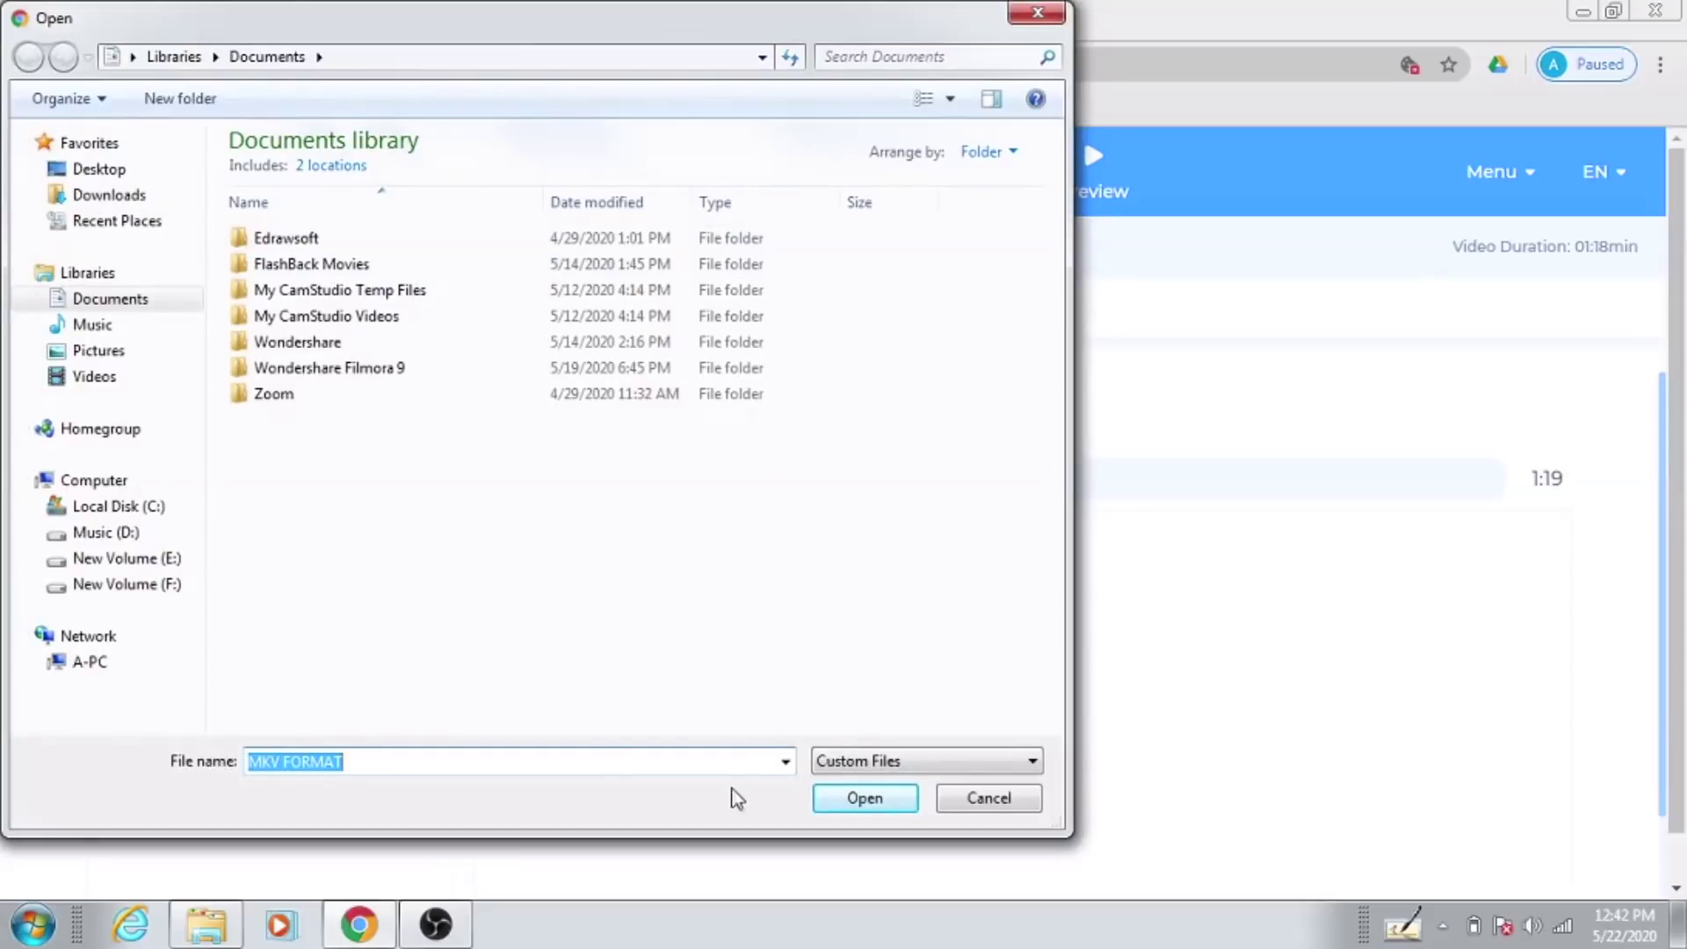
{"action": "left_click", "coordinate": [1008, 799]}
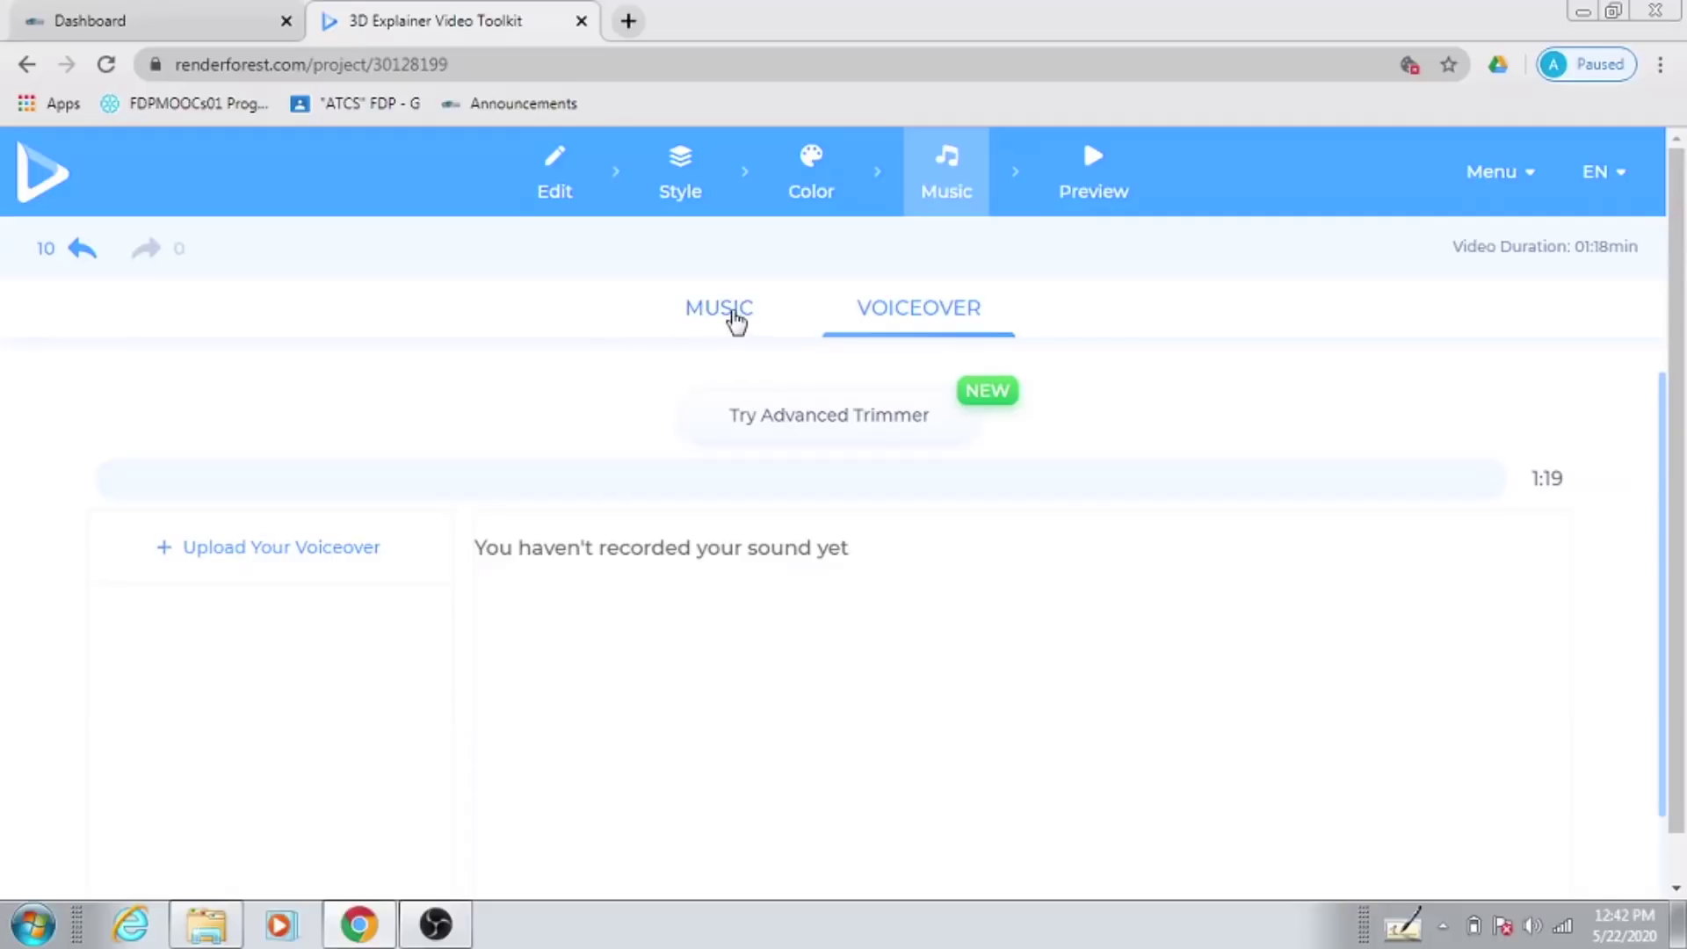
Step: Add Good Memories from the music library as the background track, then go to Preview
{"action": "left_click", "coordinate": [737, 318]}
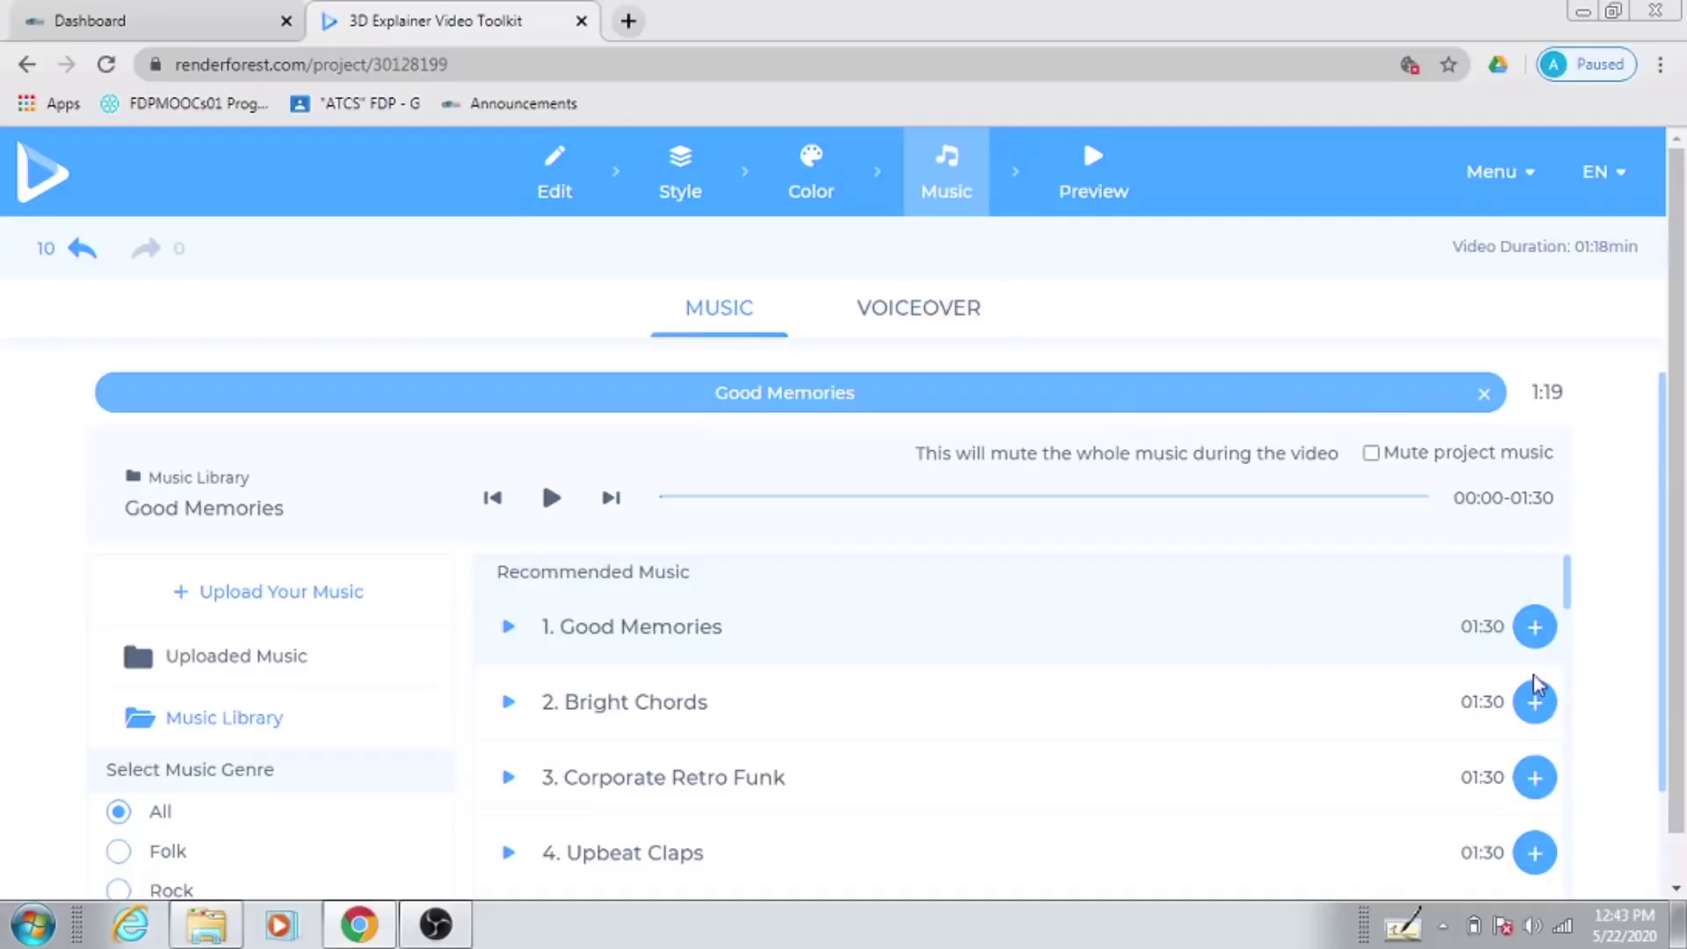
{"action": "left_click", "coordinate": [1537, 642]}
{"action": "left_click", "coordinate": [1089, 173]}
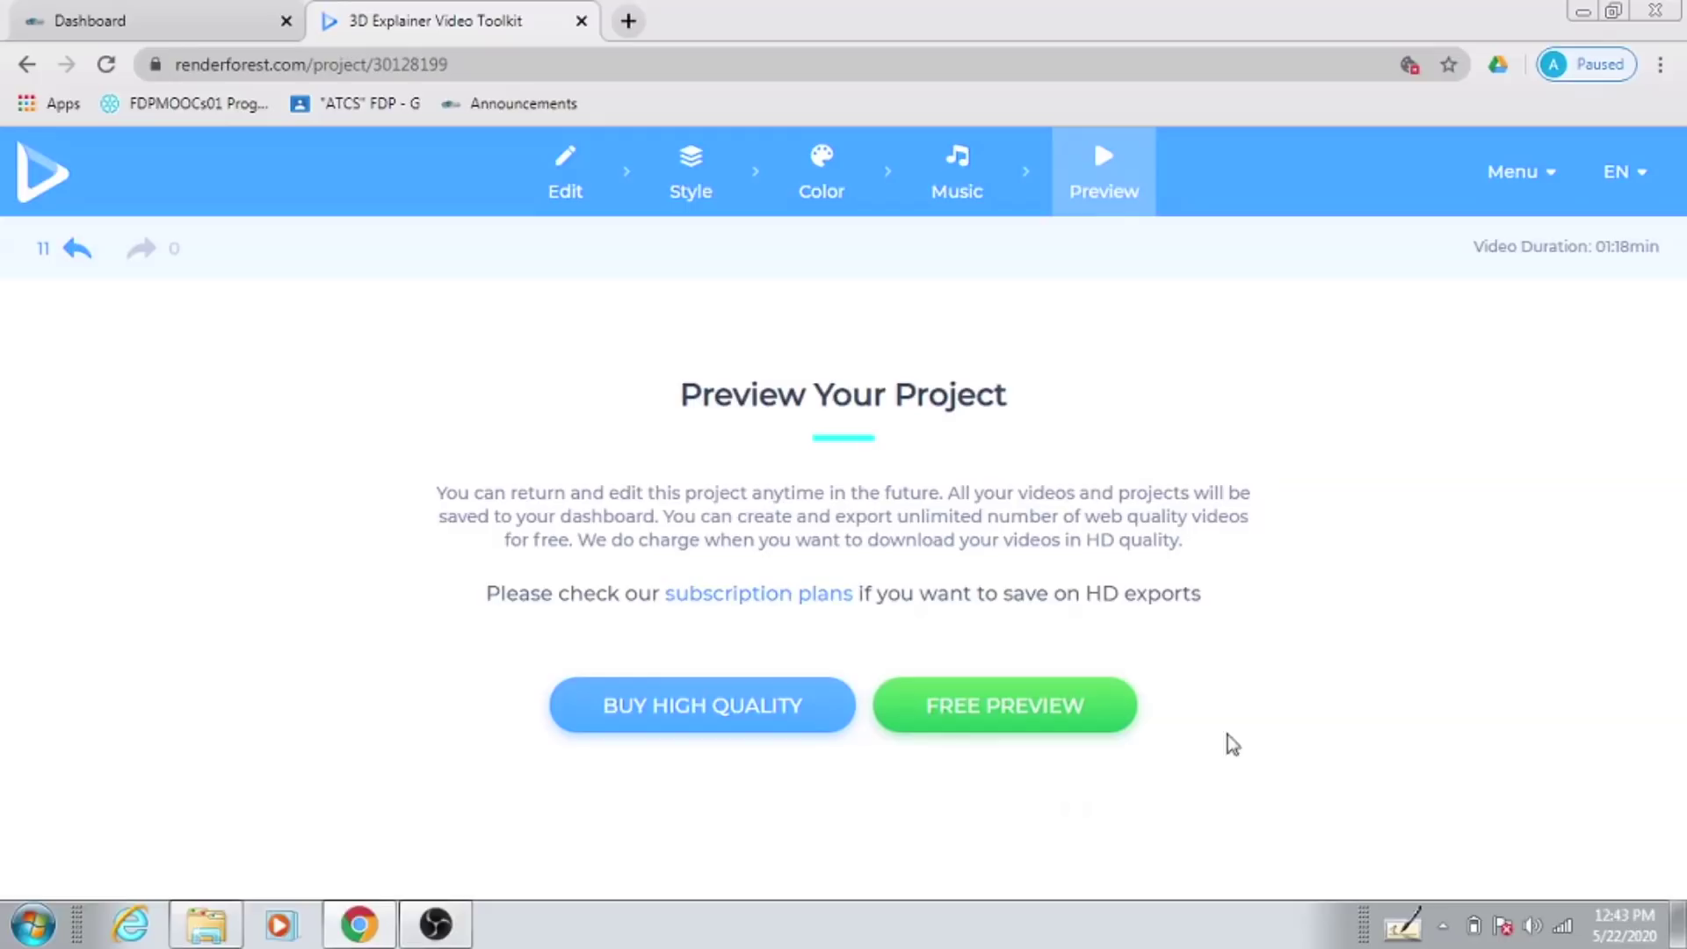
Step: Start the free web-quality preview of the 01:18 video
{"action": "left_click", "coordinate": [996, 716]}
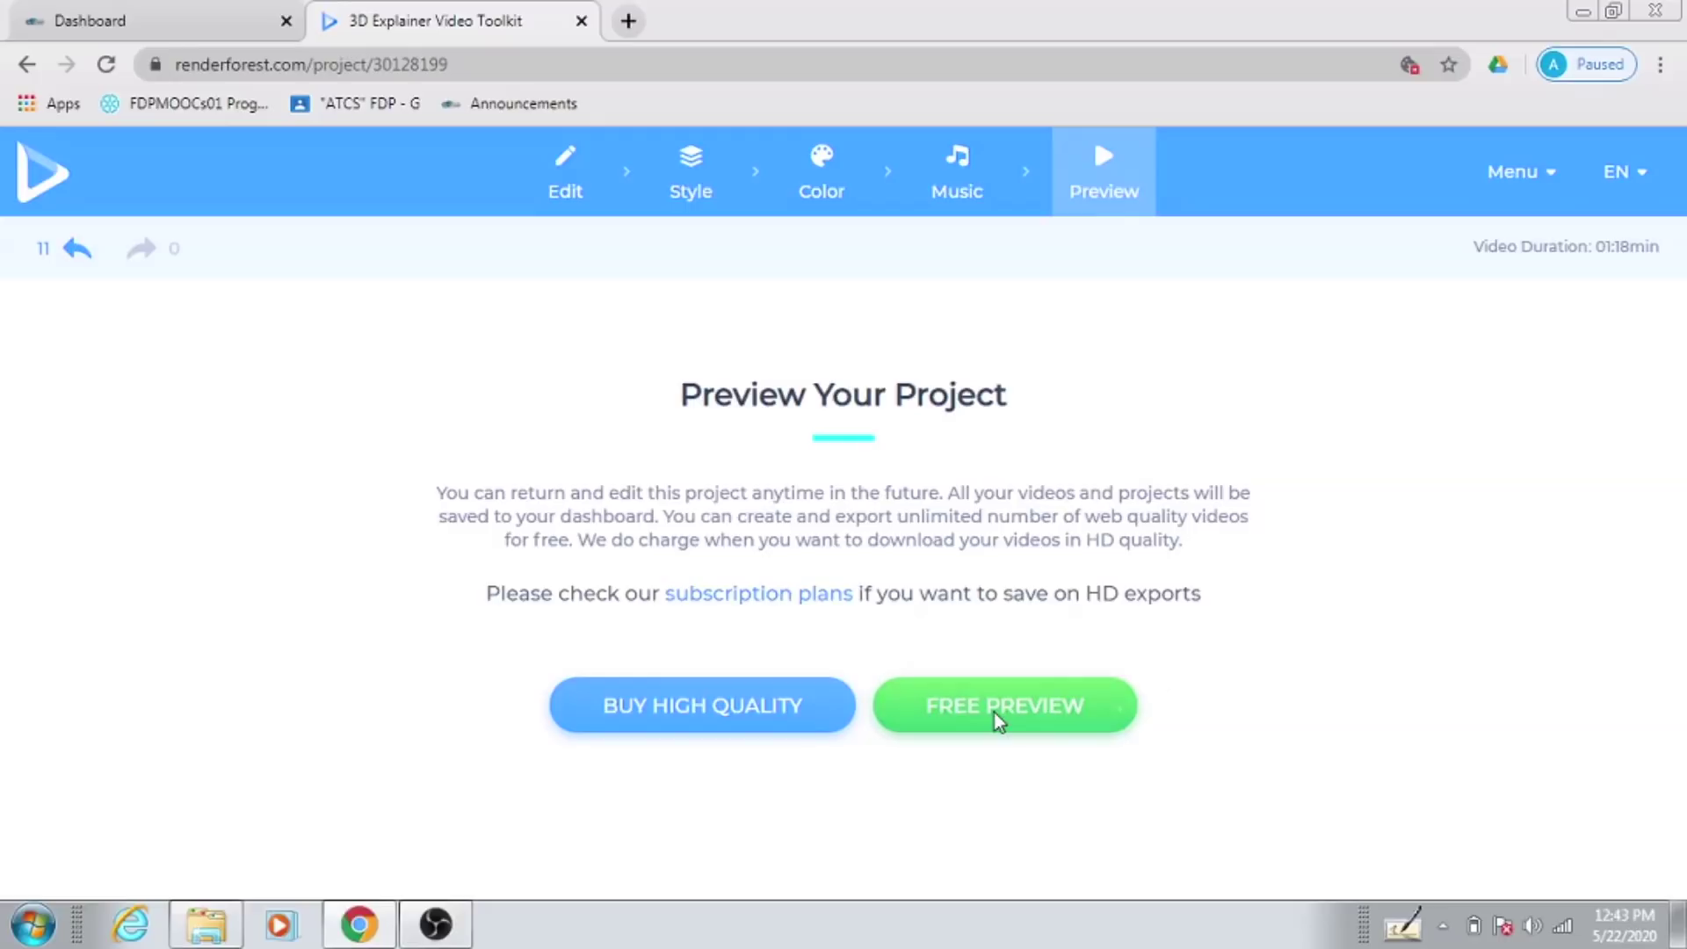
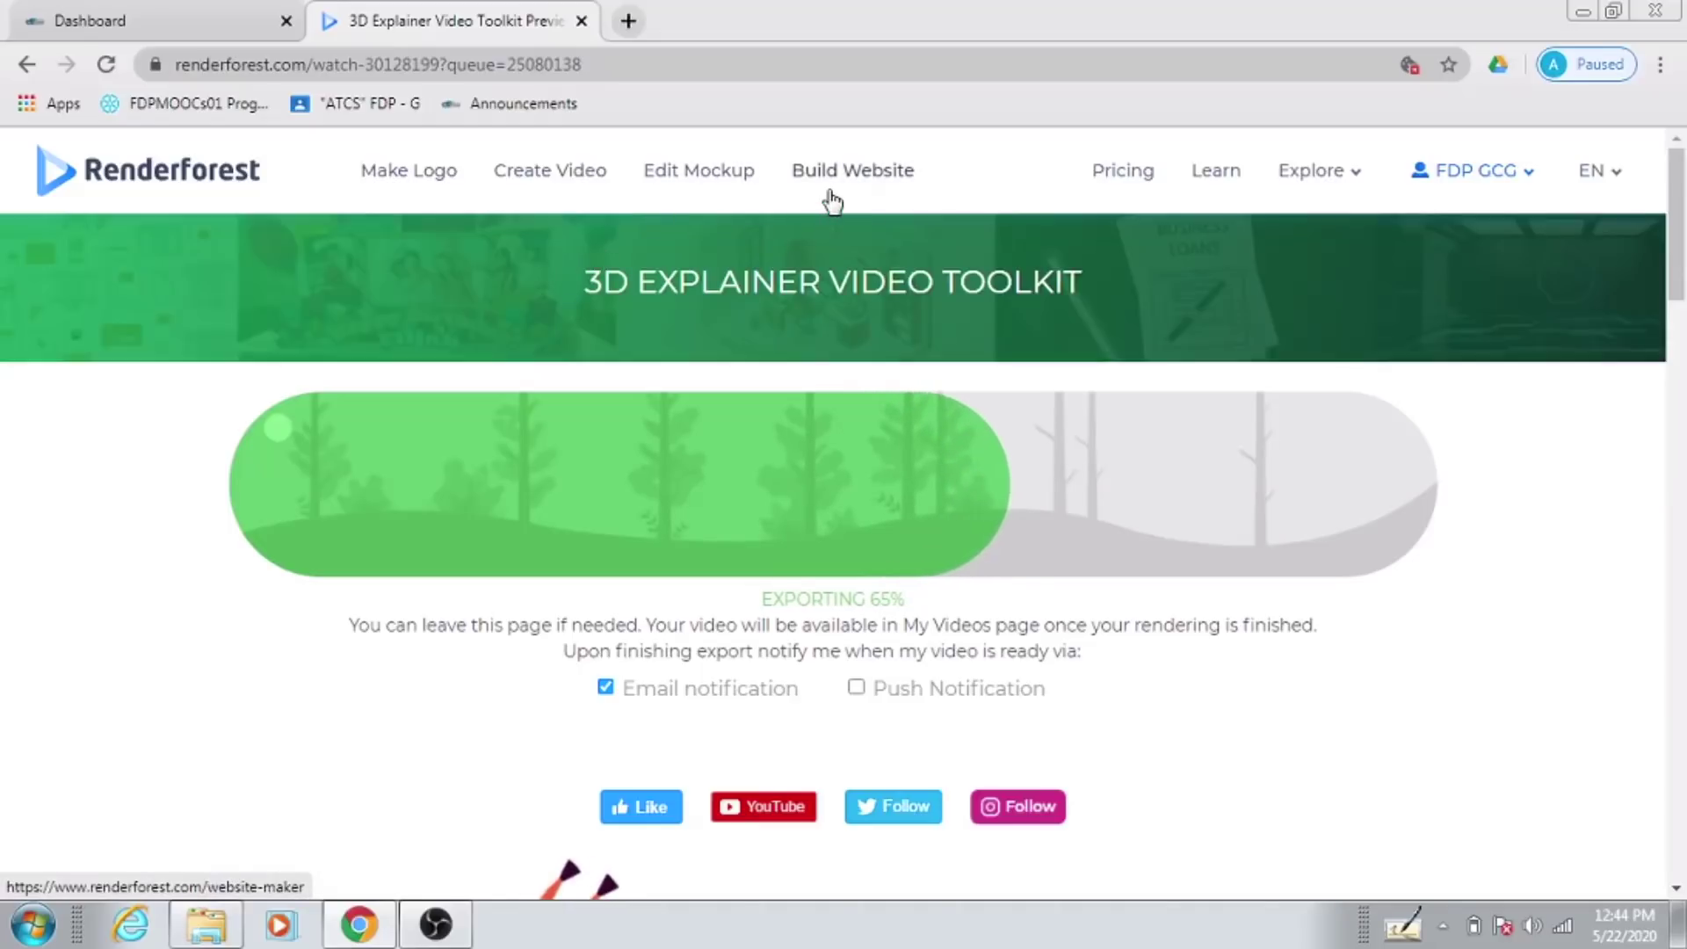
Step: Glance through the site's other video and logo tools while the export runs, then close the list
{"action": "left_click", "coordinate": [1350, 176]}
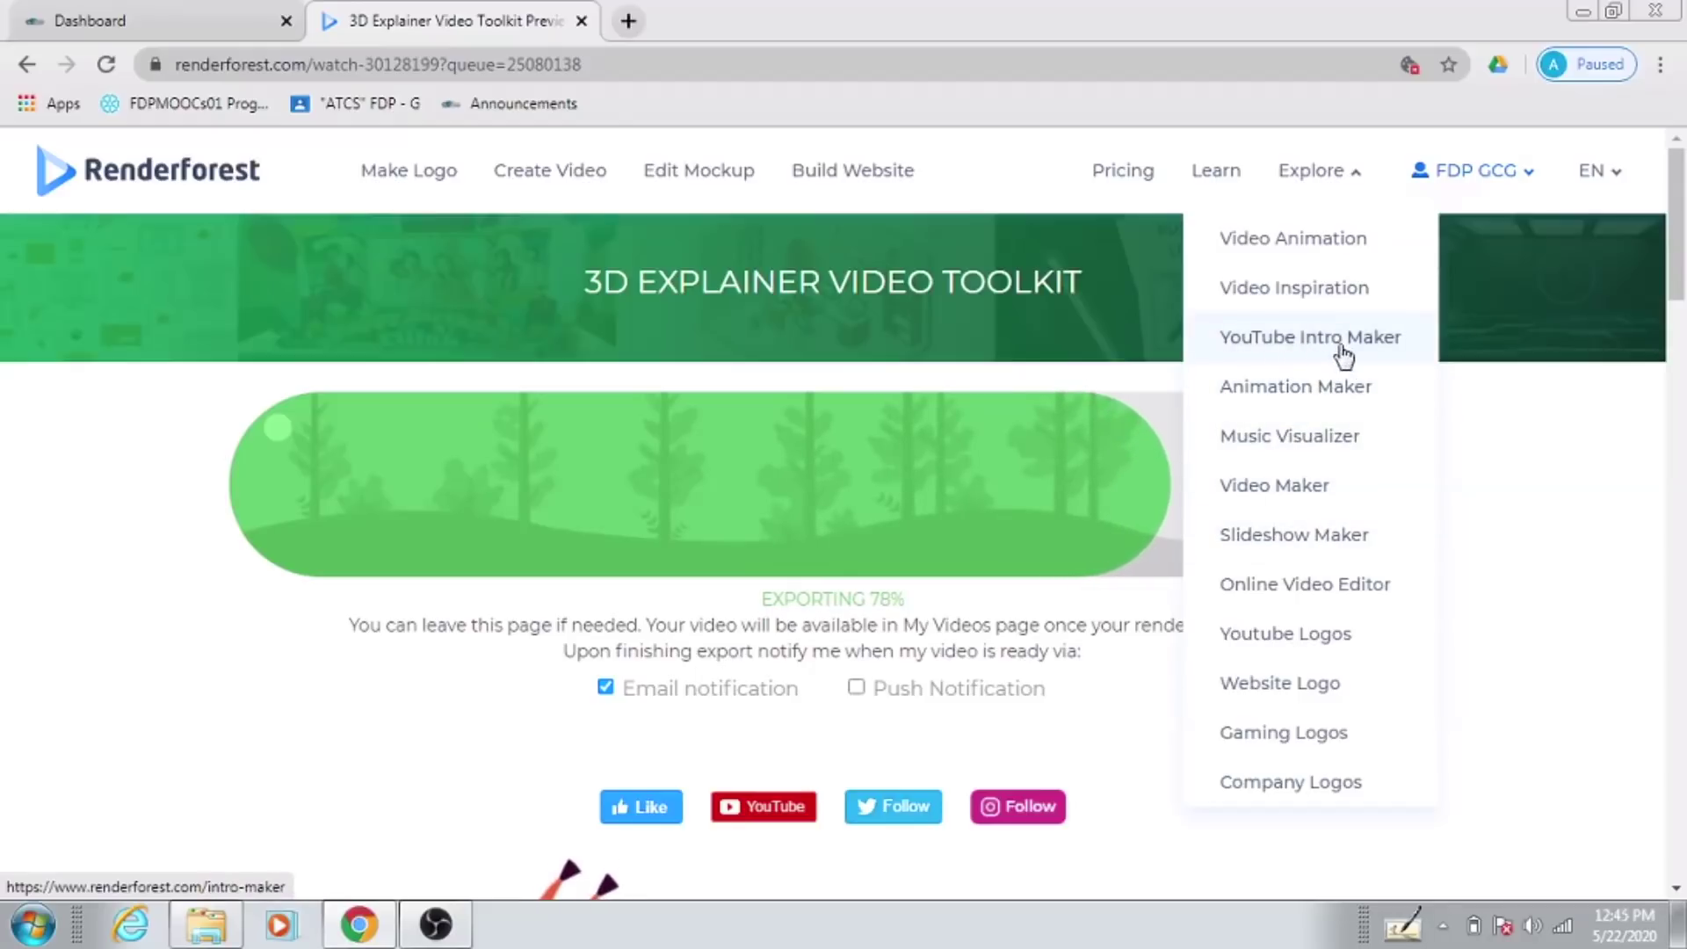
{"action": "left_click", "coordinate": [1505, 413]}
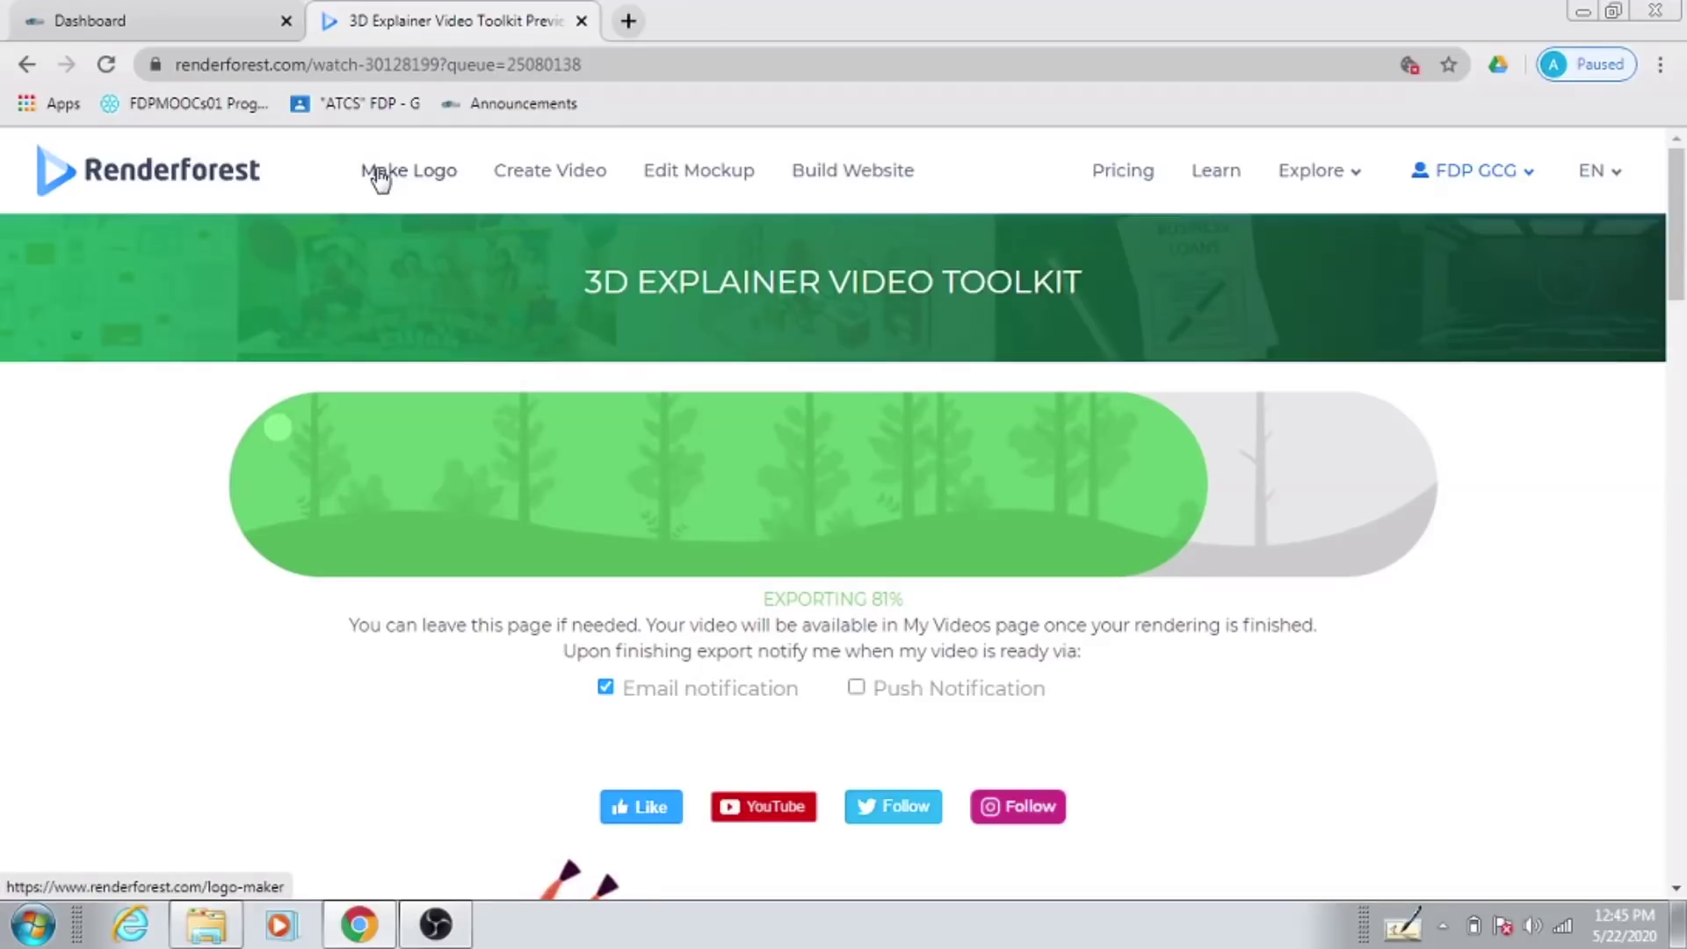
{"action": "scroll", "coordinate": [365, 448], "scroll_direction": "down", "scroll_amount": 5}
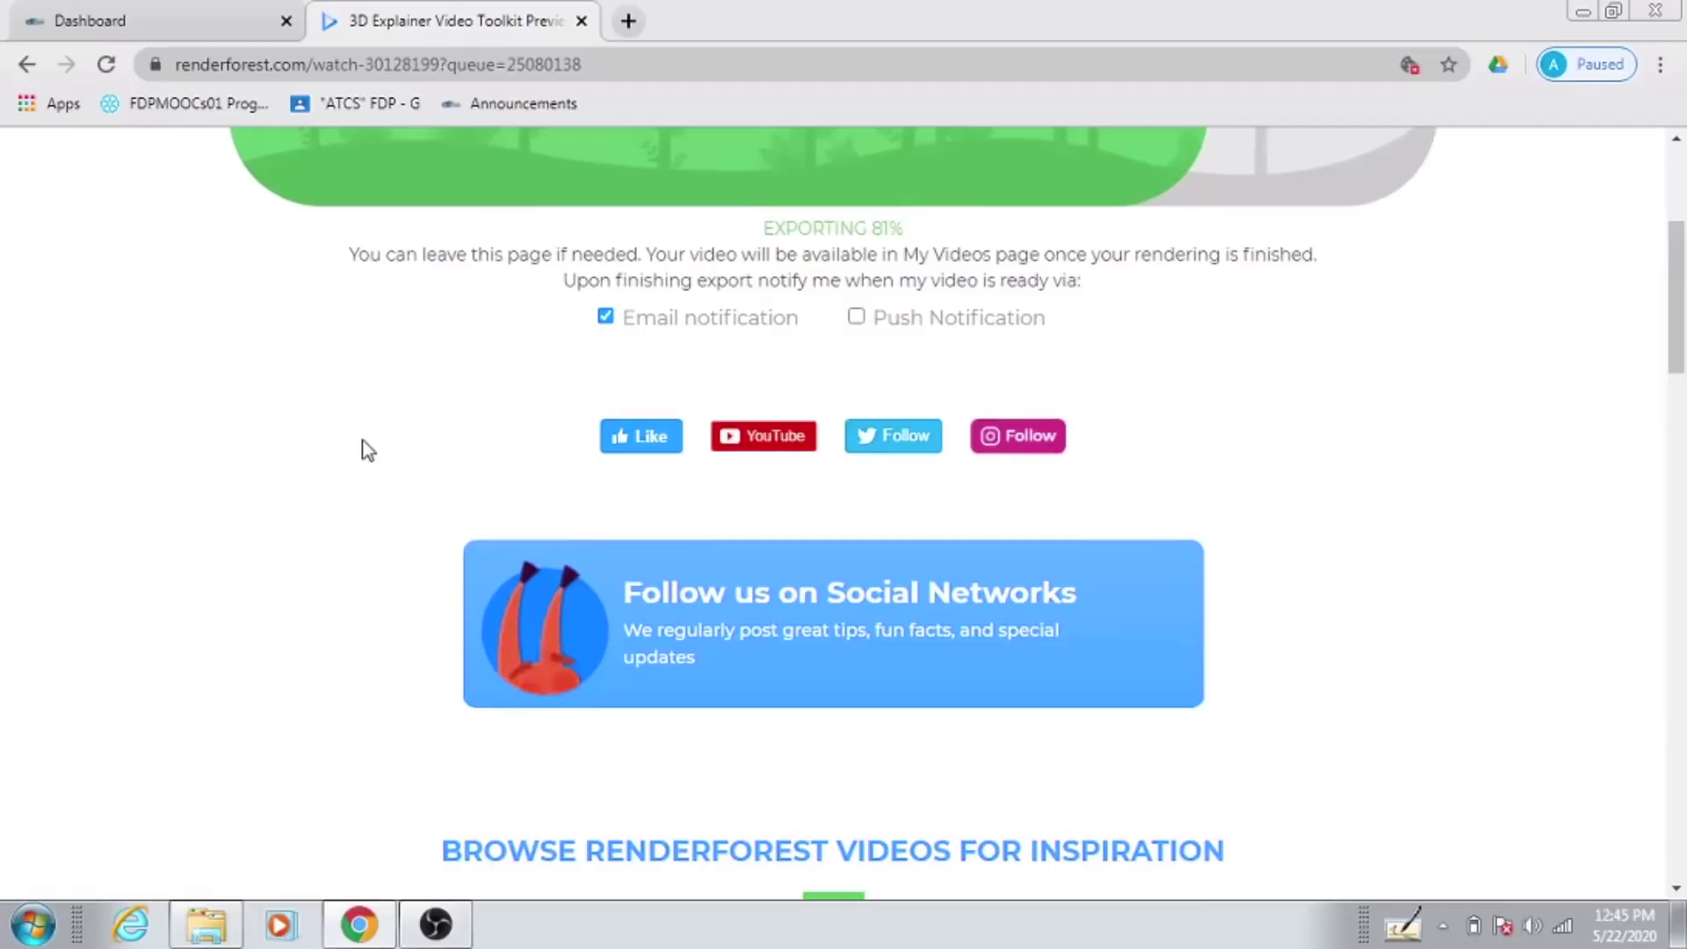
{"action": "scroll", "coordinate": [368, 450], "scroll_direction": "down", "scroll_amount": 2}
{"action": "scroll", "coordinate": [367, 450], "scroll_direction": "down", "scroll_amount": 3}
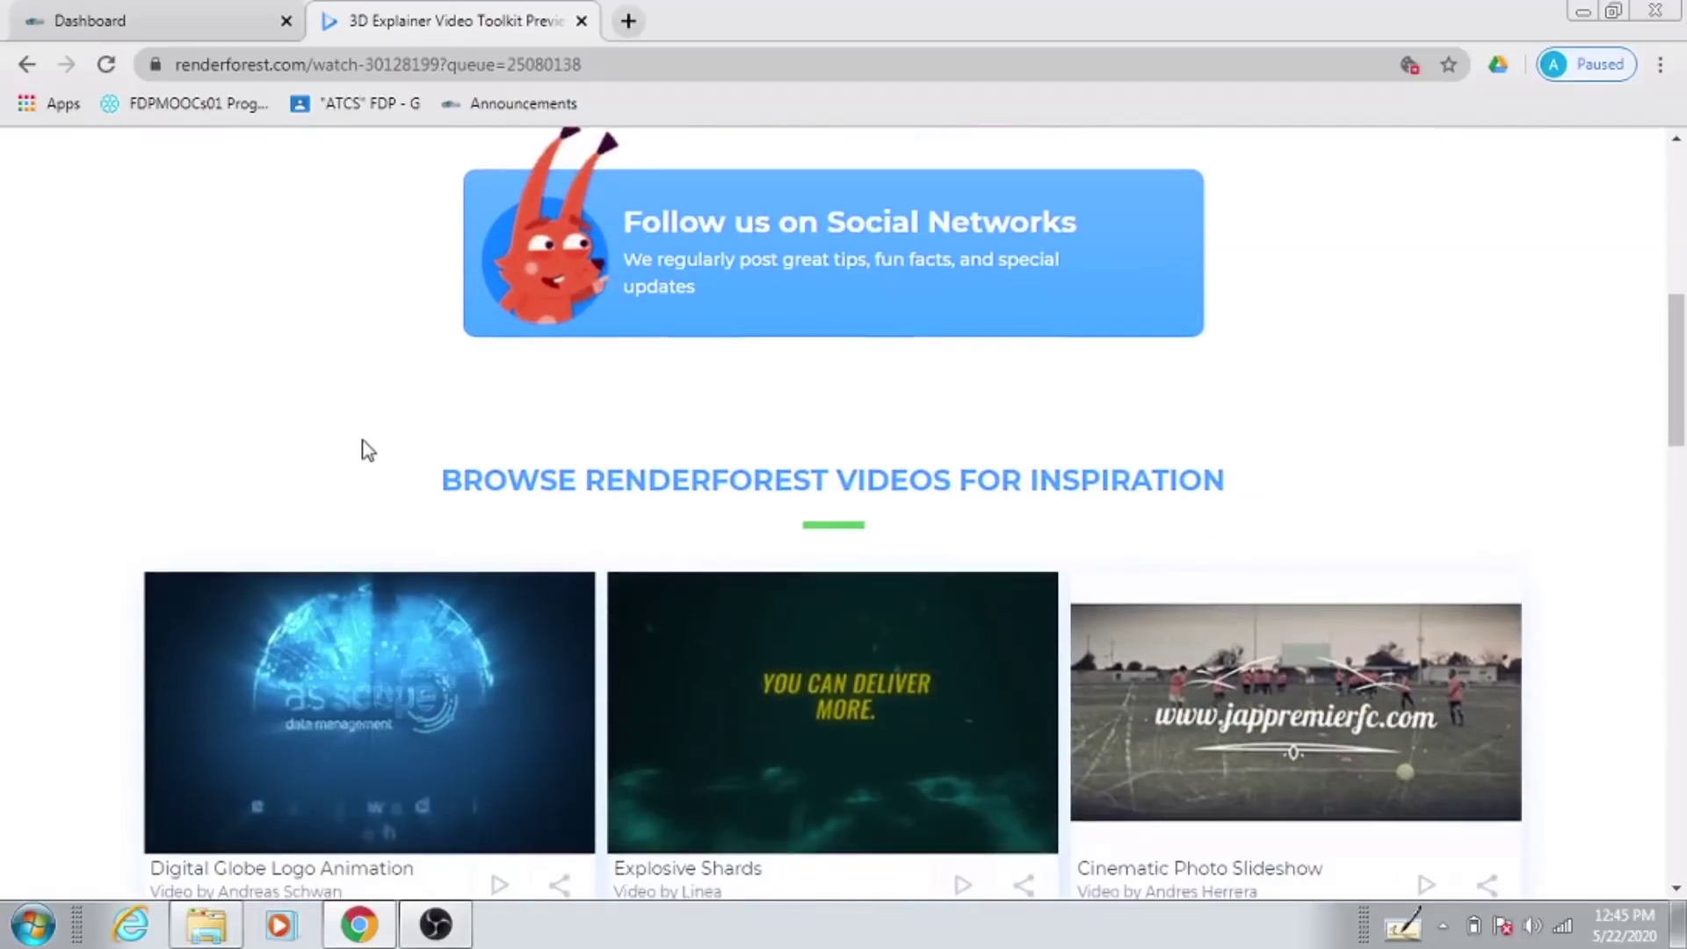
{"action": "scroll", "coordinate": [363, 439], "scroll_direction": "down", "scroll_amount": 3}
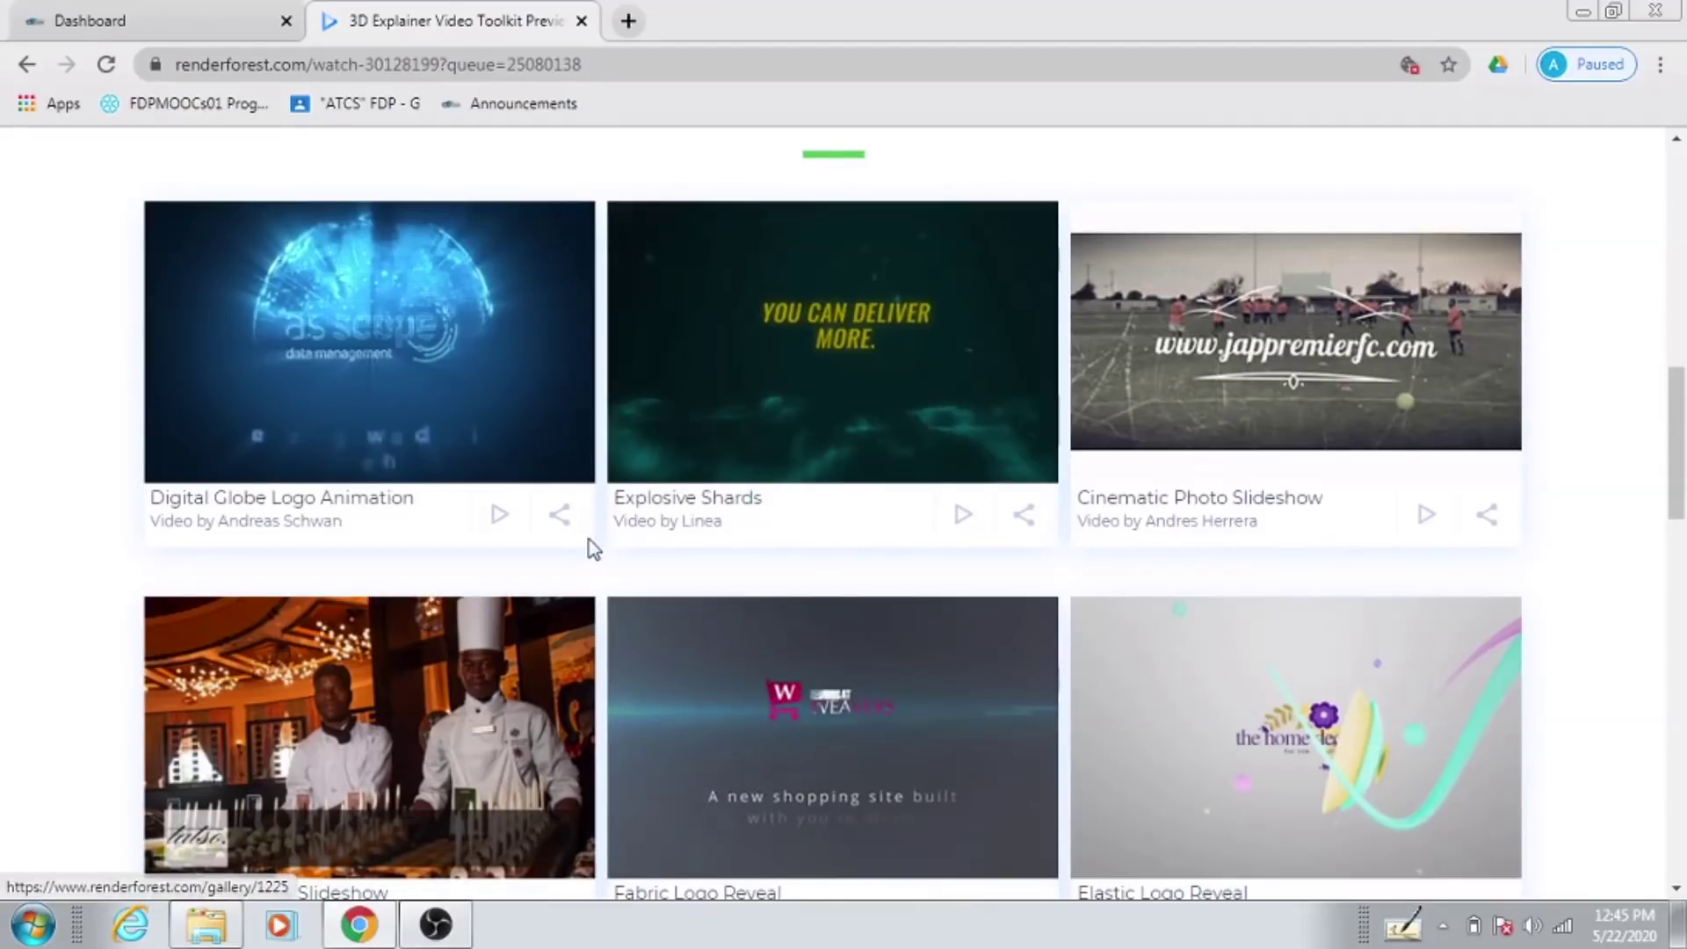
Step: Keep waiting on the export page until the 02 min 40 sec render finishes and the watch page loads
{"action": "scroll", "coordinate": [593, 546], "scroll_direction": "down", "scroll_amount": 7}
{"action": "scroll", "coordinate": [593, 551], "scroll_direction": "down", "scroll_amount": 5}
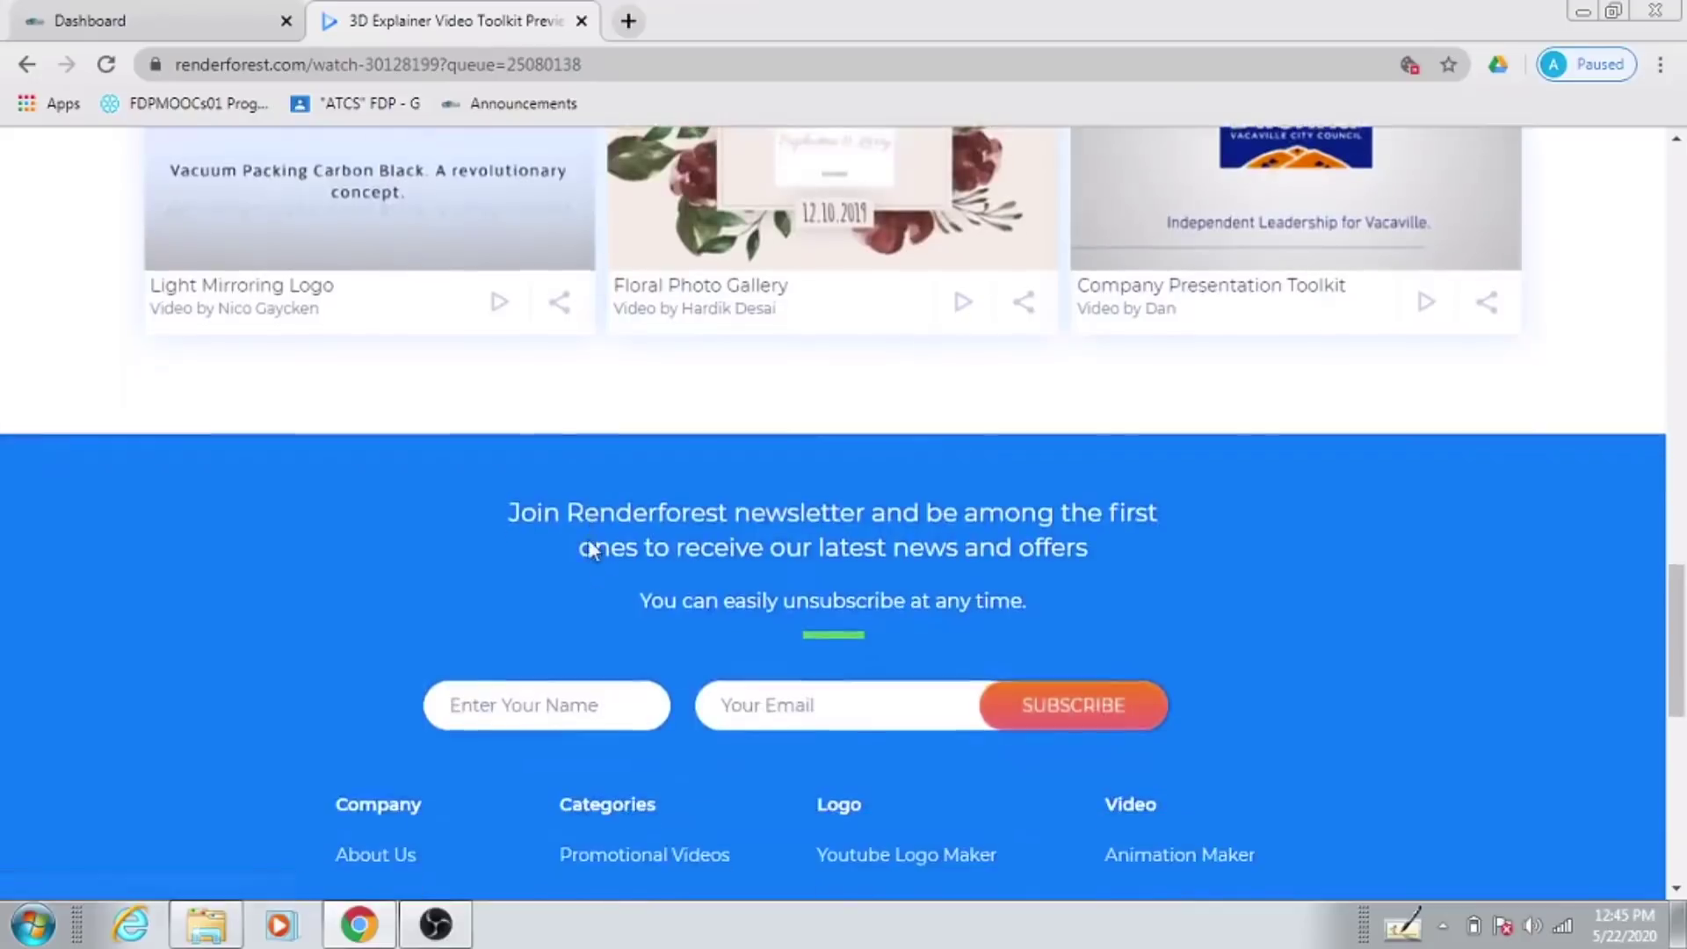
{"action": "scroll", "coordinate": [594, 551], "scroll_direction": "up", "scroll_amount": 5}
{"action": "scroll", "coordinate": [592, 551], "scroll_direction": "up", "scroll_amount": 15}
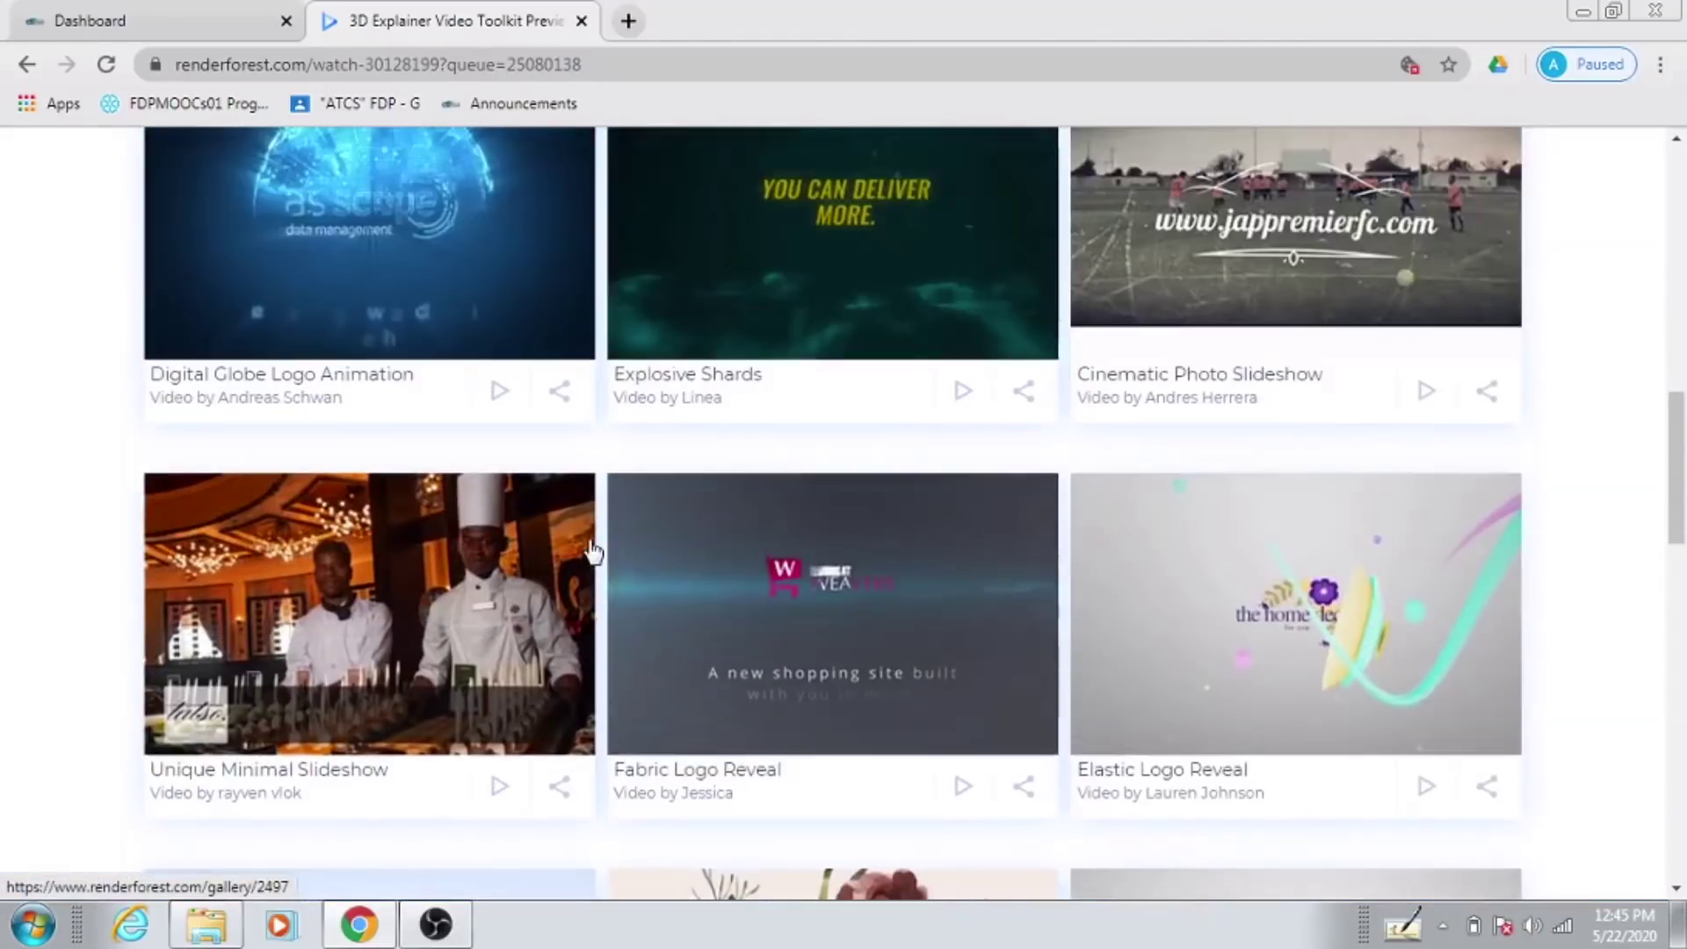
{"action": "scroll", "coordinate": [592, 552], "scroll_direction": "down", "scroll_amount": 15}
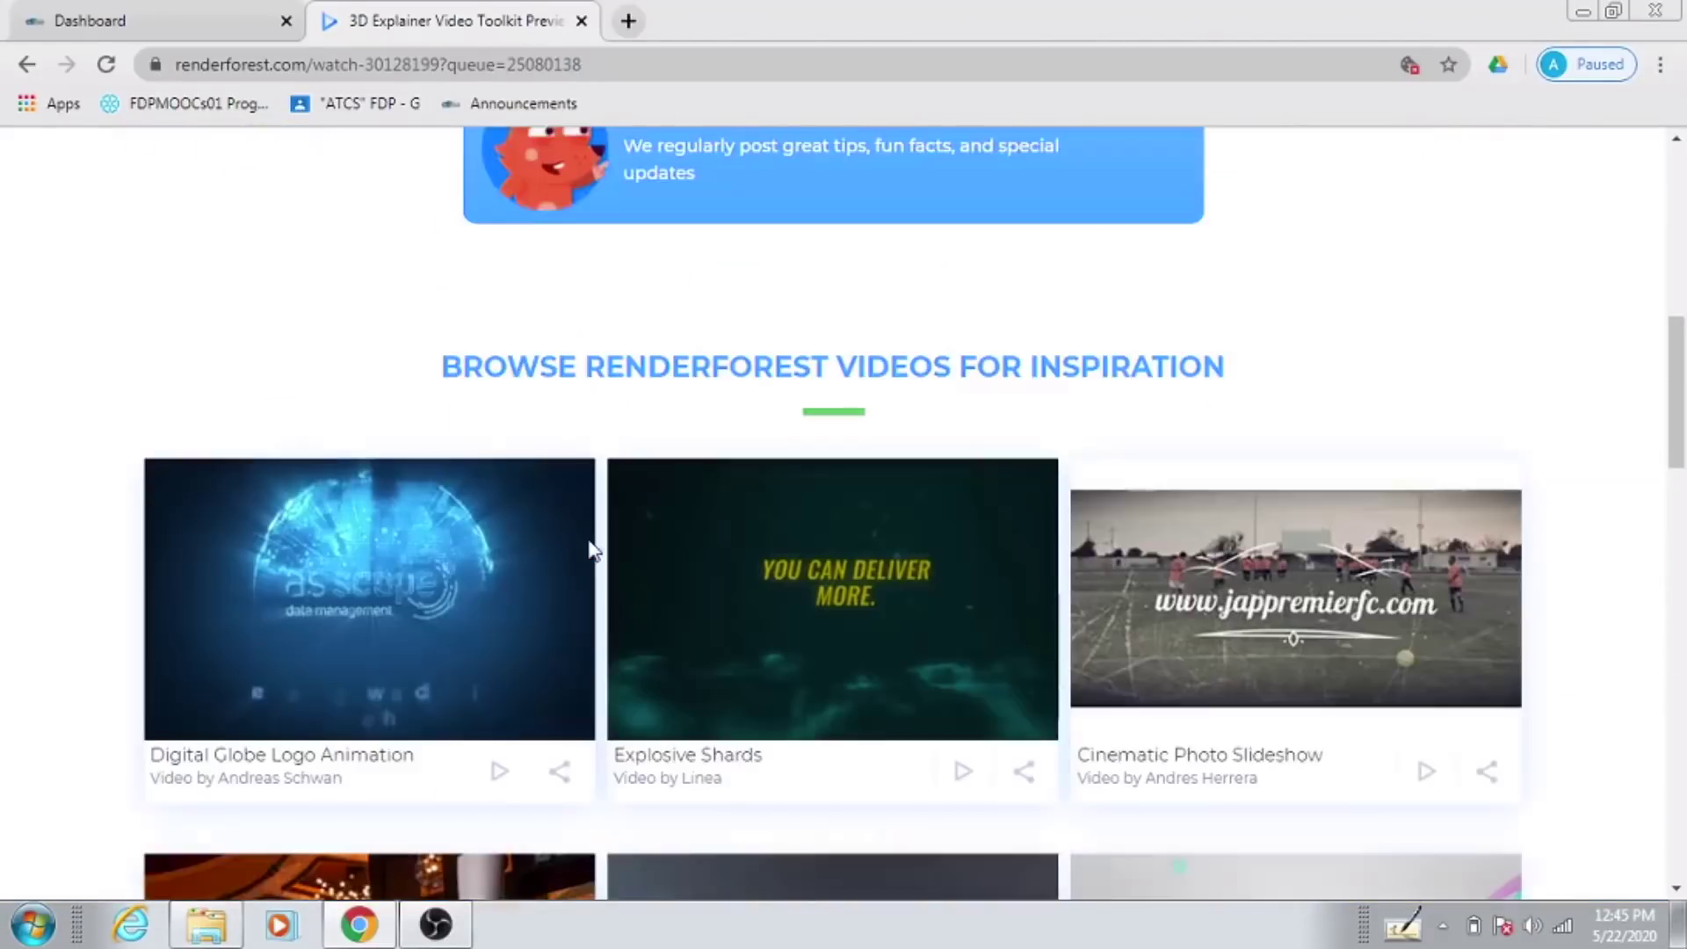
{"action": "scroll", "coordinate": [595, 534], "scroll_direction": "down", "scroll_amount": 5}
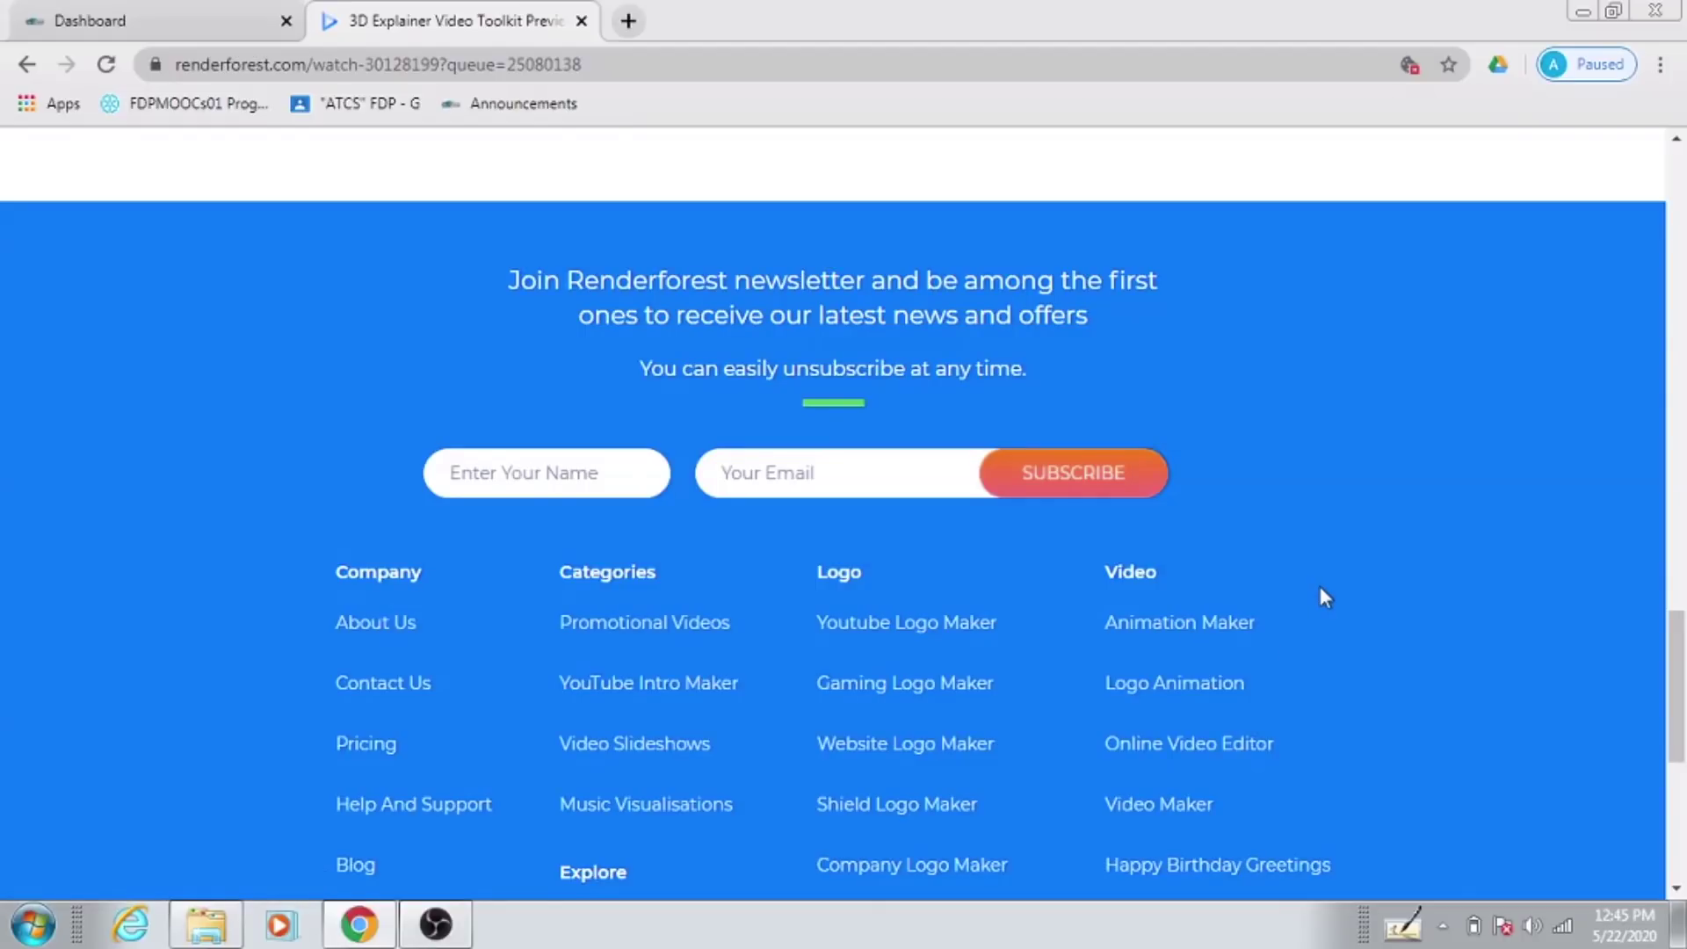
{"action": "scroll", "coordinate": [1320, 587], "scroll_direction": "up", "scroll_amount": 10}
{"action": "scroll", "coordinate": [1320, 587], "scroll_direction": "up", "scroll_amount": 12}
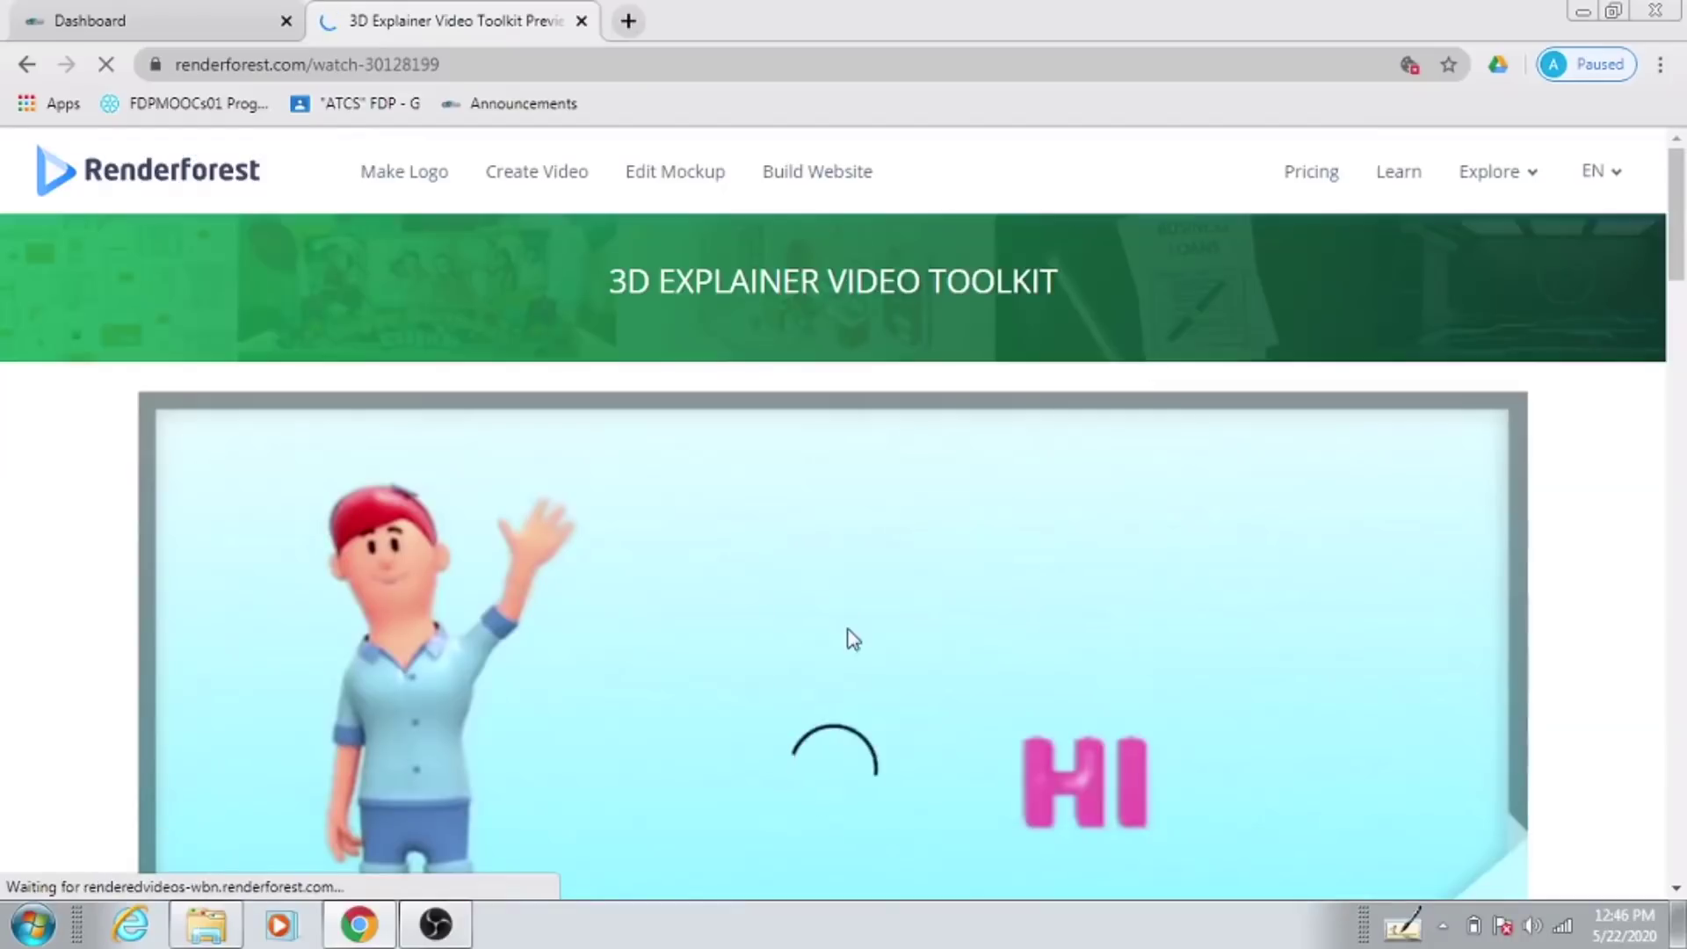
Step: Play the rendered 3D Explainer video and pause it at 0:15 of 1:18
{"action": "scroll", "coordinate": [850, 629], "scroll_direction": "down", "scroll_amount": 3}
{"action": "scroll", "coordinate": [873, 571], "scroll_direction": "down", "scroll_amount": 2}
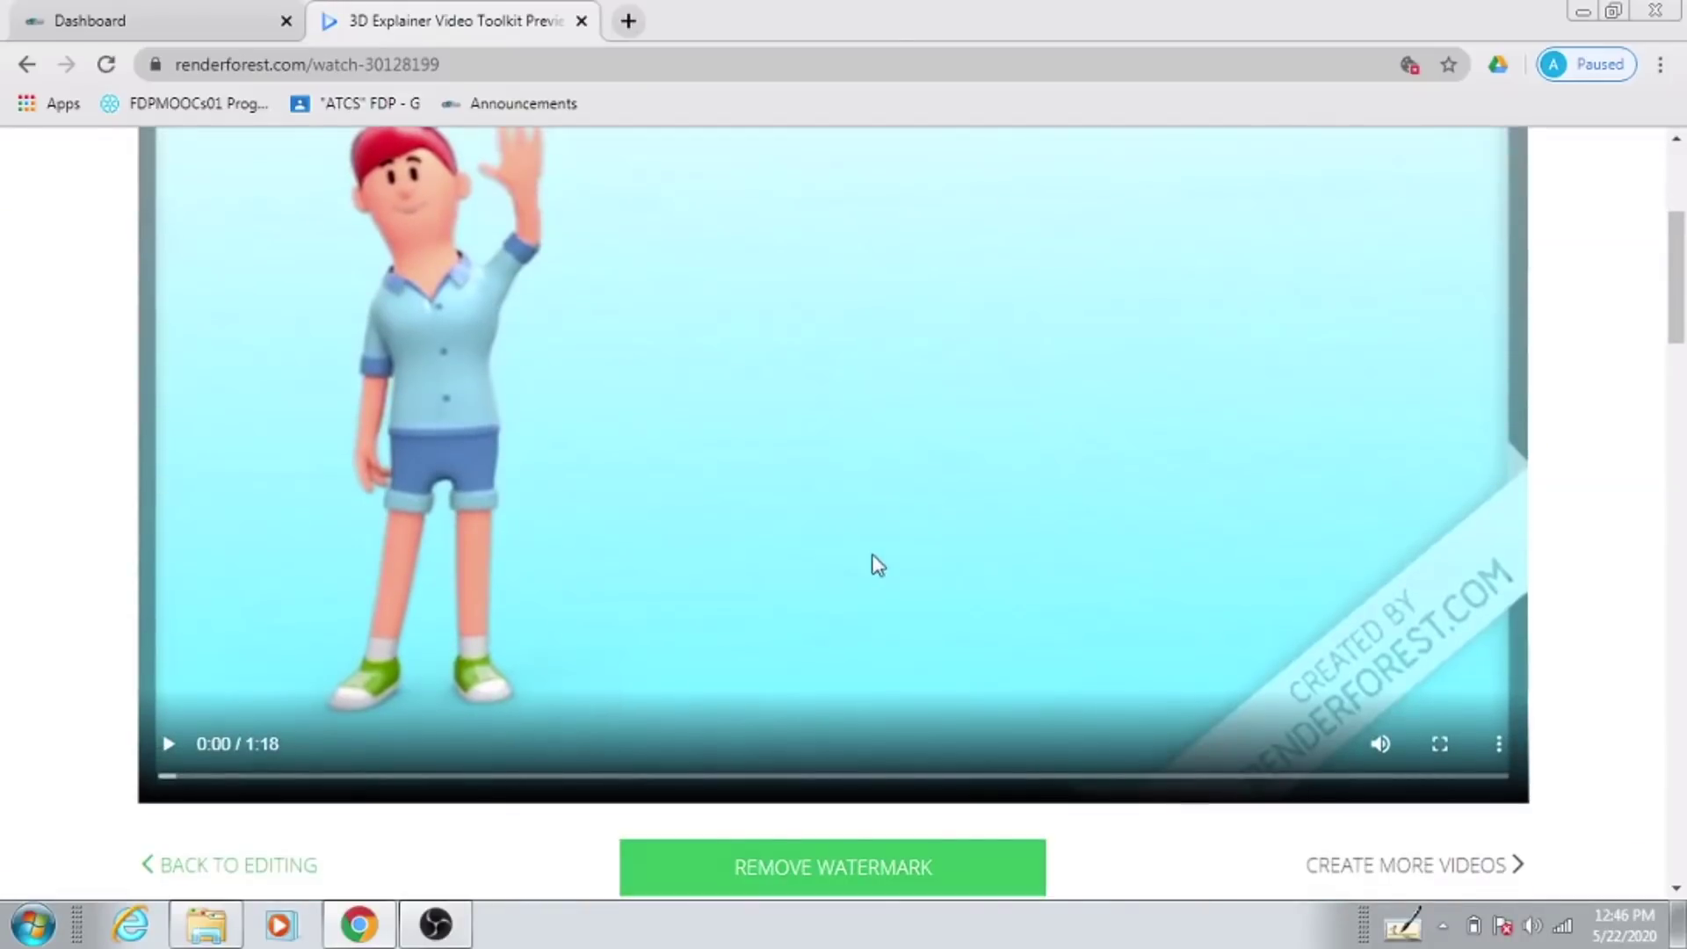
{"action": "left_click", "coordinate": [169, 738]}
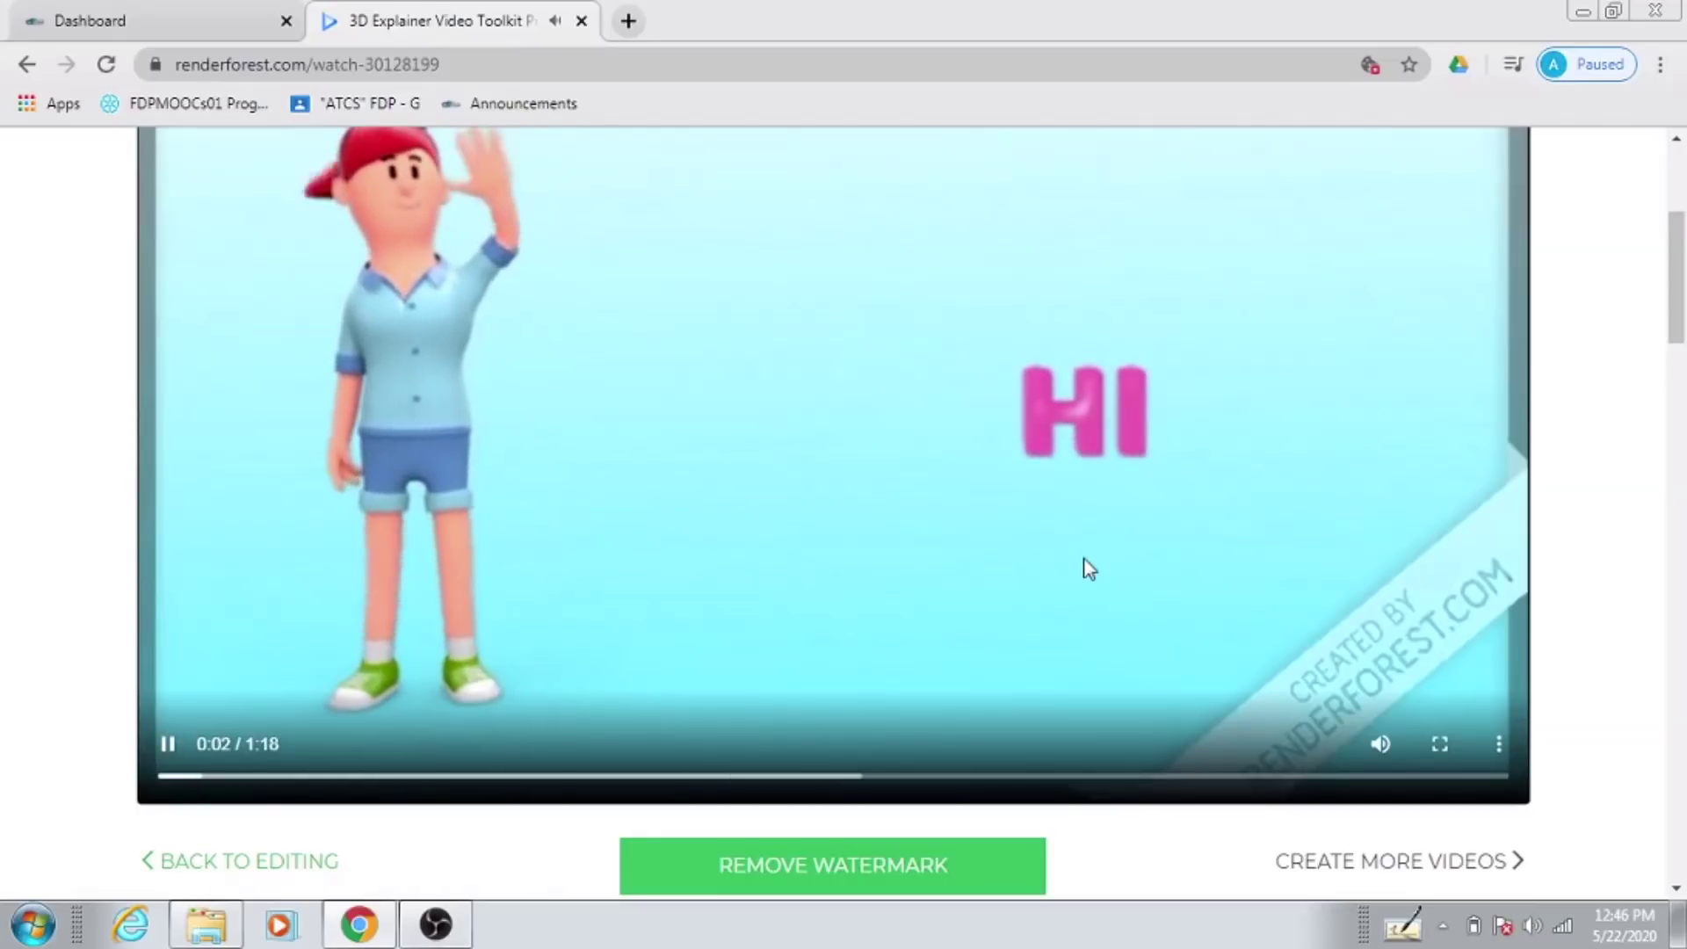
{"action": "scroll", "coordinate": [1090, 569], "scroll_direction": "up", "scroll_amount": 1}
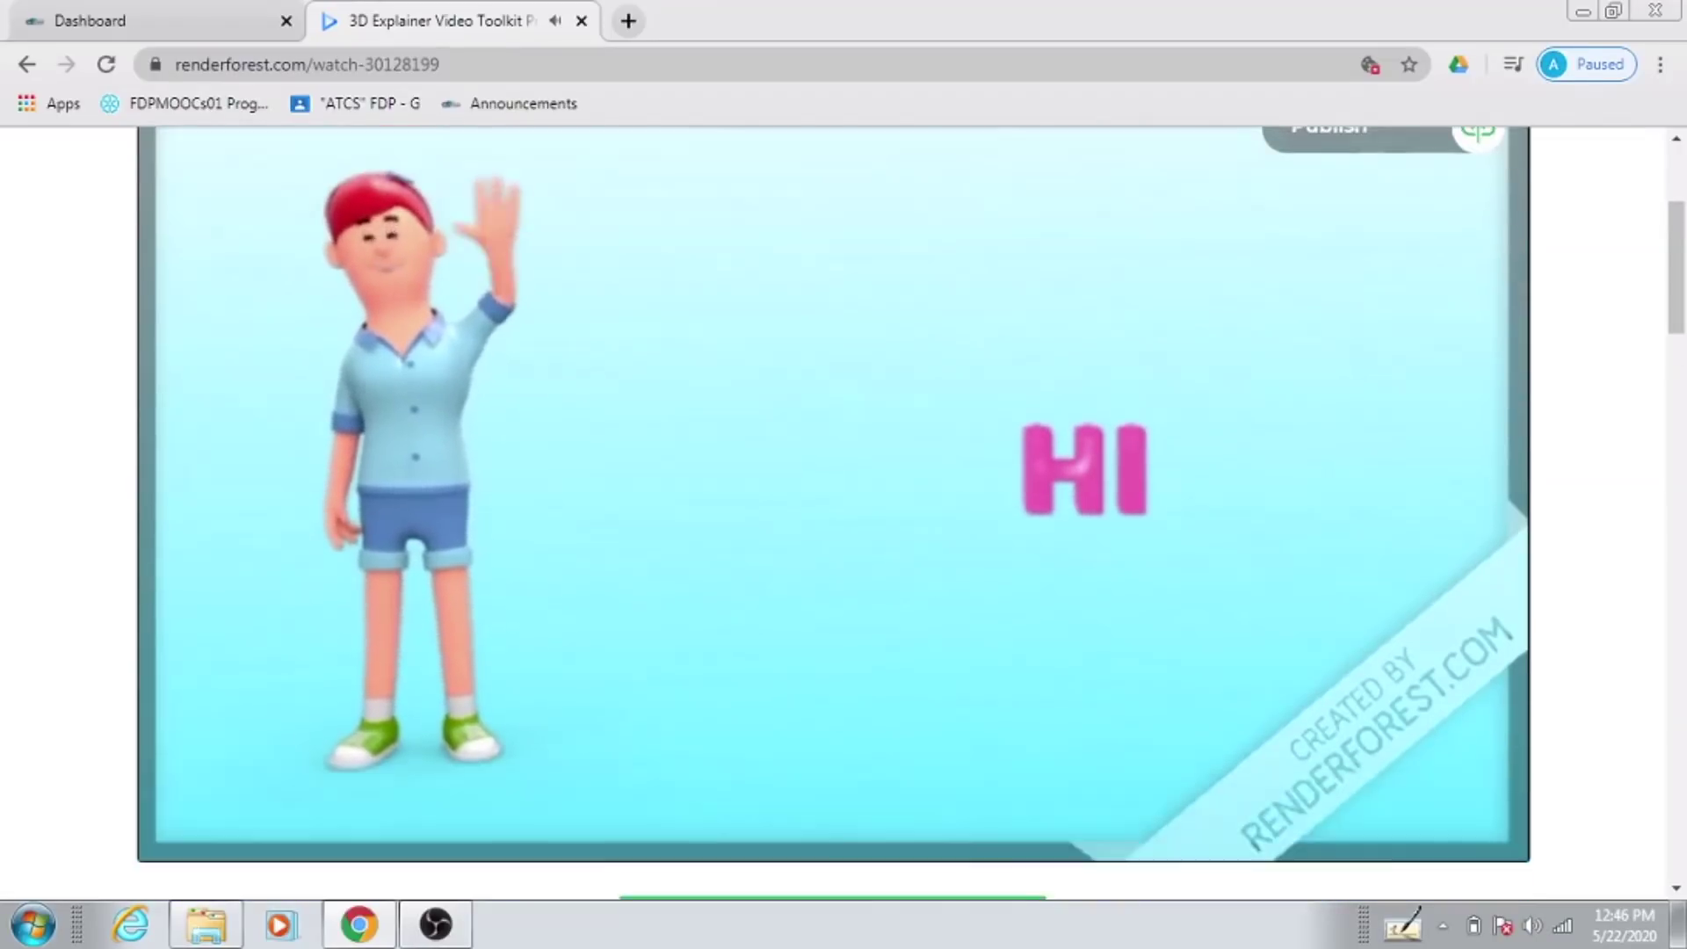
{"action": "scroll", "coordinate": [1090, 569], "scroll_direction": "down", "scroll_amount": 3}
{"action": "scroll", "coordinate": [1090, 569], "scroll_direction": "up", "scroll_amount": 1}
{"action": "scroll", "coordinate": [787, 658], "scroll_direction": "up", "scroll_amount": 1}
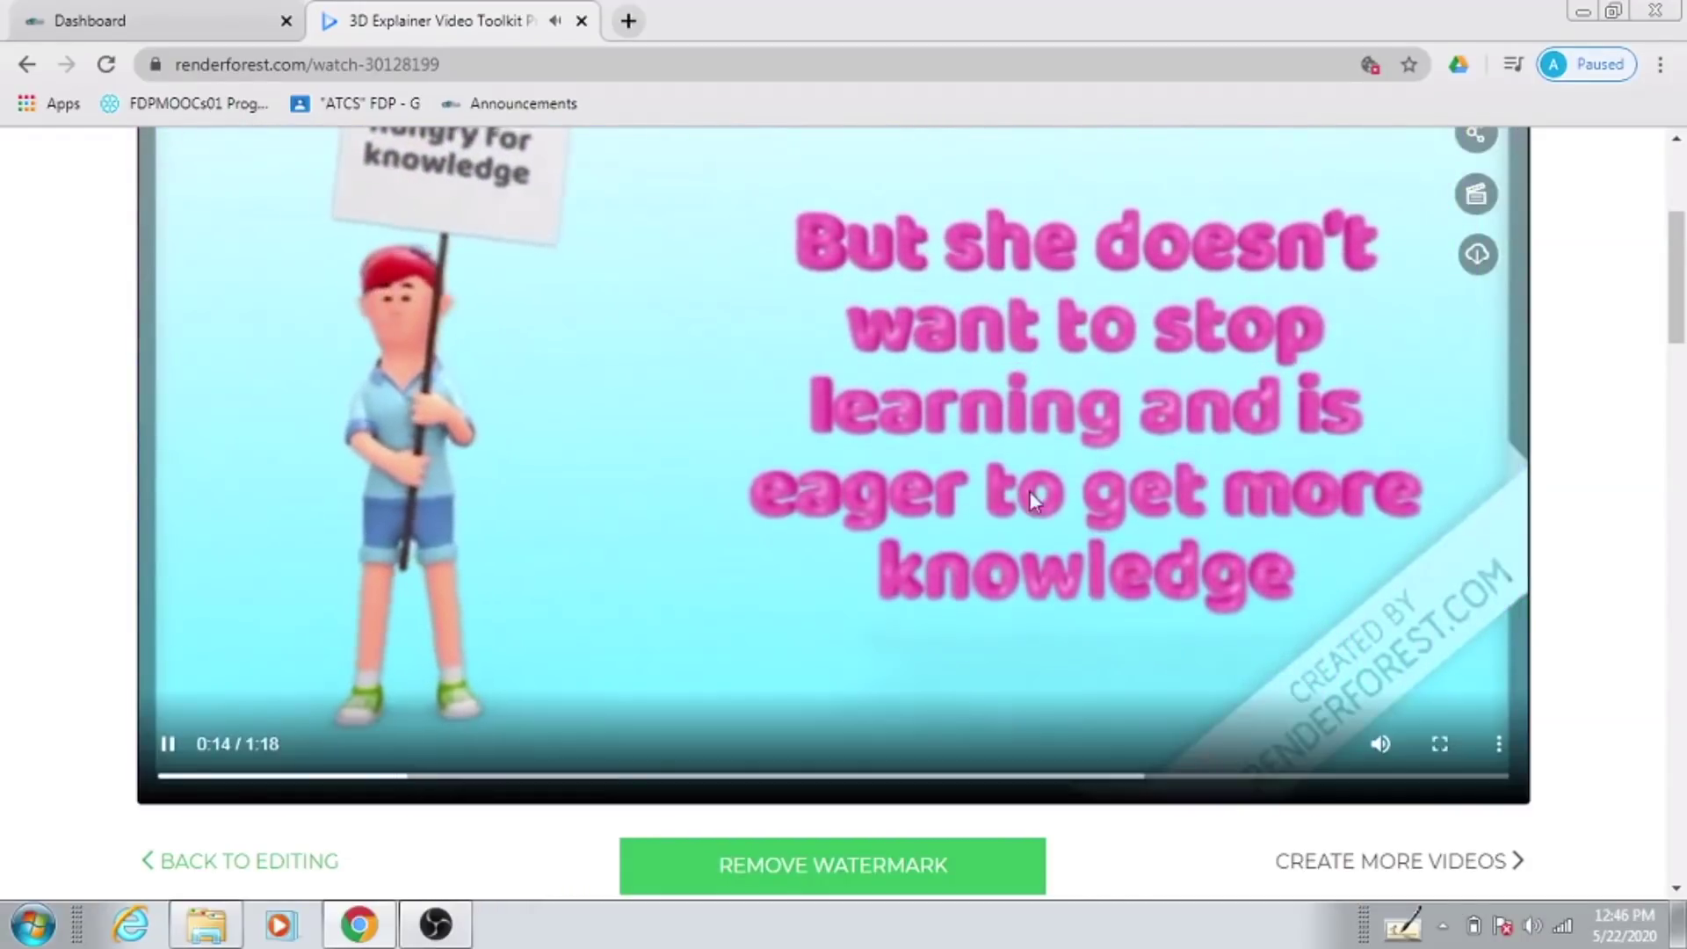
{"action": "left_click", "coordinate": [168, 745]}
Step: Download the rendered video as output_free.mp4 using the Download icon beside the player
{"action": "scroll", "coordinate": [1295, 459], "scroll_direction": "up", "scroll_amount": 3}
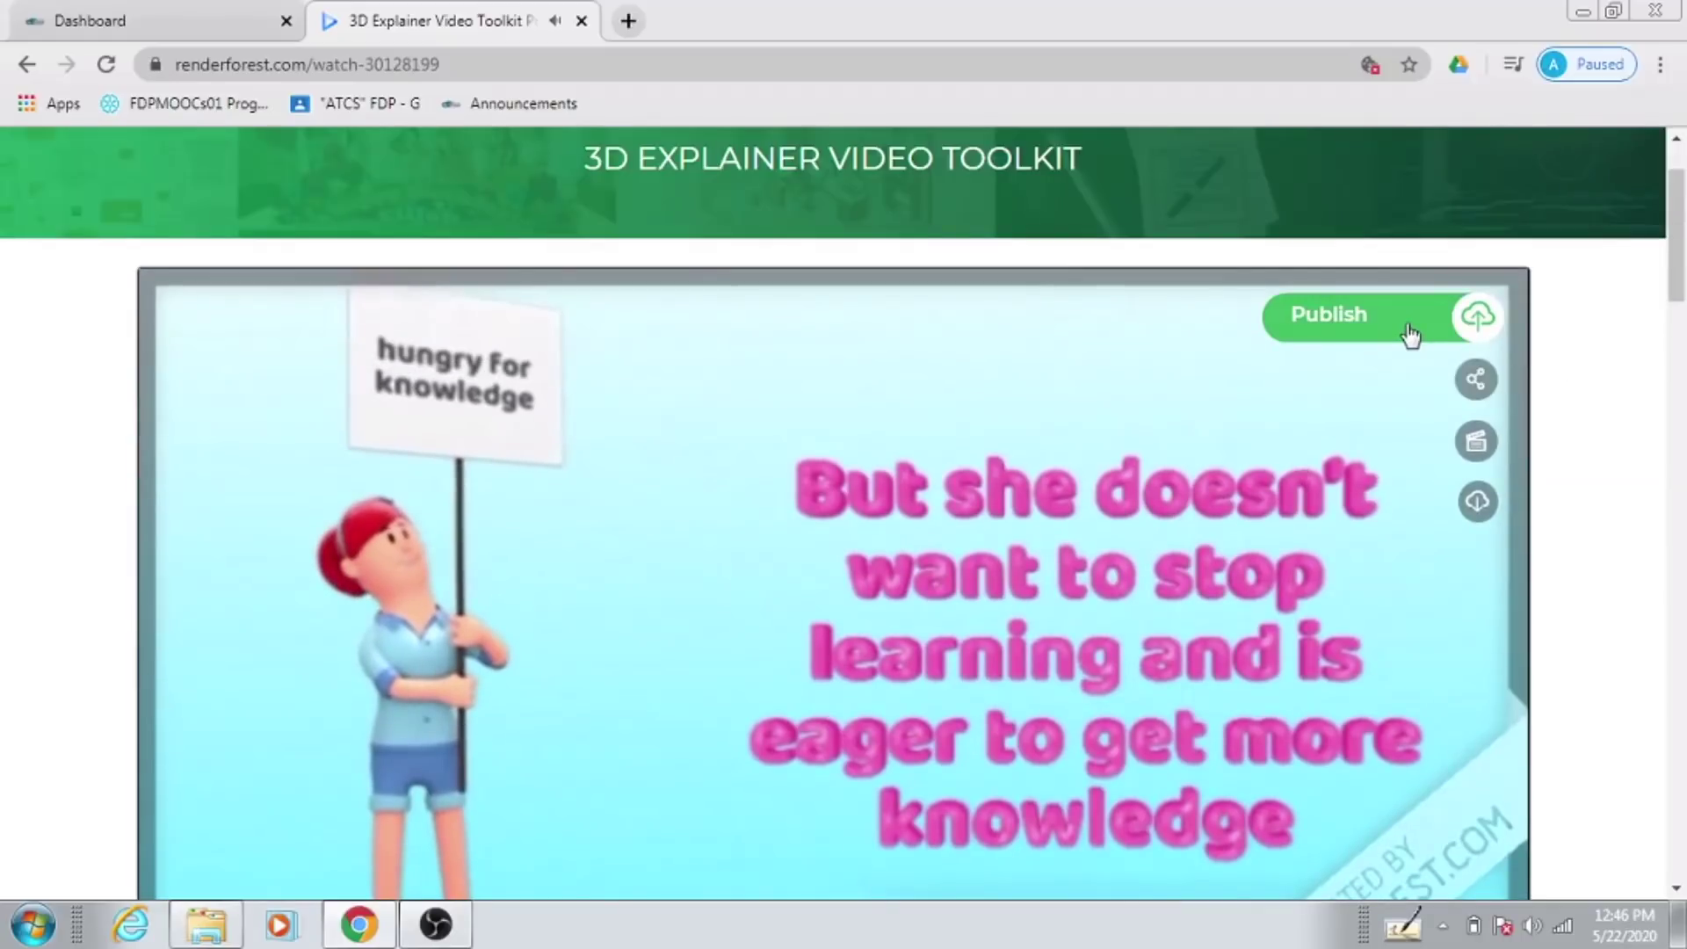
{"action": "mouse_move", "coordinate": [1477, 382]}
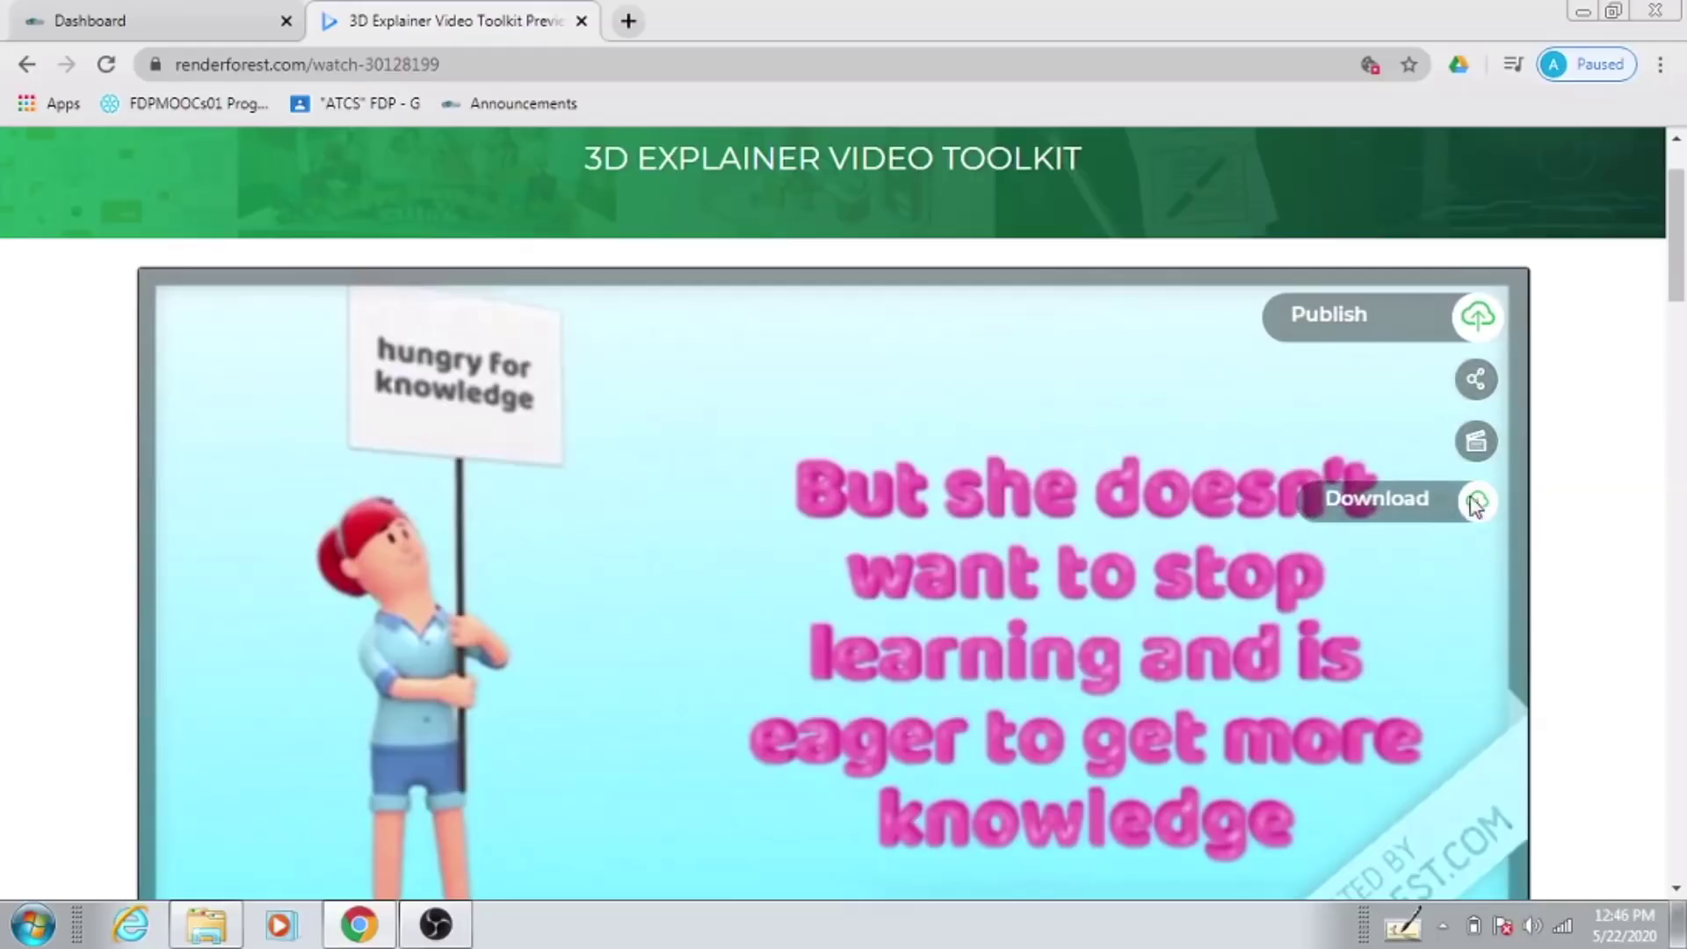
{"action": "left_click", "coordinate": [1396, 504]}
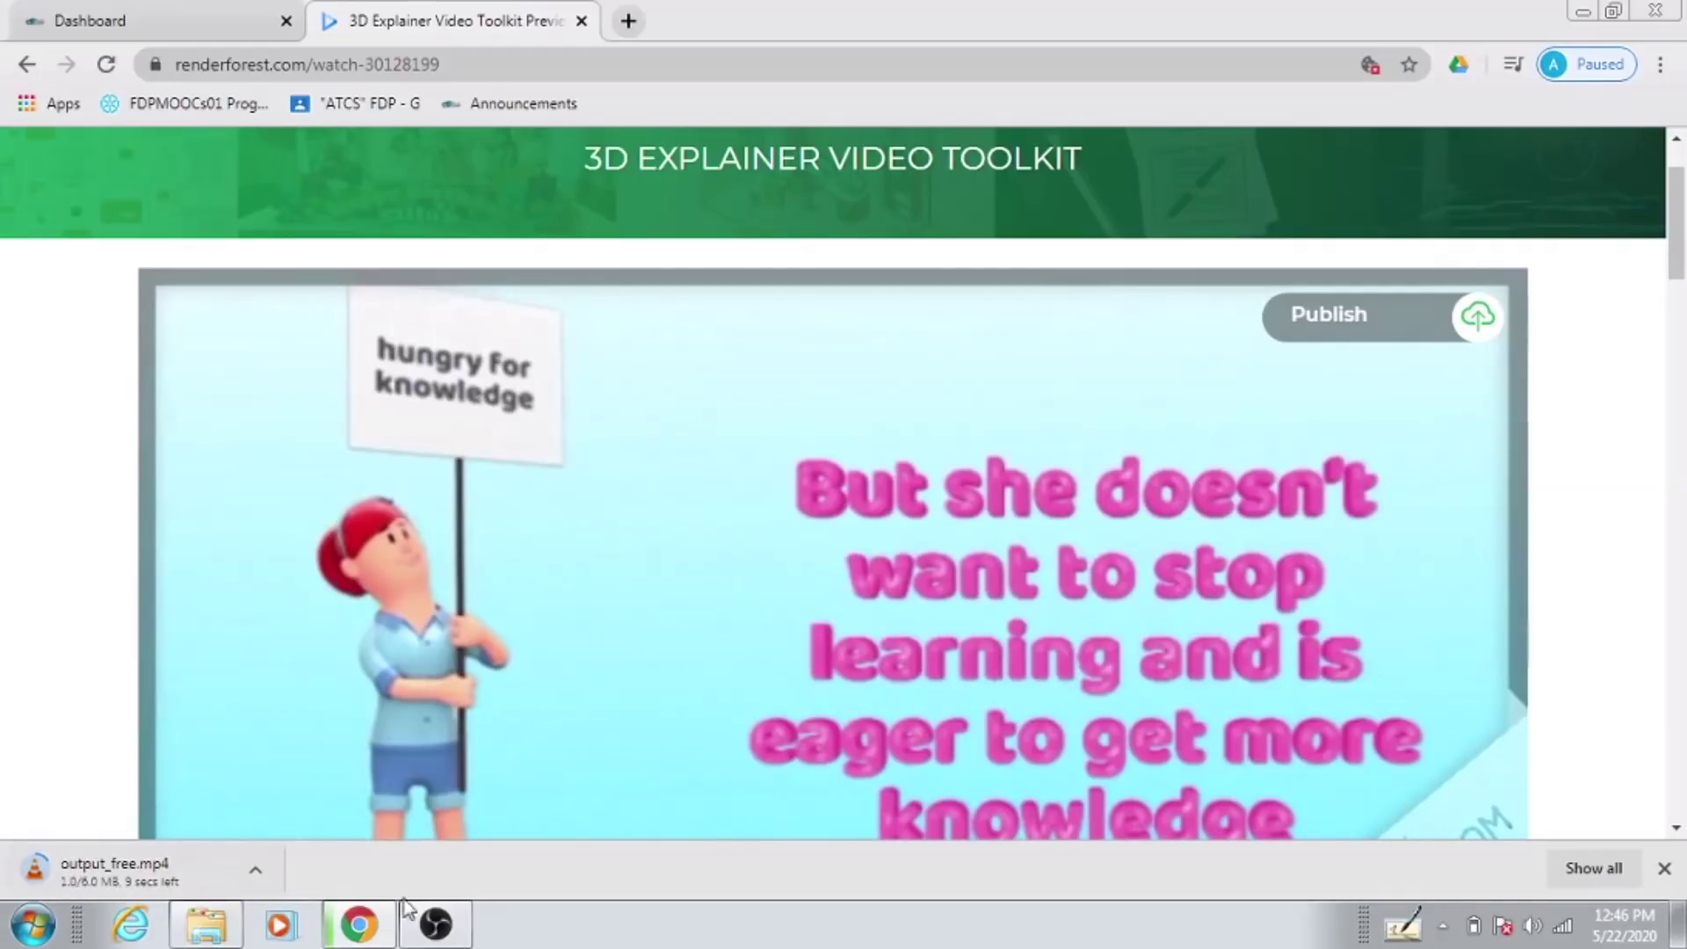
{"action": "scroll", "coordinate": [988, 422], "scroll_direction": "up", "scroll_amount": 2}
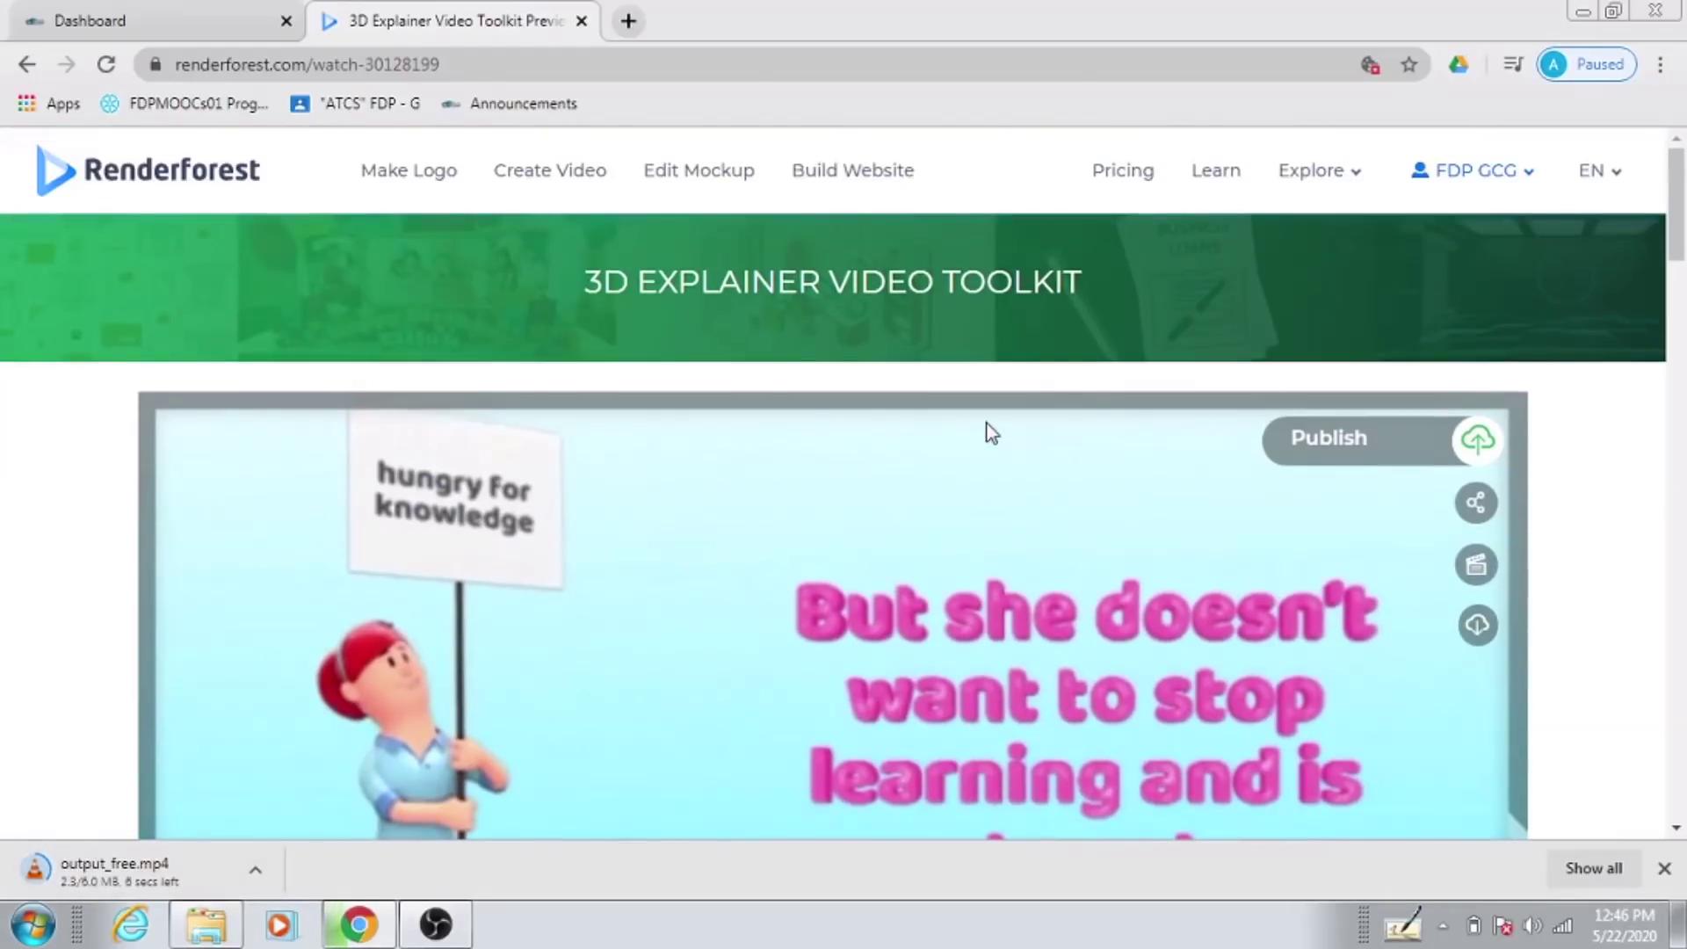